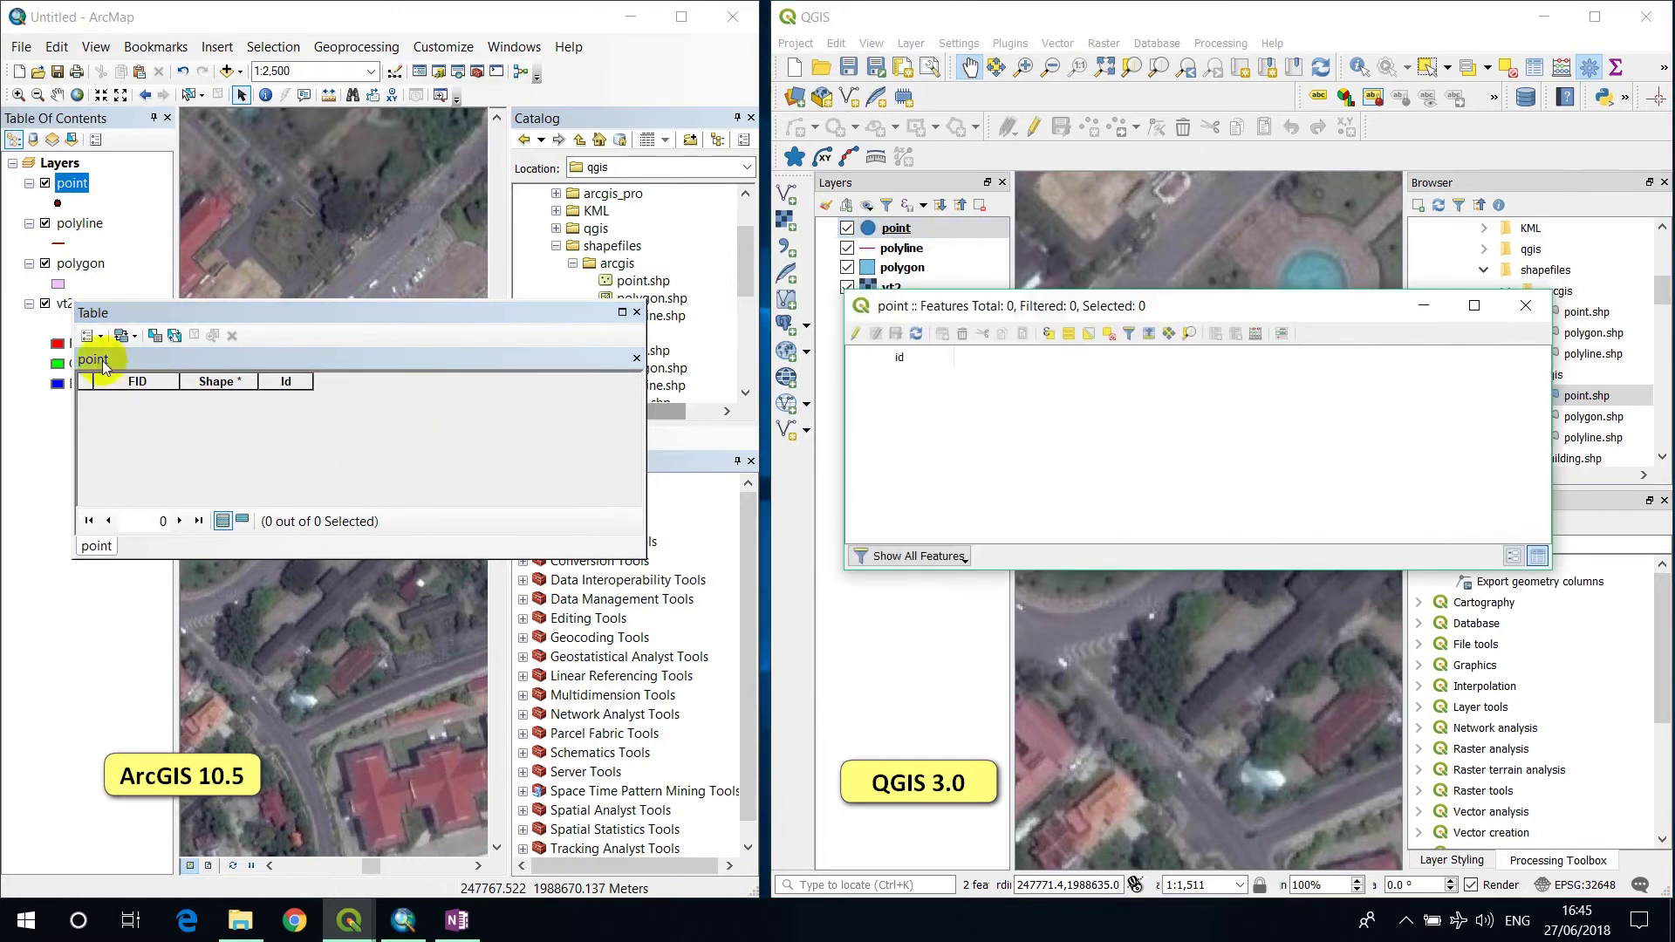
- Add a Text field named Name with length 50 to the point table in ArcMap
{"action": "left_click", "coordinate": [92, 336]}
{"action": "left_click", "coordinate": [122, 477]}
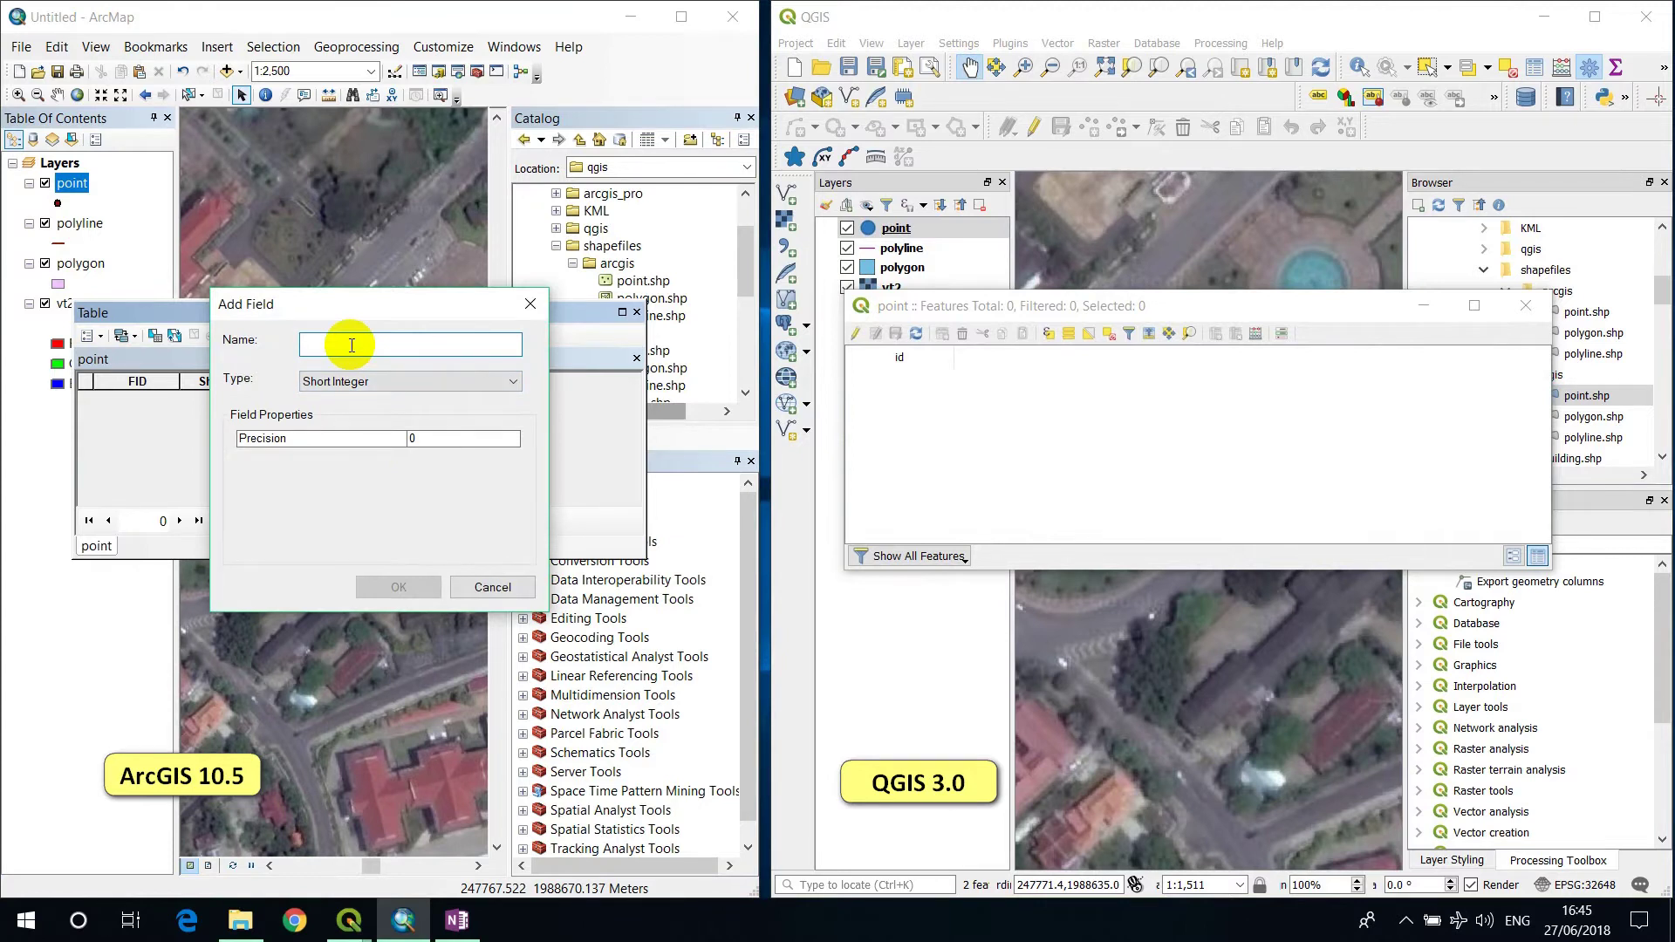
{"action": "type", "text": "Name"}
{"action": "left_click", "coordinate": [371, 382]}
{"action": "left_click", "coordinate": [333, 455]}
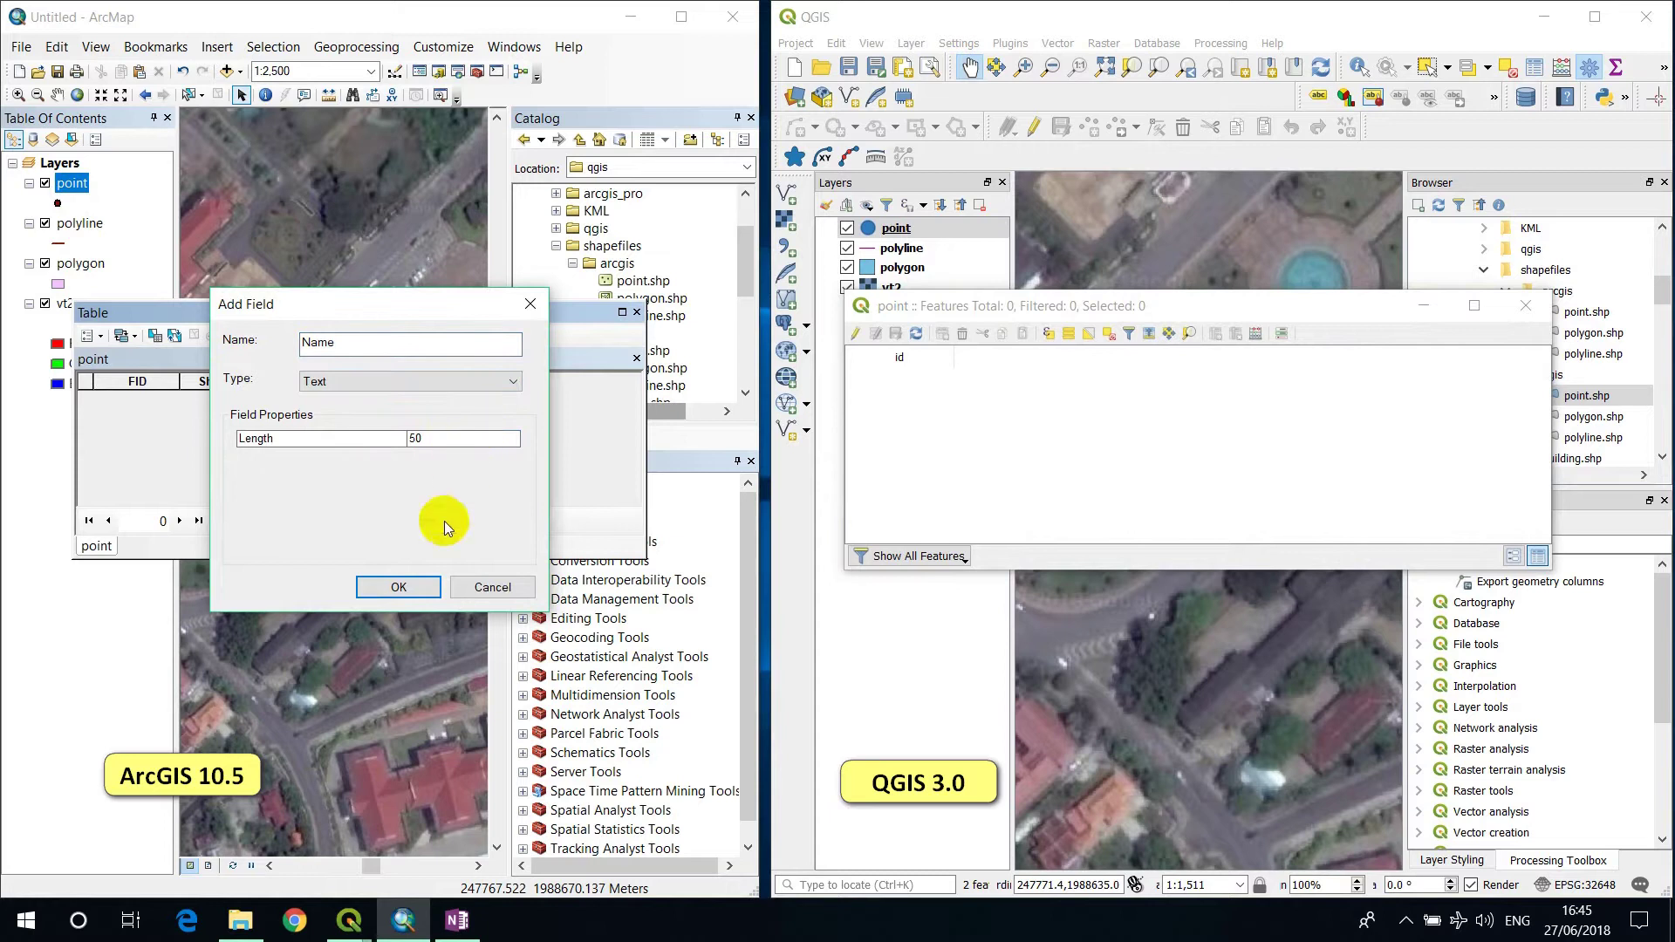
{"action": "left_click", "coordinate": [401, 588]}
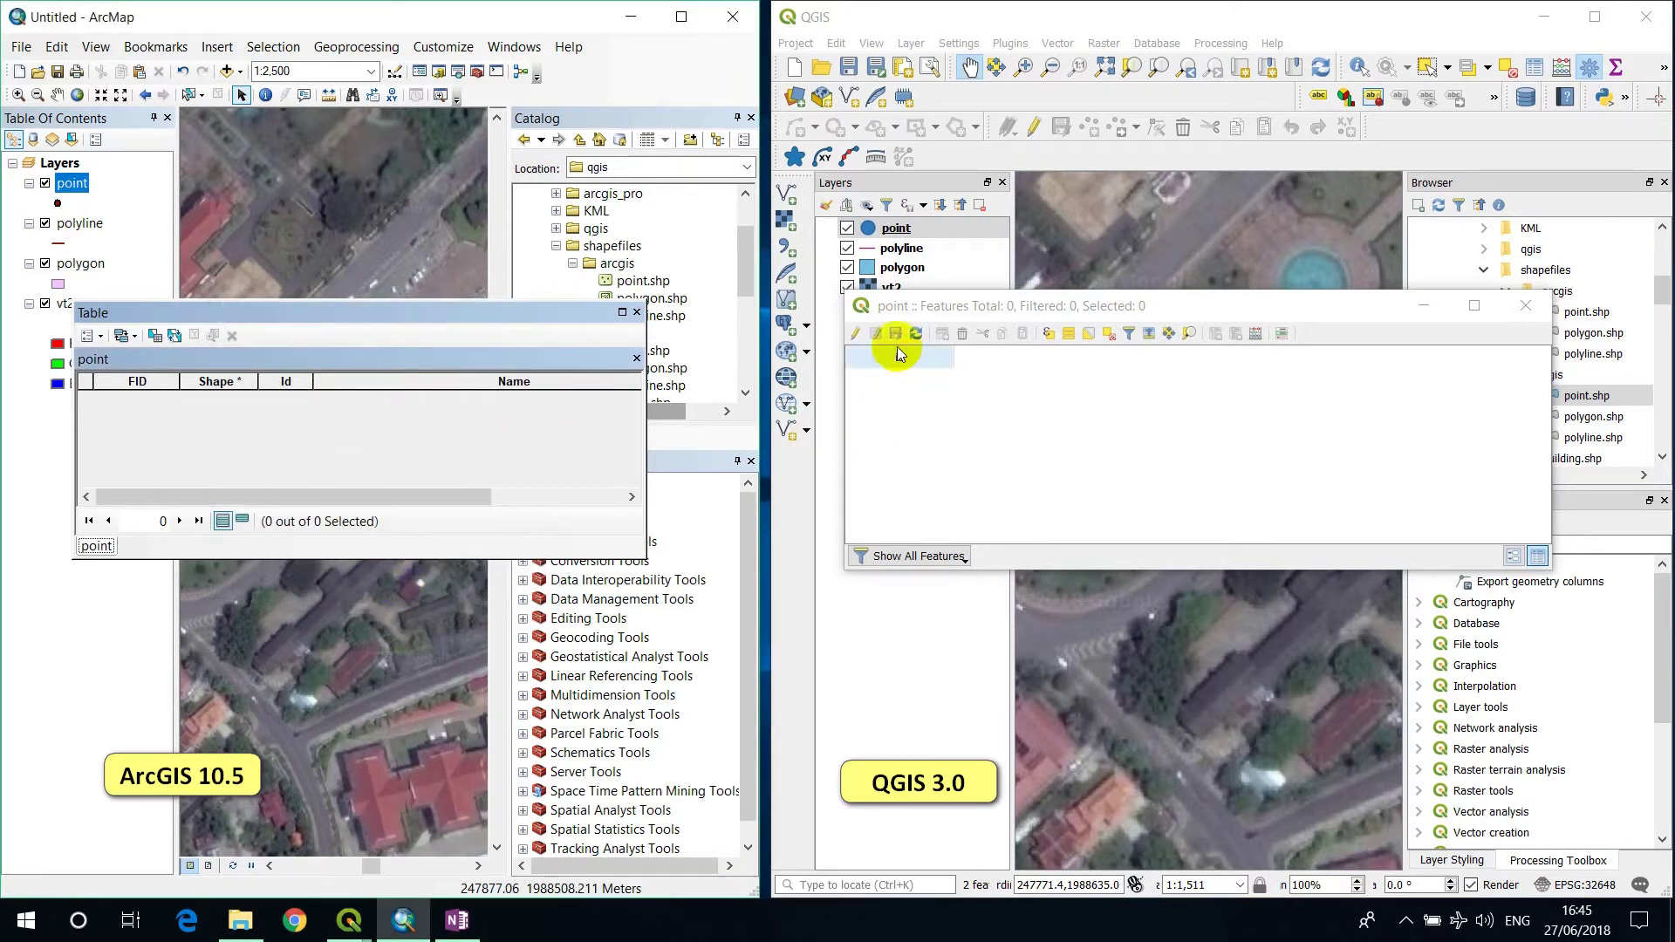
- Switch to QGIS, enable editing on the point table and add a Text (string) field named Name with length 50
{"action": "left_click", "coordinate": [856, 335]}
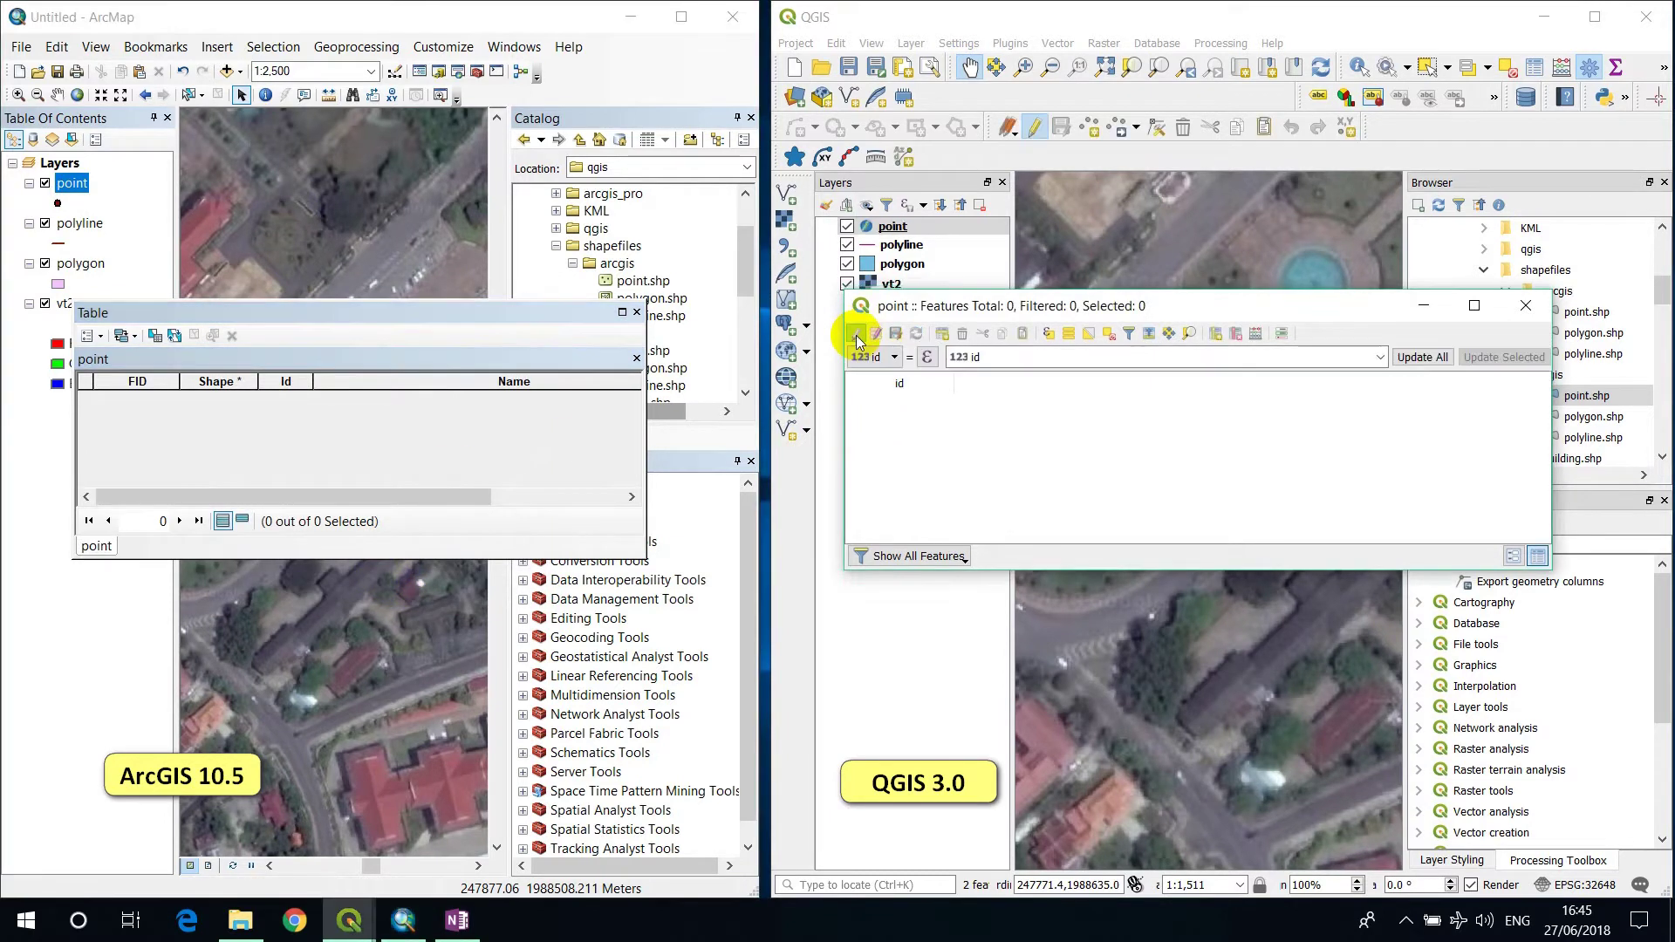
{"action": "left_click", "coordinate": [1216, 334]}
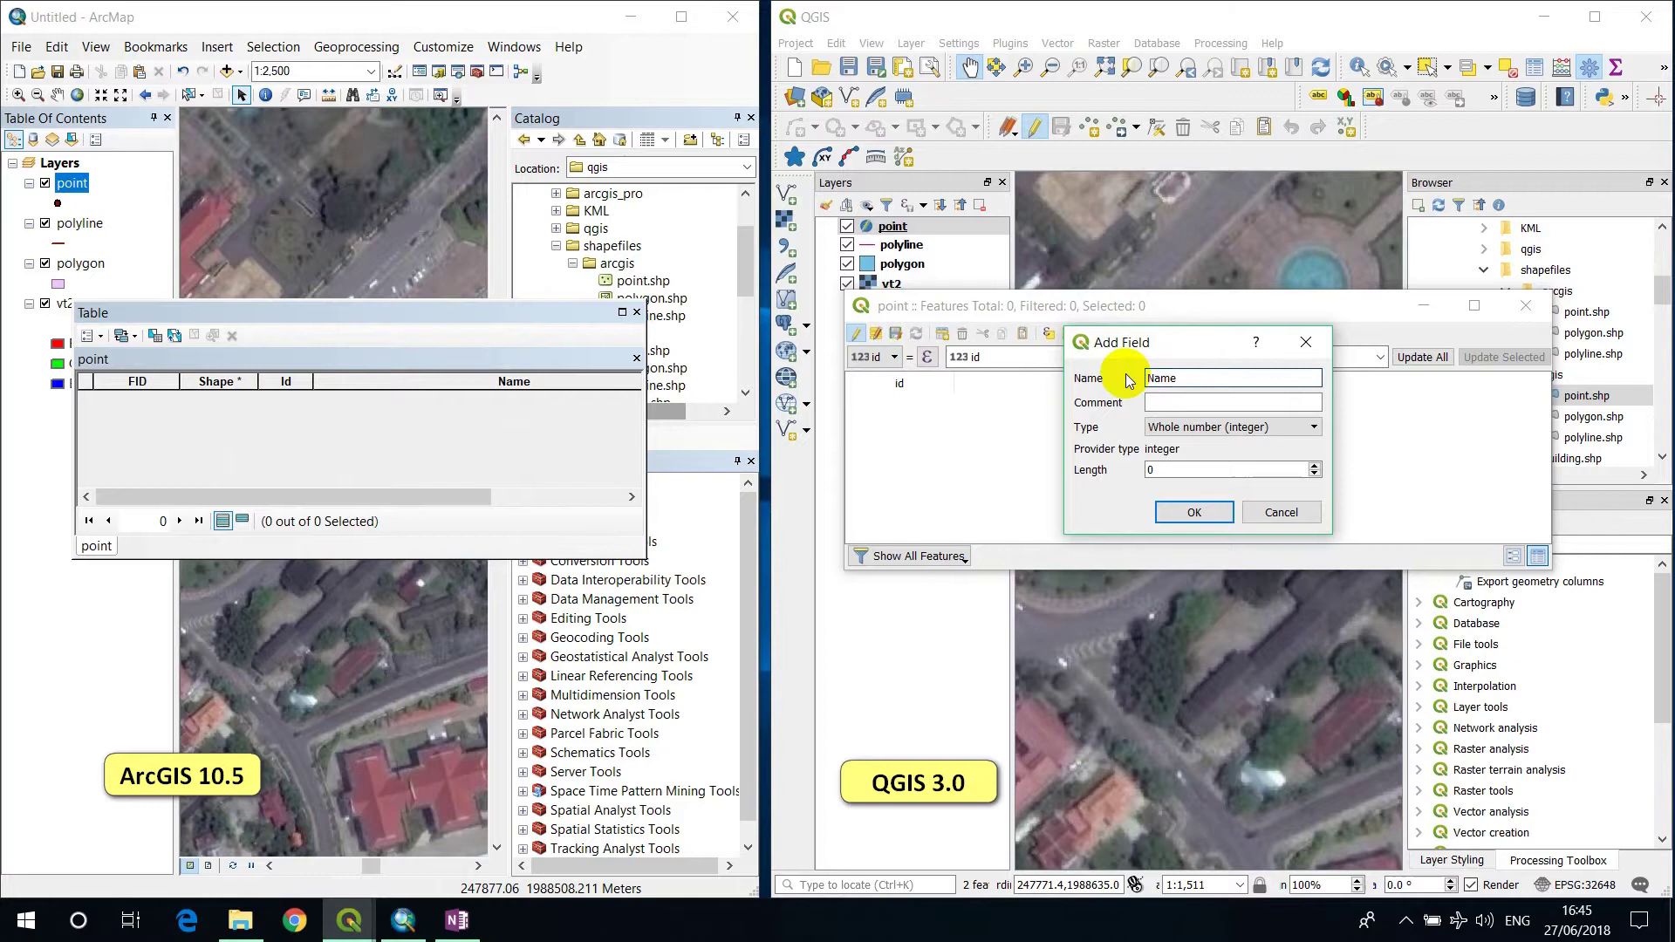
{"action": "left_click", "coordinate": [1193, 426]}
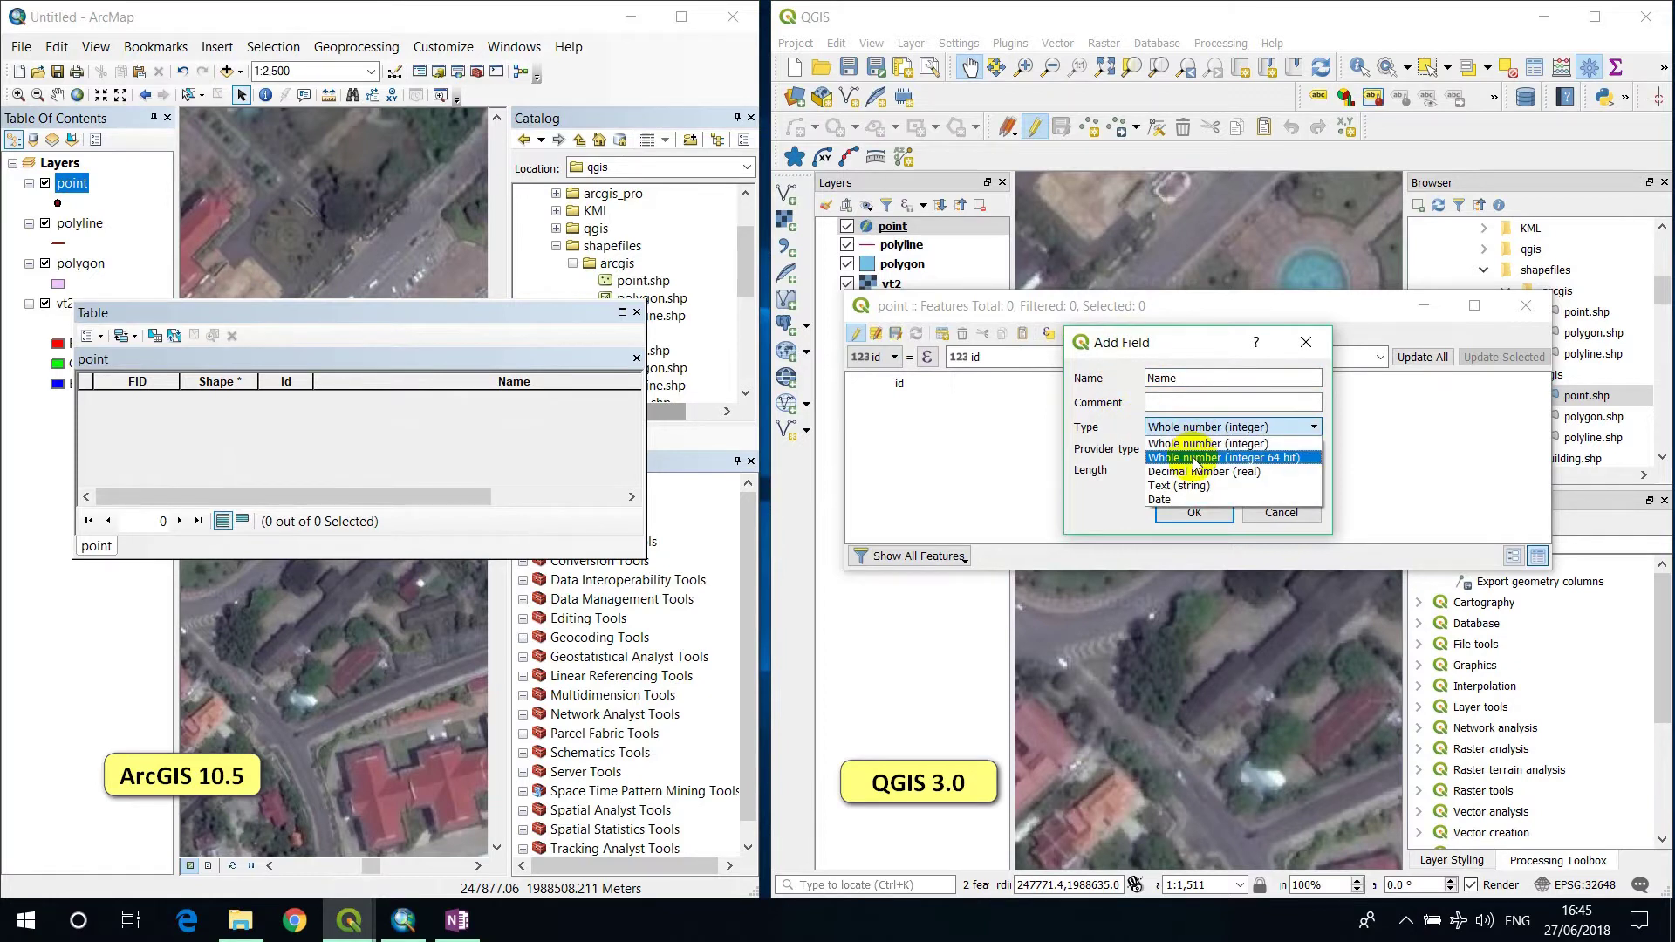
{"action": "left_click", "coordinate": [1177, 485]}
{"action": "left_click", "coordinate": [1184, 471]}
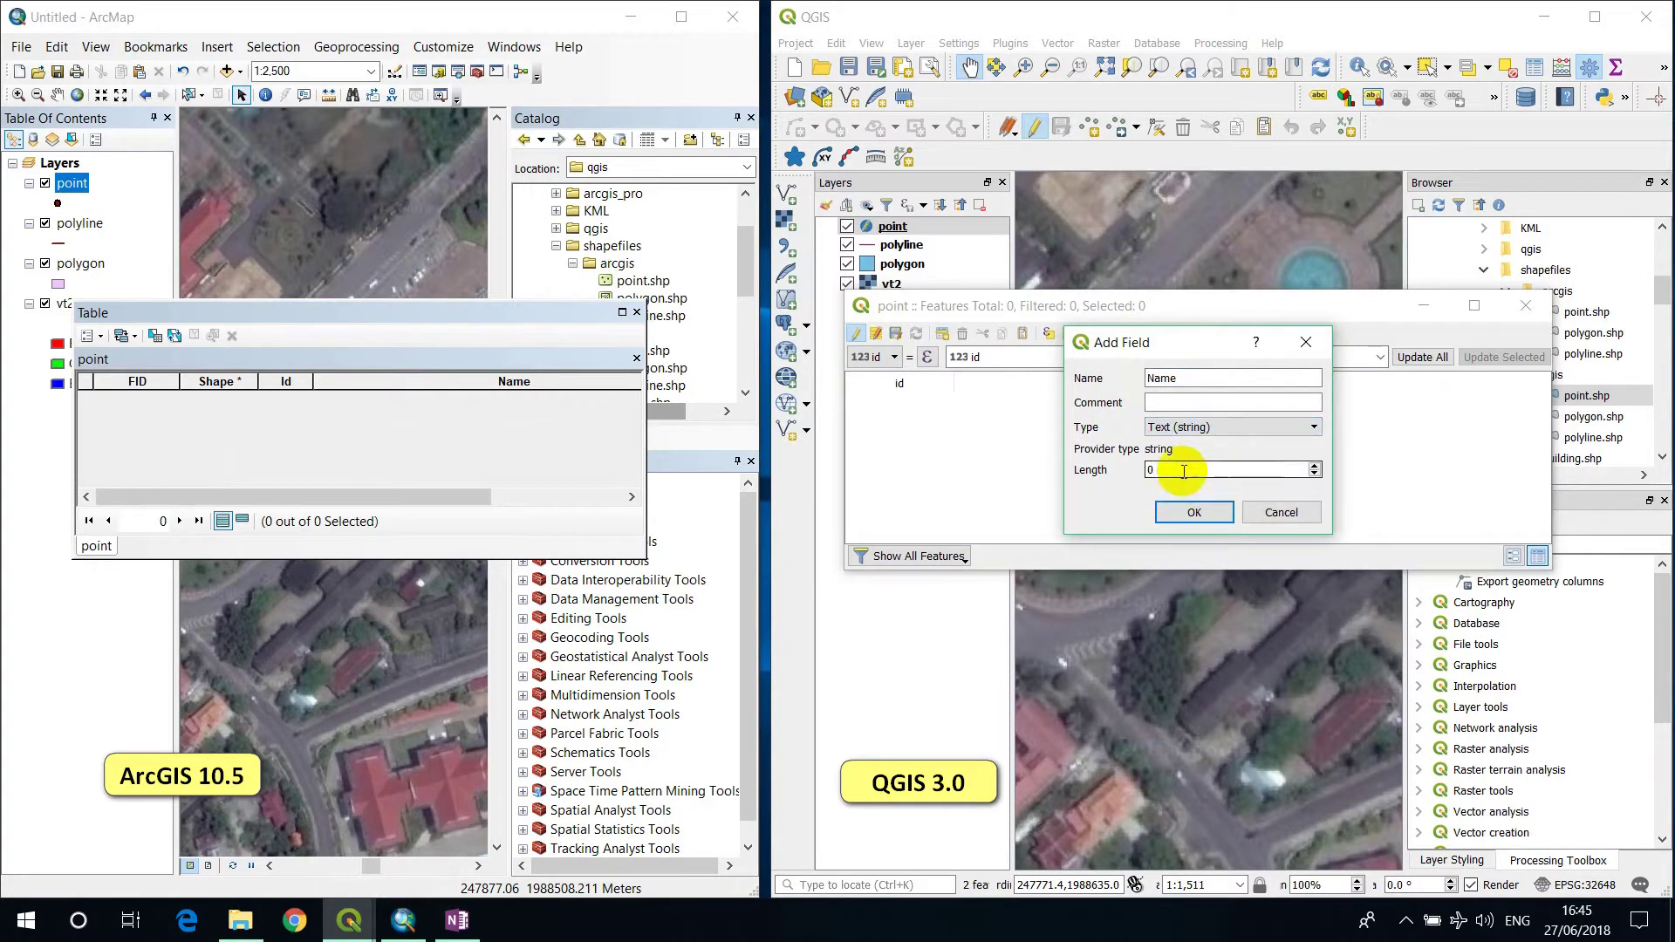
{"action": "left_click_drag", "start_coordinate": [1172, 469], "coordinate": [1126, 478]}
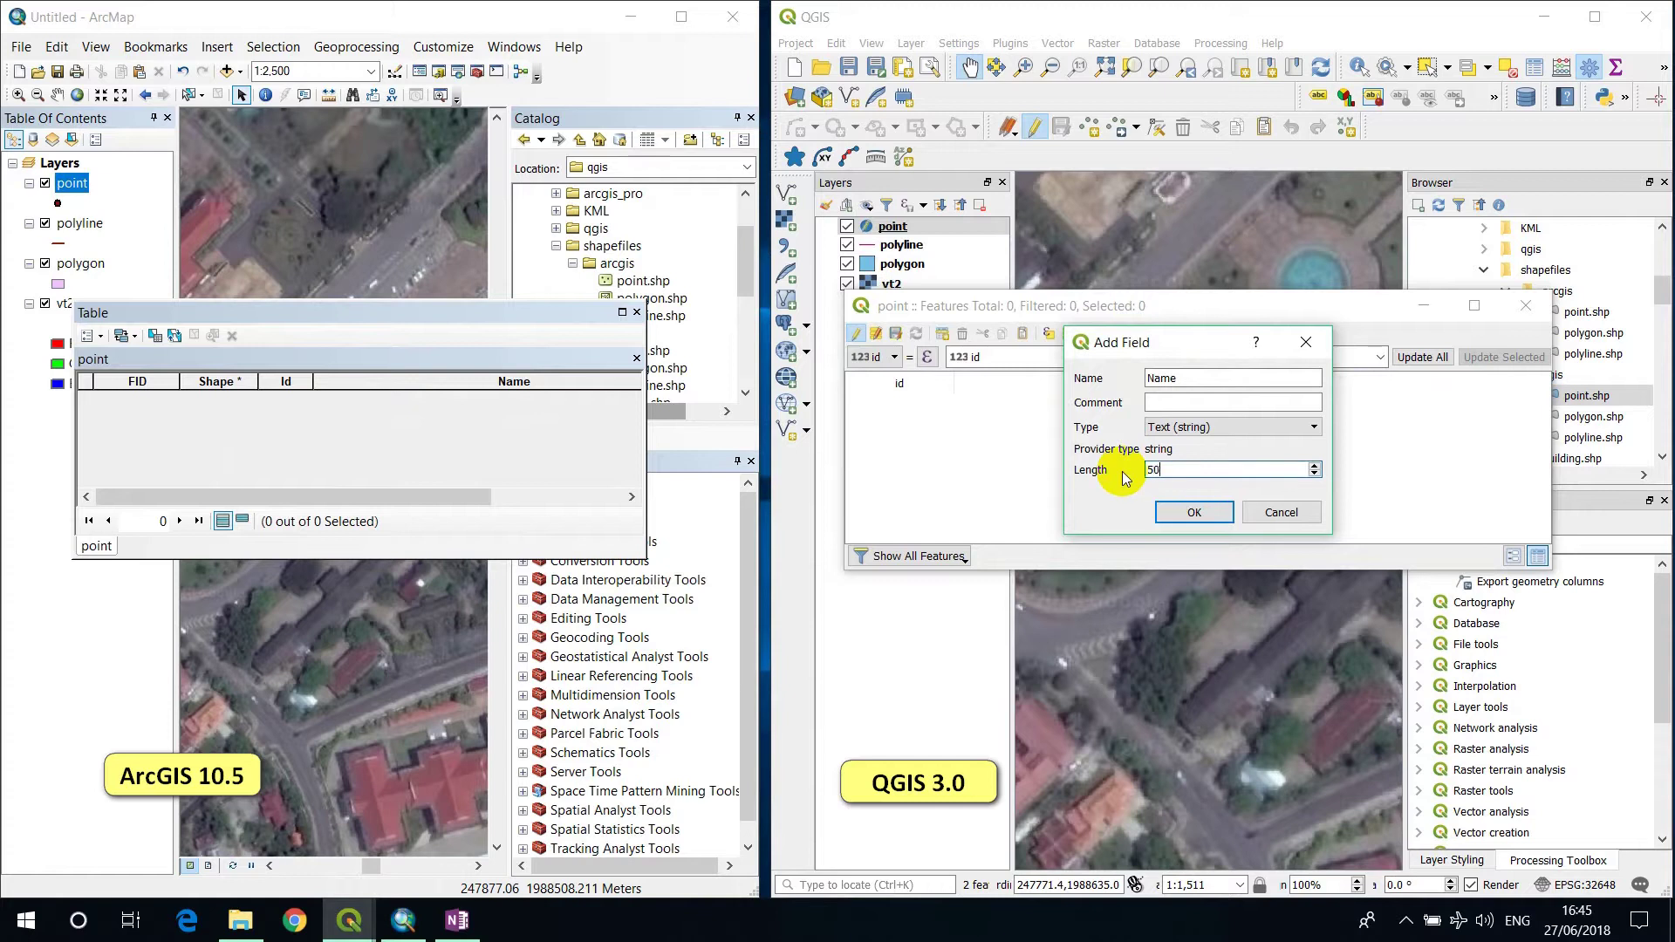
{"action": "left_click", "coordinate": [1174, 508]}
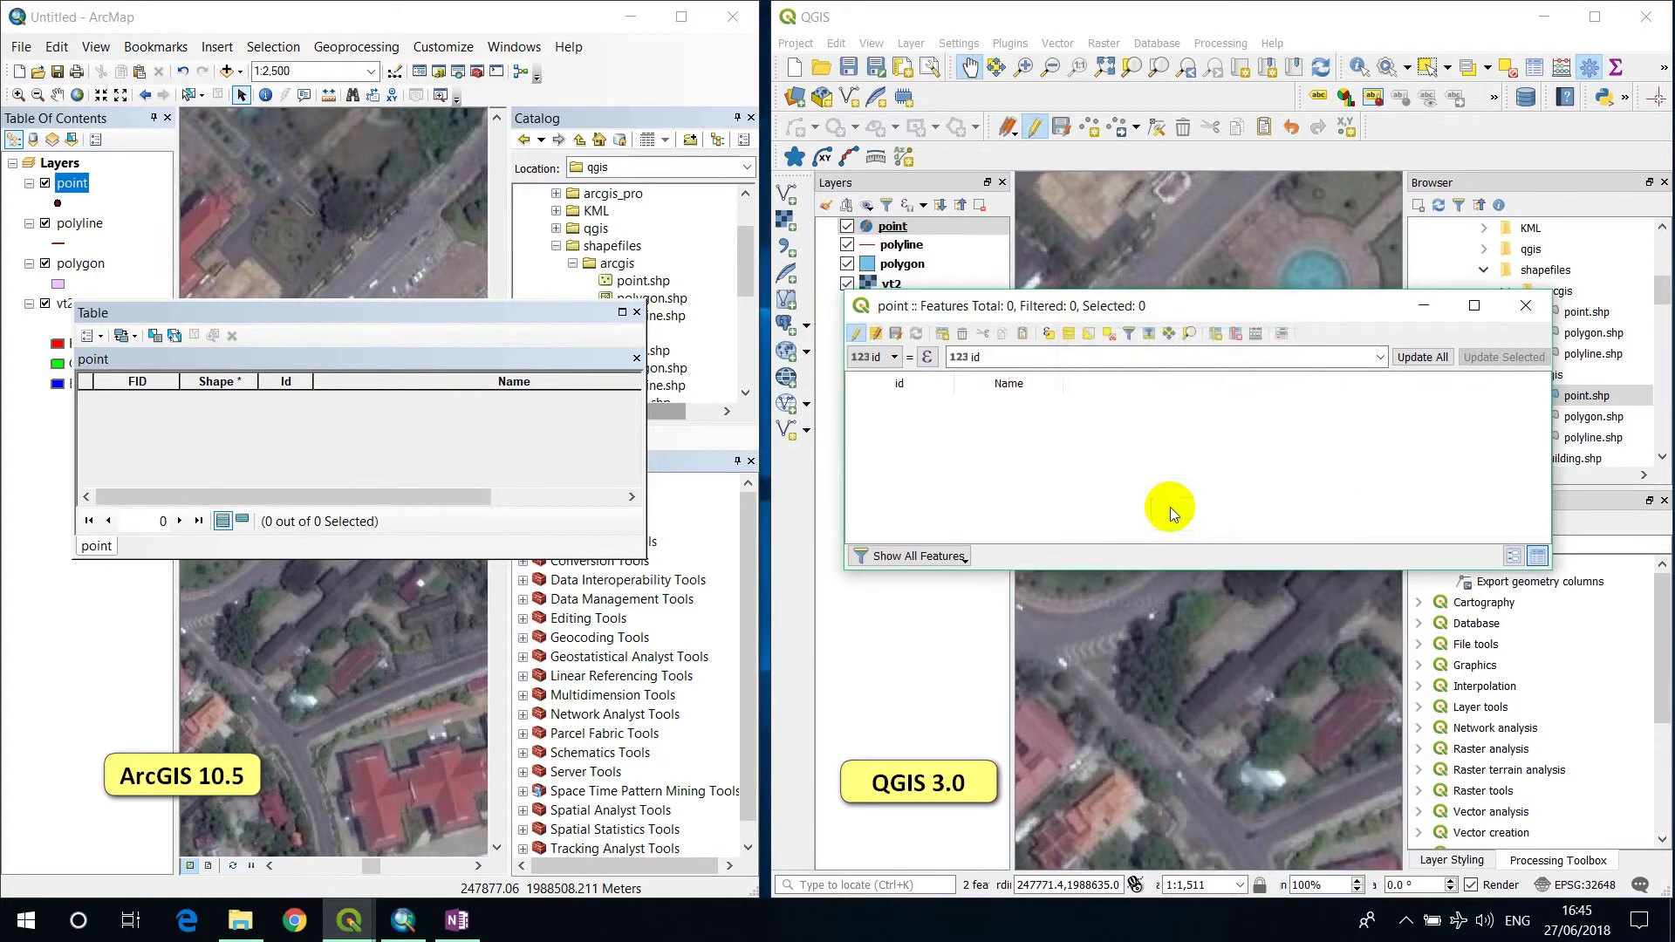
- Add a field named x to both point tables, as Long Integer in ArcMap and Whole number (integer 64 bit) in QGIS
{"action": "left_click", "coordinate": [101, 339]}
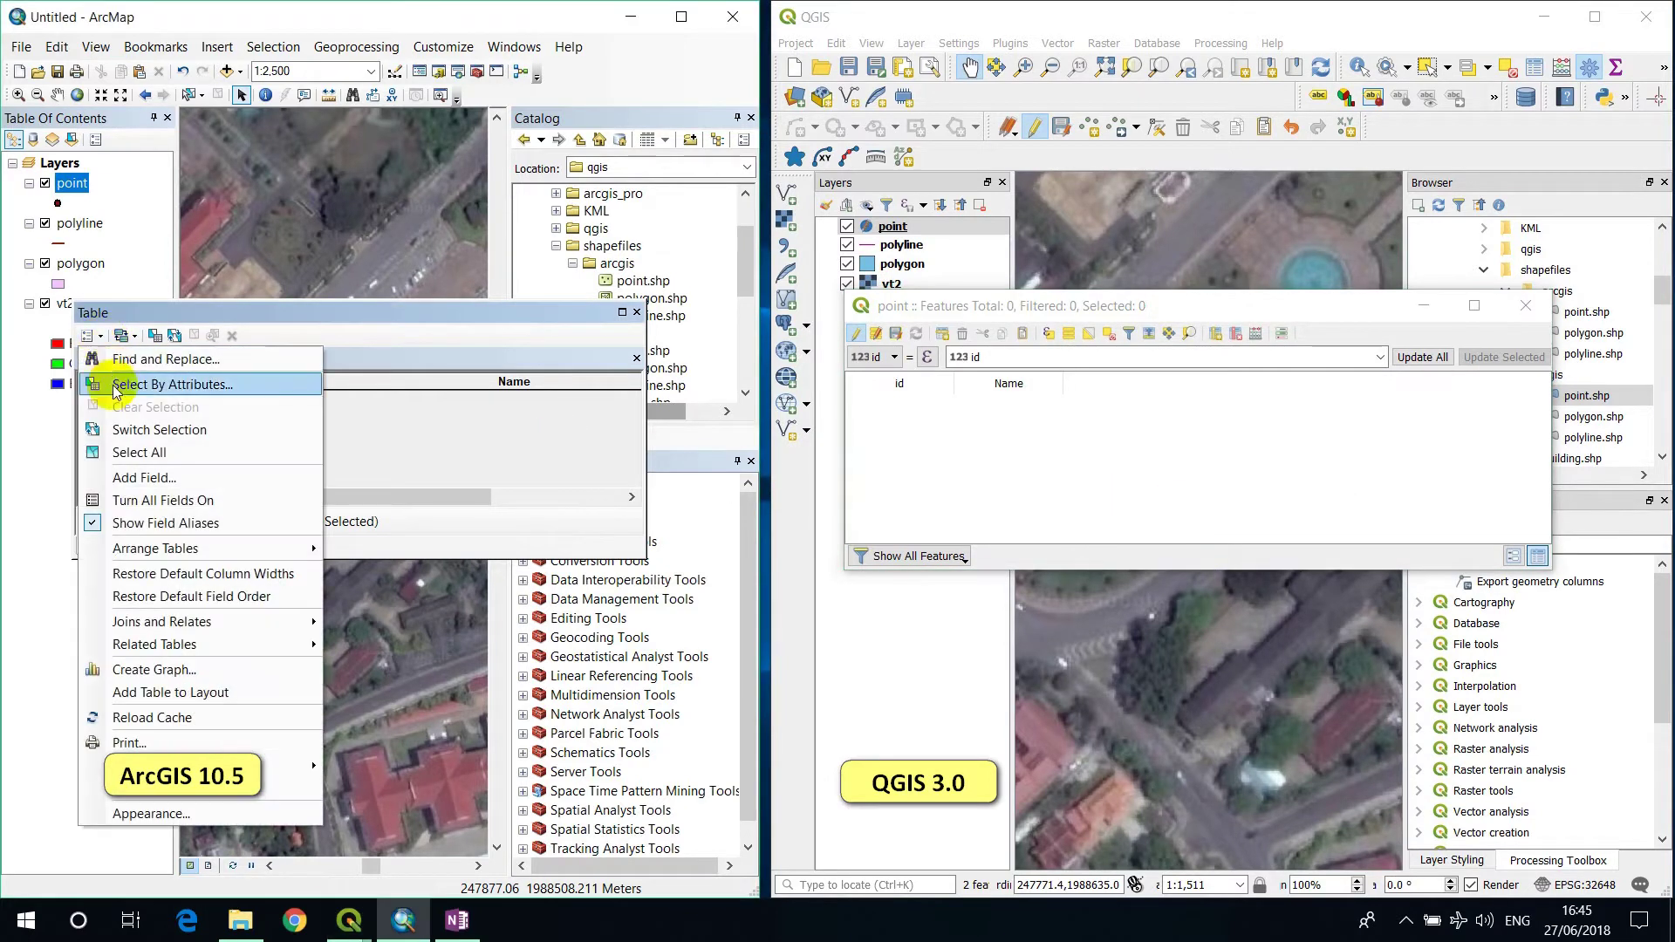
{"action": "left_click", "coordinate": [131, 480]}
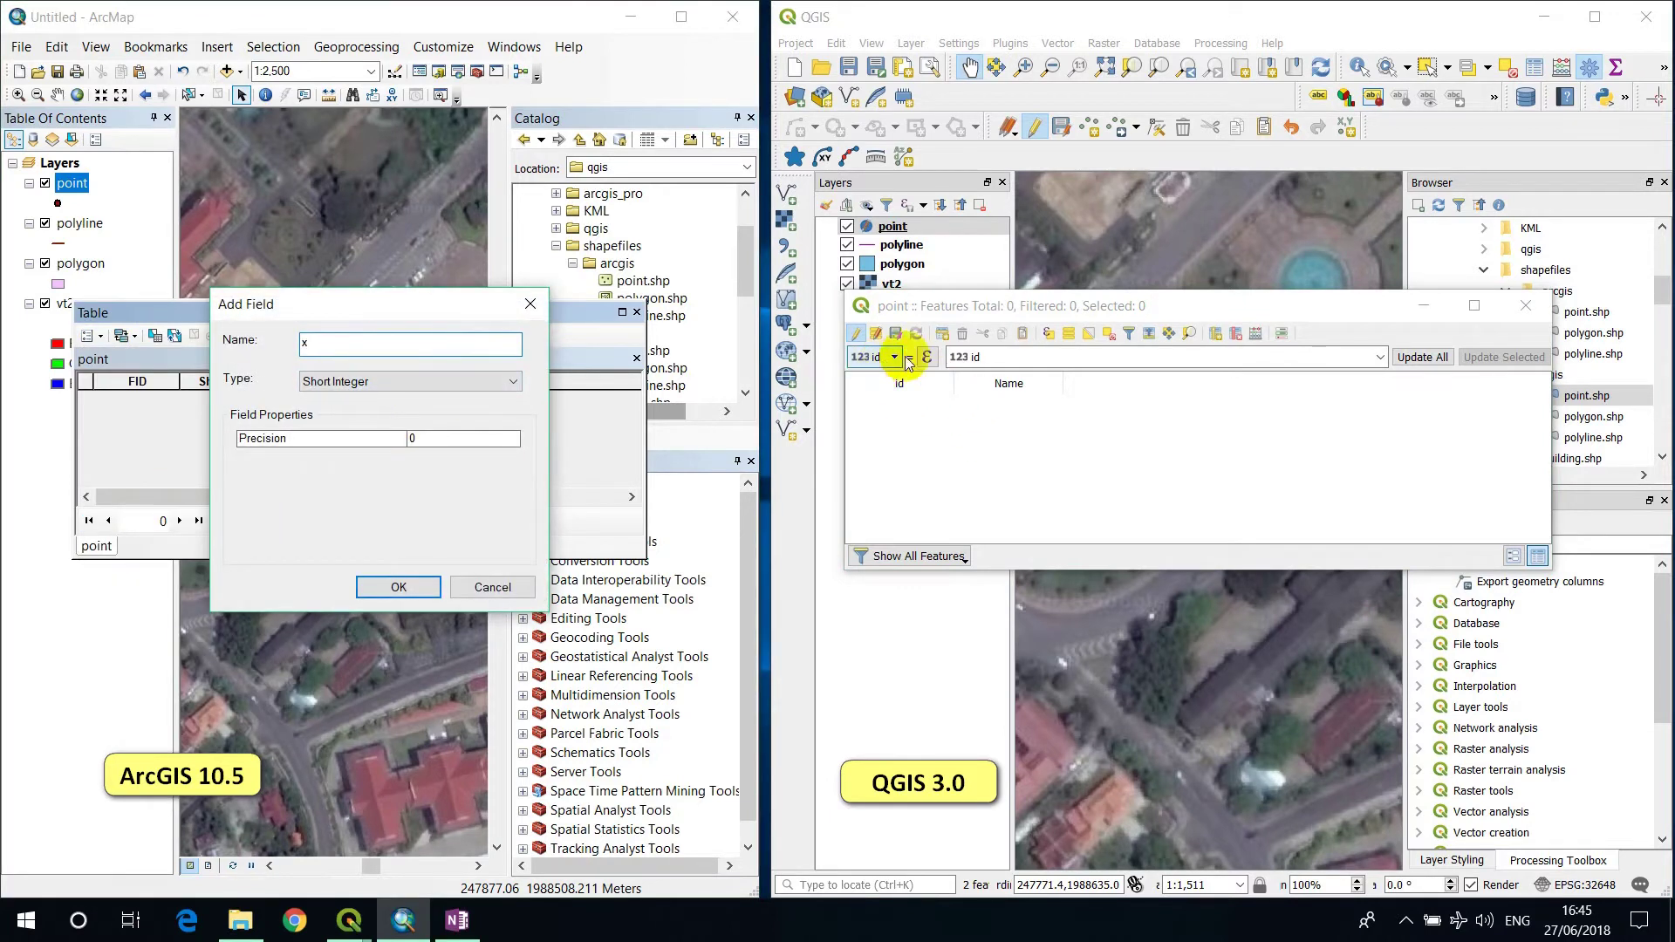
{"action": "left_click", "coordinate": [1217, 337]}
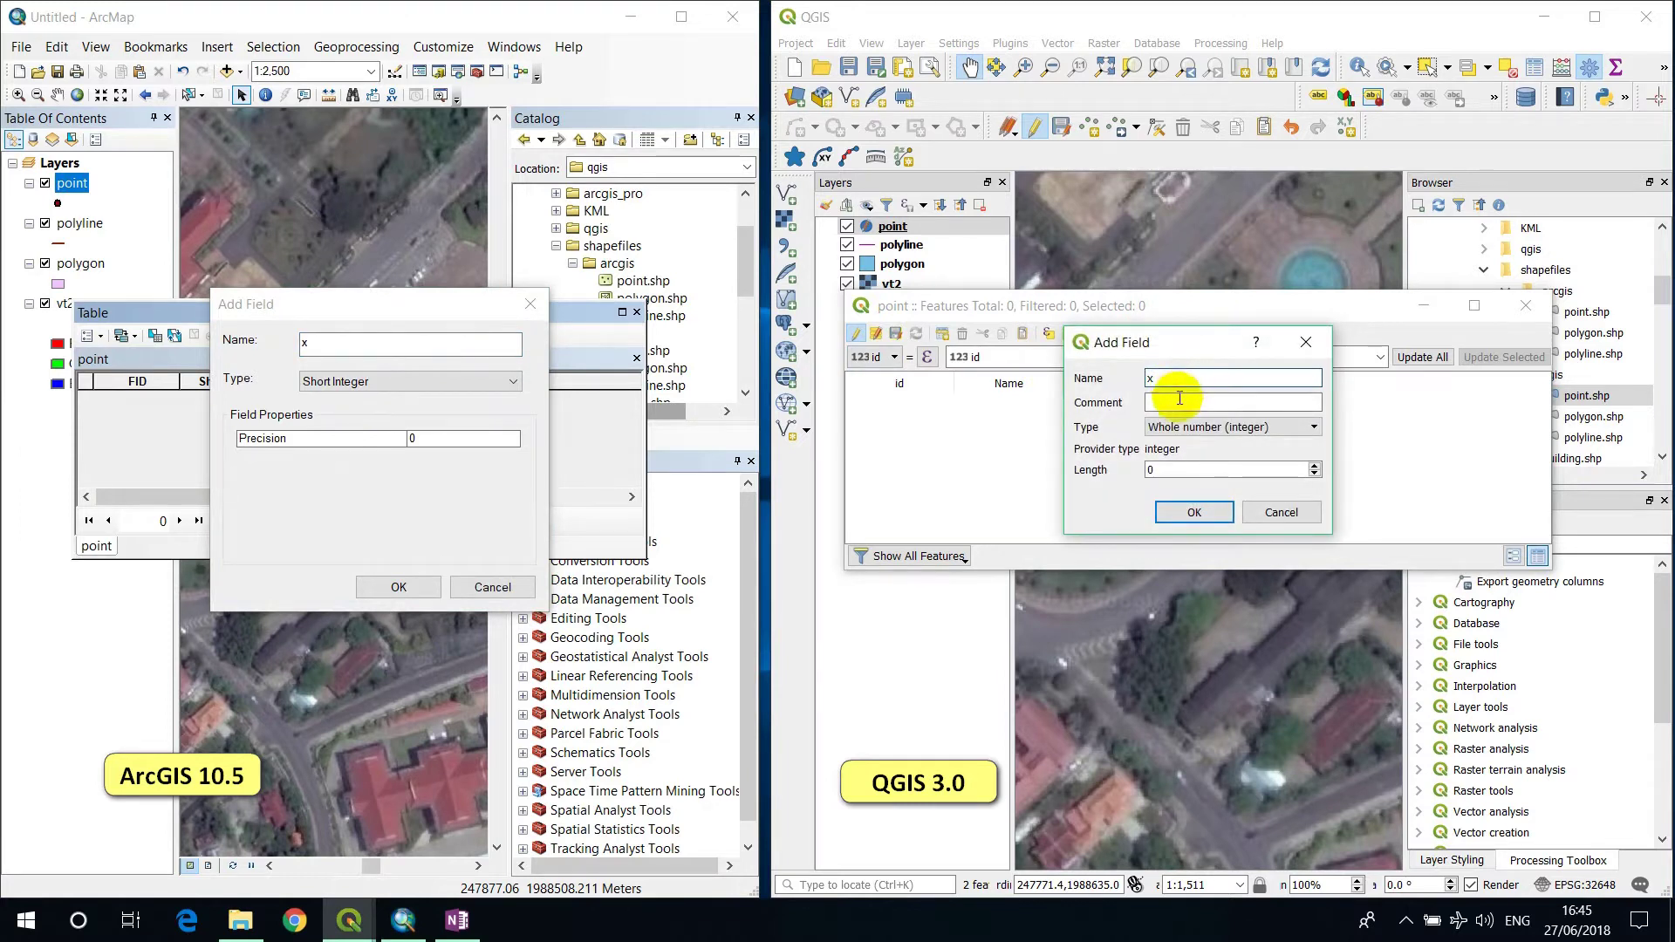
{"action": "left_click", "coordinate": [475, 382]}
{"action": "left_click", "coordinate": [411, 415]}
{"action": "left_click", "coordinate": [1149, 434]}
{"action": "left_click", "coordinate": [1192, 447]}
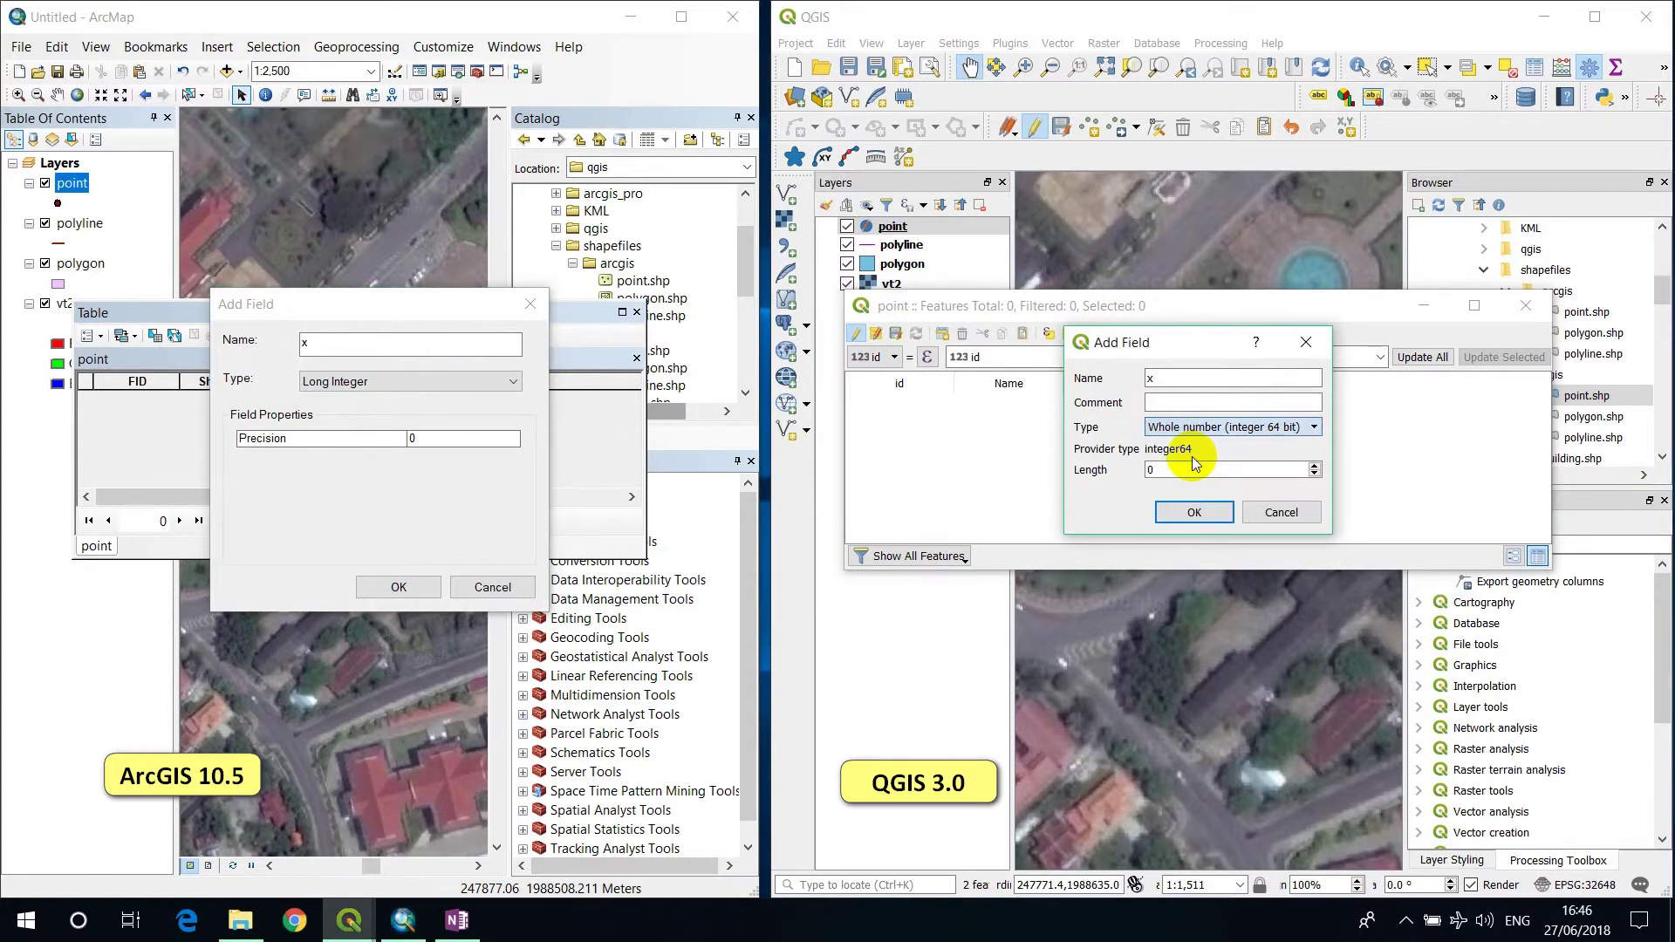
{"action": "left_click", "coordinate": [399, 588]}
{"action": "left_click", "coordinate": [1178, 511]}
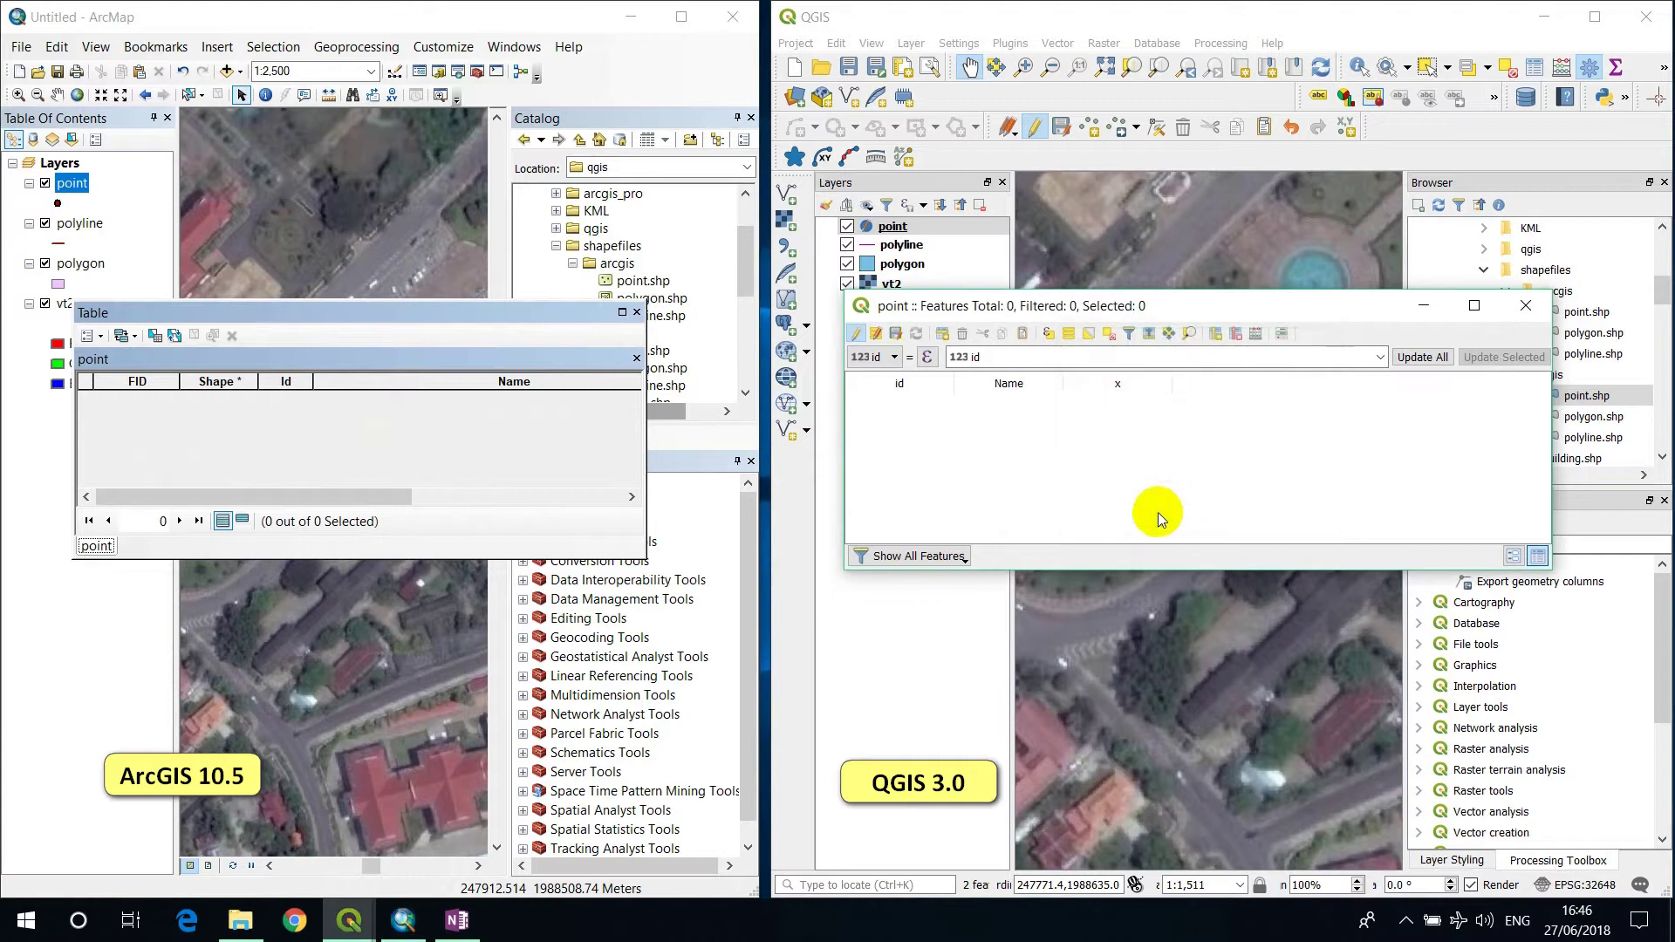
- In ArcMap, define a new point table field named y with type Long Integer
{"action": "left_click", "coordinate": [482, 459]}
{"action": "left_click", "coordinate": [104, 340]}
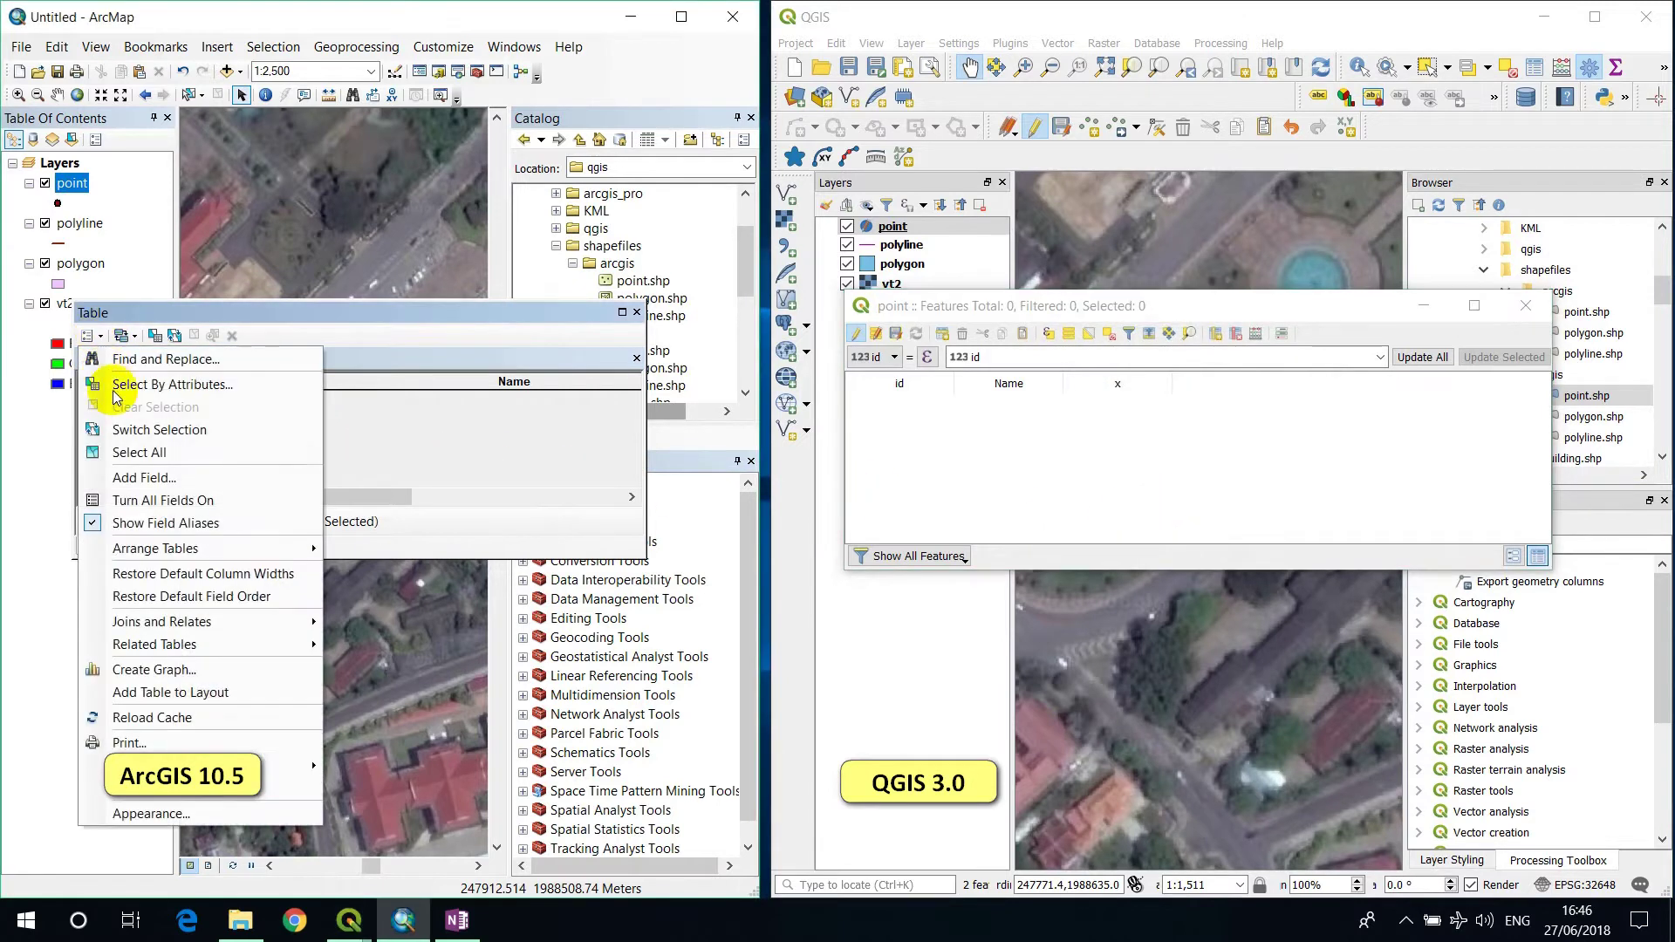
{"action": "left_click", "coordinate": [142, 475]}
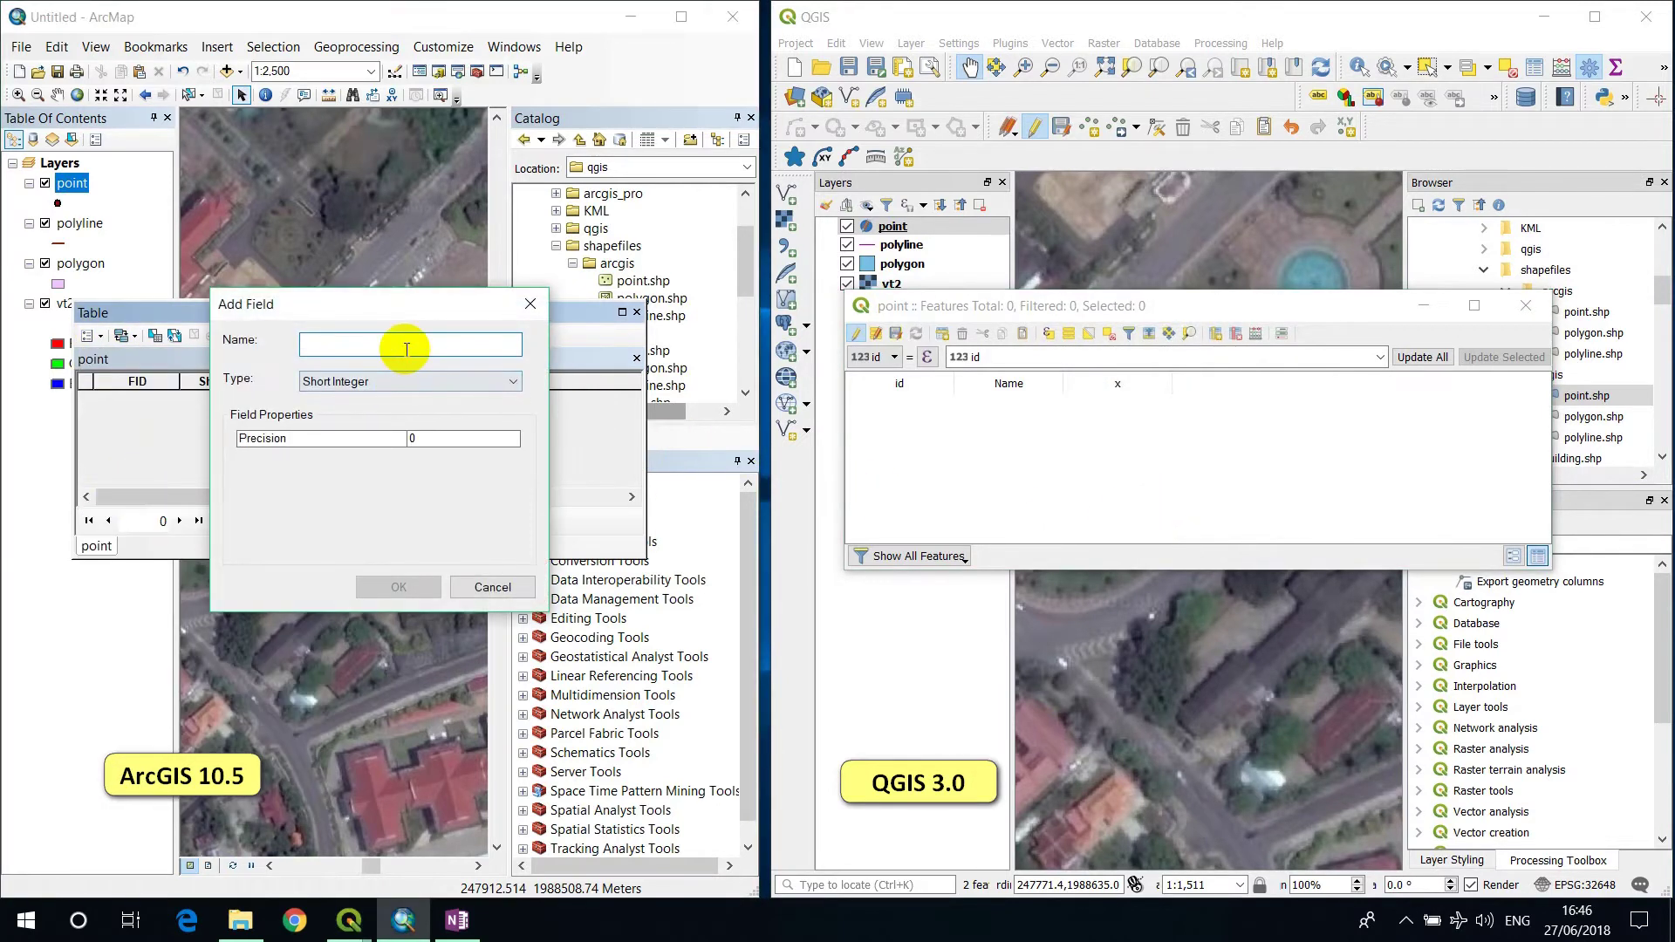
{"action": "type", "text": "y"}
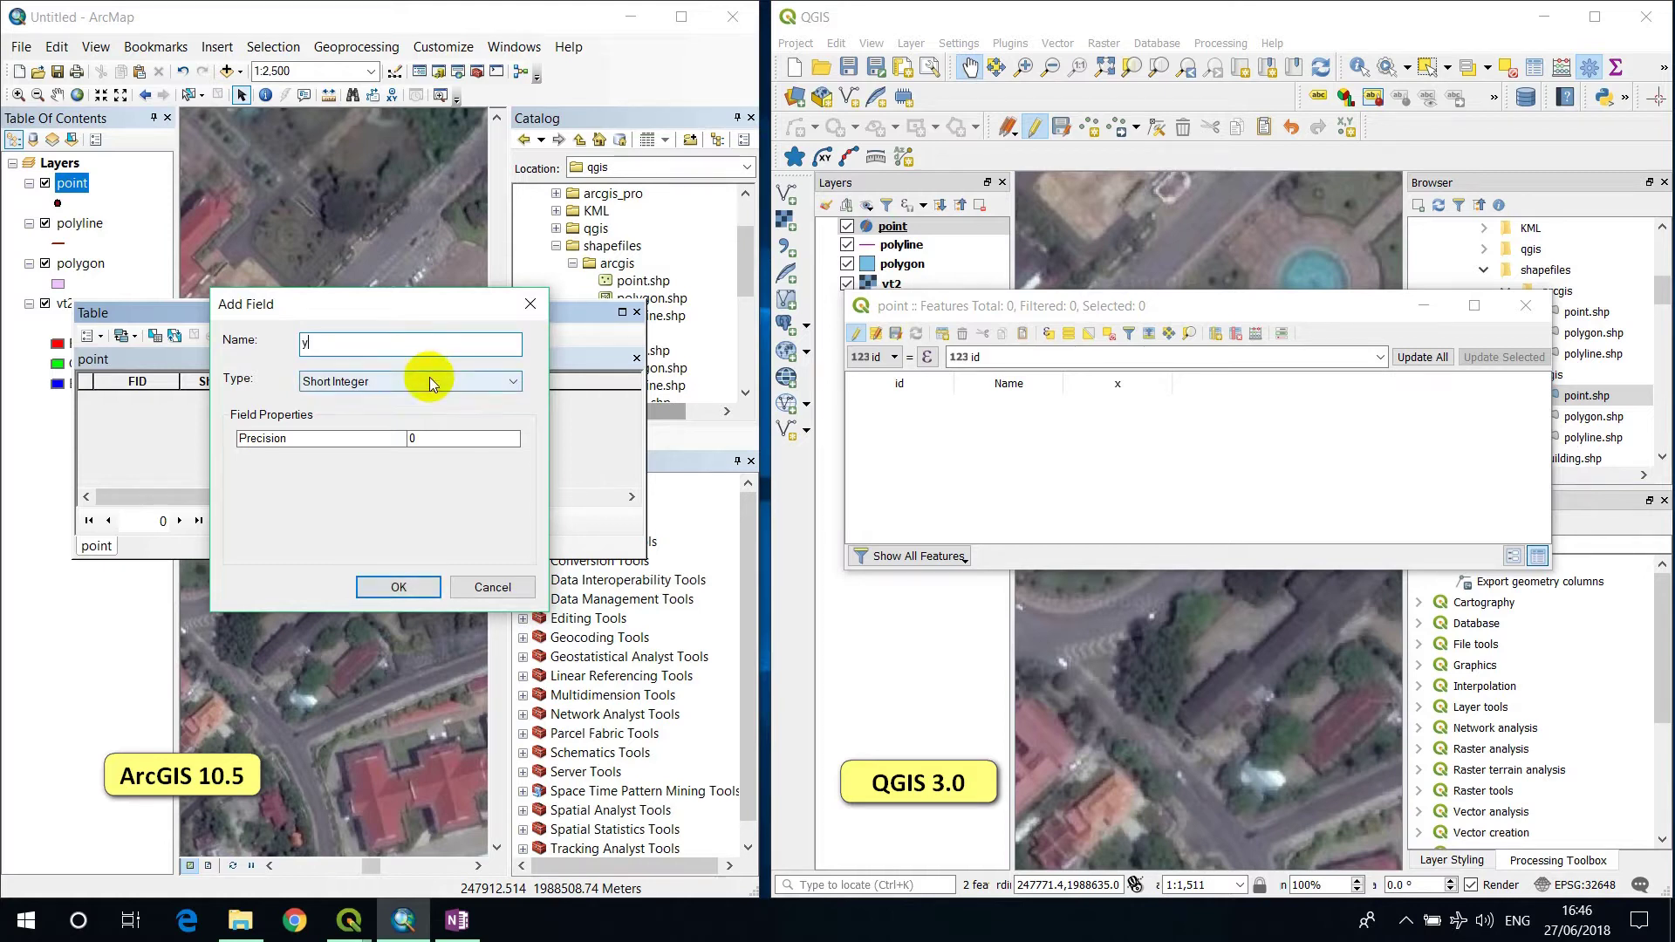
{"action": "left_click", "coordinate": [430, 377]}
{"action": "left_click", "coordinate": [422, 410]}
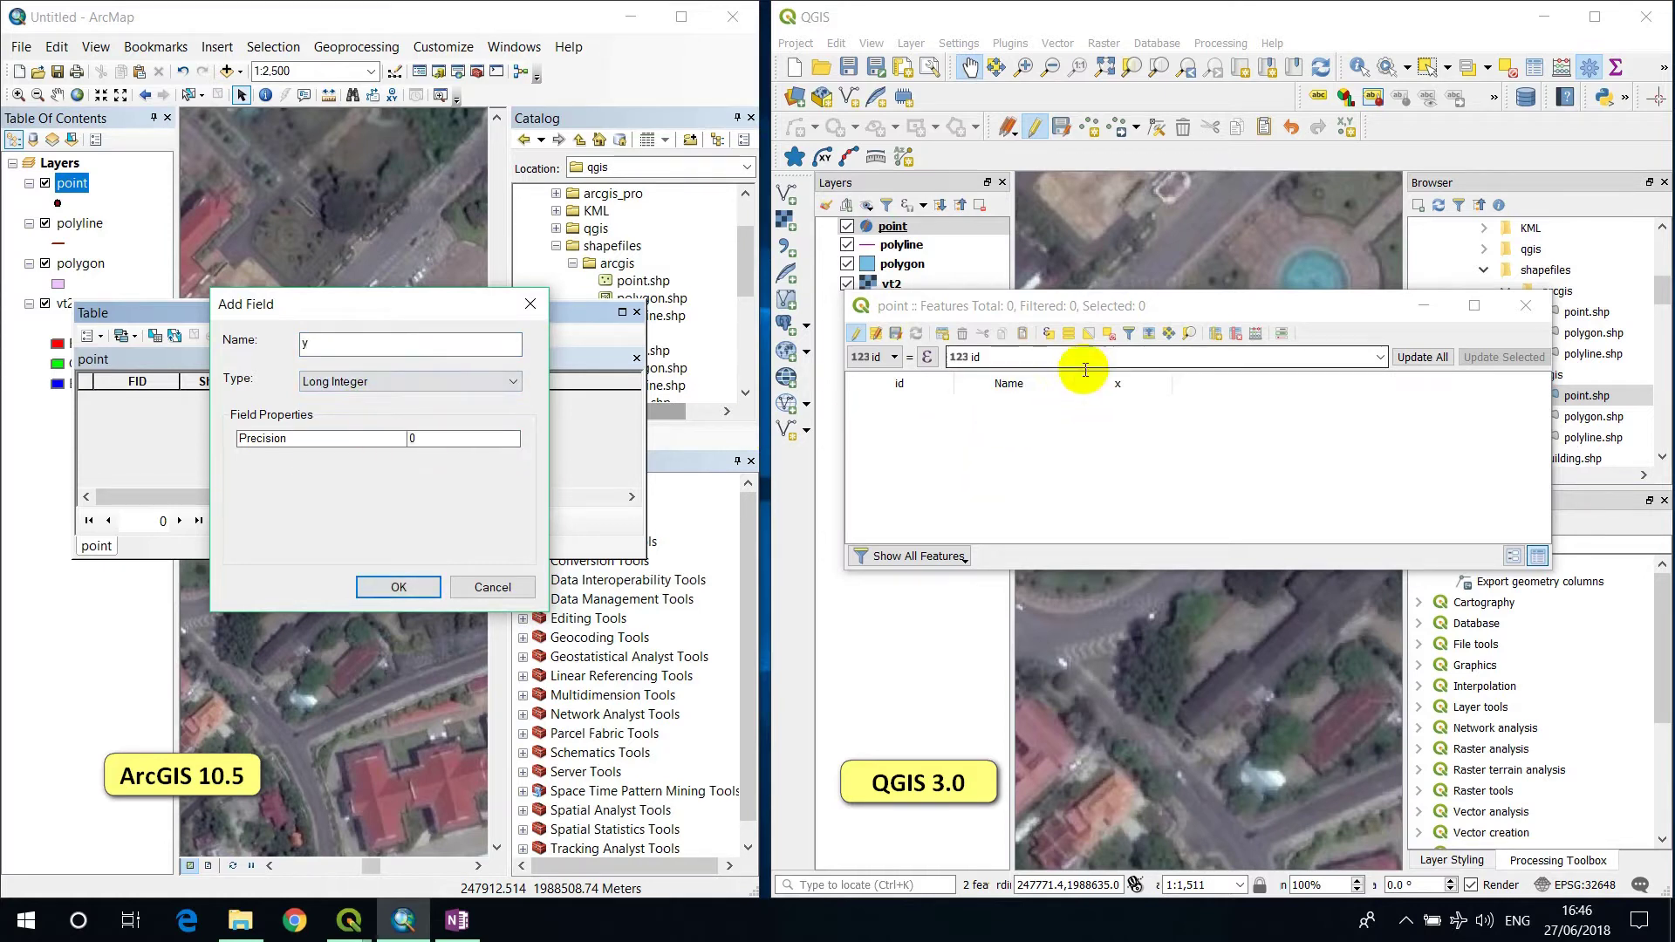
- Add a Whole number (integer 64 bit) field named y to the QGIS point table and confirm the pending y field in ArcMap
{"action": "left_click", "coordinate": [1217, 335]}
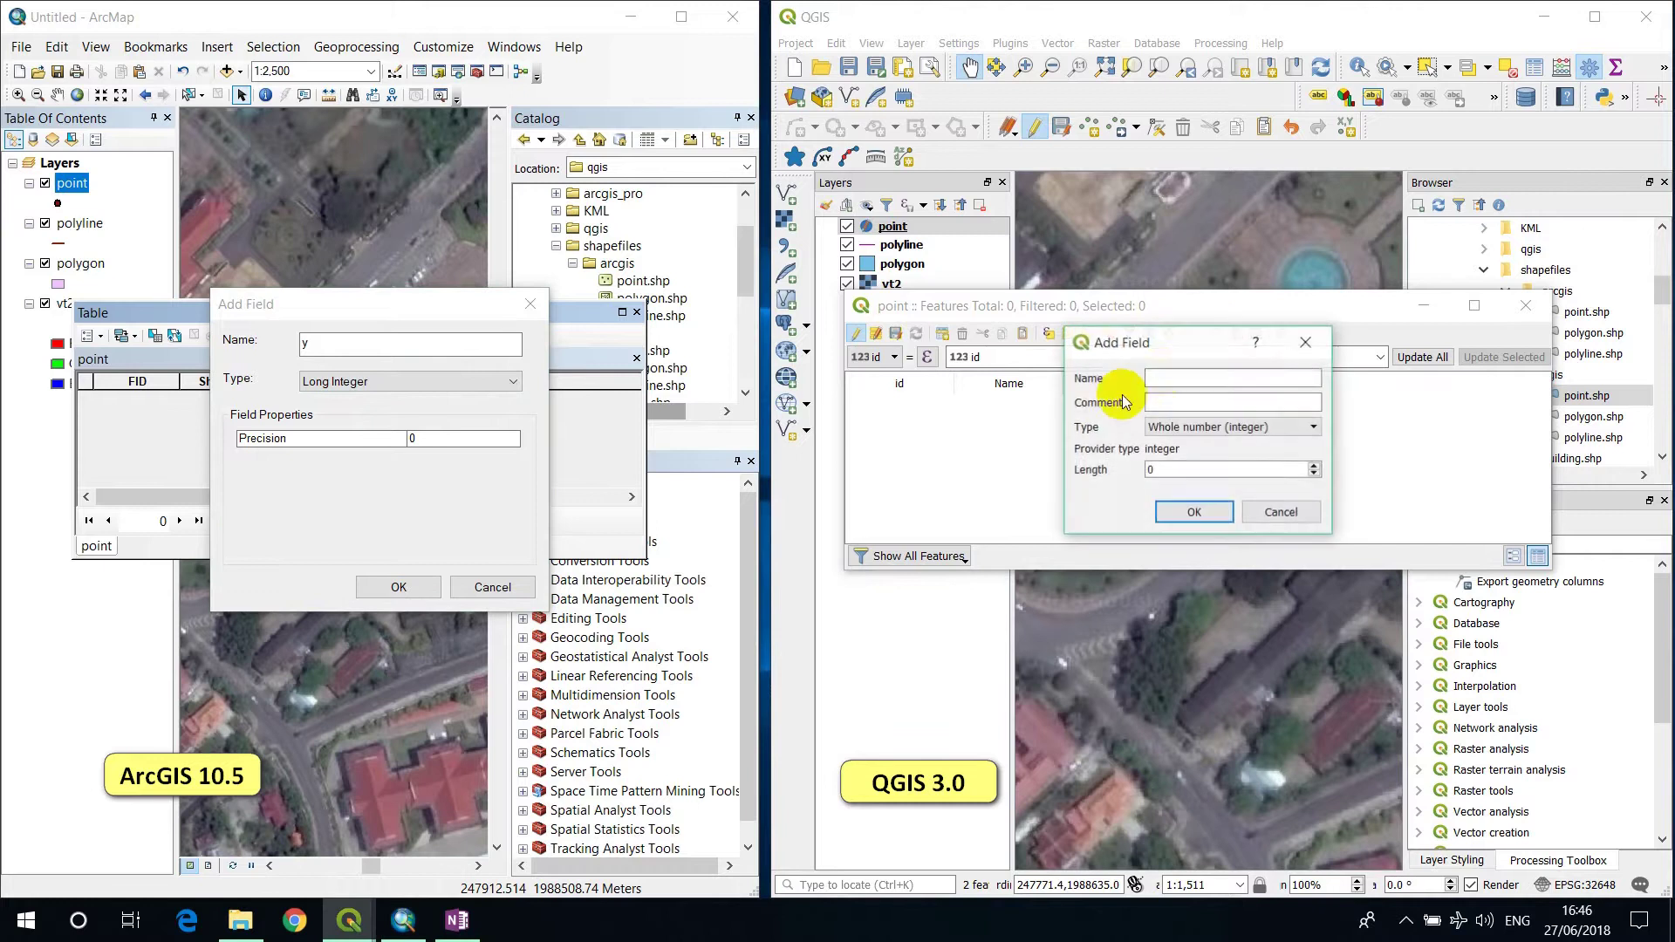
{"action": "type", "text": "y"}
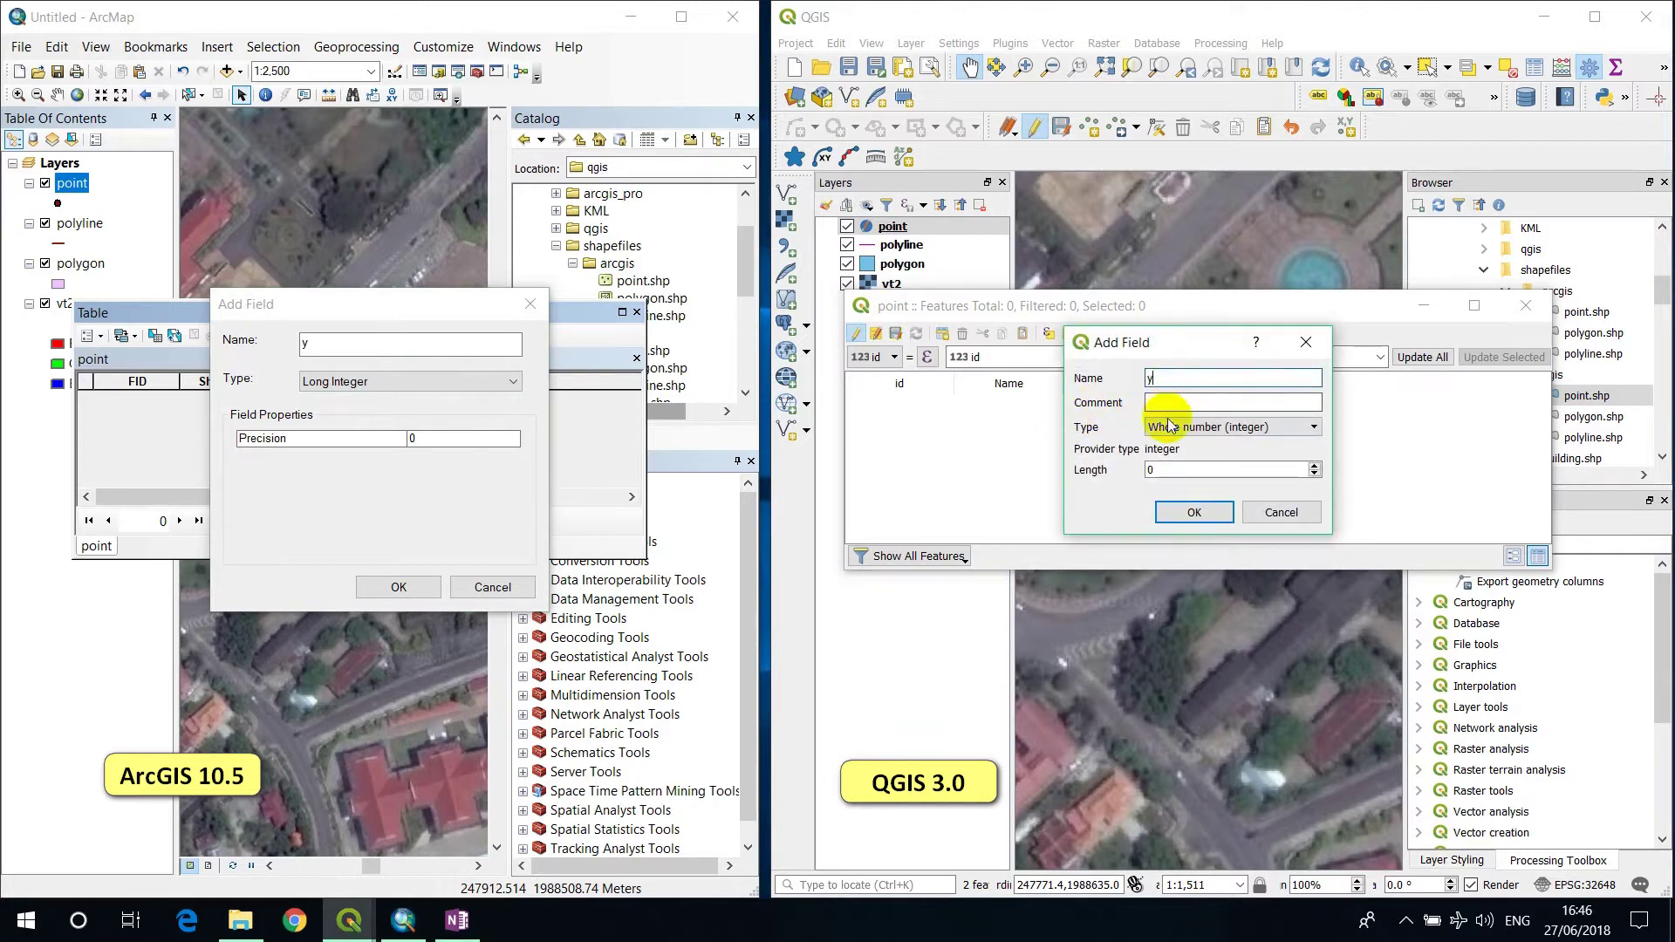
{"action": "left_click", "coordinate": [1166, 428]}
{"action": "left_click", "coordinate": [1168, 450]}
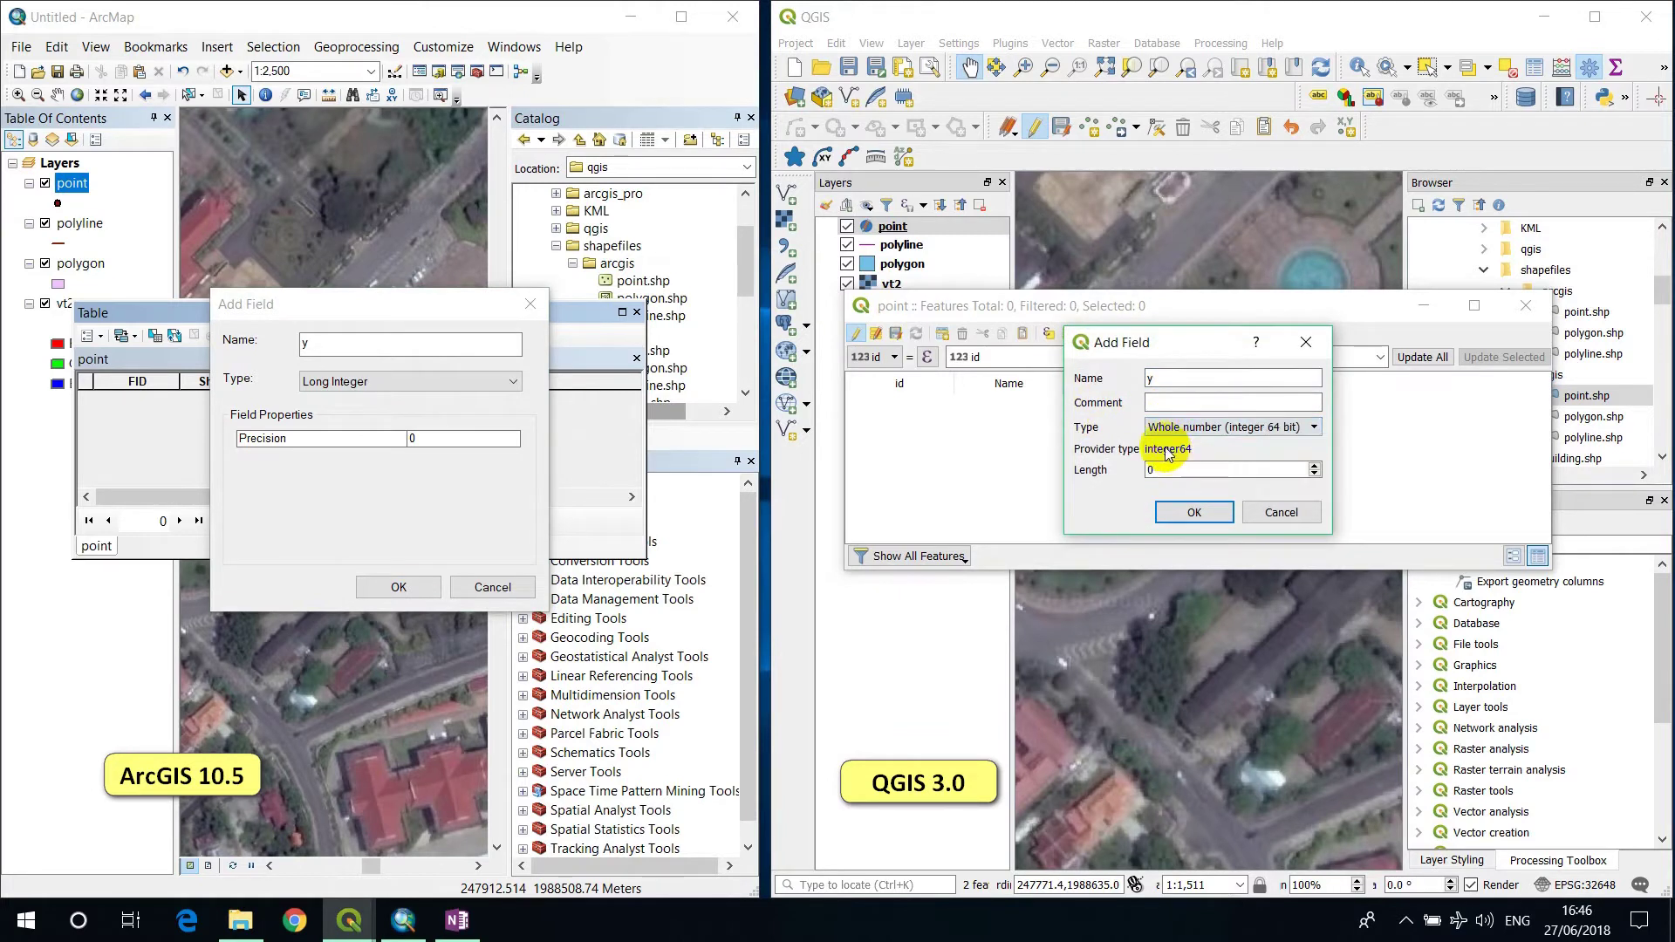
{"action": "left_click", "coordinate": [1194, 512]}
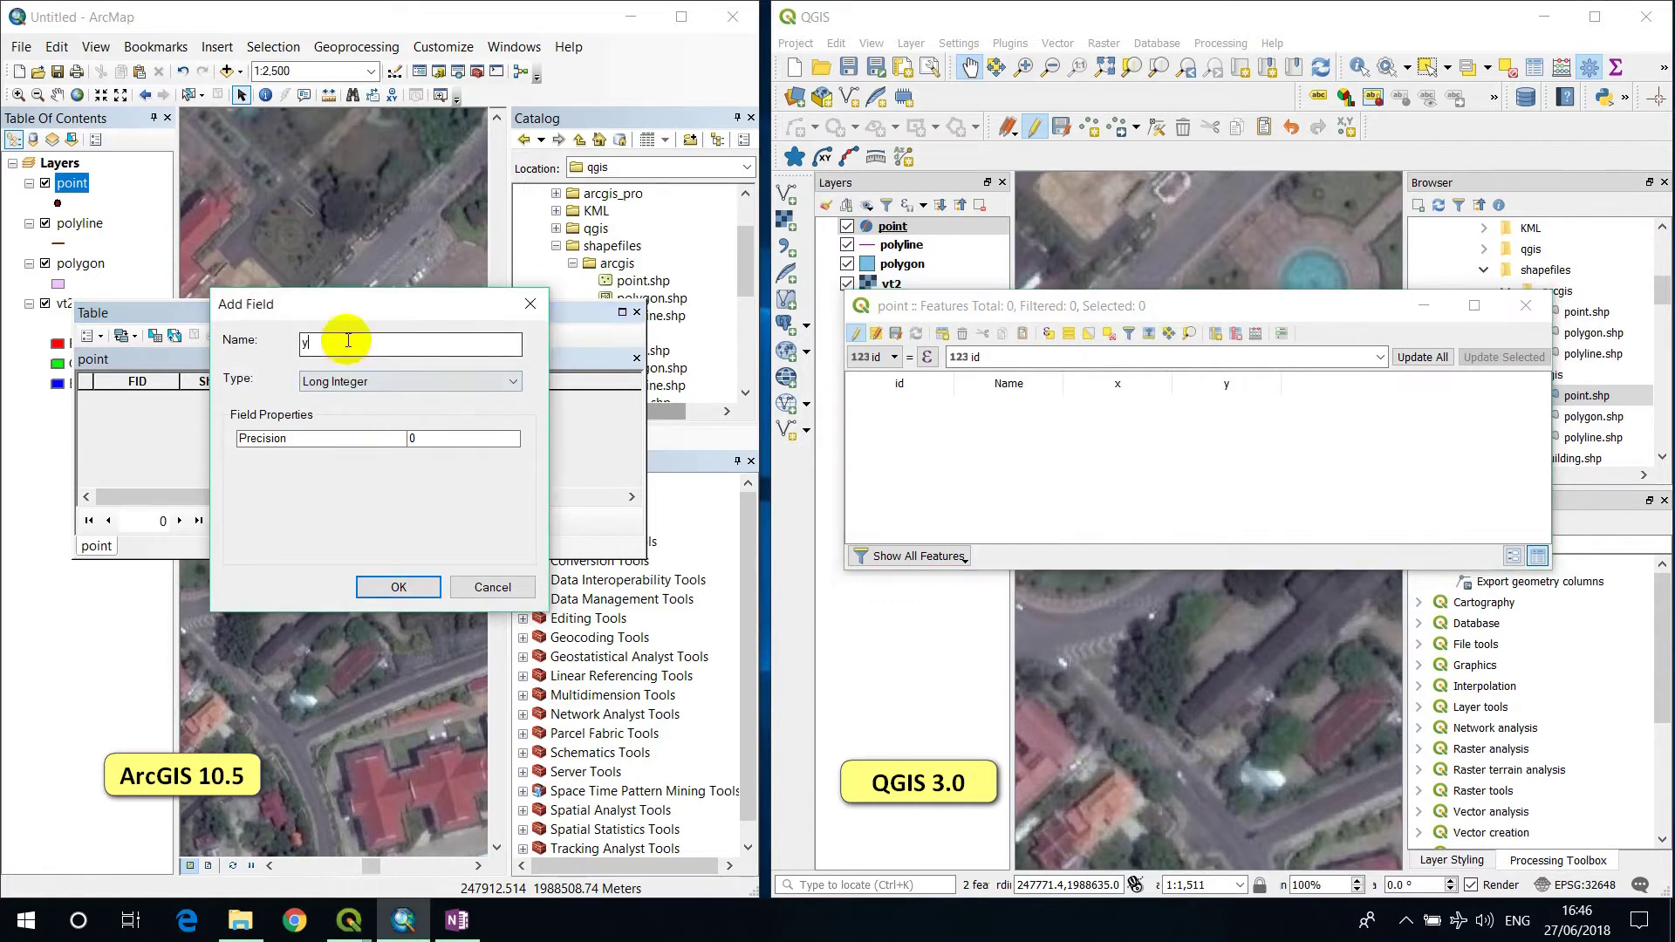
{"action": "left_click", "coordinate": [398, 585]}
{"action": "left_click_drag", "start_coordinate": [321, 496], "coordinate": [570, 510]}
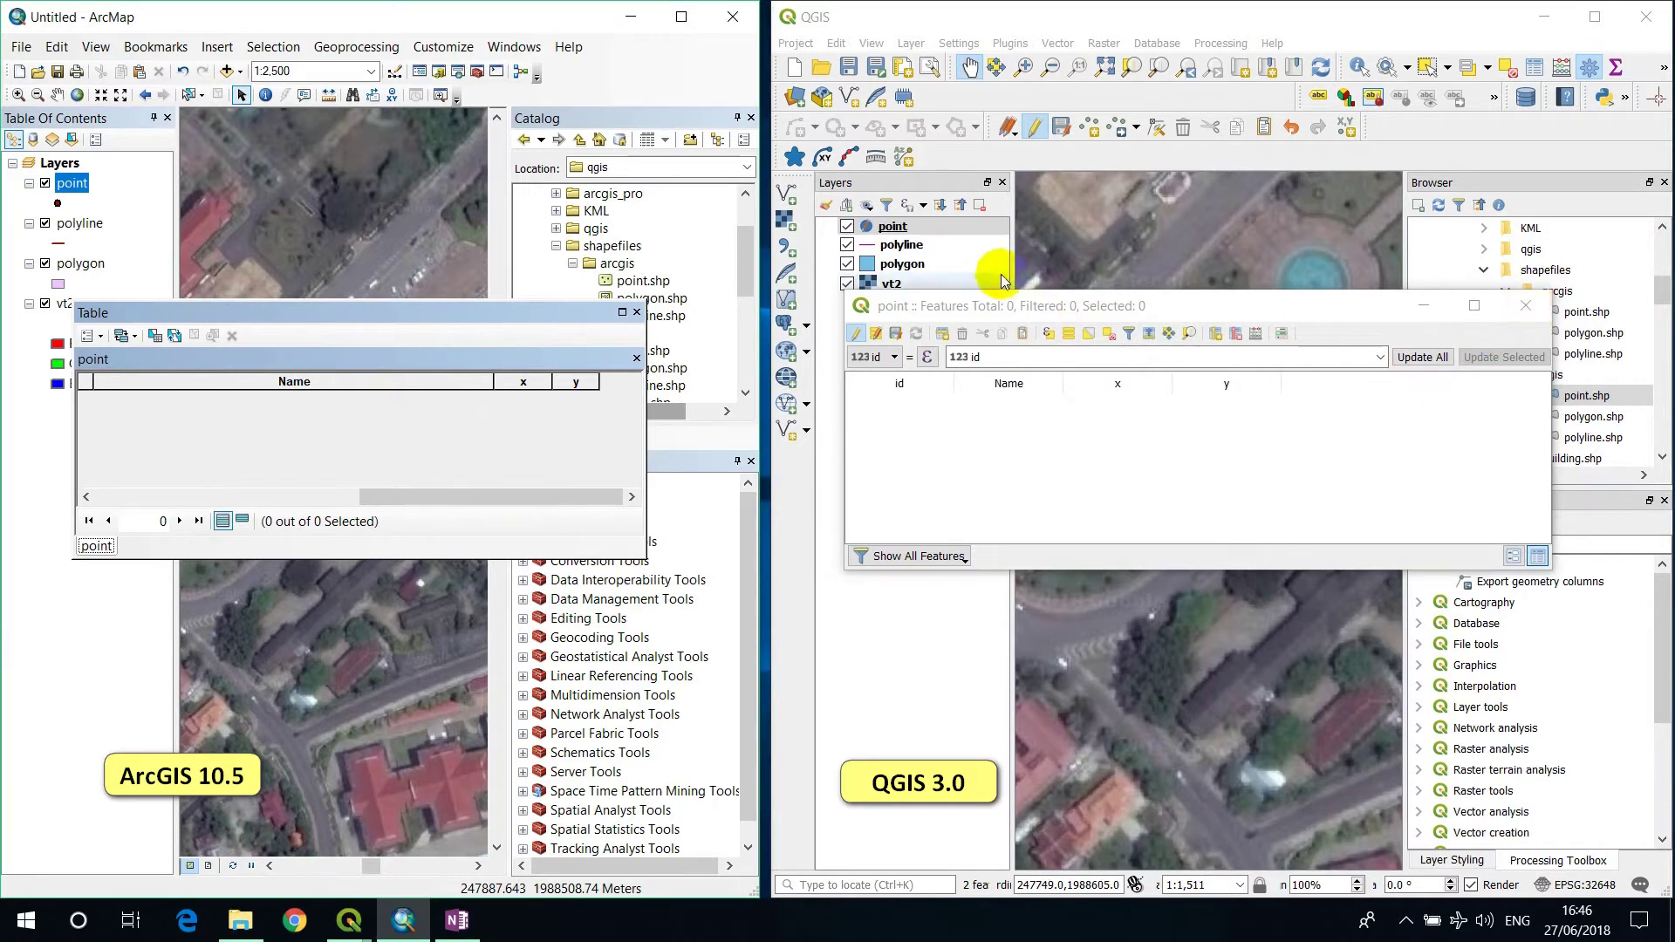
- Stop editing the QGIS point layer with its changes saved, and close the attribute tables in both programs
{"action": "left_click", "coordinate": [858, 339]}
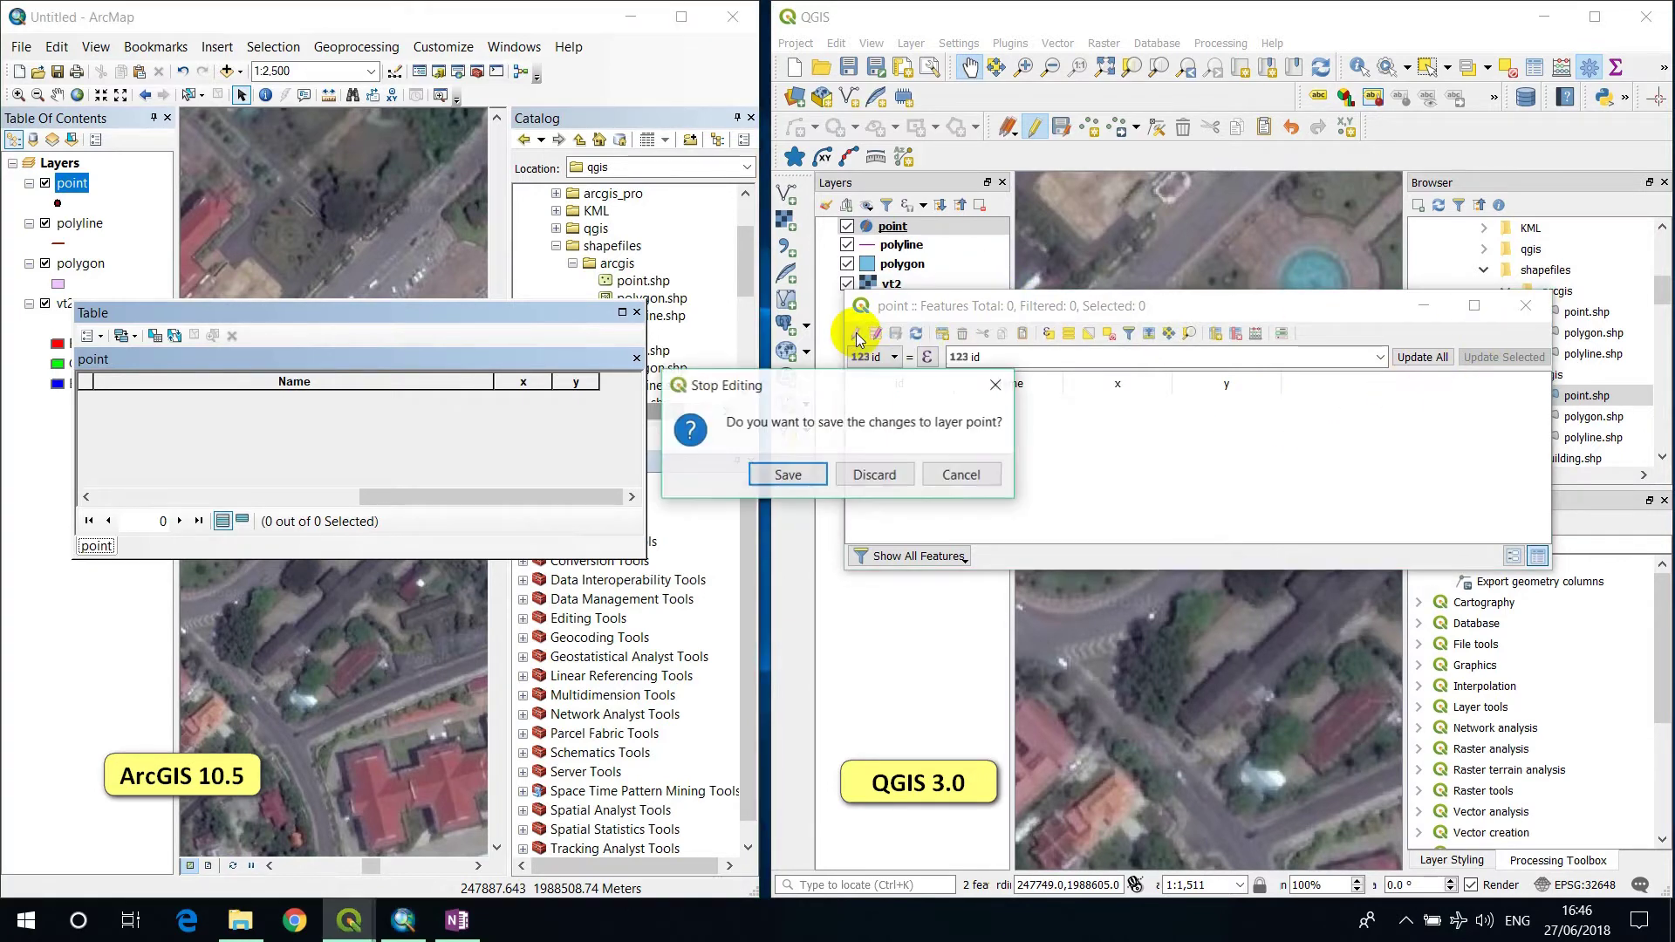
{"action": "left_click", "coordinate": [783, 471]}
{"action": "left_click", "coordinate": [637, 314]}
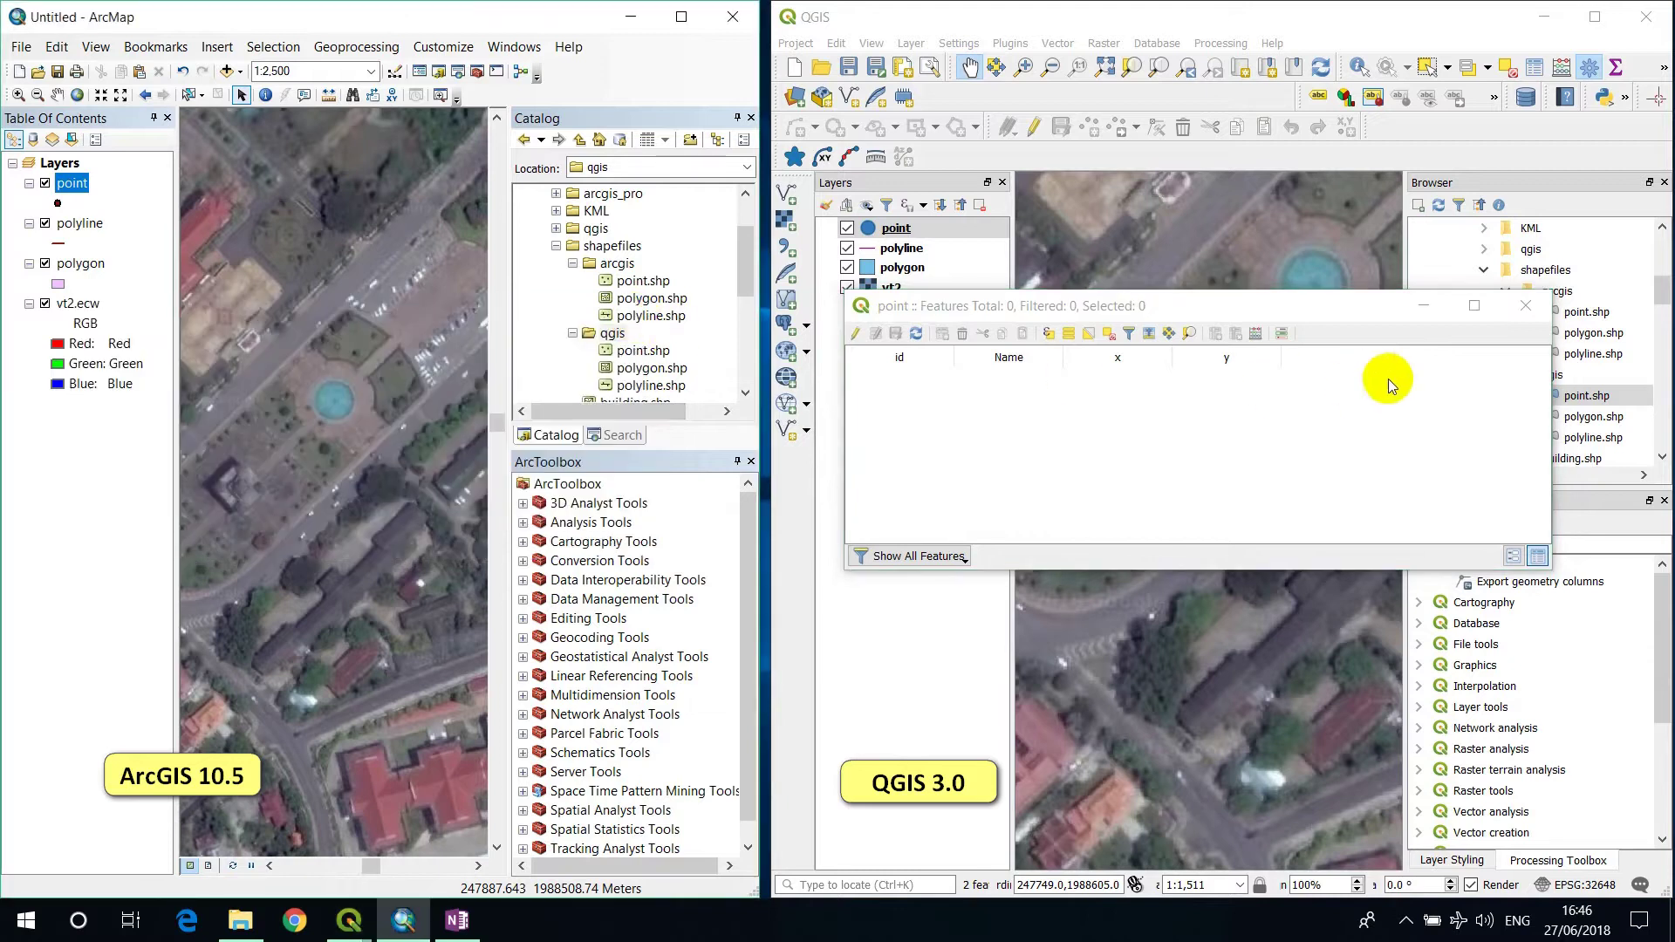
{"action": "left_click", "coordinate": [1527, 306]}
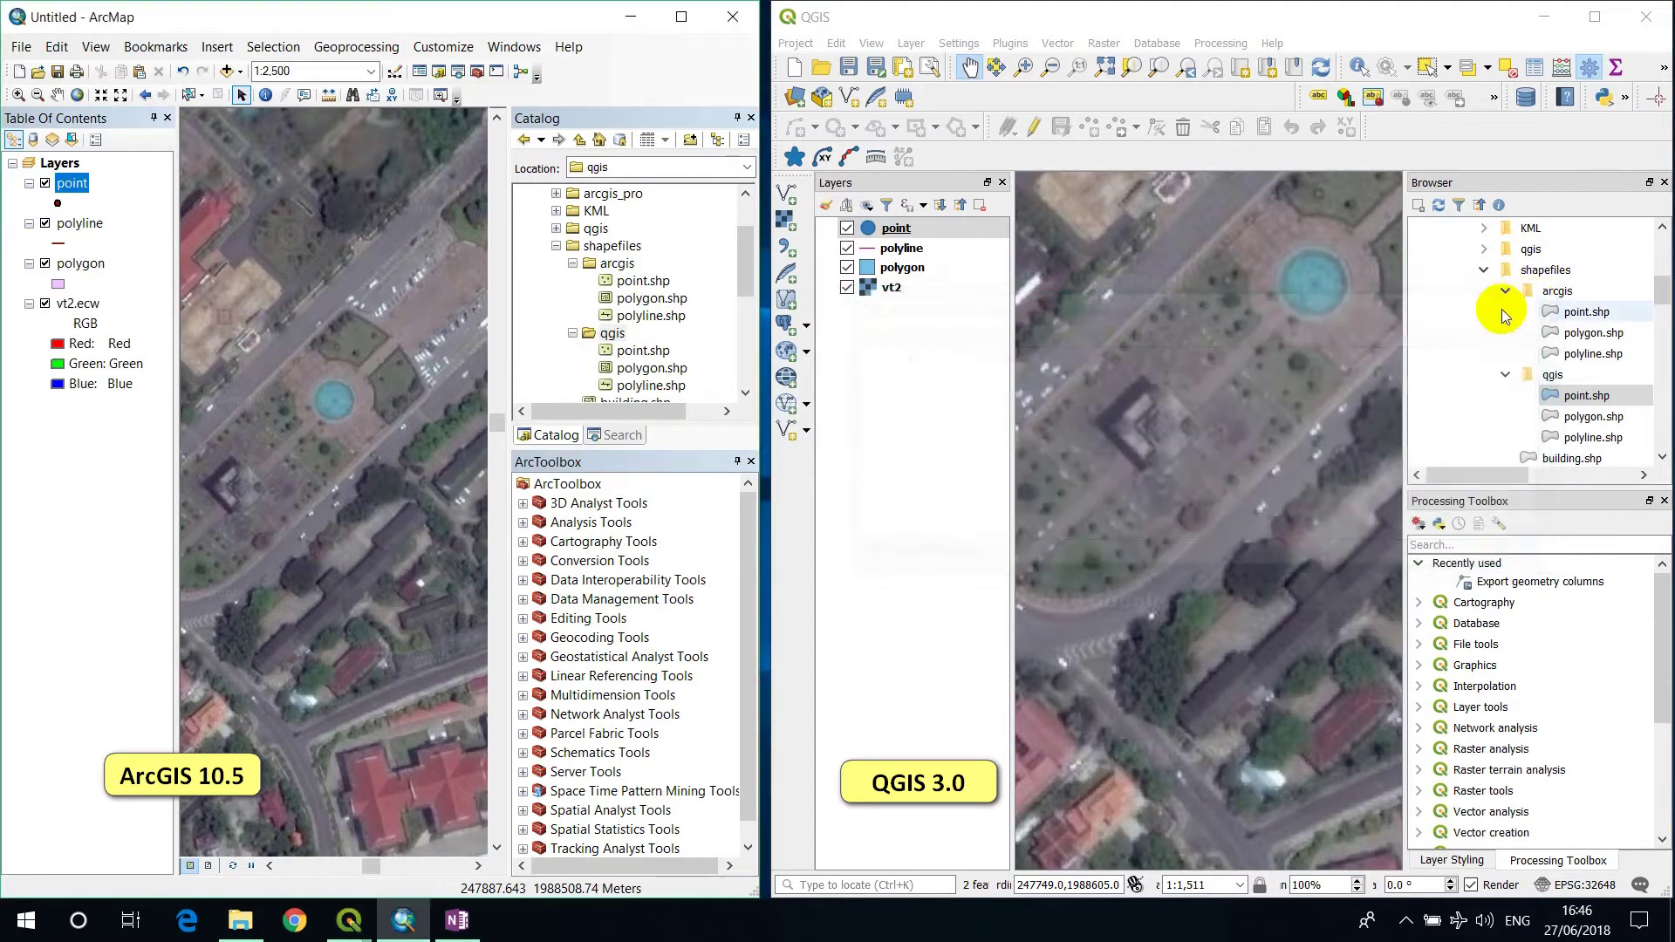
- Switch to OneNote, tick off the first checklist item, highlight the second item and return to the GIS programs
{"action": "left_click", "coordinate": [457, 922]}
{"action": "left_click_drag", "start_coordinate": [643, 405], "coordinate": [312, 391]}
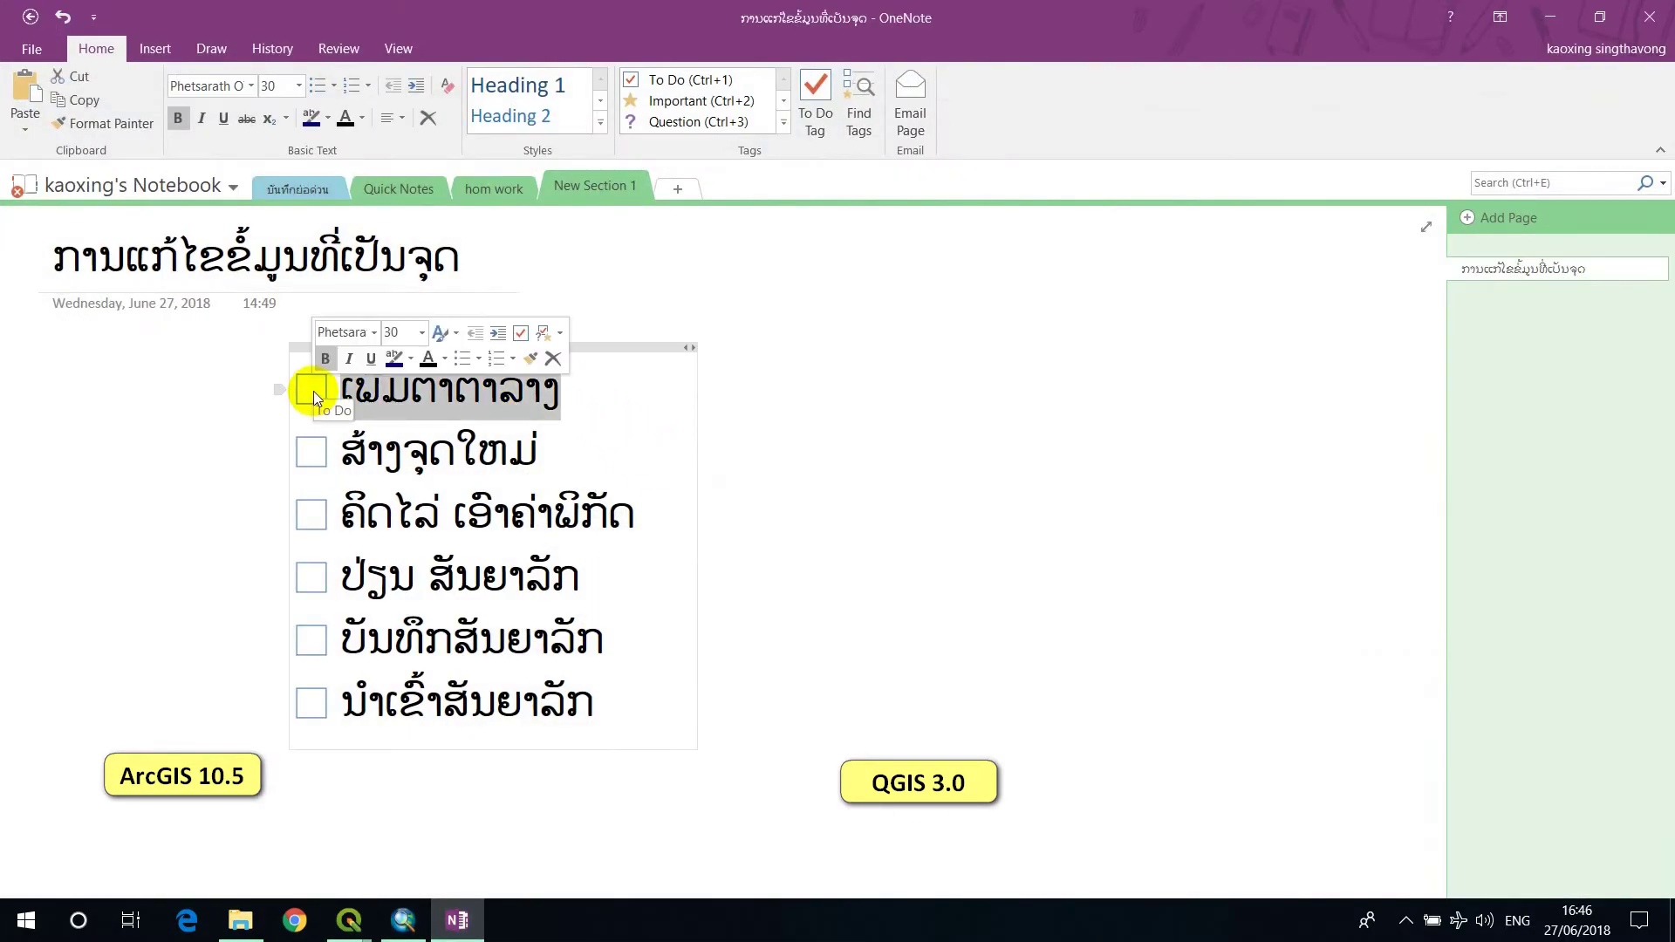
{"action": "left_click", "coordinate": [311, 391]}
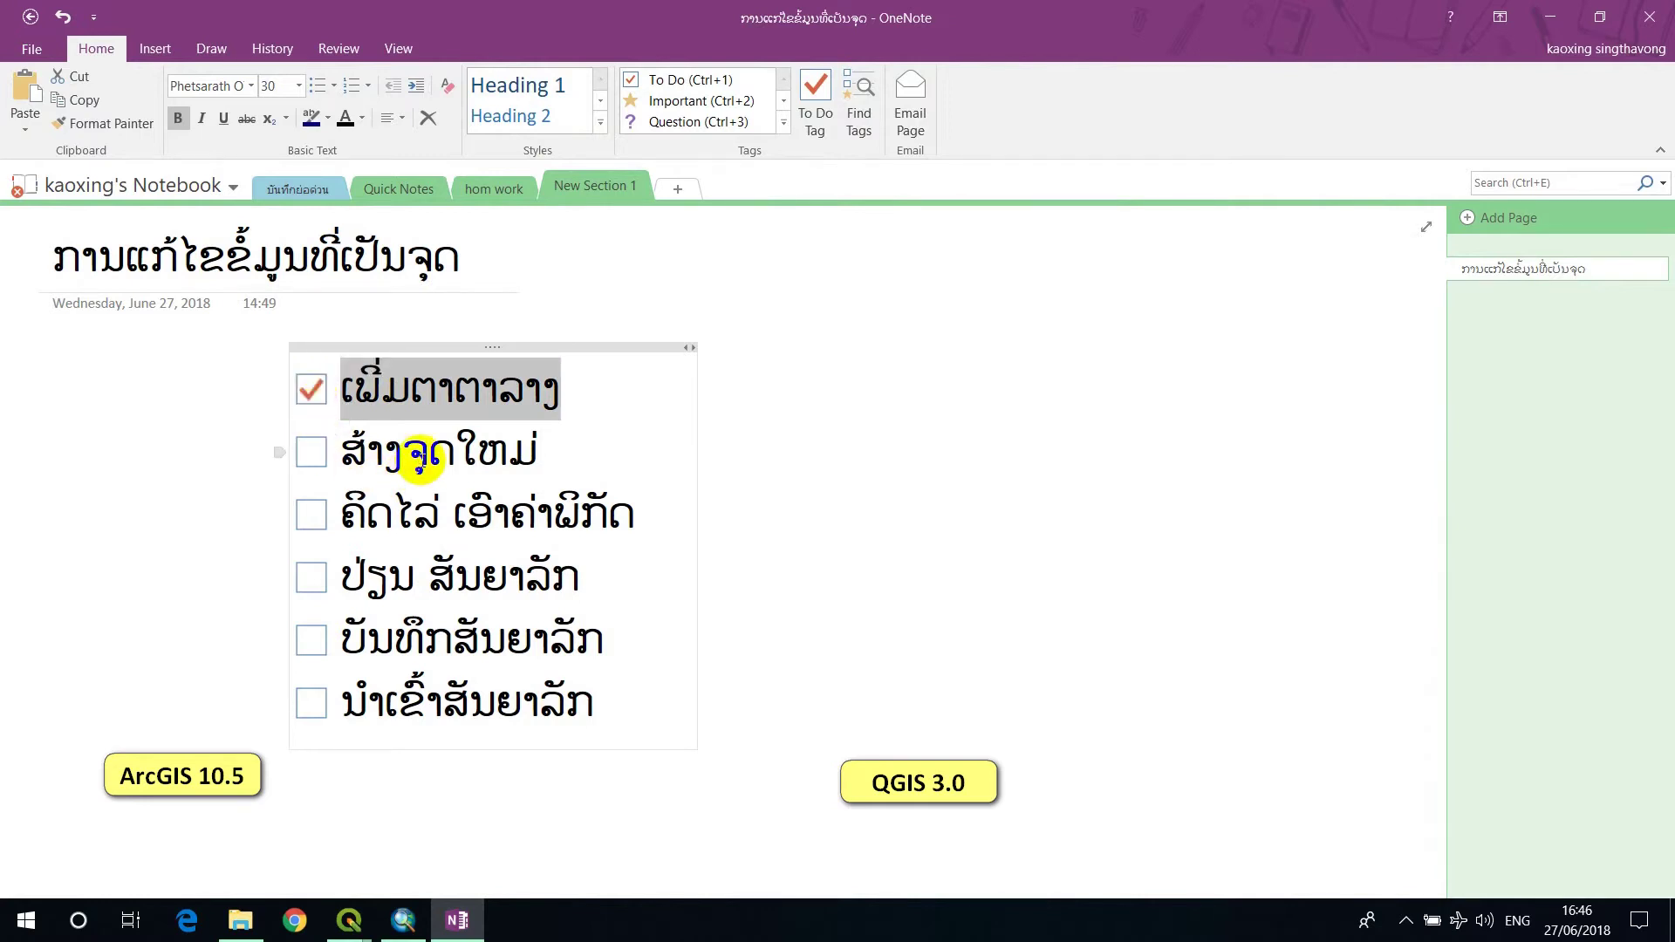
{"action": "left_click", "coordinate": [547, 451]}
{"action": "left_click_drag", "start_coordinate": [547, 451], "coordinate": [338, 451]}
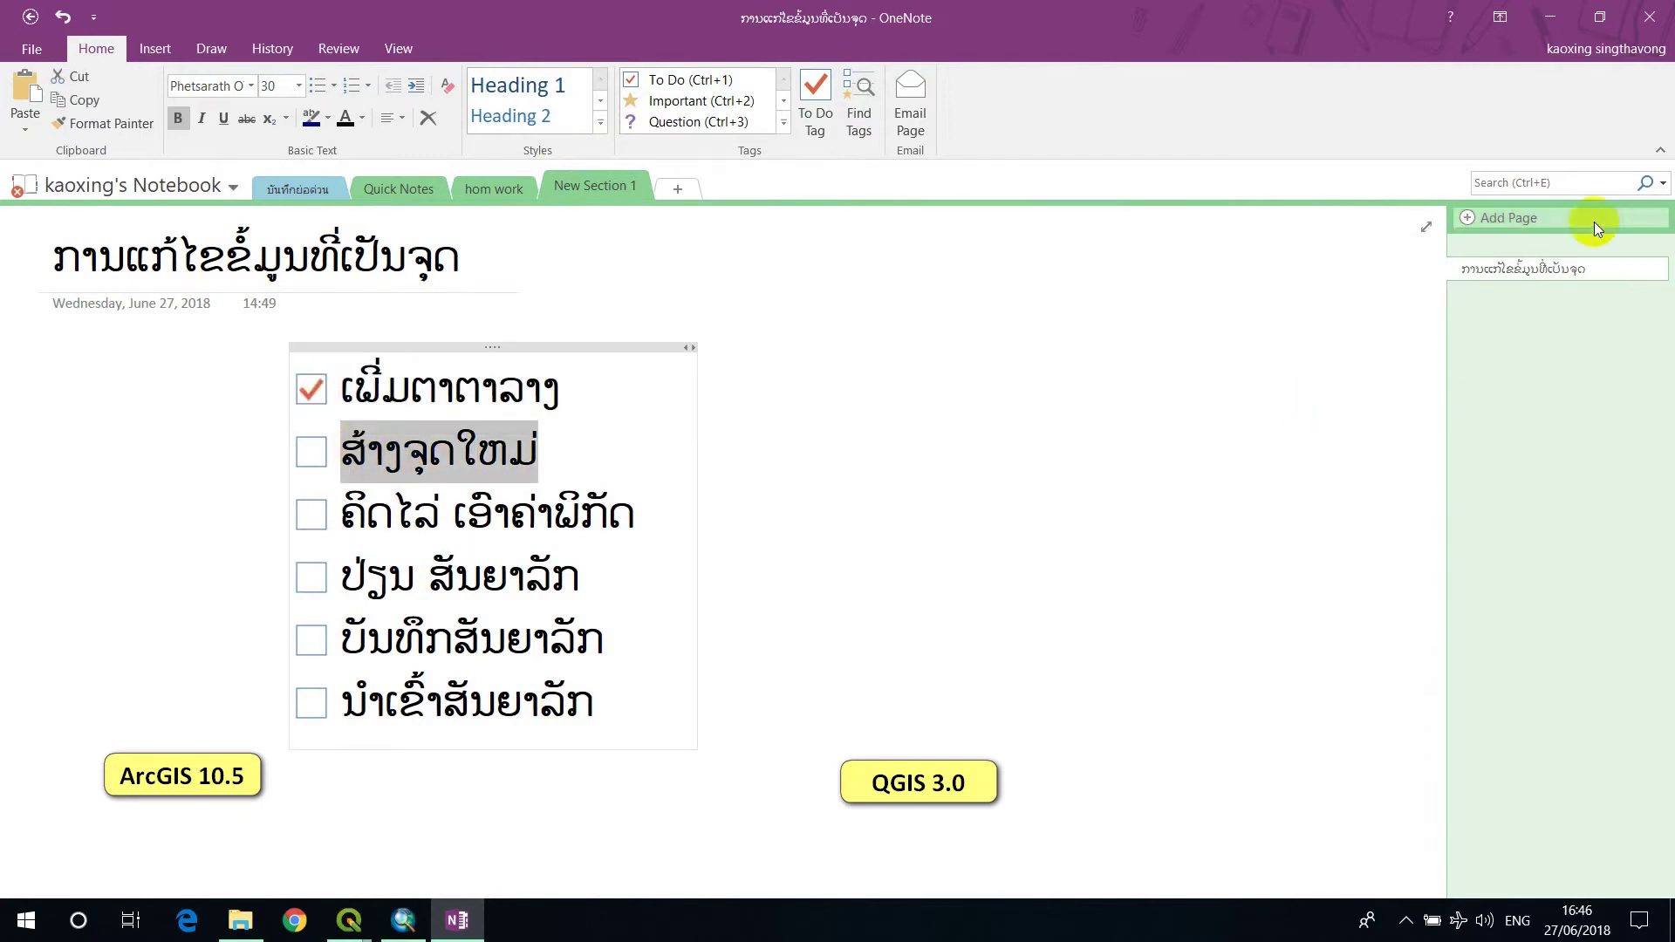
{"action": "left_click", "coordinate": [1552, 19]}
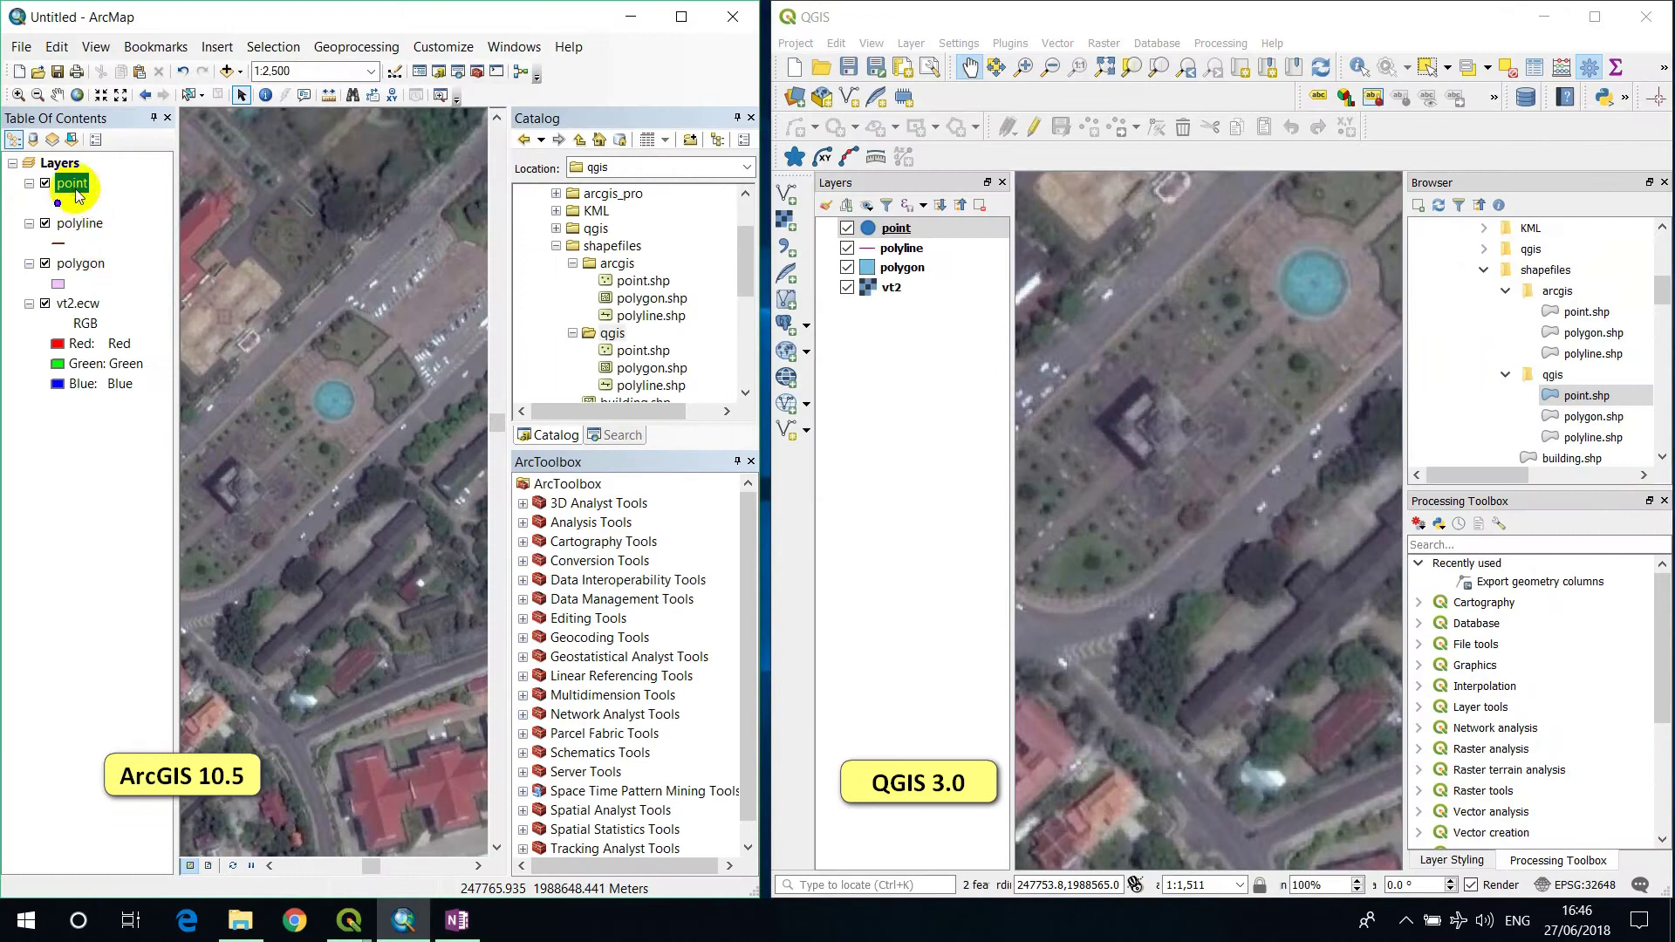
- Start an edit session on the point layer in ArcMap and place the Editor toolbar above the map
{"action": "right_click", "coordinate": [76, 189]}
{"action": "mouse_move", "coordinate": [196, 437]}
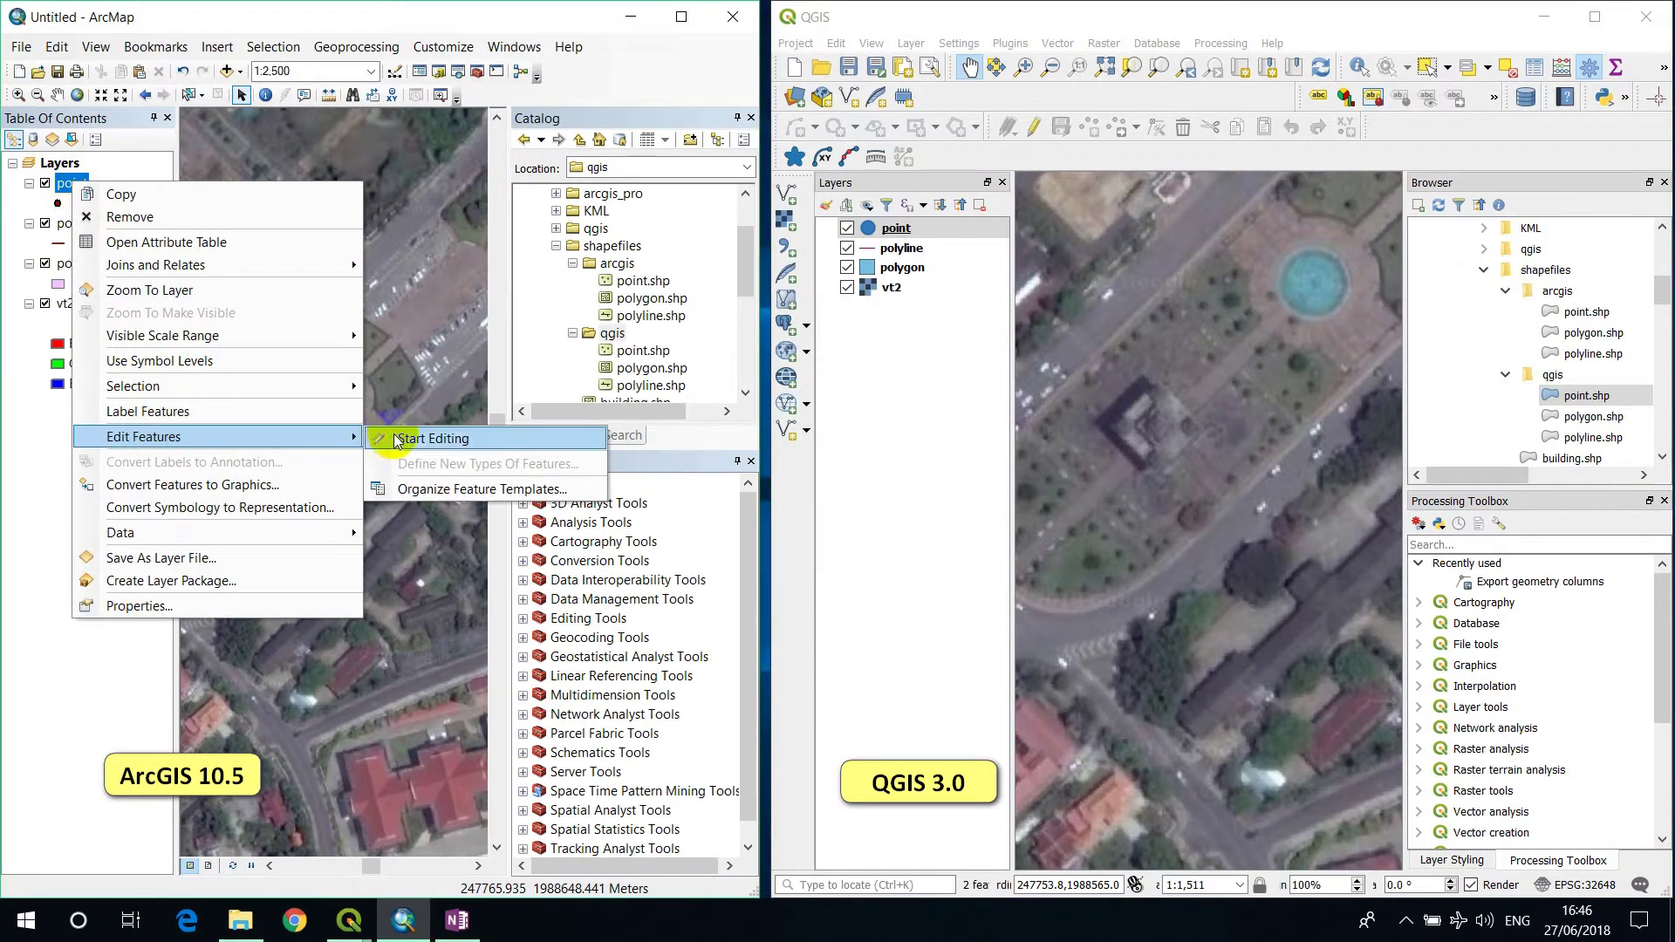
{"action": "left_click", "coordinate": [396, 439]}
{"action": "left_click_drag", "start_coordinate": [315, 185], "coordinate": [317, 161]}
- Turn on editing for the point layer in QGIS and float the digitizing toolbar over the map
{"action": "right_click", "coordinate": [890, 228]}
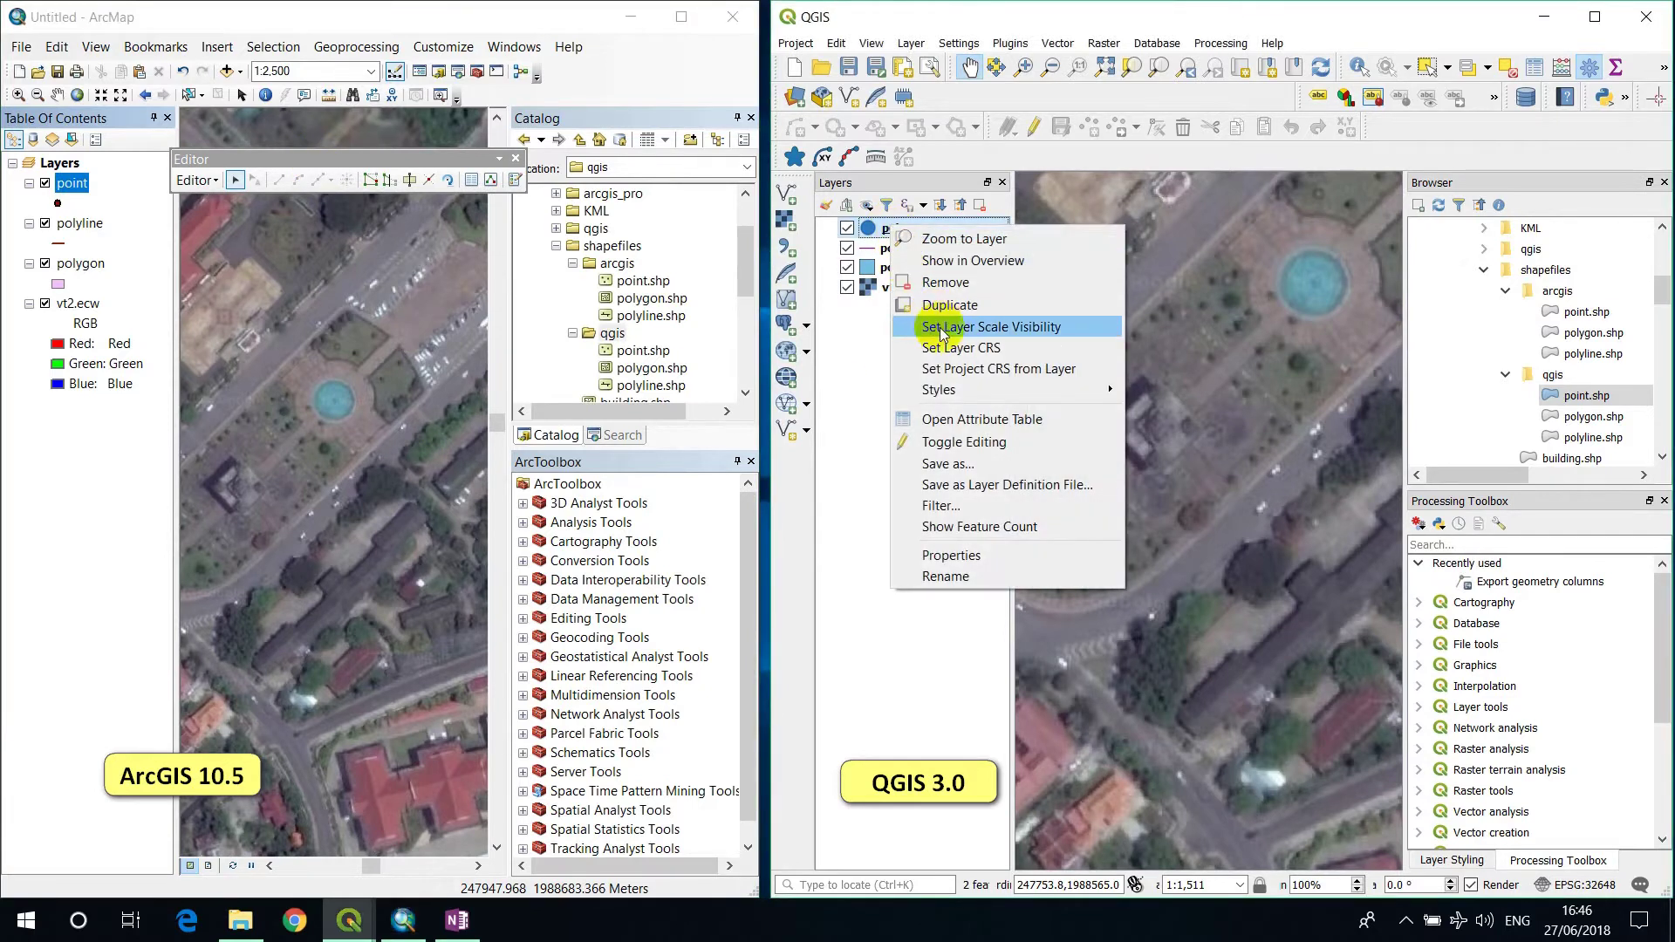
{"action": "left_click", "coordinate": [944, 442]}
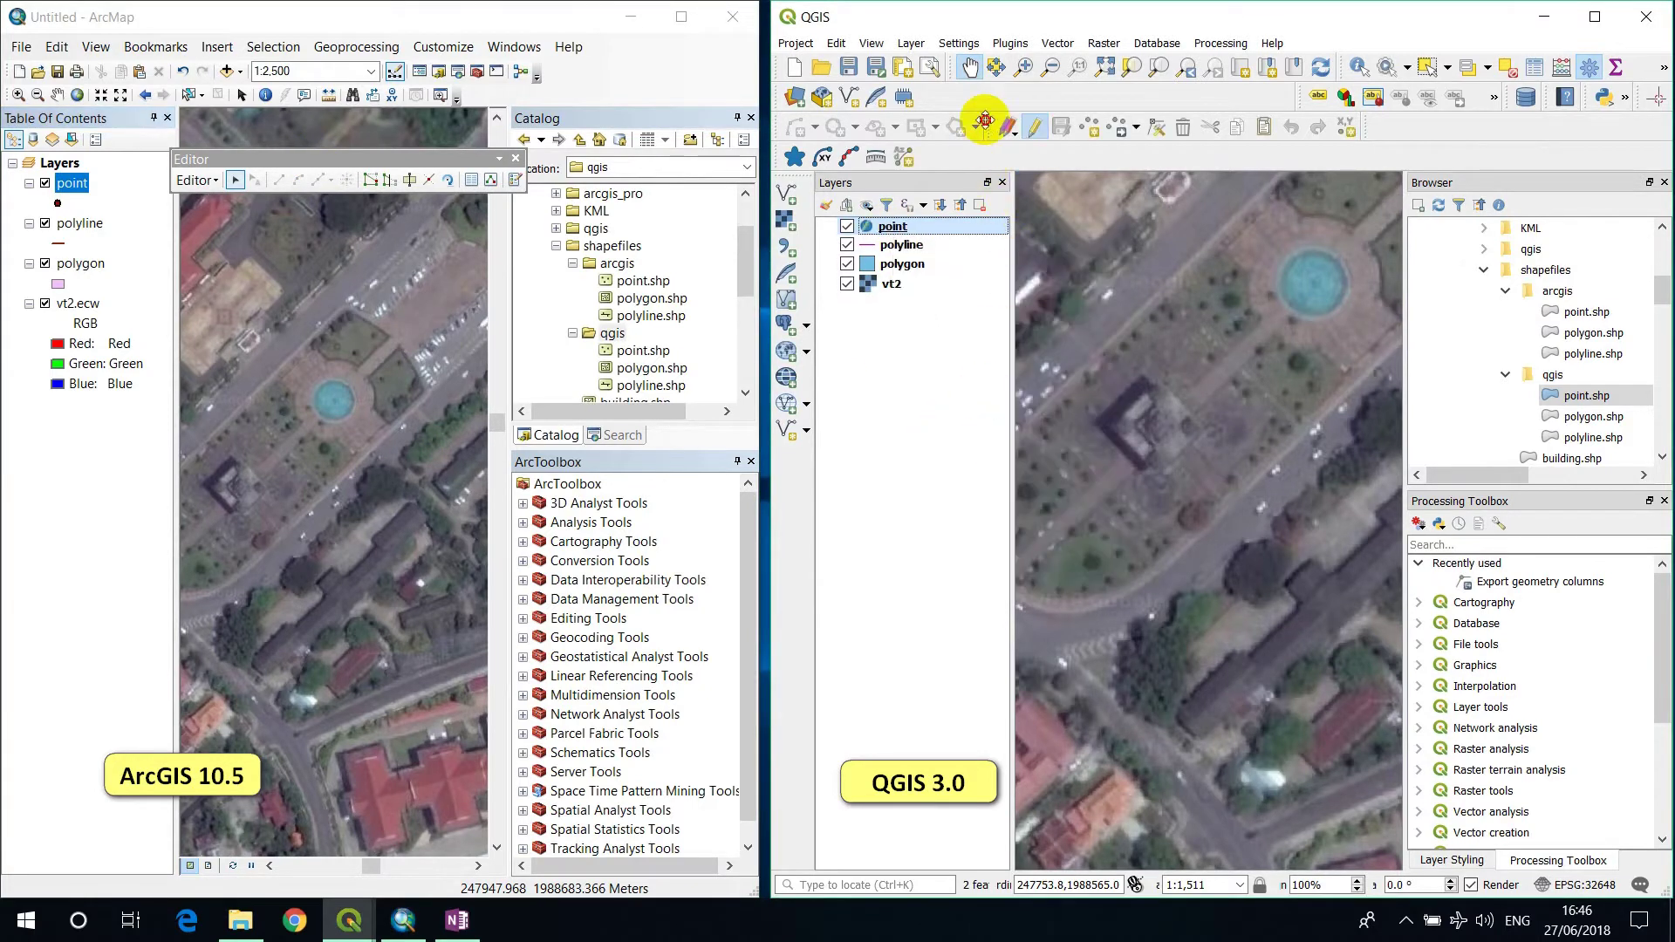
{"action": "left_click_drag", "start_coordinate": [987, 128], "coordinate": [1027, 240]}
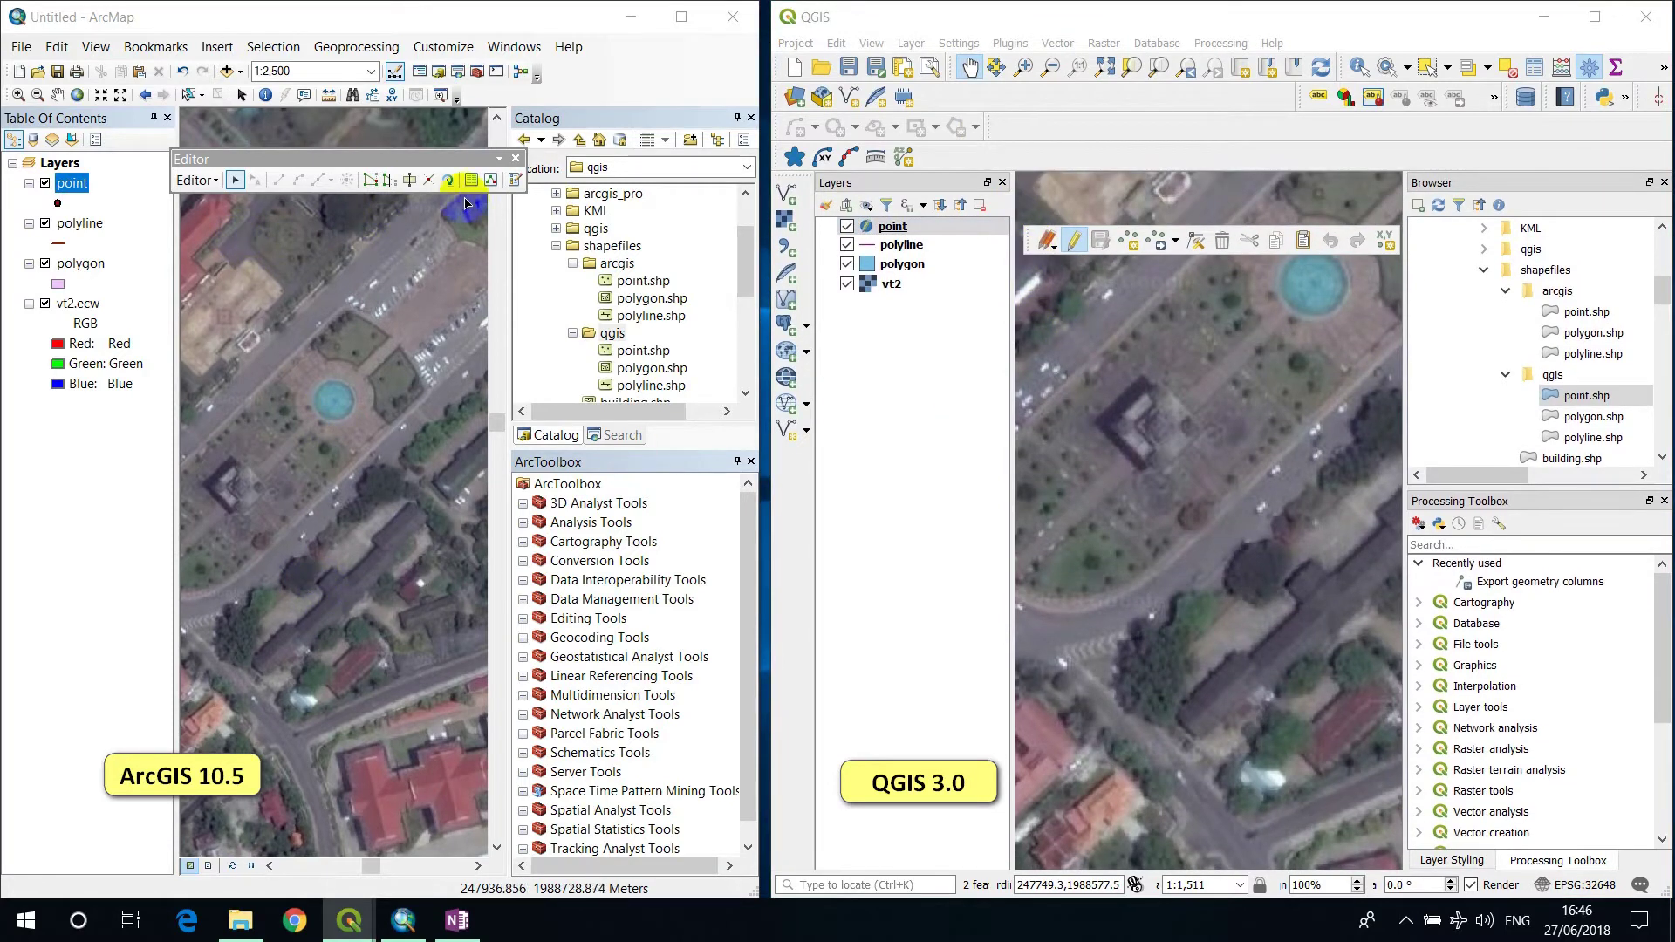
- In ArcMap, create a new point feature with the point template on the tree beside the road junction
{"action": "left_click", "coordinate": [518, 188]}
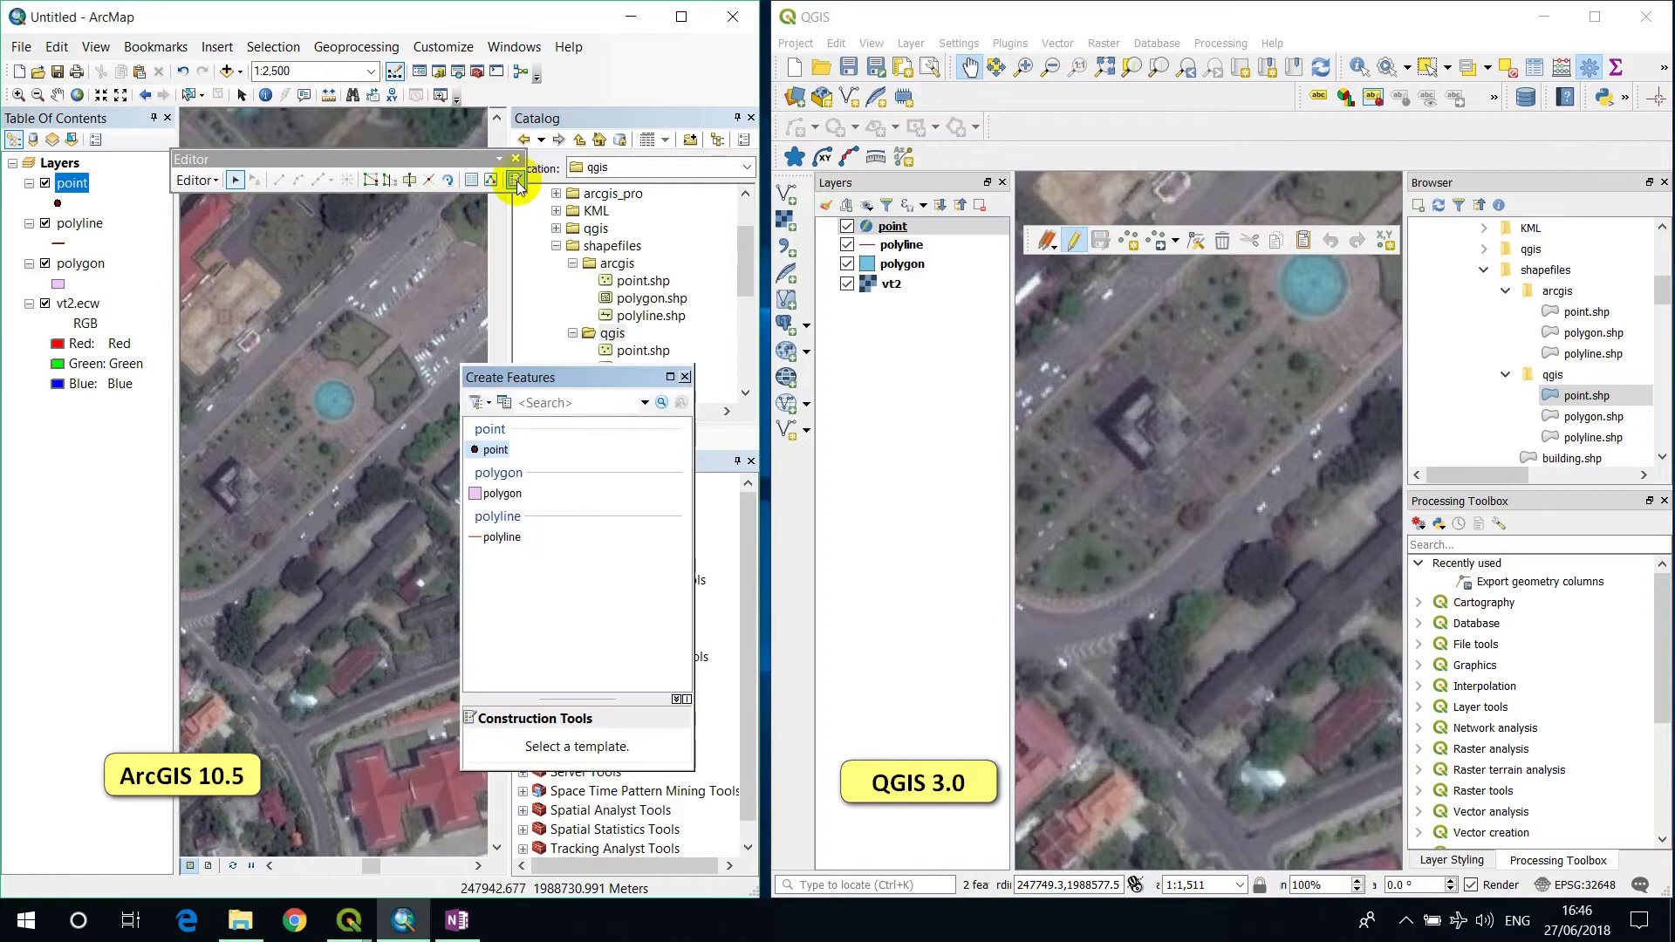
{"action": "left_click", "coordinate": [491, 449]}
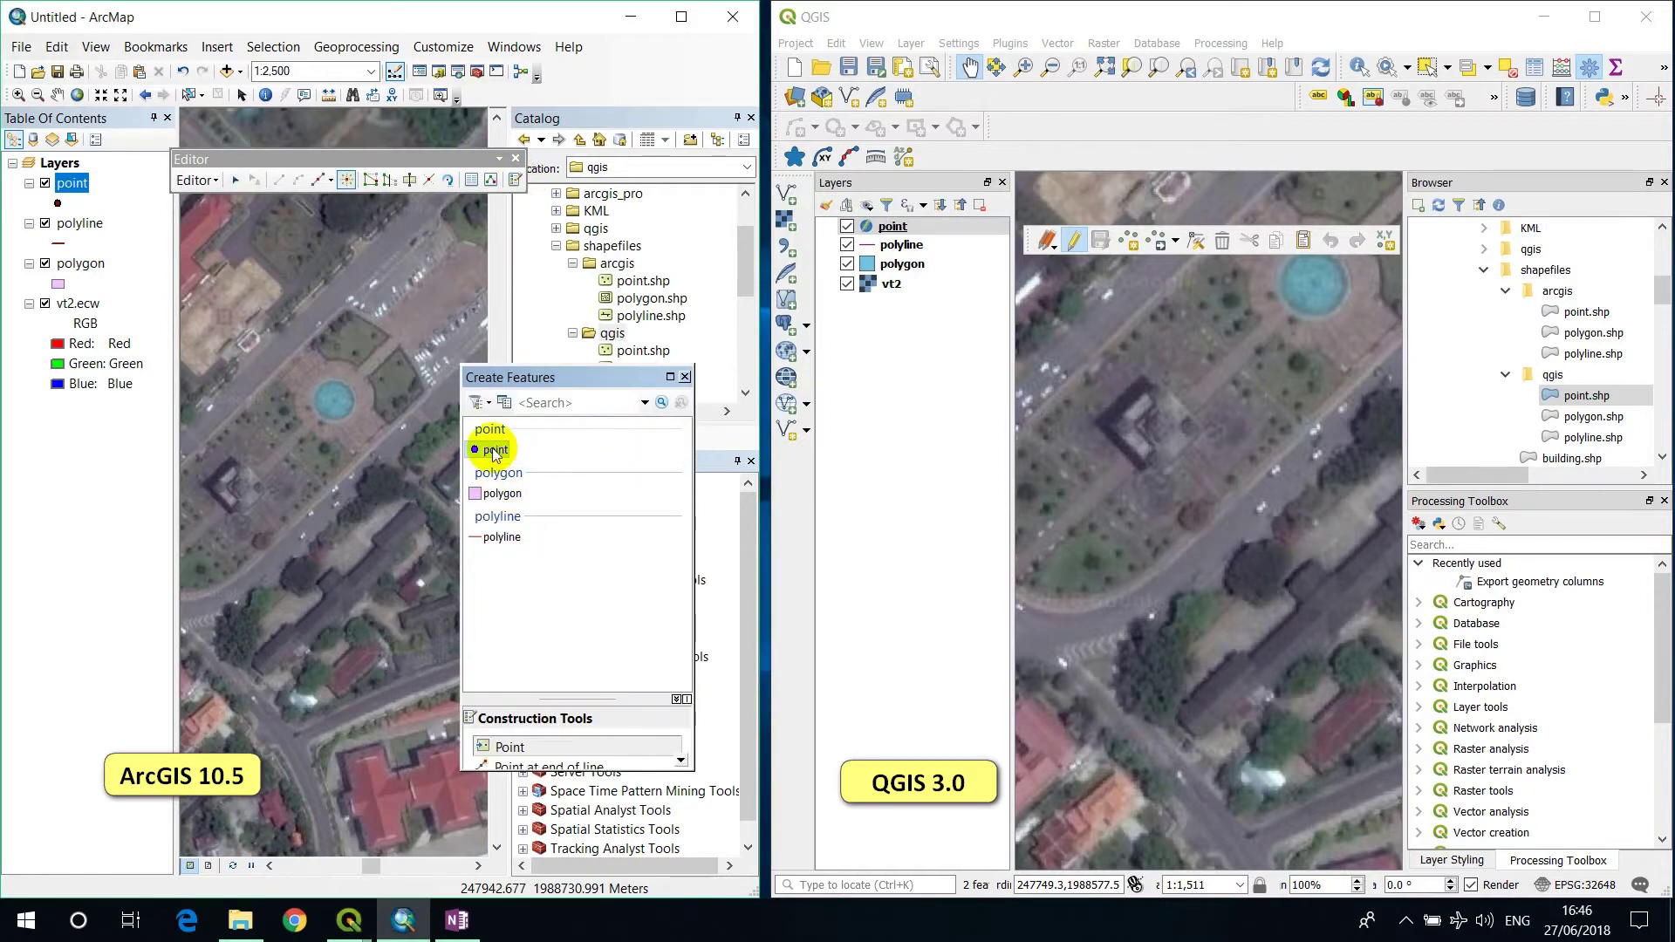
{"action": "left_click", "coordinate": [240, 635]}
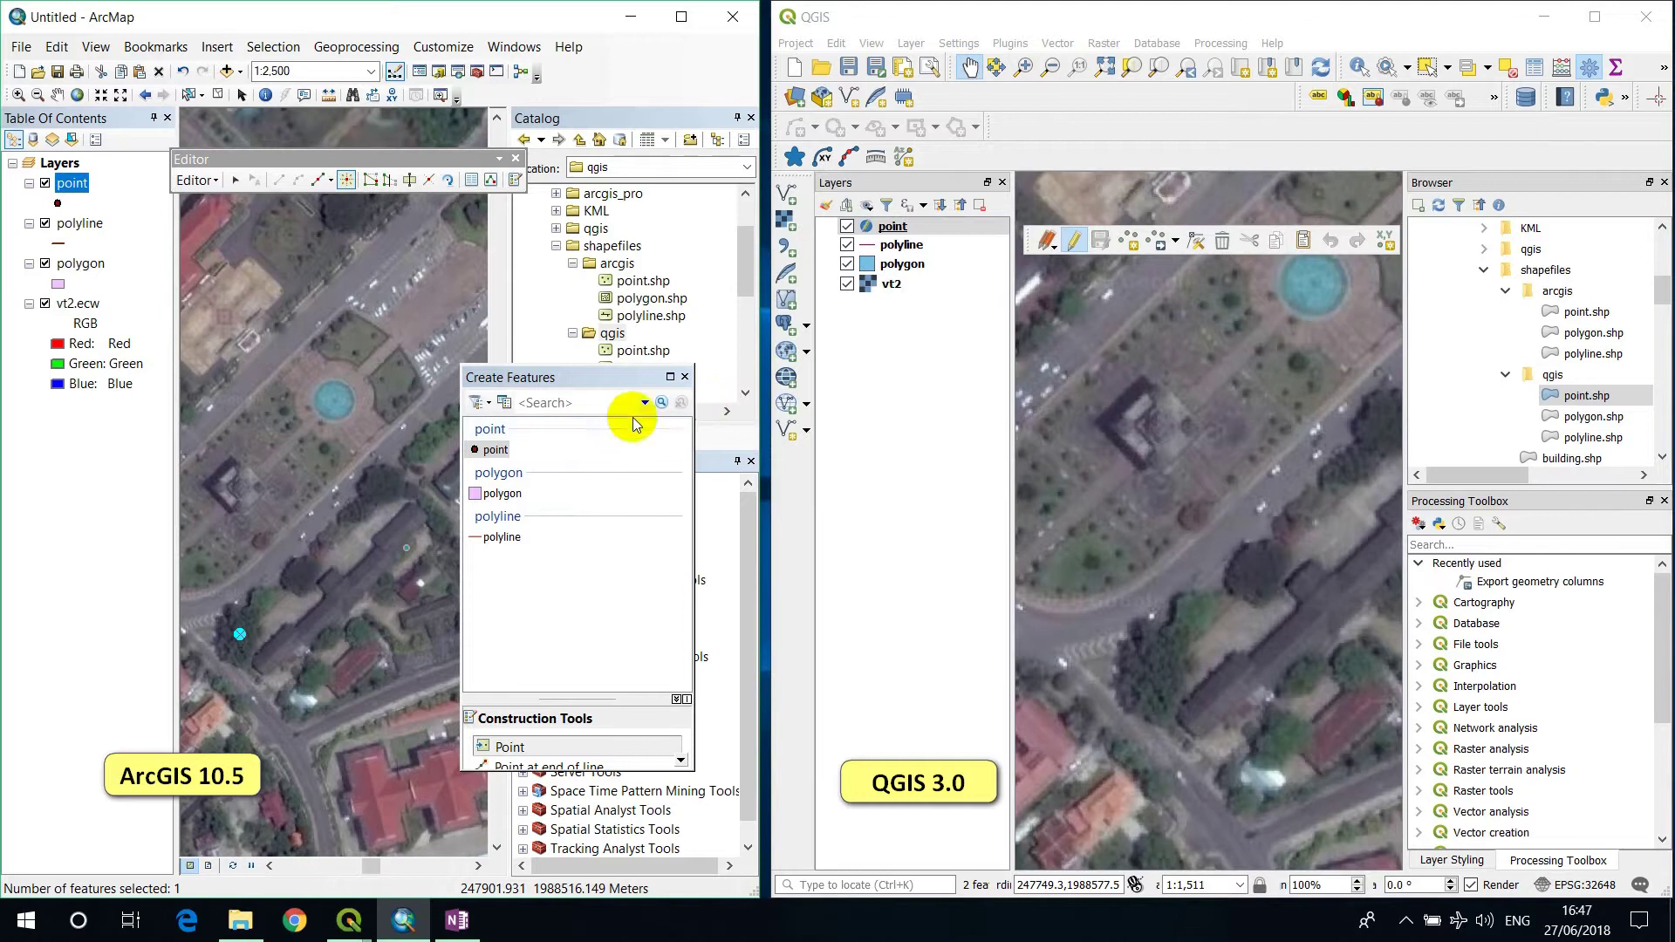
- In QGIS, add a point feature on the tree beside the road with id 1 and Name tree
{"action": "left_click", "coordinate": [1132, 242]}
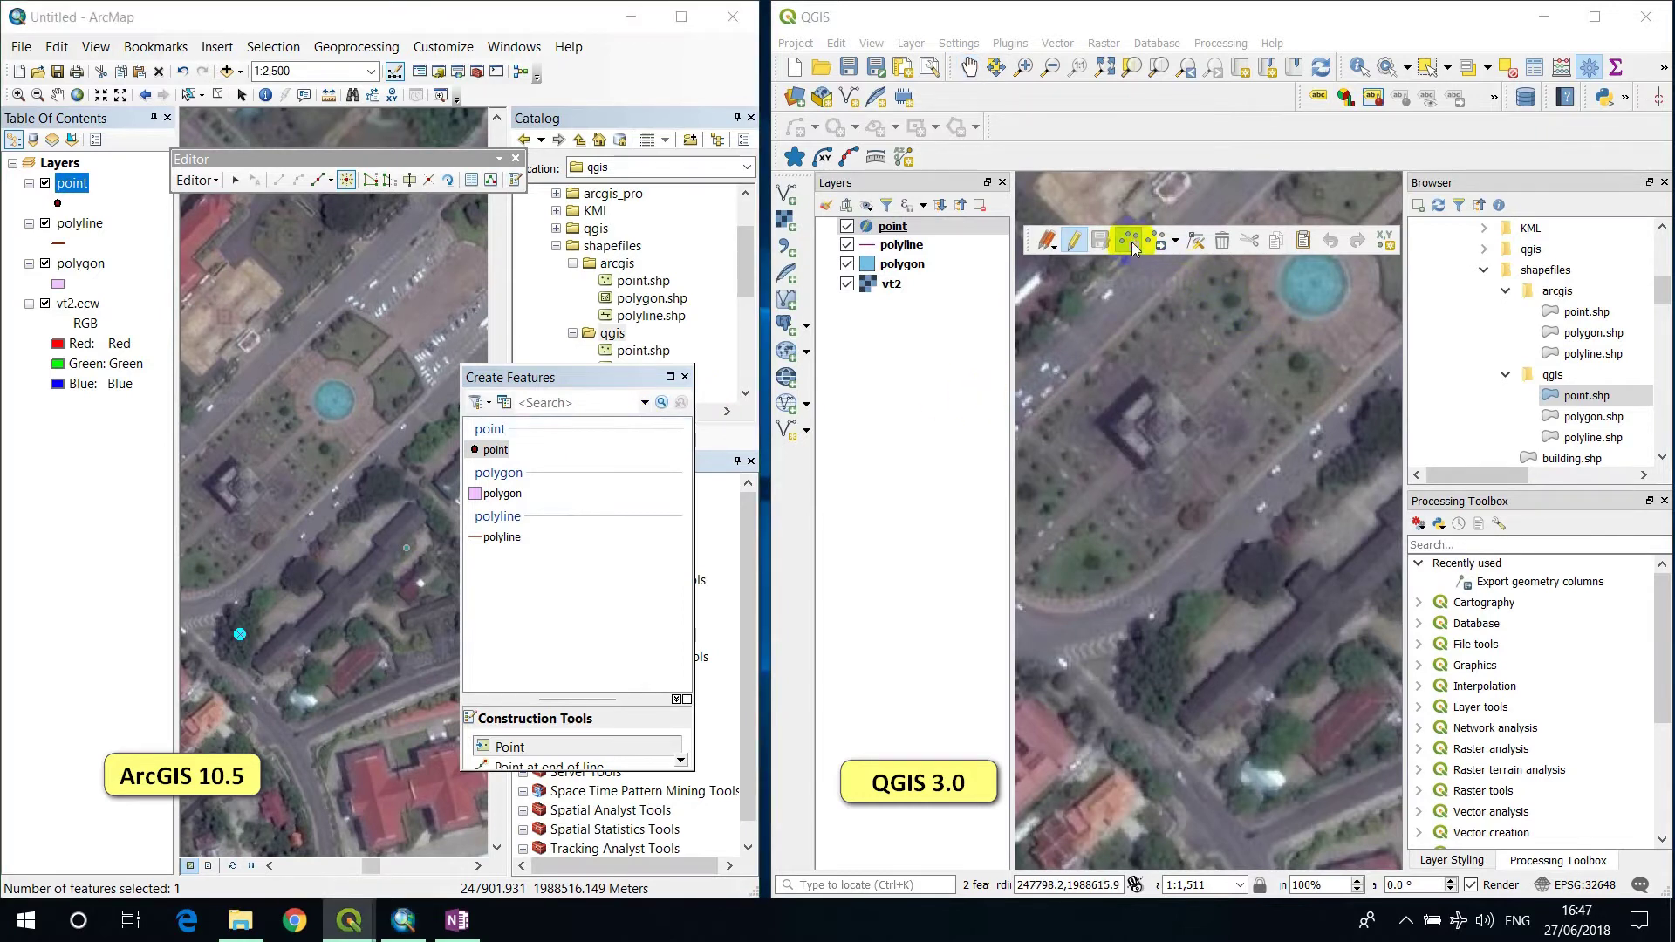
{"action": "left_click", "coordinate": [1260, 567]}
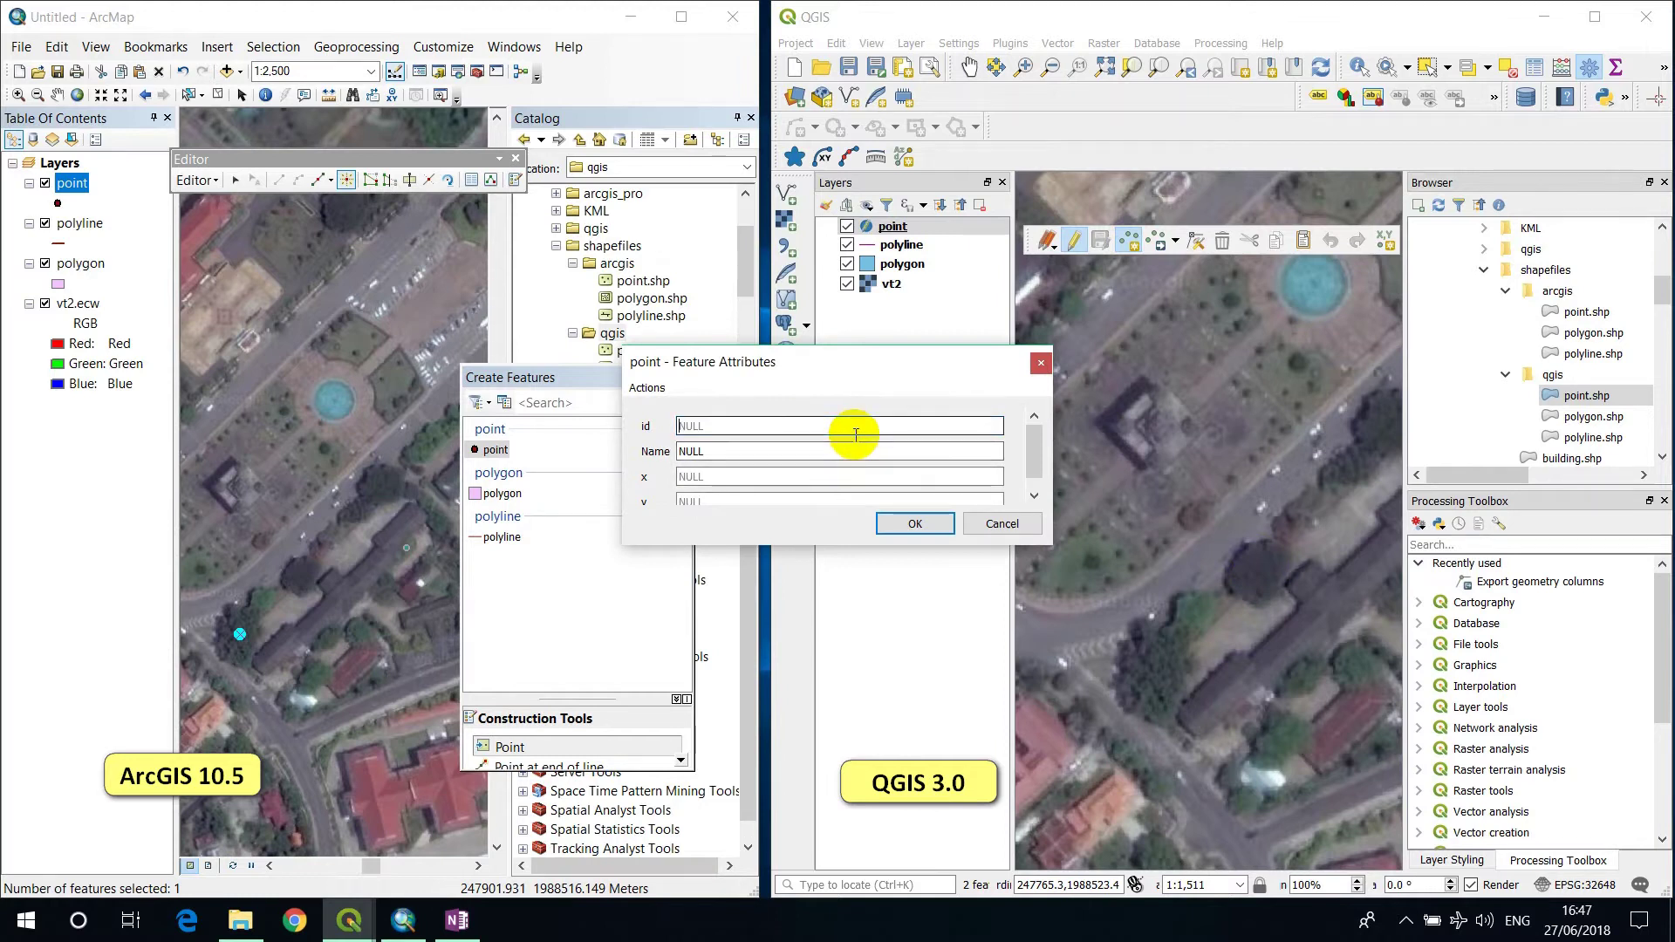
{"action": "type", "text": "1"}
{"action": "key", "text": "Tab"}
{"action": "type", "text": "tree"}
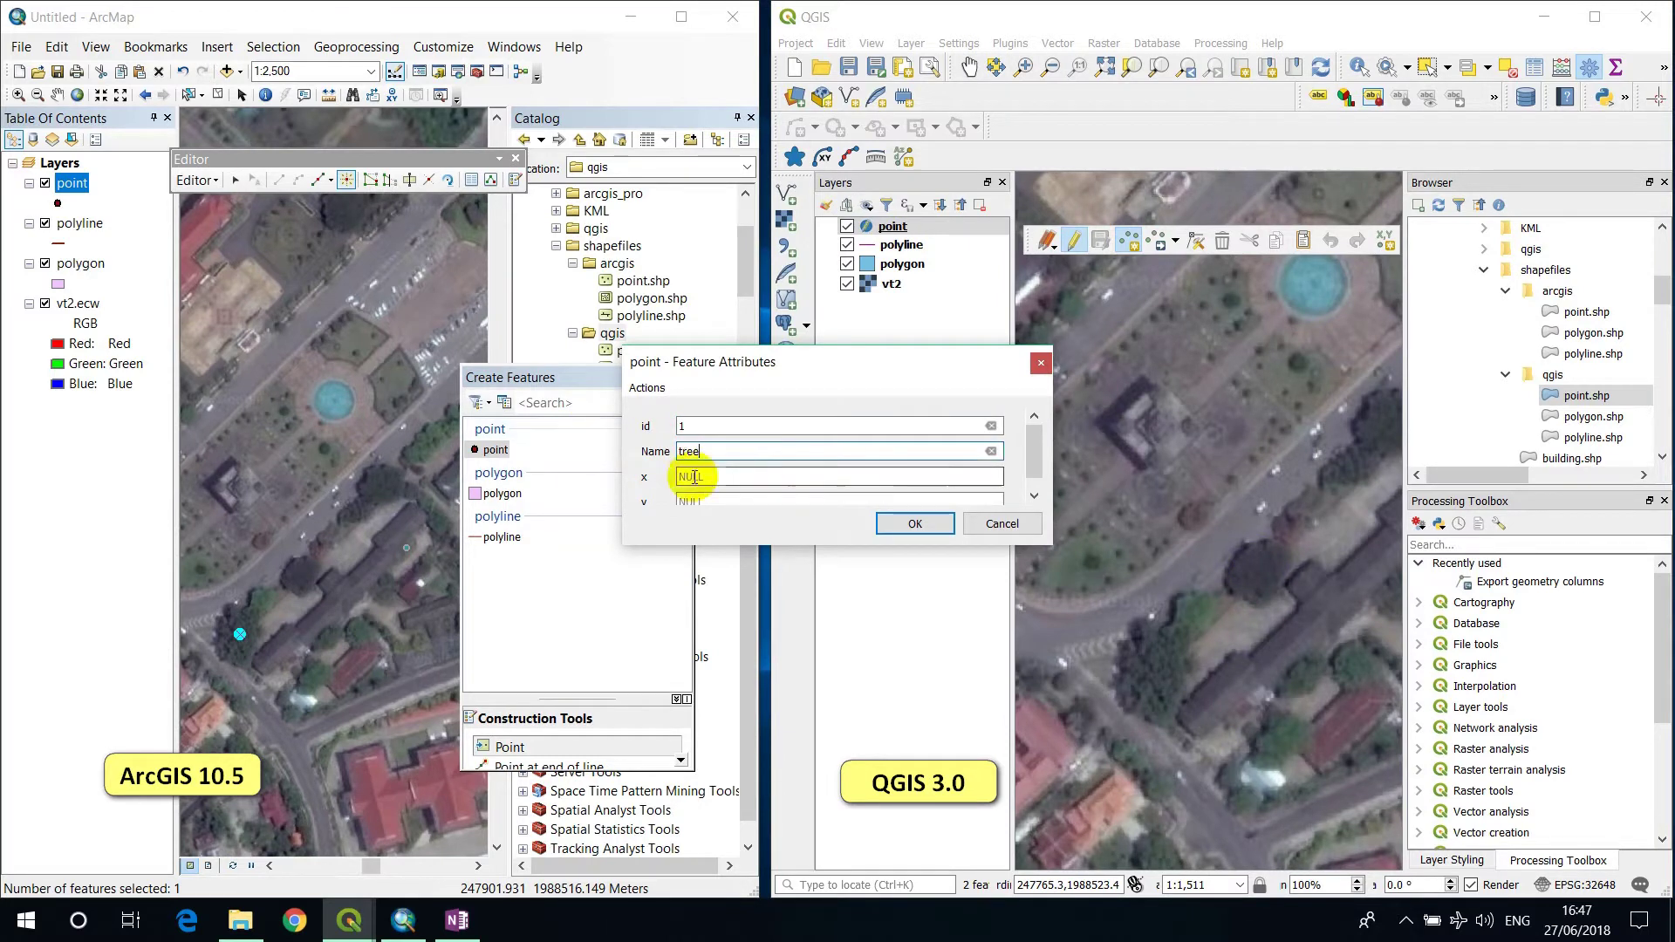
{"action": "left_click", "coordinate": [919, 524]}
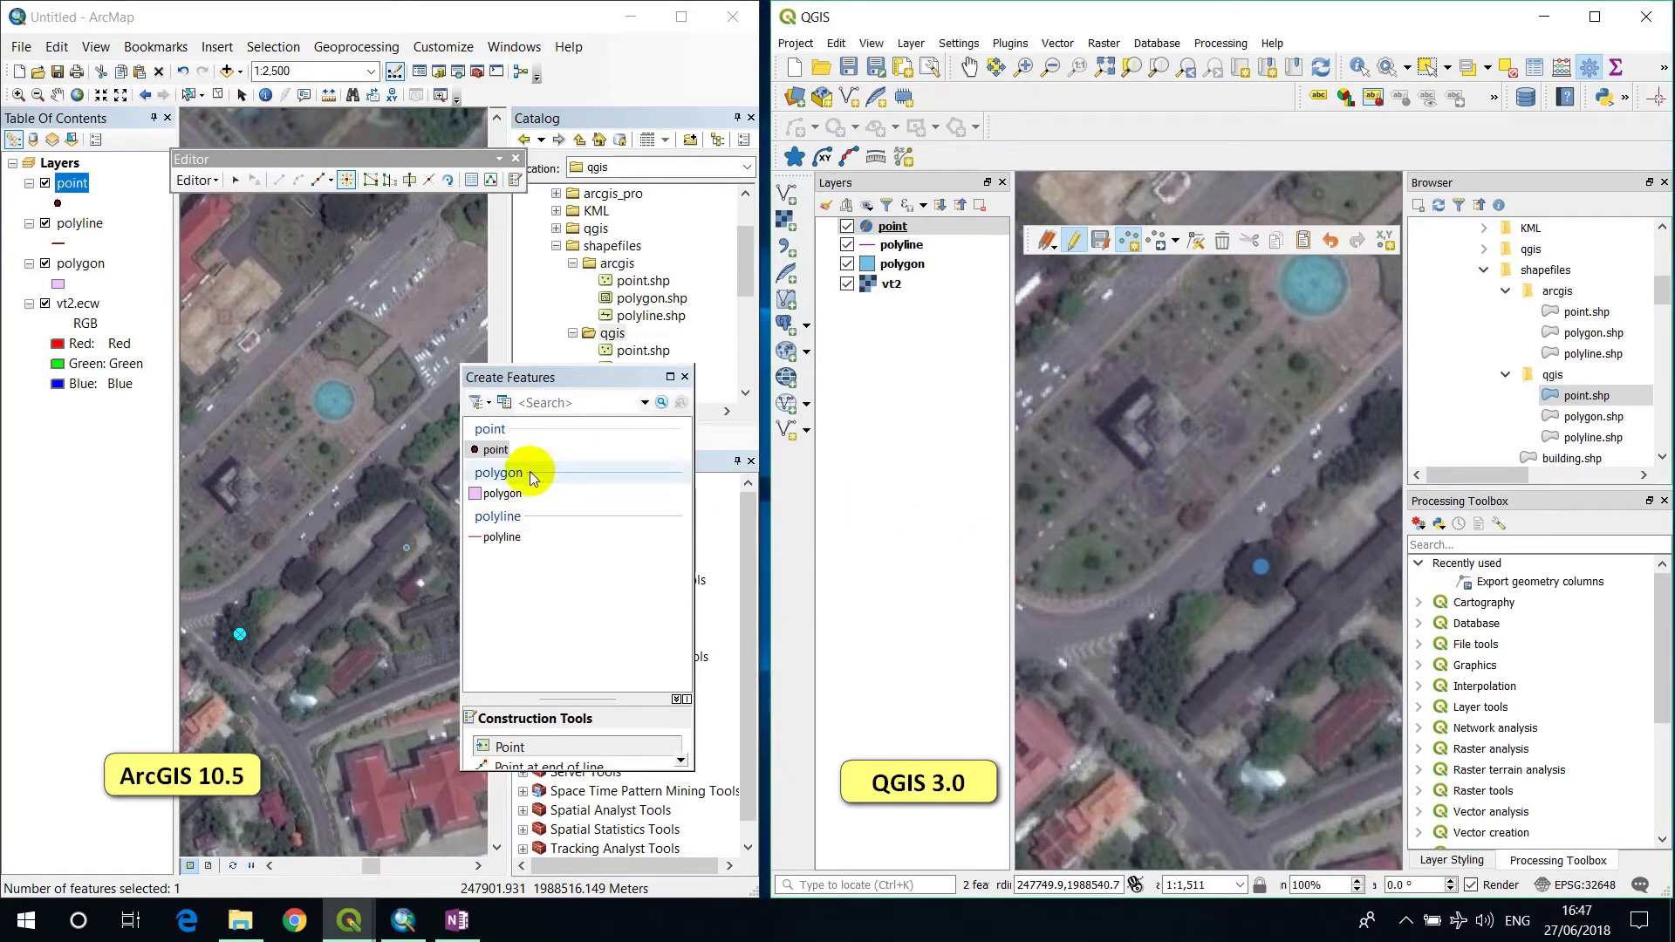
- In ArcMap, open the new point's attributes and set its Name to tree
{"action": "left_click", "coordinate": [472, 180]}
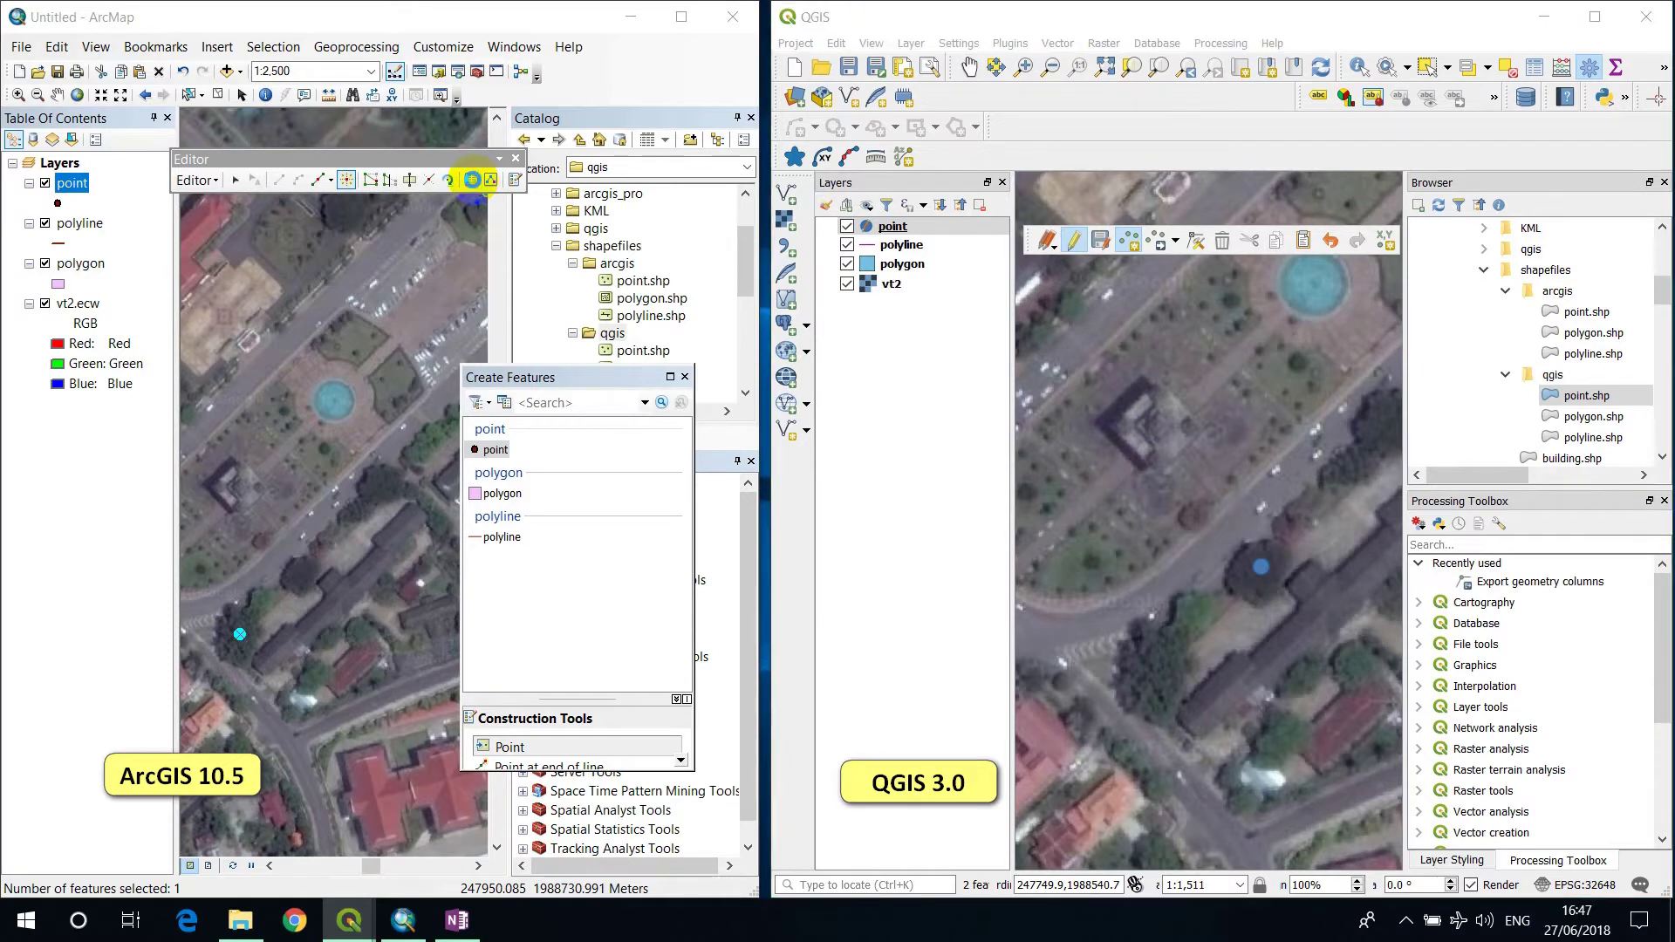
{"action": "left_click", "coordinate": [613, 544]}
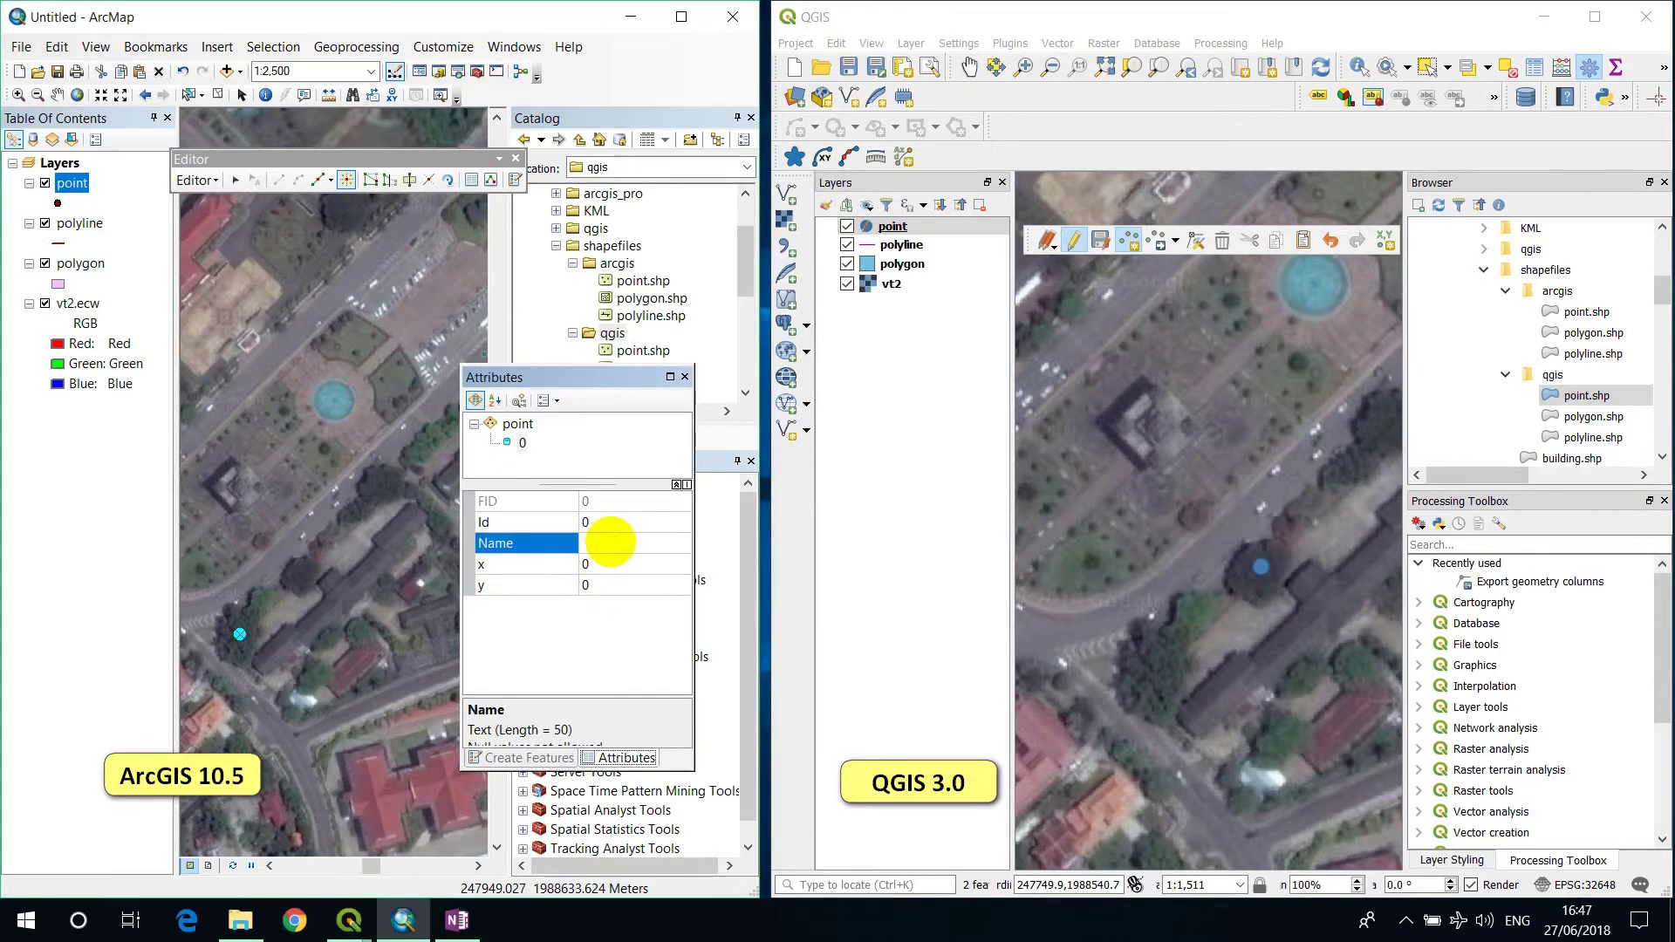
{"action": "left_click", "coordinate": [618, 567]}
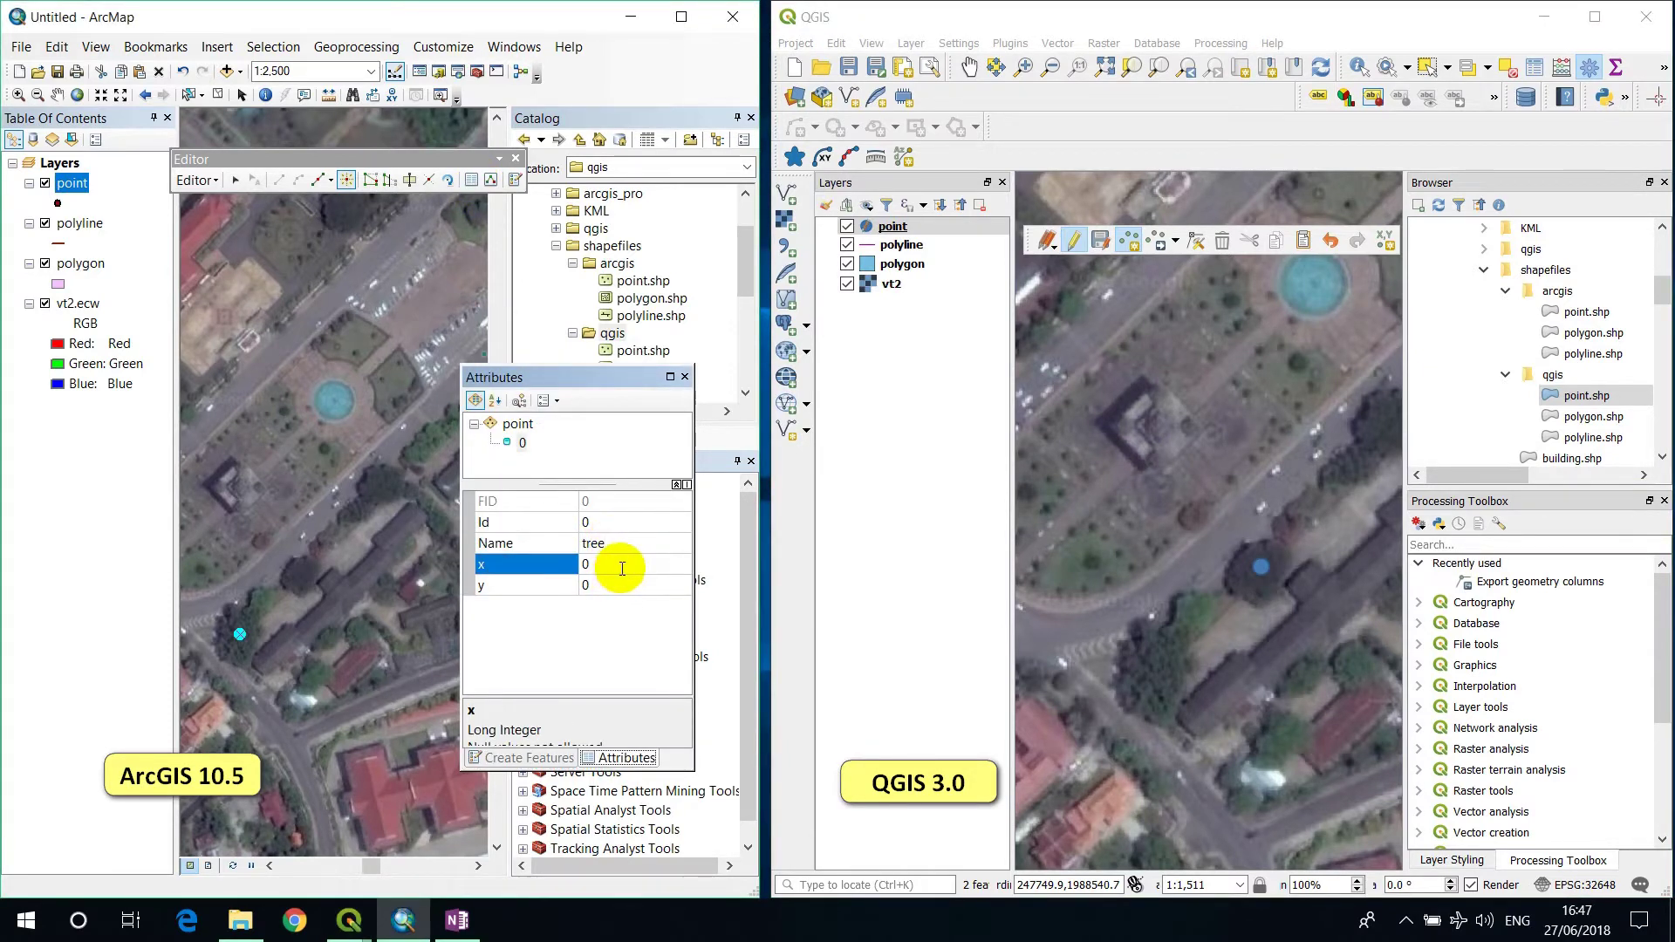
- Add a second point on the square building in the ArcMap park and set its Name to building
{"action": "left_click", "coordinate": [241, 491]}
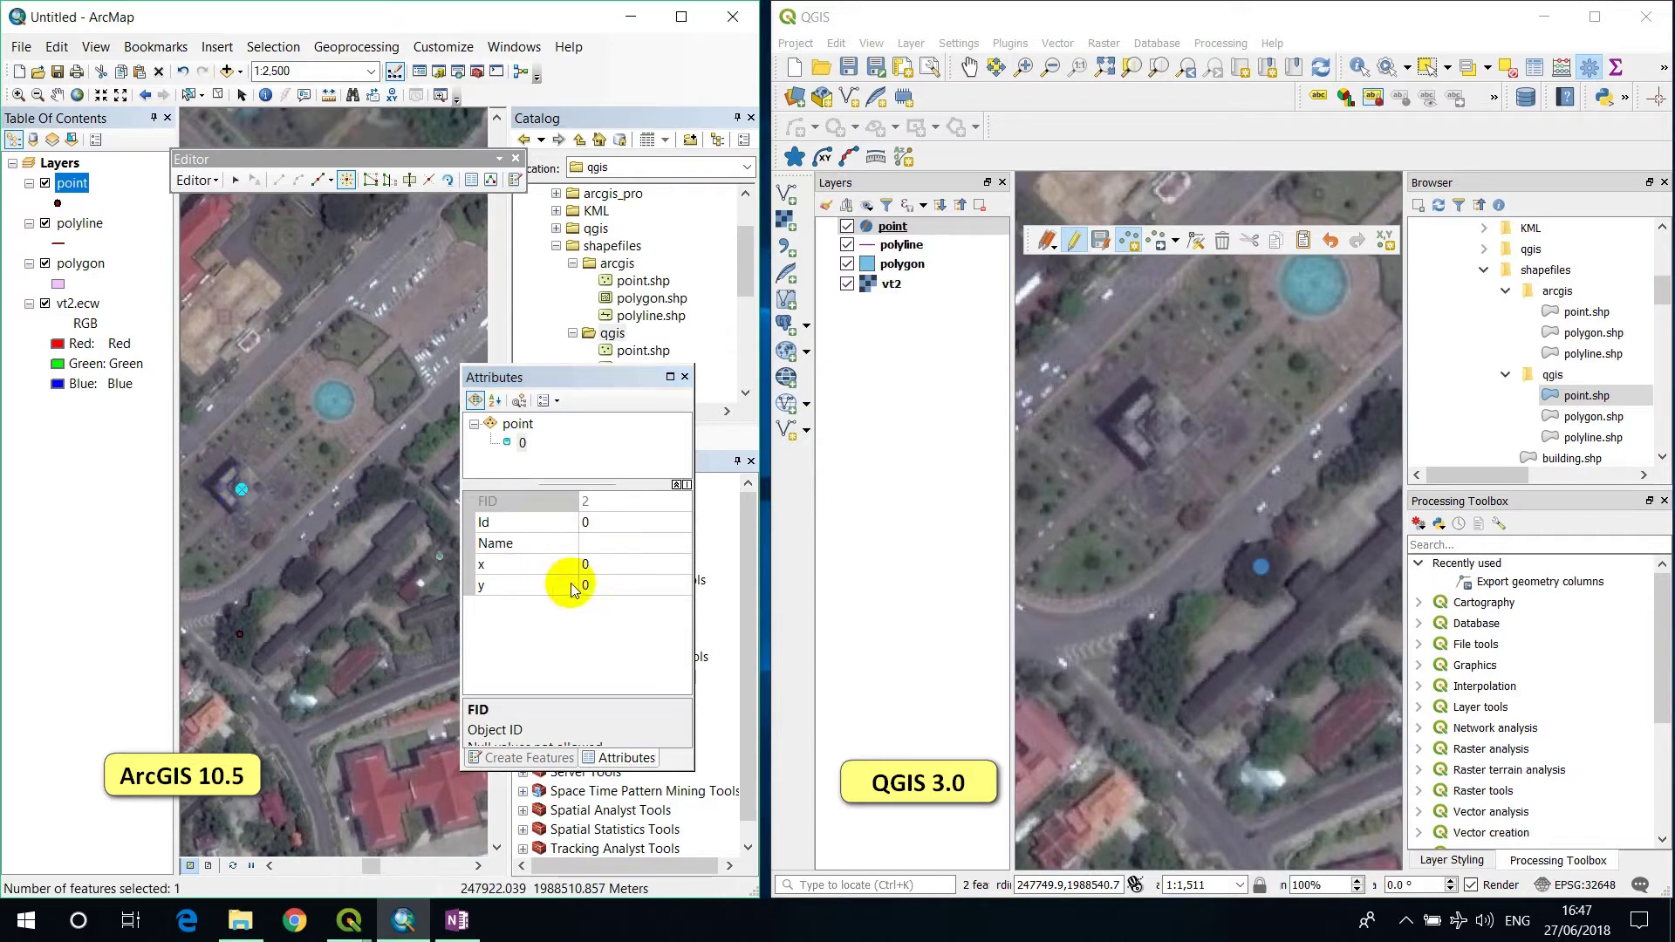
{"action": "left_click", "coordinate": [602, 542]}
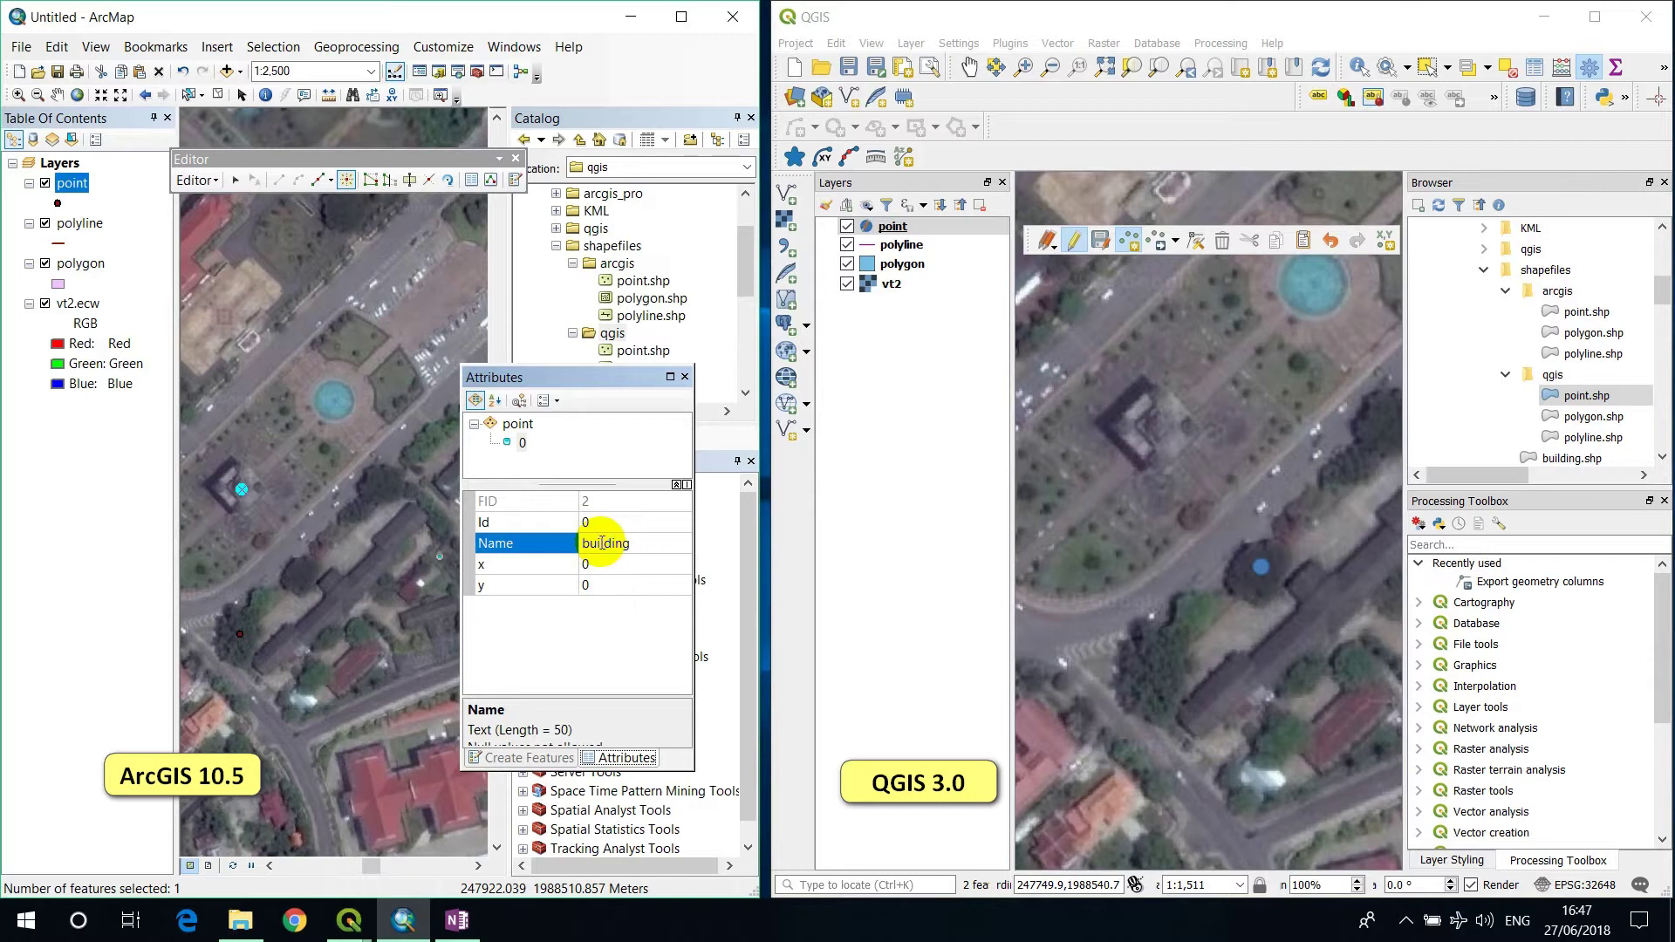
{"action": "left_click", "coordinate": [632, 564]}
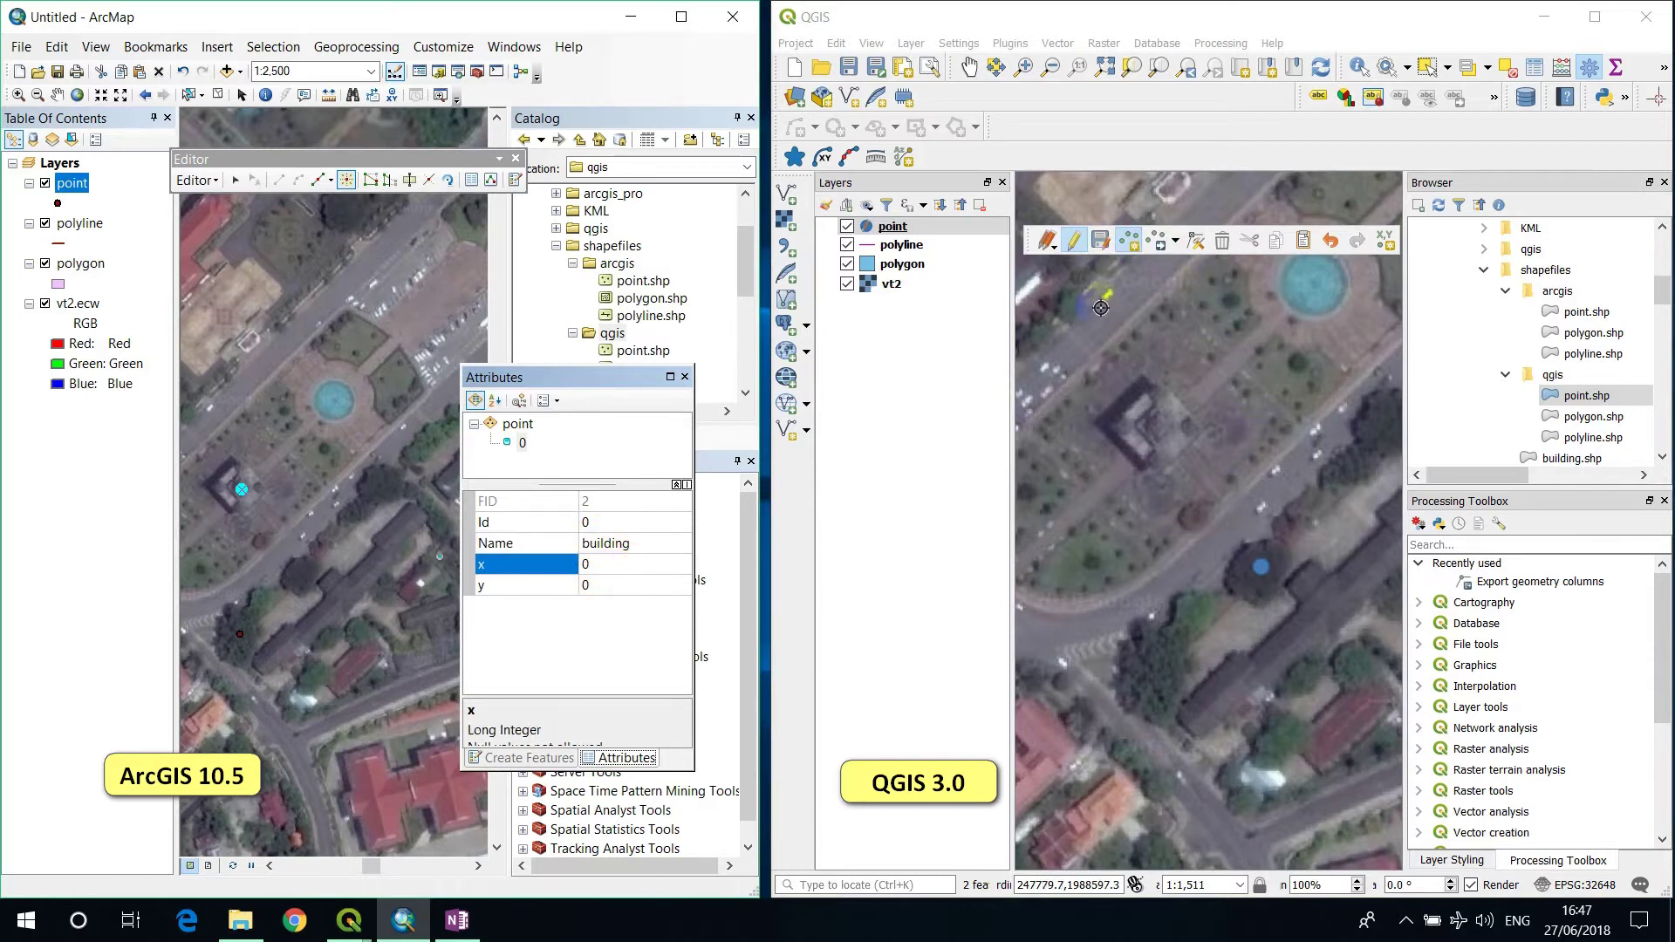
{"action": "key", "text": "Return"}
- In QGIS, add a point on the square building in the park with id 2 and Name building
{"action": "left_click", "coordinate": [1153, 424]}
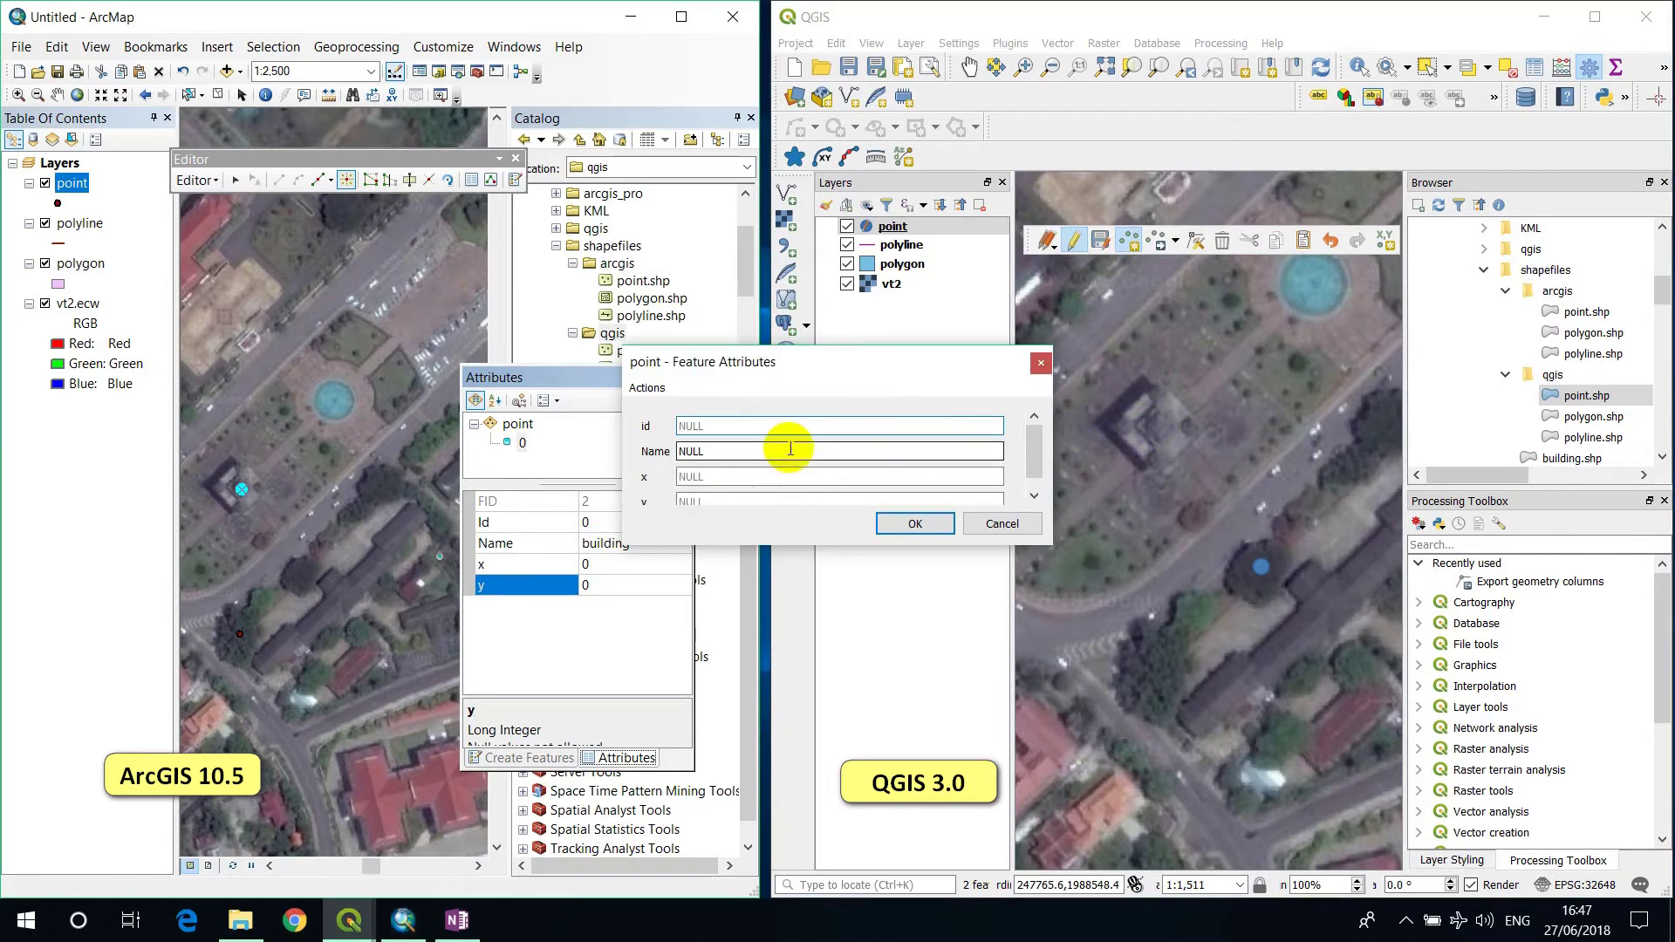
{"action": "key", "text": "Tab"}
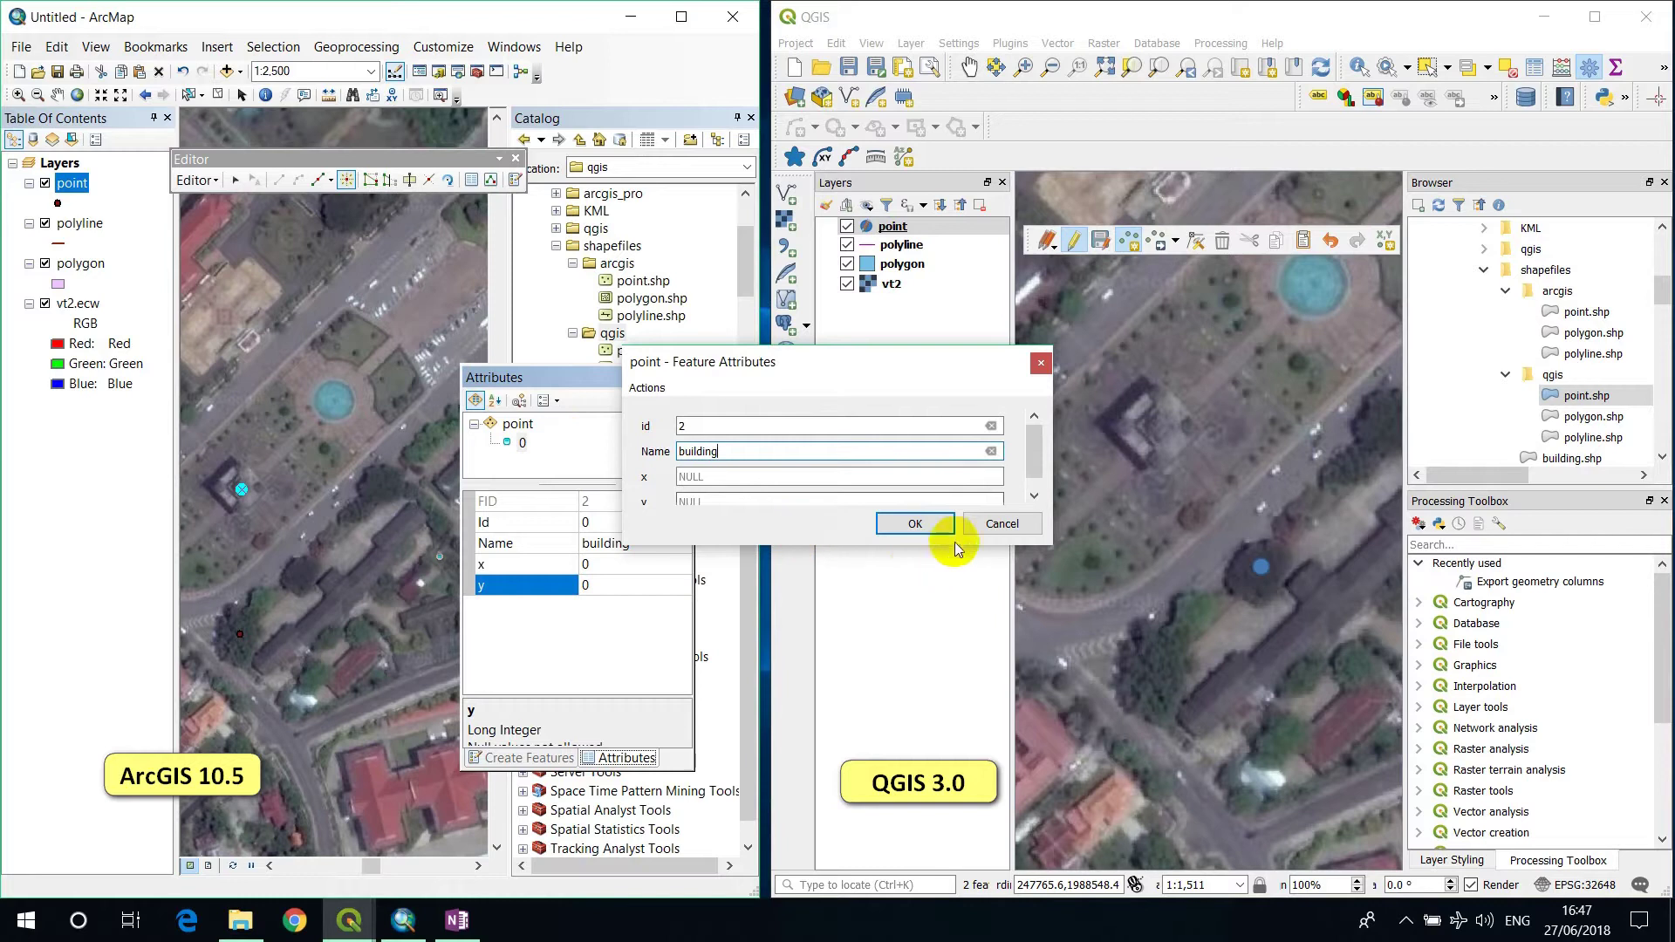
{"action": "left_click", "coordinate": [932, 525]}
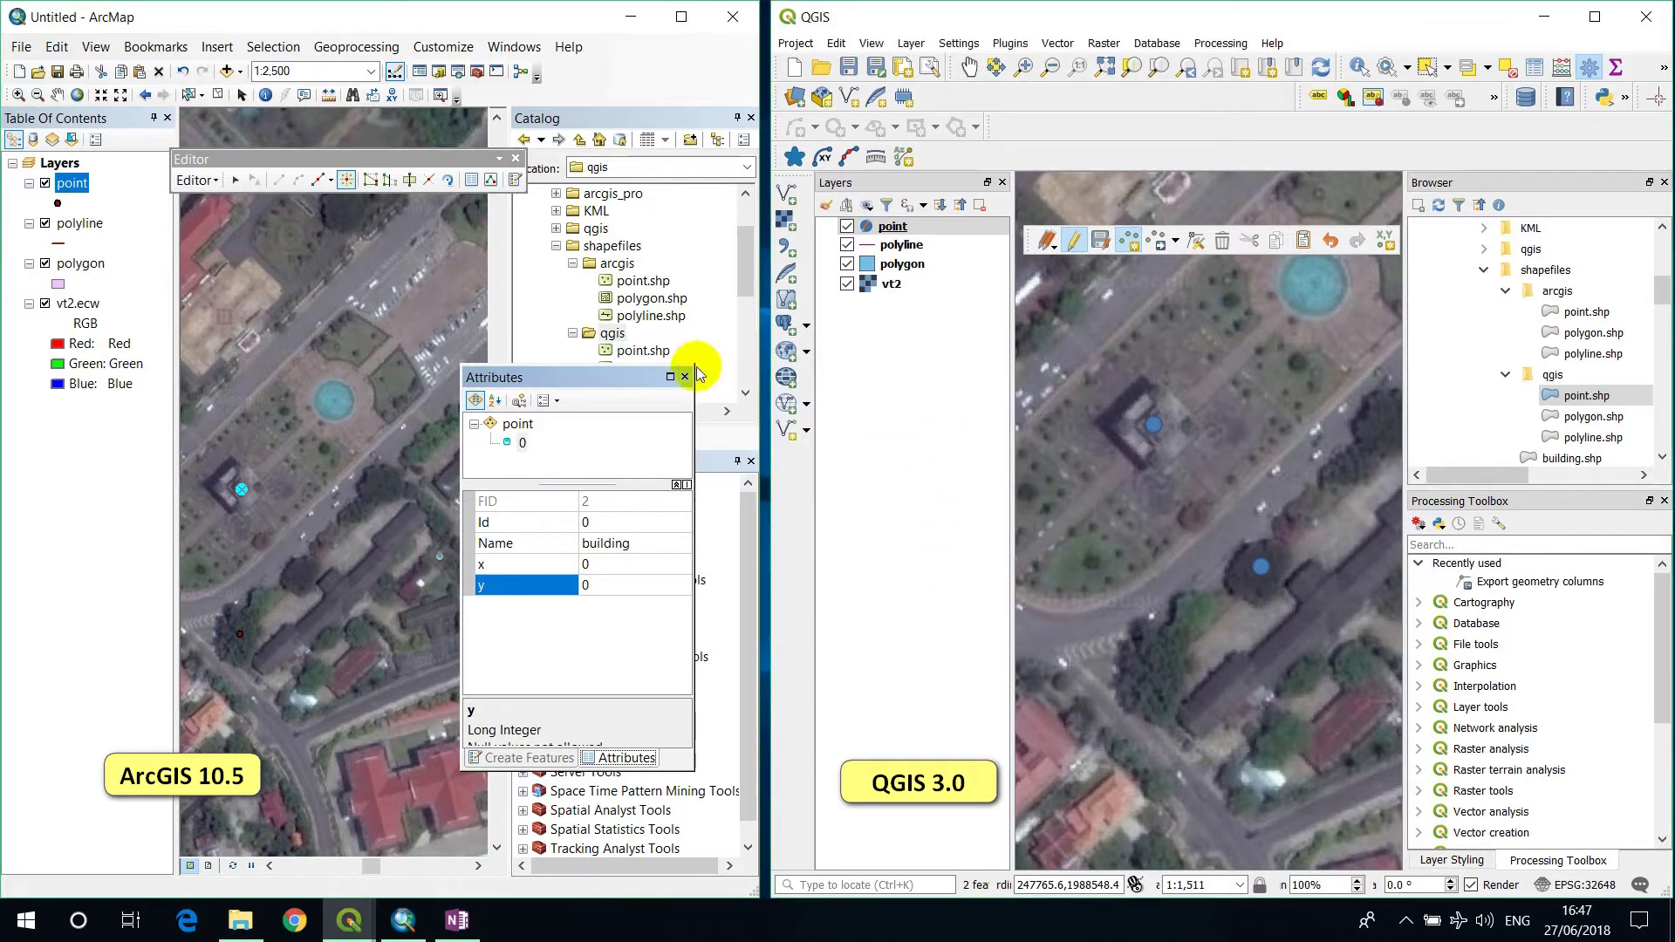
- Stop the edit session in ArcMap and save the edits
{"action": "left_click", "coordinate": [204, 181]}
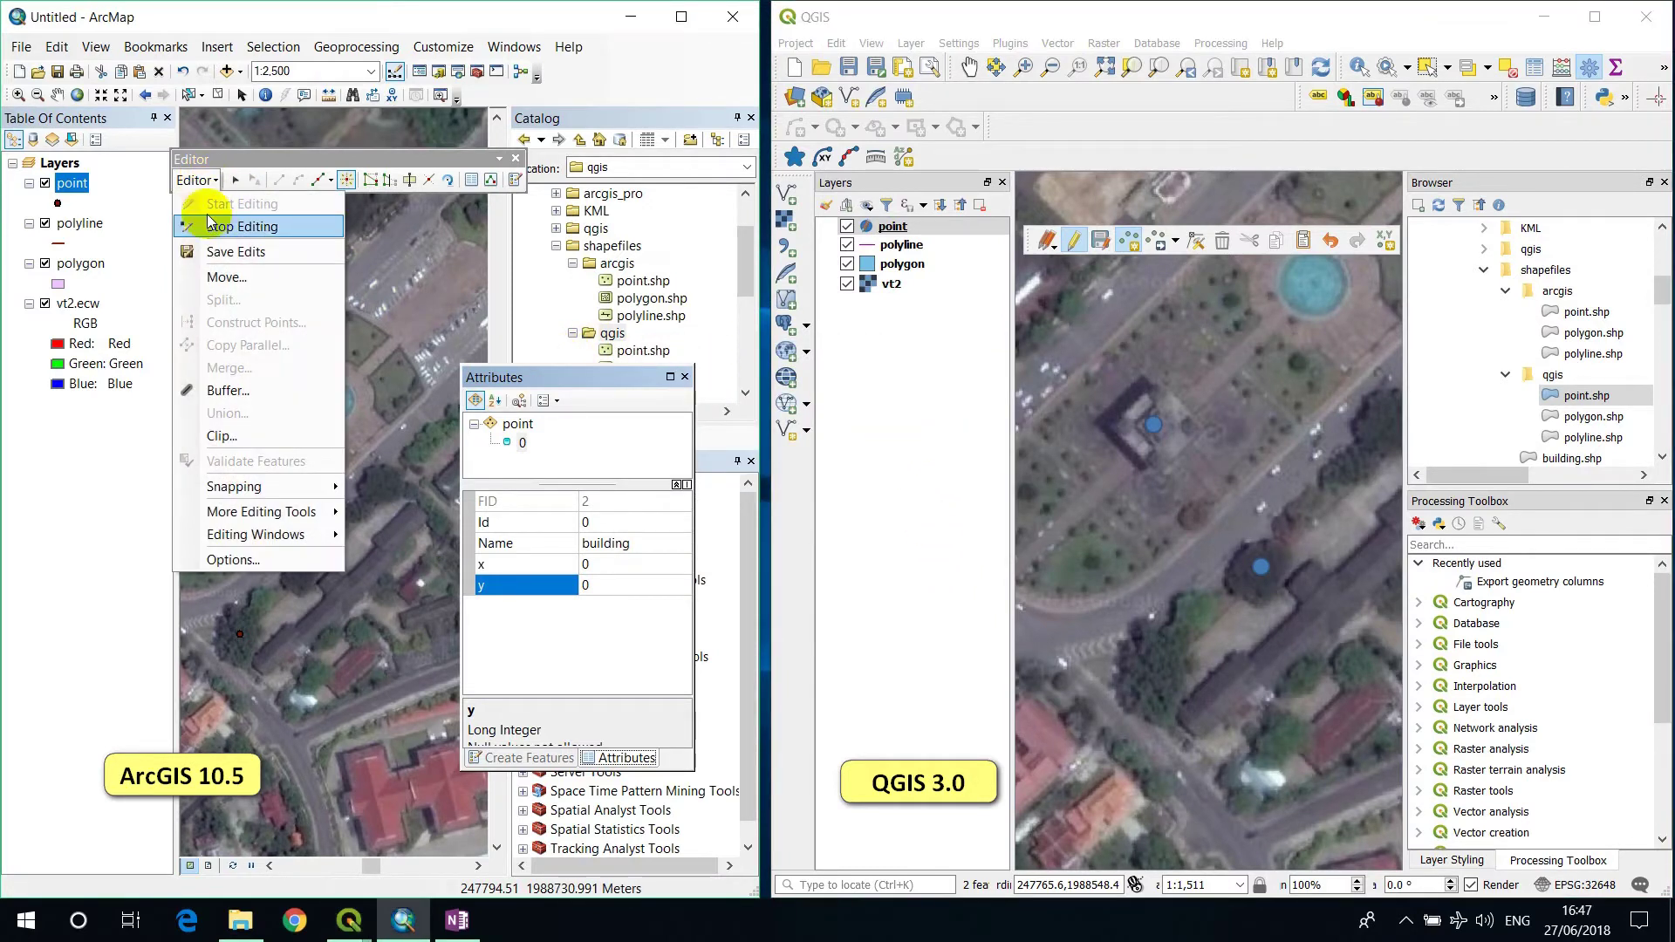
{"action": "left_click", "coordinate": [213, 231]}
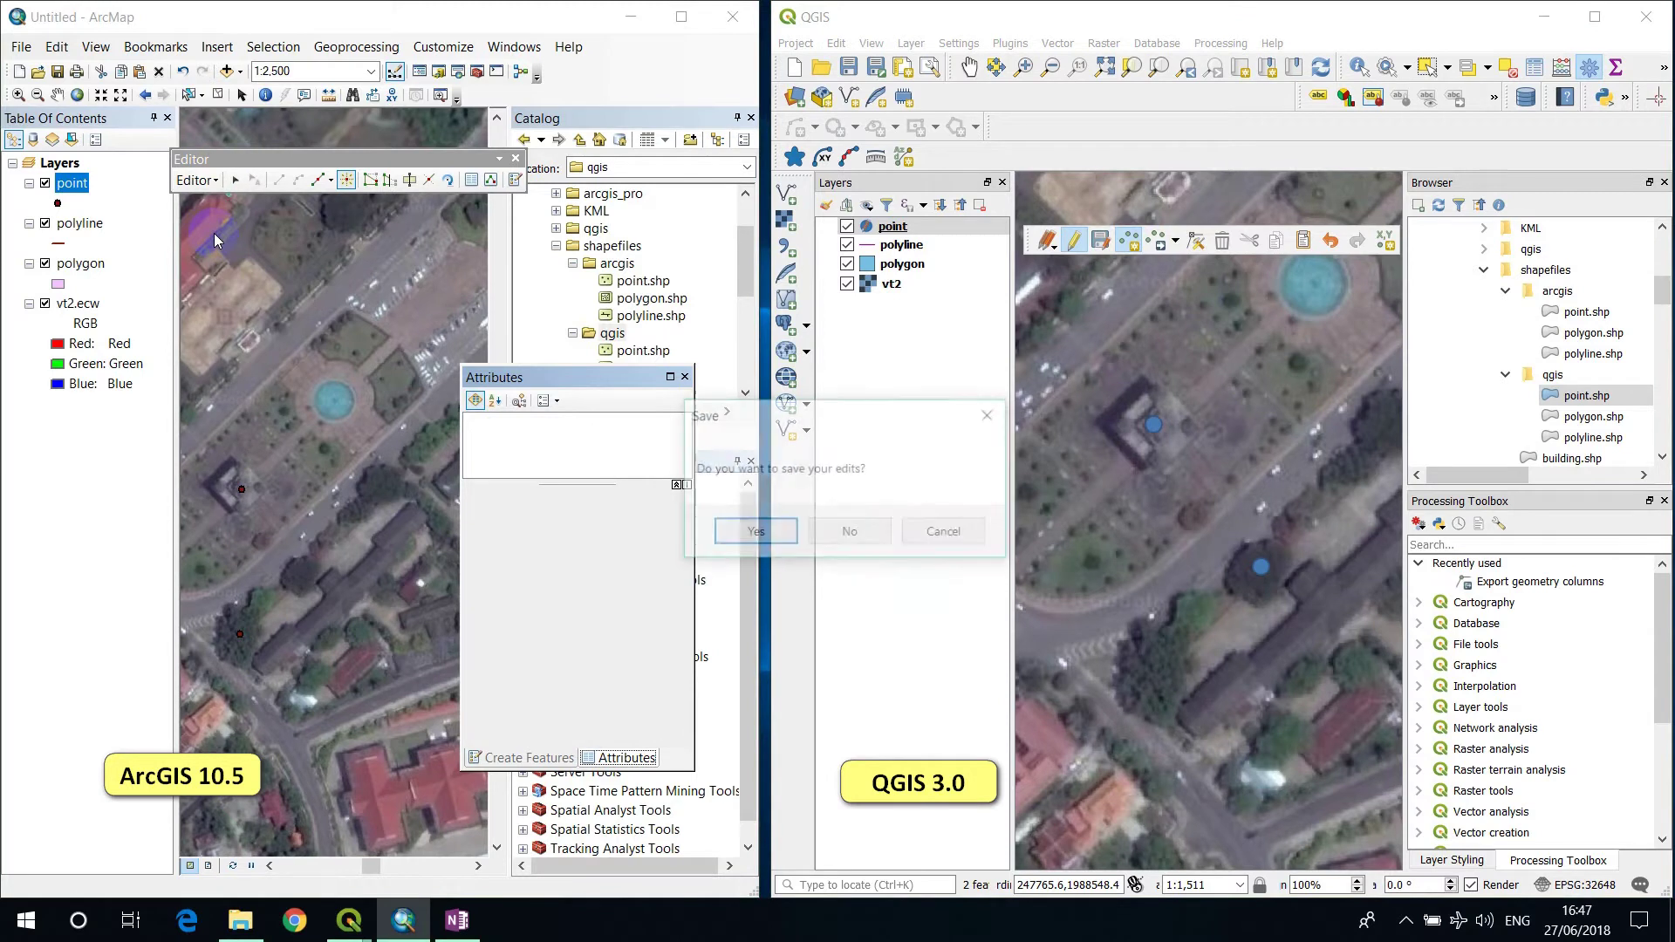
{"action": "left_click", "coordinate": [724, 532]}
- Save the point layer's edits in QGIS and turn off editing for that layer
{"action": "left_click", "coordinate": [1050, 241]}
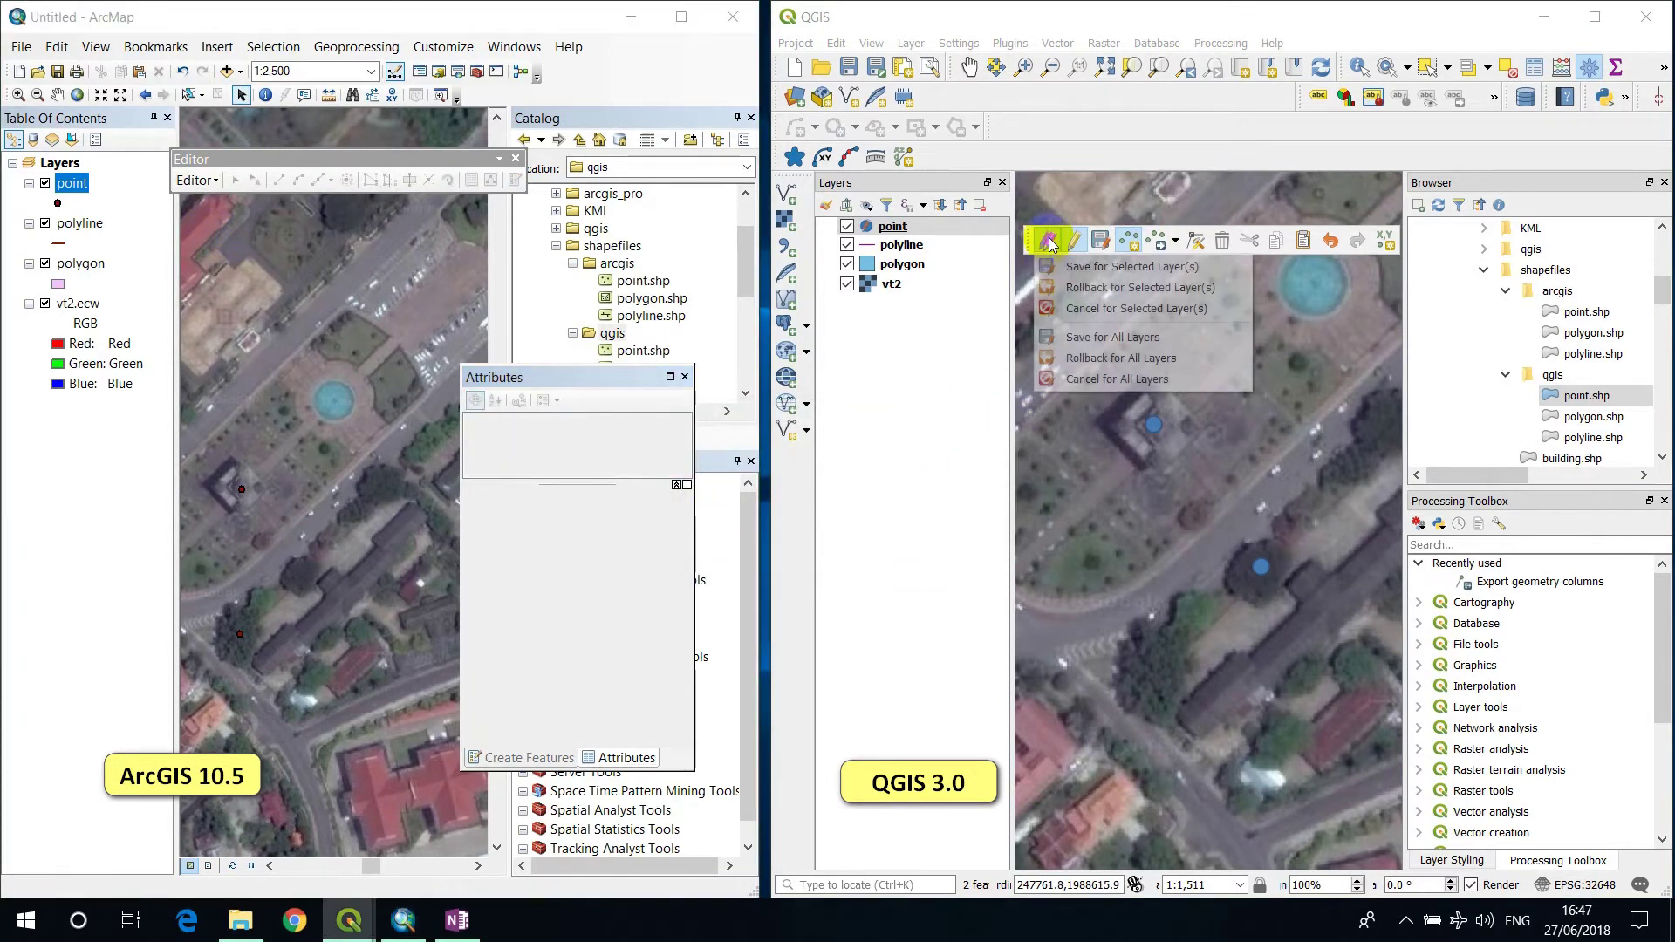
{"action": "left_click", "coordinate": [1086, 266]}
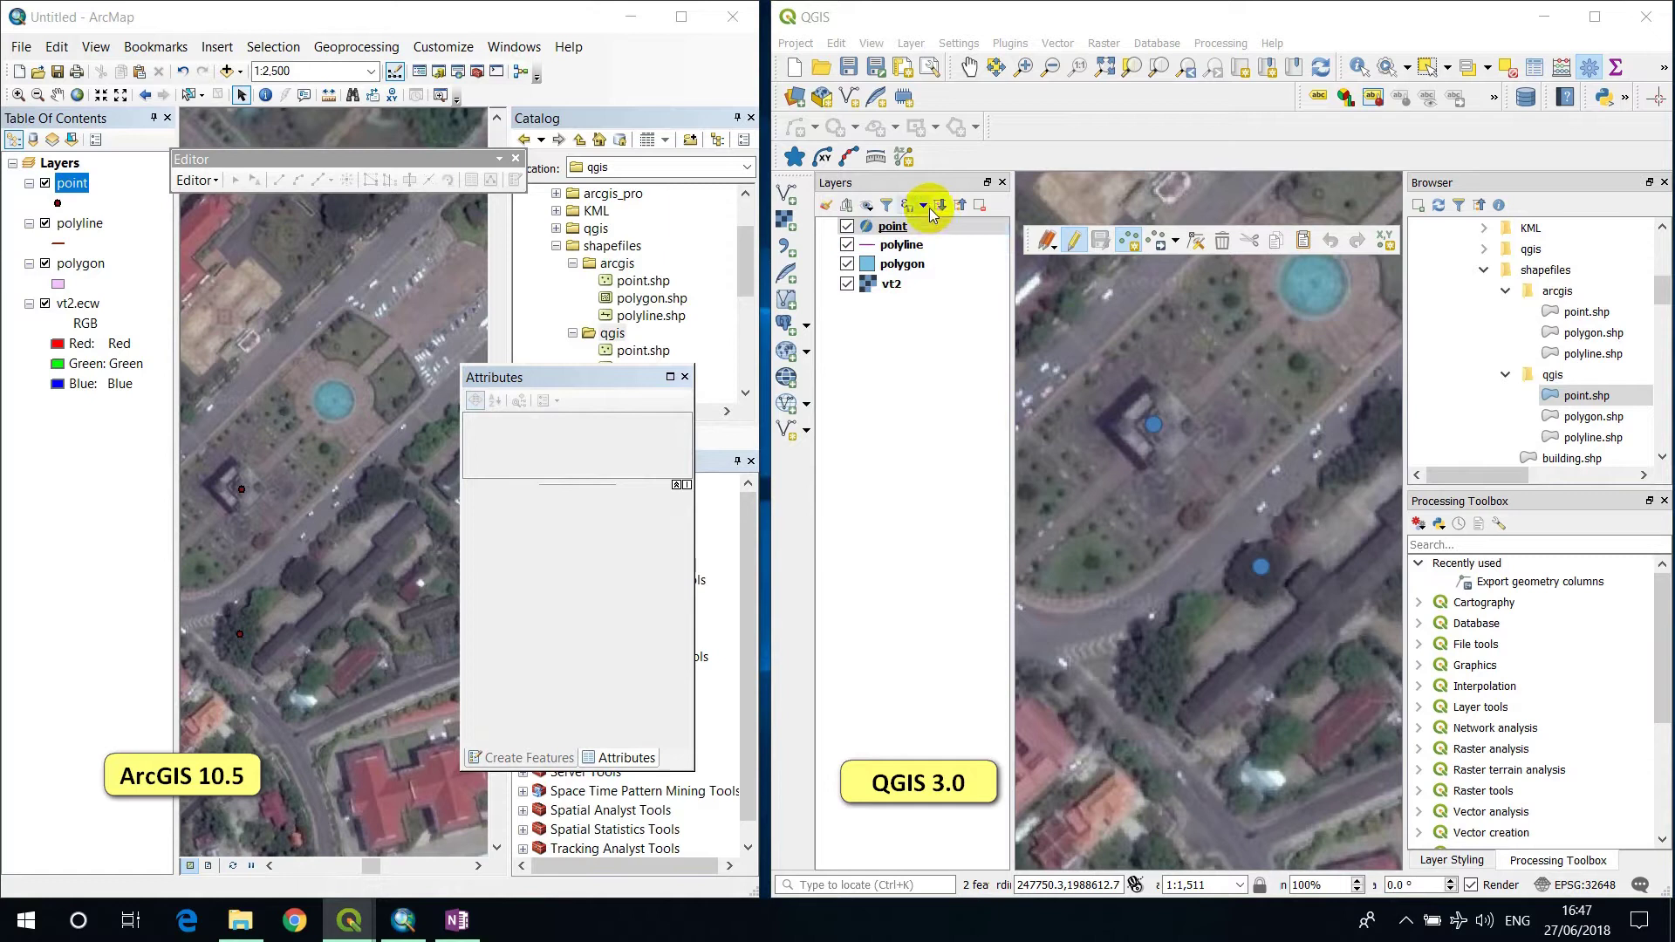
{"action": "left_click", "coordinate": [888, 232]}
{"action": "right_click", "coordinate": [888, 232]}
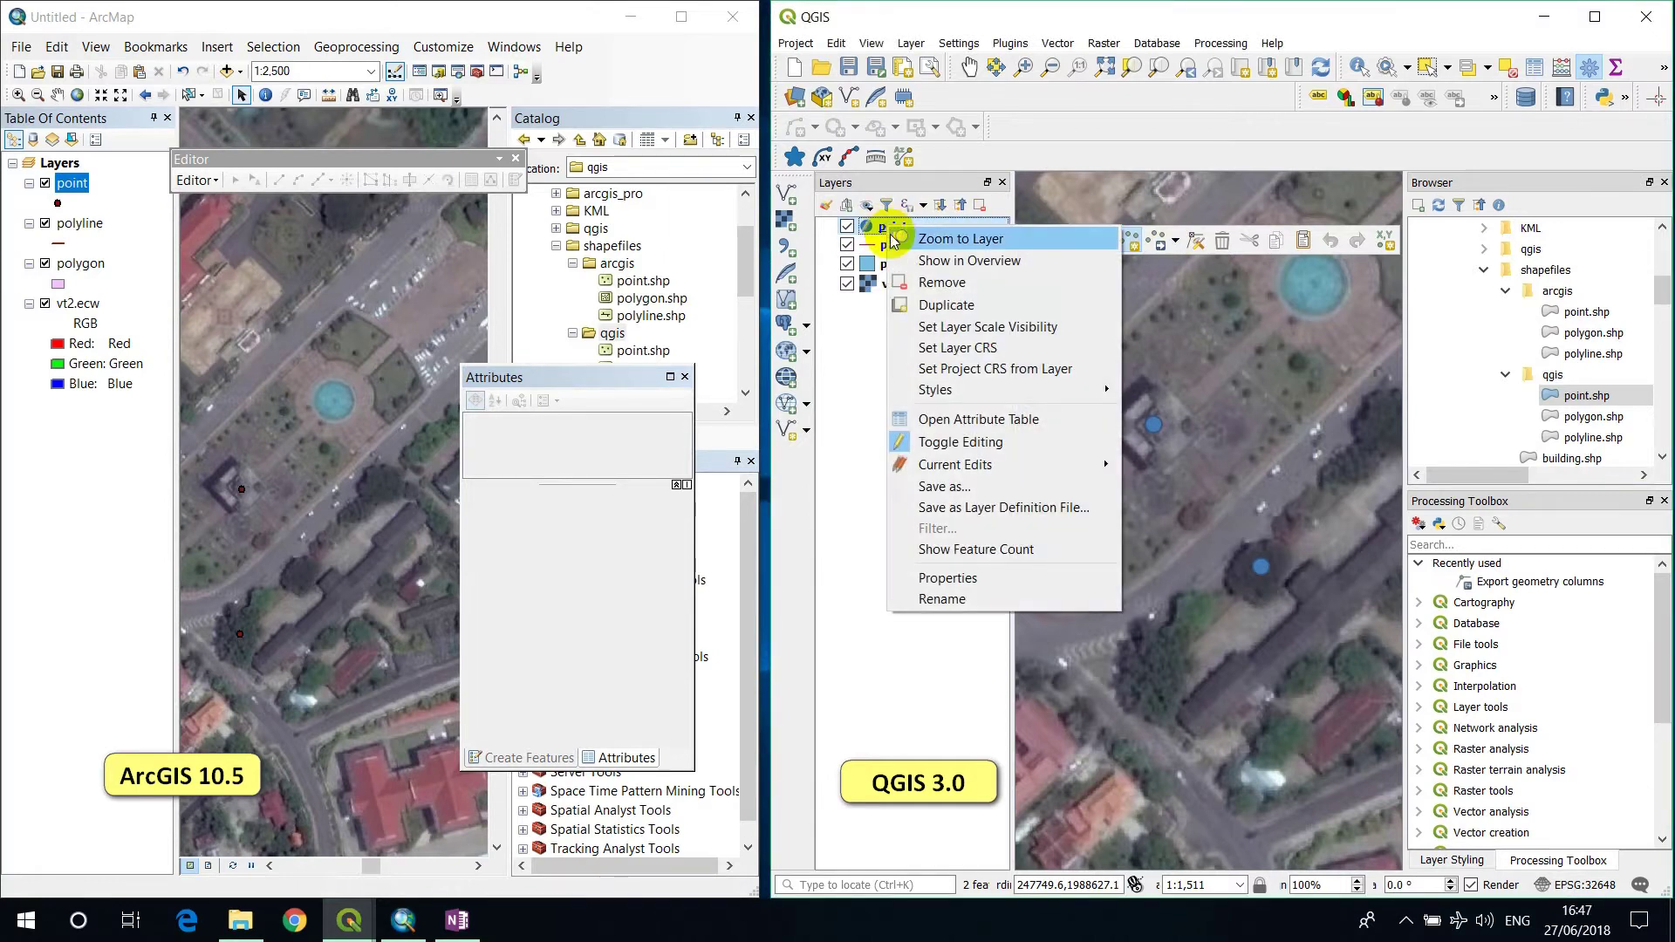
{"action": "left_click", "coordinate": [945, 445]}
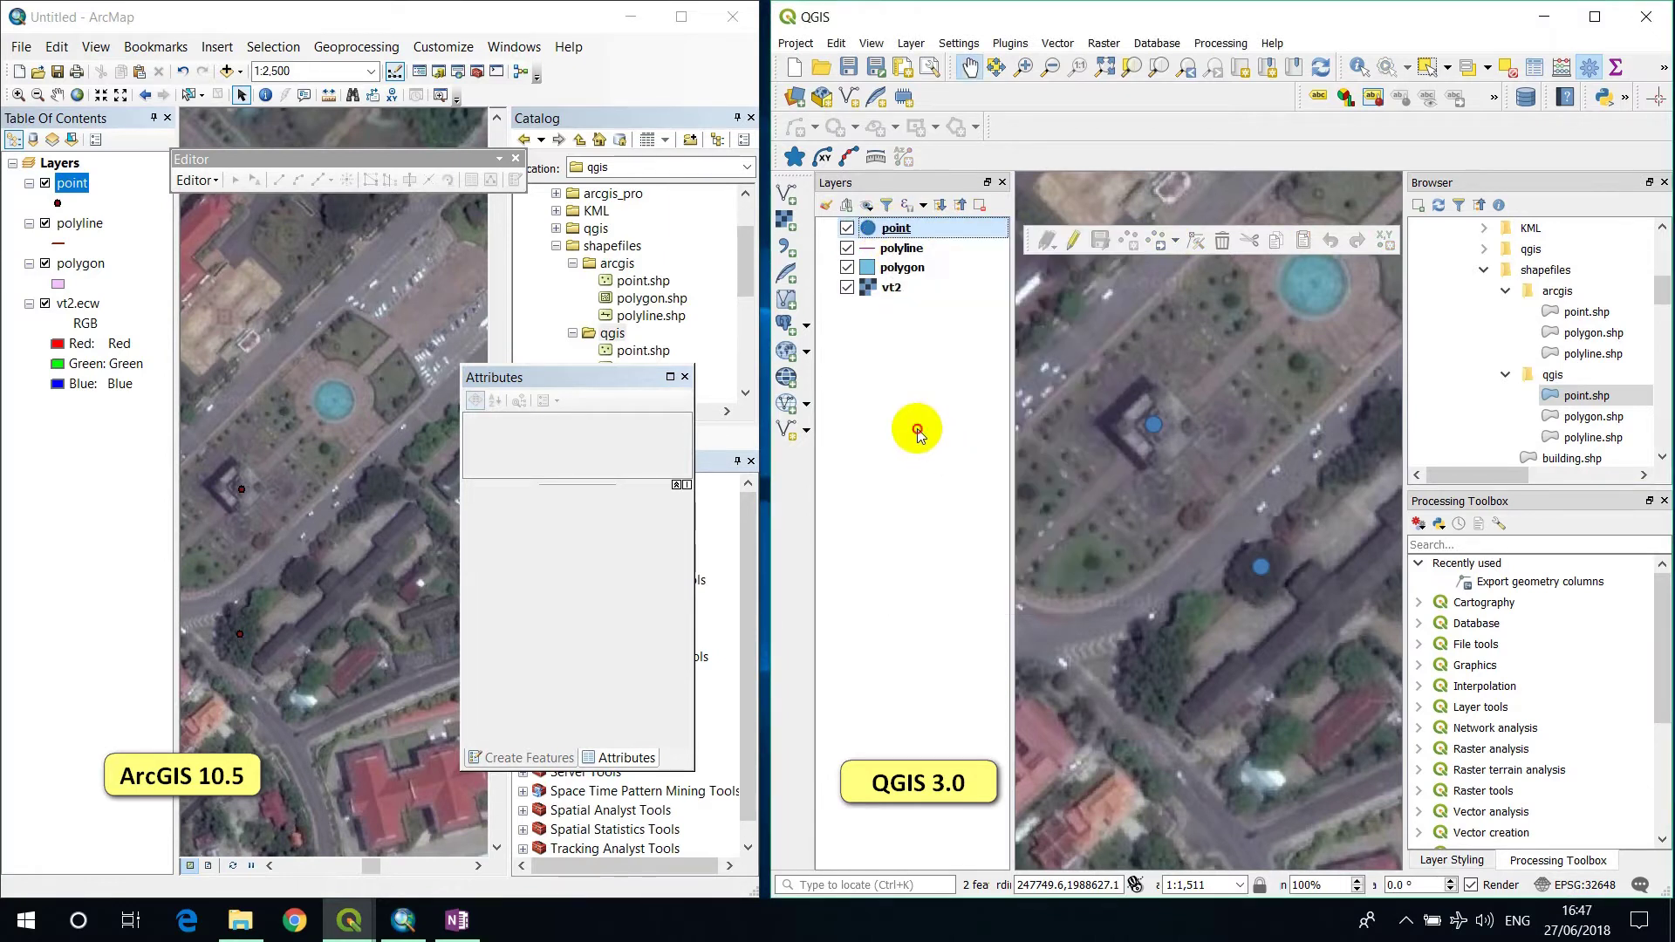
- Switch to OneNote, tick off the second checklist item, highlight the third item and return to the GIS programs
{"action": "left_click", "coordinate": [457, 921]}
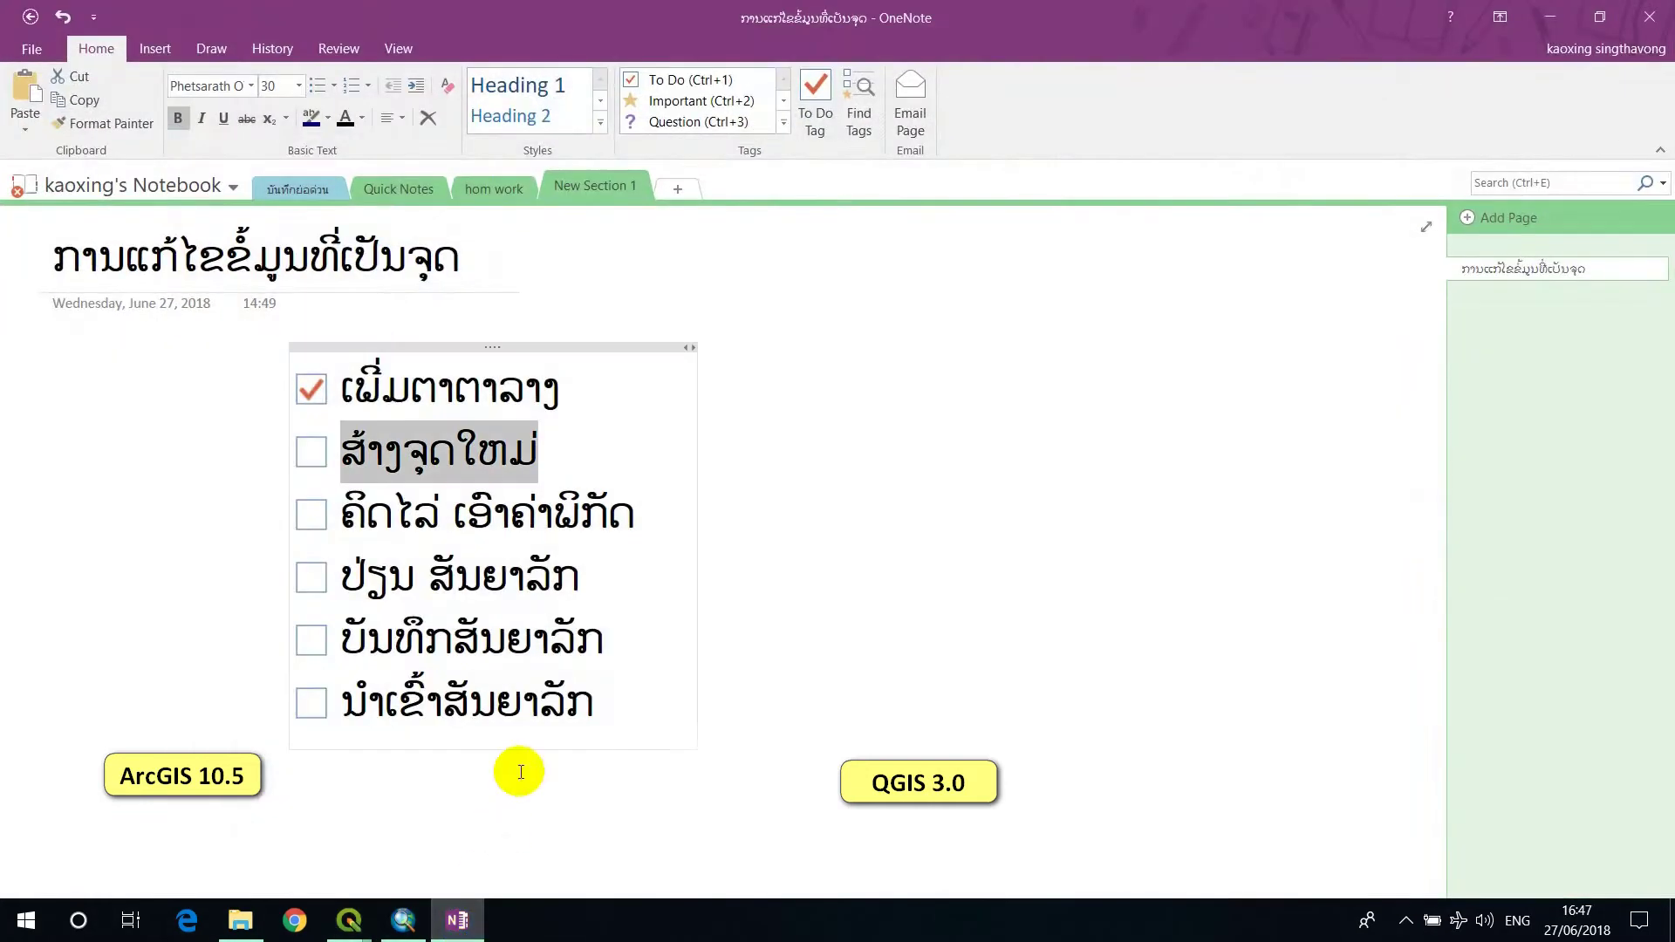
{"action": "left_click", "coordinate": [302, 456]}
{"action": "left_click_drag", "start_coordinate": [654, 515], "coordinate": [367, 517]}
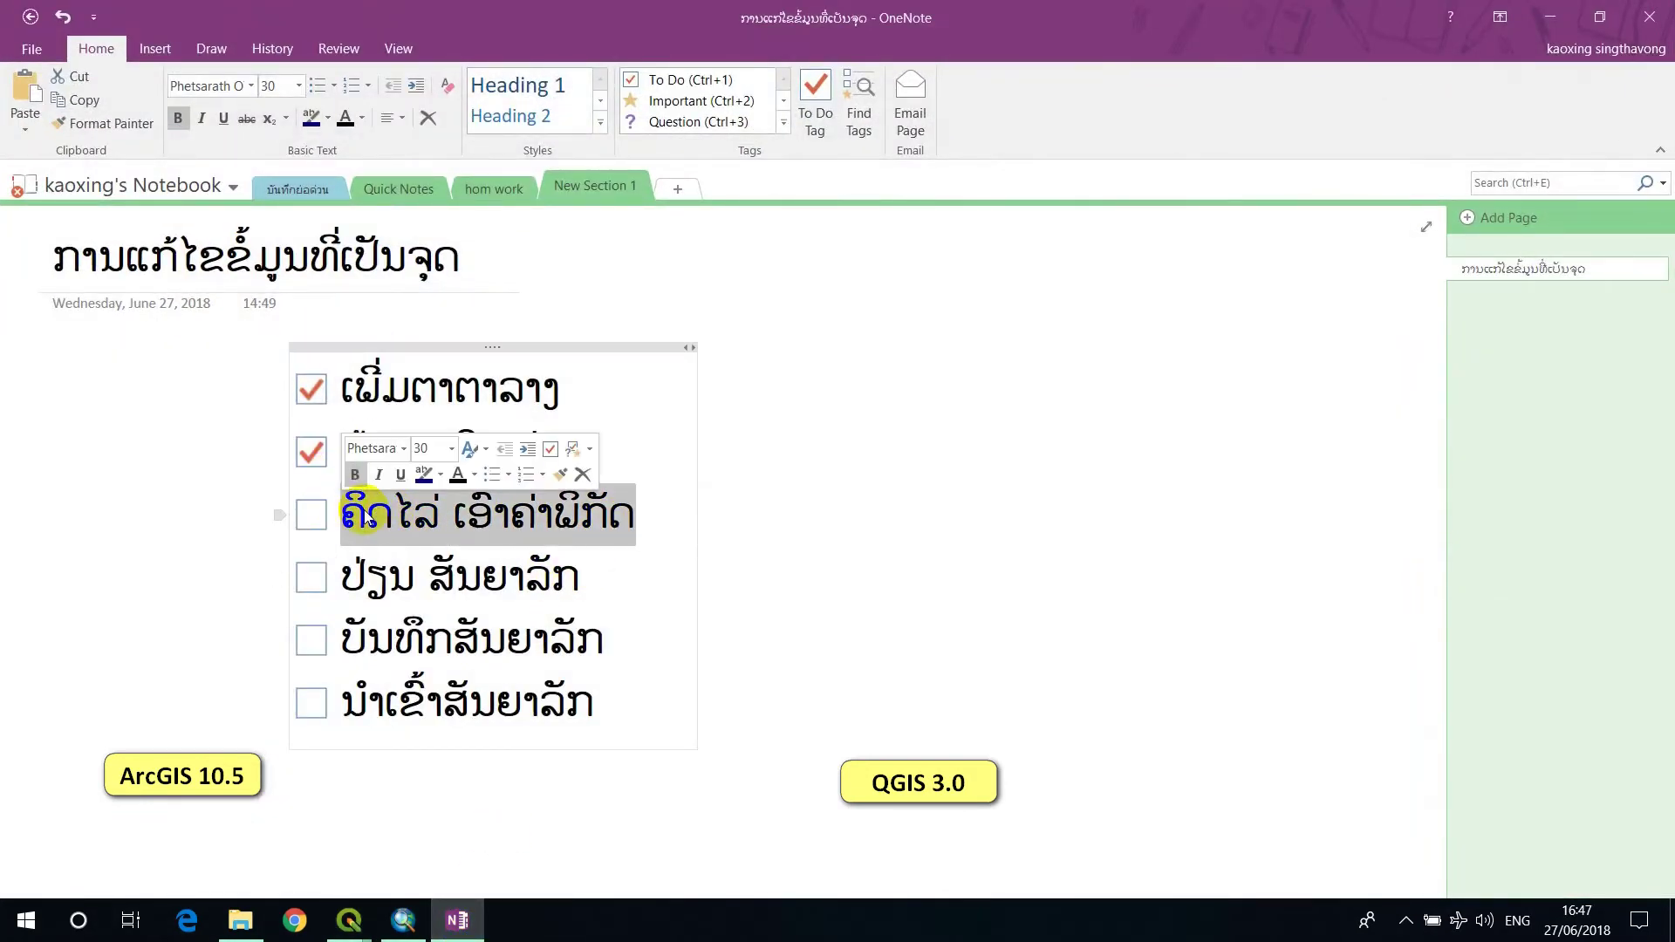
{"action": "left_click", "coordinate": [1559, 12]}
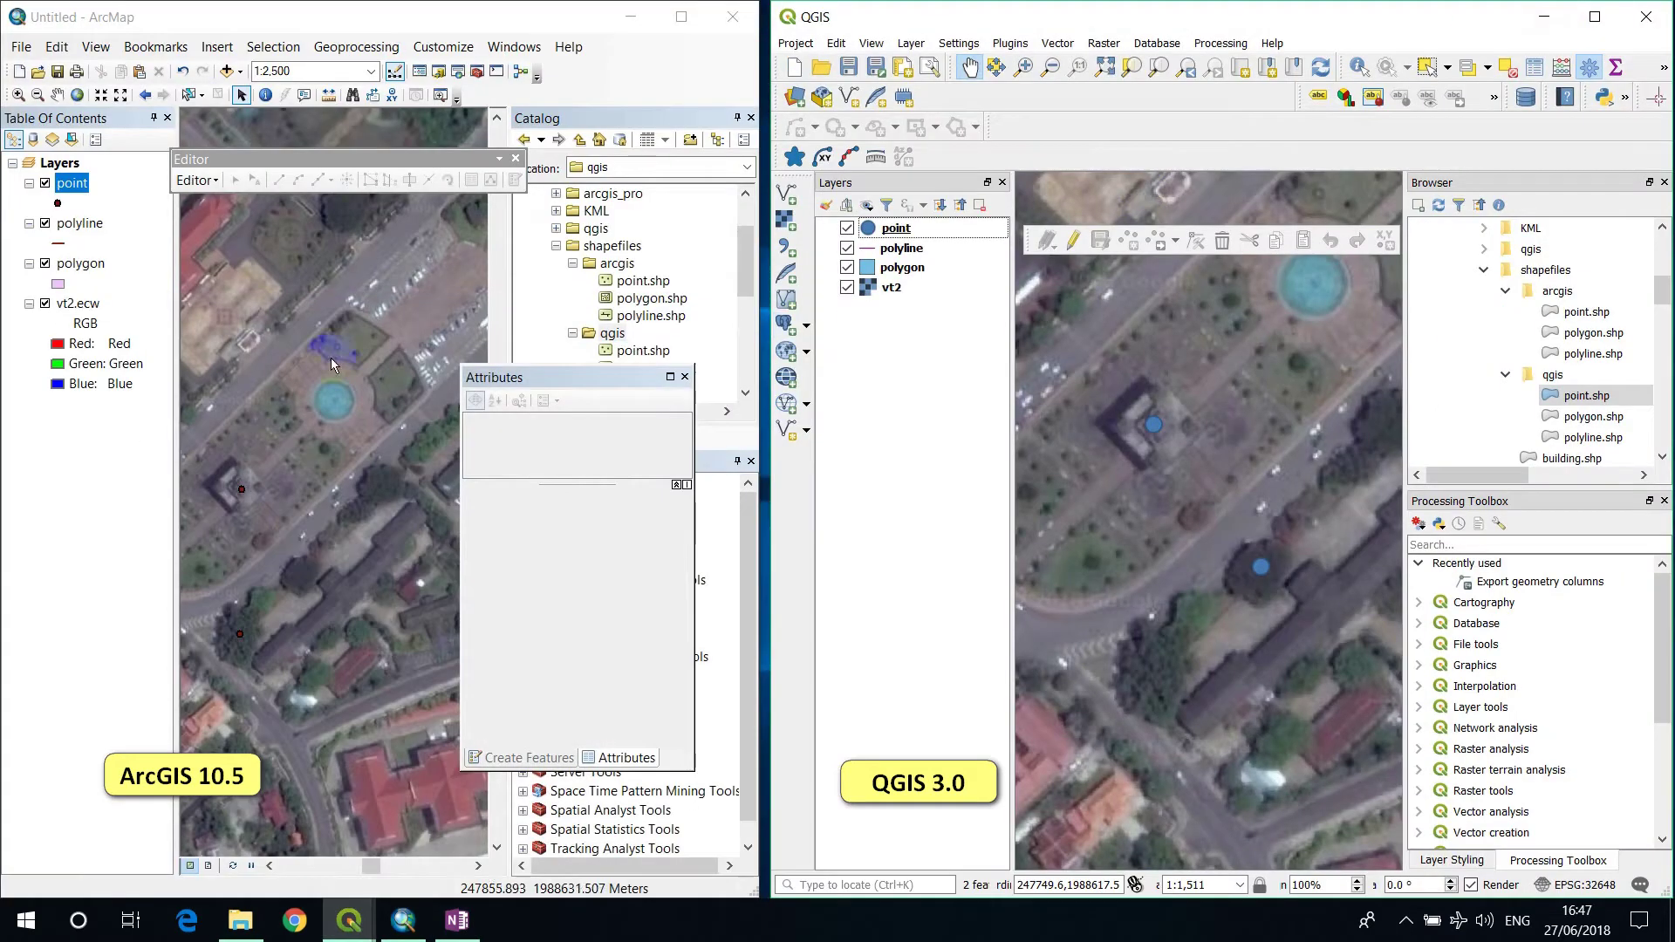
- Close ArcMap's Attributes window and open the point layer's attribute table in both ArcMap and QGIS
{"action": "left_click", "coordinate": [685, 377]}
{"action": "right_click", "coordinate": [75, 183]}
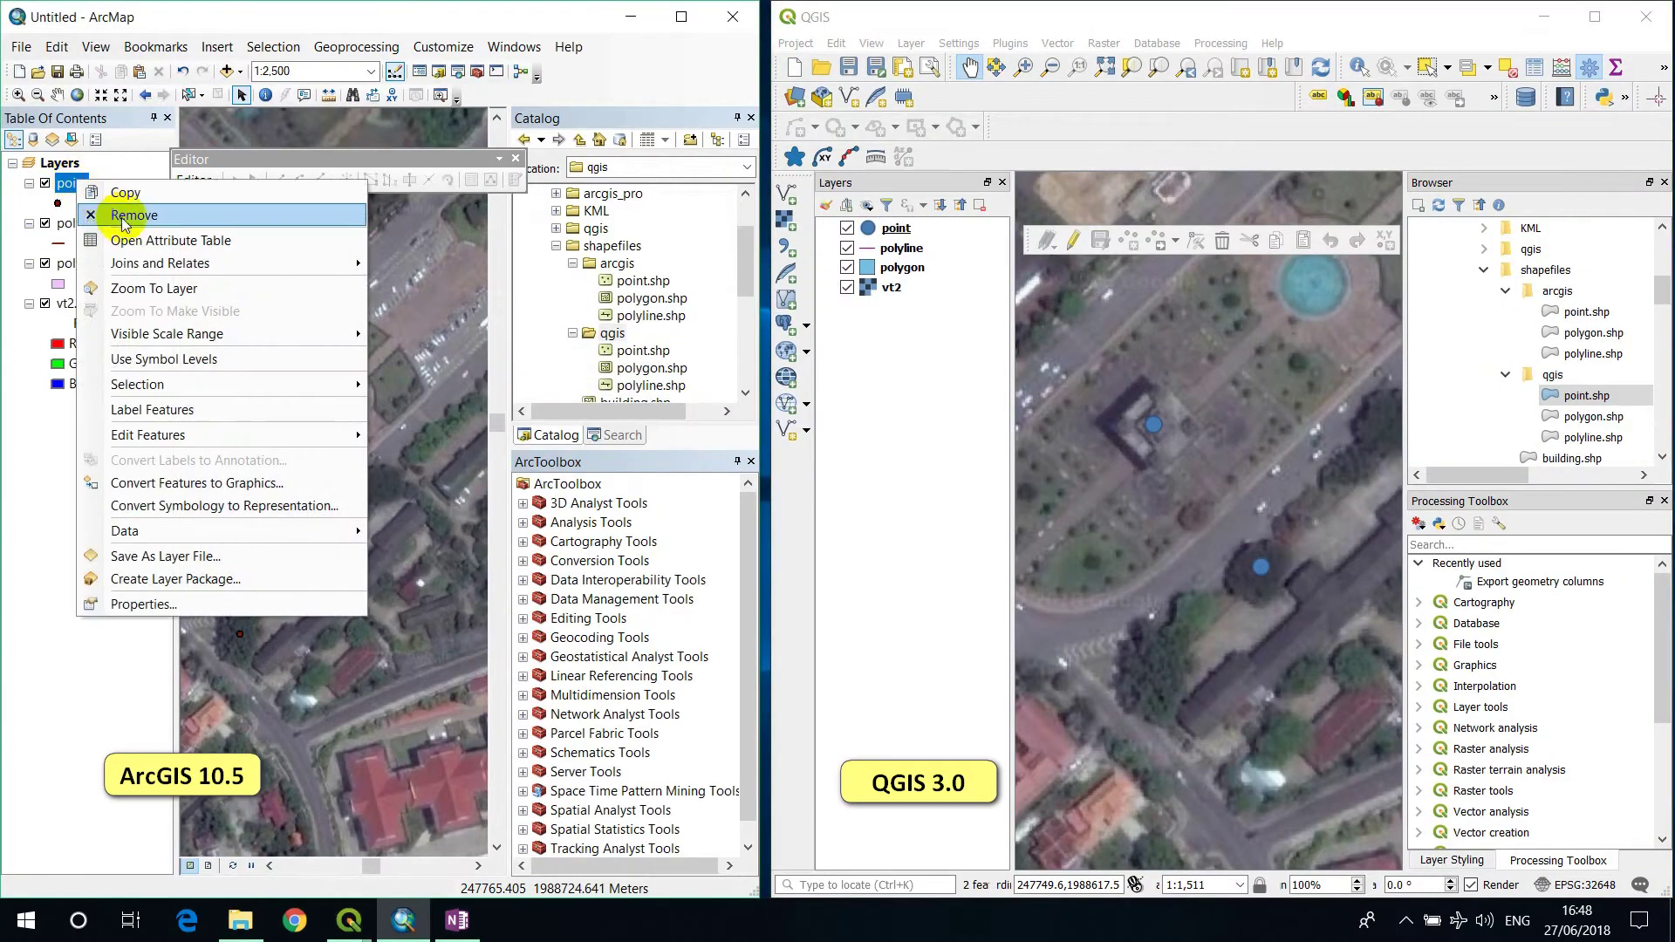
{"action": "left_click", "coordinate": [143, 246]}
{"action": "left_click_drag", "start_coordinate": [244, 494], "coordinate": [504, 532]}
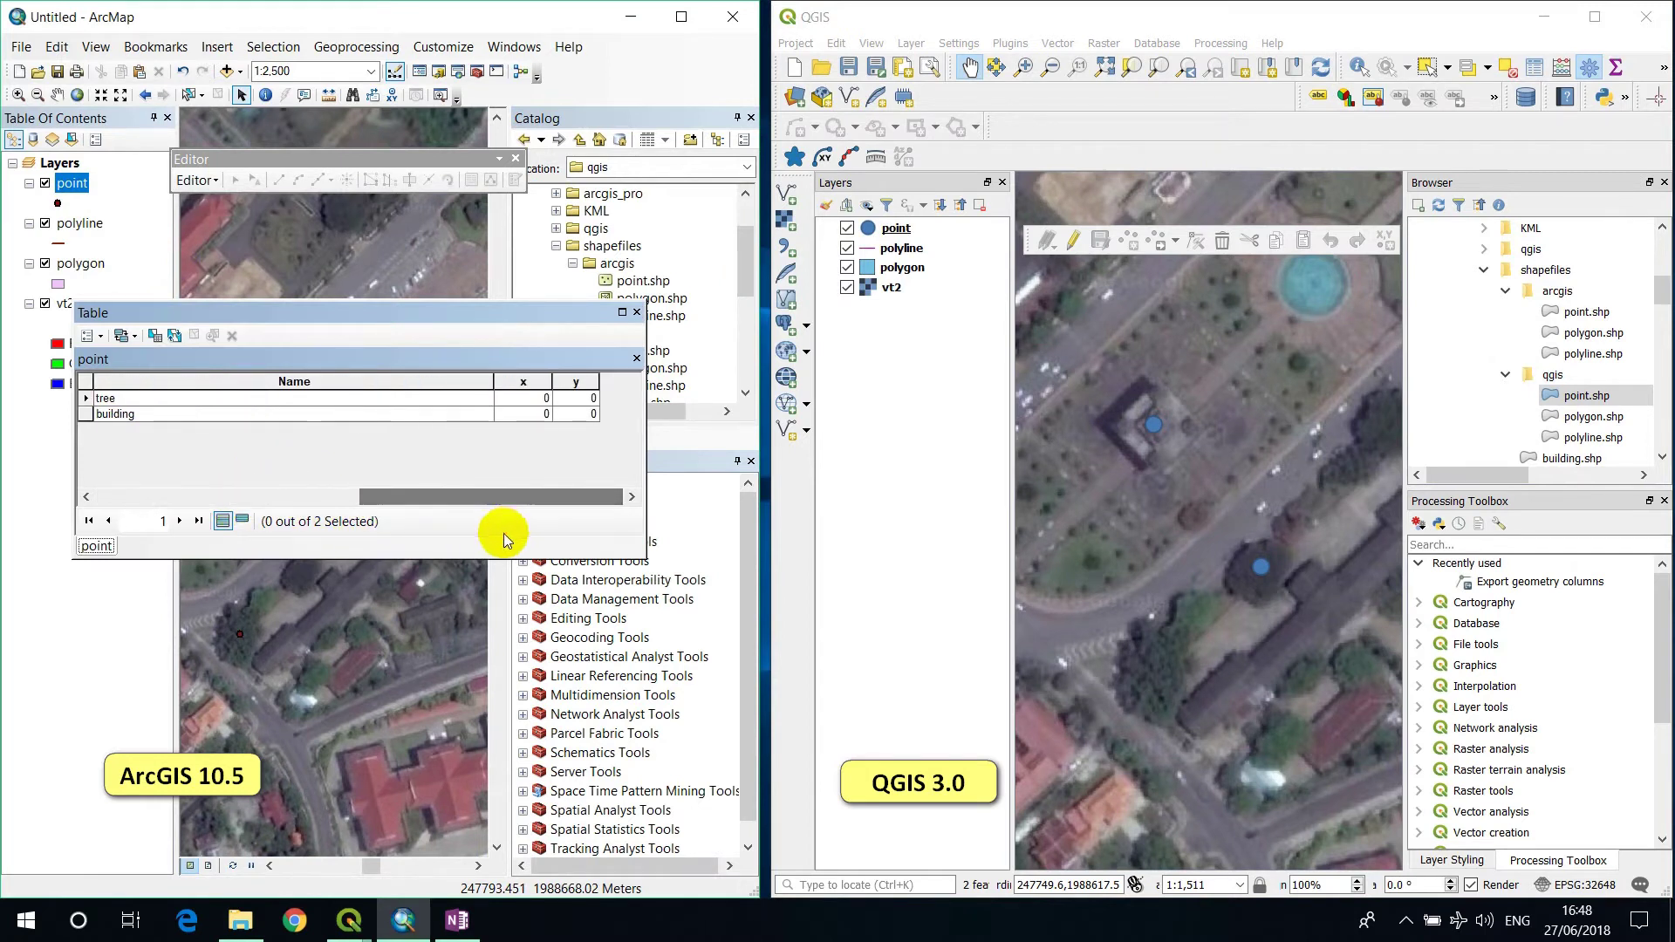
{"action": "right_click", "coordinate": [896, 229]}
{"action": "left_click", "coordinate": [965, 424]}
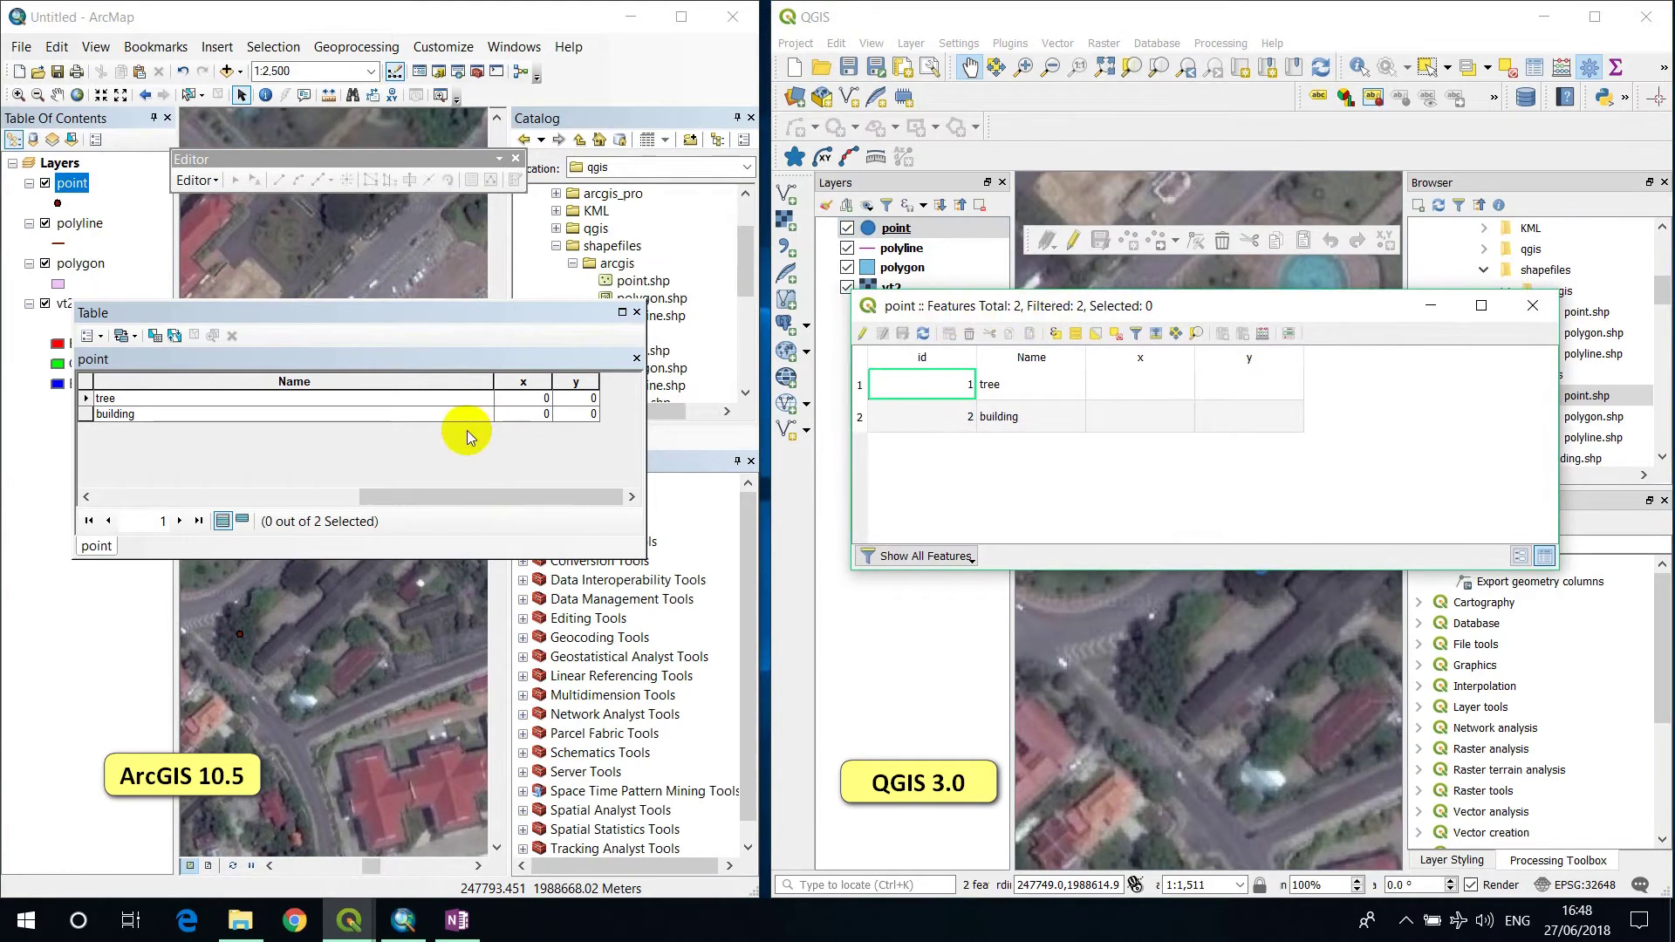
{"action": "left_click", "coordinate": [519, 384]}
{"action": "right_click", "coordinate": [520, 389]}
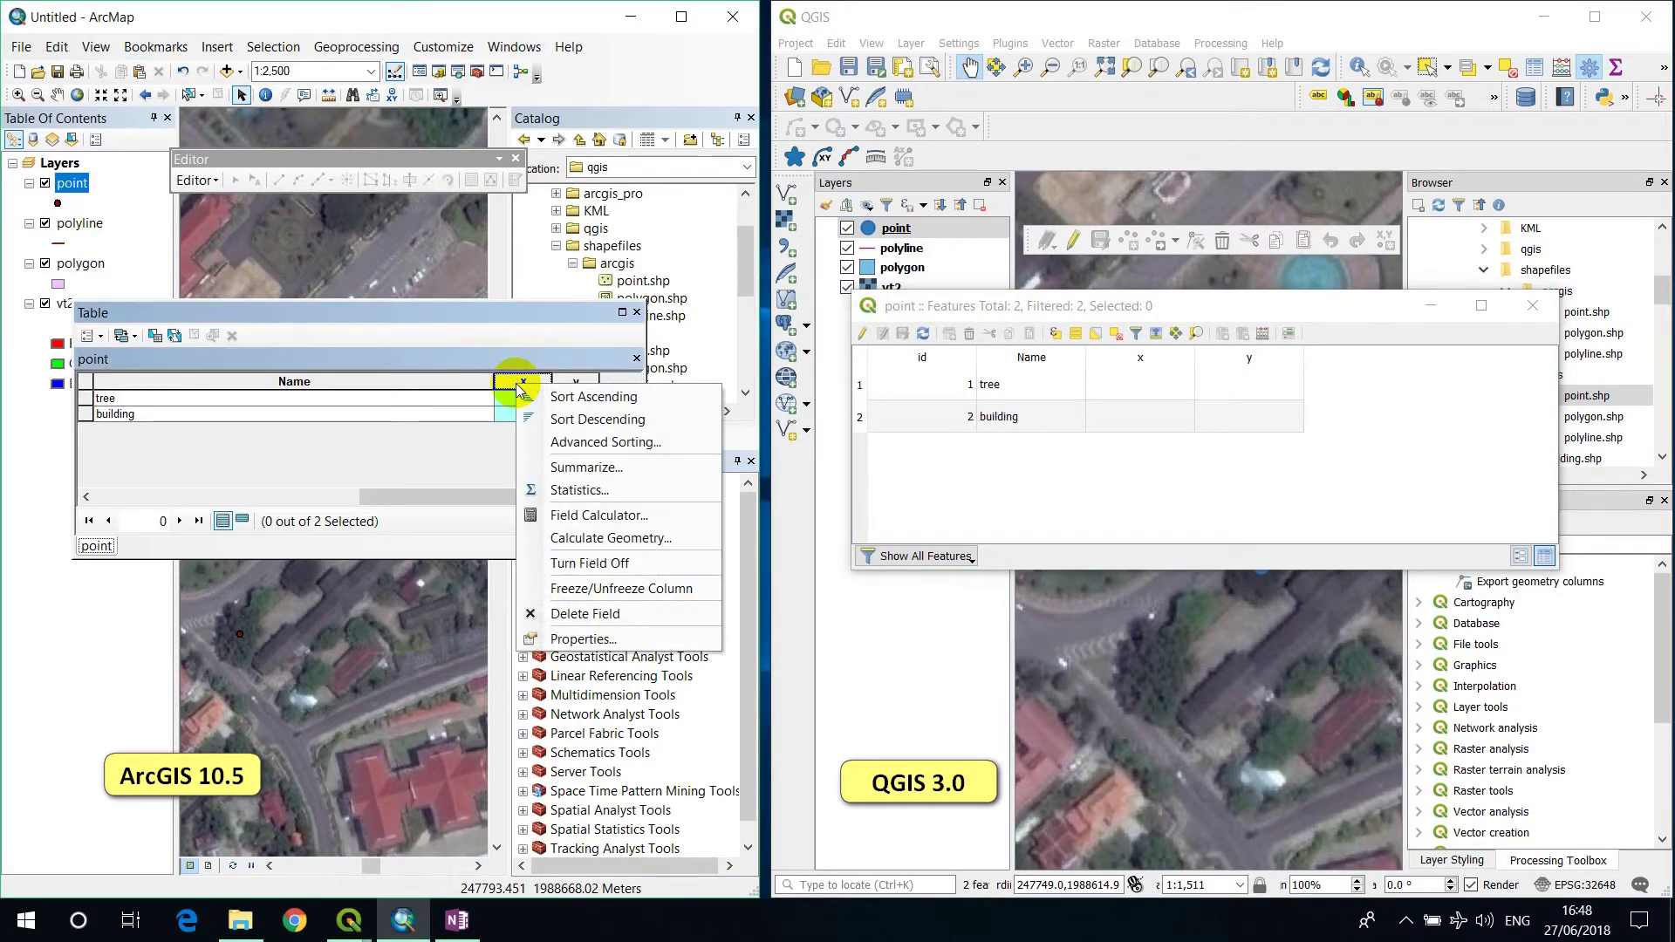
{"action": "key", "text": "Escape"}
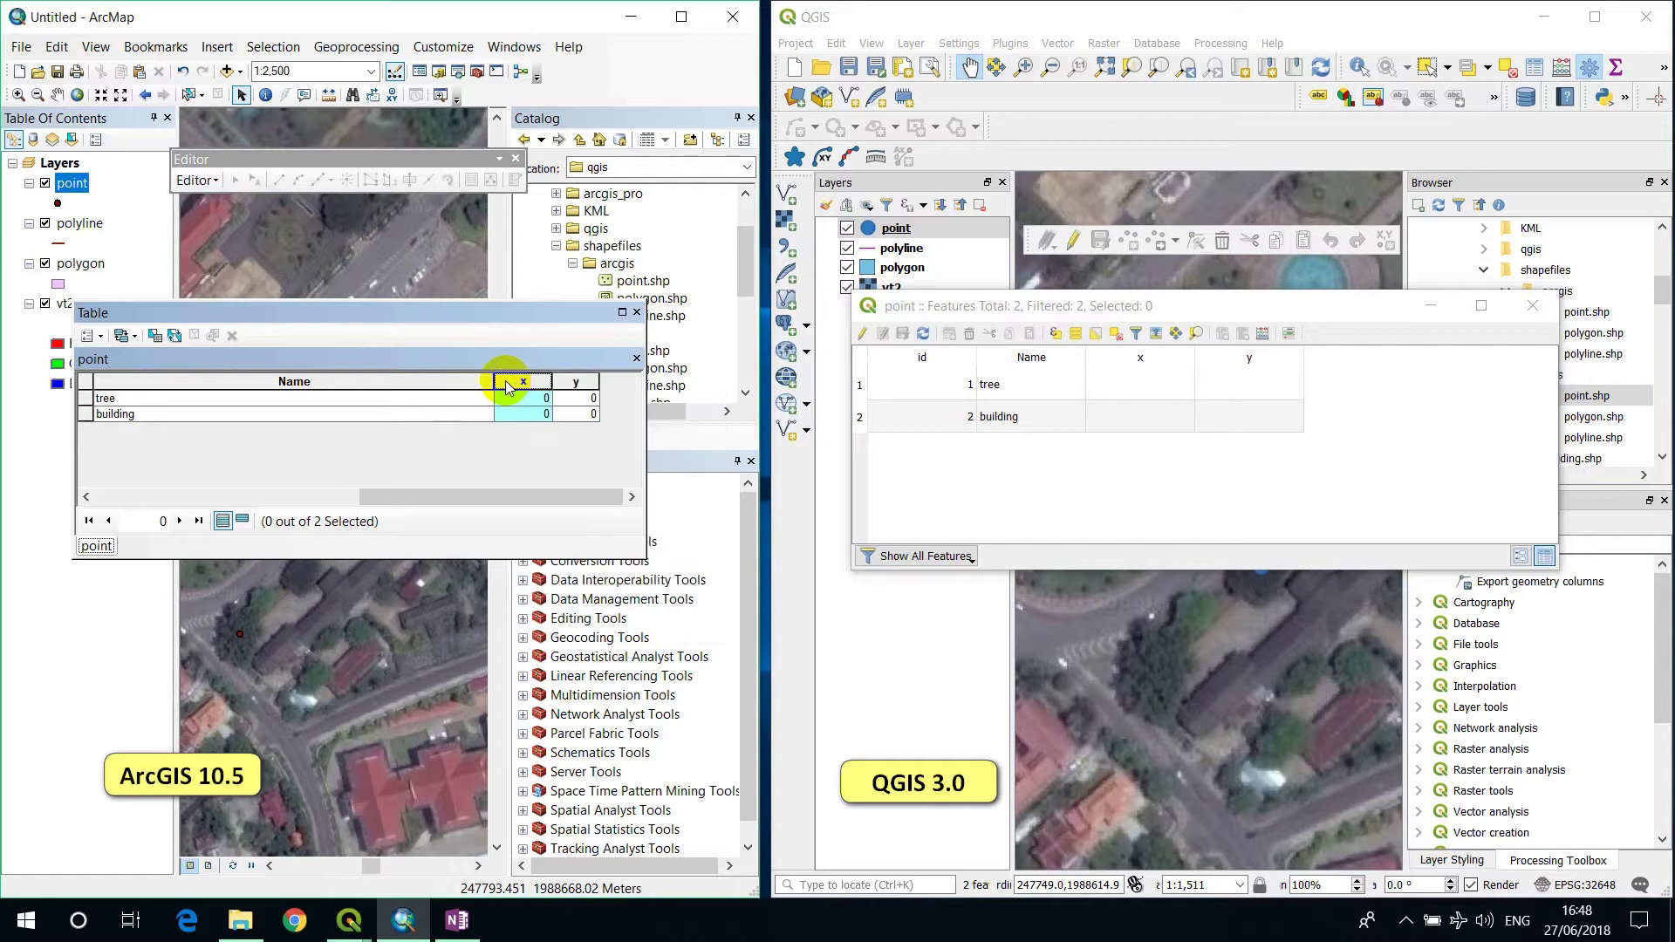
- Open the Field Calculator for the QGIS point layer and set it to update the existing field x
{"action": "left_click", "coordinate": [1261, 336]}
{"action": "left_click_drag", "start_coordinate": [696, 140], "coordinate": [1130, 202]}
{"action": "left_click", "coordinate": [523, 381]}
{"action": "left_click", "coordinate": [1194, 254]}
{"action": "left_click", "coordinate": [1175, 304]}
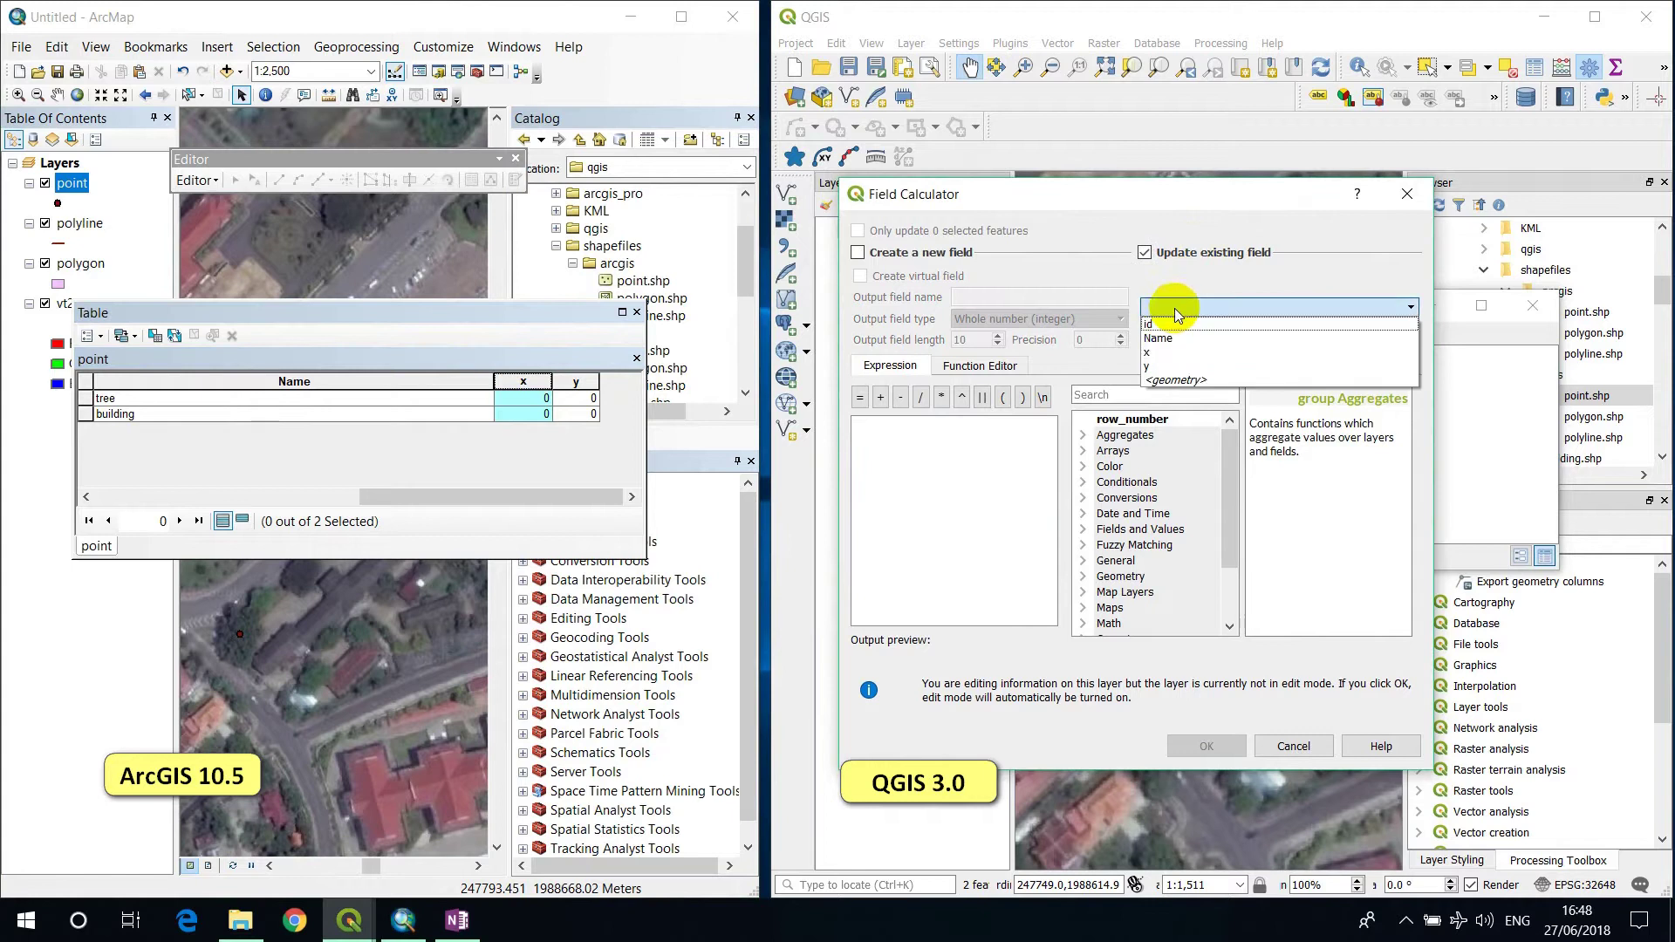
{"action": "left_click", "coordinate": [1163, 355]}
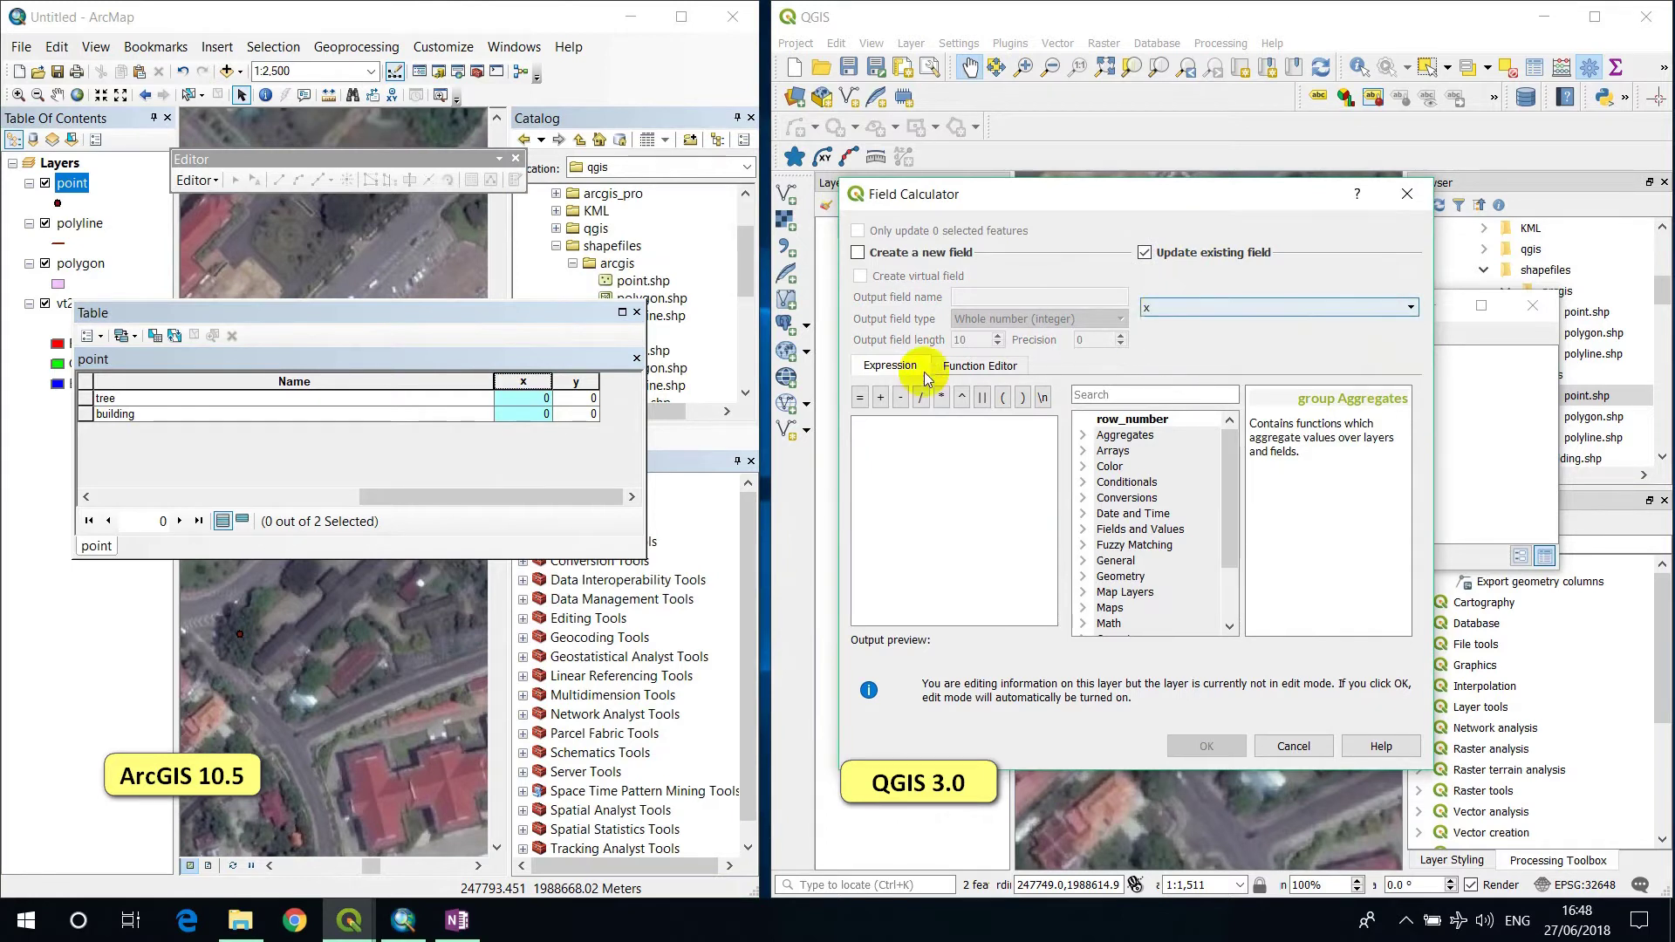
- Open Calculate Geometry for the x field in ArcMap's point table and set the property to X Coordinate of Point
{"action": "right_click", "coordinate": [525, 376]}
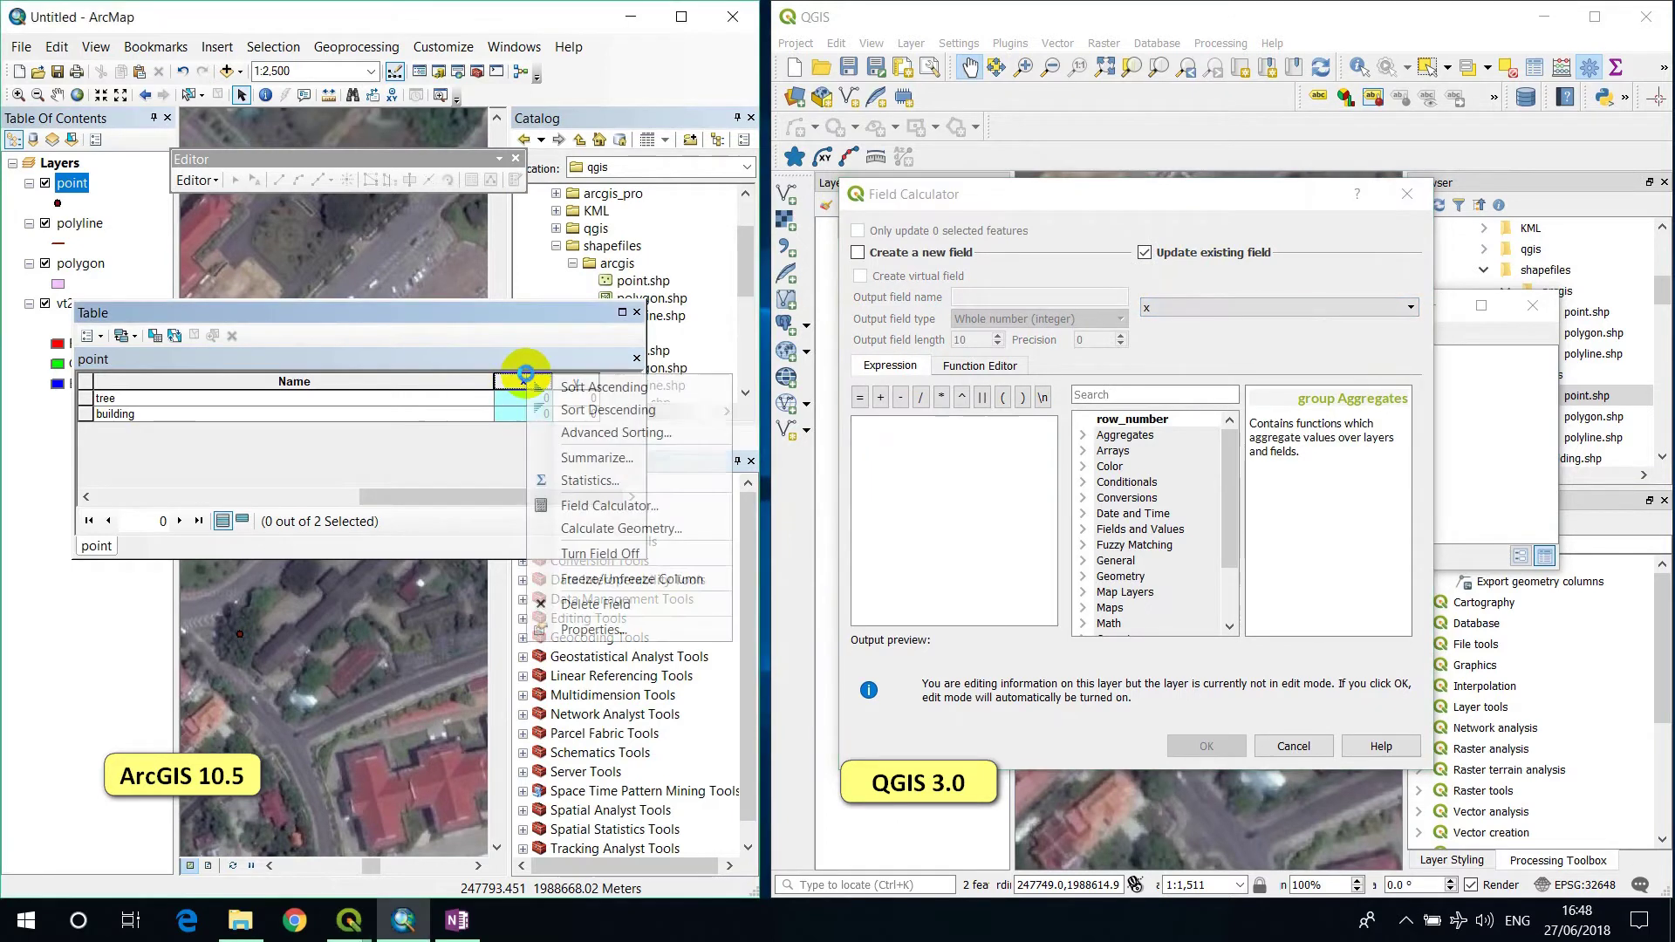
{"action": "left_click", "coordinate": [586, 528]}
{"action": "left_click", "coordinate": [327, 510]}
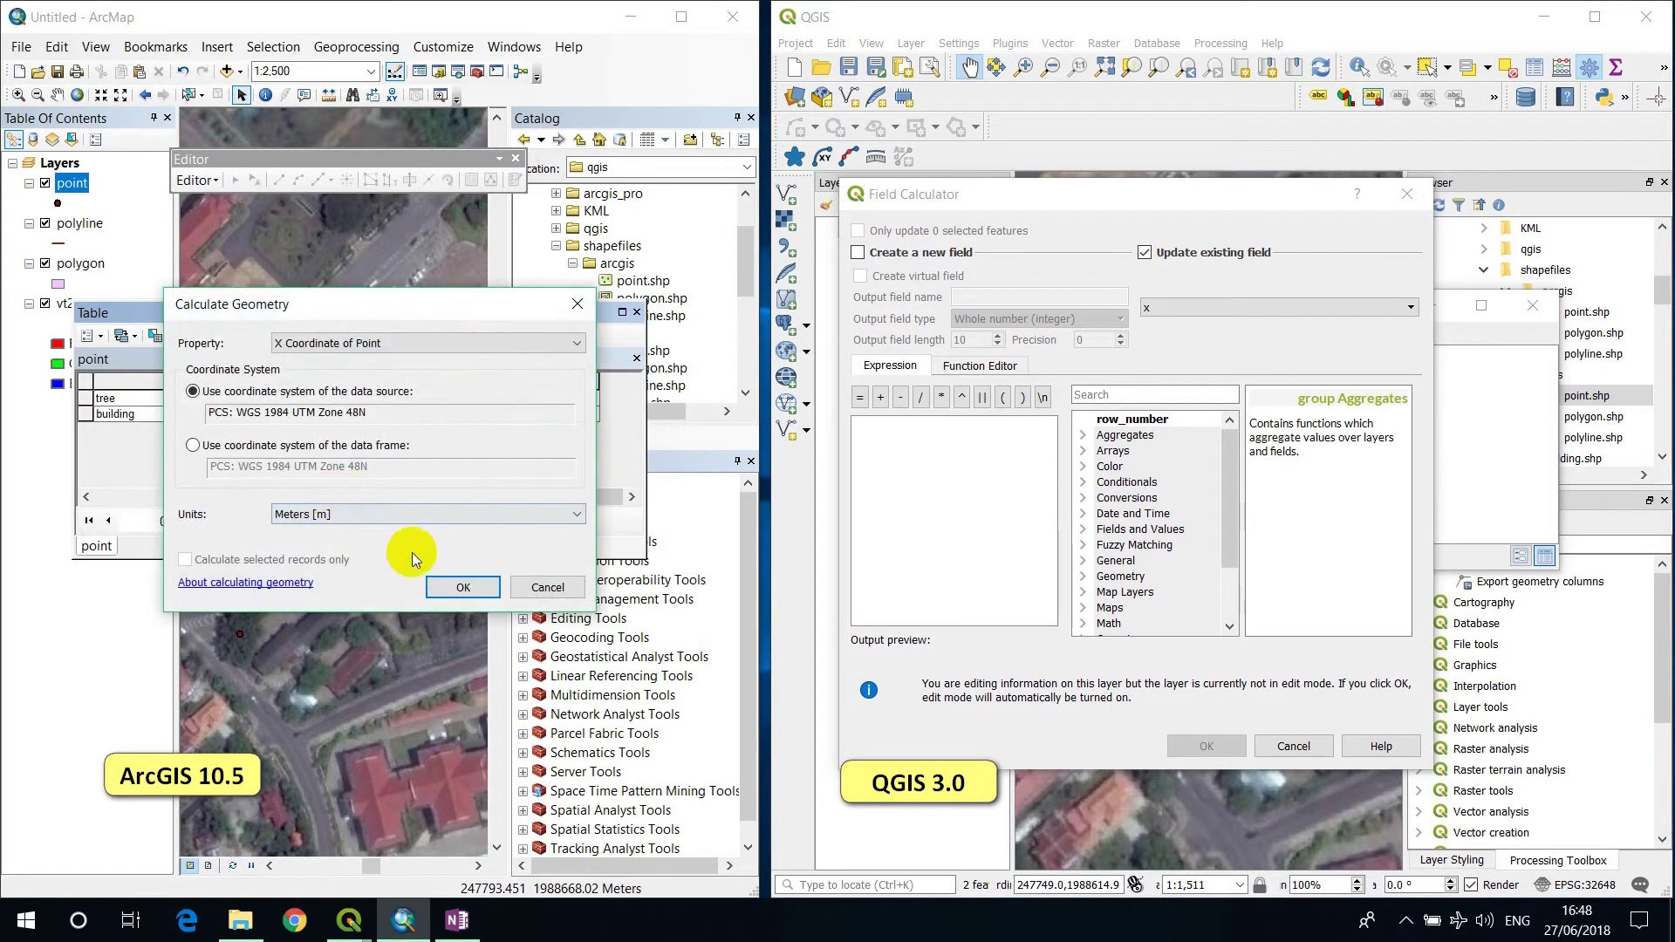
{"action": "left_click", "coordinate": [371, 343]}
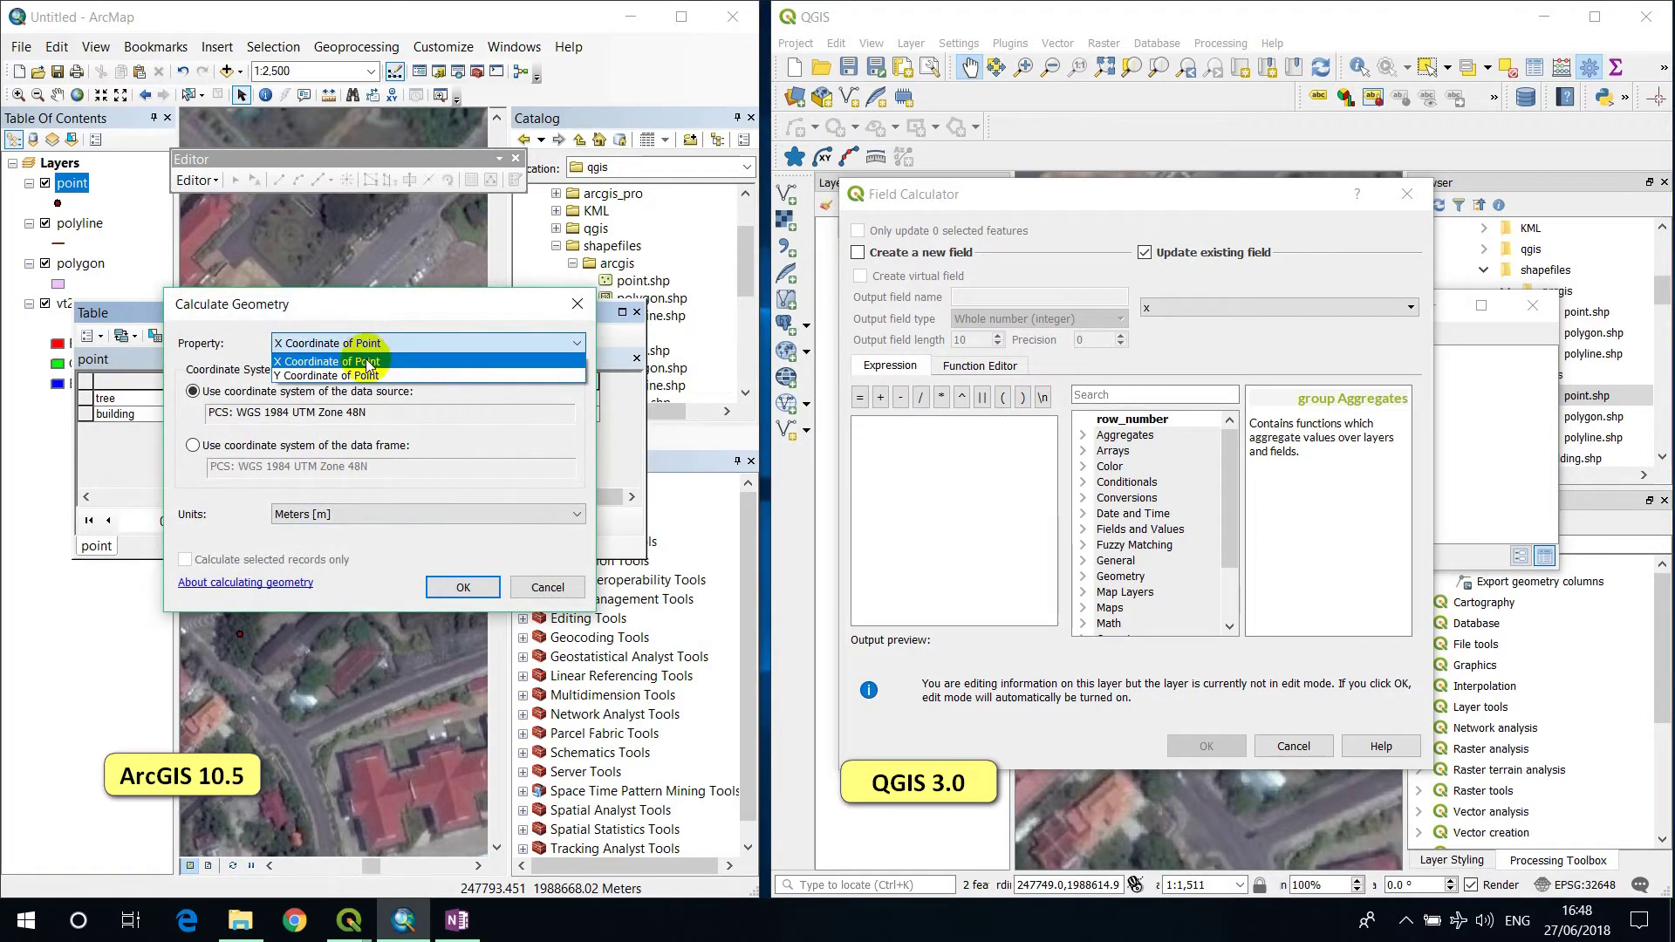
{"action": "left_click", "coordinate": [371, 361]}
- Search the QGIS Field Calculator functions for x and insert $x as the expression
{"action": "left_click", "coordinate": [1106, 395]}
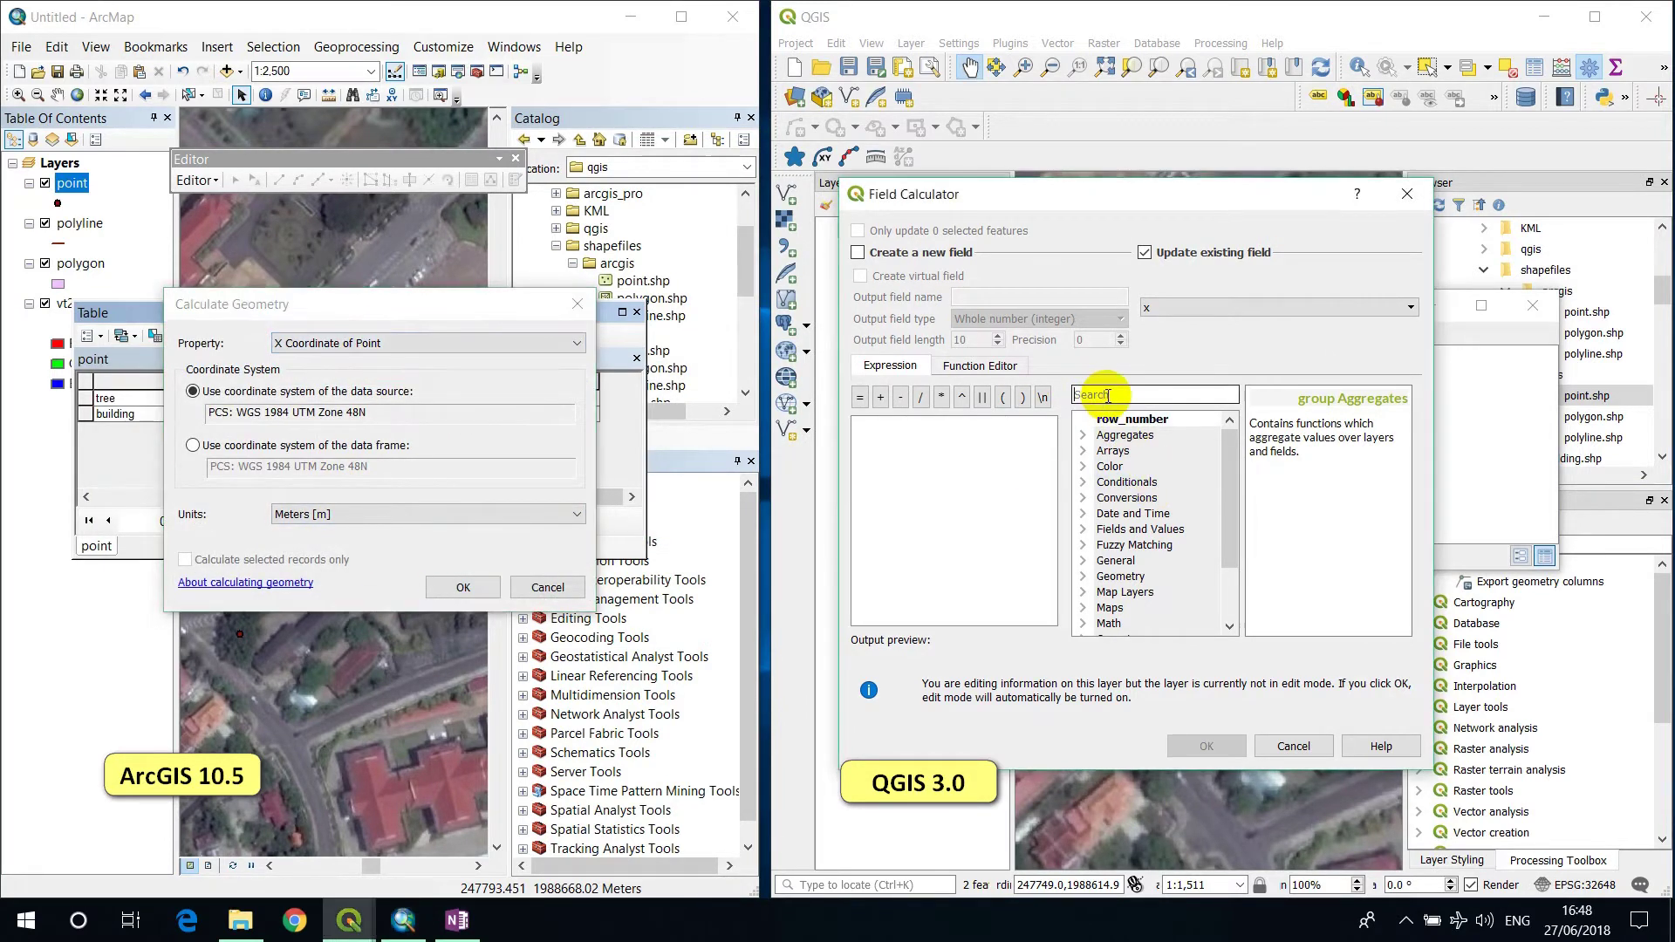
{"action": "type", "text": "x"}
{"action": "scroll", "coordinate": [1191, 562], "scroll_direction": "down", "scroll_amount": 8}
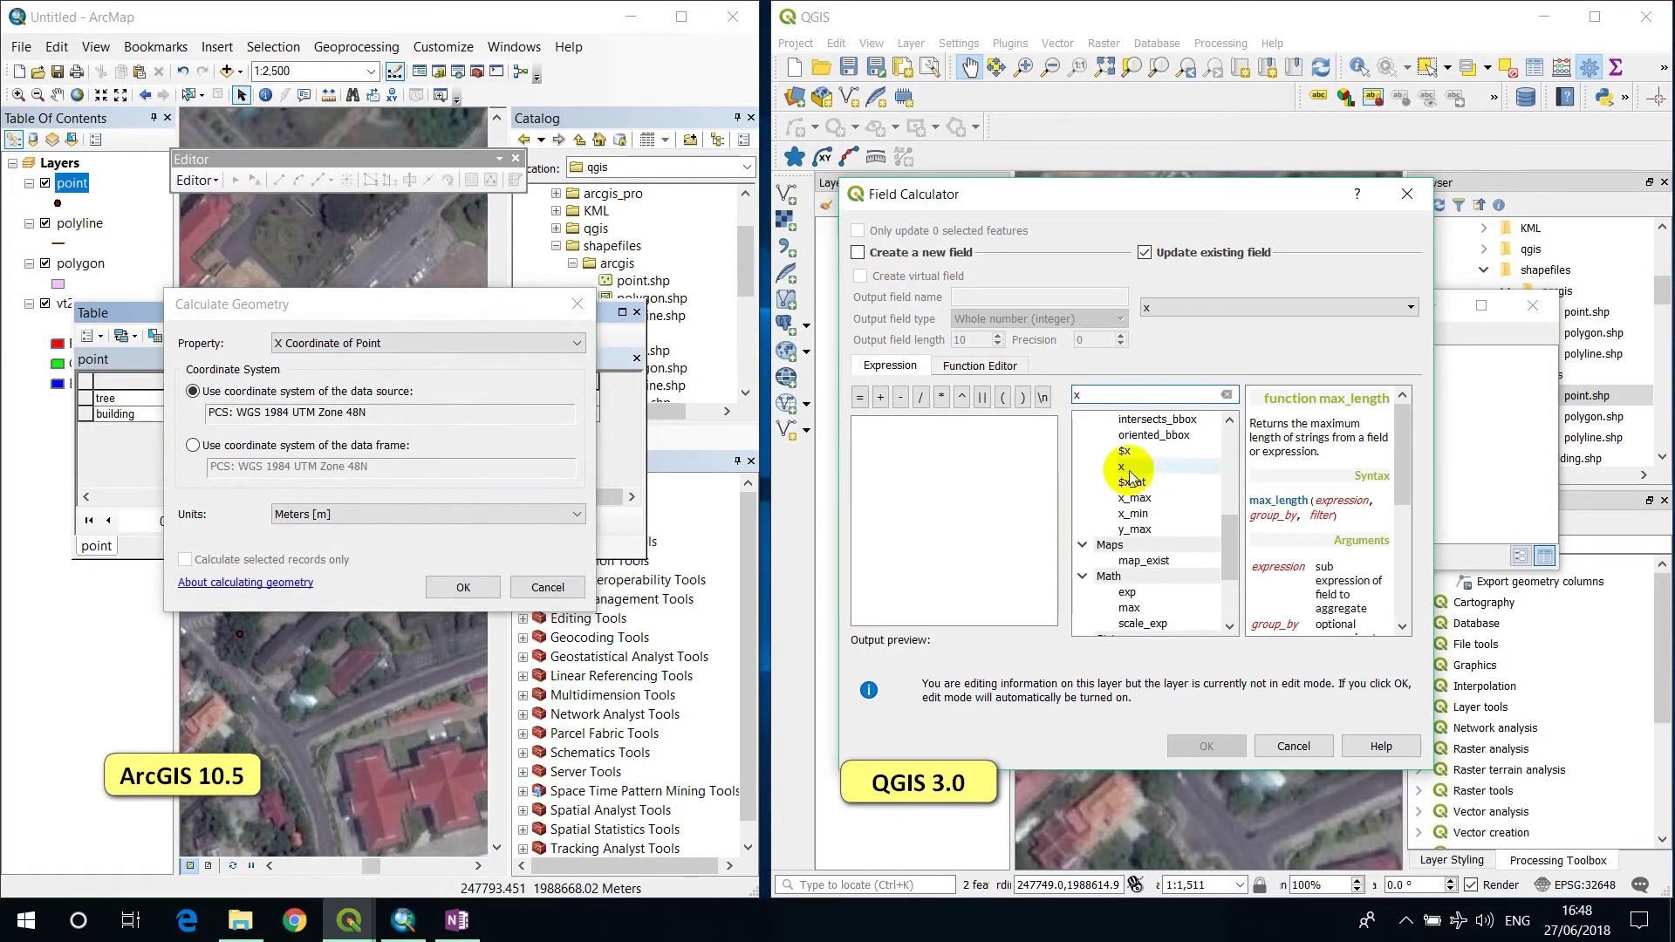
{"action": "left_click", "coordinate": [1124, 451]}
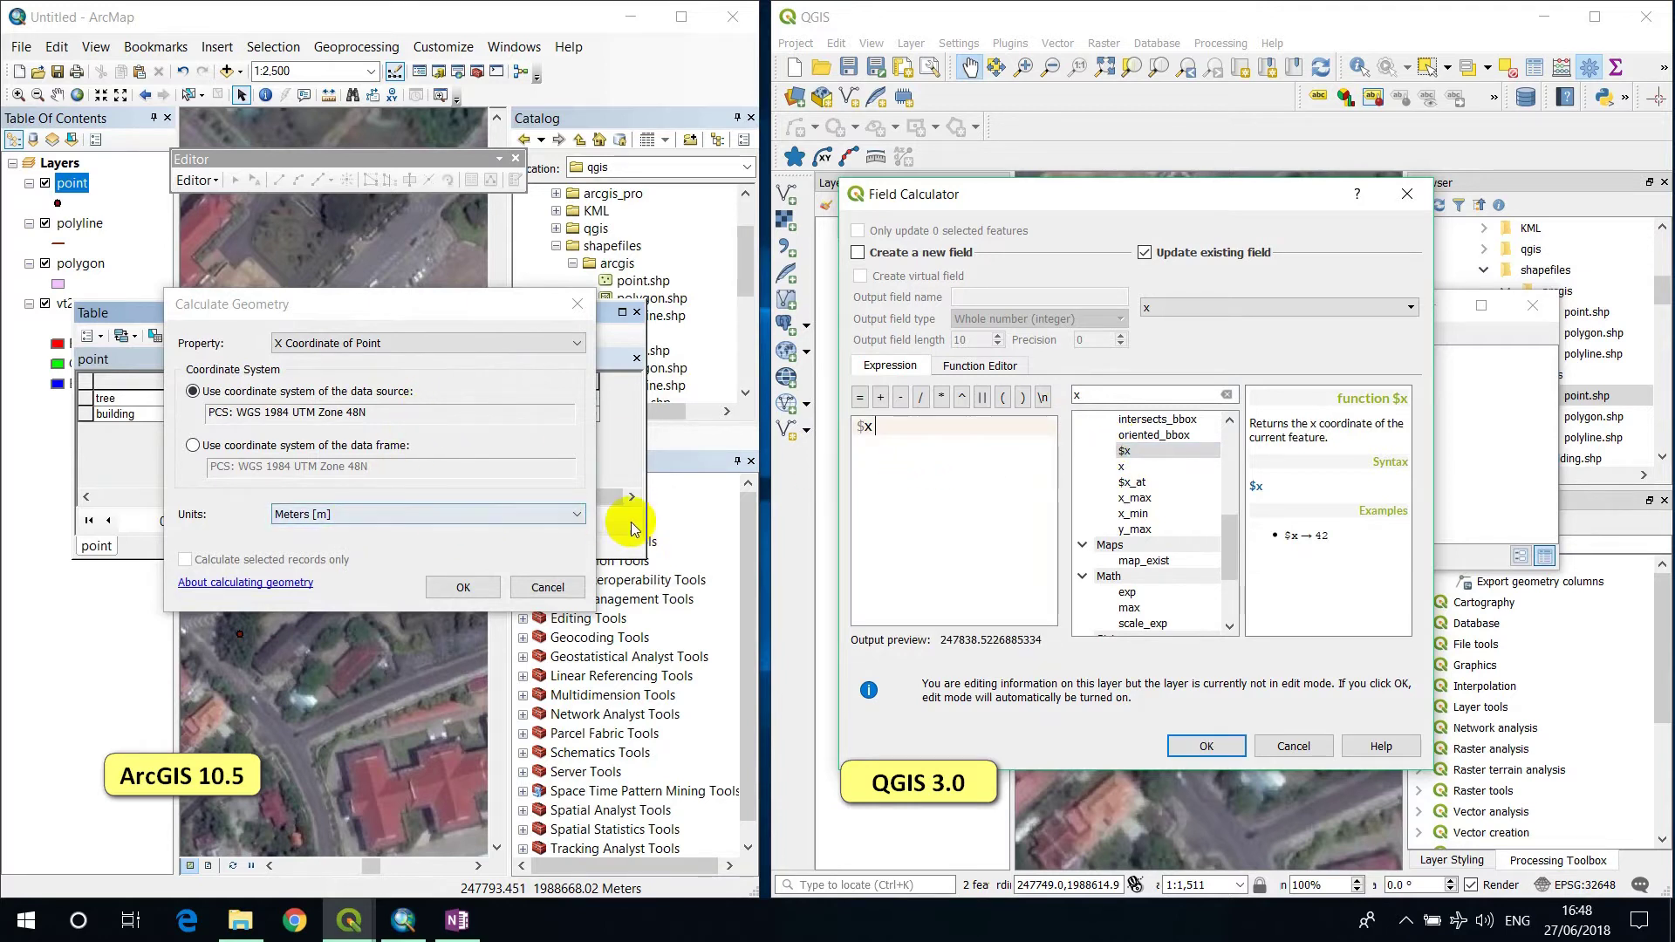
- Run the x calculation in ArcMap with units Meters [m], and apply the $x expression to the QGIS point layer
{"action": "left_click", "coordinate": [340, 515]}
{"action": "left_click", "coordinate": [335, 589]}
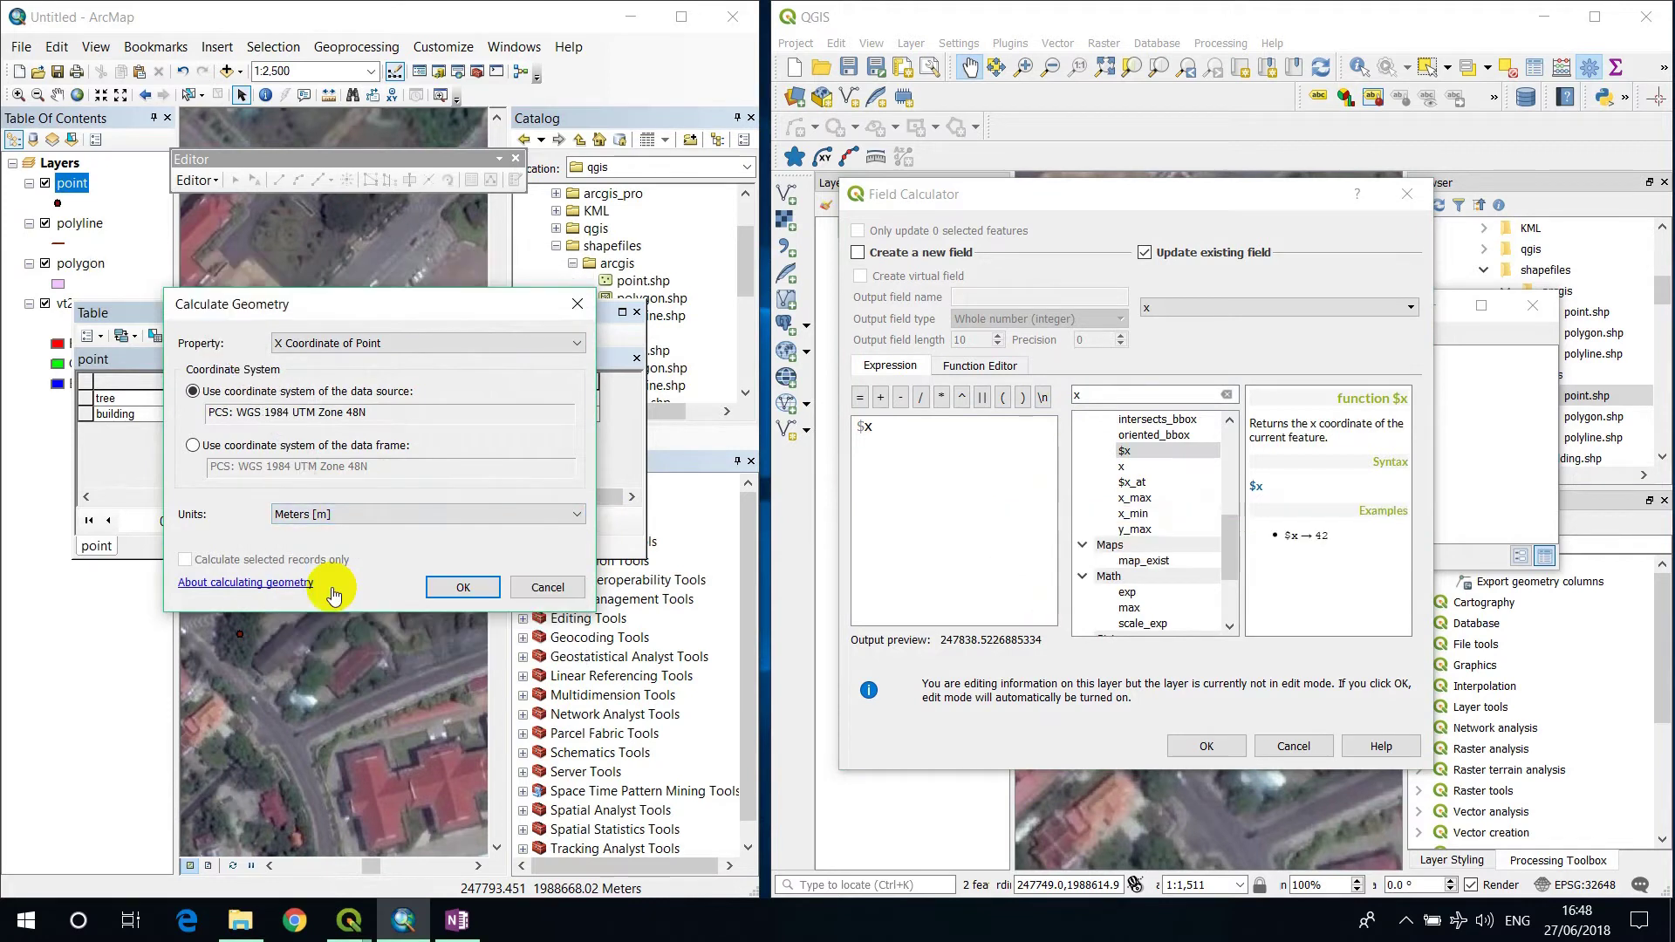
{"action": "left_click", "coordinate": [447, 594]}
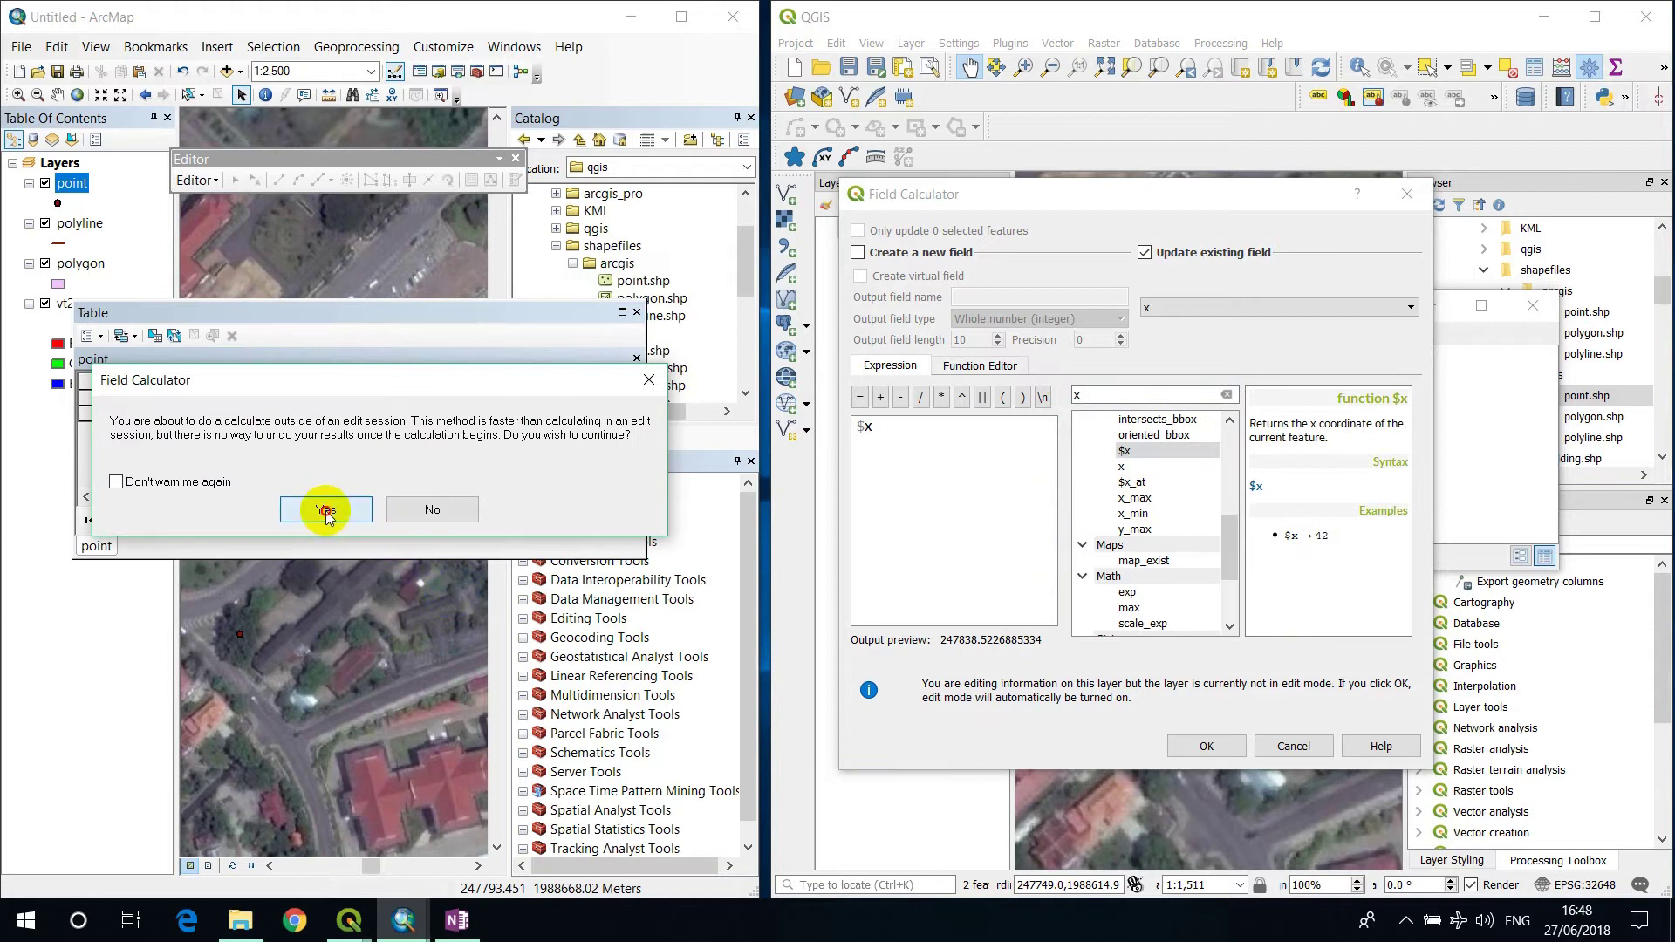
{"action": "left_click", "coordinate": [327, 511]}
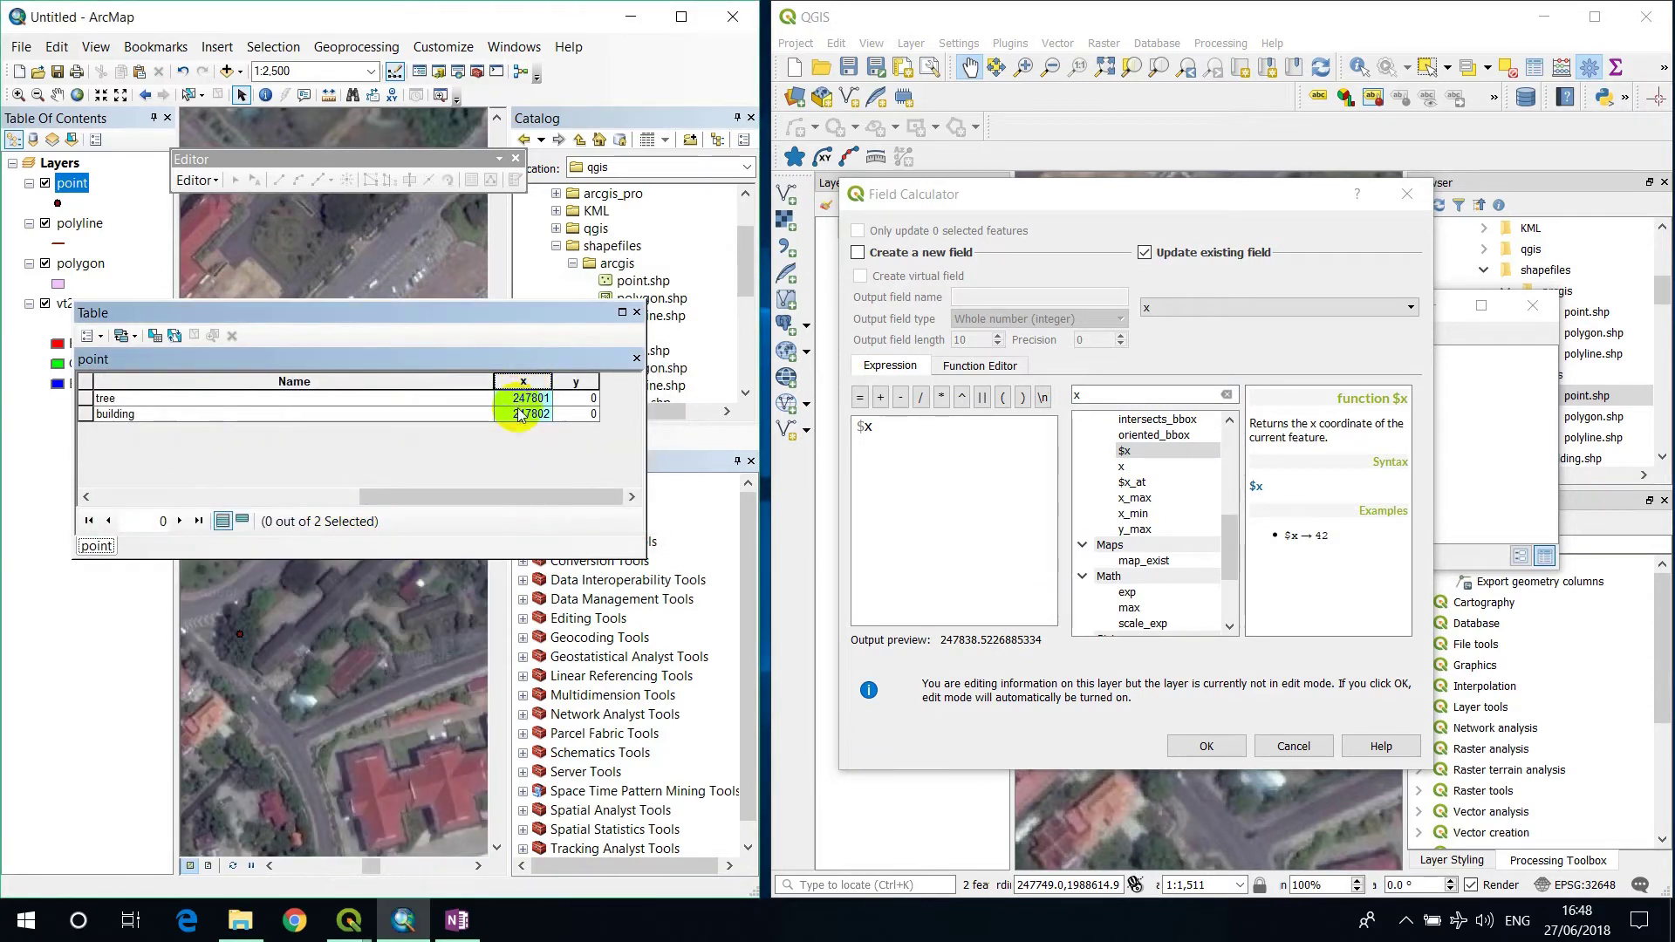
{"action": "left_click", "coordinate": [1197, 747]}
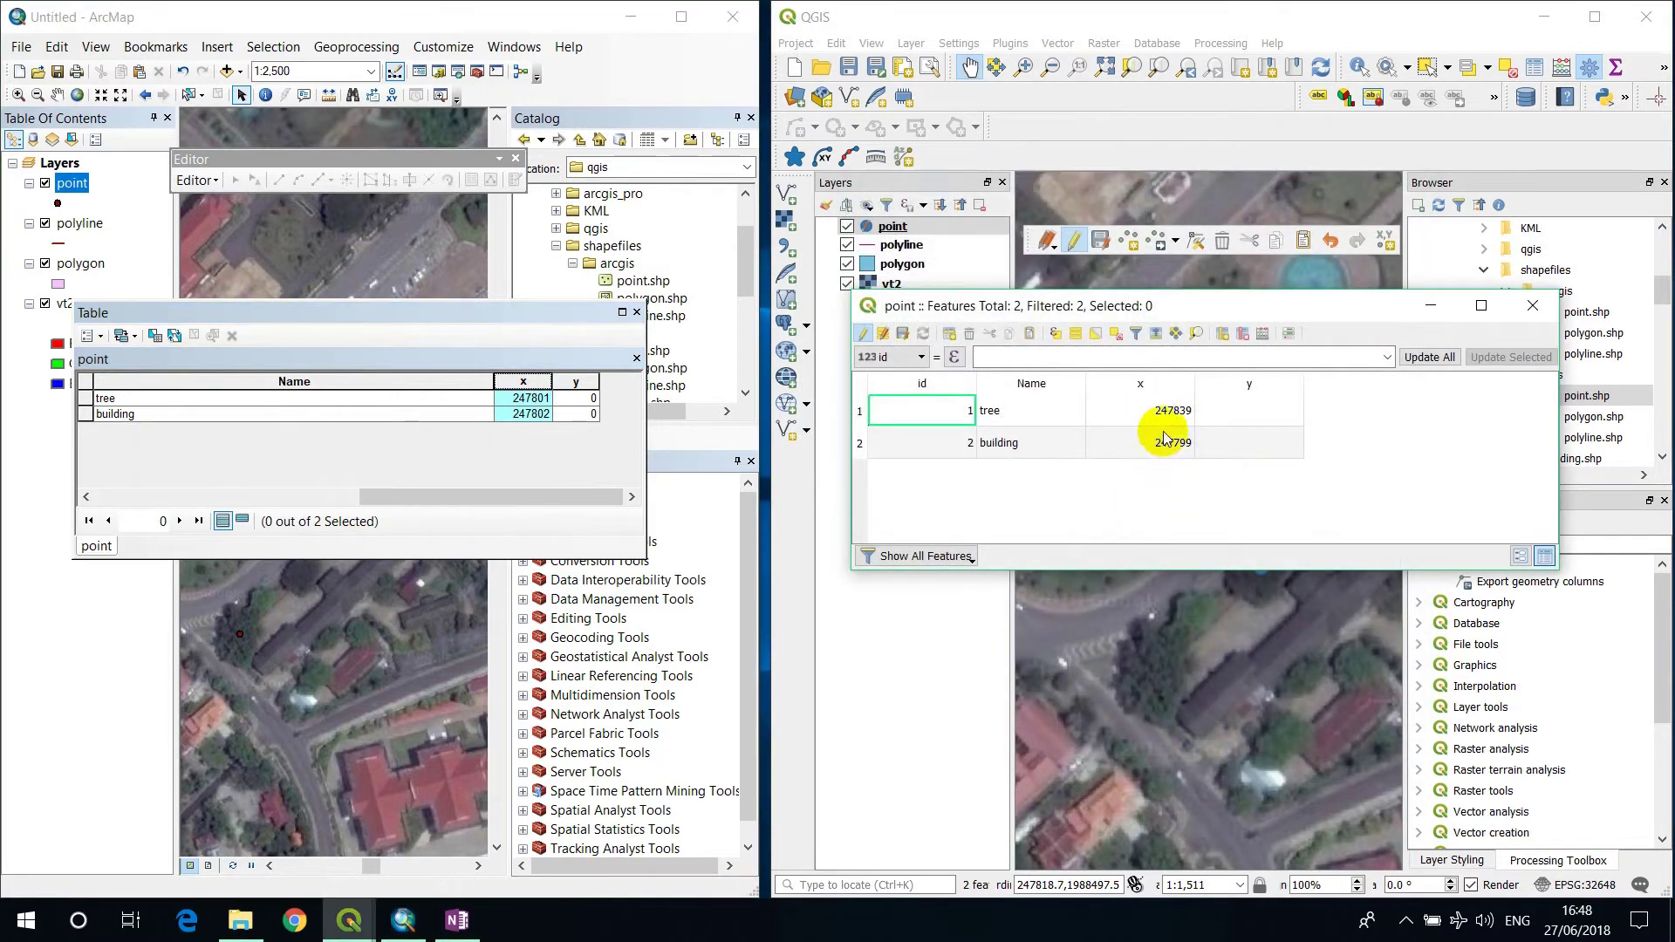
- Reopen the Field Calculator for the QGIS point layer and set it to update the existing field y
{"action": "left_click", "coordinate": [594, 380]}
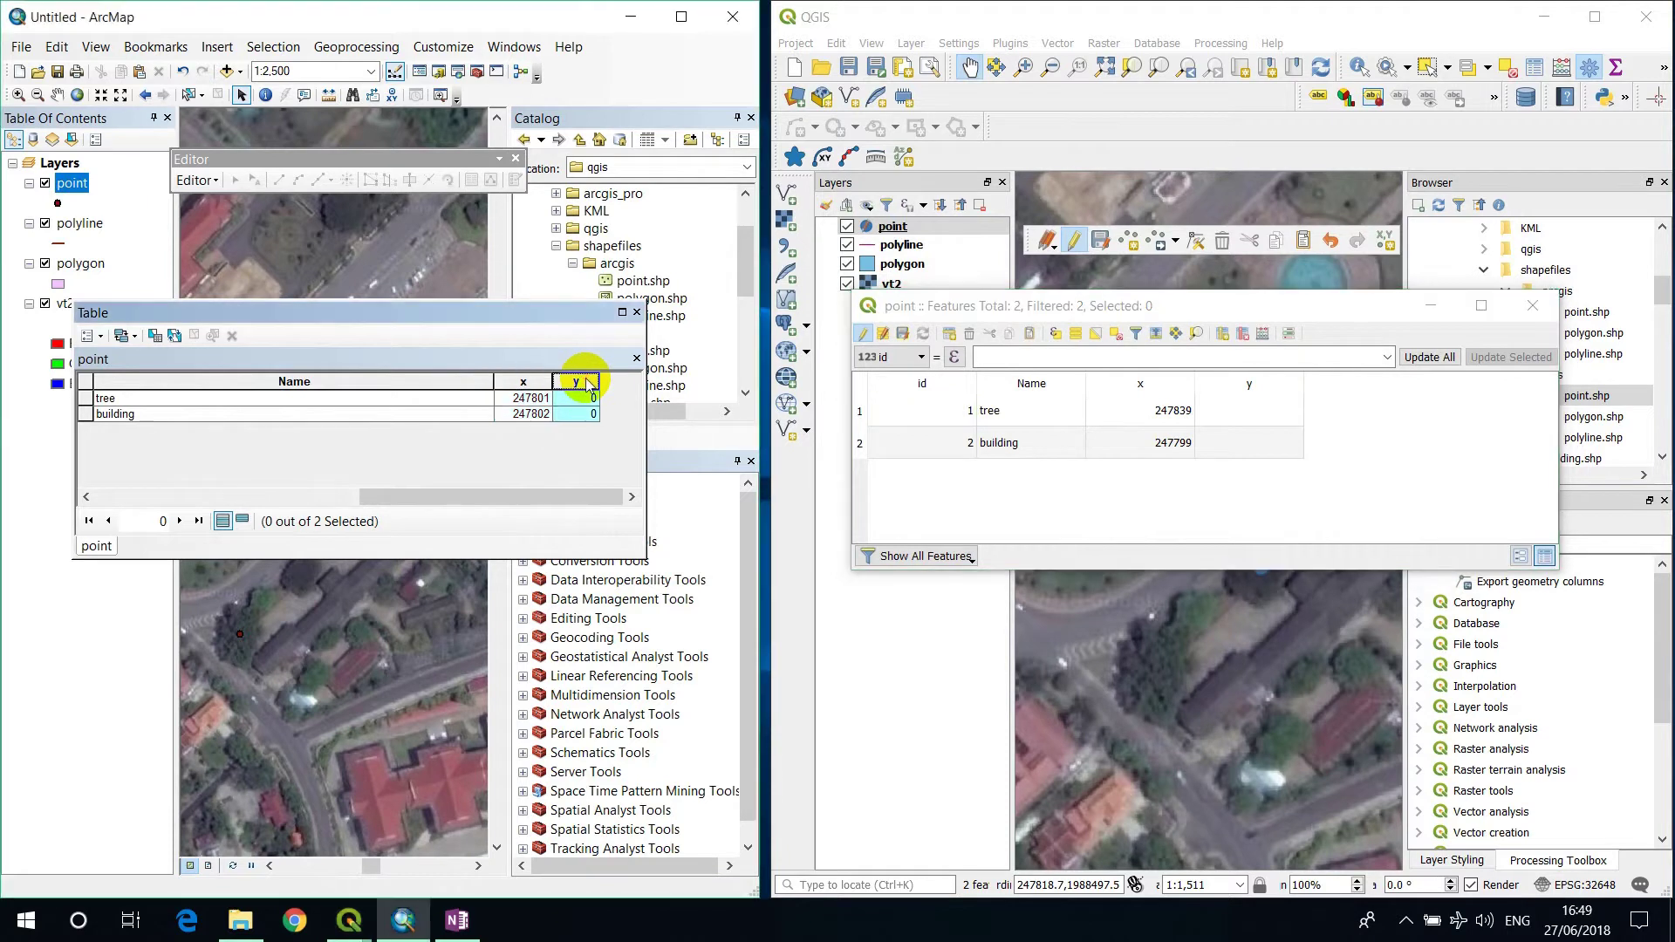
{"action": "left_click", "coordinate": [1263, 335]}
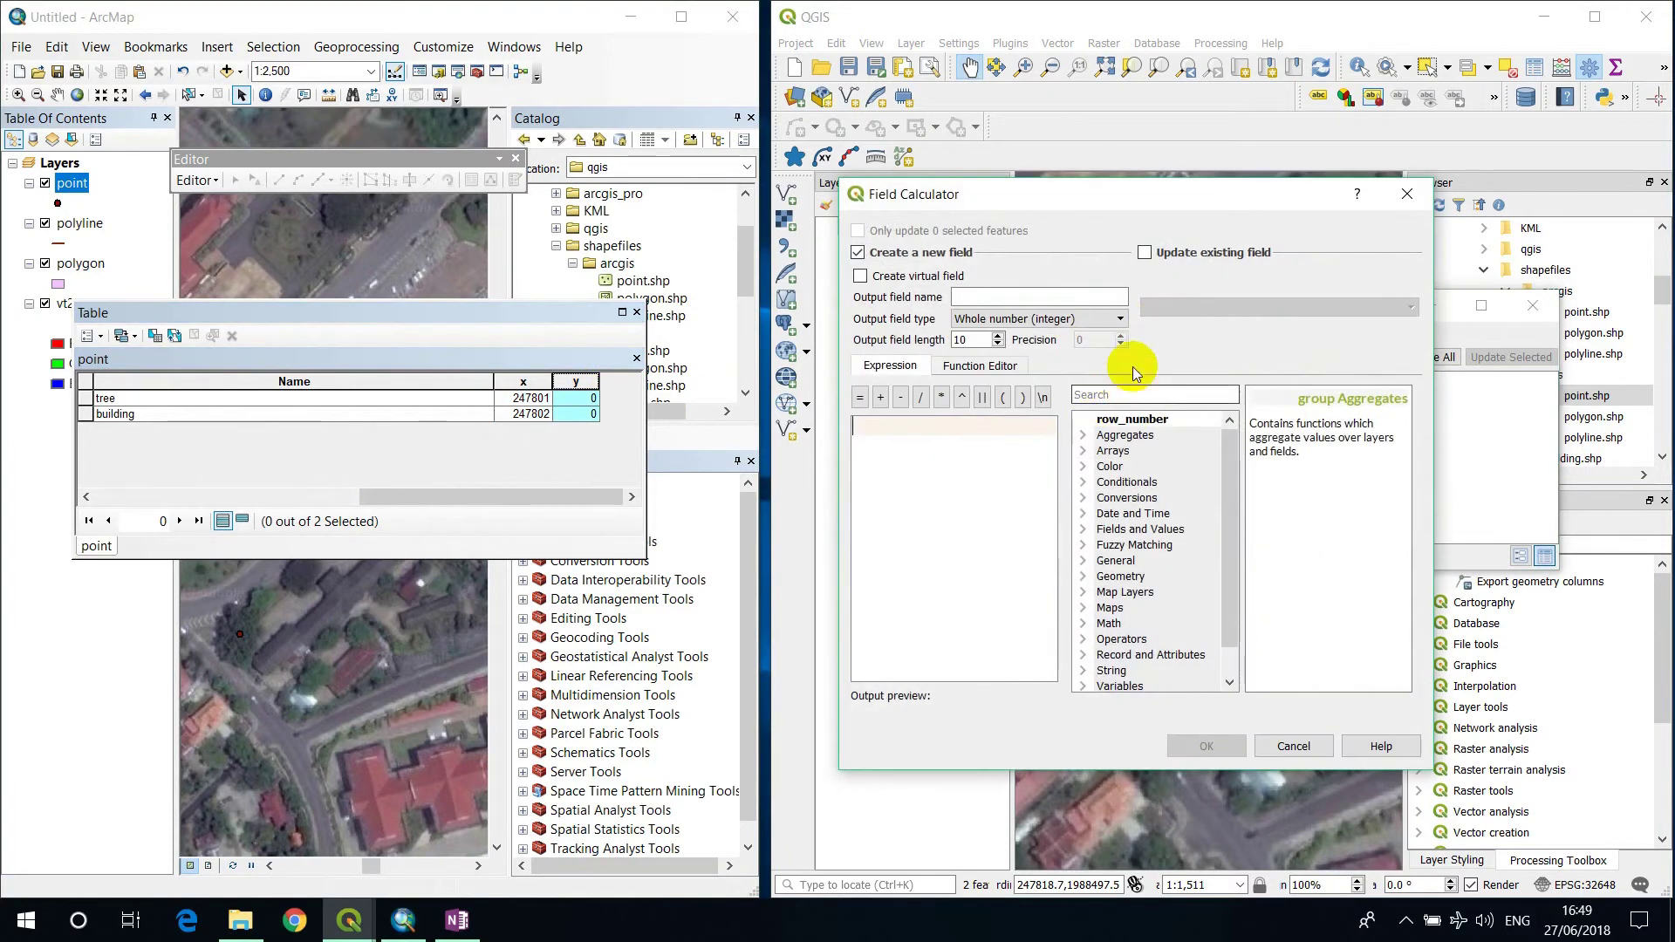
{"action": "left_click", "coordinate": [1166, 256]}
{"action": "left_click", "coordinate": [1171, 307]}
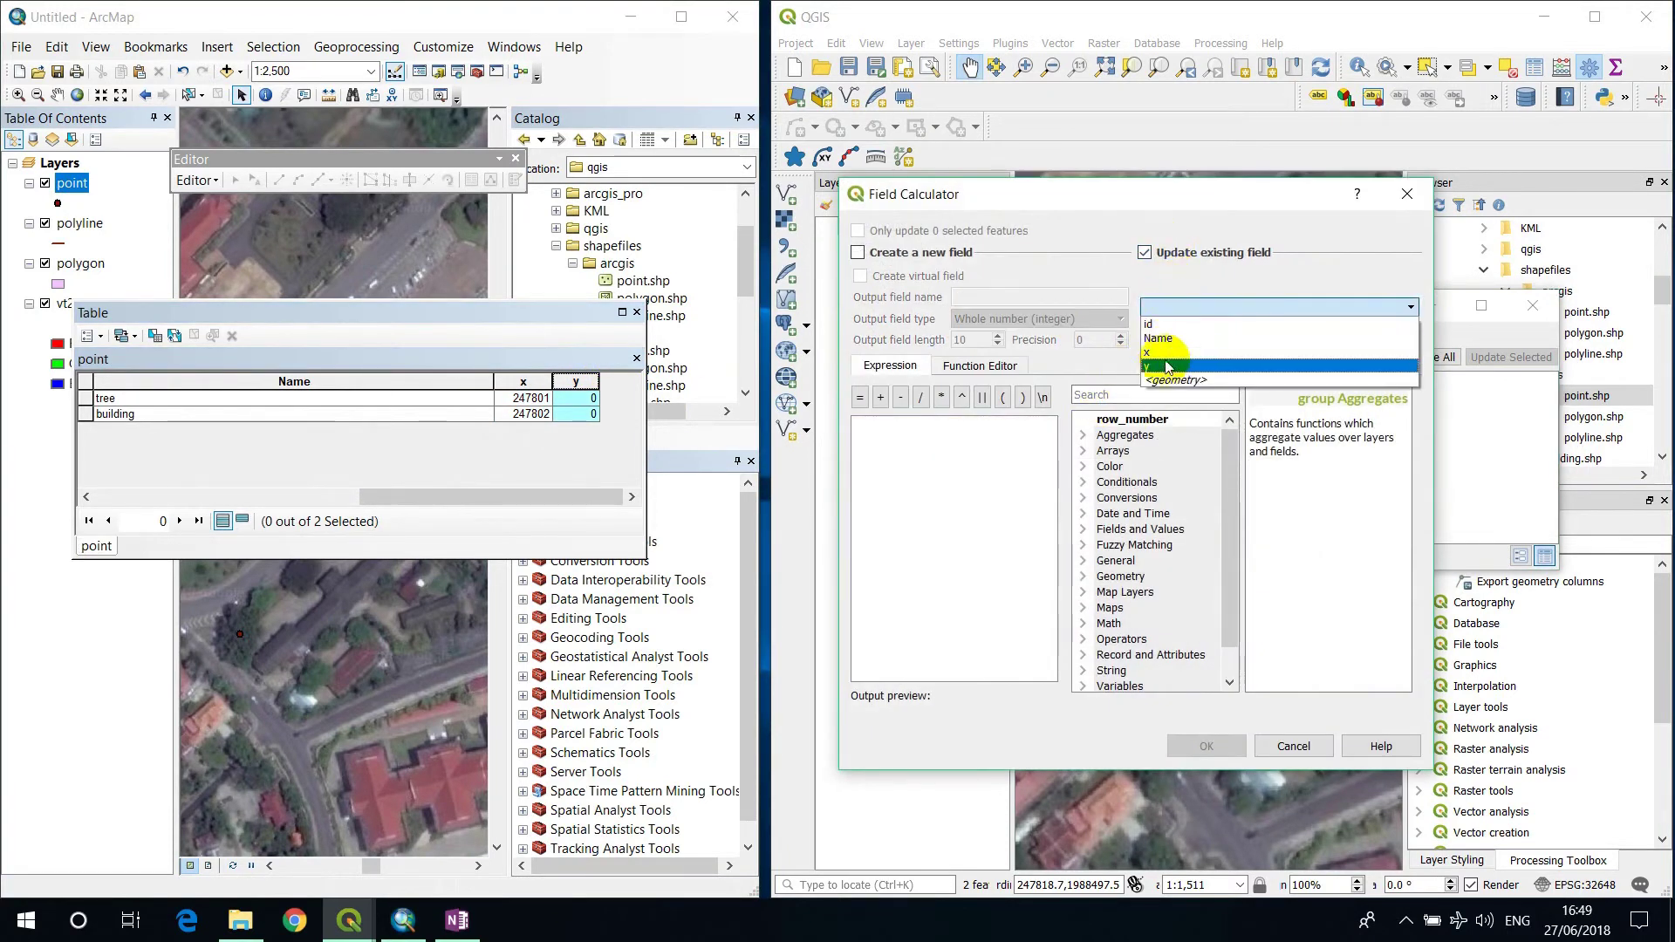
{"action": "left_click", "coordinate": [1165, 367]}
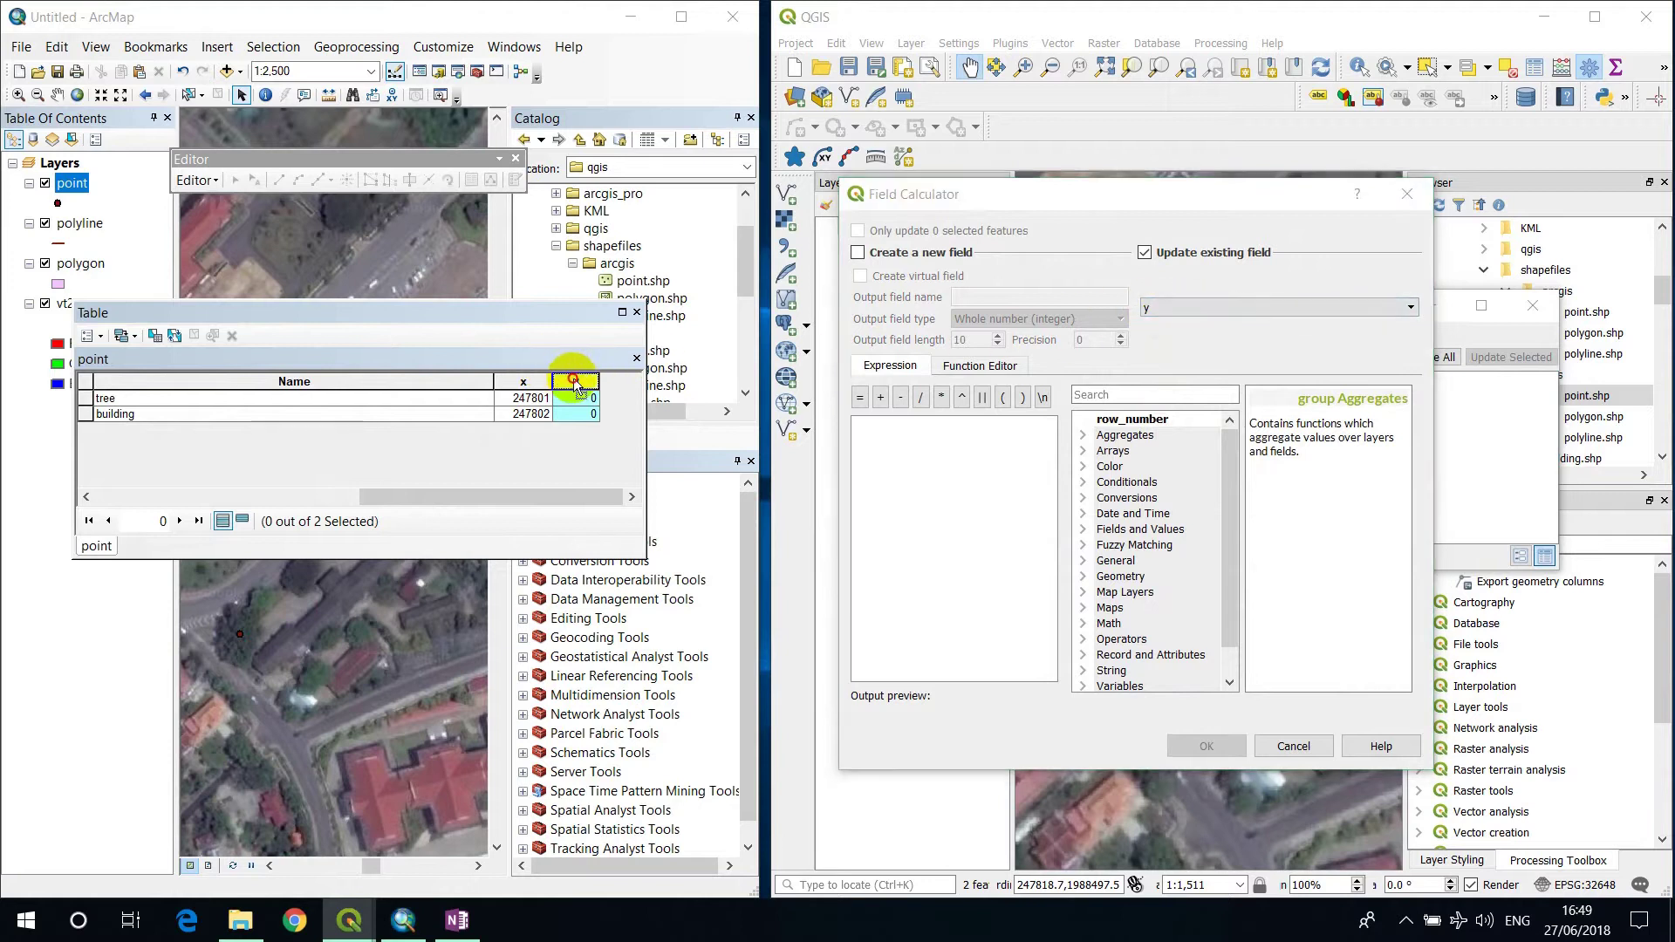
- Open Calculate Geometry for the y field in ArcMap's point table and set the property to Y Coordinate of Point
{"action": "right_click", "coordinate": [573, 380]}
{"action": "left_click", "coordinate": [630, 529]}
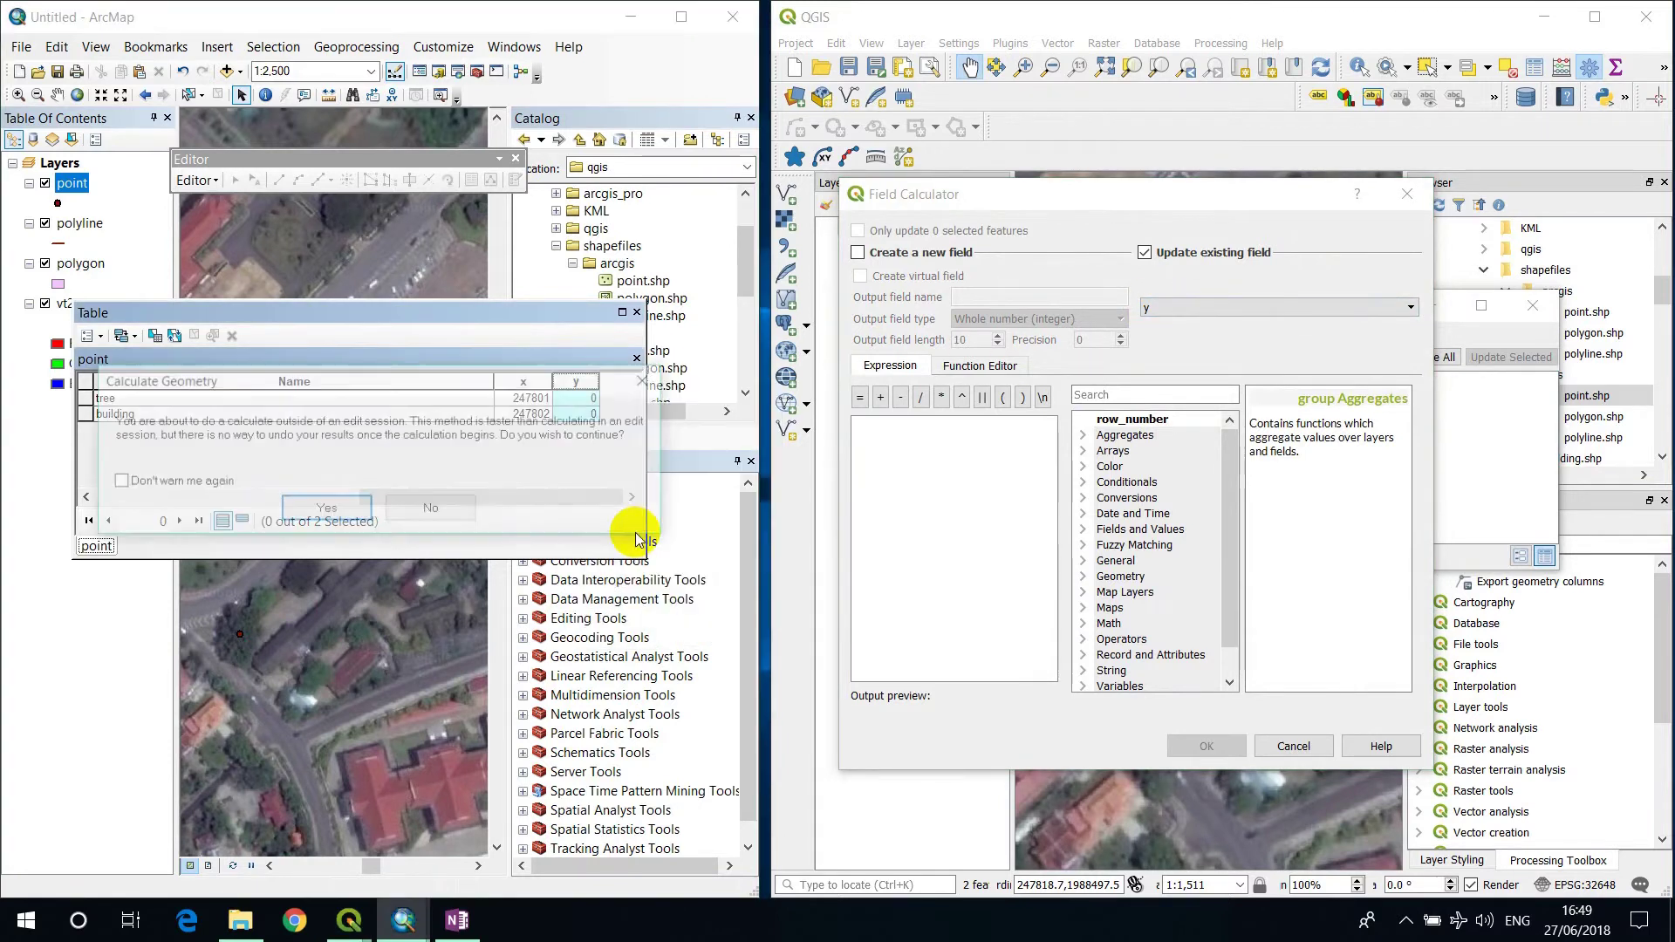
{"action": "left_click", "coordinate": [330, 506]}
{"action": "left_click", "coordinate": [346, 344]}
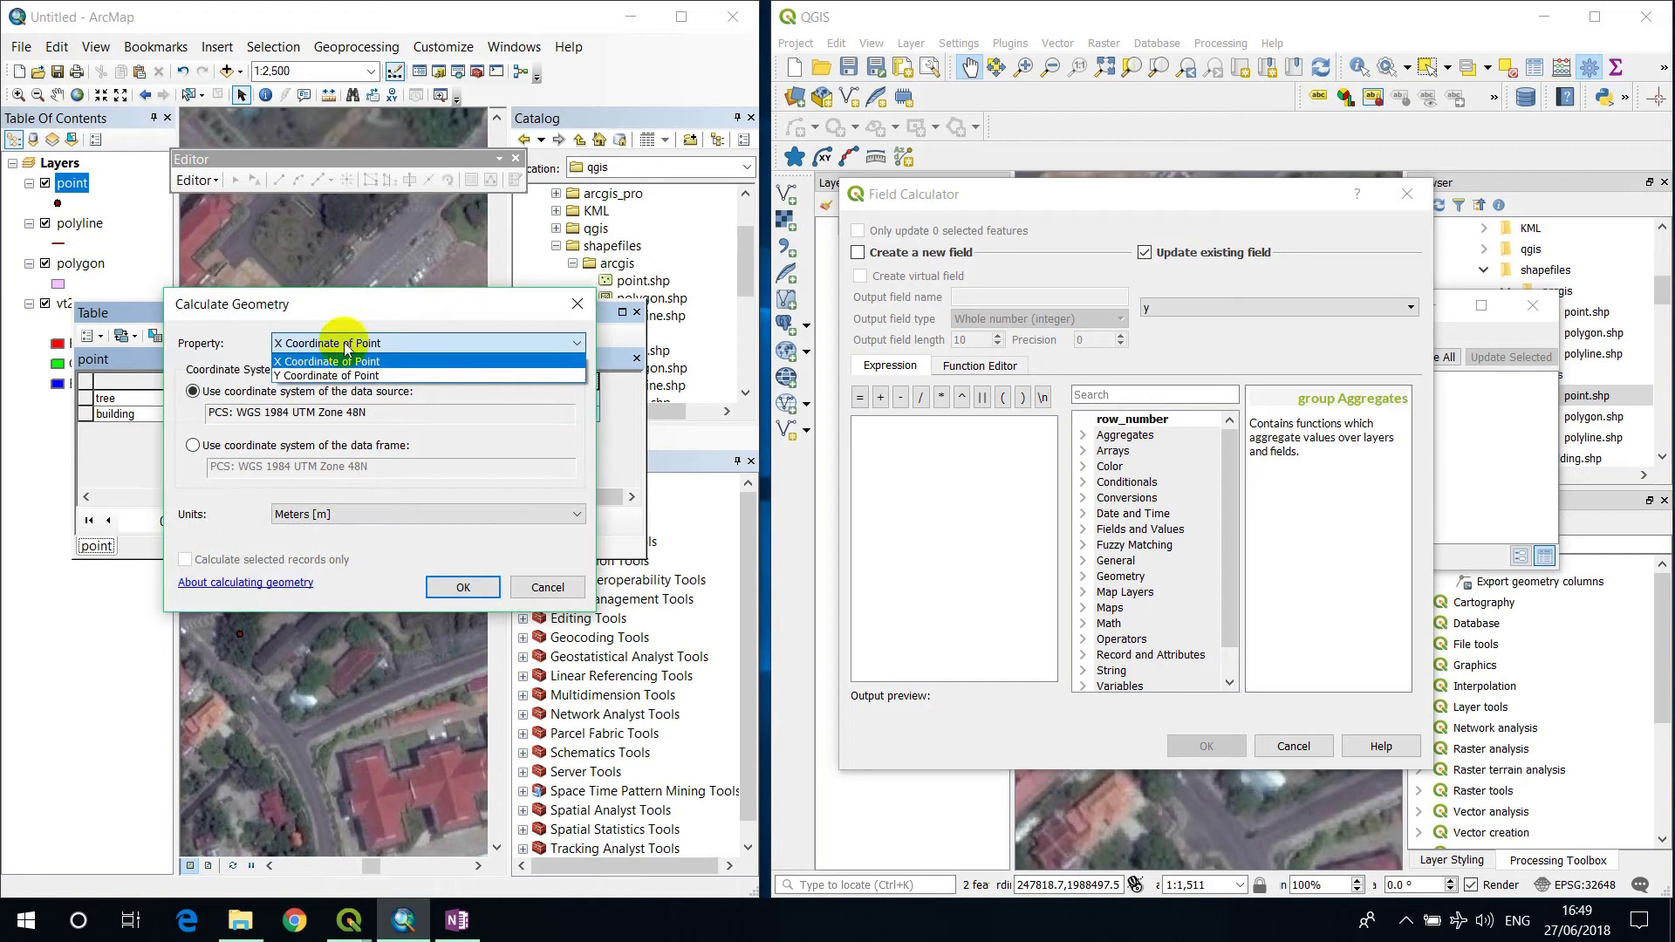
{"action": "left_click", "coordinate": [327, 375]}
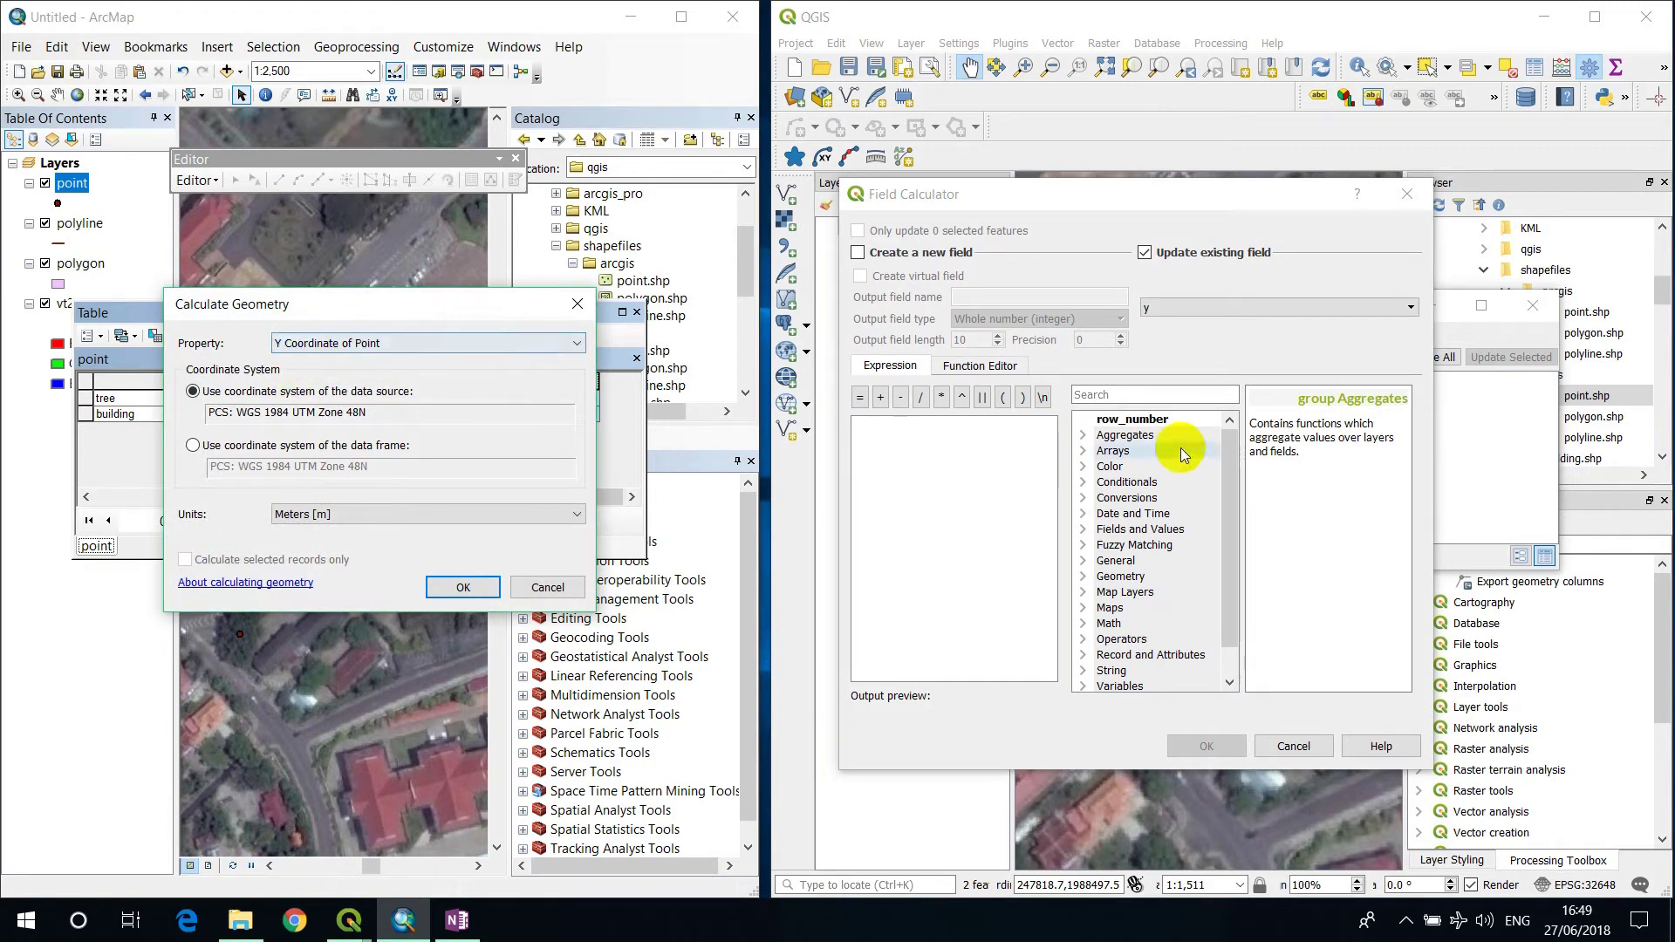
- Find the $y function in the QGIS Field Calculator, insert it as the expression and calculate the y field
{"action": "left_click", "coordinate": [1099, 395]}
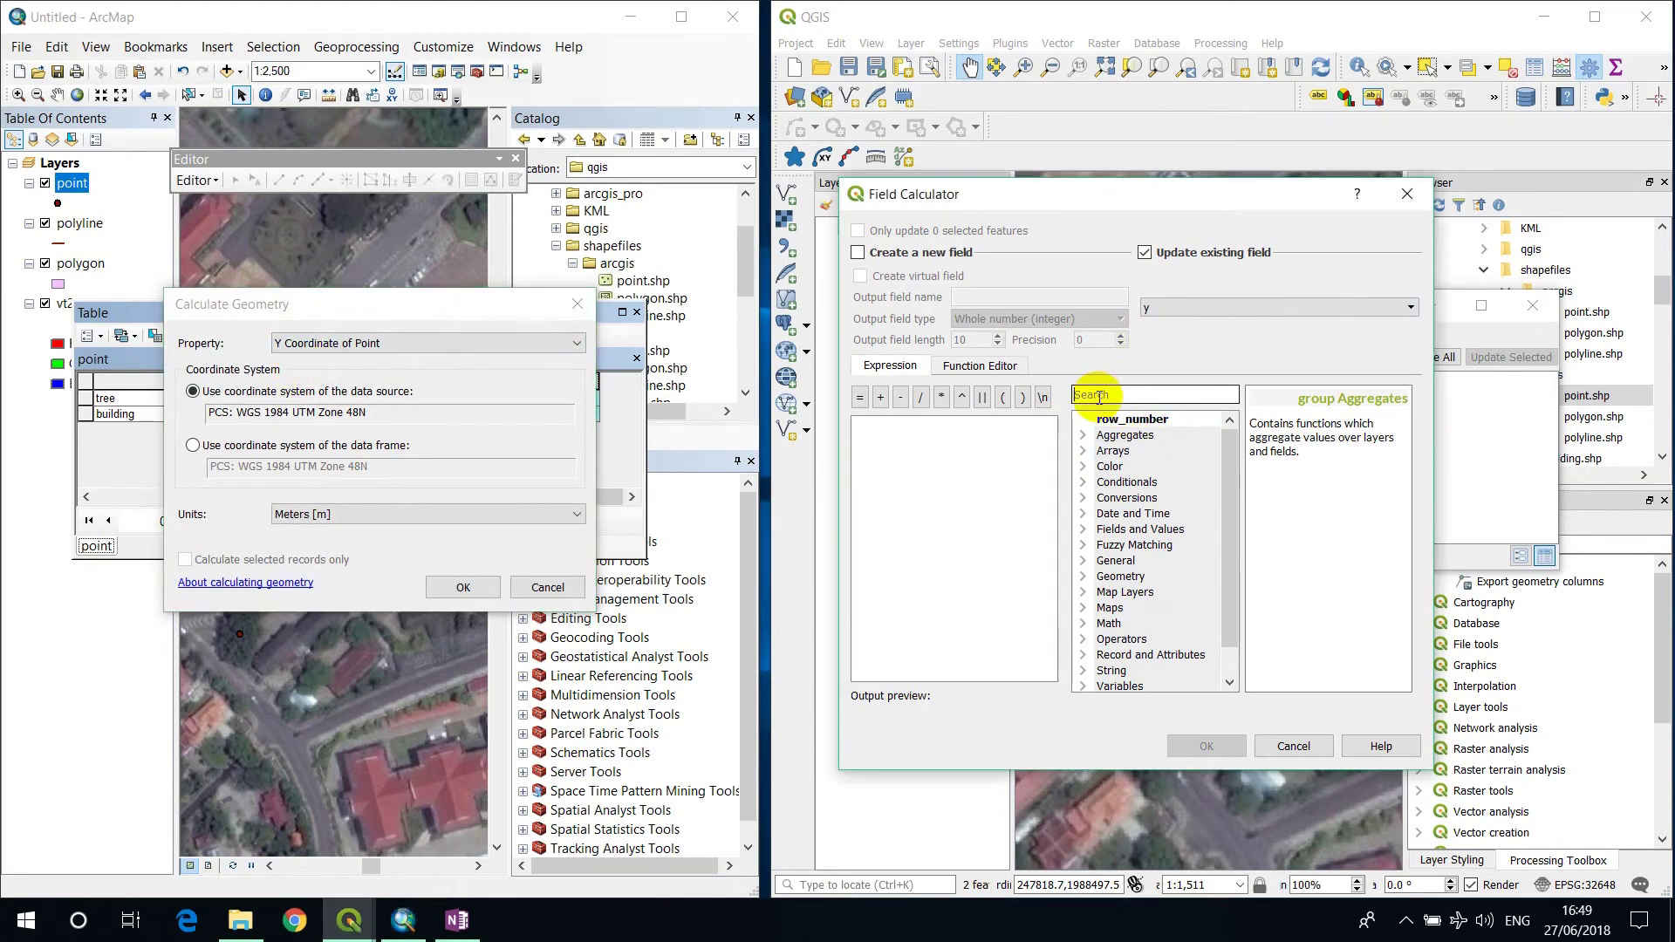
{"action": "type", "text": "y"}
{"action": "scroll", "coordinate": [1152, 524], "scroll_direction": "down", "scroll_amount": 8}
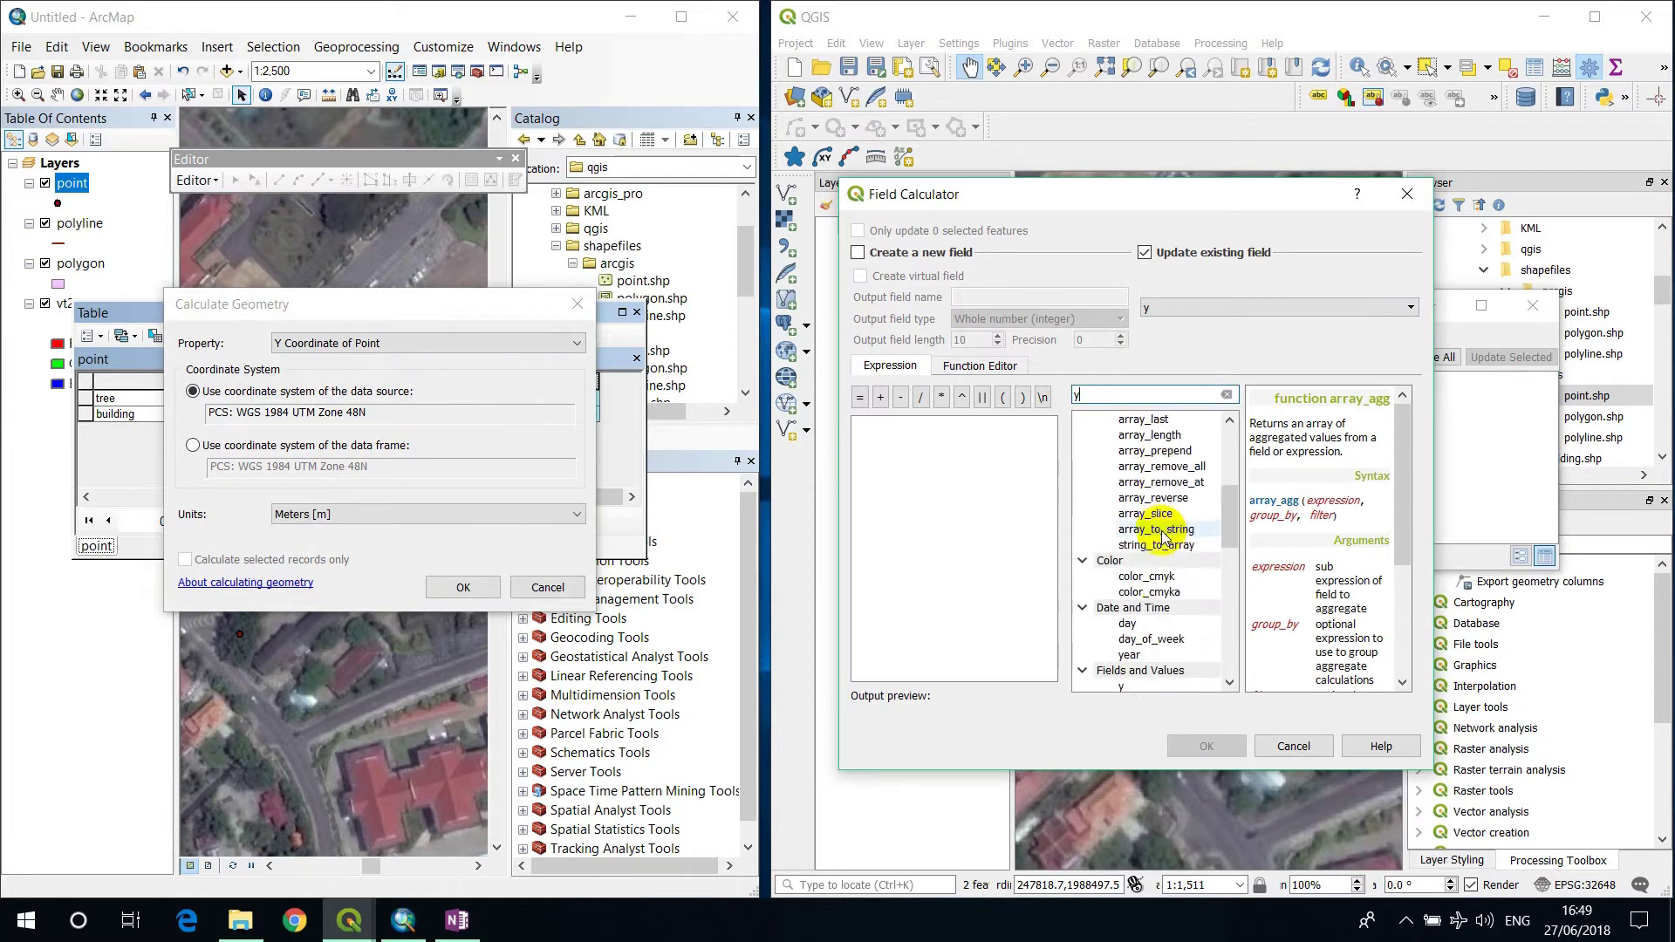
{"action": "scroll", "coordinate": [1162, 538], "scroll_direction": "down", "scroll_amount": 5}
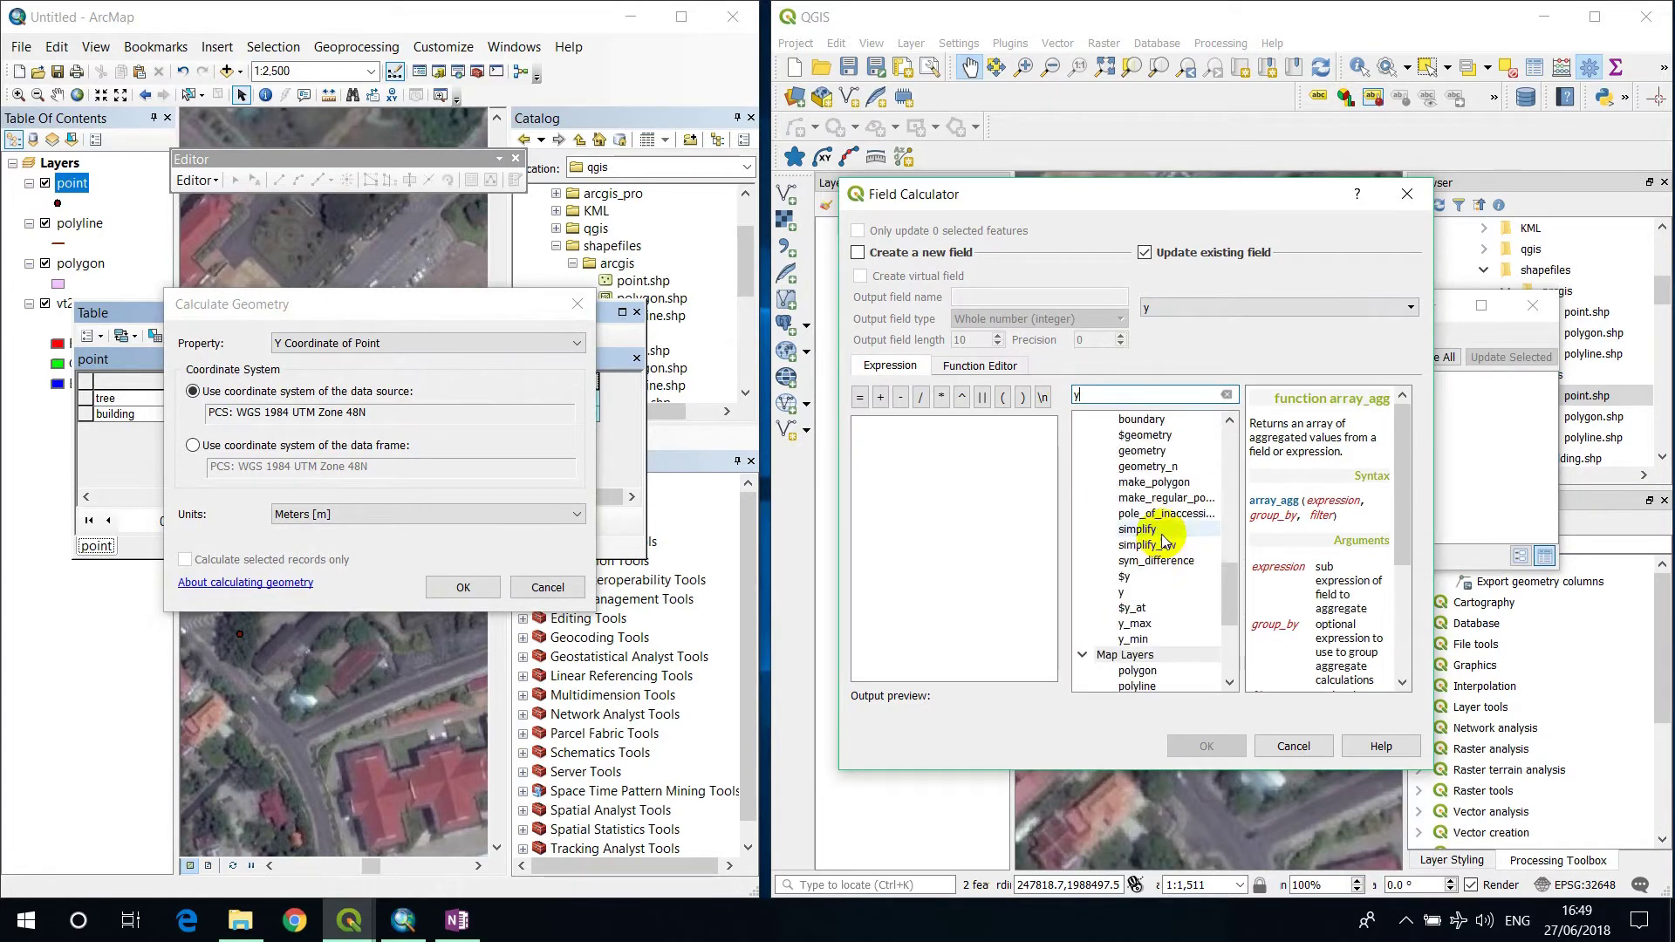
{"action": "left_click", "coordinate": [1125, 579]}
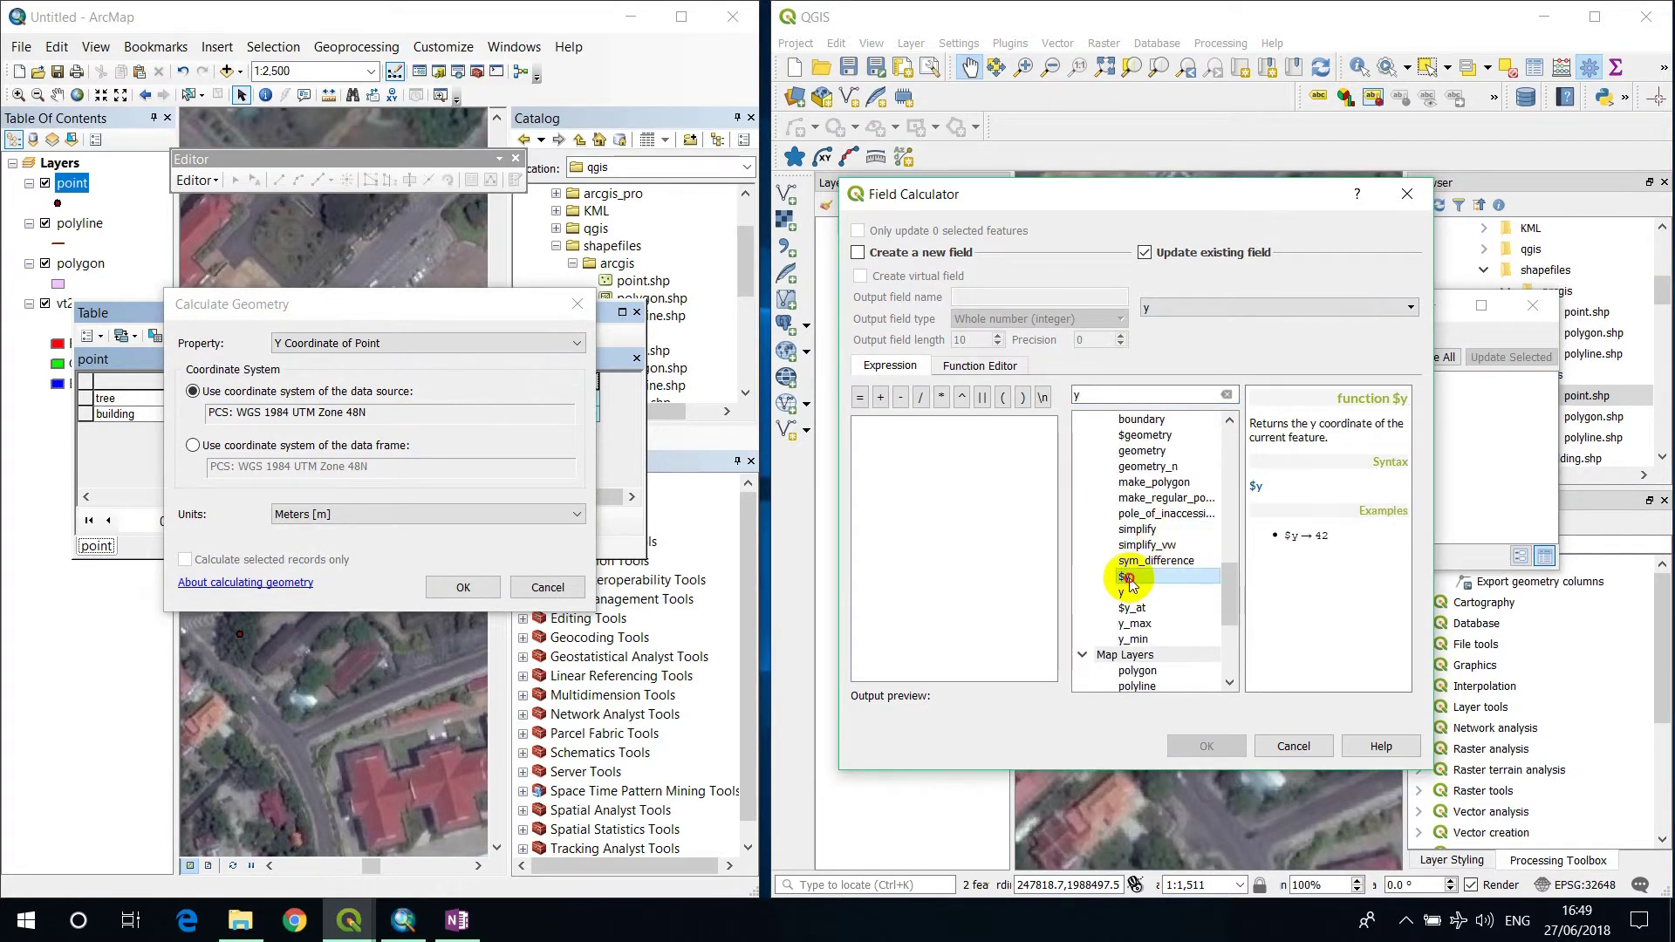
{"action": "double_click", "coordinate": [1127, 578]}
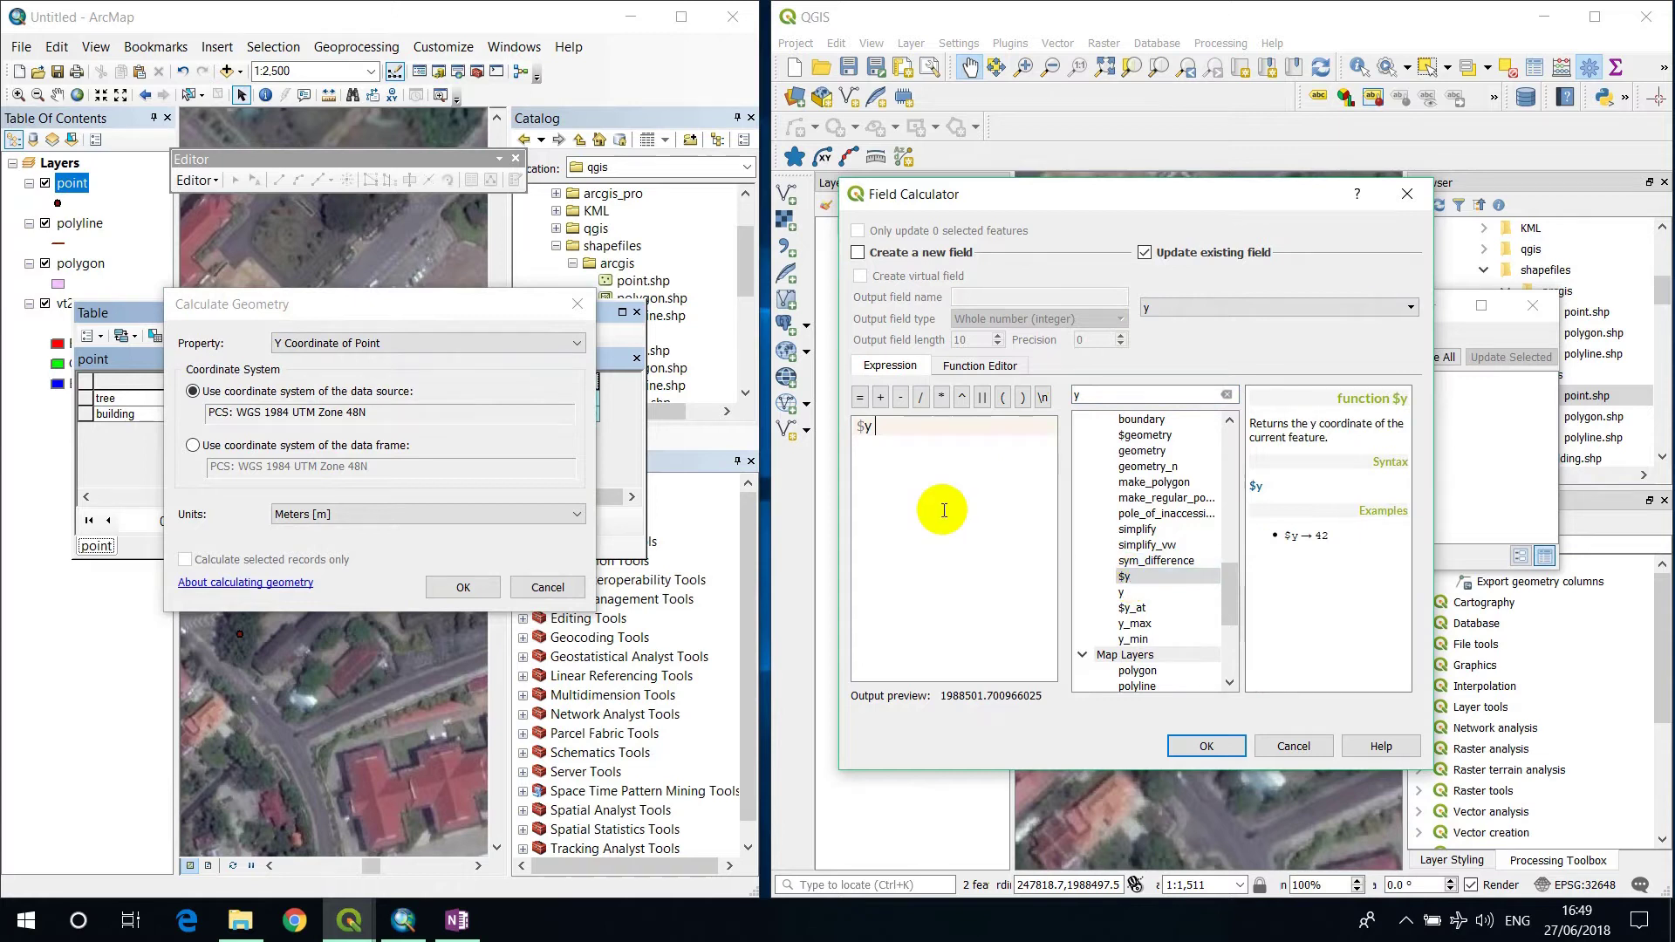
{"action": "left_click", "coordinate": [1192, 746]}
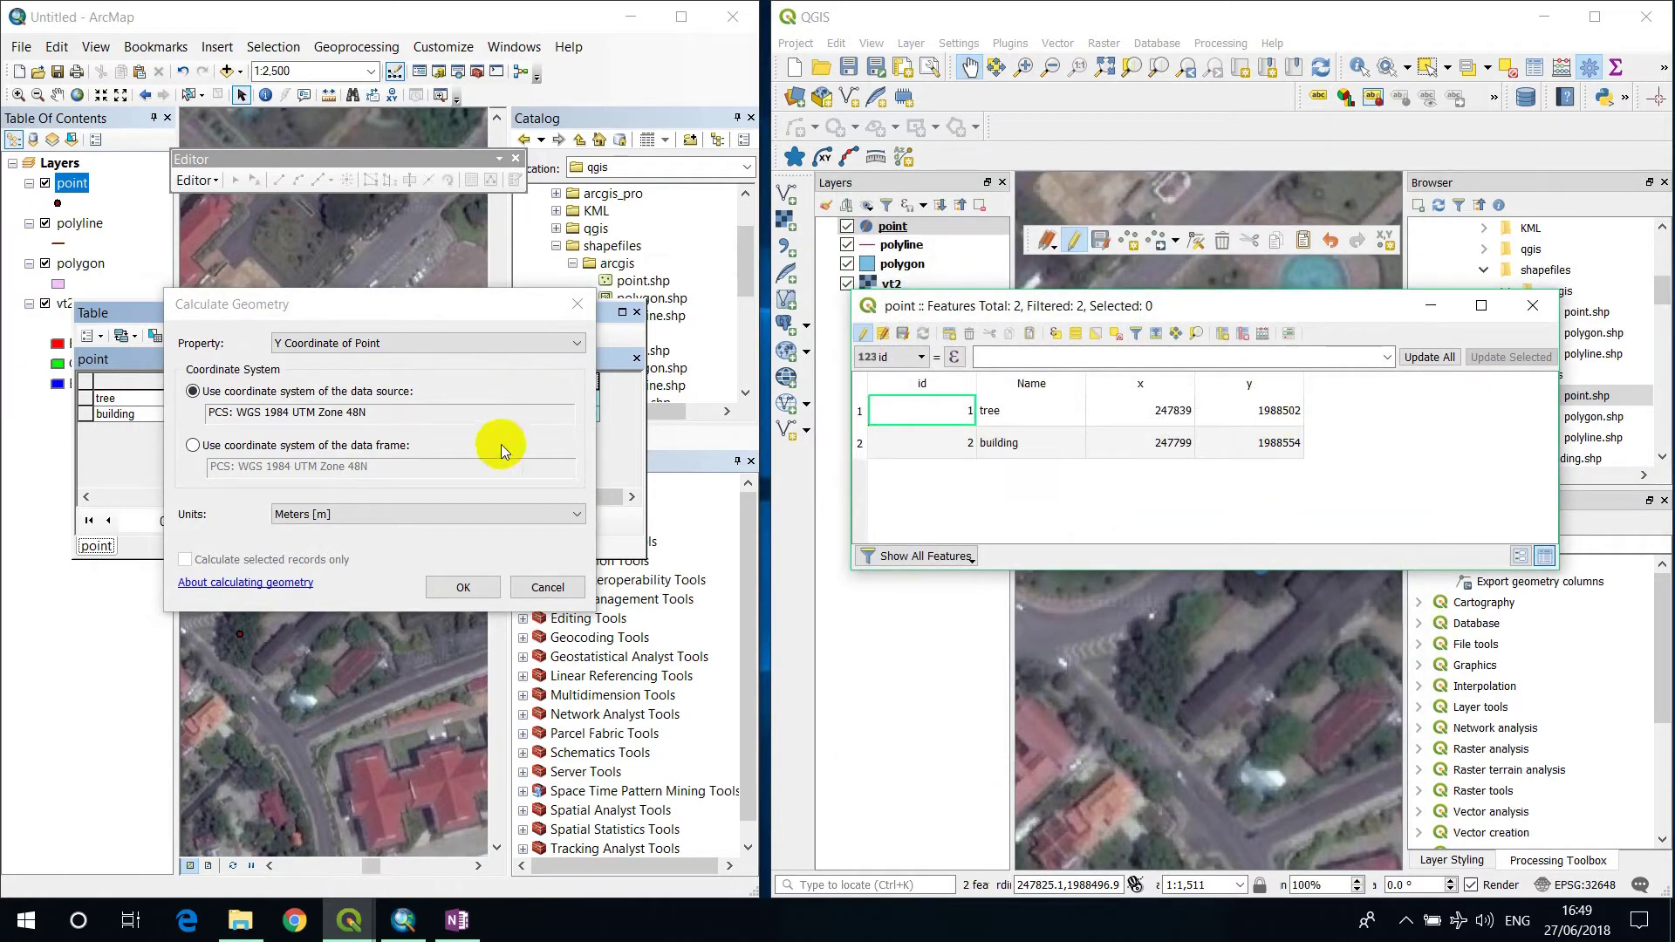
- Run the y coordinate calculation in ArcMap and close the point attribute tables in both ArcMap and QGIS
{"action": "left_click", "coordinate": [454, 586]}
{"action": "left_click", "coordinate": [350, 505]}
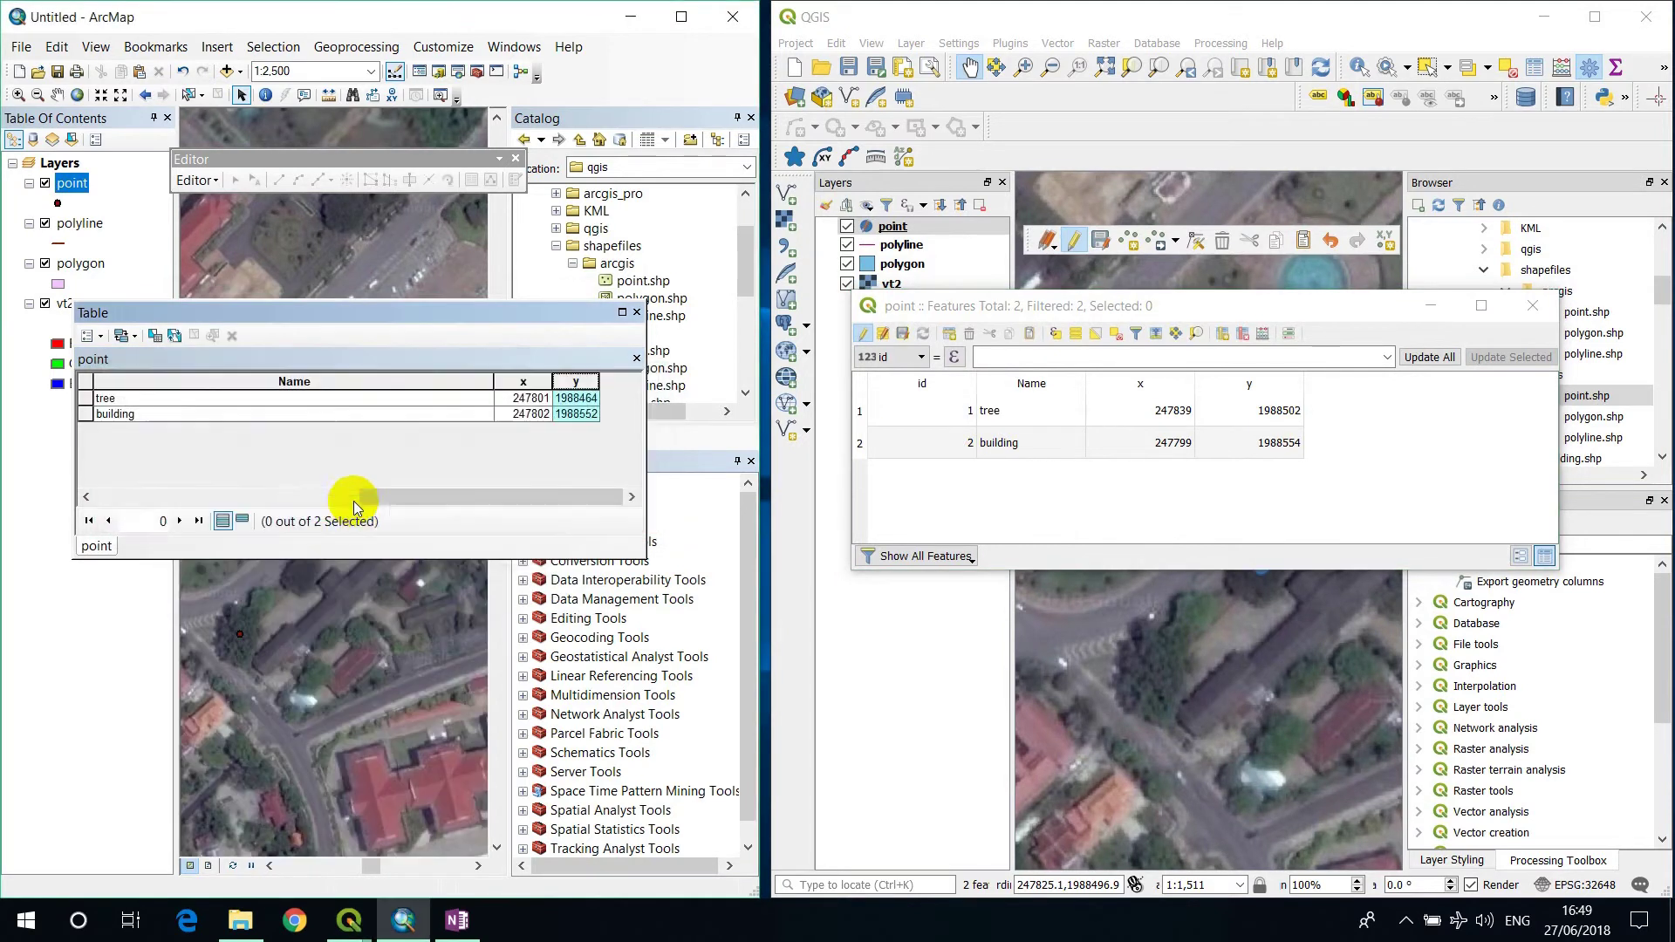
{"action": "left_click", "coordinate": [638, 314]}
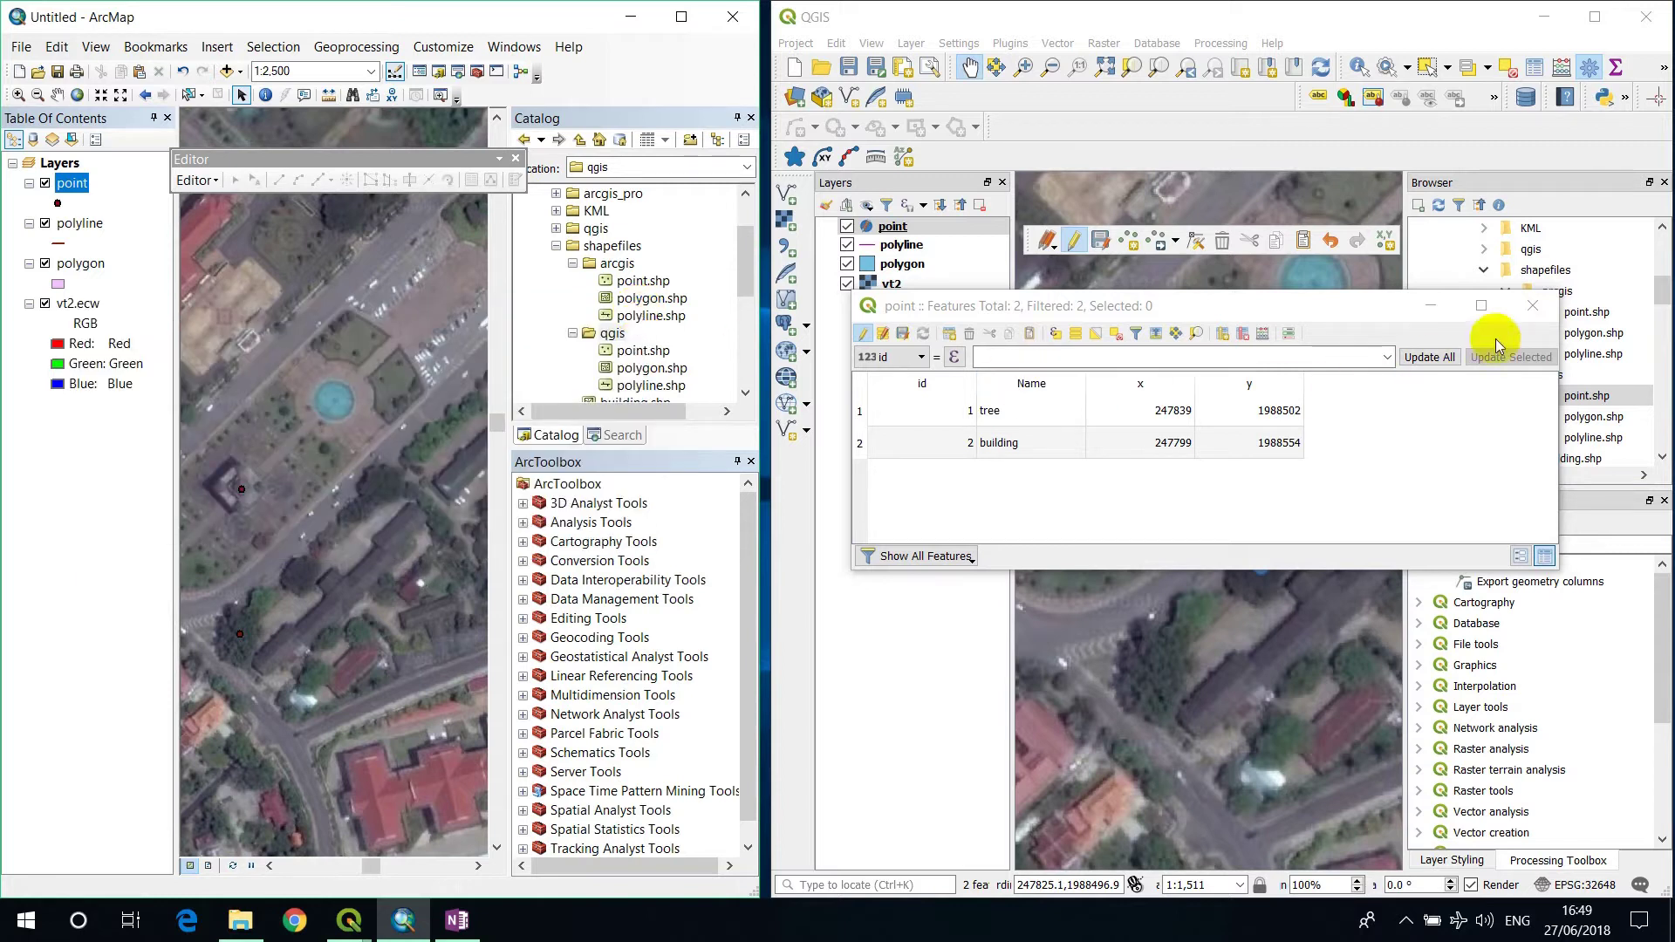
{"action": "left_click", "coordinate": [1532, 307]}
- Switch to OneNote, tick off the third checklist item, highlight the fourth item and return to the GIS programs
{"action": "left_click", "coordinate": [458, 920]}
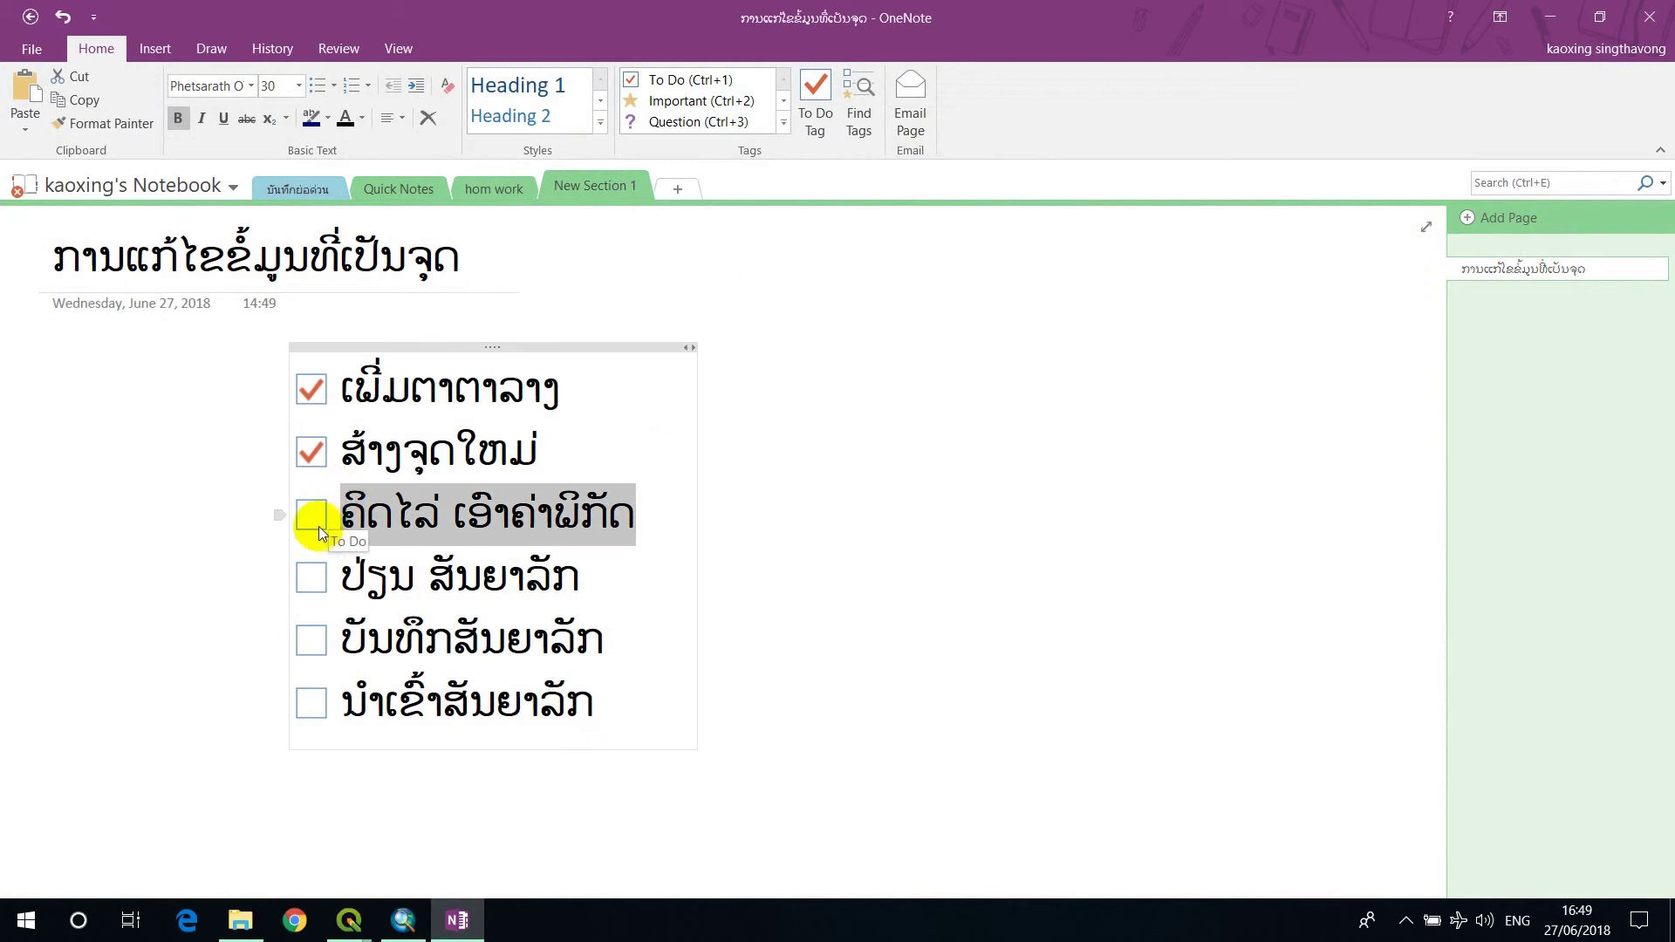
{"action": "left_click_drag", "start_coordinate": [598, 578], "coordinate": [330, 578]}
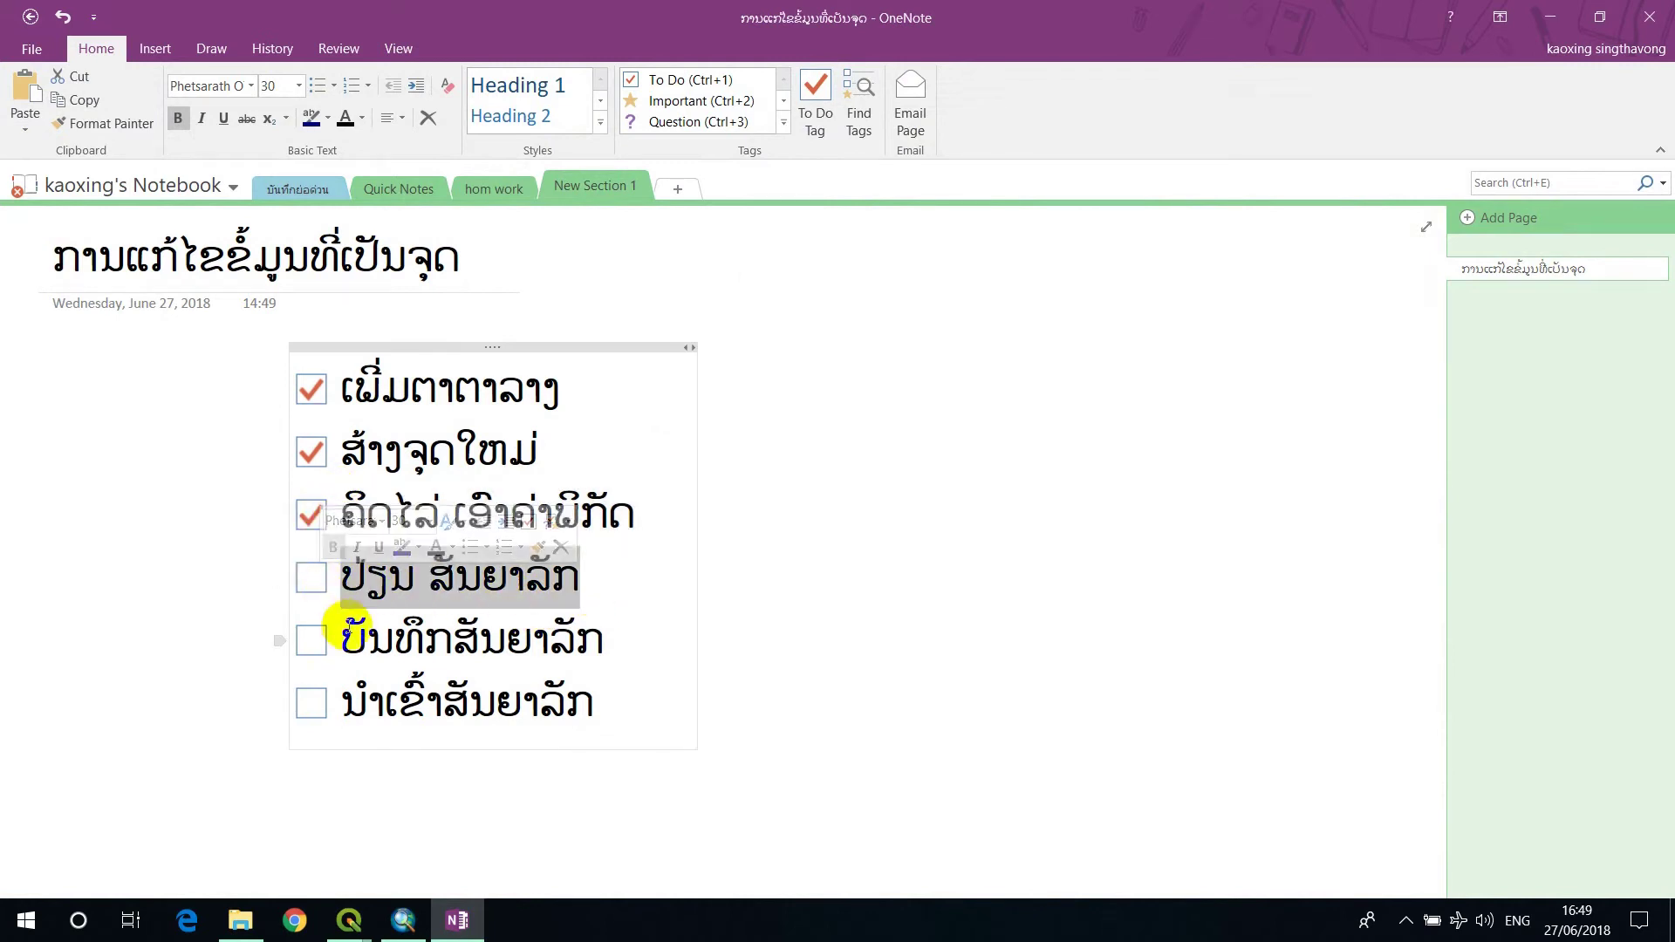
{"action": "left_click", "coordinate": [1552, 15]}
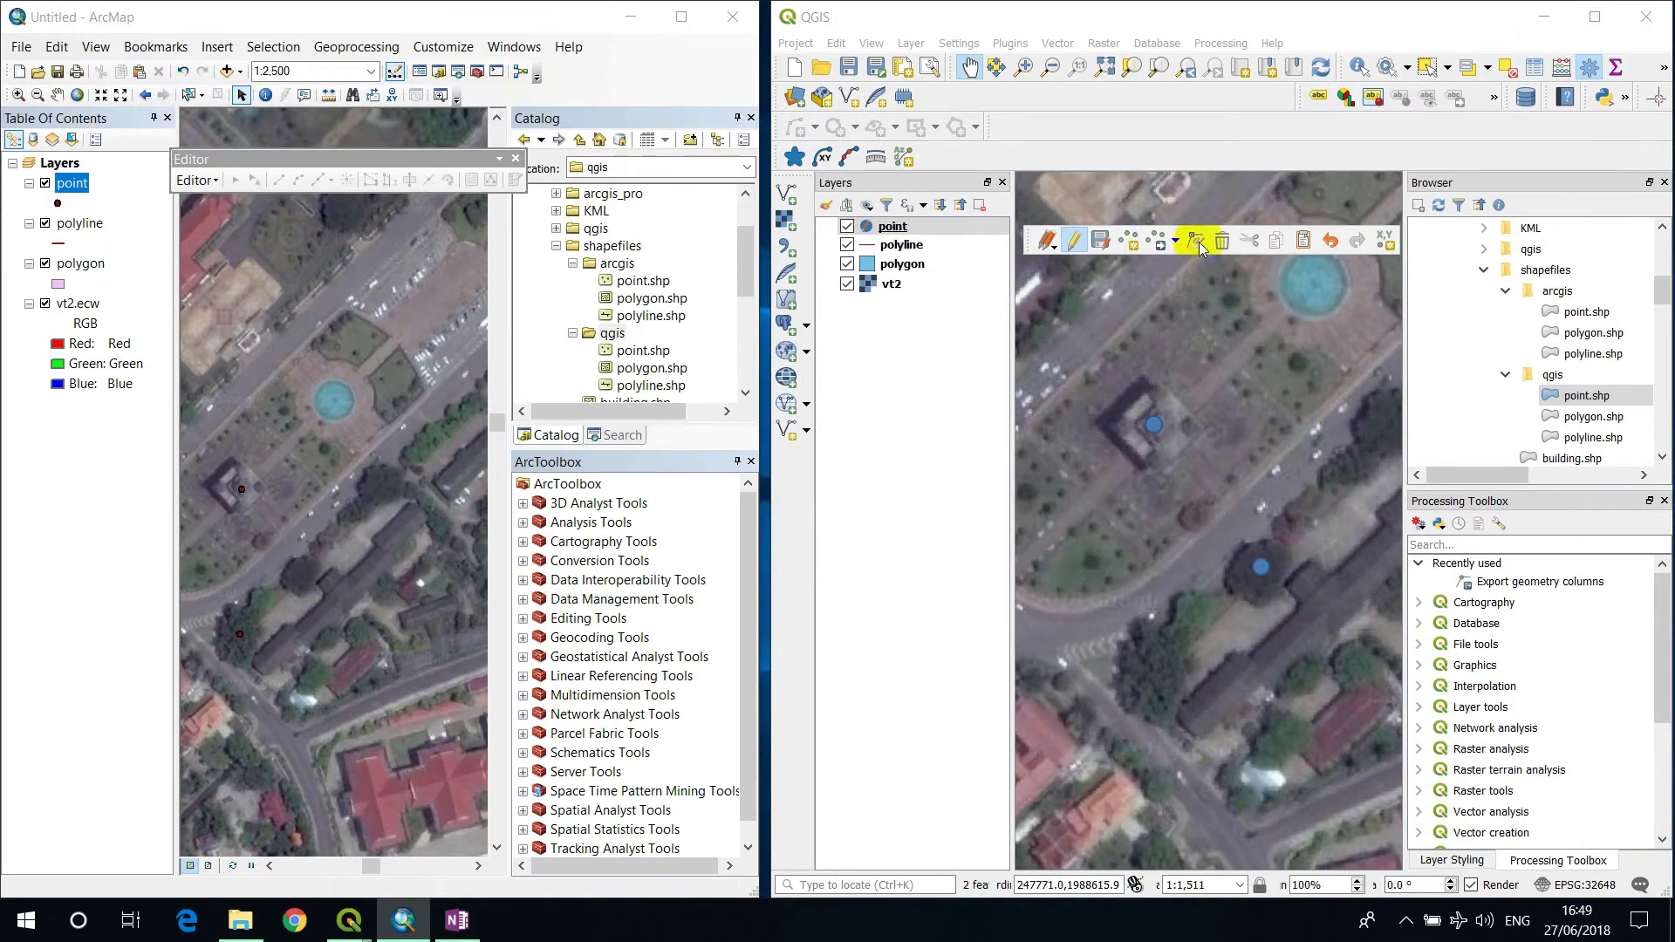
- Dock the floating editing toolbars in QGIS and ArcMap, and open the Symbol Selector for ArcMap's point layer
{"action": "left_click_drag", "start_coordinate": [1025, 242], "coordinate": [977, 139]}
{"action": "left_click_drag", "start_coordinate": [247, 161], "coordinate": [484, 96]}
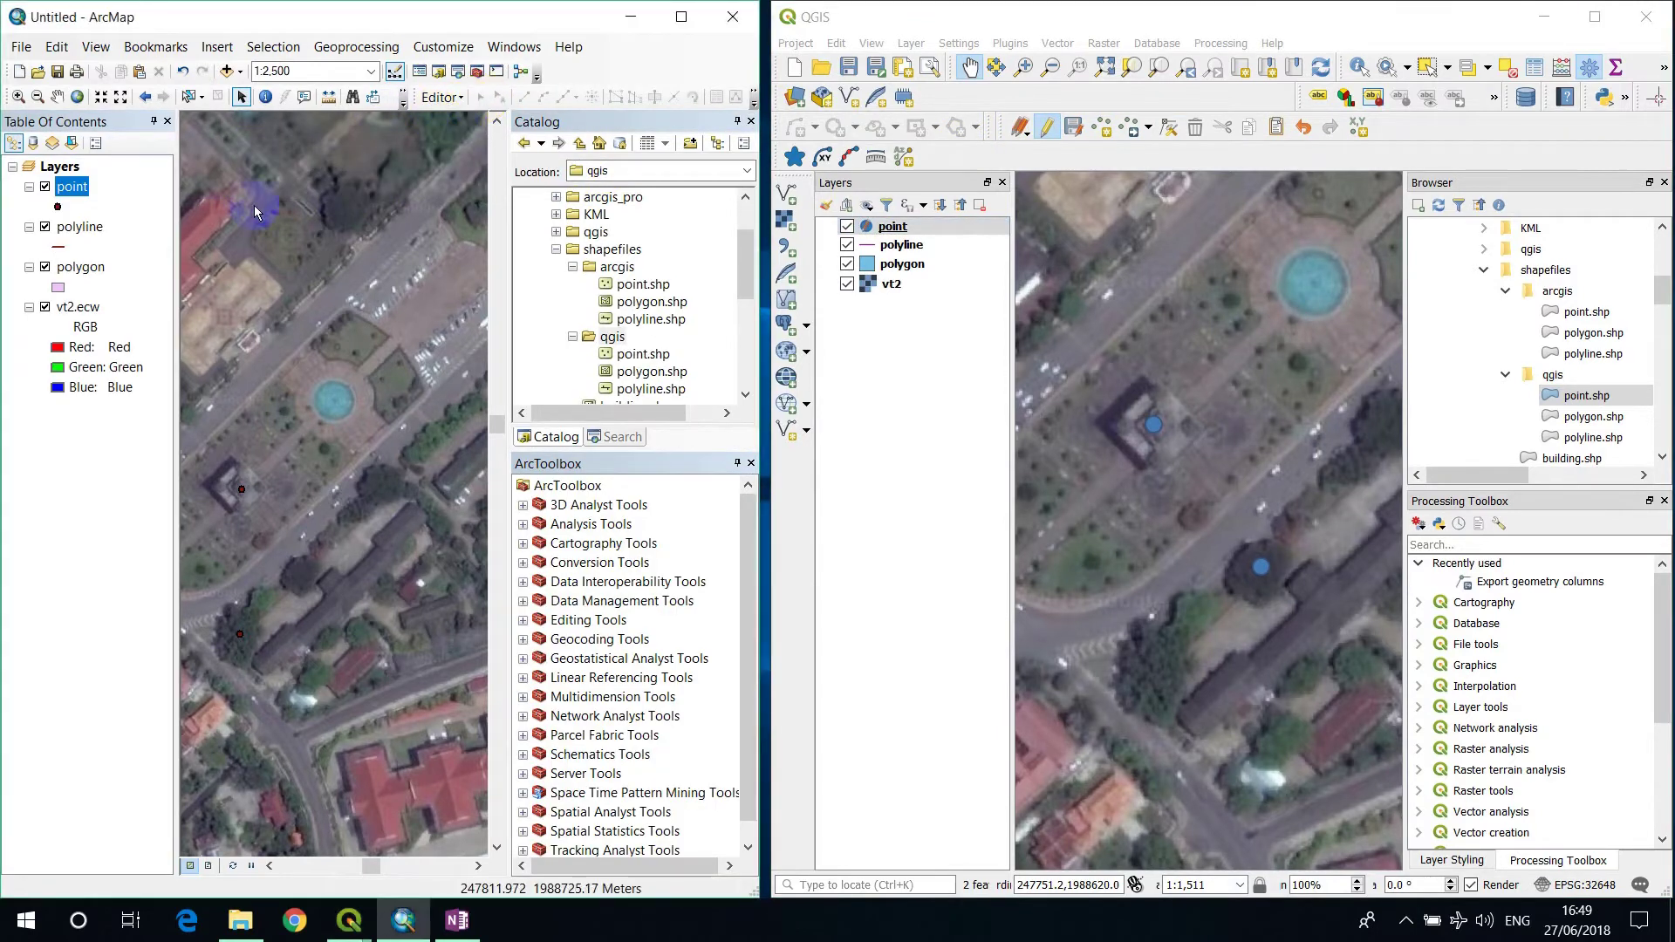
{"action": "left_click", "coordinate": [58, 206]}
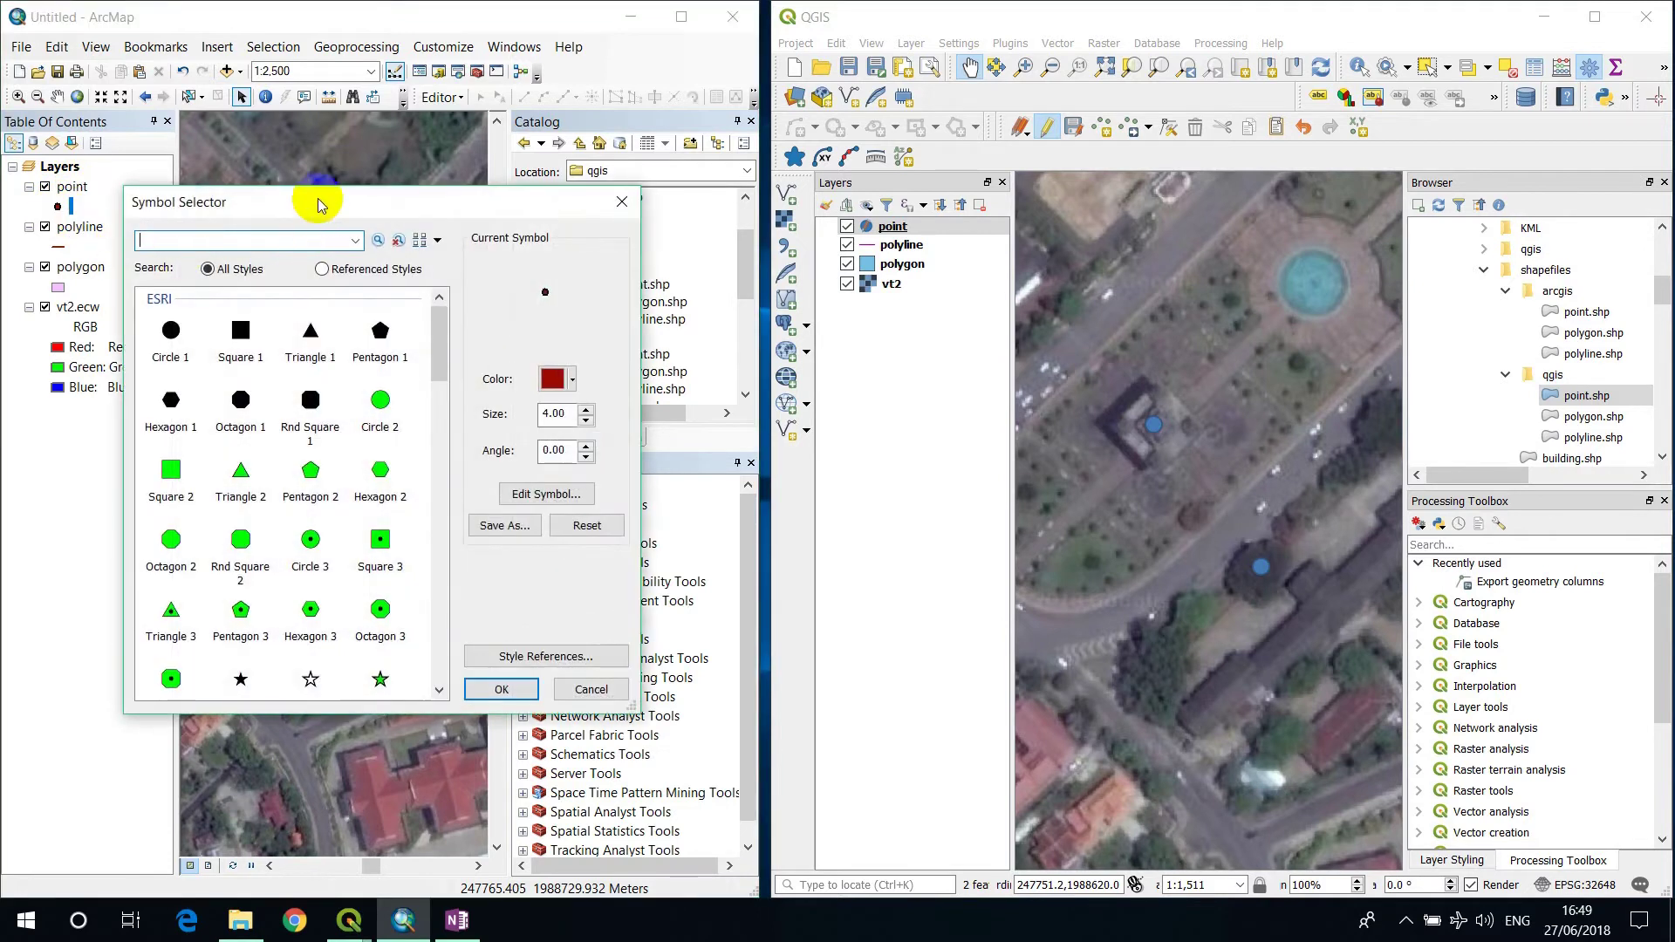
{"action": "left_click_drag", "start_coordinate": [316, 199], "coordinate": [280, 185]}
- Turn off editing for the QGIS point layer and save its changes
{"action": "left_click", "coordinate": [894, 227]}
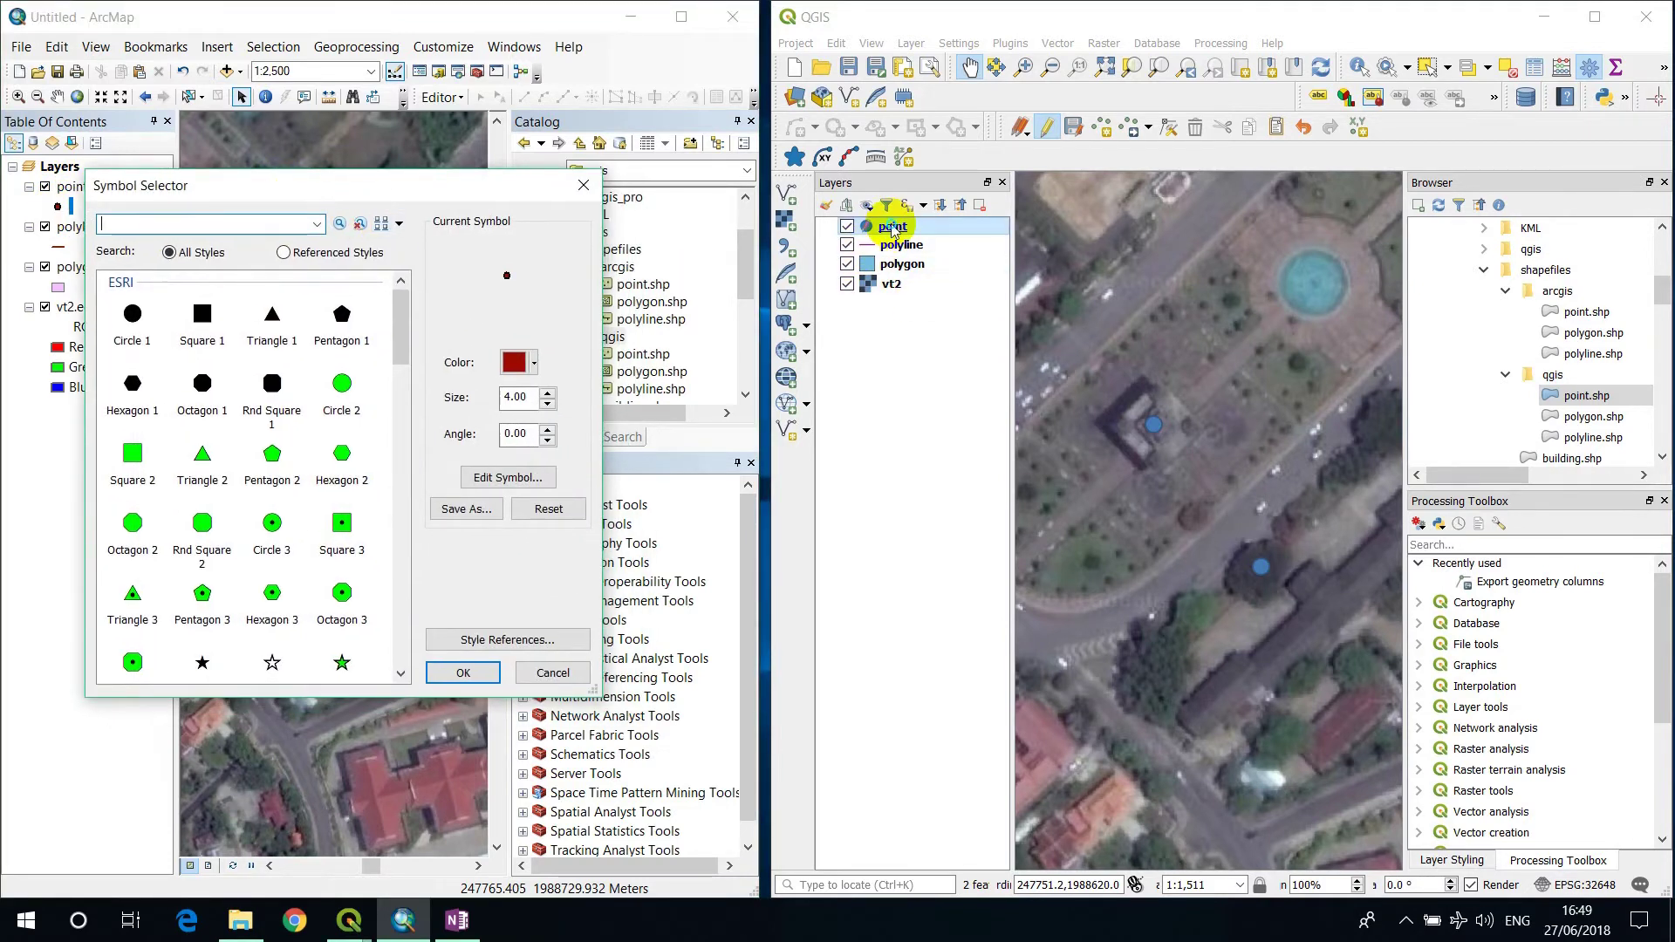
{"action": "right_click", "coordinate": [893, 228]}
{"action": "left_click", "coordinate": [953, 442]}
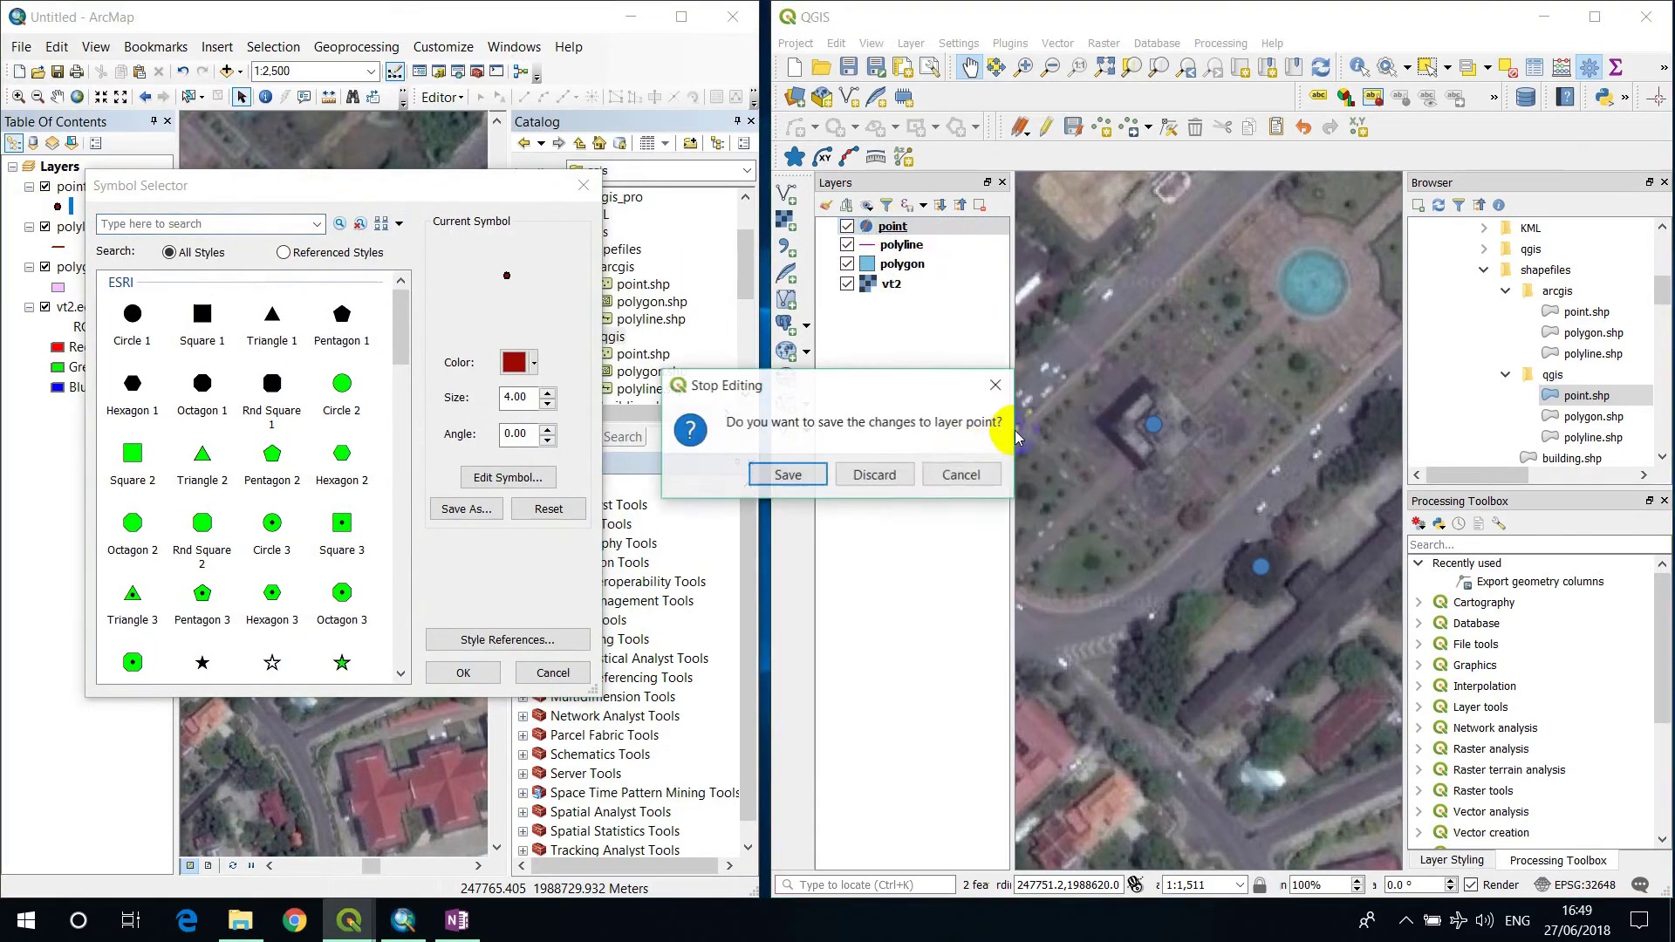
{"action": "left_click", "coordinate": [801, 480]}
- Open the QGIS point layer's Symbology properties, and resize and arrange that dialog beside ArcMap's Symbol Selector
{"action": "right_click", "coordinate": [892, 230]}
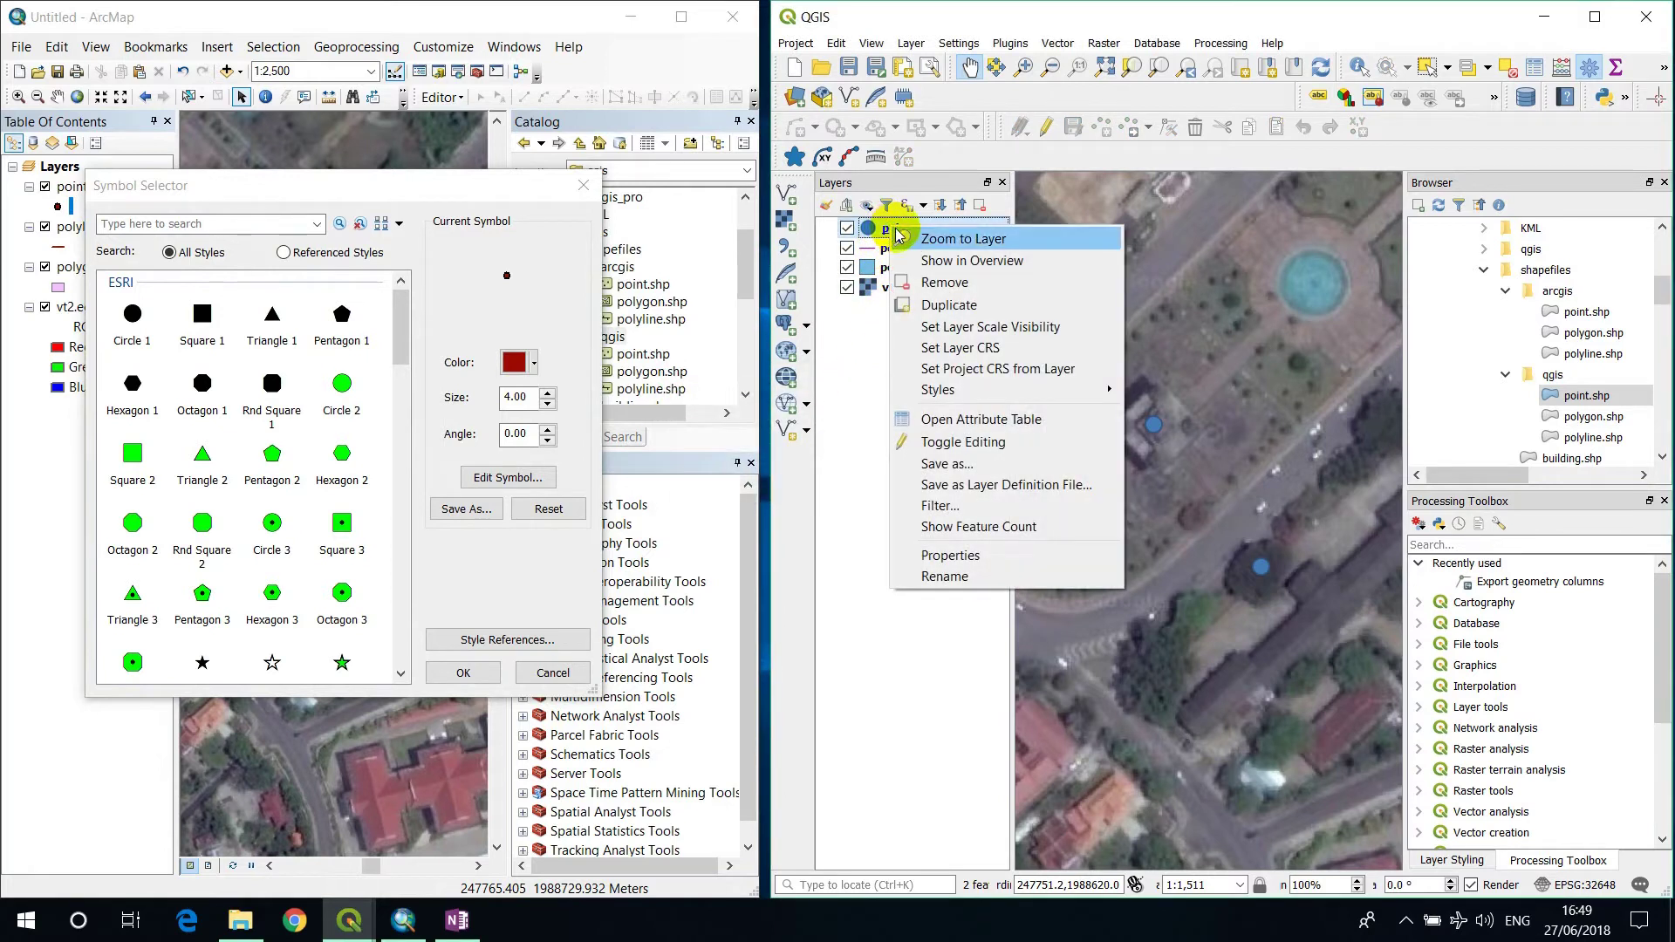
{"action": "left_click", "coordinate": [950, 556]}
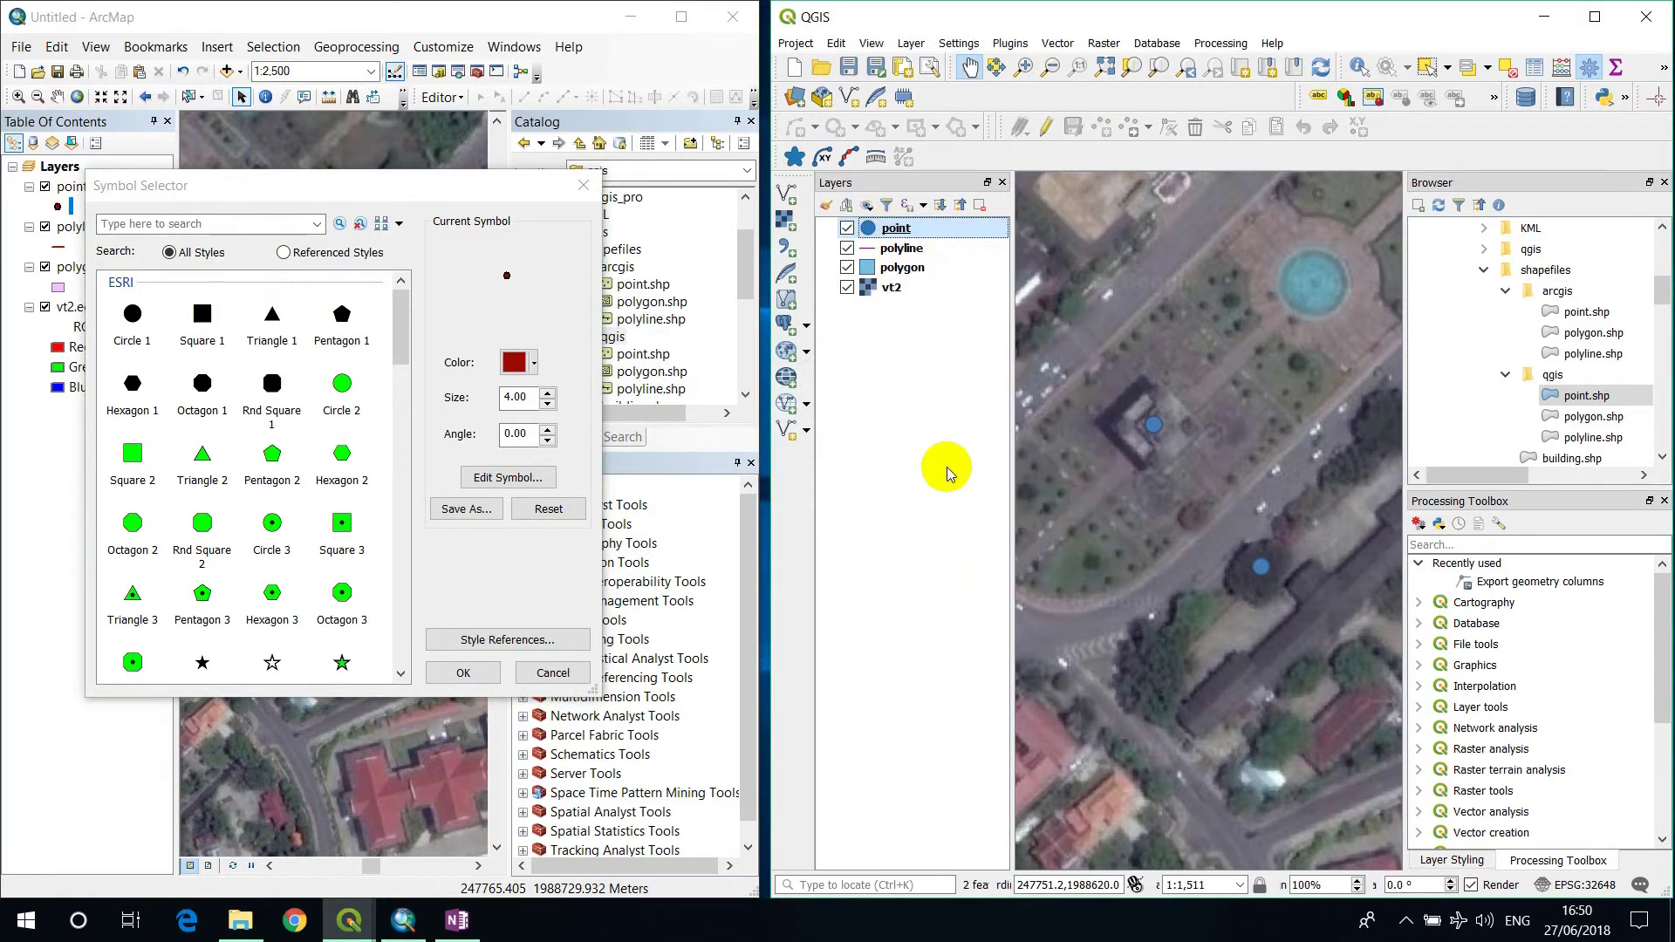
{"action": "left_click_drag", "start_coordinate": [804, 182], "coordinate": [904, 161]}
{"action": "left_click_drag", "start_coordinate": [1487, 299], "coordinate": [1232, 299]}
{"action": "left_click_drag", "start_coordinate": [920, 153], "coordinate": [1259, 199]}
{"action": "left_click_drag", "start_coordinate": [445, 185], "coordinate": [474, 184]}
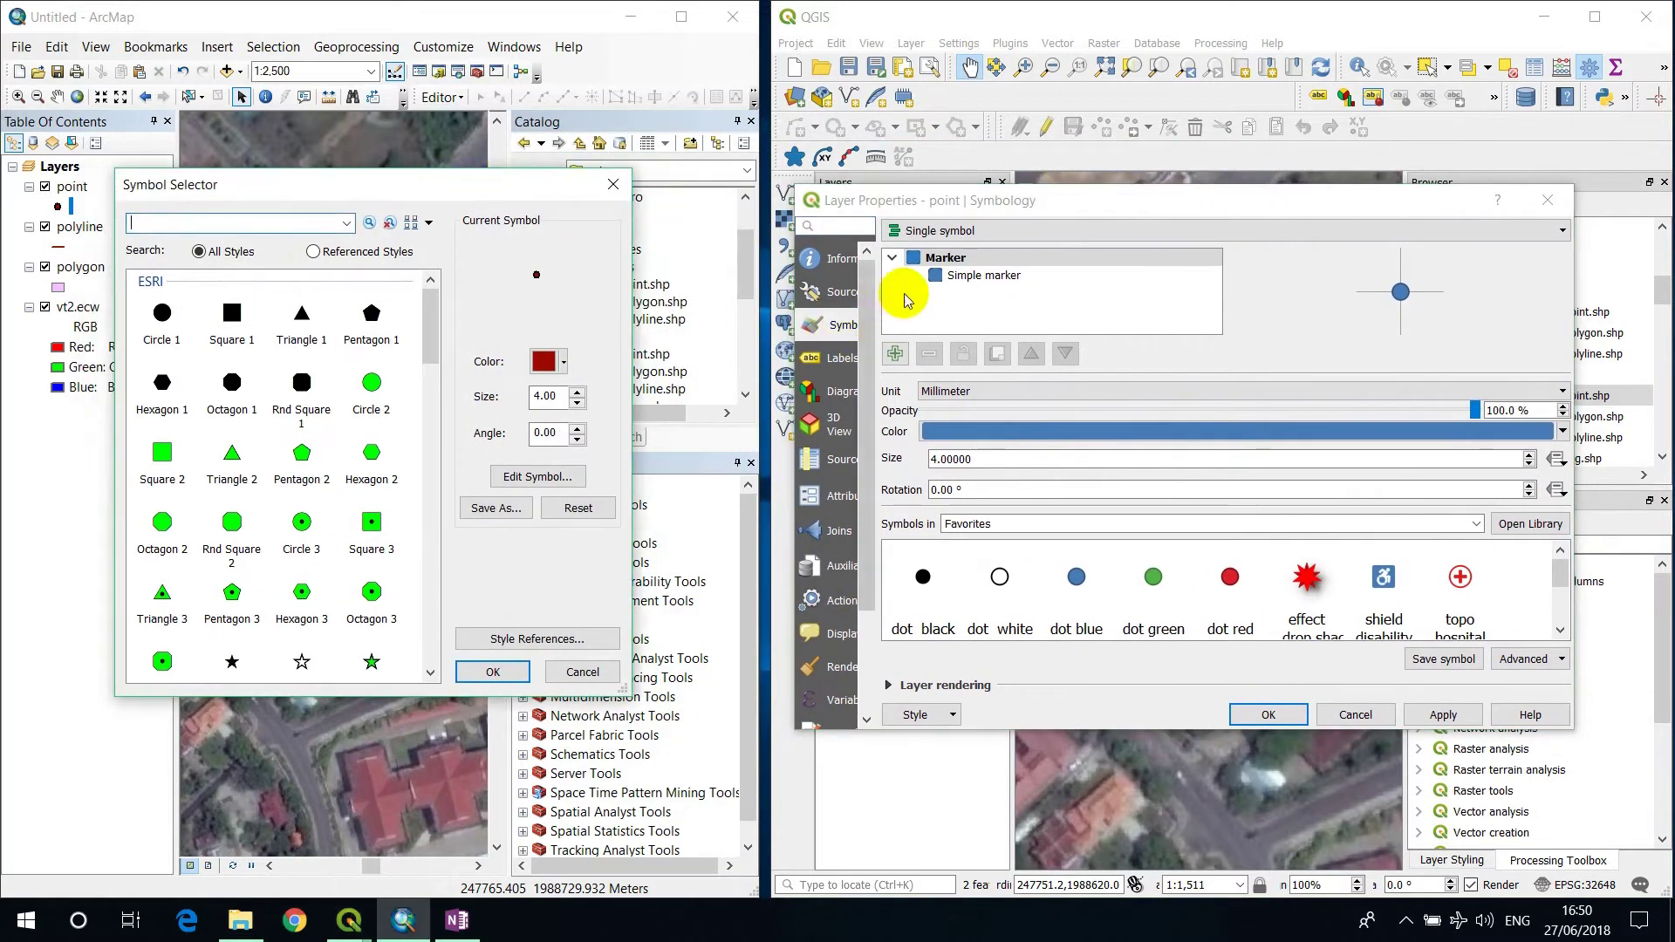
- Change the QGIS point layer's simple marker to the SVG marker symbol layer type
{"action": "left_click", "coordinate": [960, 281]}
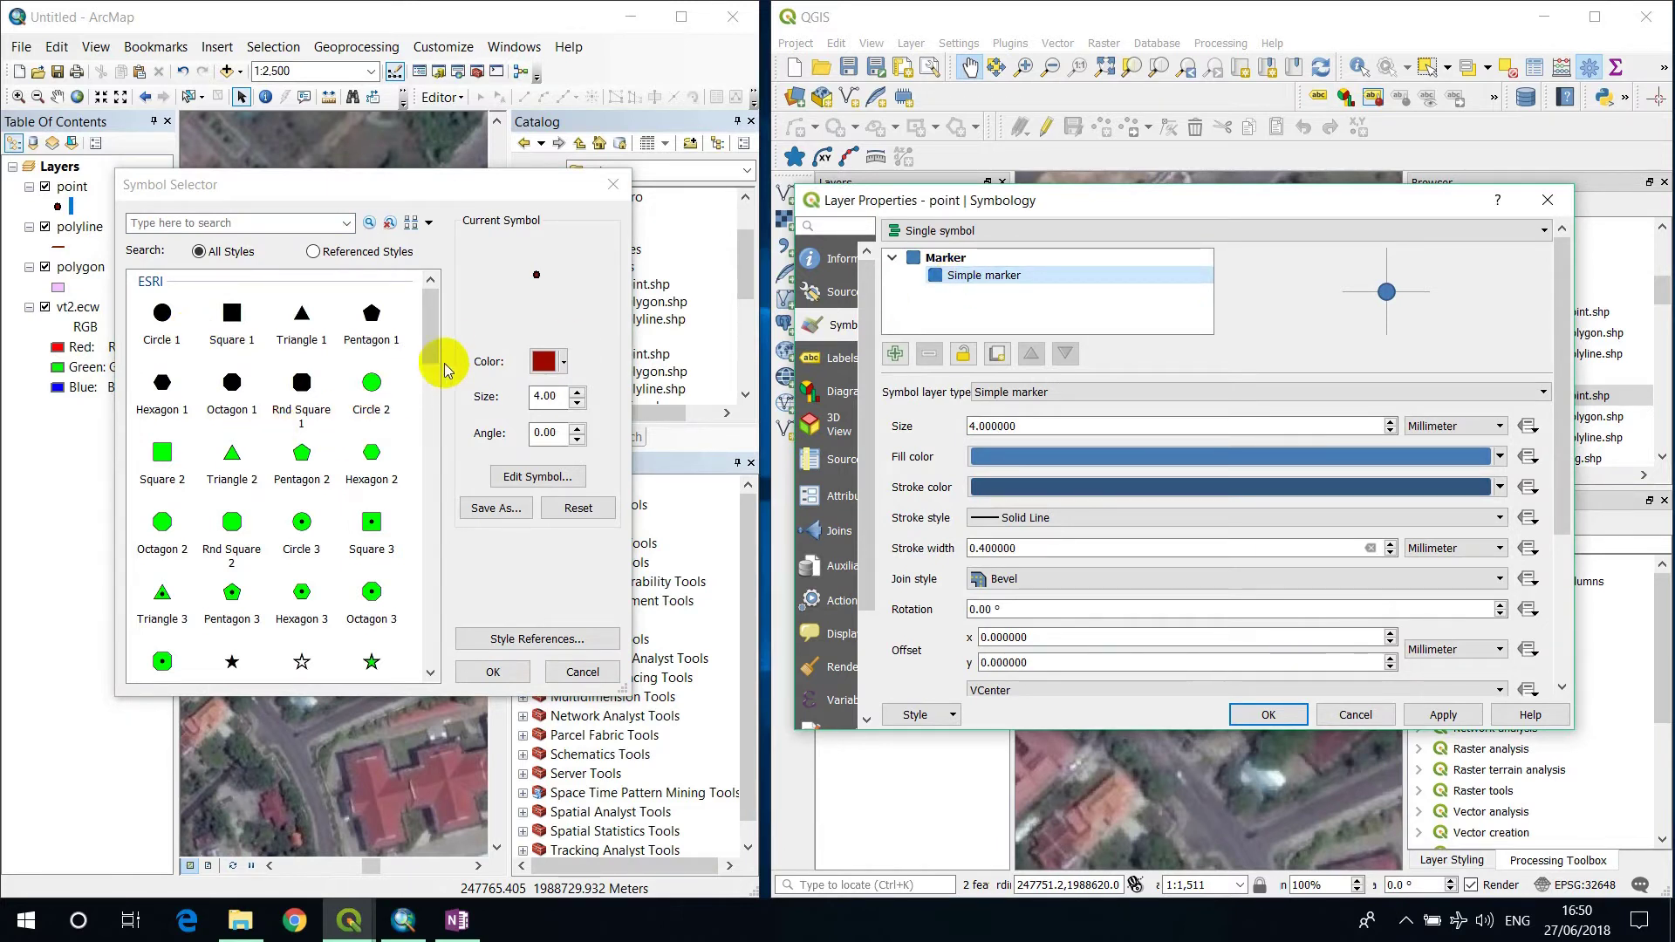
{"action": "mouse_move", "coordinate": [429, 338]}
{"action": "left_mouse_down"}
{"action": "mouse_move", "coordinate": [406, 637]}
{"action": "mouse_move", "coordinate": [419, 496]}
{"action": "left_mouse_up"}
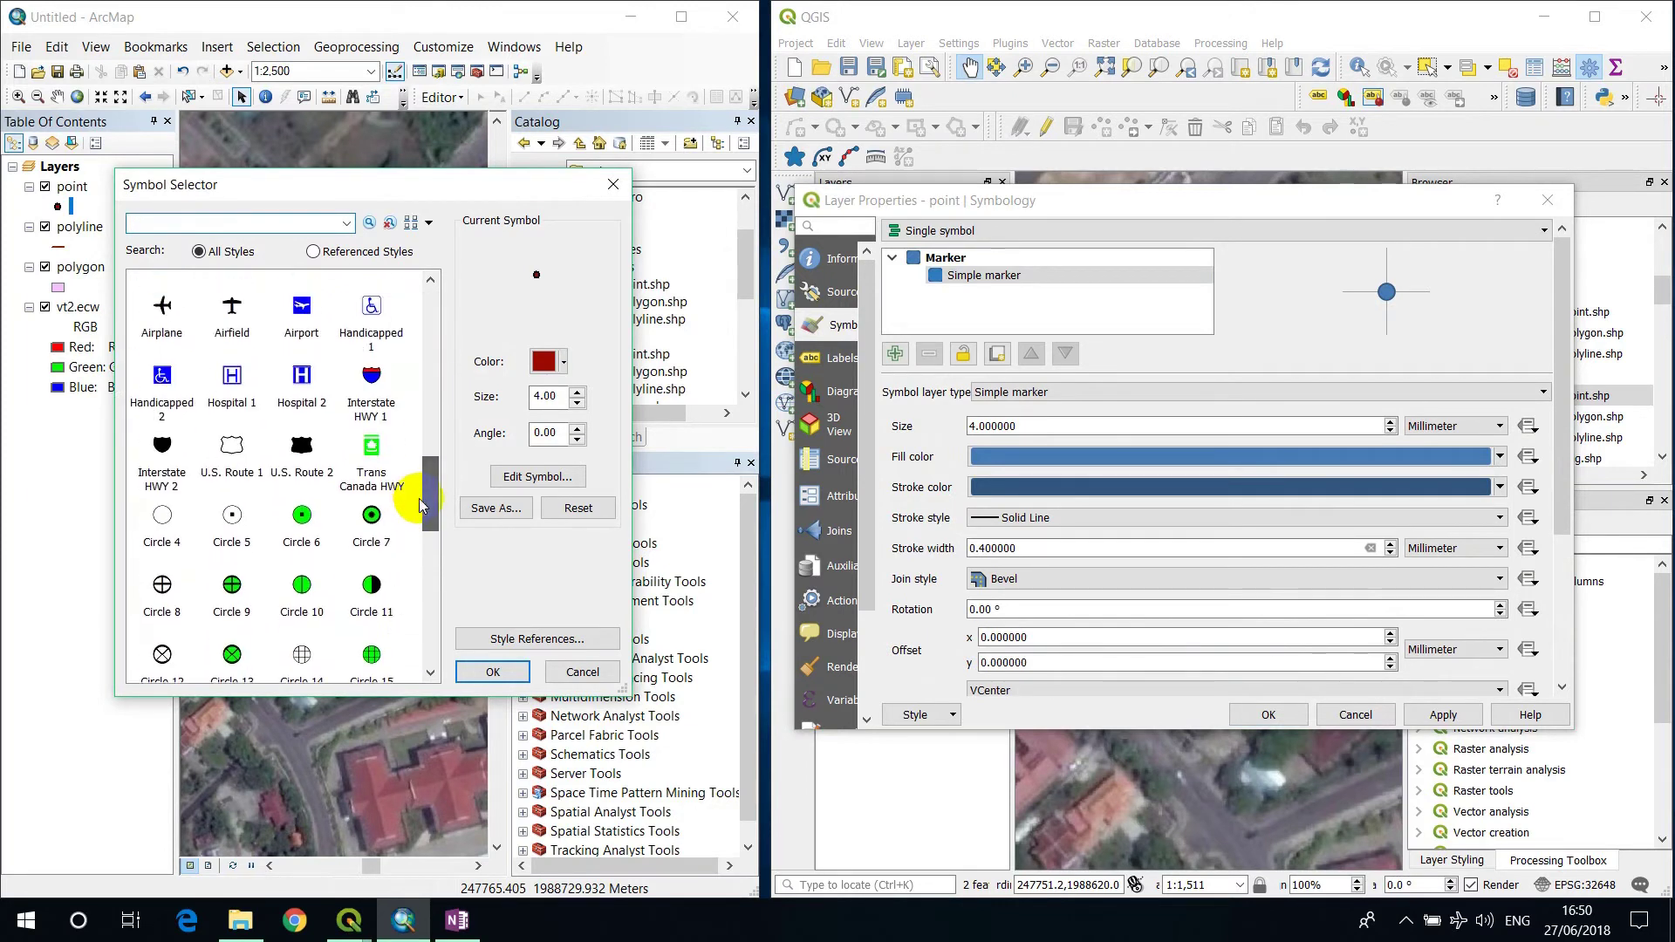
{"action": "left_click", "coordinate": [1022, 393]}
{"action": "left_click", "coordinate": [1005, 478]}
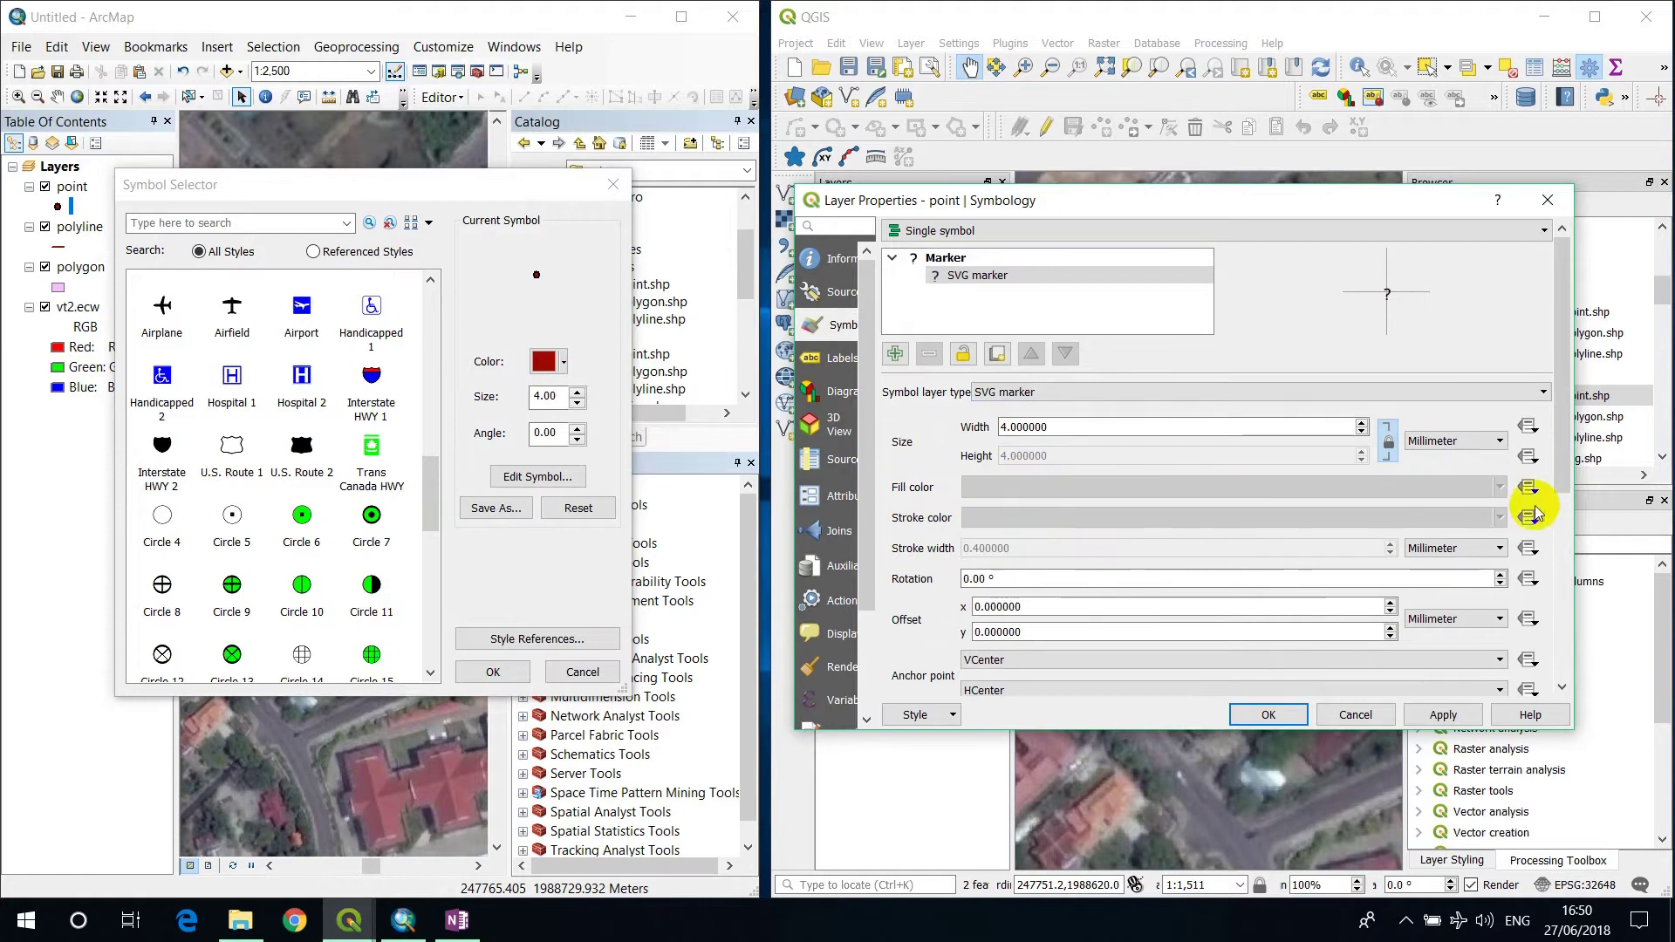
- Examine the QGIS SVG symbol groups, including amenity, components, crosses, emergency, entertainment and food, and the full App Symbols set
{"action": "scroll", "coordinate": [1562, 454], "scroll_direction": "down", "scroll_amount": 5}
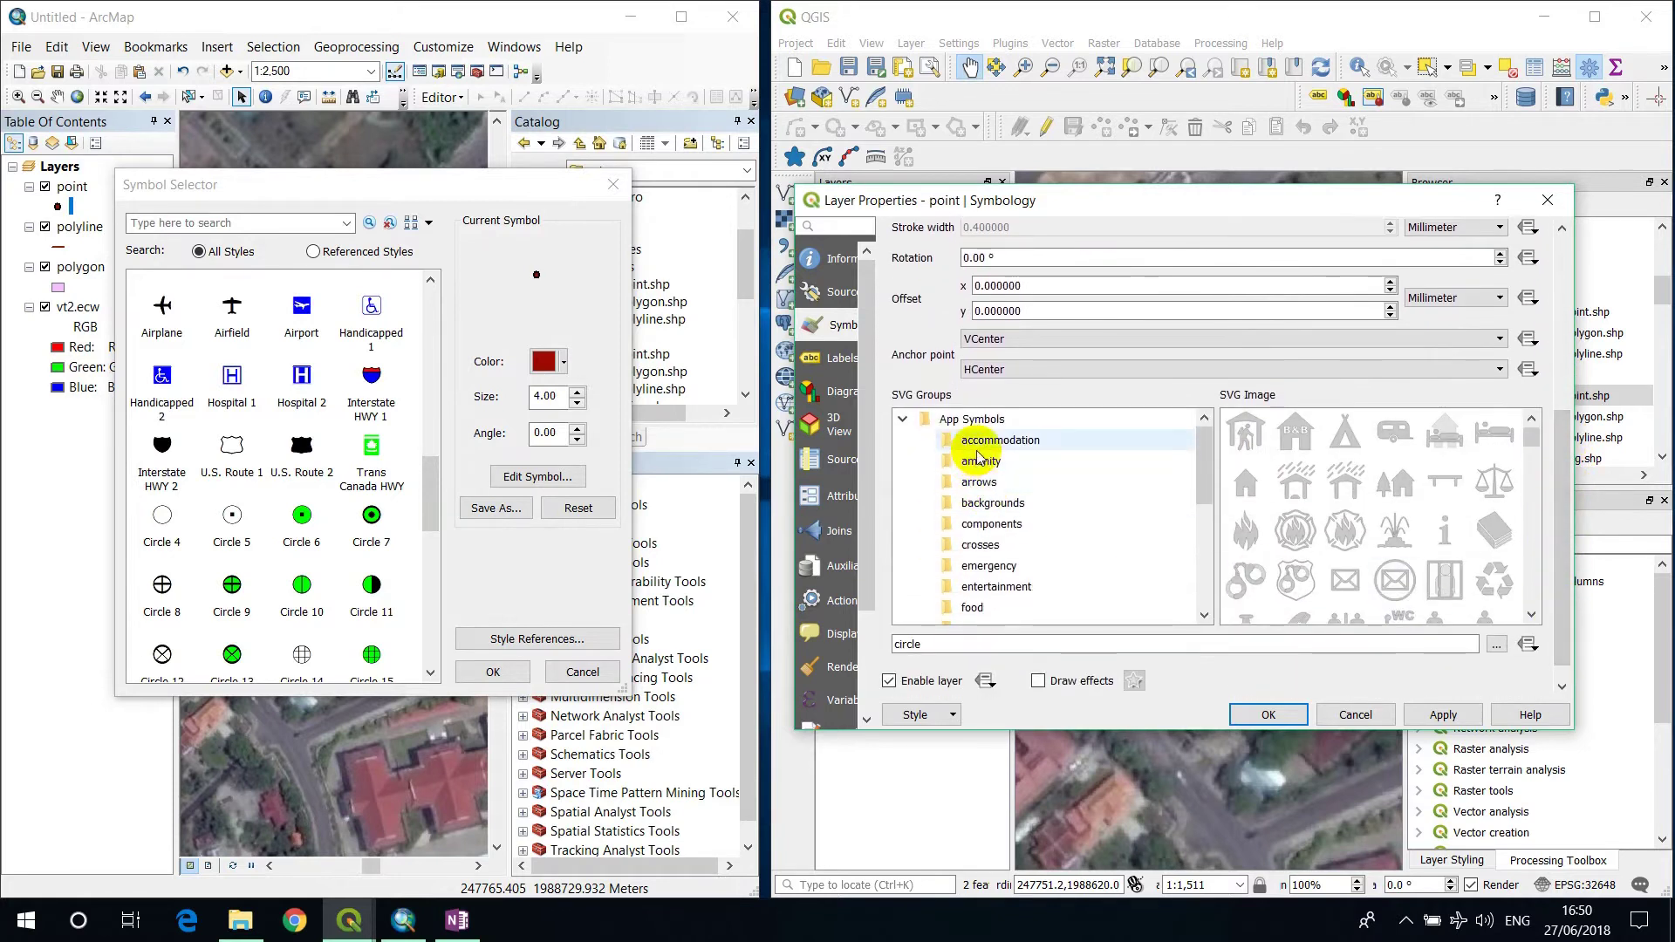
{"action": "left_click", "coordinate": [981, 462]}
{"action": "left_click", "coordinate": [968, 523]}
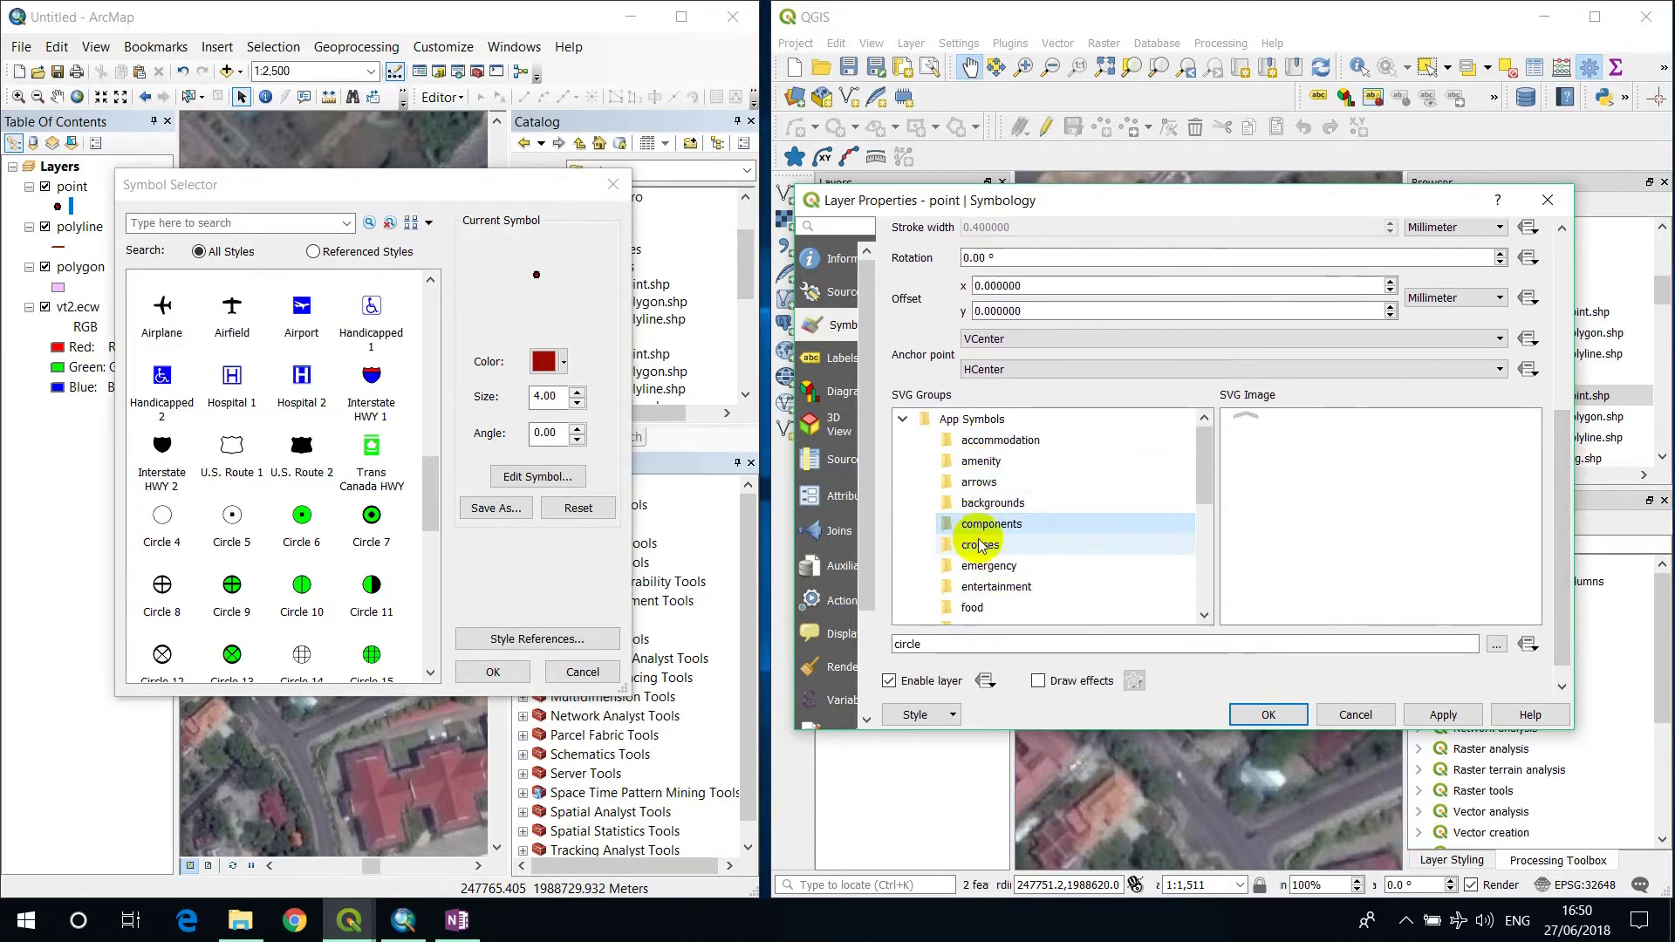
{"action": "left_click", "coordinate": [979, 544]}
{"action": "left_click", "coordinate": [979, 567]}
{"action": "left_click", "coordinate": [987, 586]}
{"action": "scroll", "coordinate": [1303, 513], "scroll_direction": "down", "scroll_amount": 1}
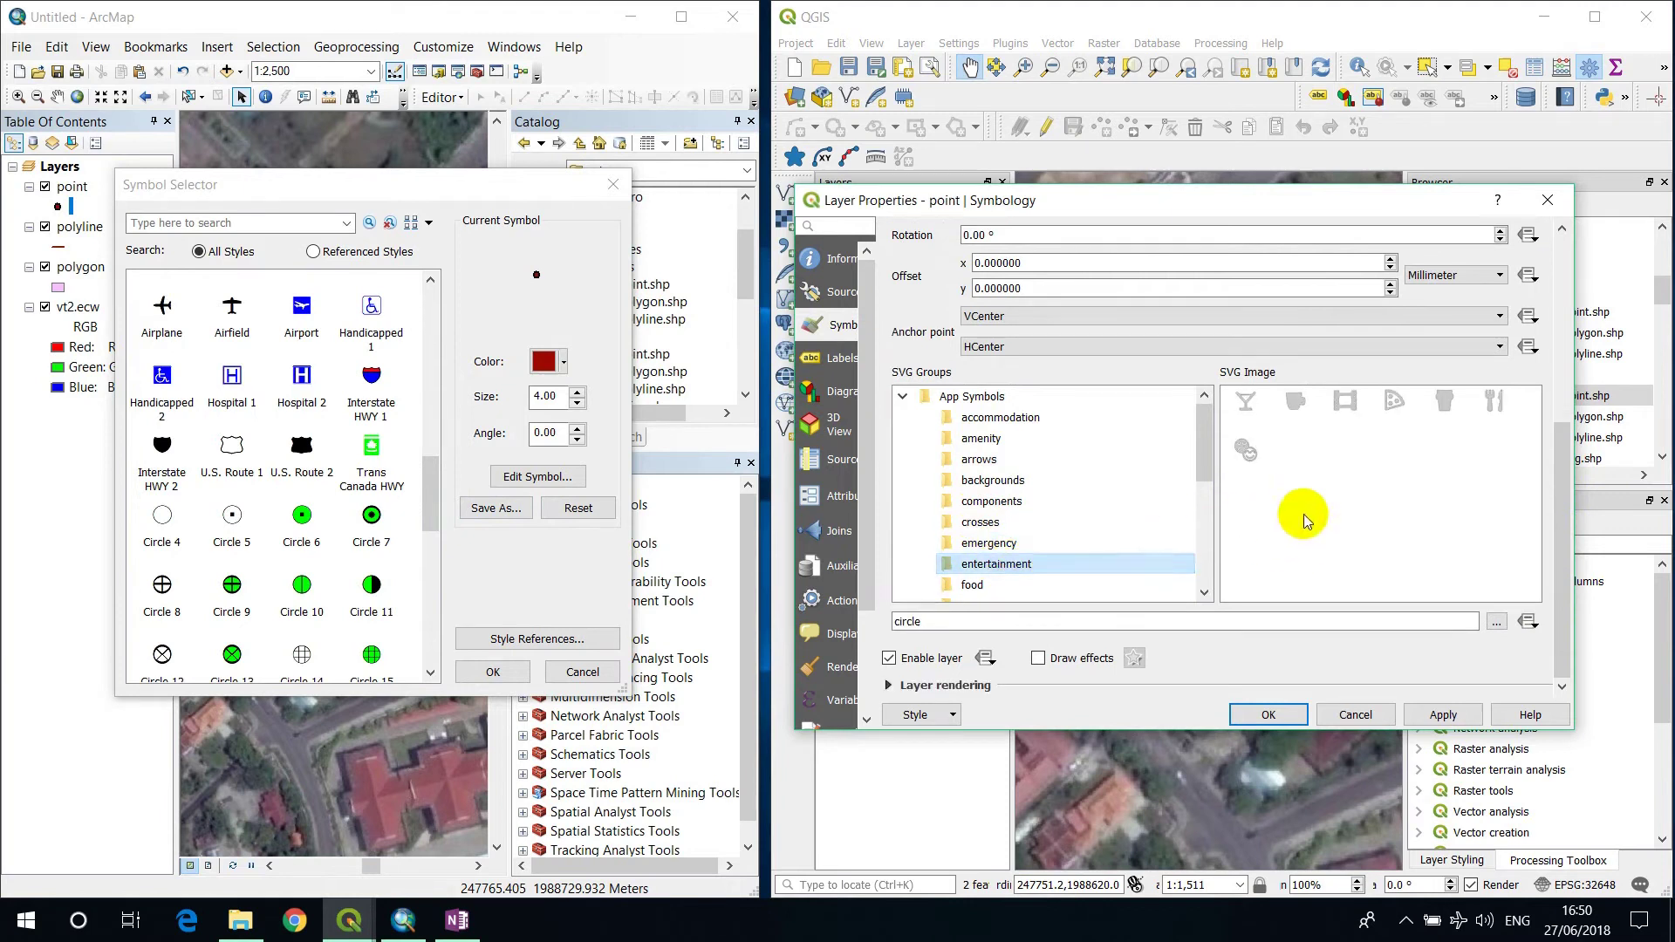
{"action": "left_click", "coordinate": [982, 586]}
{"action": "scroll", "coordinate": [990, 567], "scroll_direction": "up", "scroll_amount": 2}
{"action": "left_click", "coordinate": [975, 503]}
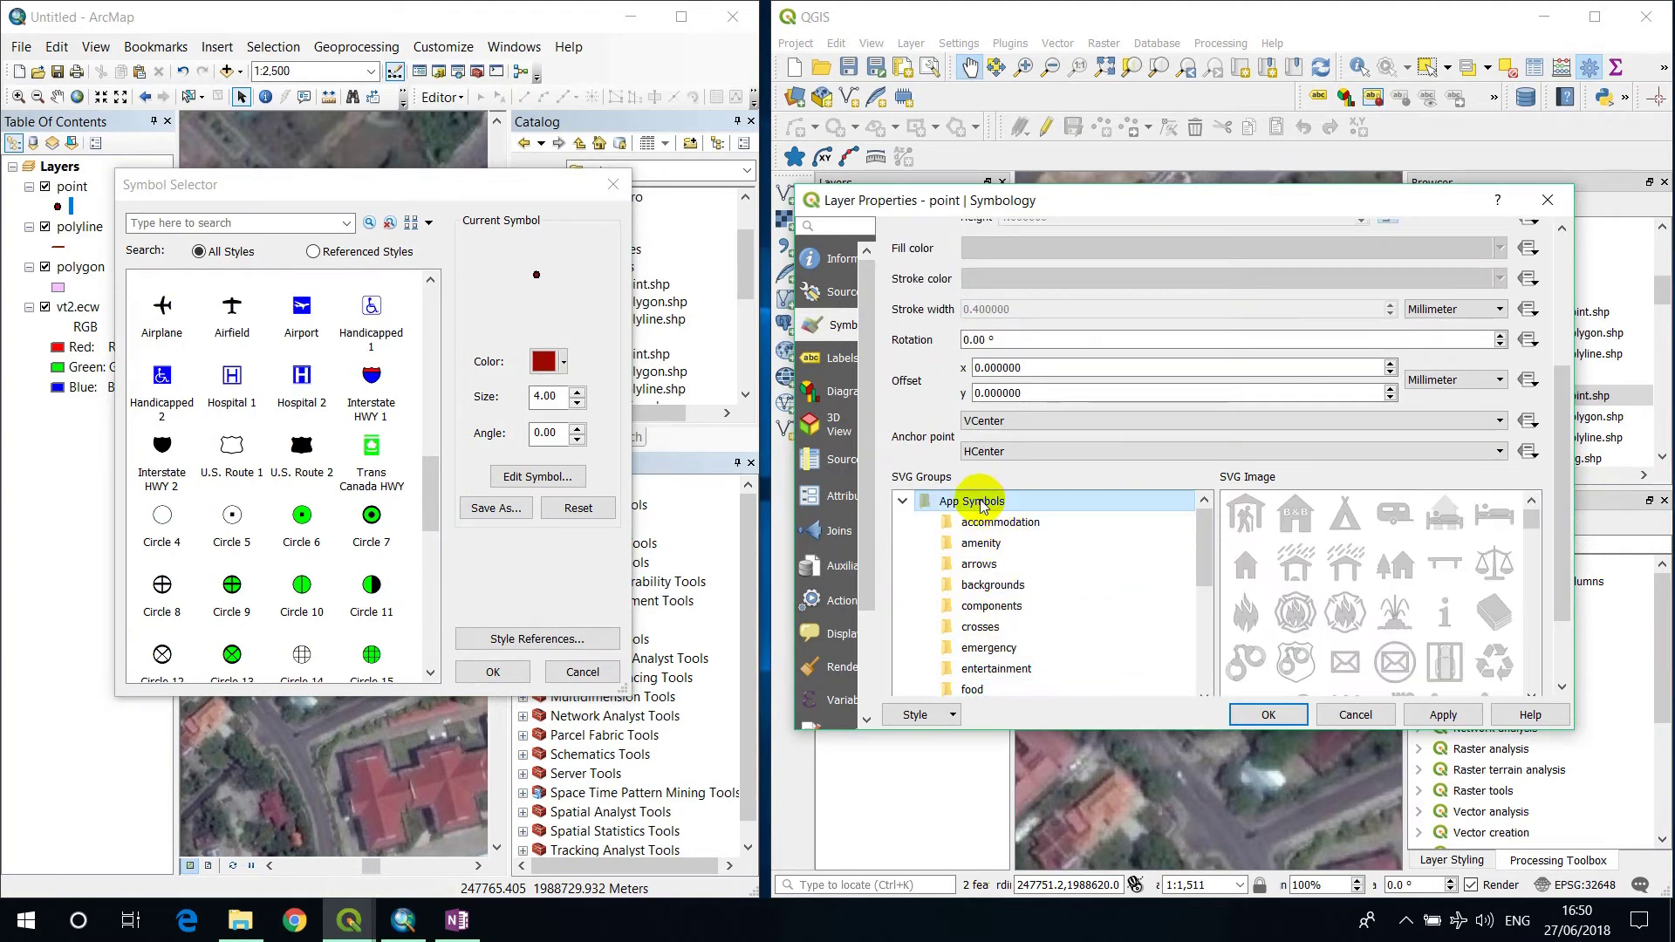
{"action": "scroll", "coordinate": [1417, 567], "scroll_direction": "down", "scroll_amount": 5}
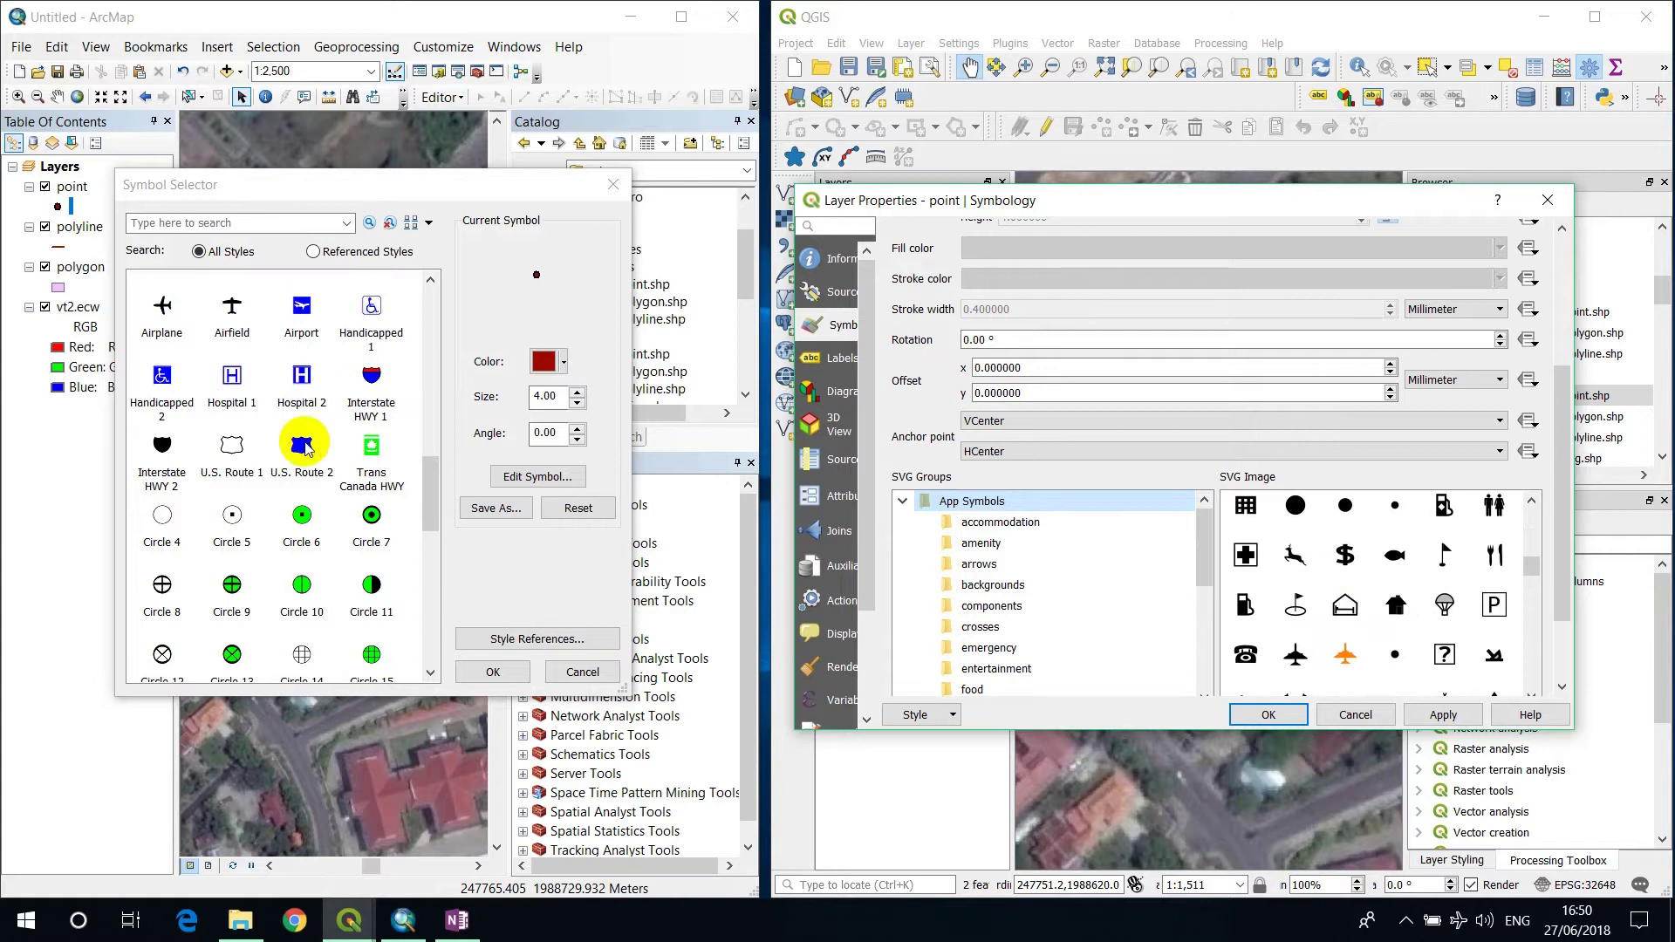
- Search ArcMap's symbol library for "tree" and look through the QGIS SVG images for comparison
{"action": "left_click_drag", "start_coordinate": [420, 469], "coordinate": [430, 617]}
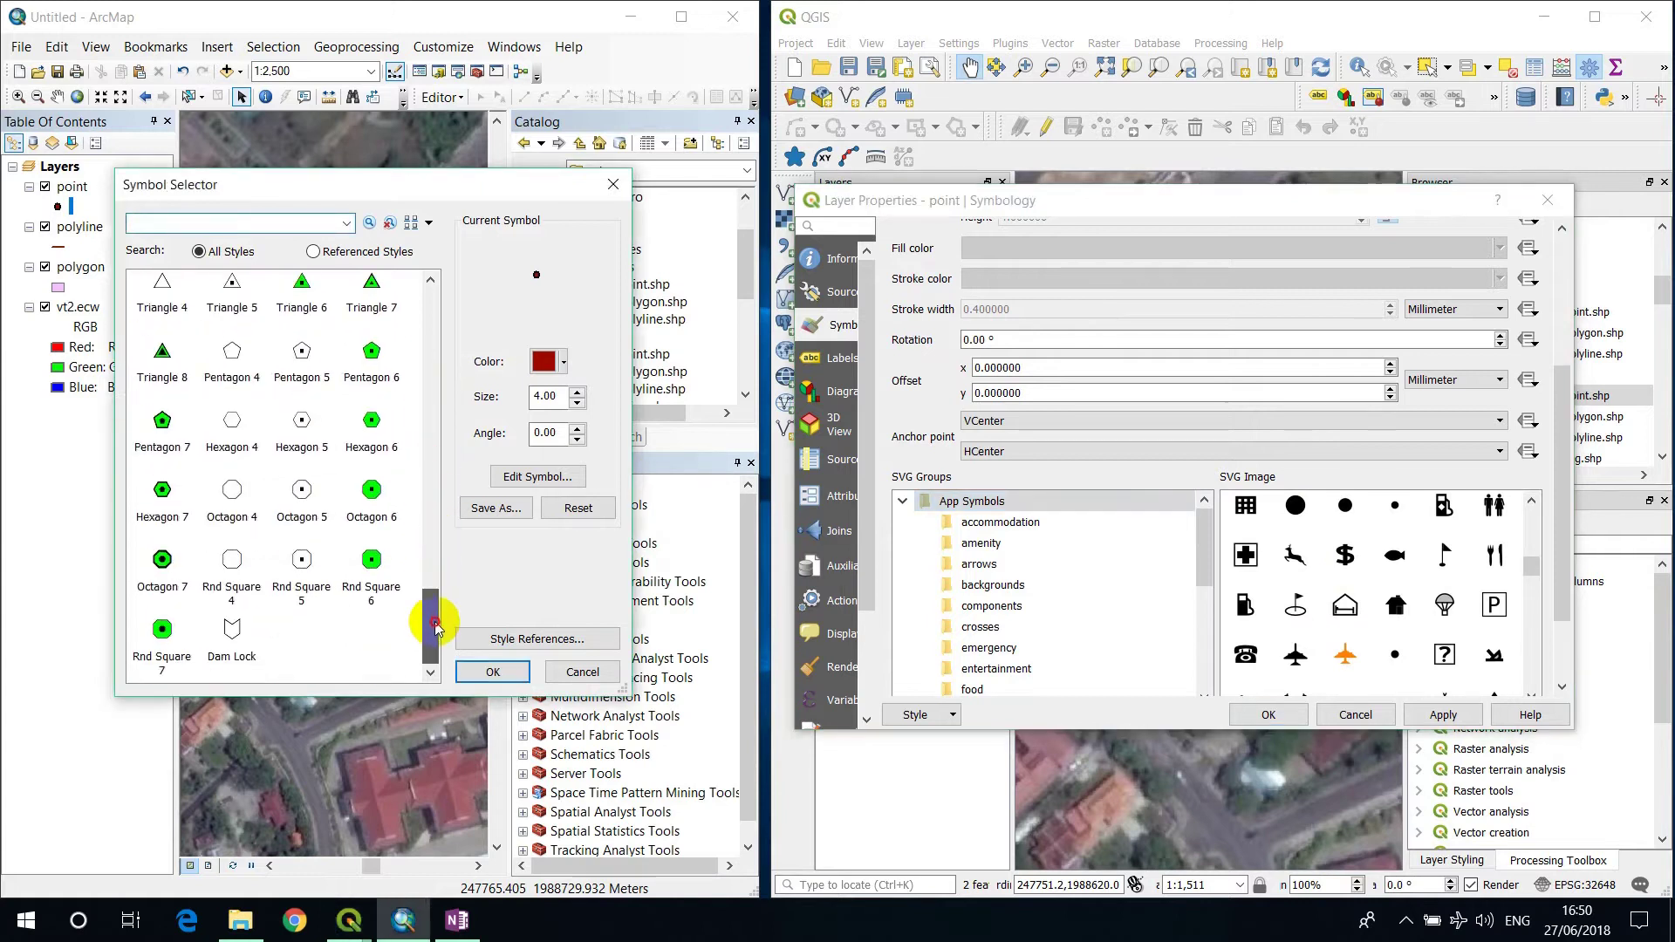
{"action": "left_click_drag", "start_coordinate": [446, 388], "coordinate": [459, 288]}
{"action": "left_click", "coordinate": [258, 224]}
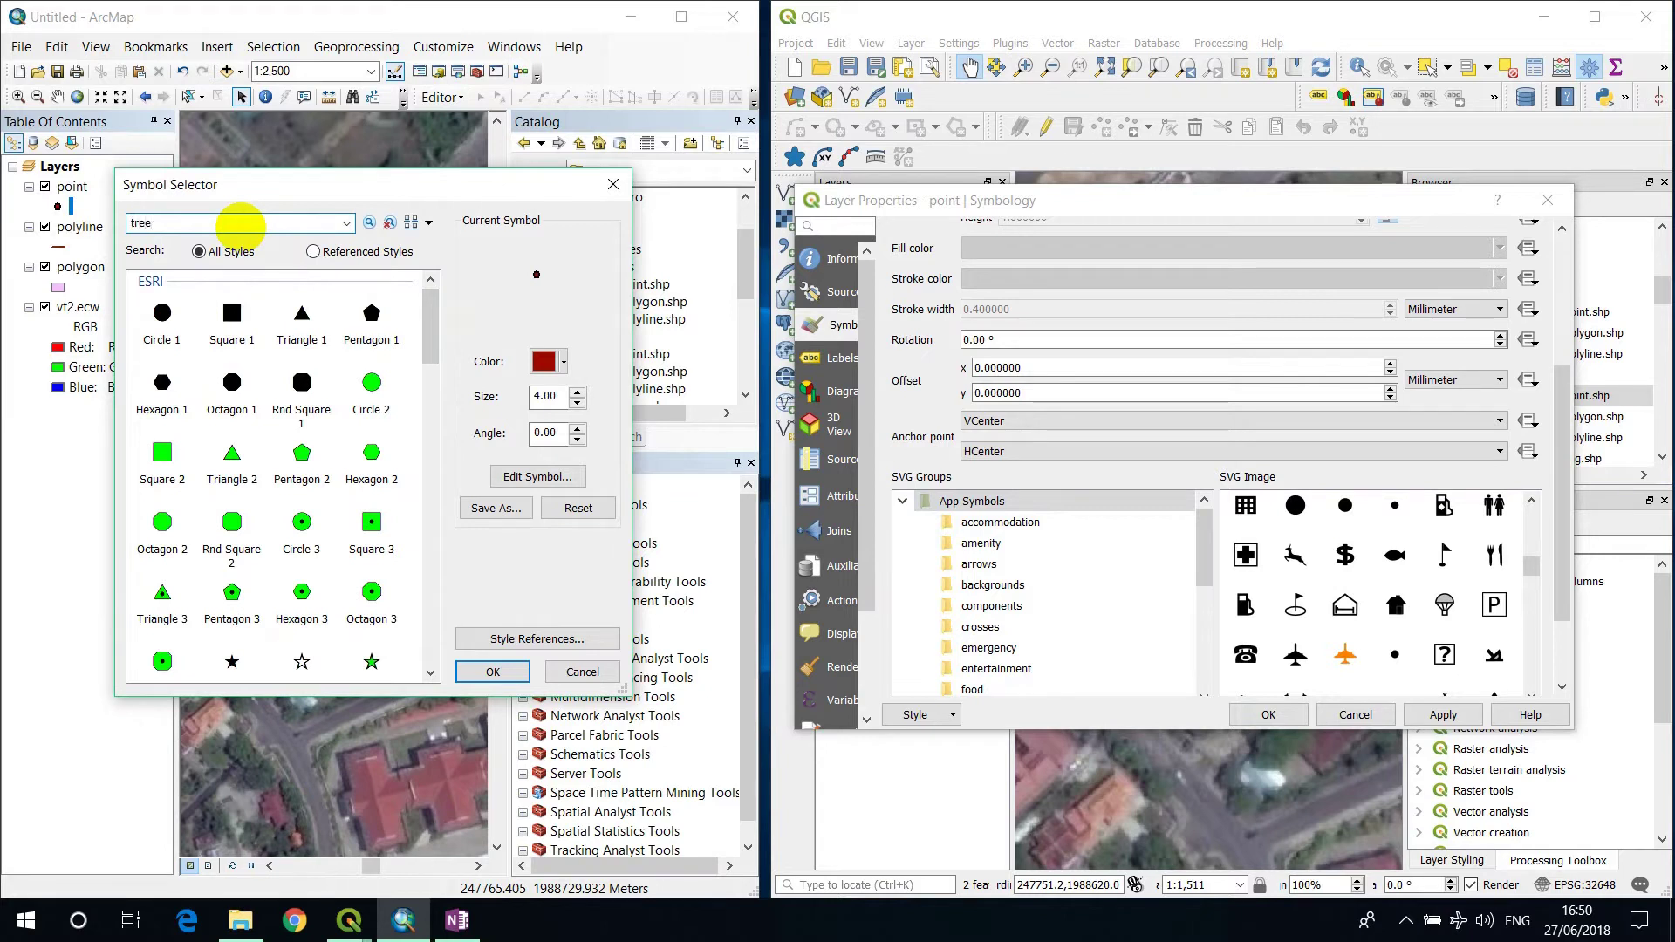
{"action": "key", "text": "Return"}
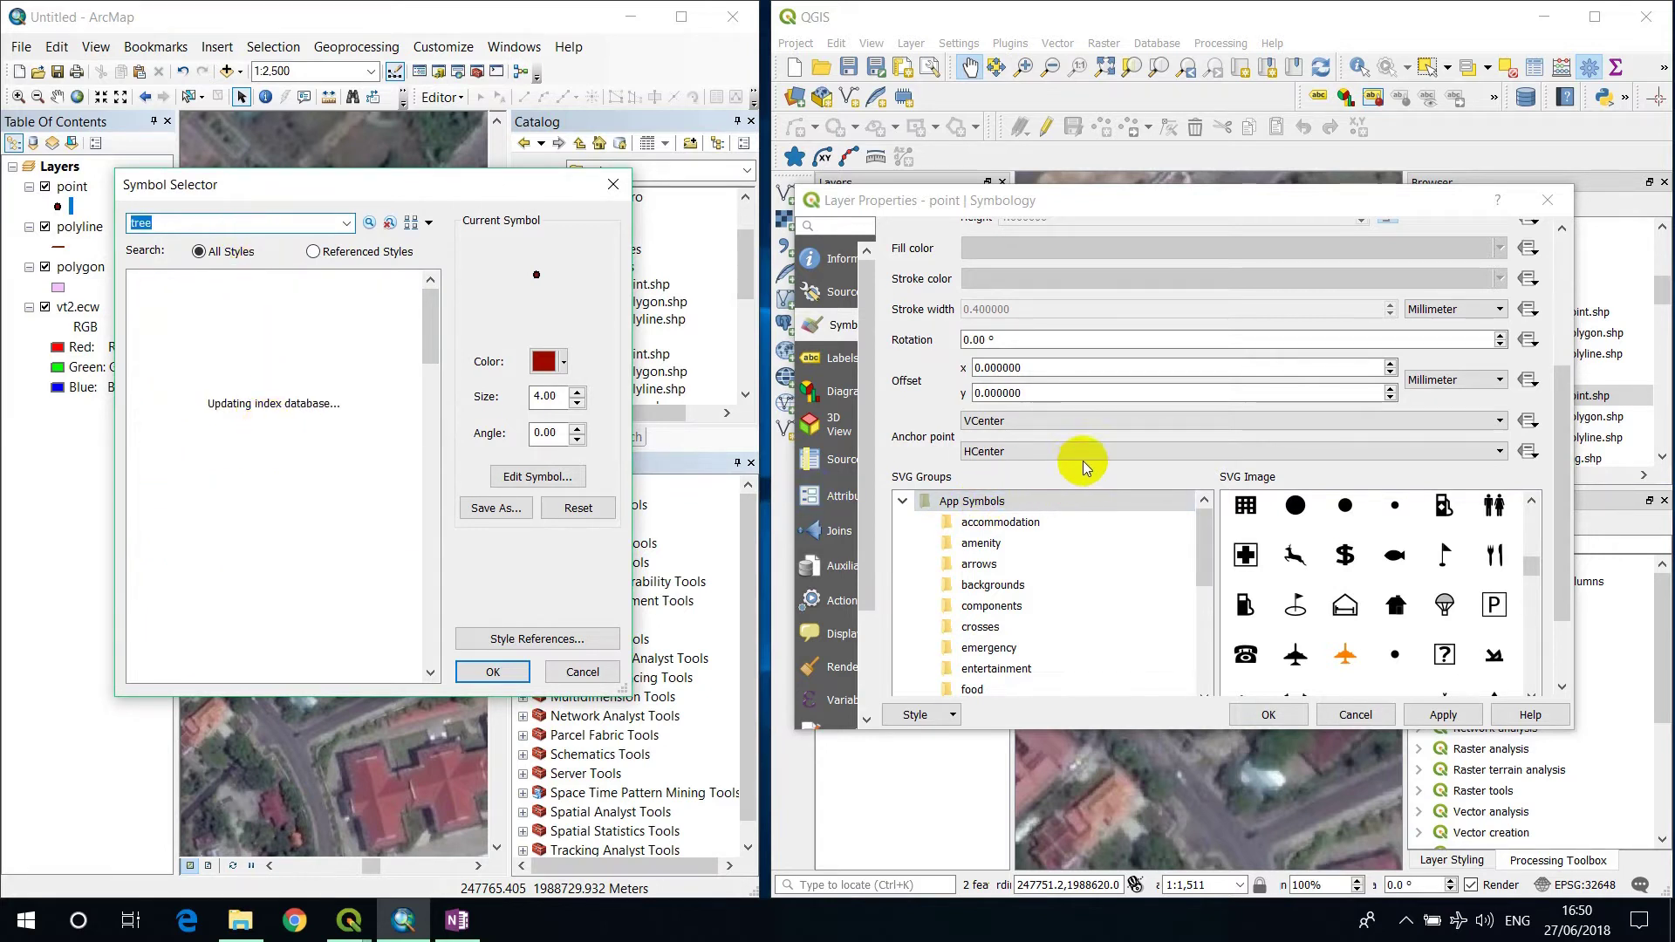
{"action": "left_click", "coordinate": [1299, 569]}
{"action": "scroll", "coordinate": [1306, 599], "scroll_direction": "down", "scroll_amount": 5}
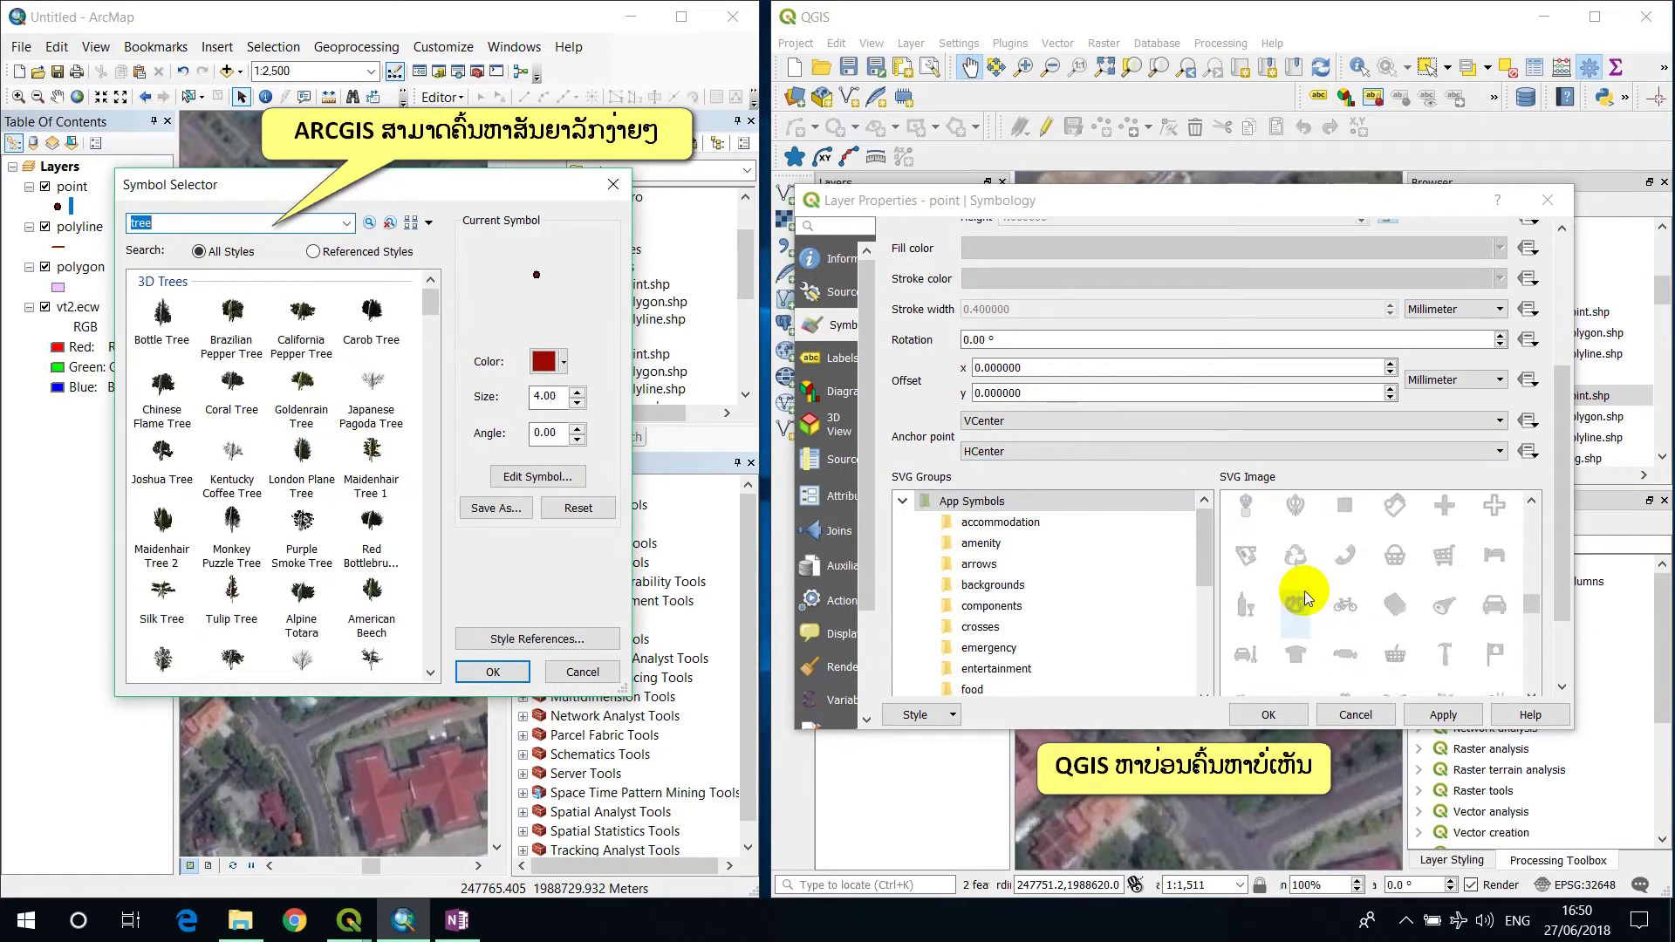
{"action": "scroll", "coordinate": [1306, 599], "scroll_direction": "up", "scroll_amount": 5}
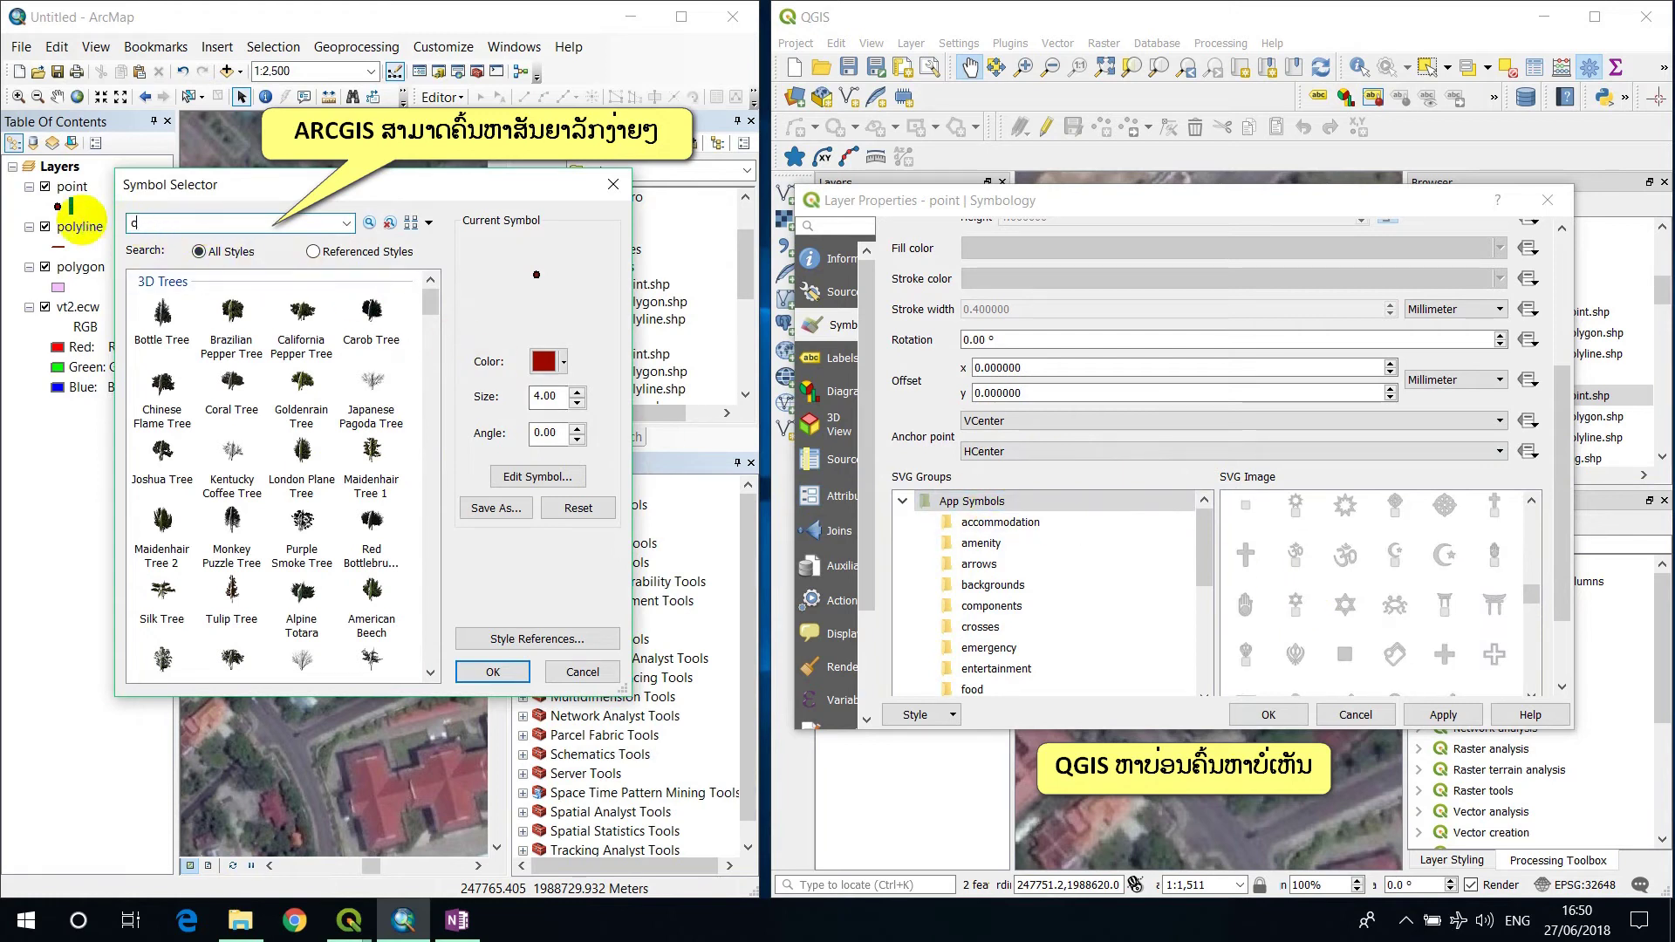
- Search ArcMap's symbol library for "car" and "building", looking through the symbols offered for each
{"action": "key", "text": "Return"}
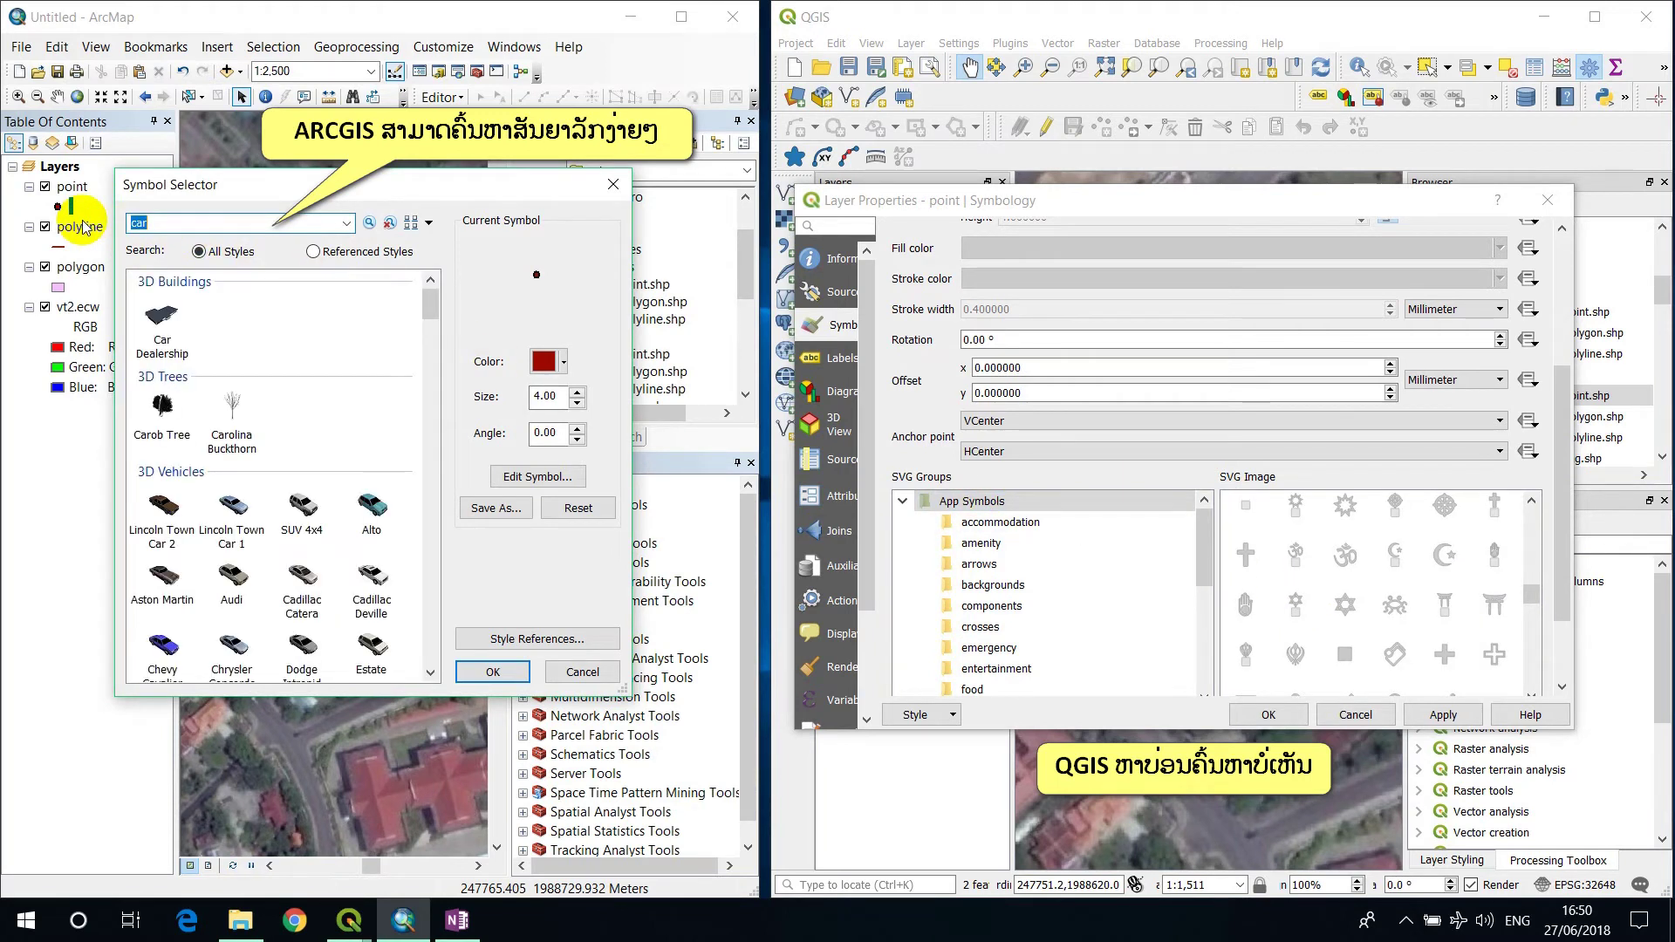
{"action": "scroll", "coordinate": [186, 637], "scroll_direction": "down", "scroll_amount": 4}
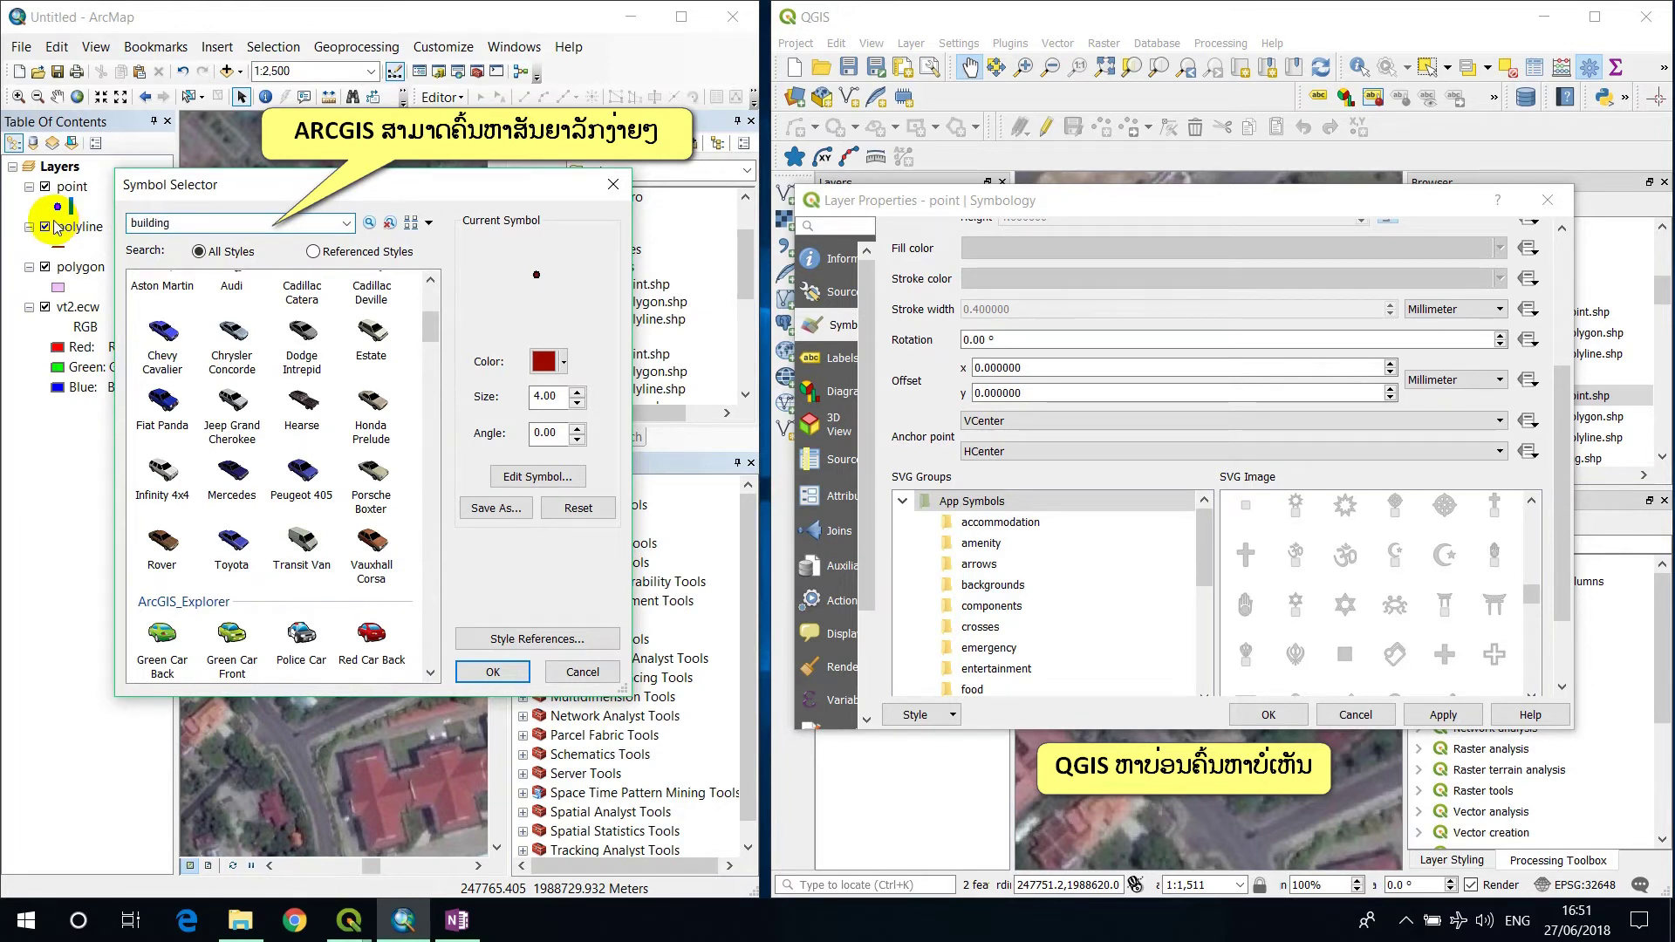
{"action": "key", "text": "Return"}
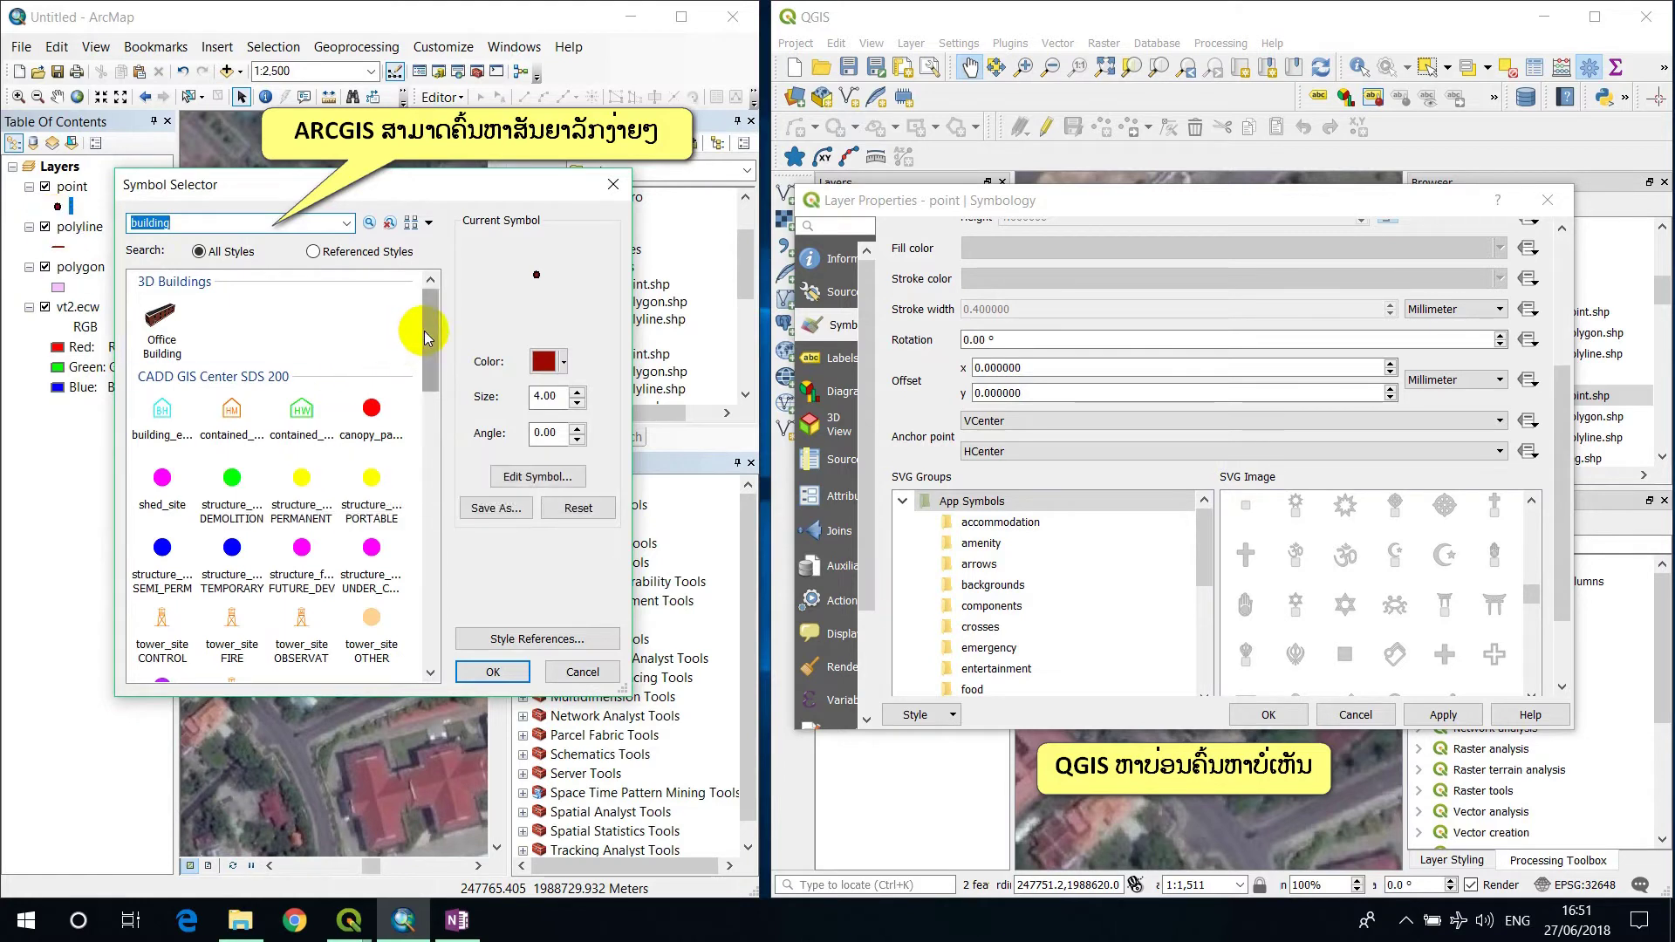
{"action": "scroll", "coordinate": [406, 331], "scroll_direction": "down", "scroll_amount": 5}
{"action": "scroll", "coordinate": [403, 559], "scroll_direction": "down", "scroll_amount": 5}
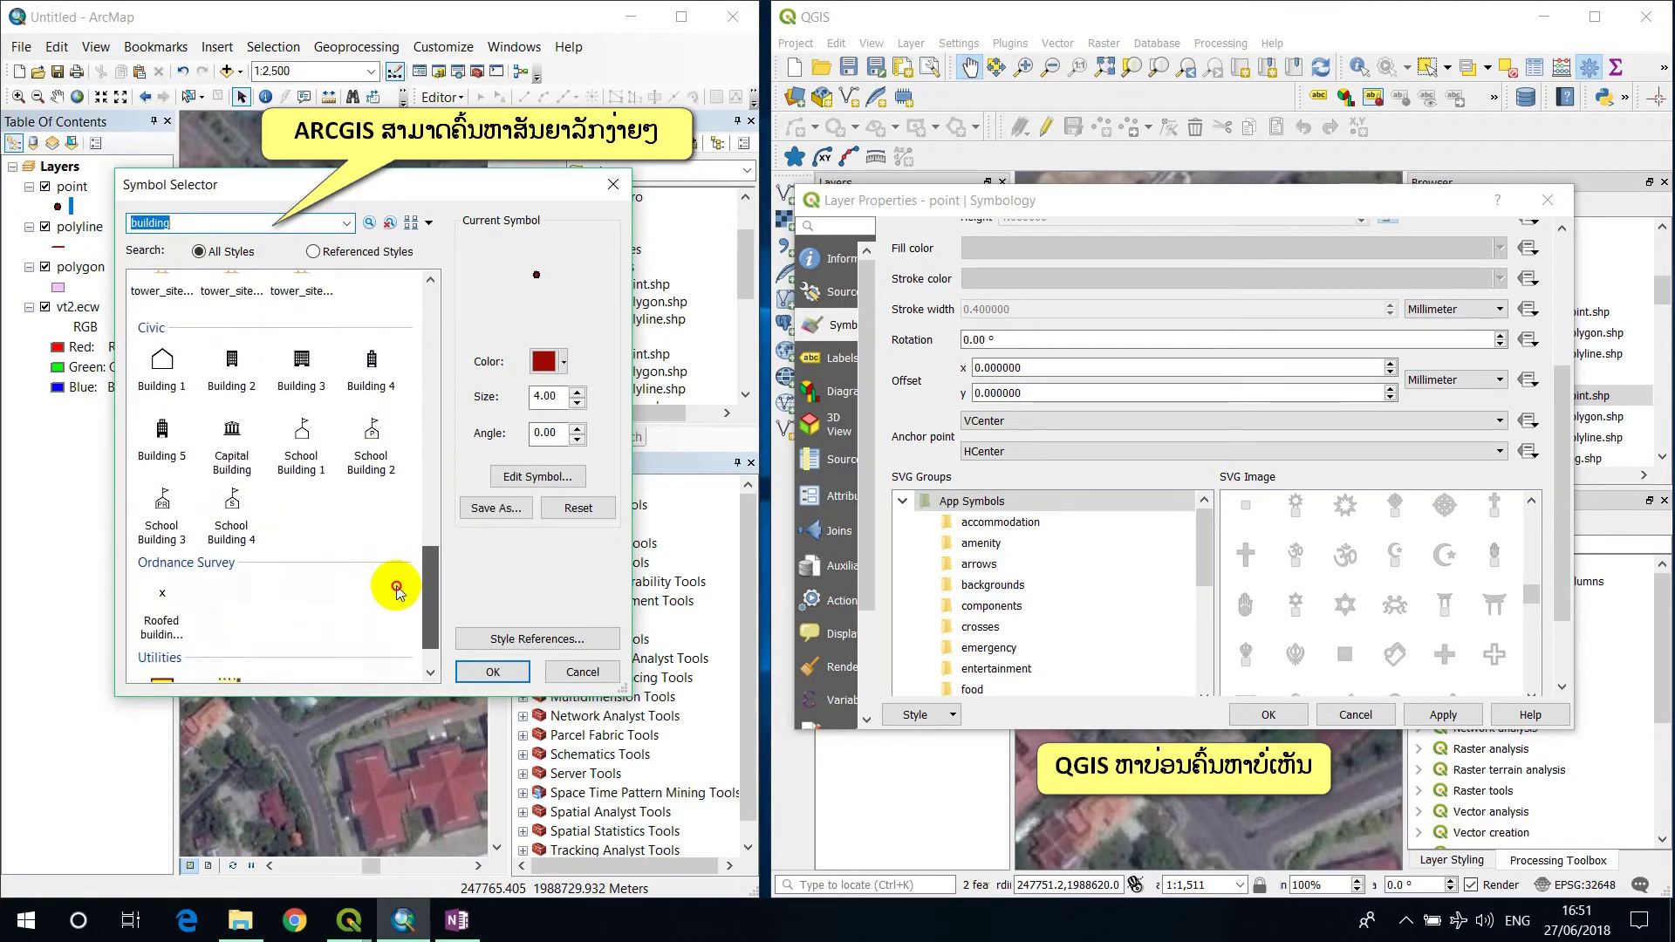
{"action": "scroll", "coordinate": [398, 334], "scroll_direction": "up", "scroll_amount": 15}
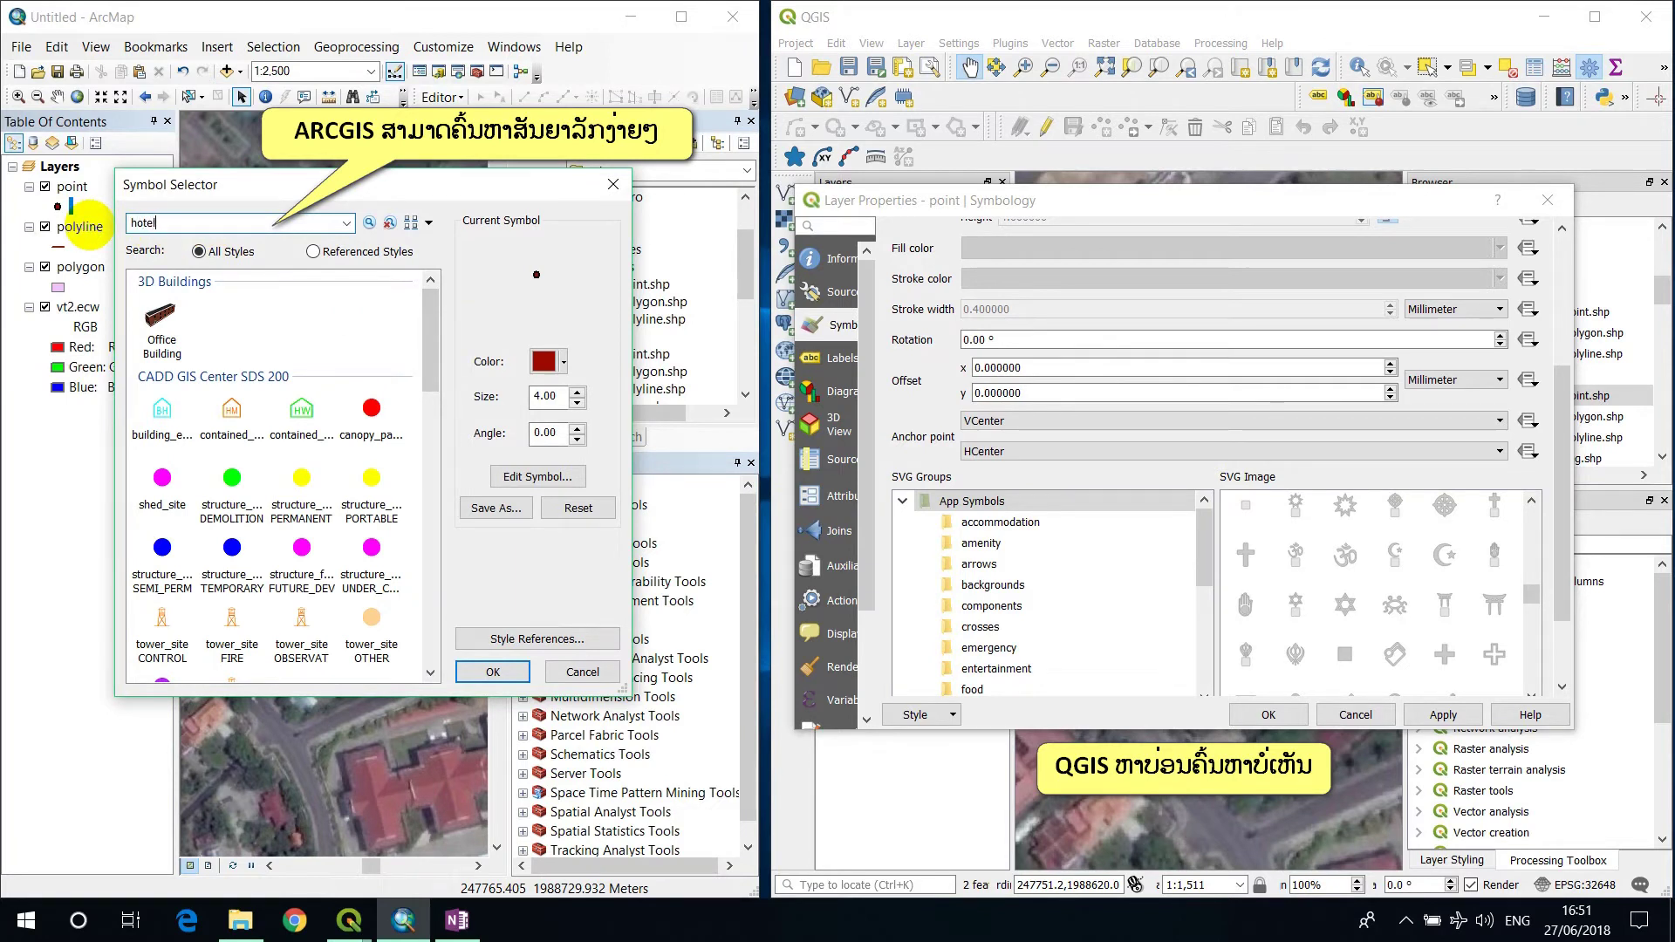
- Search ArcMap's symbol library for "hotel" and "house", and look through the house symbols
{"action": "key", "text": "Return"}
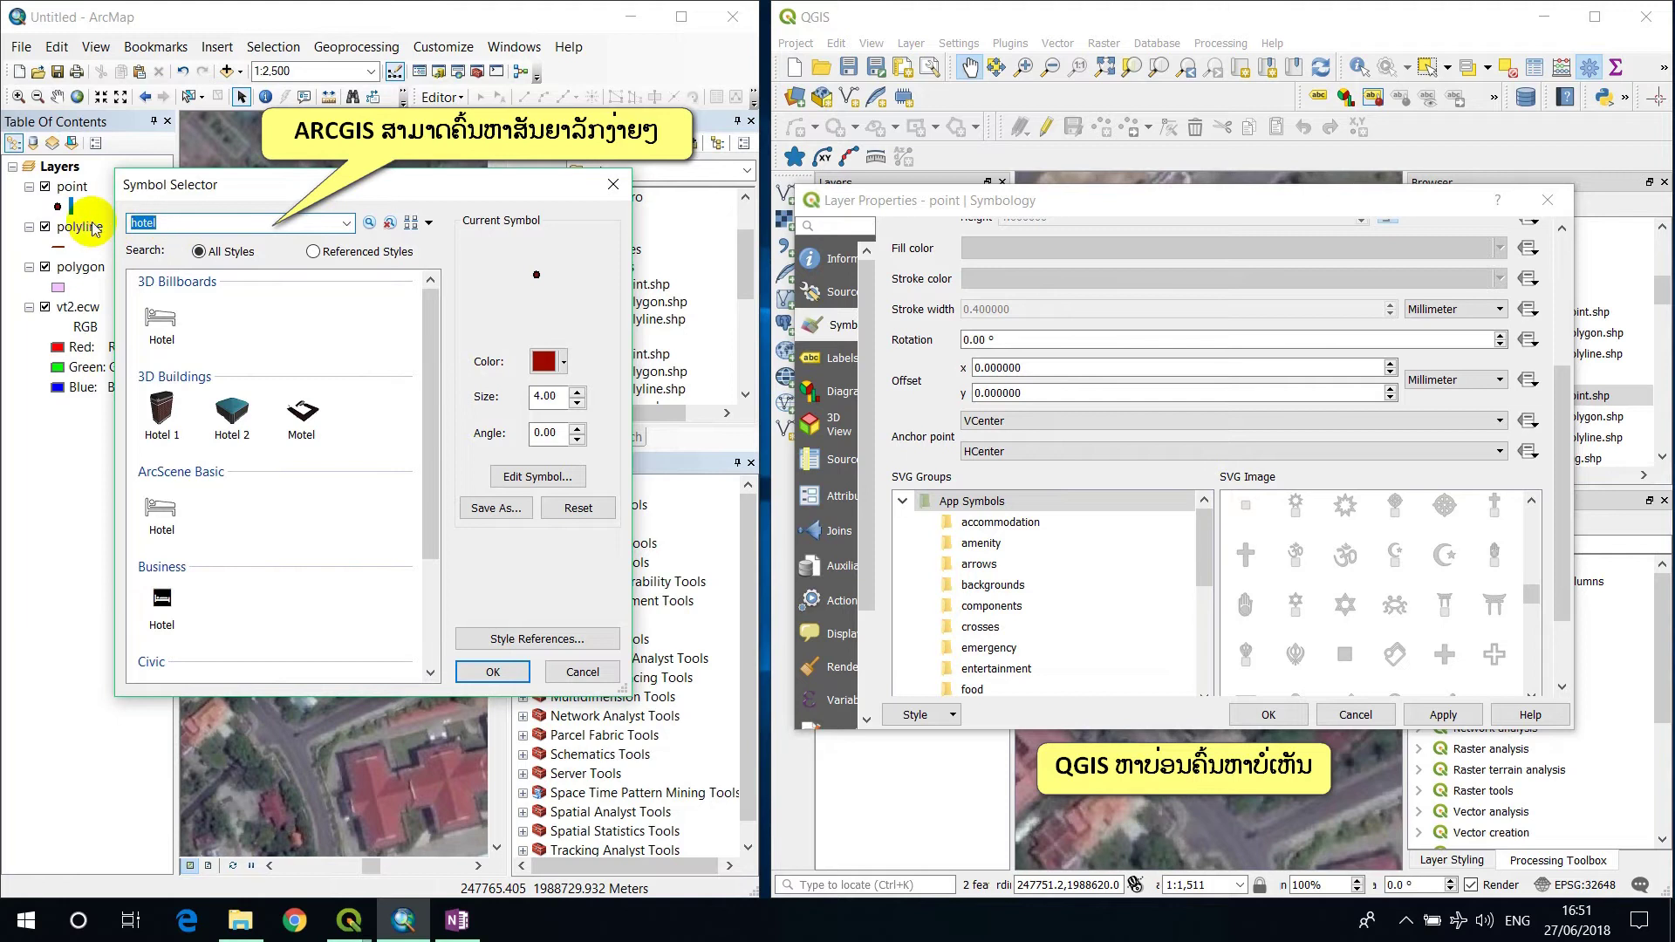
{"action": "type", "text": "house"}
{"action": "key", "text": "Return"}
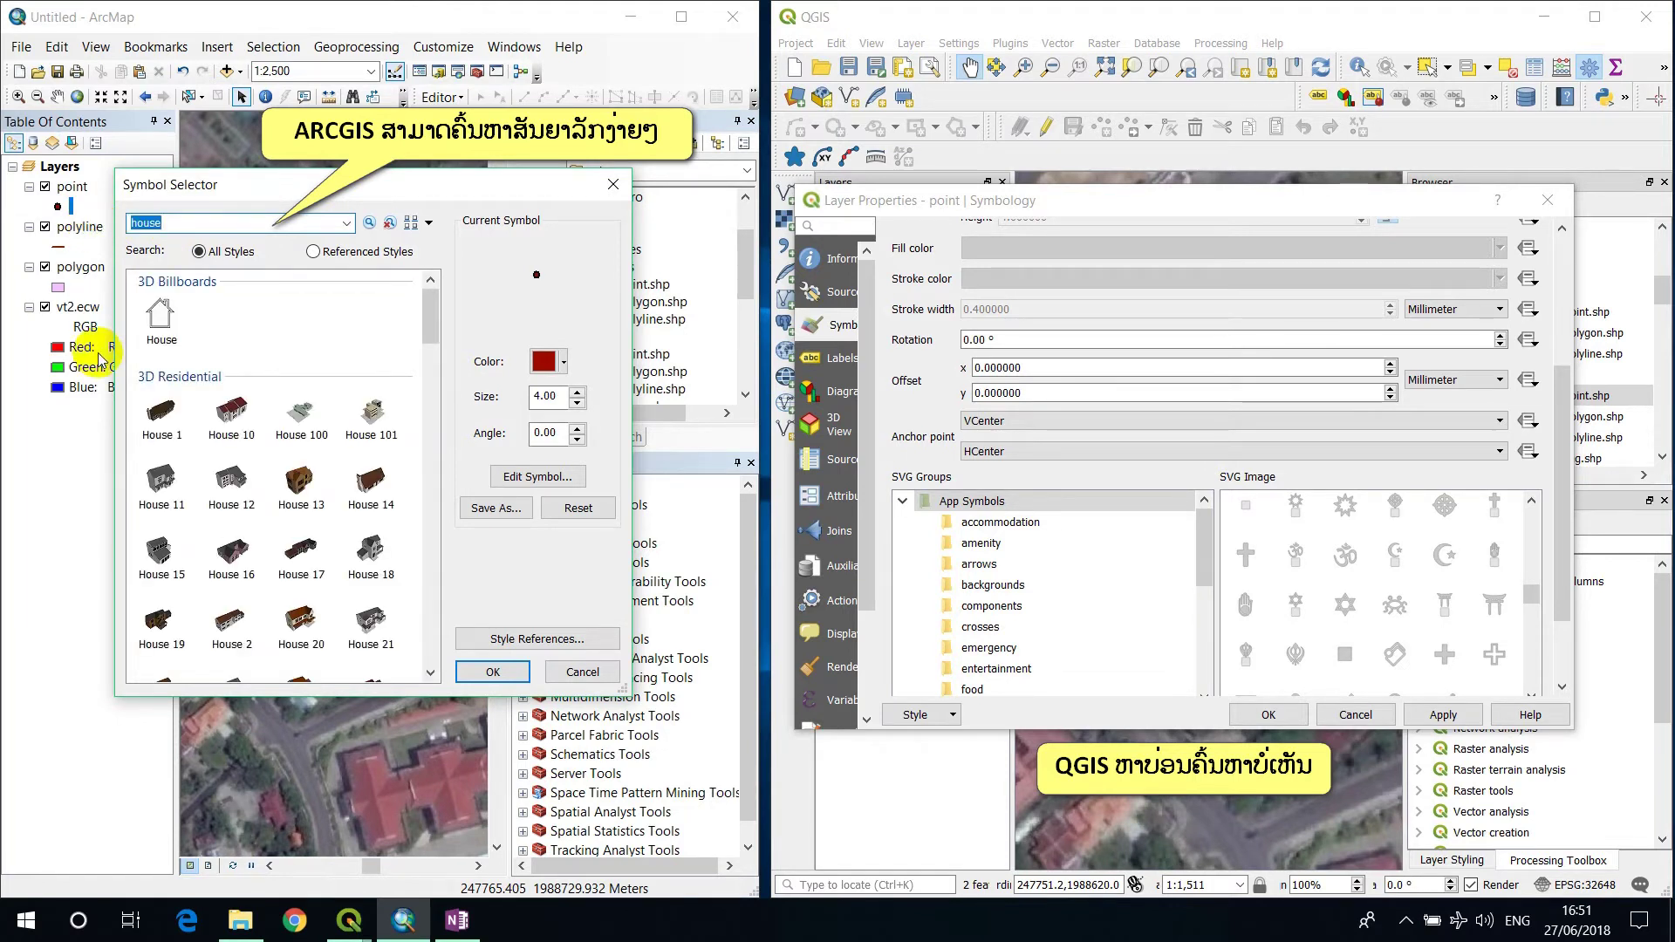
{"action": "left_click_drag", "start_coordinate": [430, 340], "coordinate": [434, 377]}
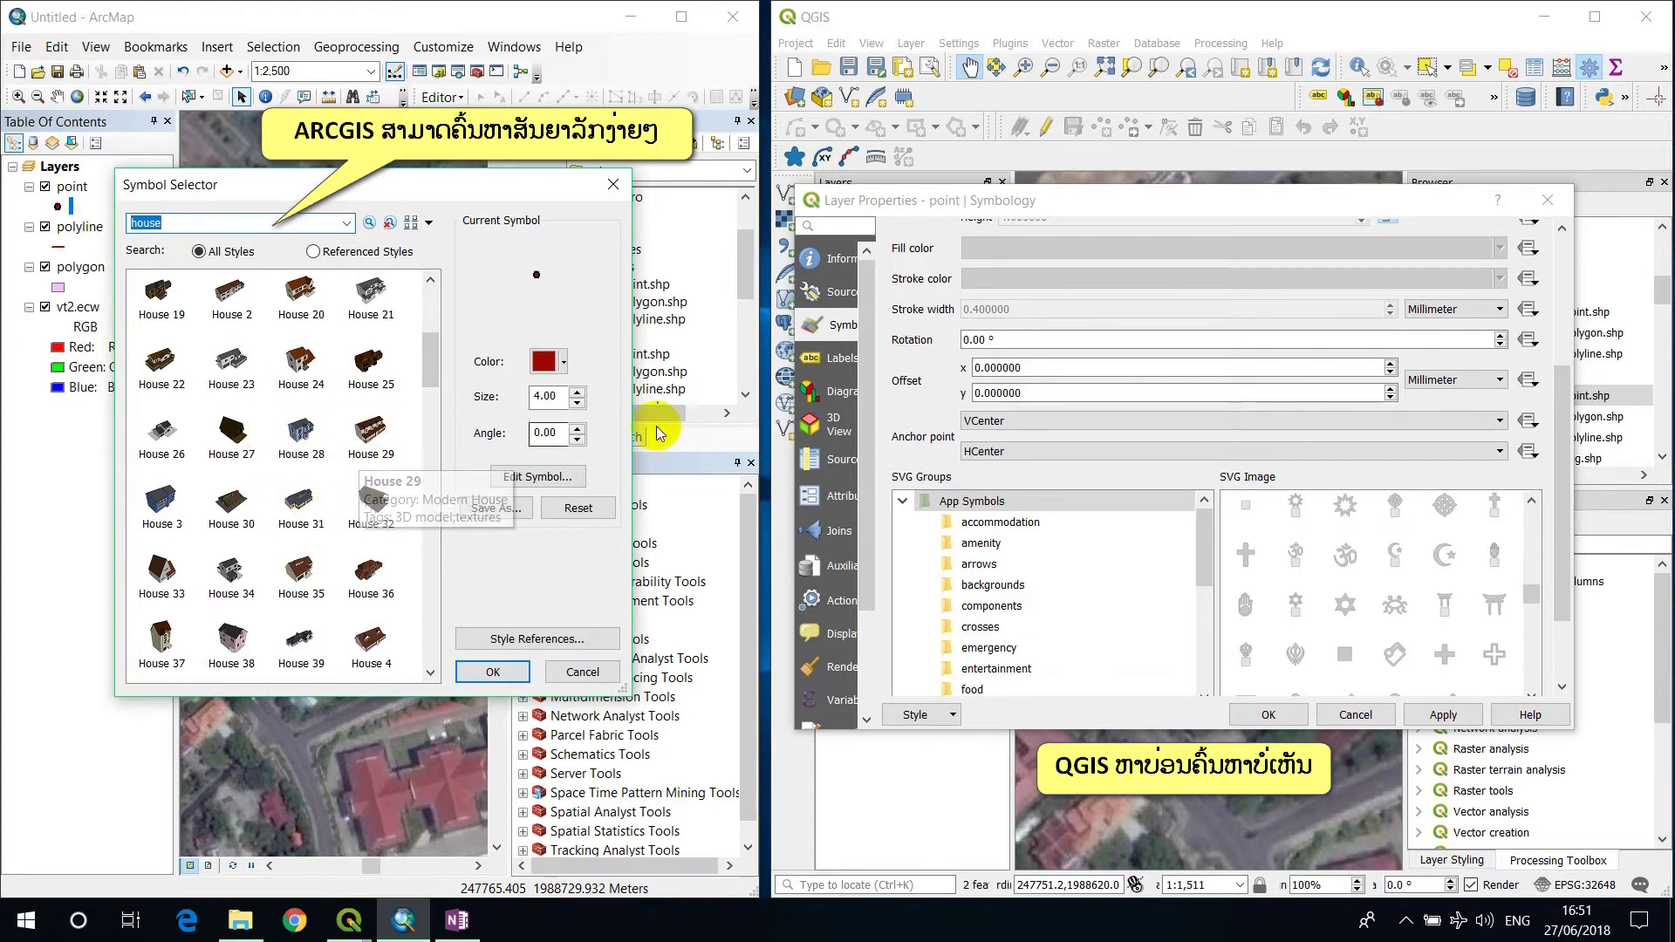
- Try the Ellipse marker type for the QGIS point symbol, and close both programs' symbol dialogs without applying anything
{"action": "scroll", "coordinate": [1029, 436], "scroll_direction": "up", "scroll_amount": 3}
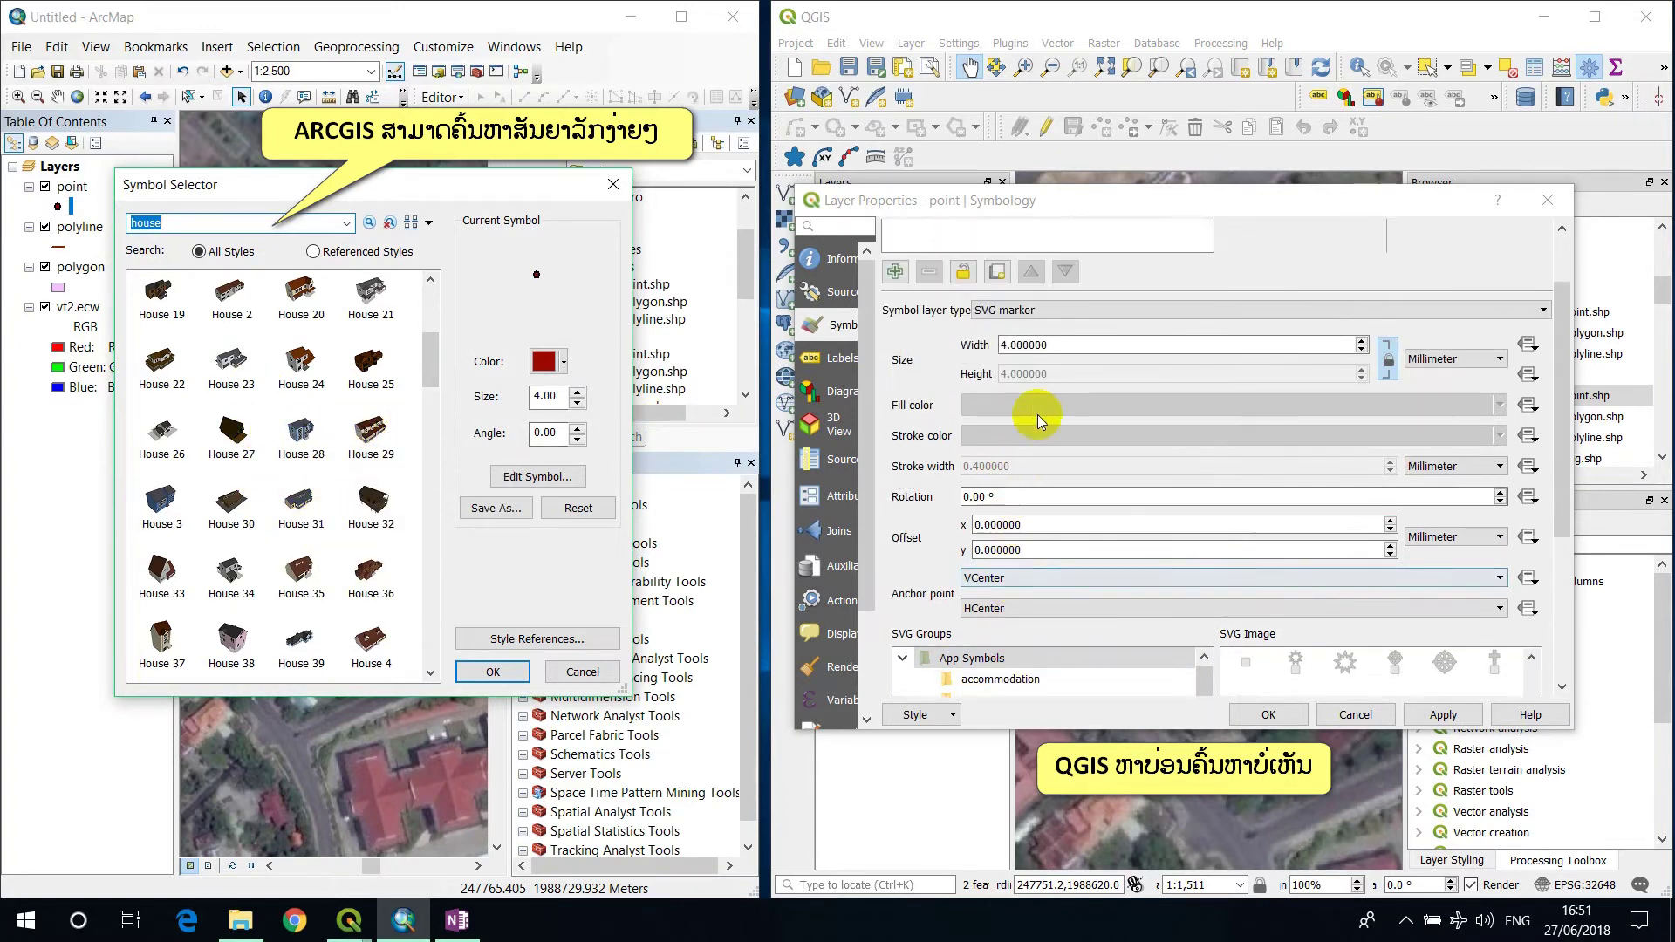
{"action": "scroll", "coordinate": [1038, 421], "scroll_direction": "up", "scroll_amount": 1}
{"action": "left_click", "coordinate": [1051, 362]}
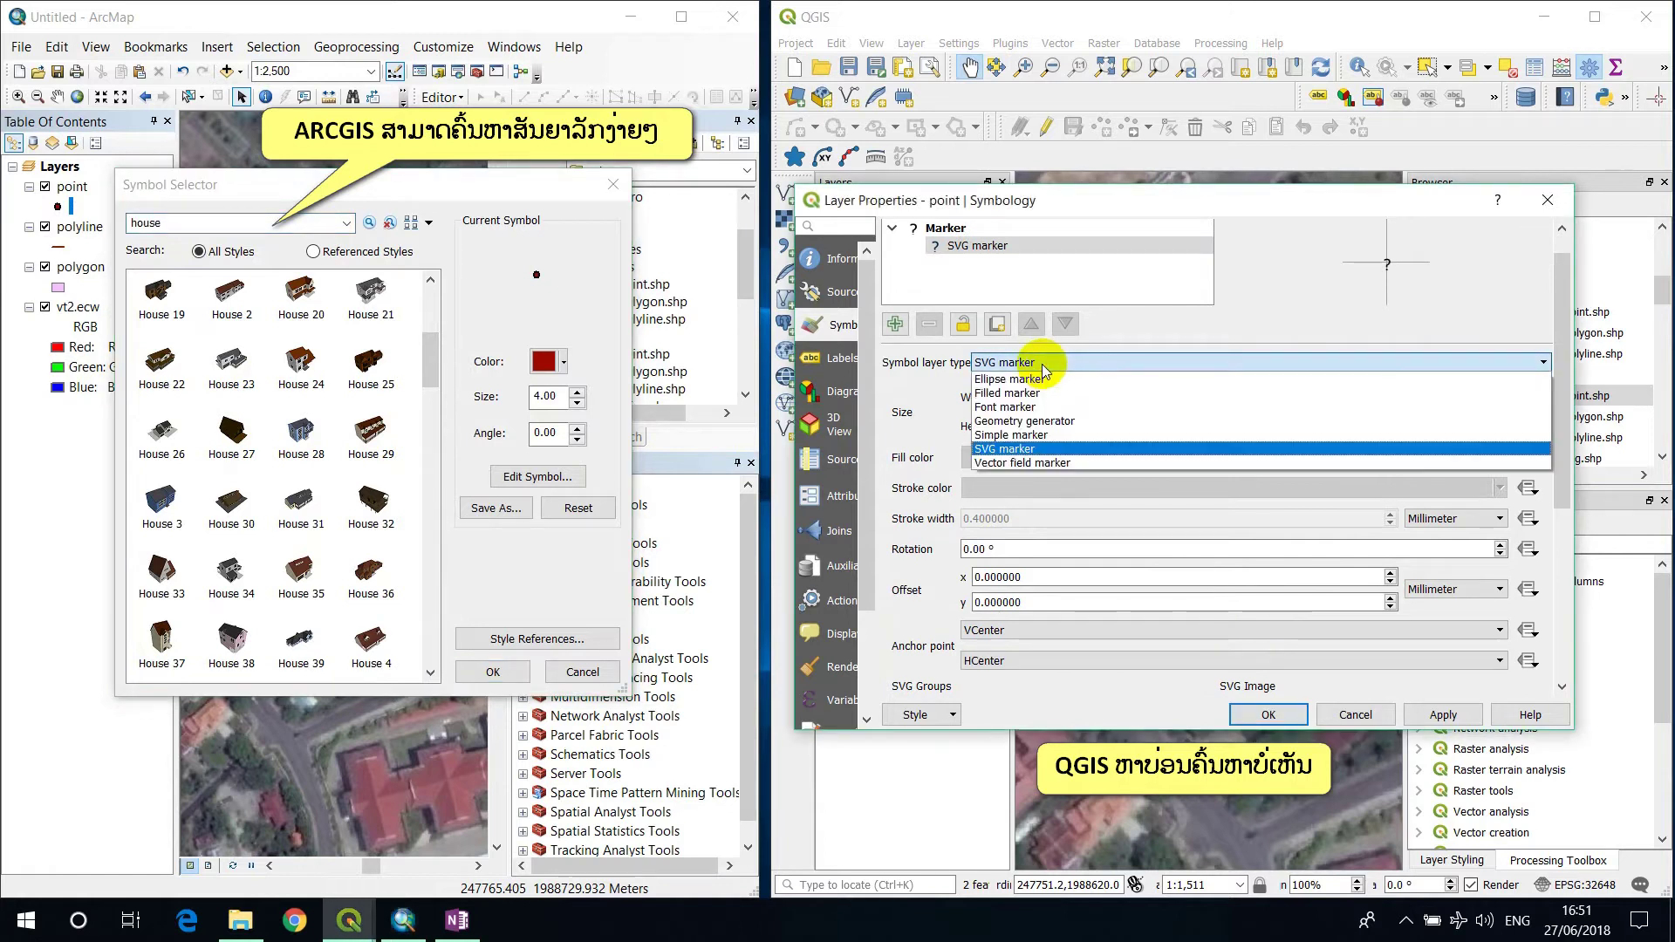
{"action": "left_click", "coordinate": [1012, 379]}
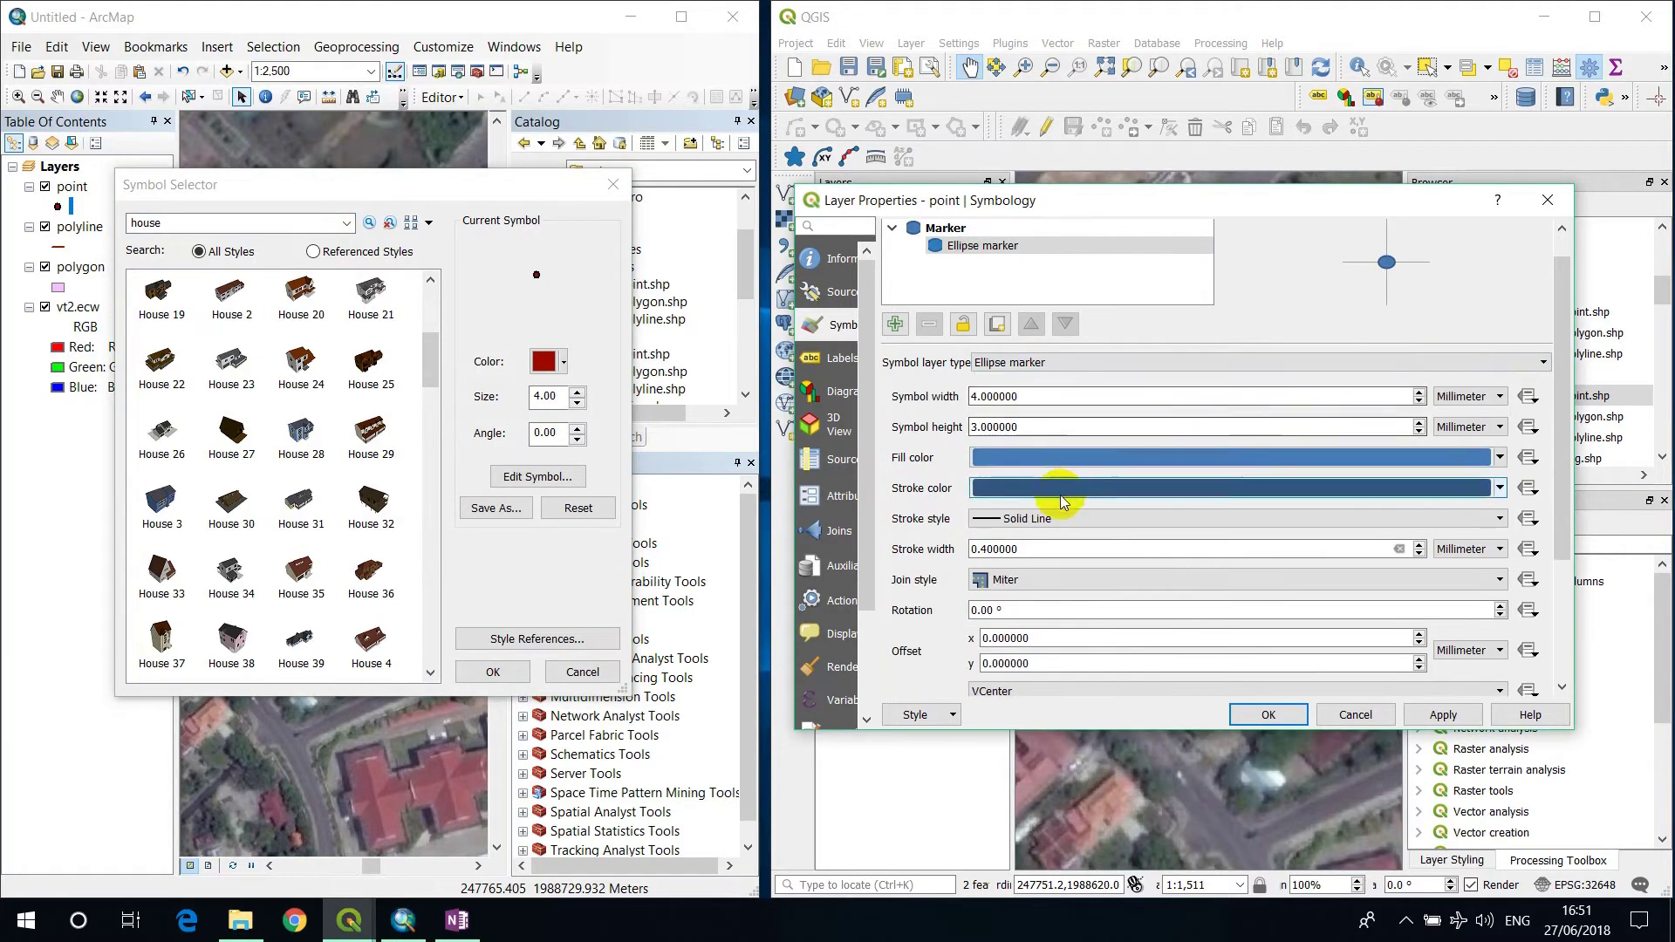
{"action": "scroll", "coordinate": [1060, 522], "scroll_direction": "up", "scroll_amount": 1}
{"action": "scroll", "coordinate": [1561, 479], "scroll_direction": "down", "scroll_amount": 4}
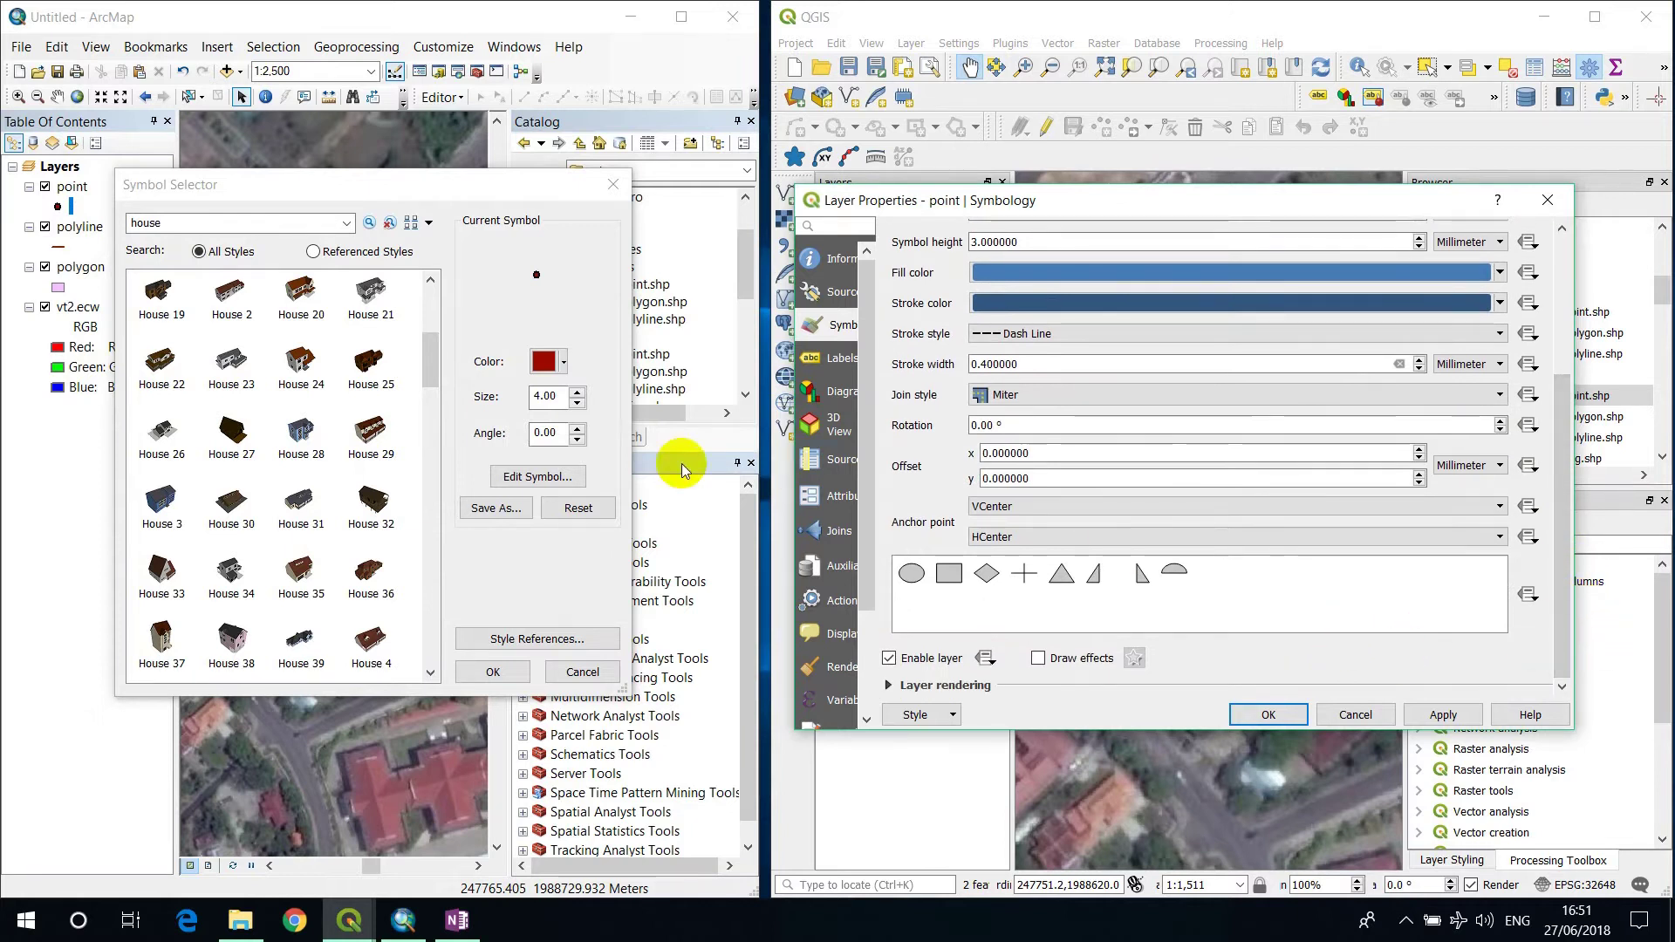
{"action": "left_click", "coordinate": [613, 188]}
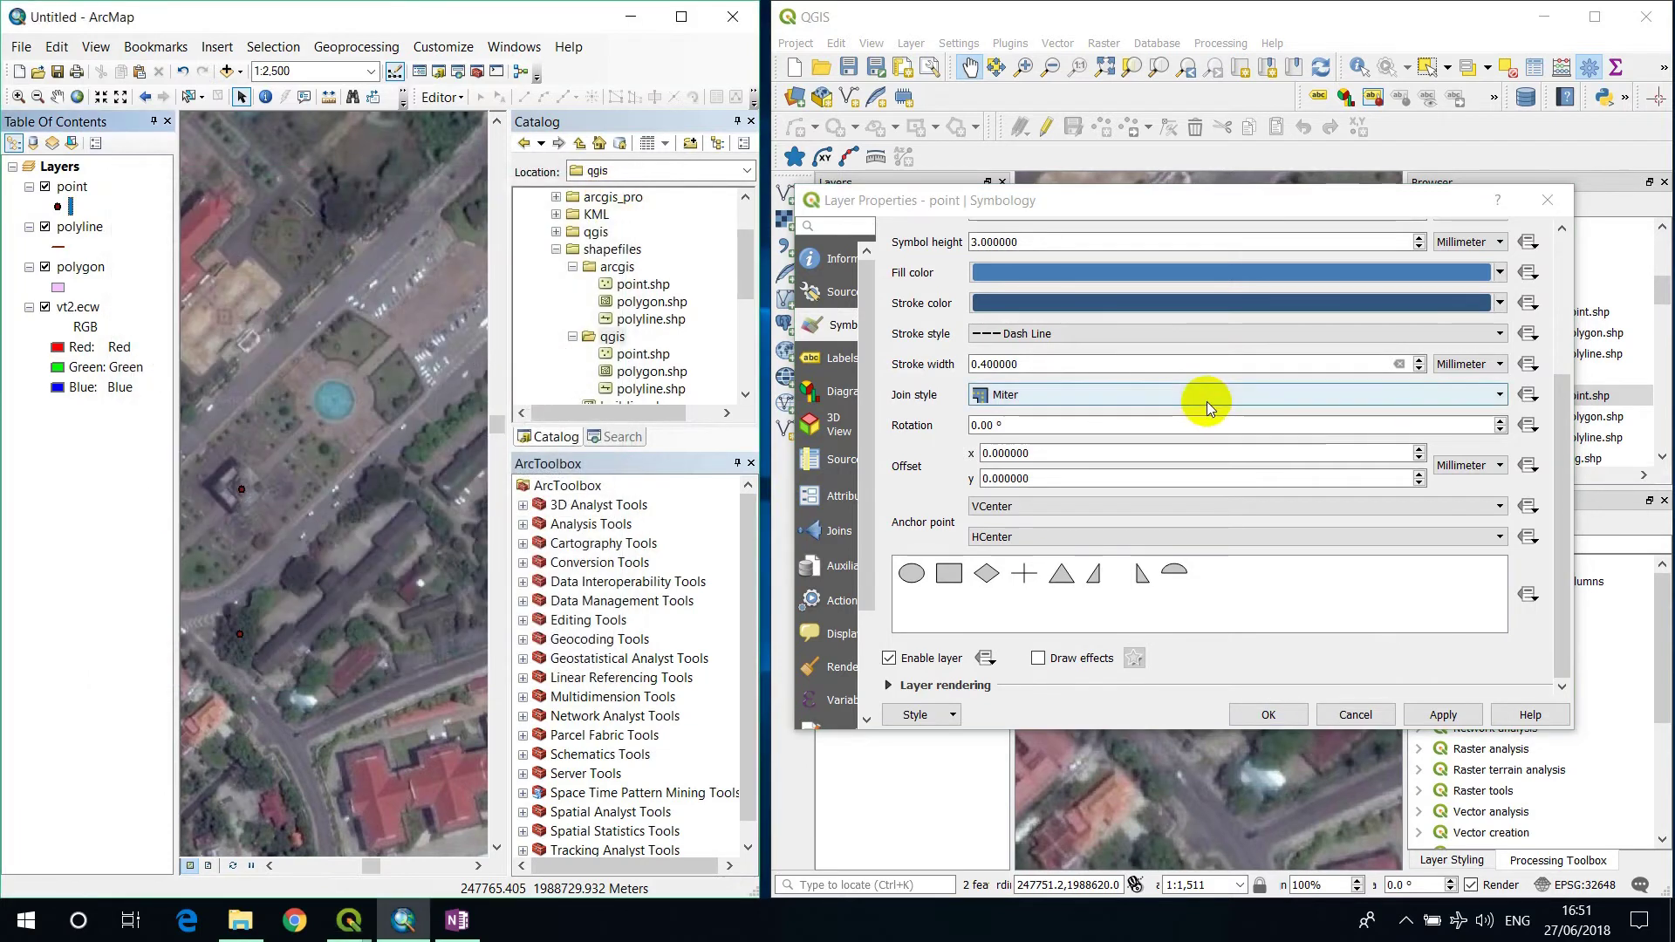
{"action": "left_click", "coordinate": [1542, 205]}
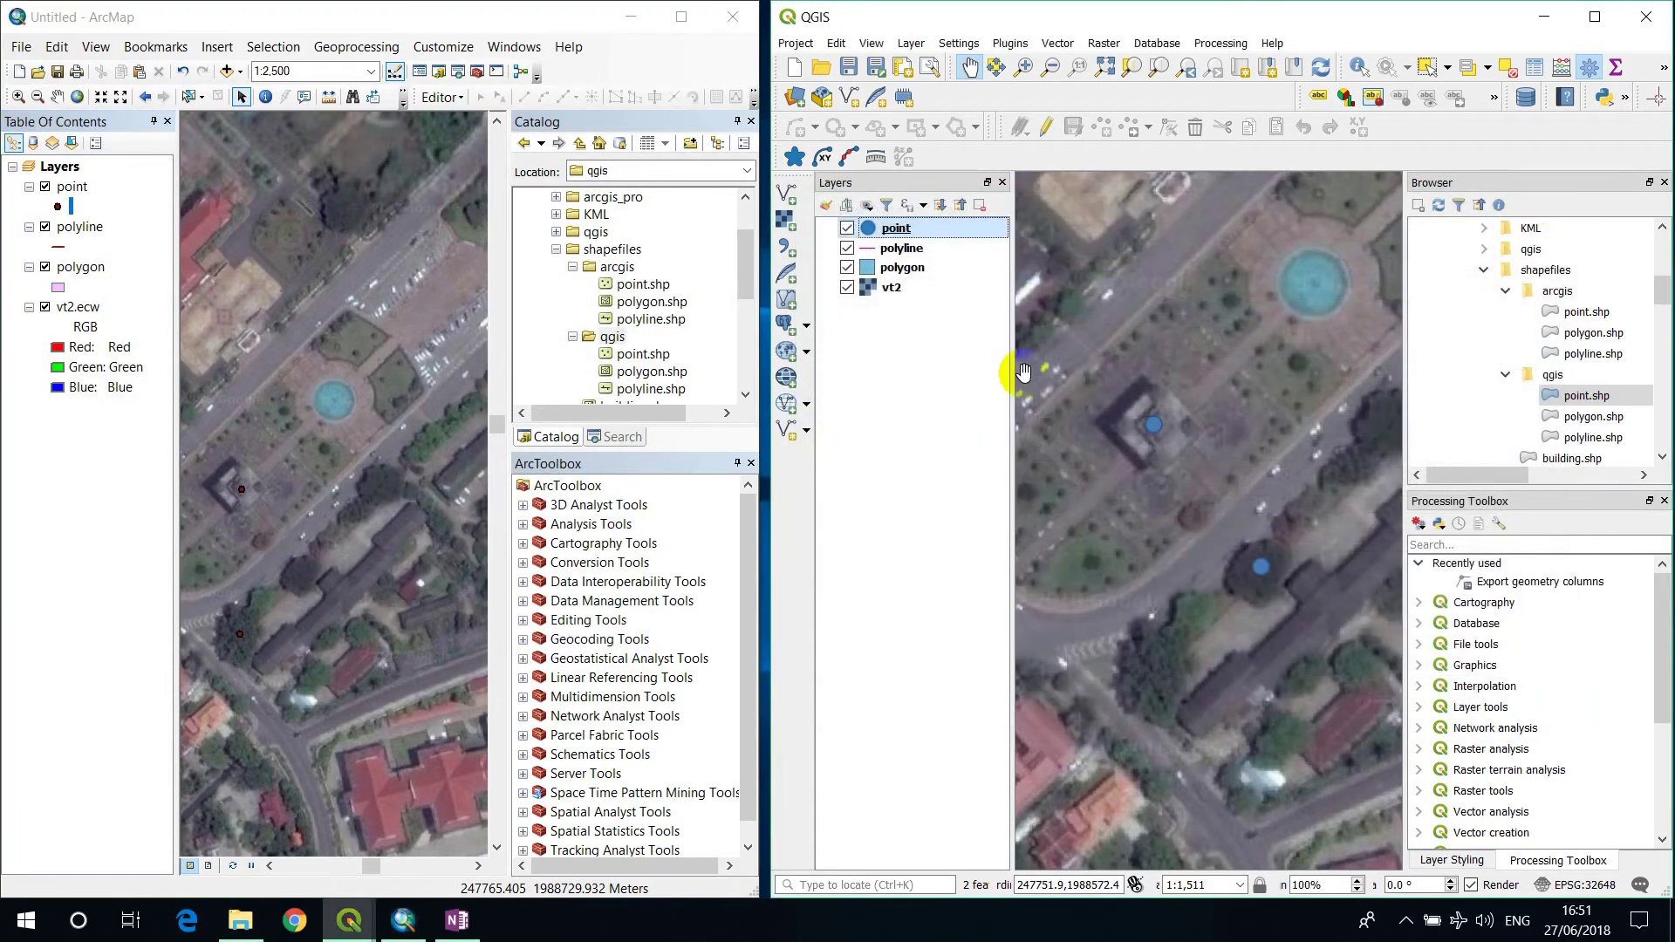
- Open the point layer's properties in both ArcMap and QGIS, and show the Symbology settings in each
{"action": "right_click", "coordinate": [73, 187]}
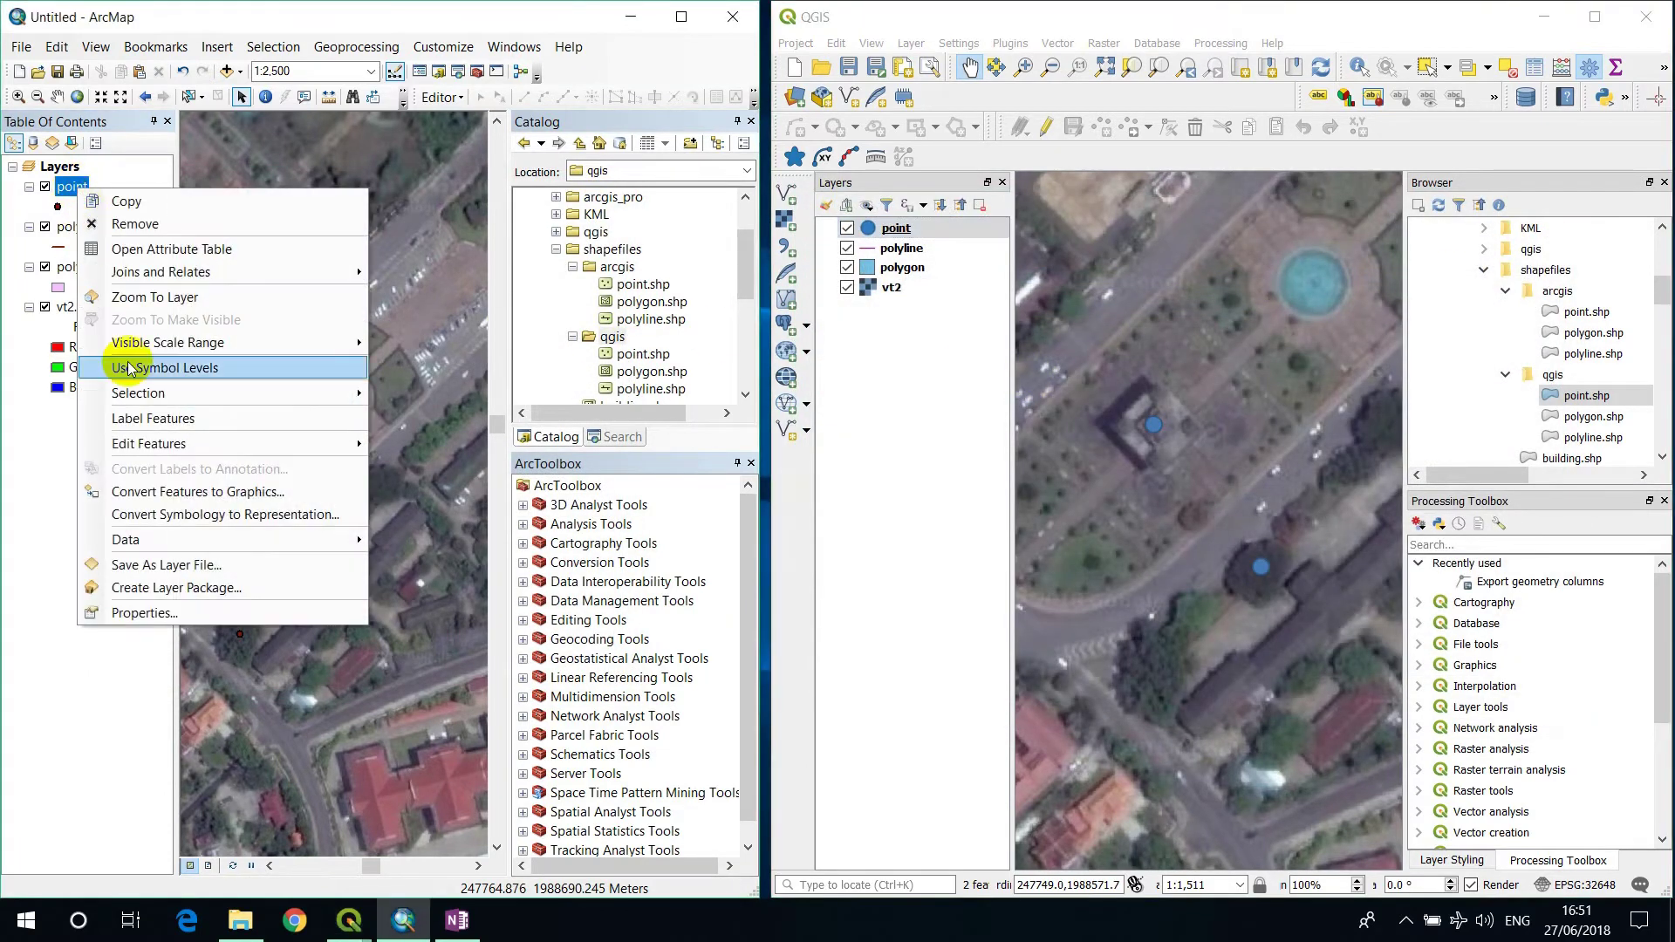
{"action": "left_click", "coordinate": [149, 612]}
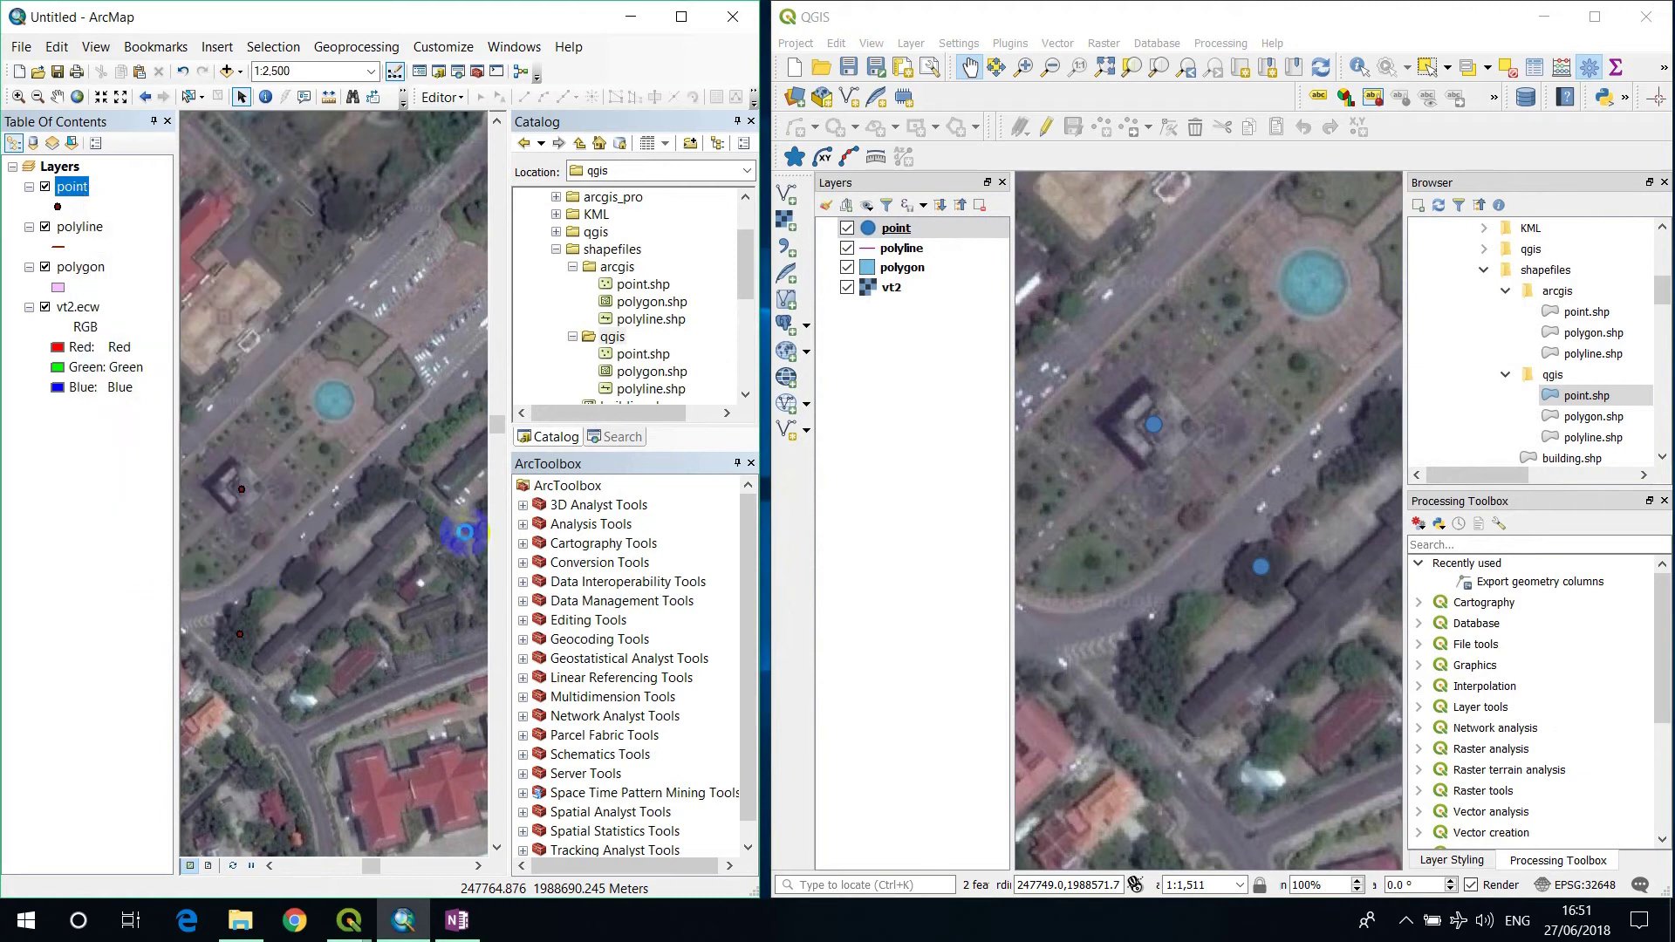
{"action": "right_click", "coordinate": [883, 228]}
{"action": "left_click", "coordinate": [942, 558]}
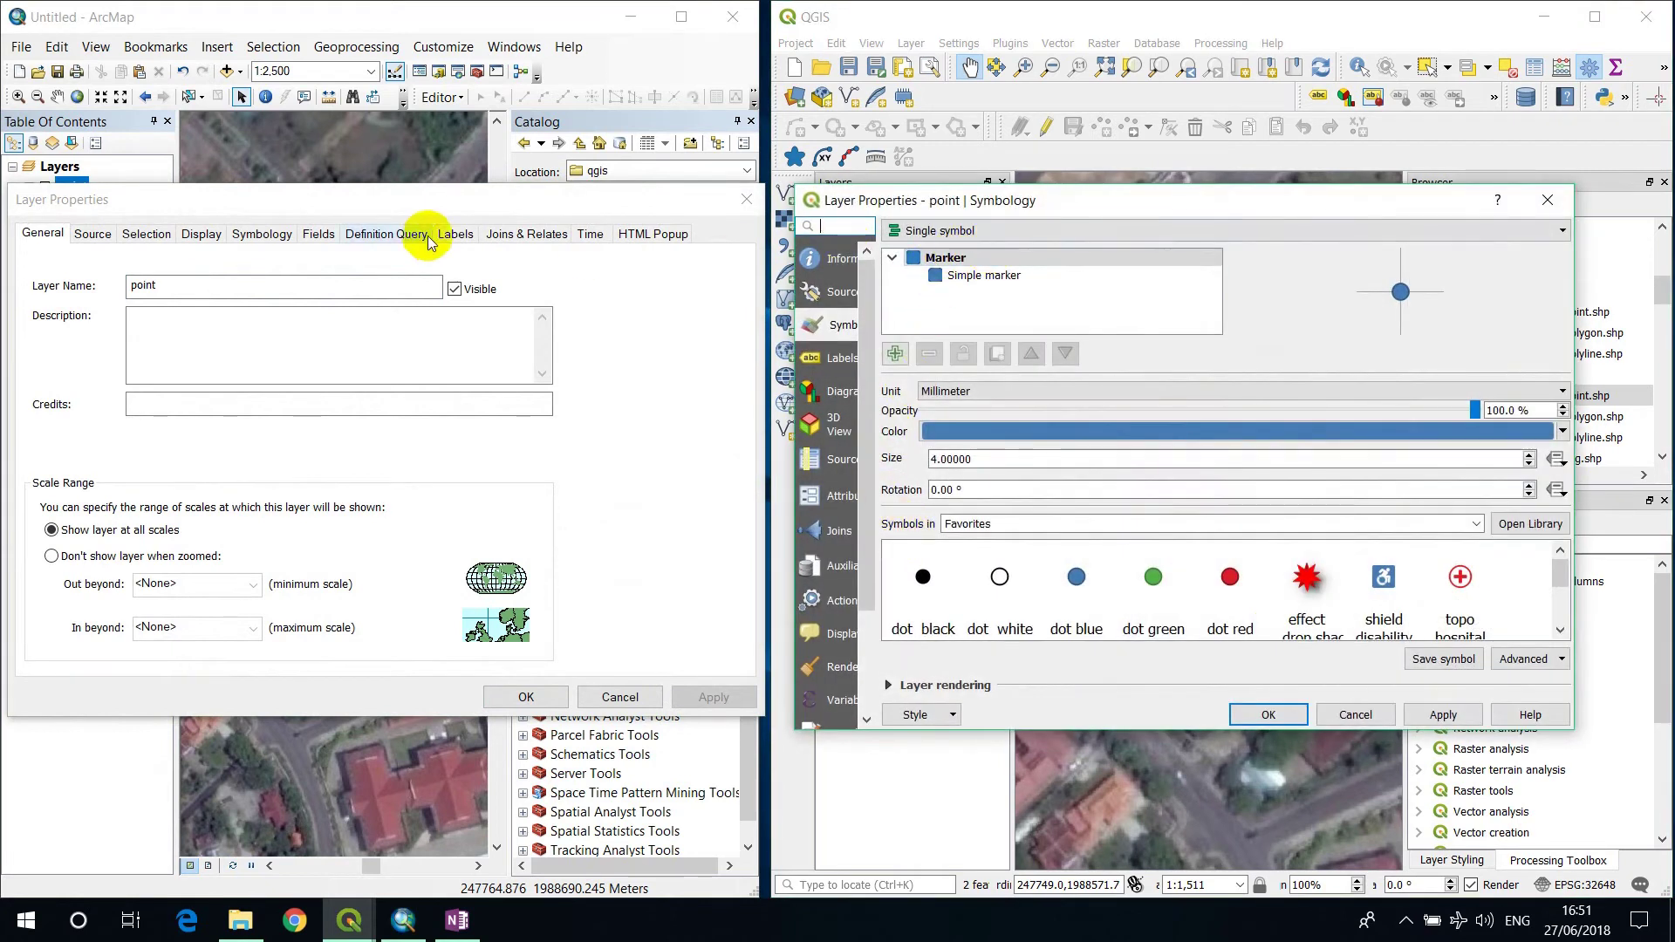
{"action": "left_click", "coordinate": [255, 241]}
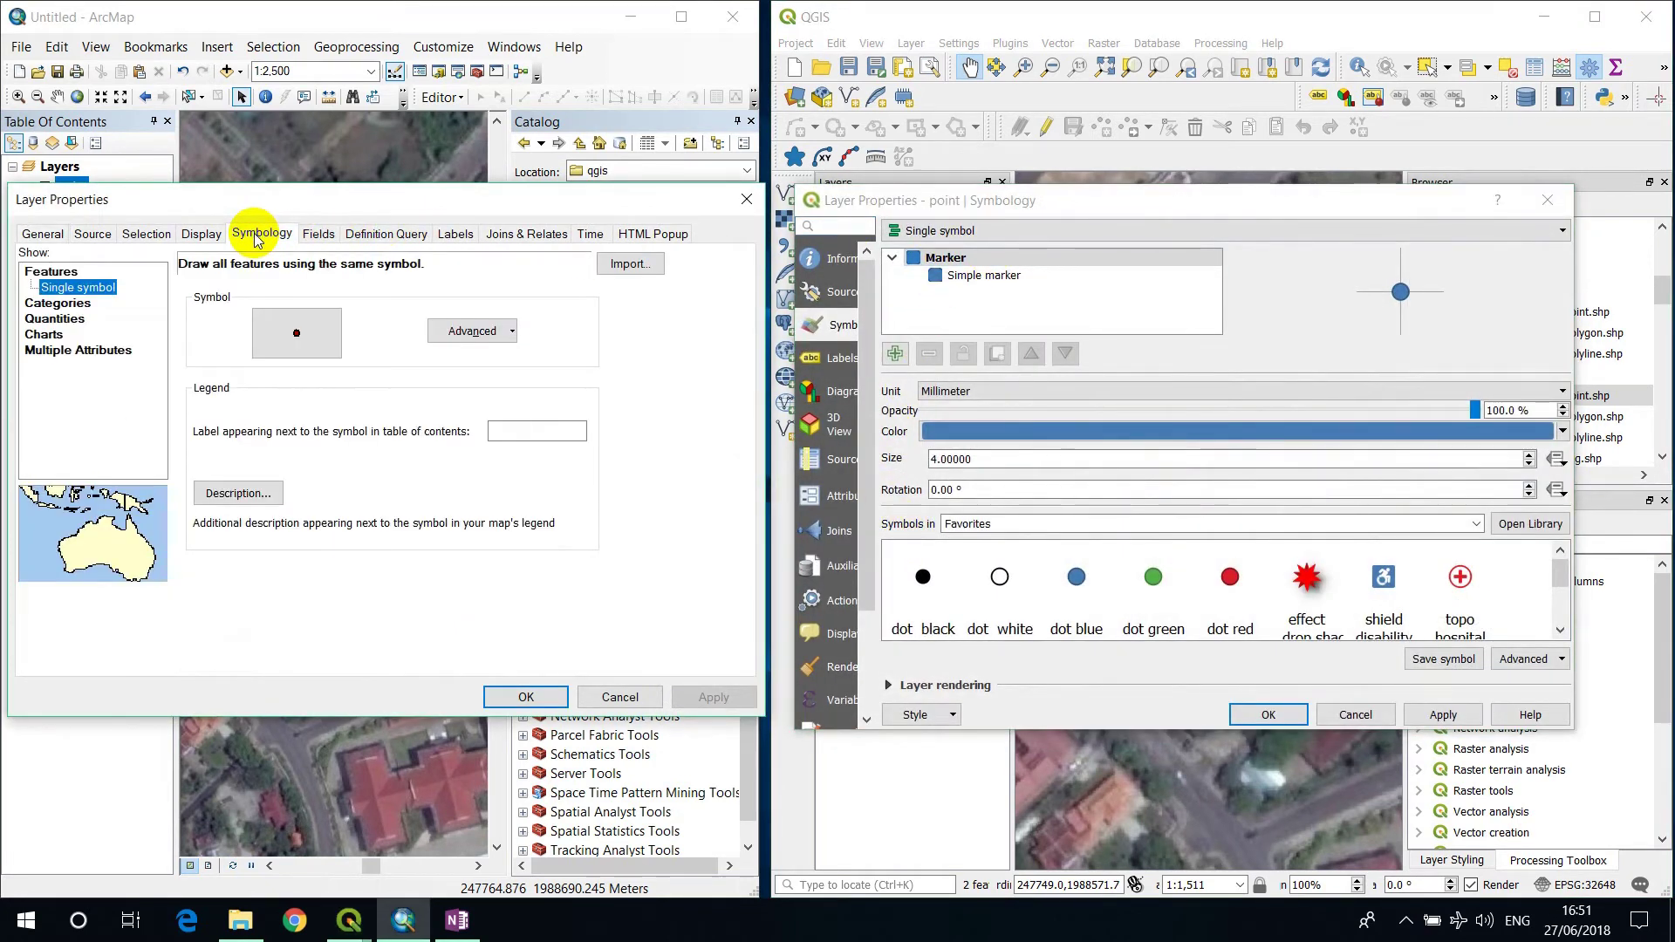
- Set the ArcMap point layer's symbology to Unique values categories and the QGIS point layer's symbology to Categorized
{"action": "left_click", "coordinate": [61, 303]}
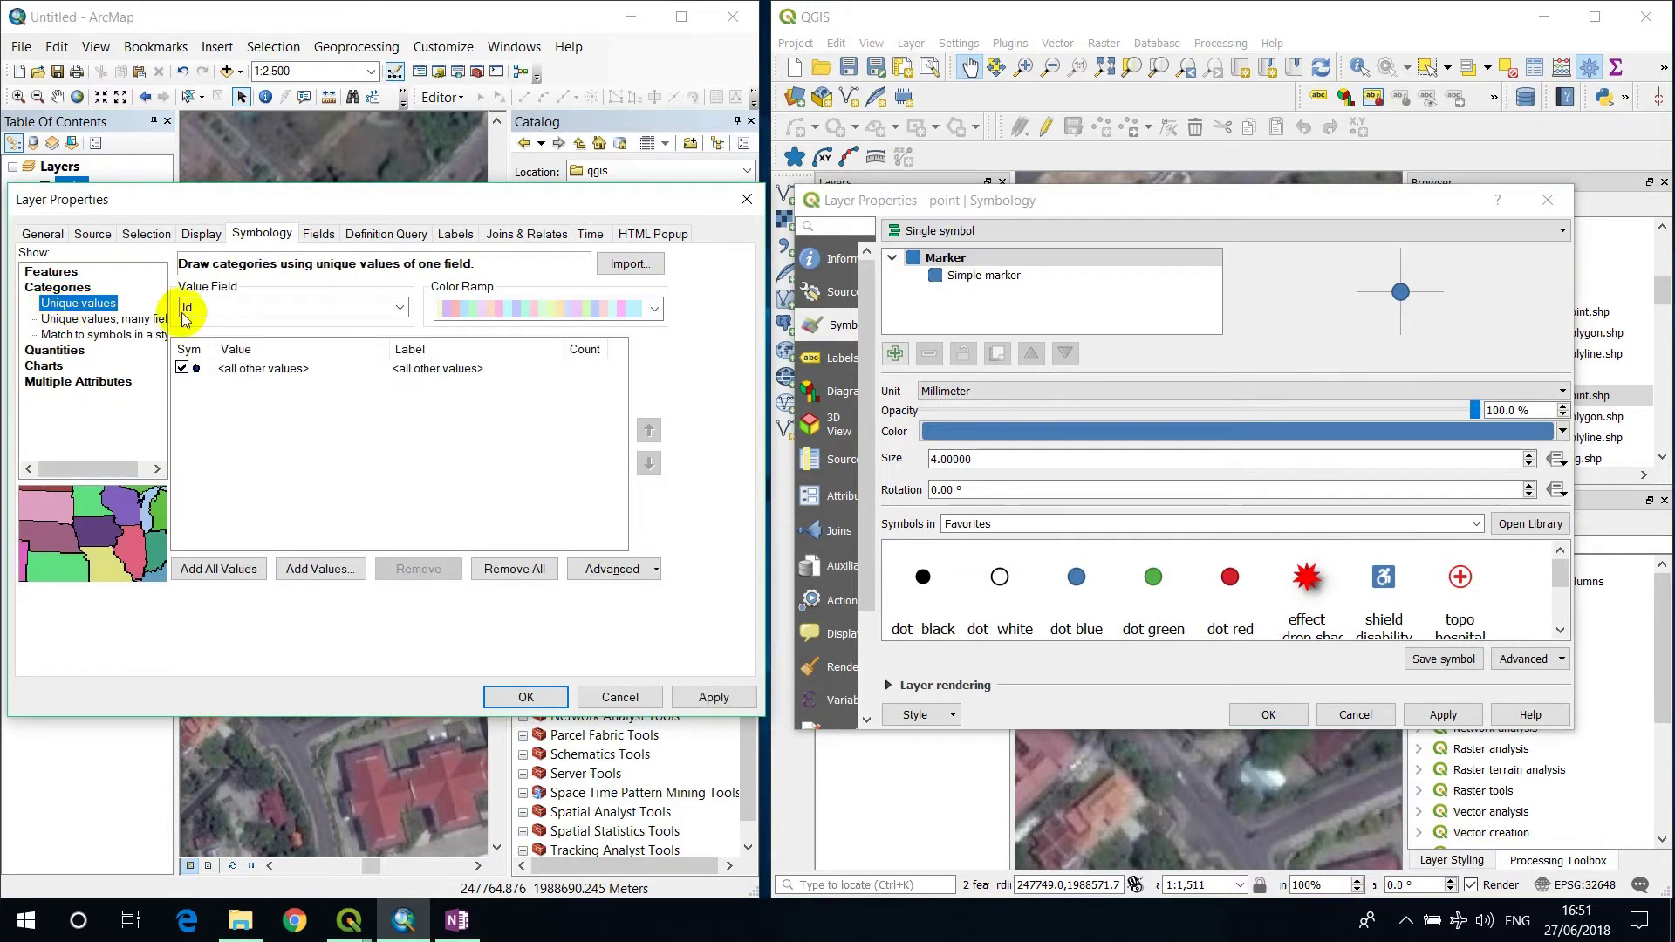
{"action": "left_click", "coordinate": [935, 231]}
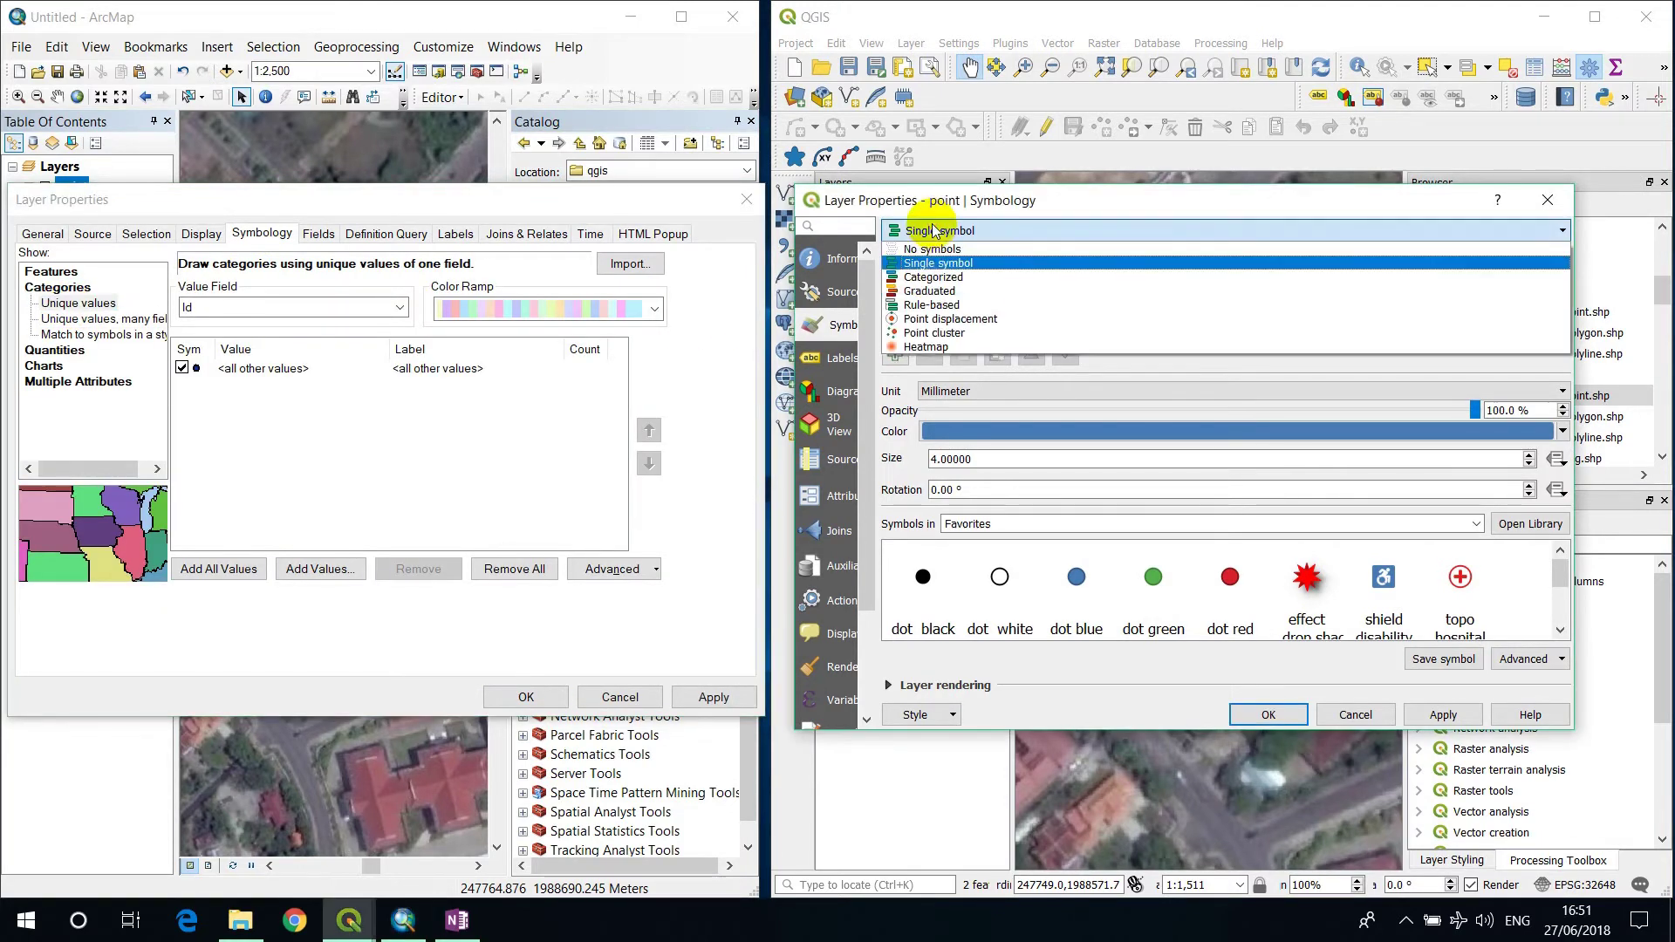
{"action": "left_click", "coordinate": [935, 278]}
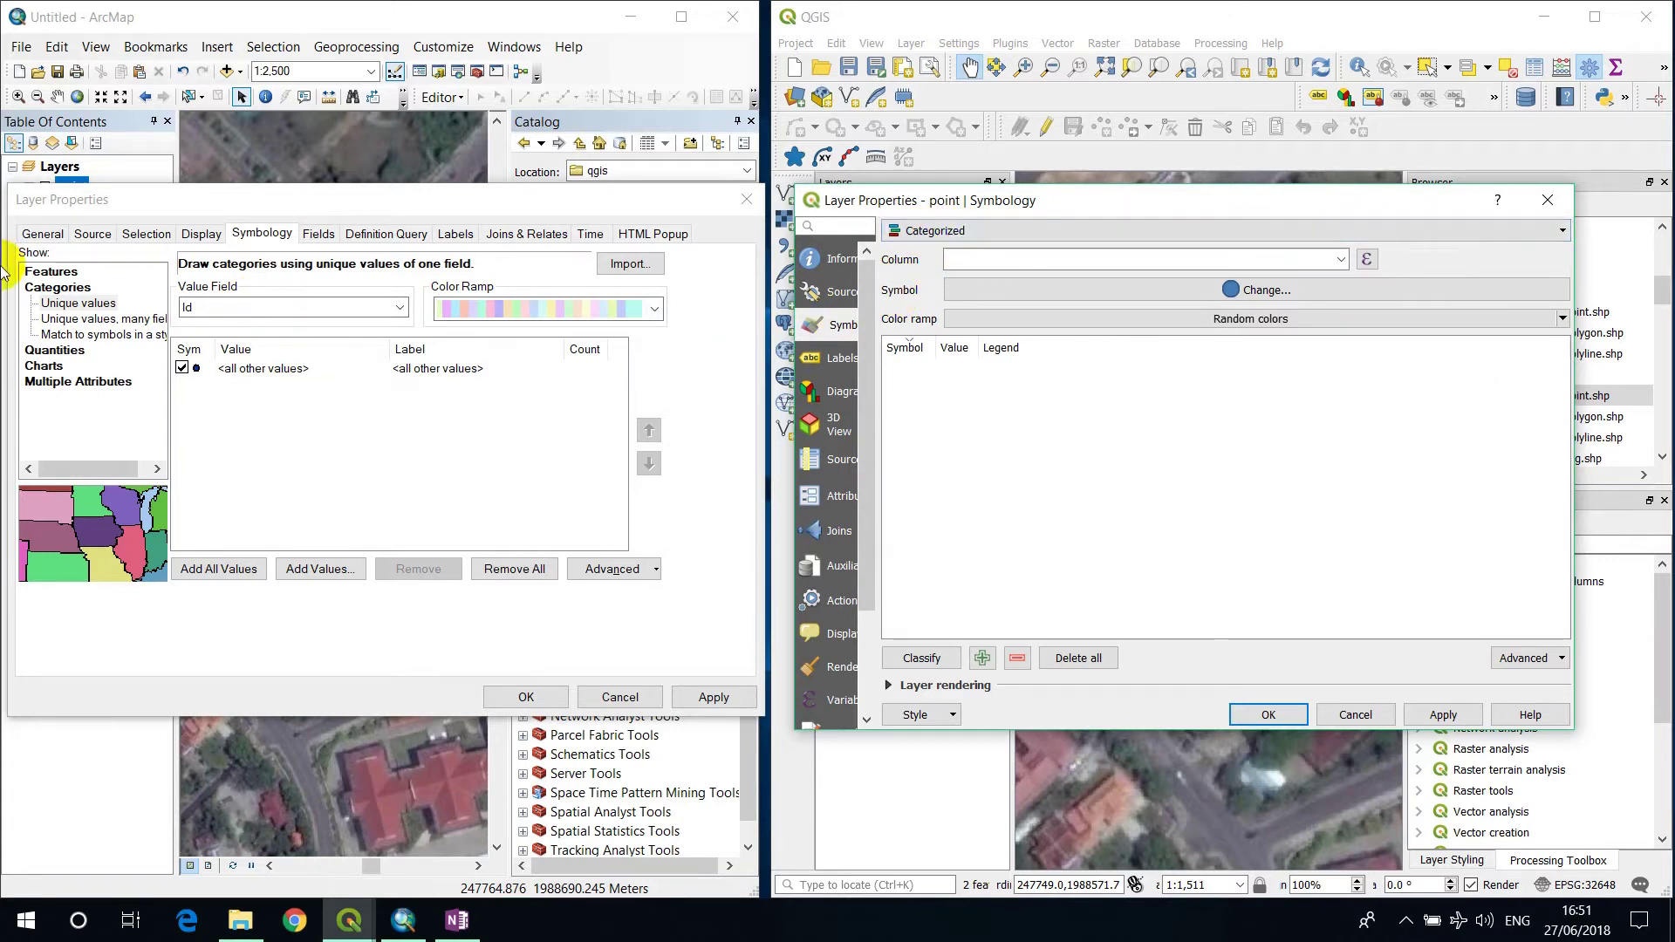
- Use the Name field to categorize the point layer in both ArcMap and QGIS
{"action": "left_click", "coordinate": [398, 307]}
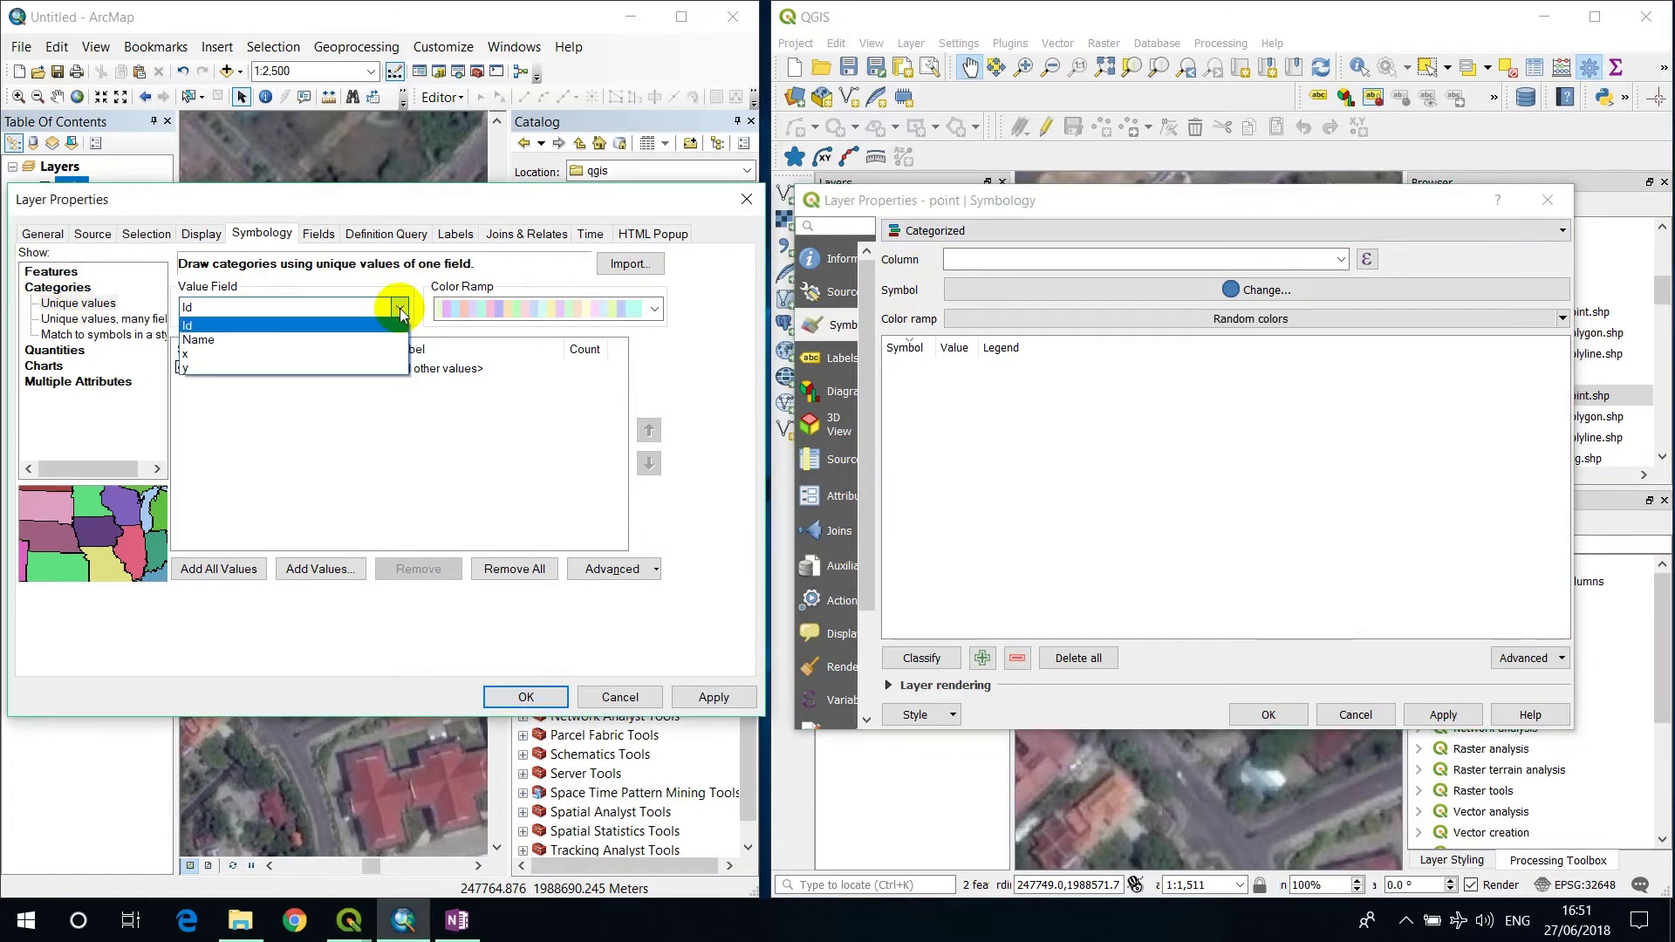
{"action": "left_click", "coordinate": [209, 340]}
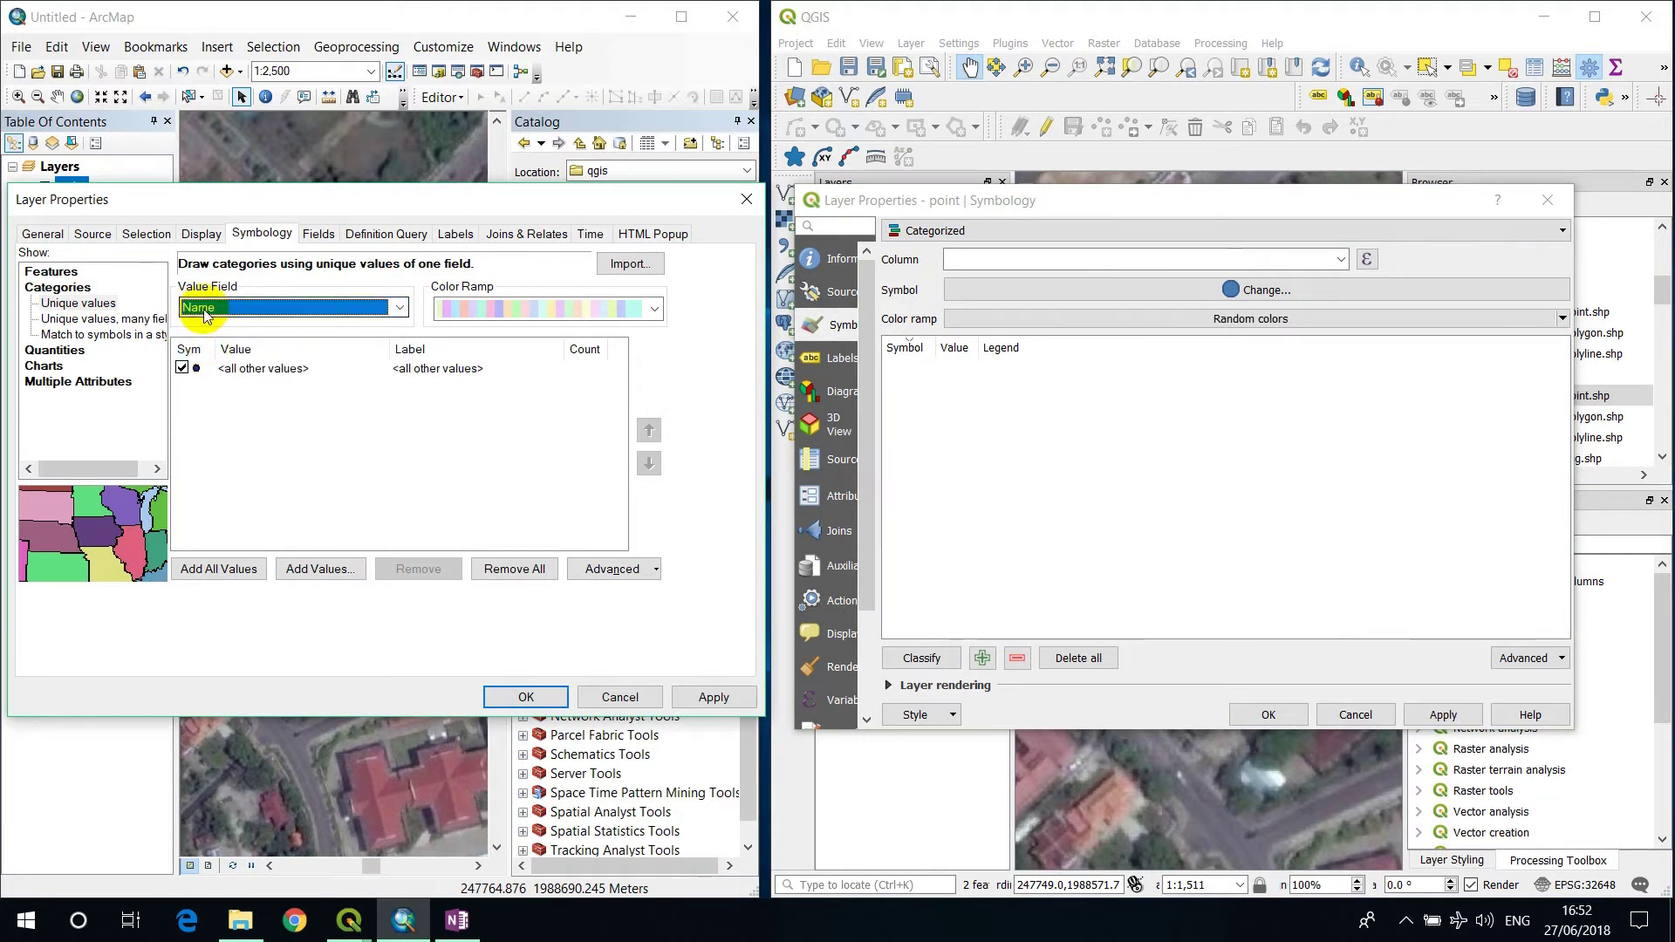
{"action": "left_click", "coordinate": [1338, 259]}
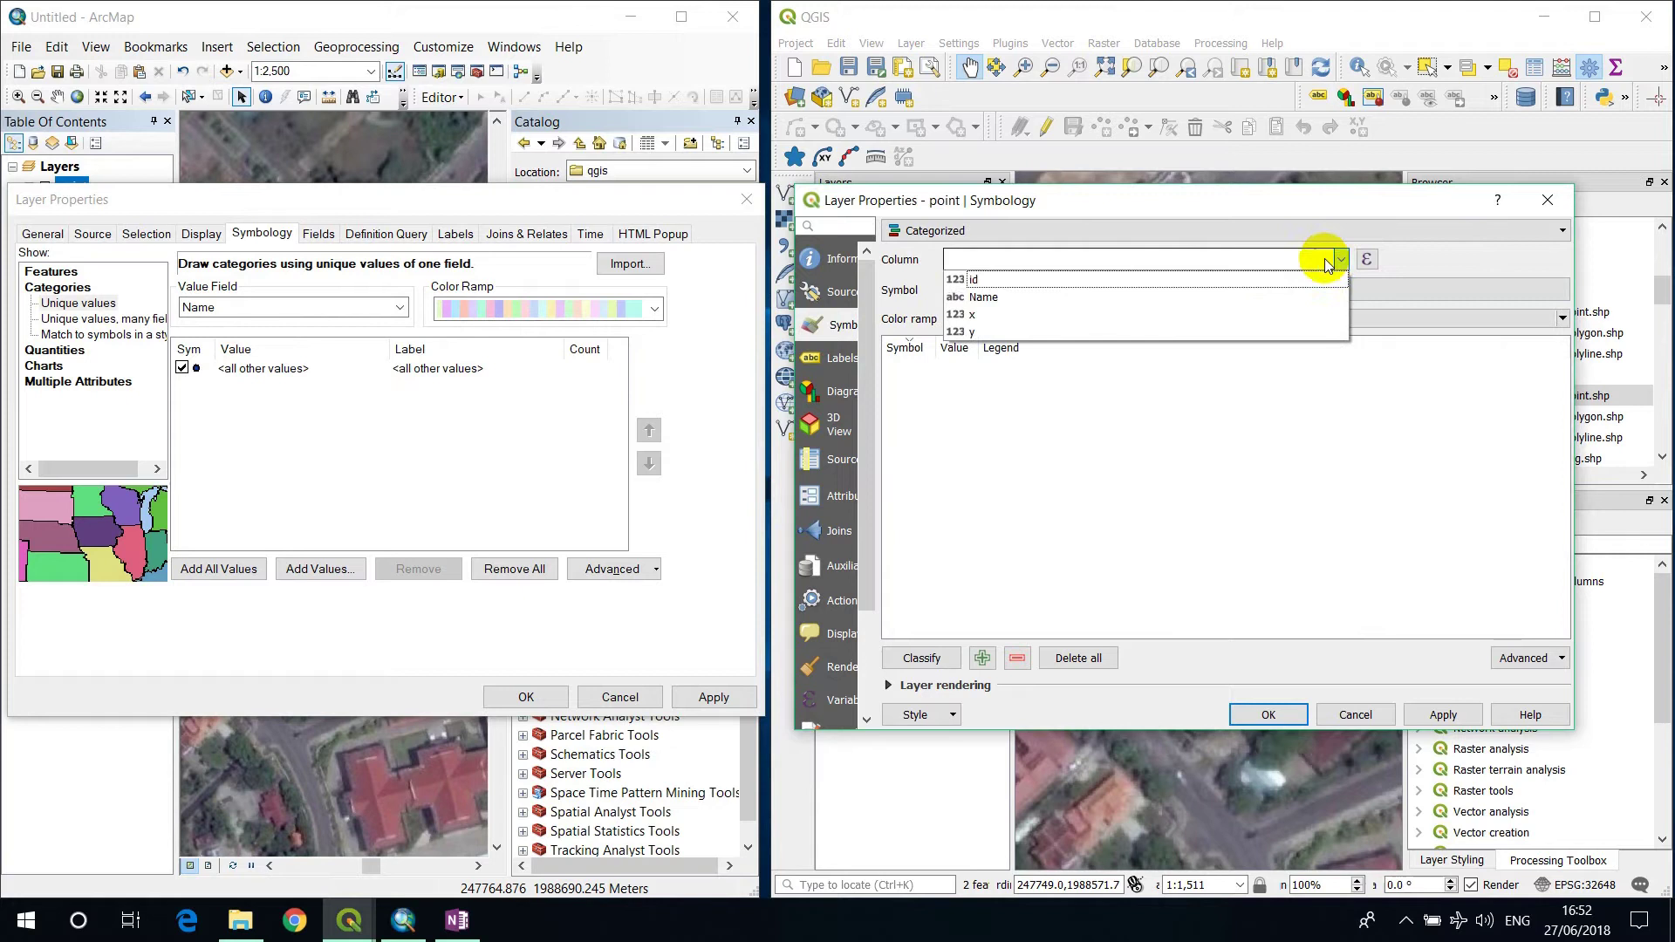
{"action": "left_click", "coordinate": [976, 299]}
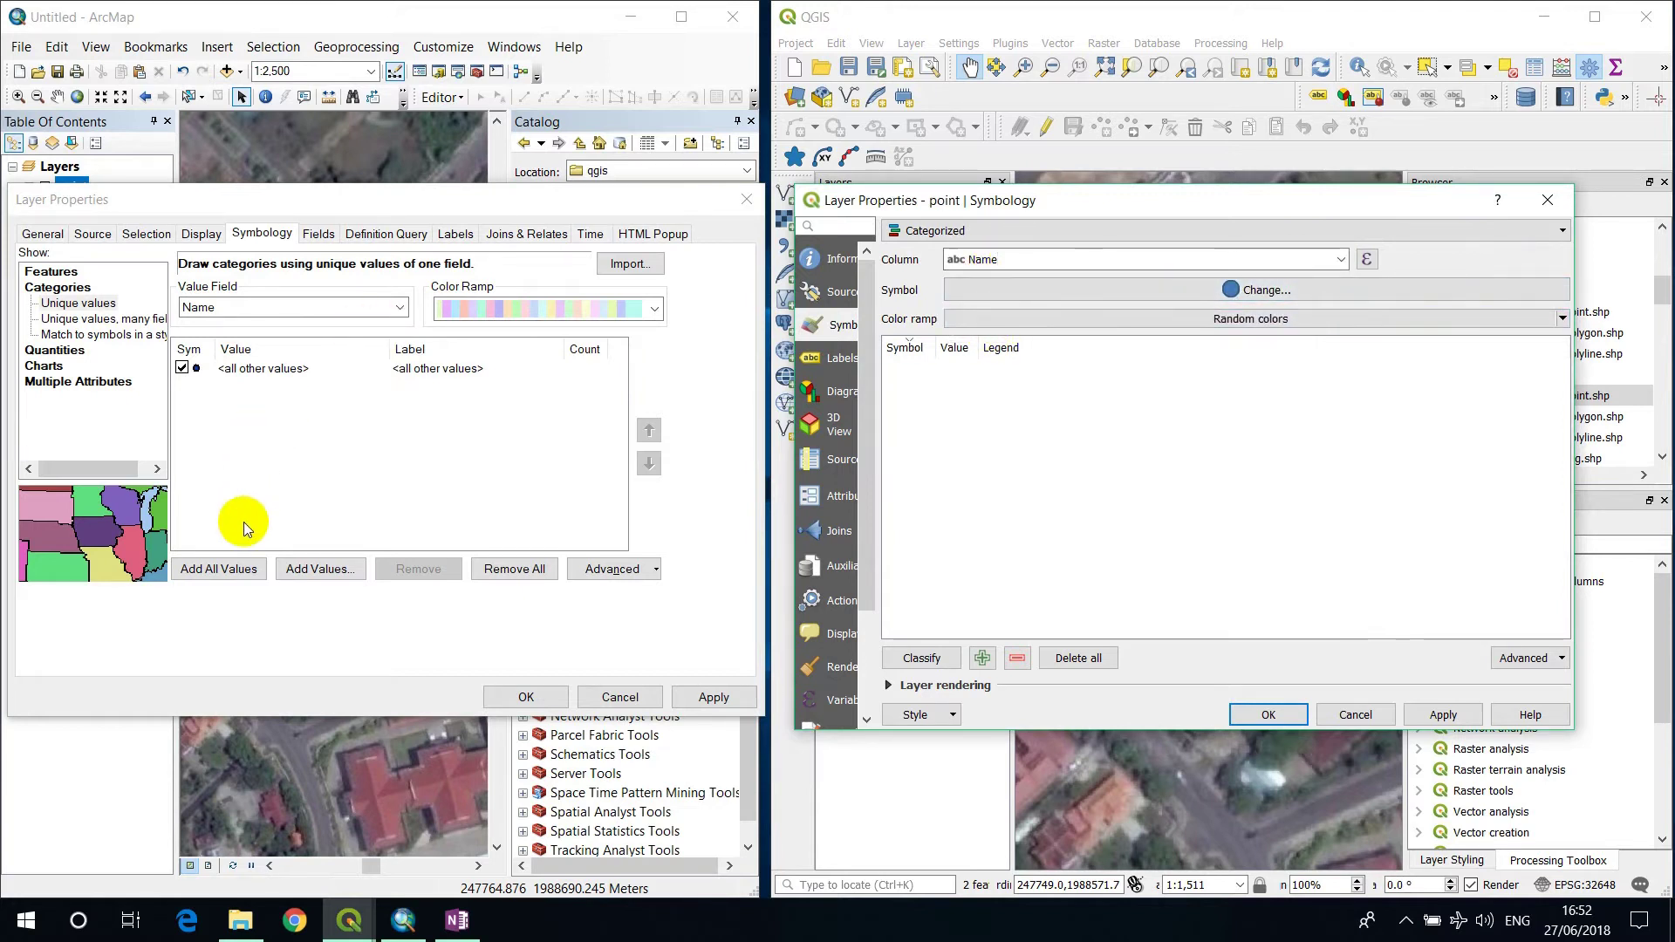
- Add all Name values as categories in ArcMap, turn off the all-other-values symbol, and clear the heading label
{"action": "left_click", "coordinate": [225, 568]}
{"action": "left_click", "coordinate": [182, 368]}
{"action": "left_click", "coordinate": [417, 389]}
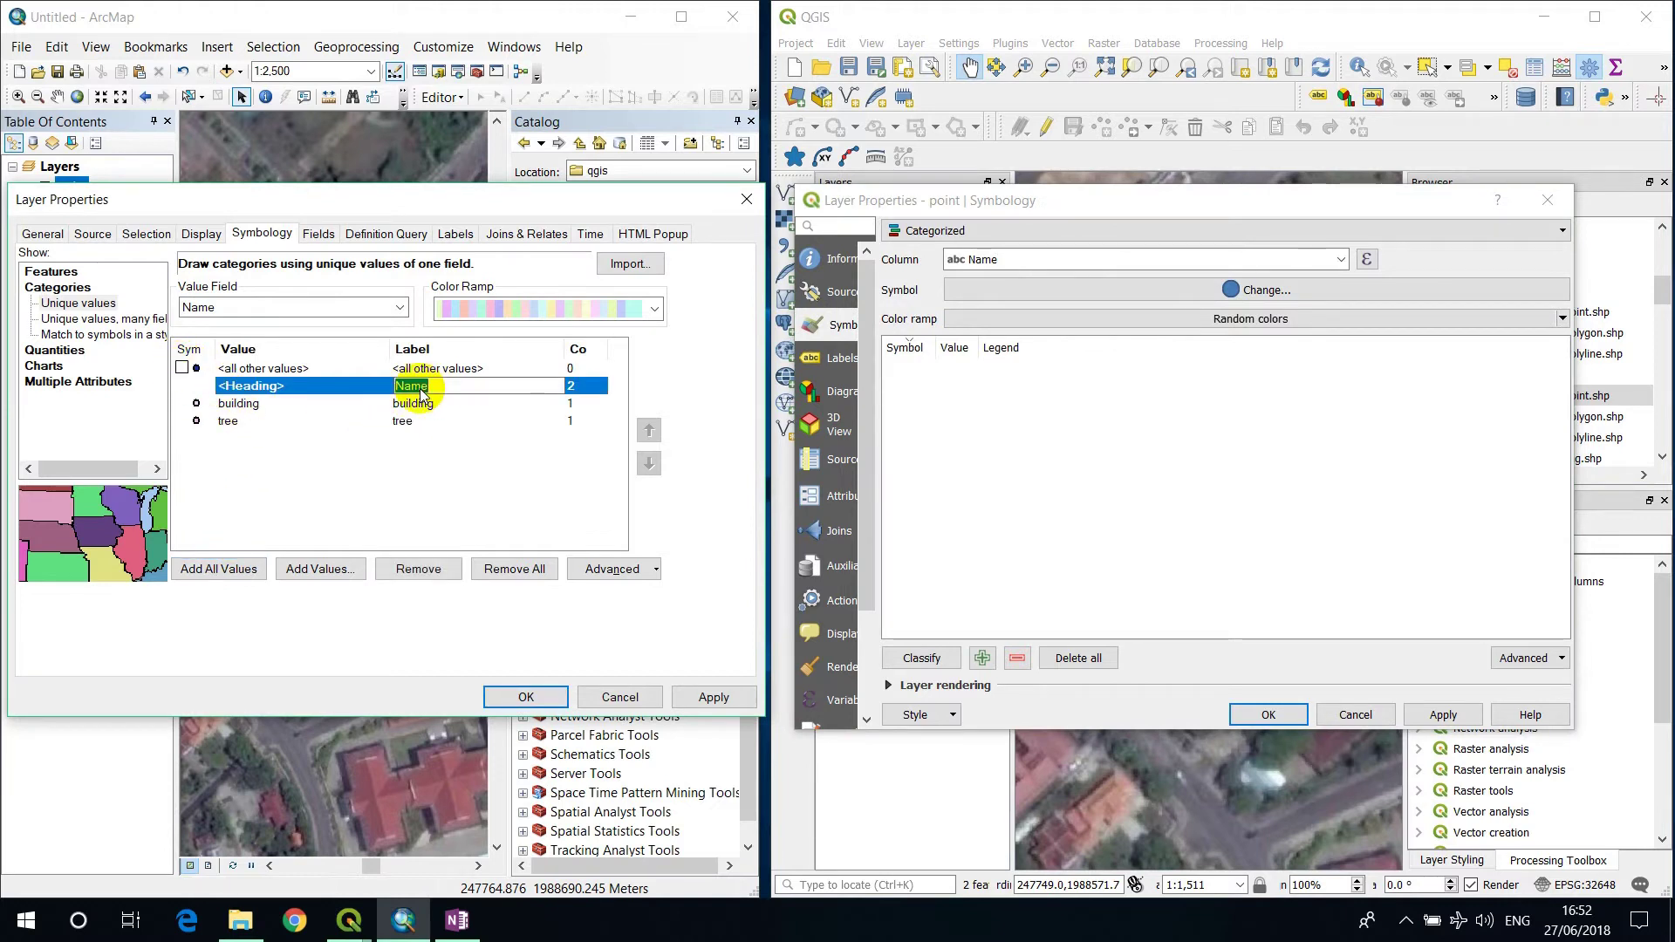
{"action": "key", "text": "BackSpace"}
- Classify the QGIS point layer by its Name values and turn off the unnamed category
{"action": "left_click", "coordinate": [995, 460]}
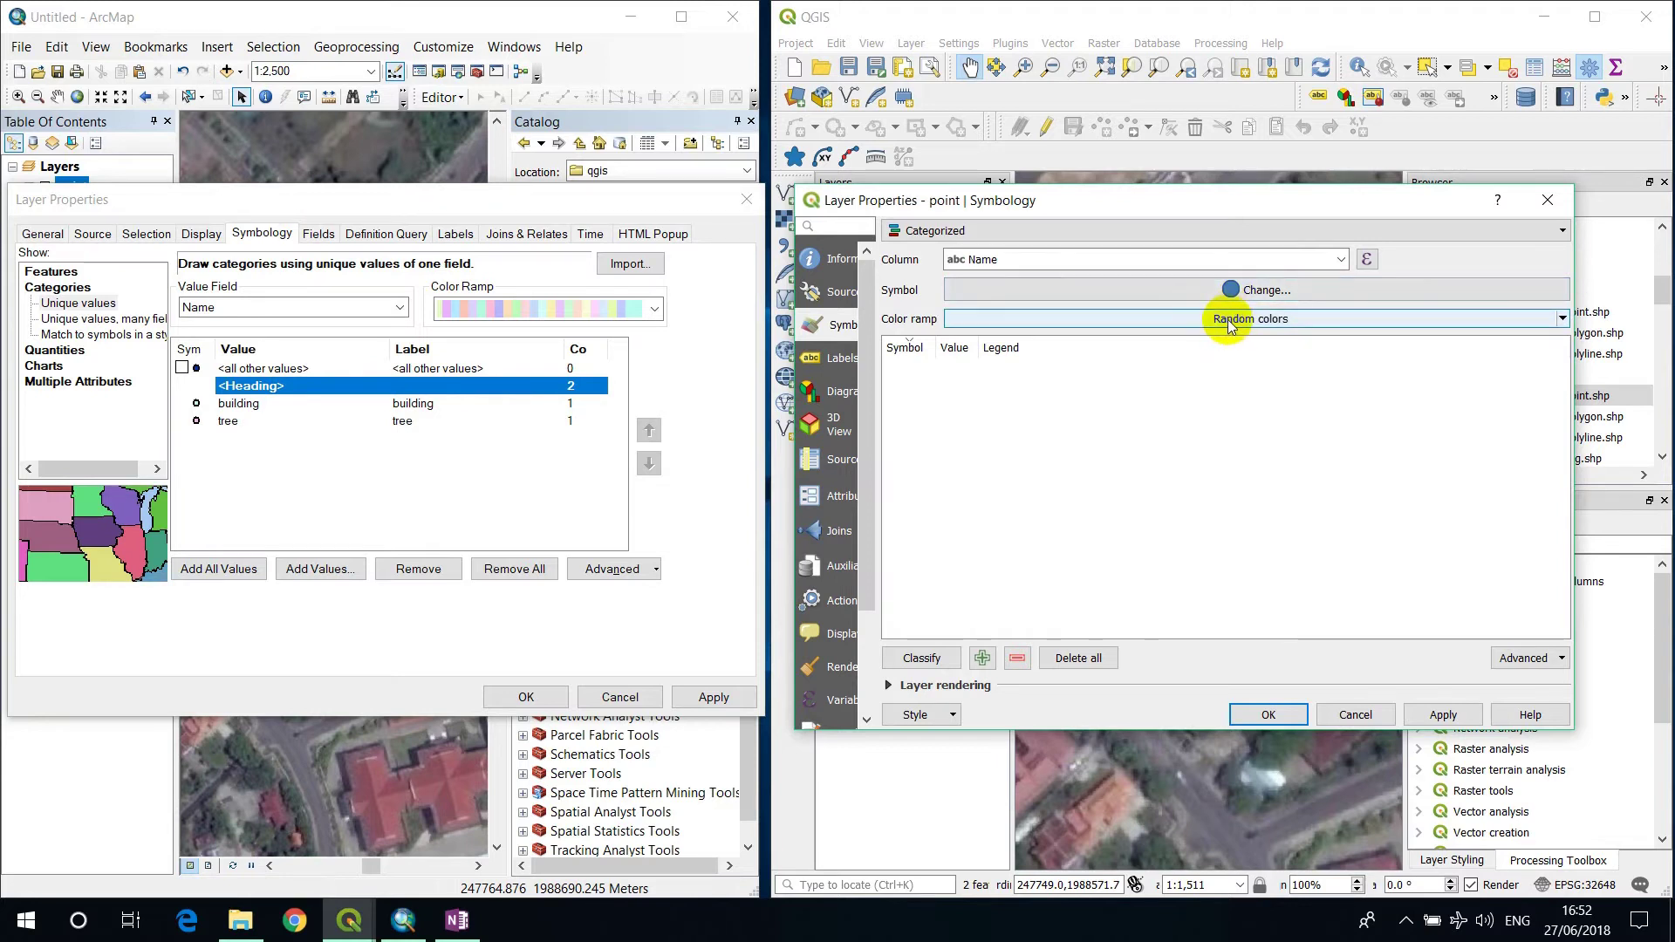
{"action": "left_click", "coordinate": [919, 659]}
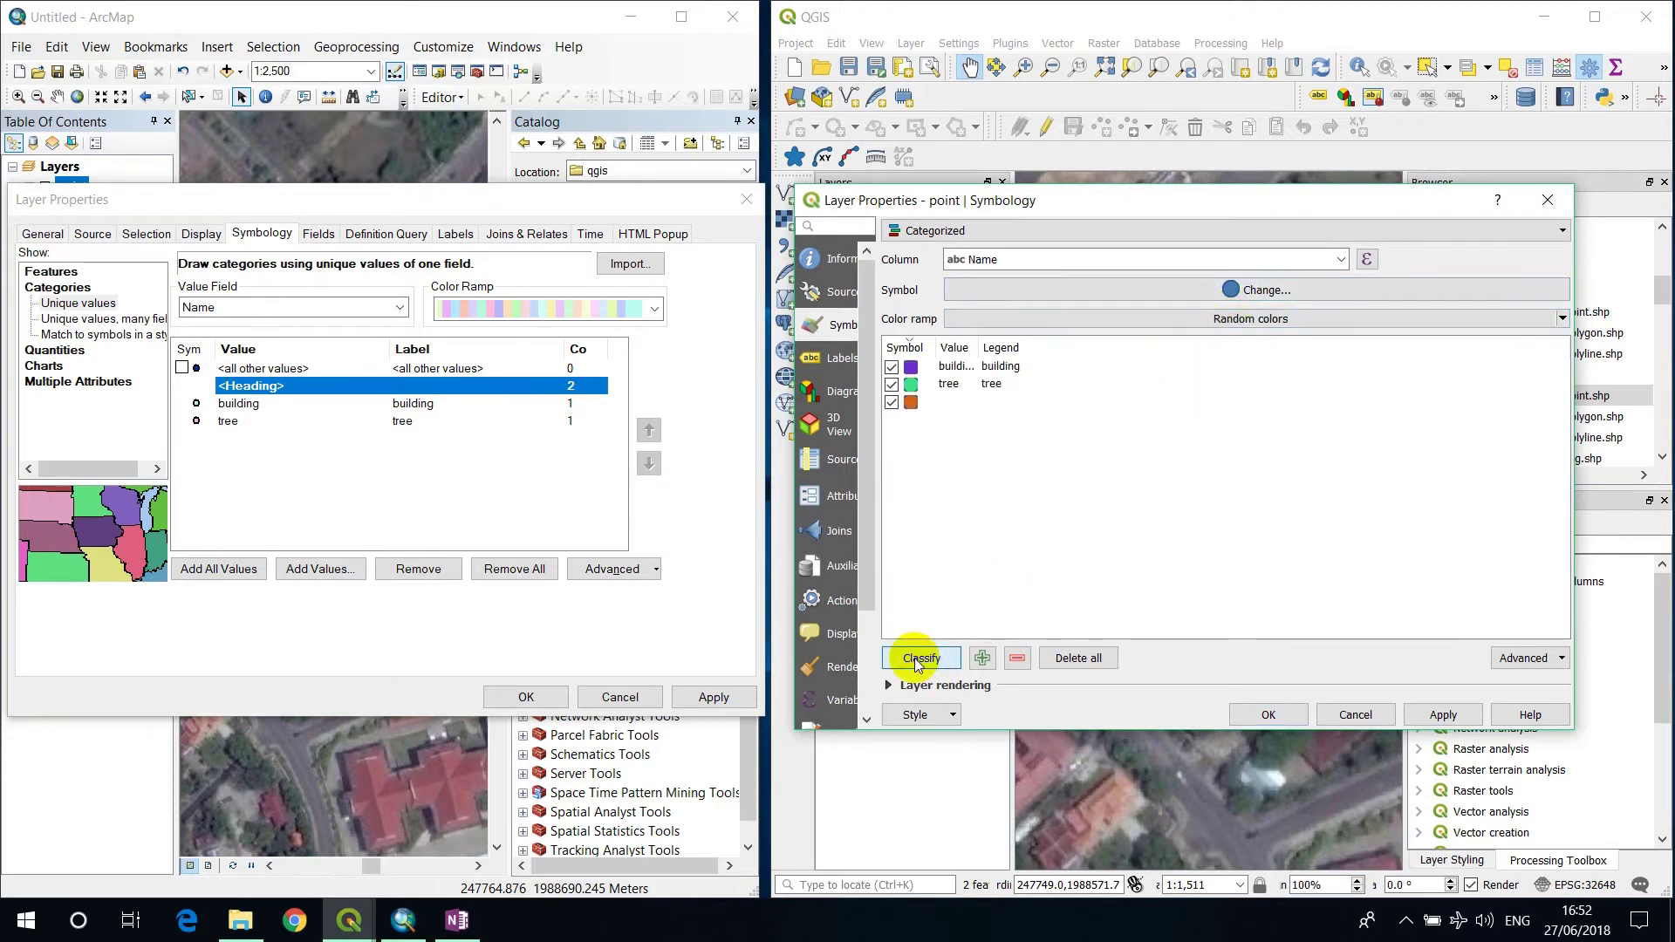
{"action": "left_click", "coordinate": [970, 403]}
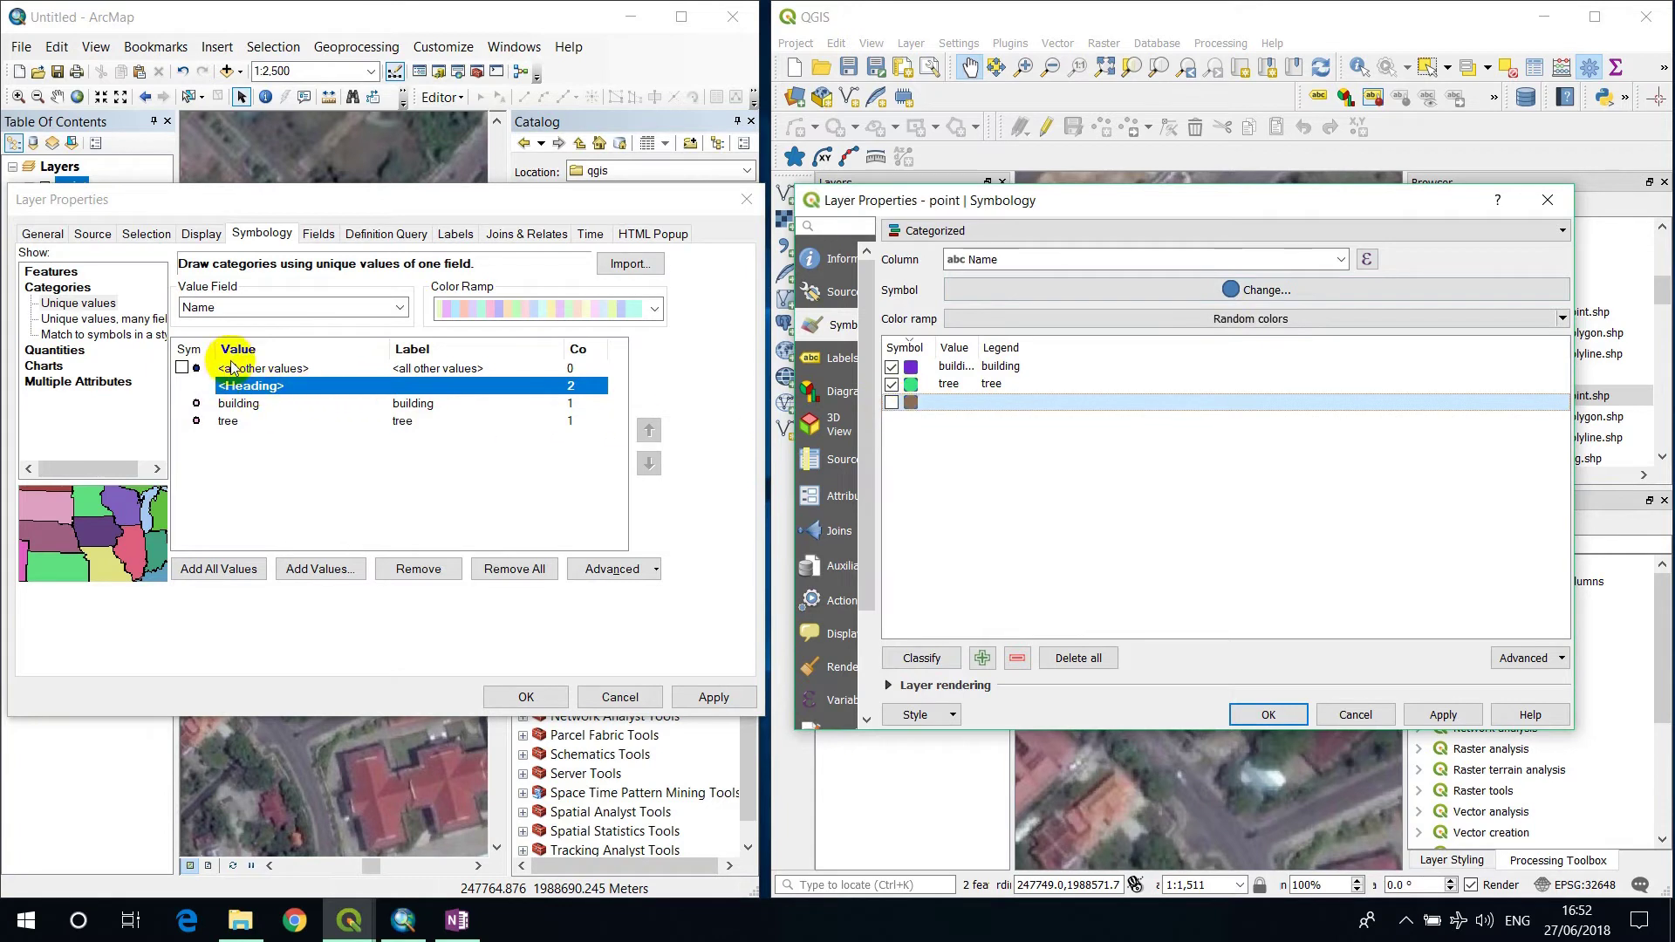
{"action": "left_click", "coordinate": [1022, 532]}
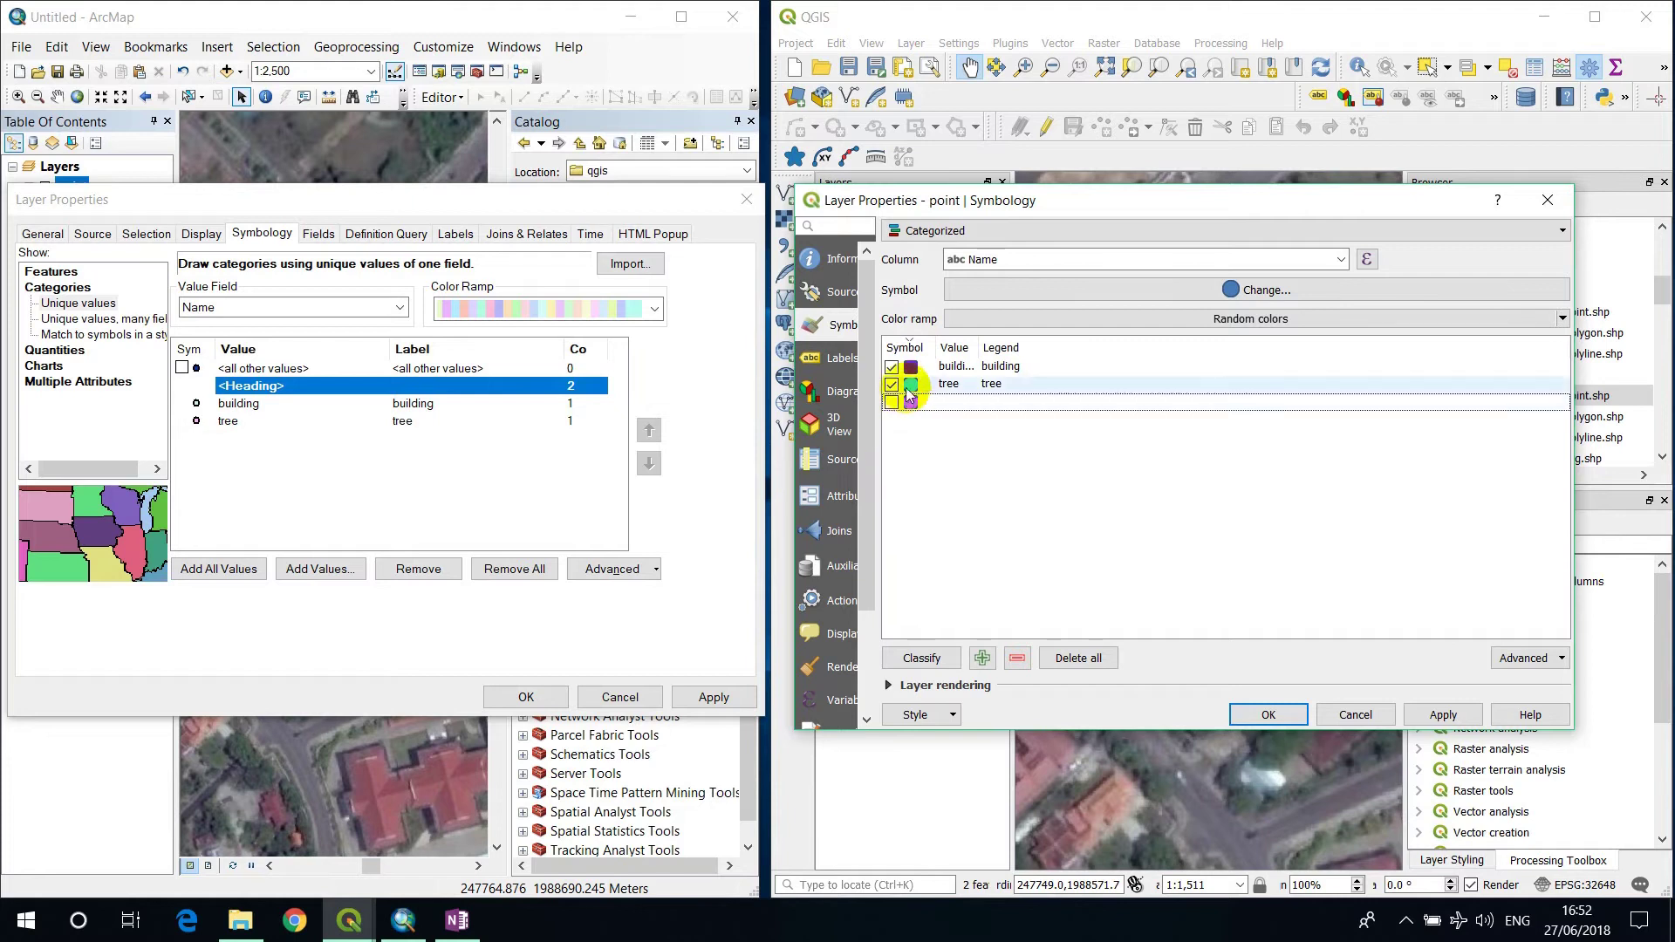
{"action": "left_click", "coordinate": [915, 370]}
{"action": "right_click", "coordinate": [915, 377]}
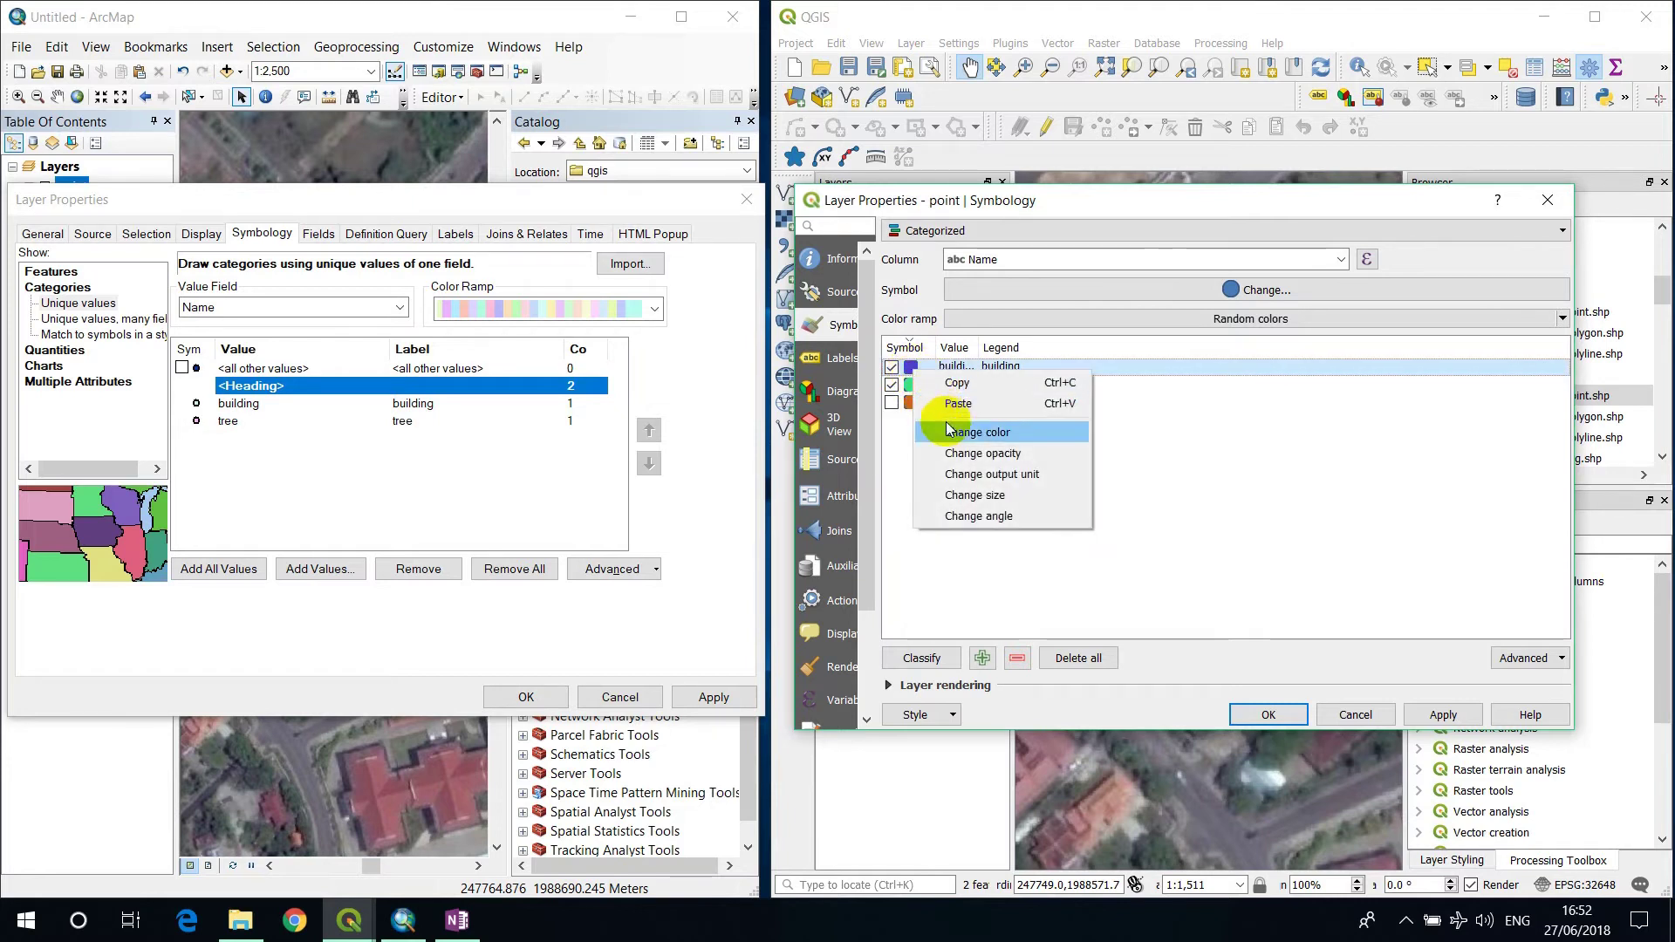
{"action": "left_click", "coordinate": [976, 556]}
- Change the QGIS building category's symbol to an SVG marker with the accommodation_bed_and_breakfast.svg house image
{"action": "double_click", "coordinate": [907, 368]}
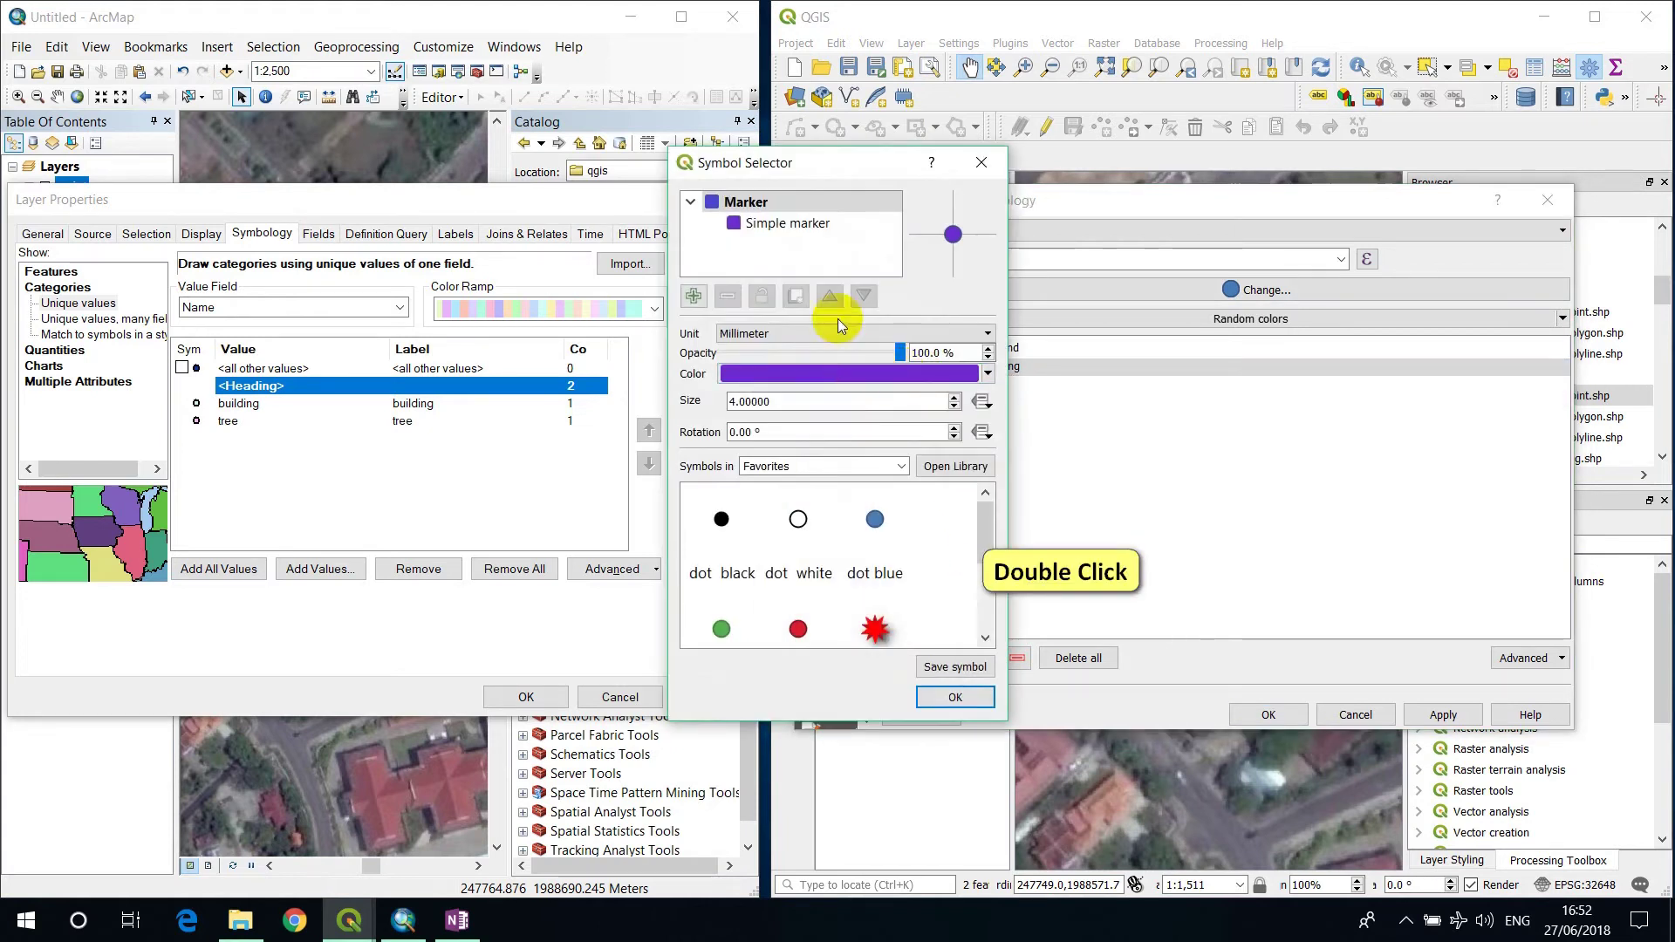
{"action": "left_click_drag", "start_coordinate": [774, 160], "coordinate": [1083, 145]}
{"action": "left_click", "coordinate": [1066, 209]}
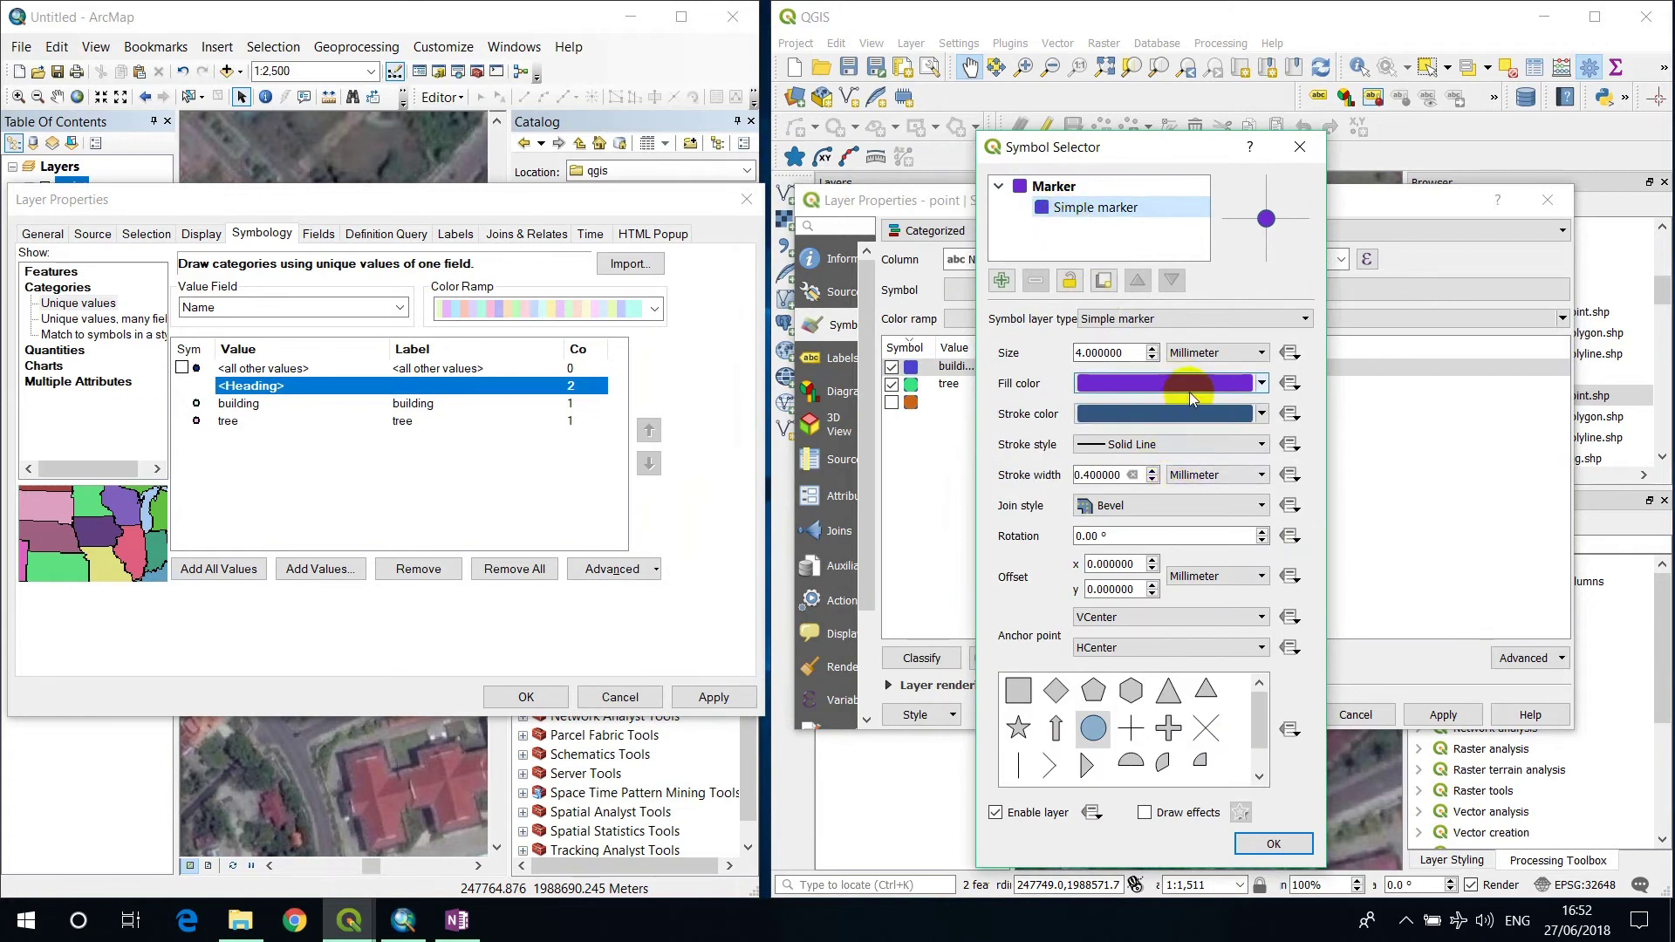
{"action": "left_click", "coordinate": [1138, 320]}
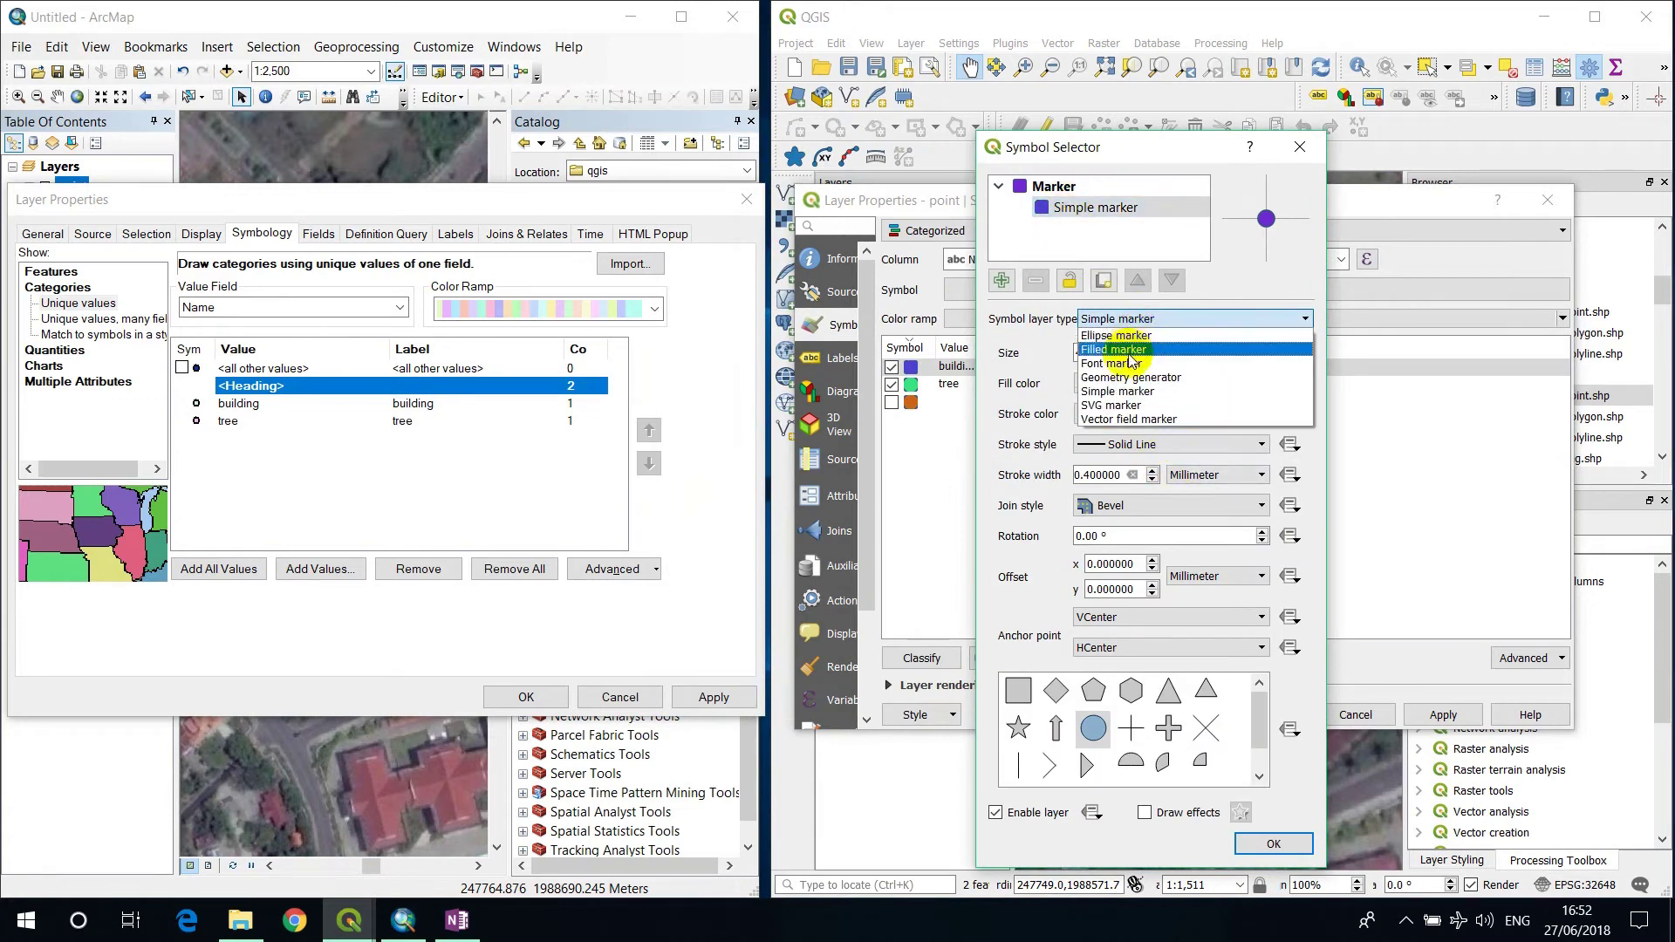
{"action": "left_click", "coordinate": [1121, 405]}
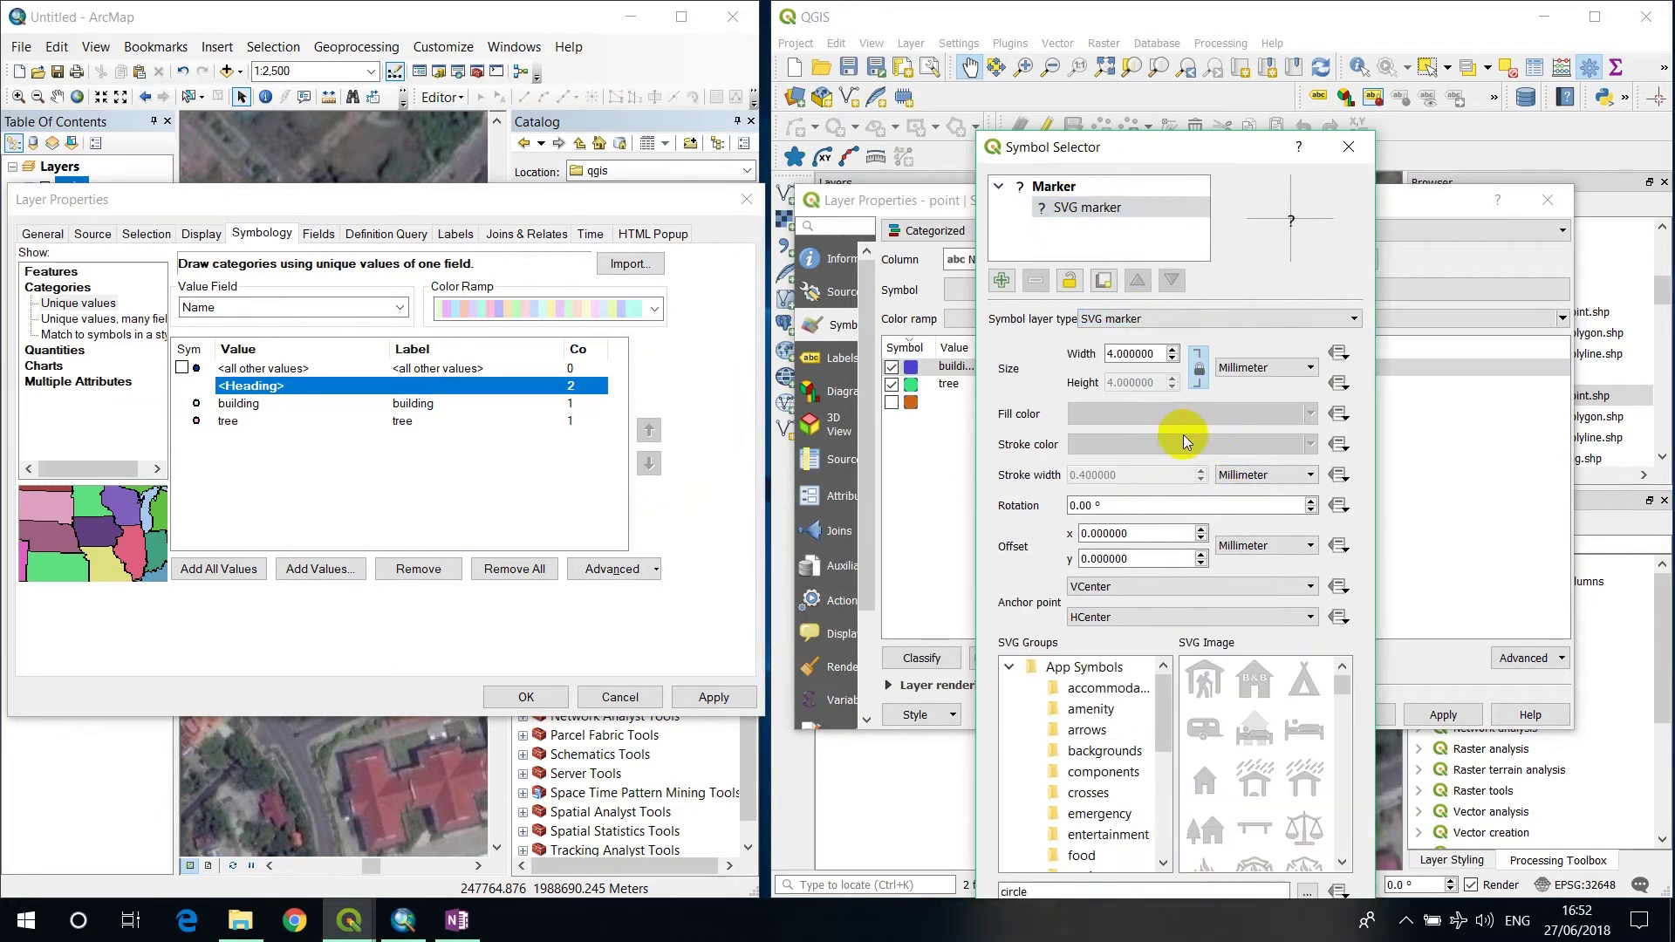
{"action": "left_click", "coordinate": [1257, 695]}
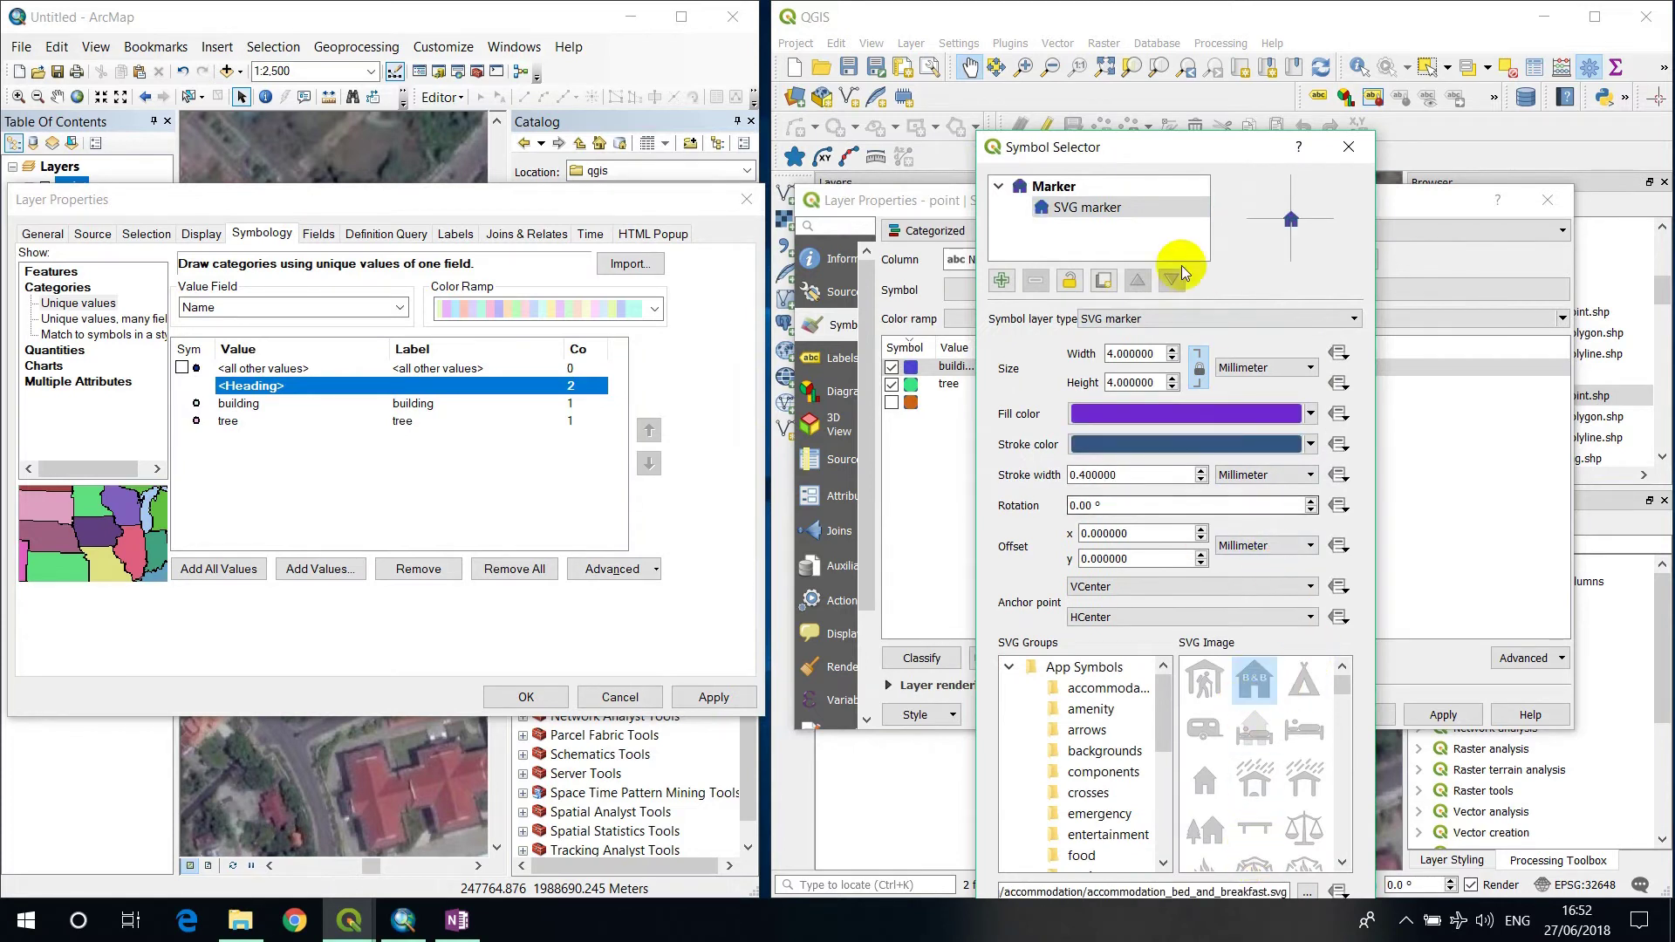
{"action": "left_click_drag", "start_coordinate": [1152, 152], "coordinate": [1123, 27]}
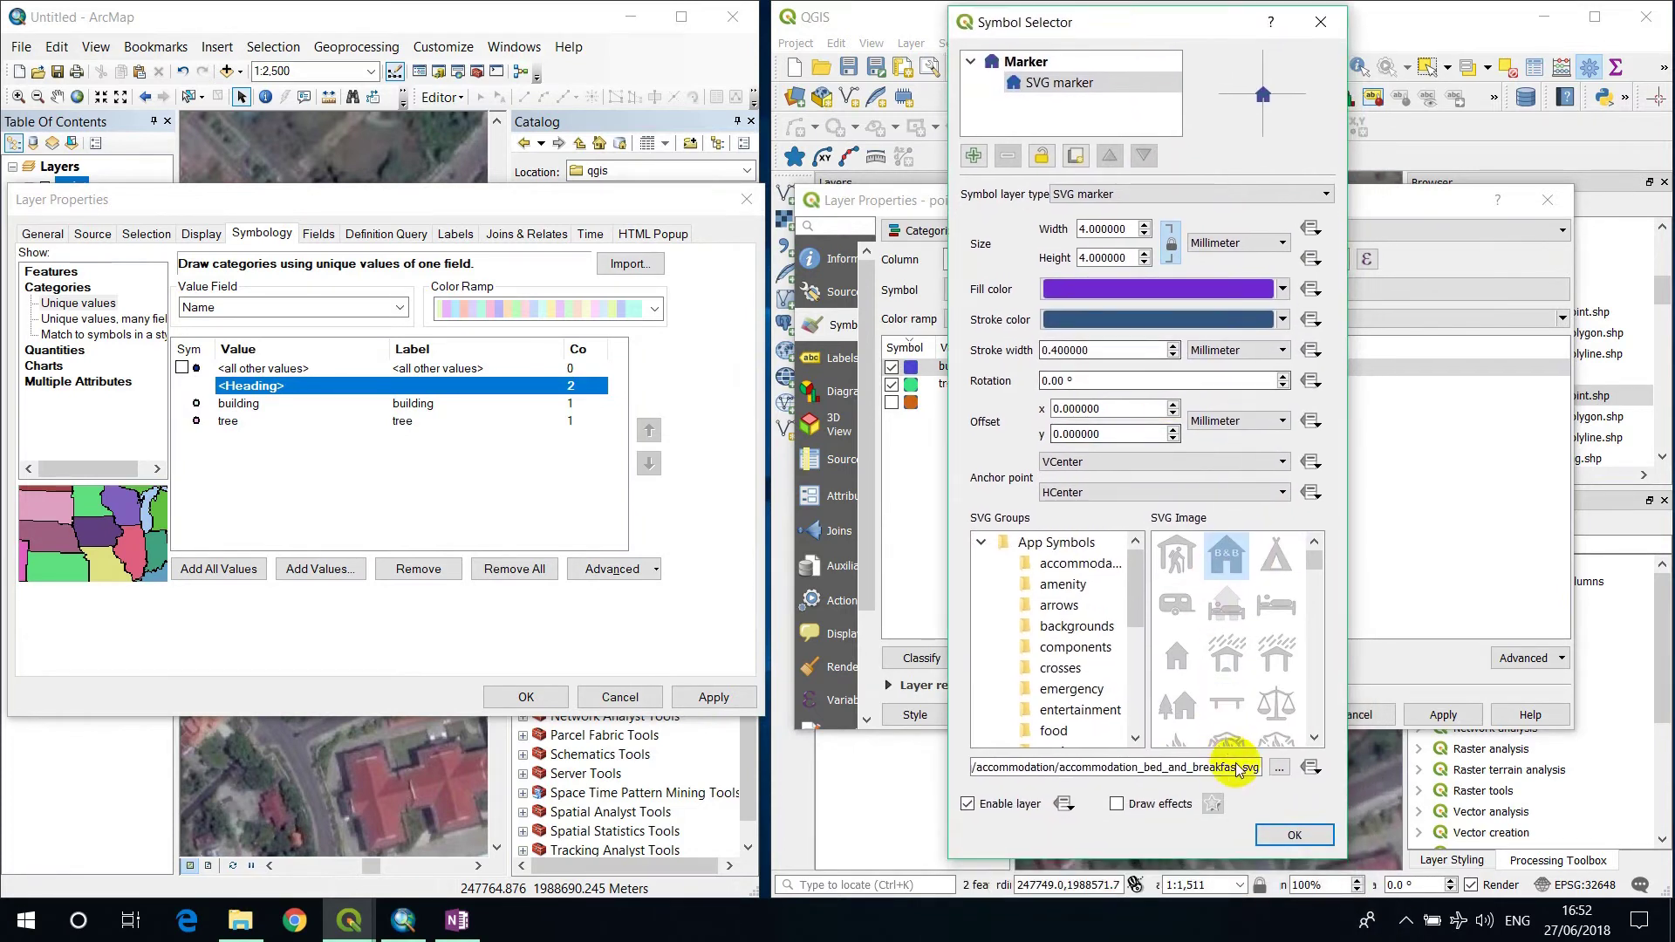
{"action": "left_click", "coordinate": [1298, 835]}
- Open the QGIS tree category's symbol and show its simple marker settings
{"action": "left_click", "coordinate": [912, 388]}
{"action": "double_click", "coordinate": [913, 389]}
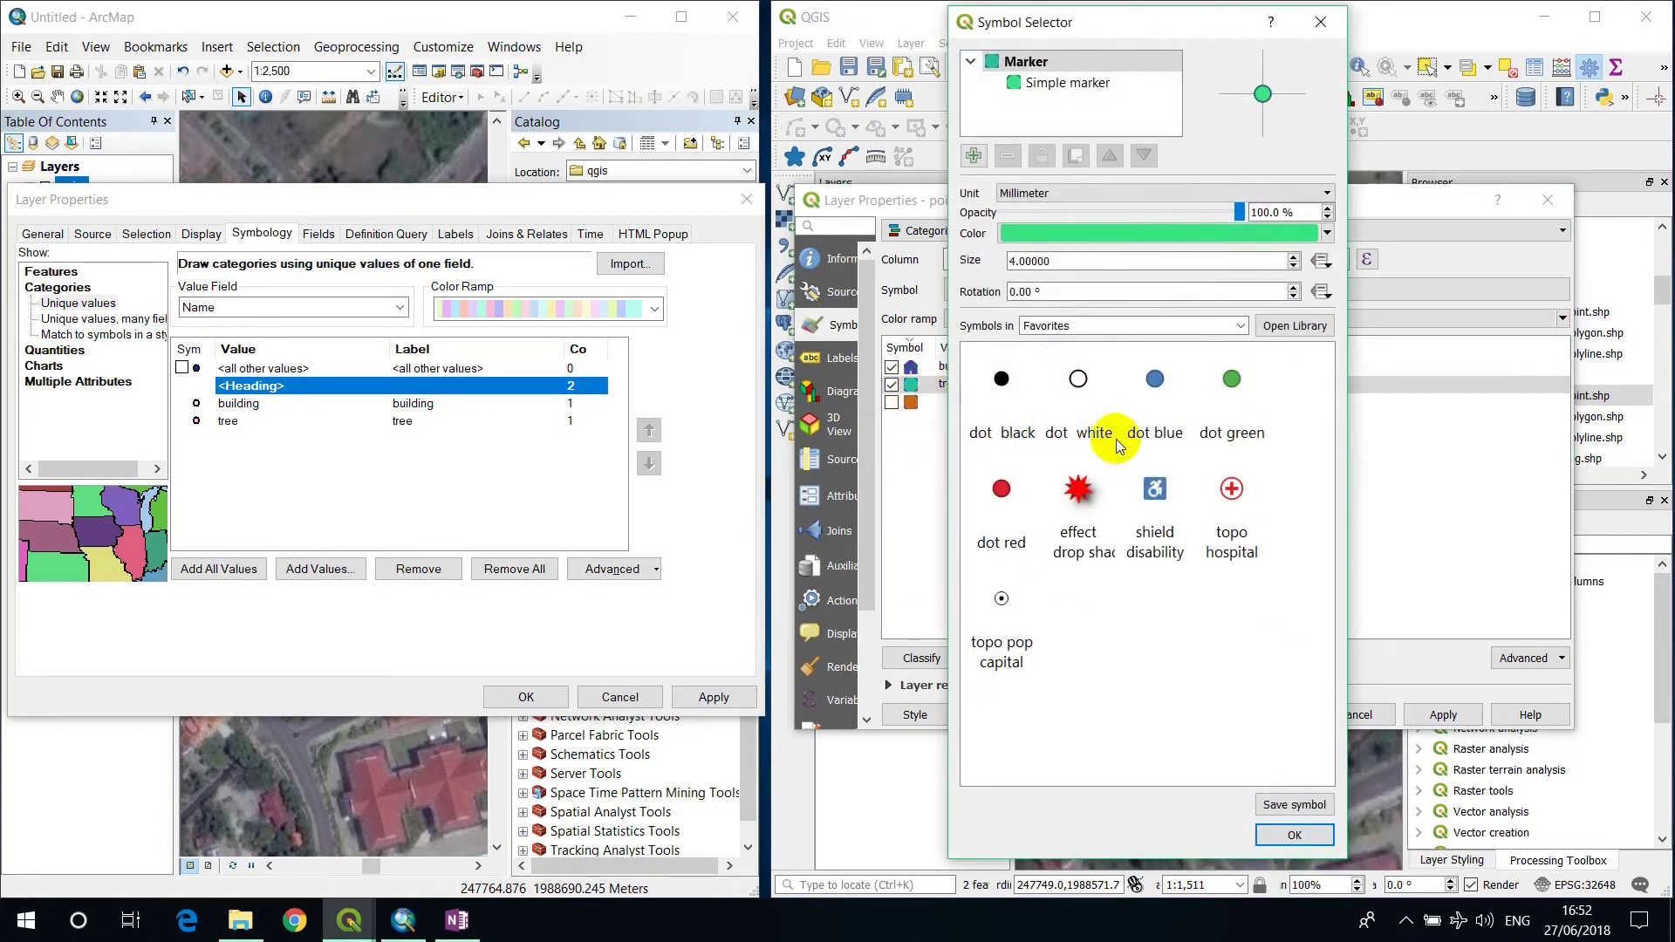
{"action": "left_click", "coordinate": [1022, 84]}
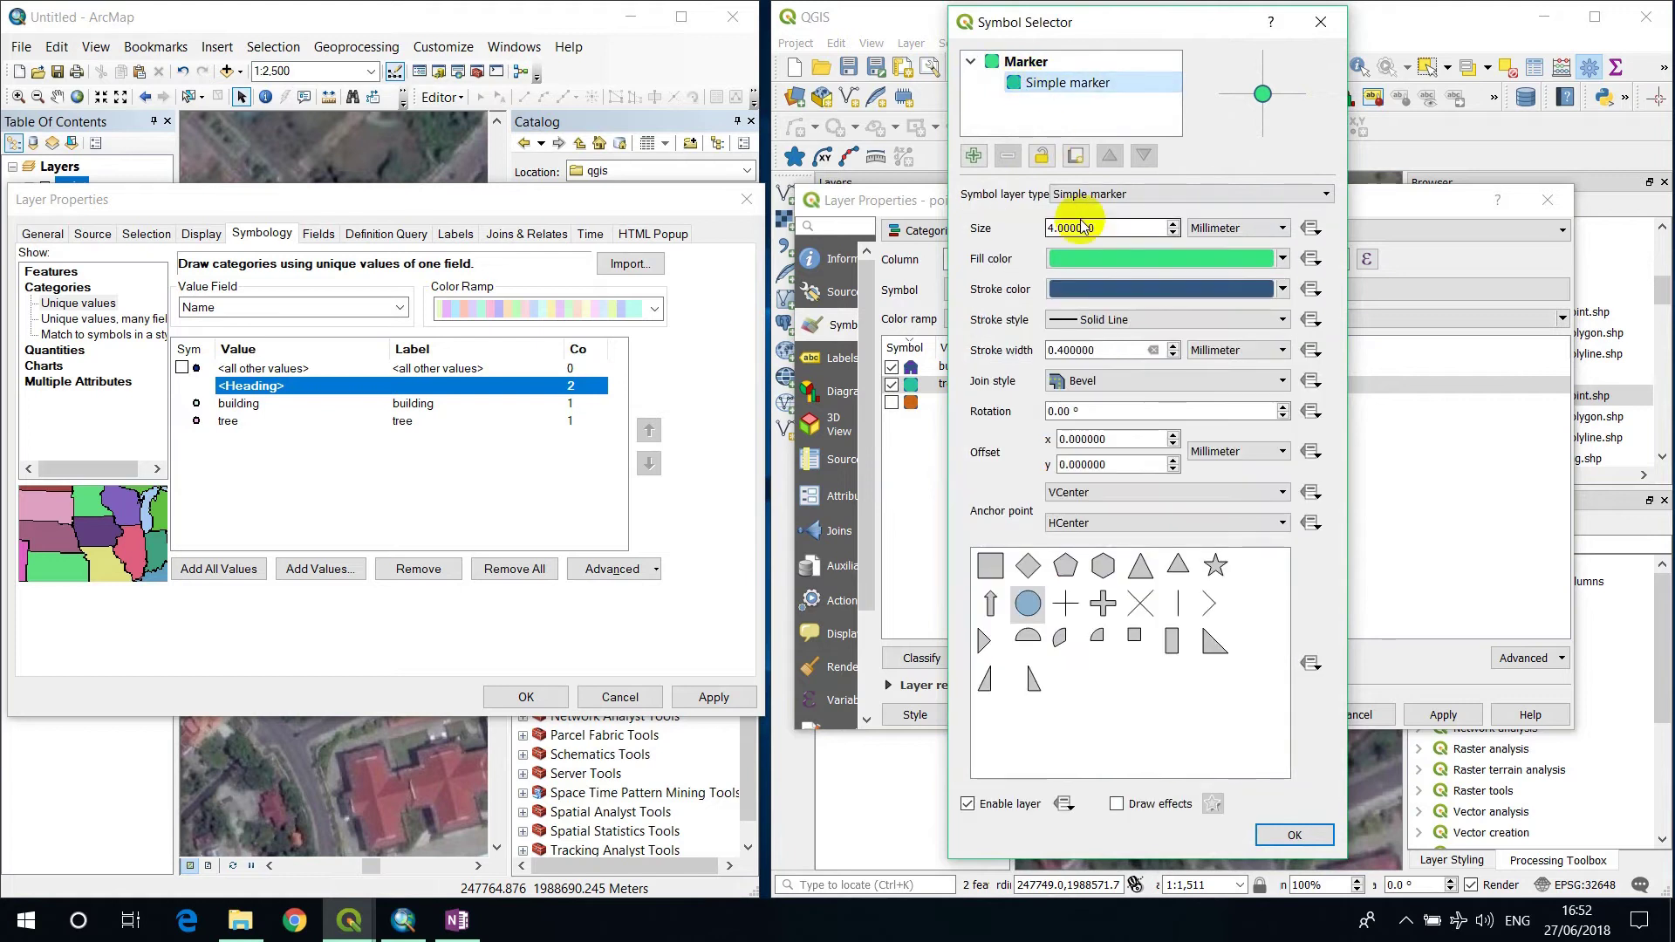
- Search ArcMap's symbols for "house" and assign the House 12 symbol to the building category
{"action": "double_click", "coordinate": [197, 421]}
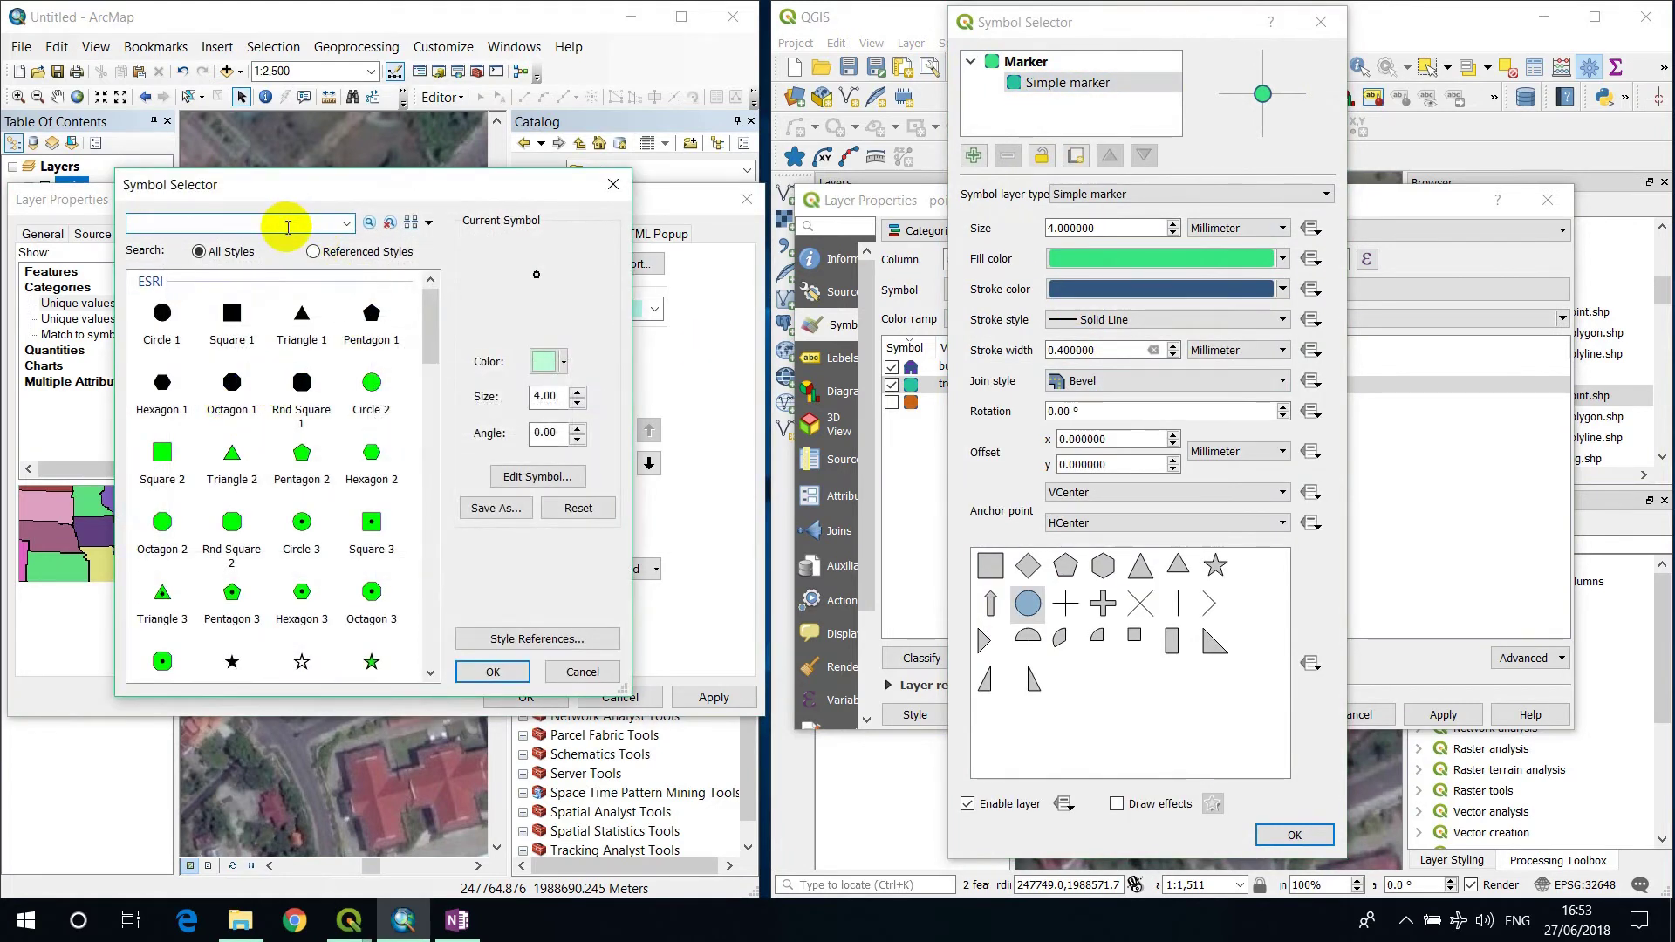
{"action": "key", "text": "Return"}
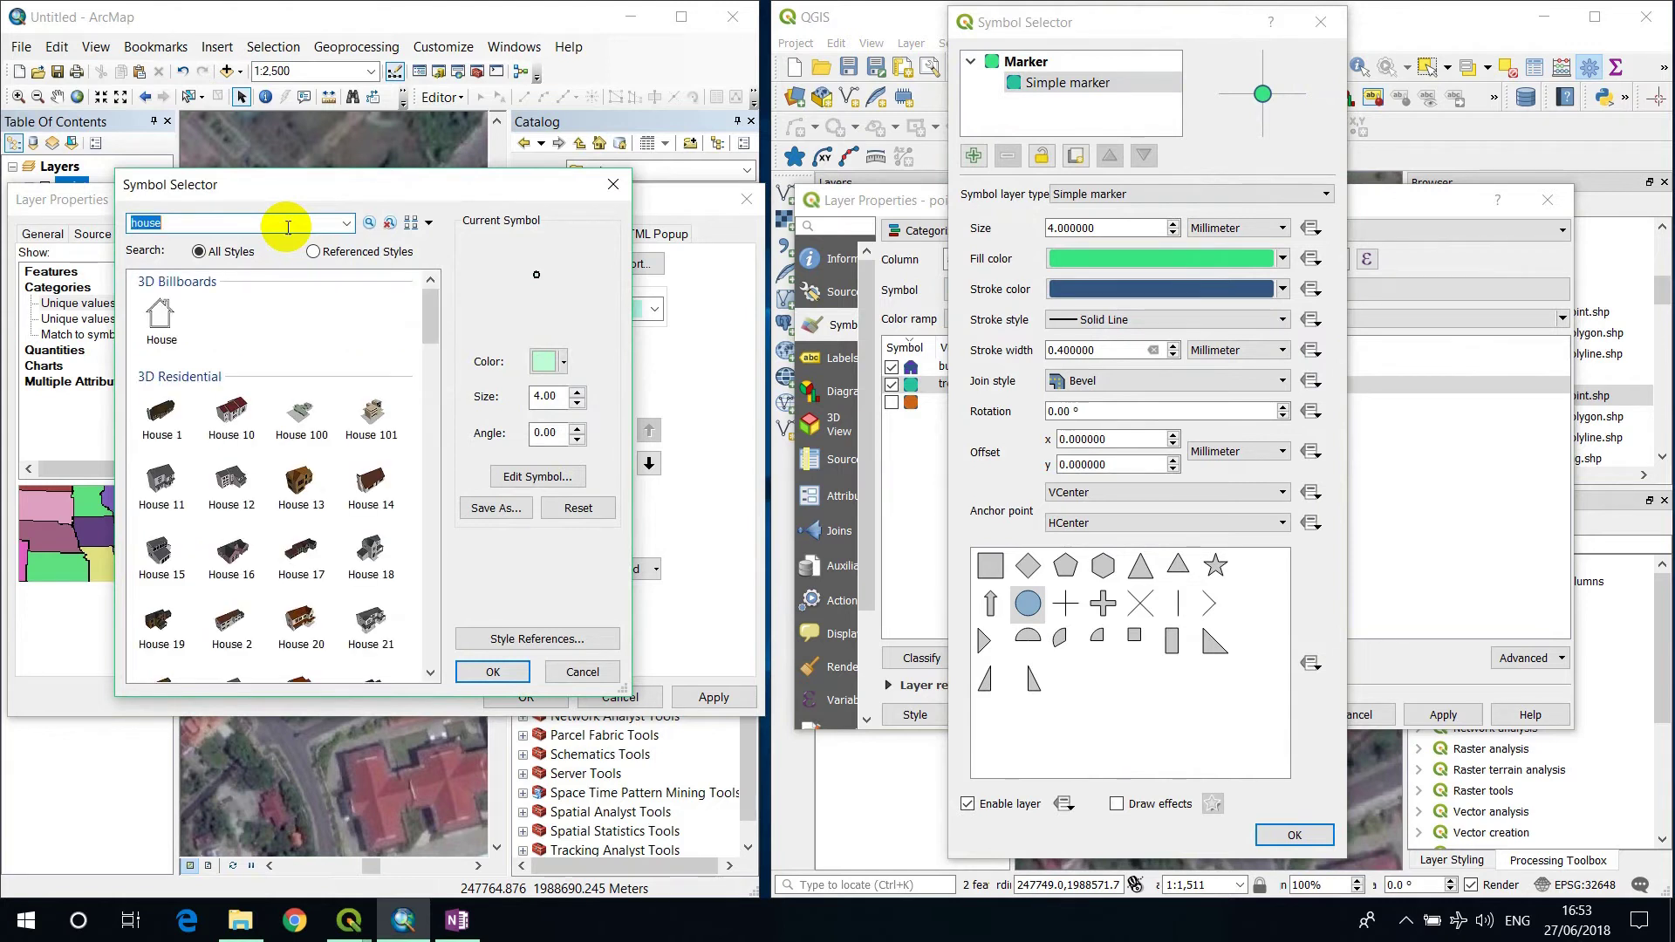
{"action": "left_click", "coordinate": [231, 414]}
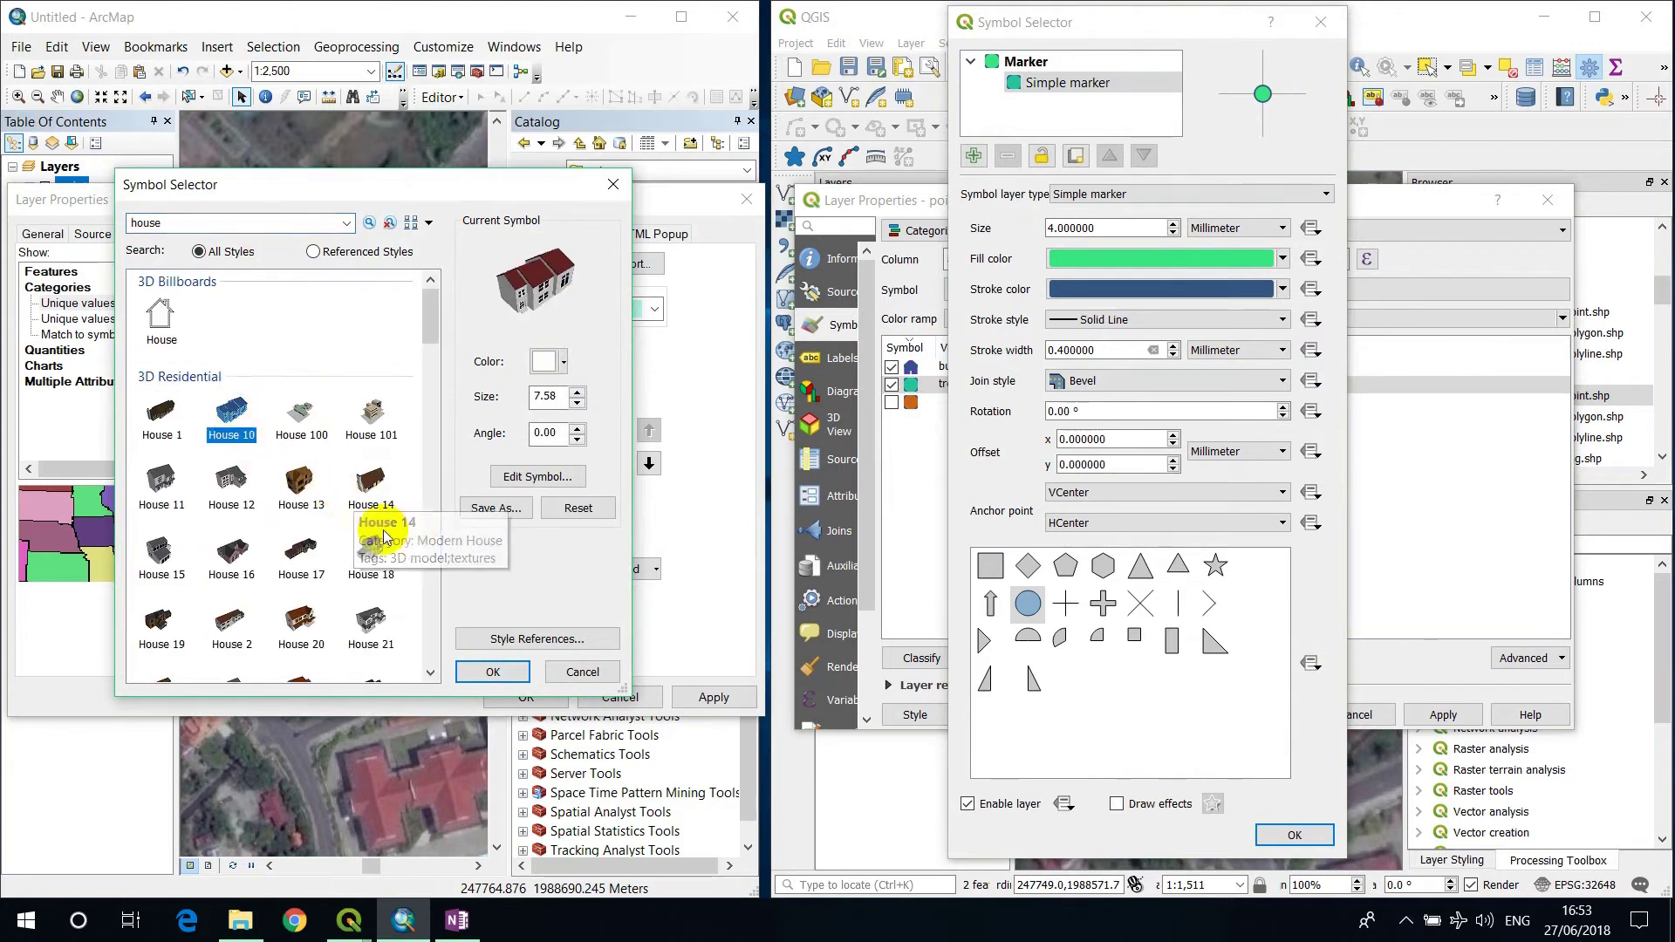
{"action": "left_click", "coordinate": [232, 478]}
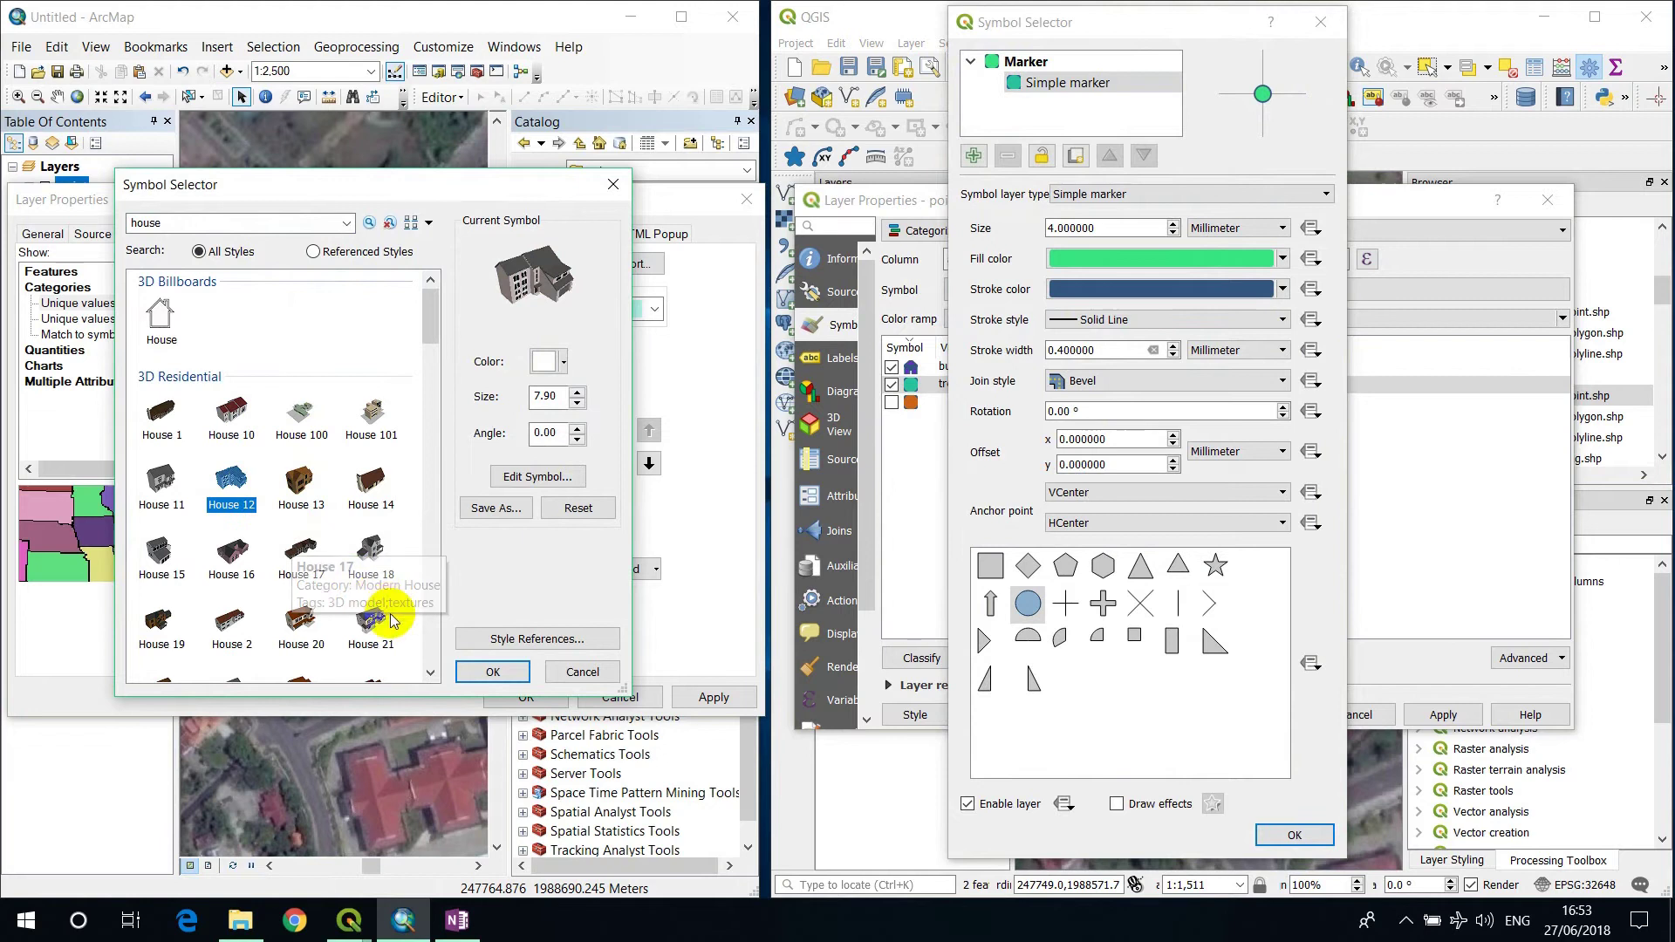
{"action": "left_click", "coordinate": [490, 672]}
- Search ArcMap's symbols for "tree" and assign the Beach Pine symbol to the tree category
{"action": "double_click", "coordinate": [225, 423]}
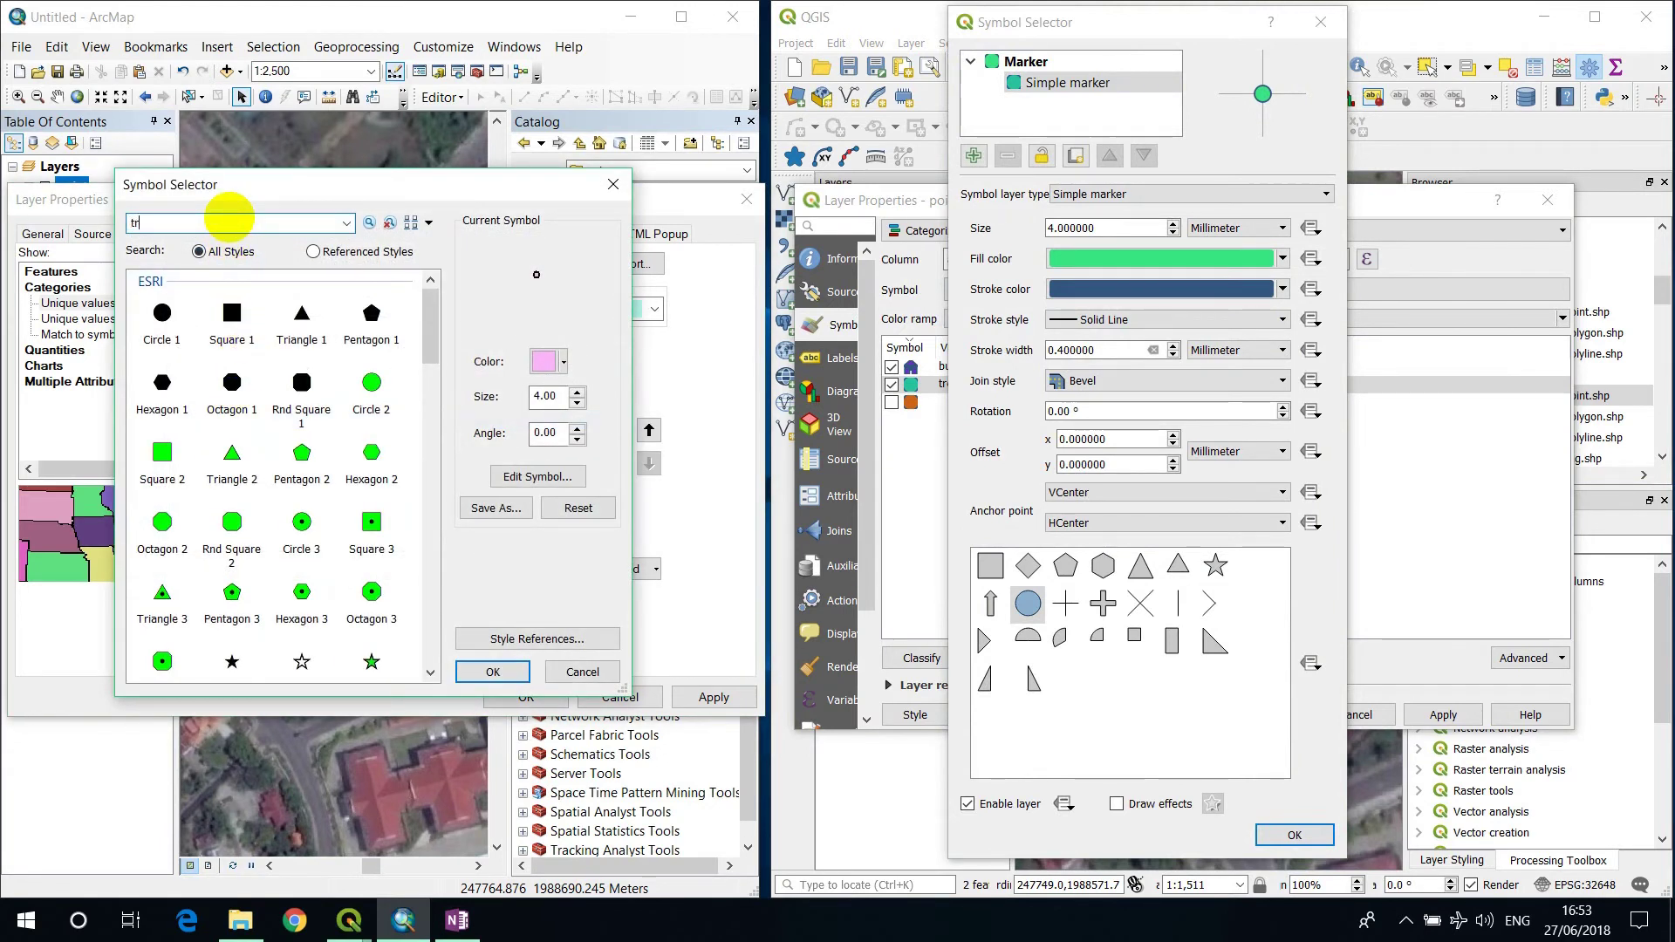
{"action": "key", "text": "Return"}
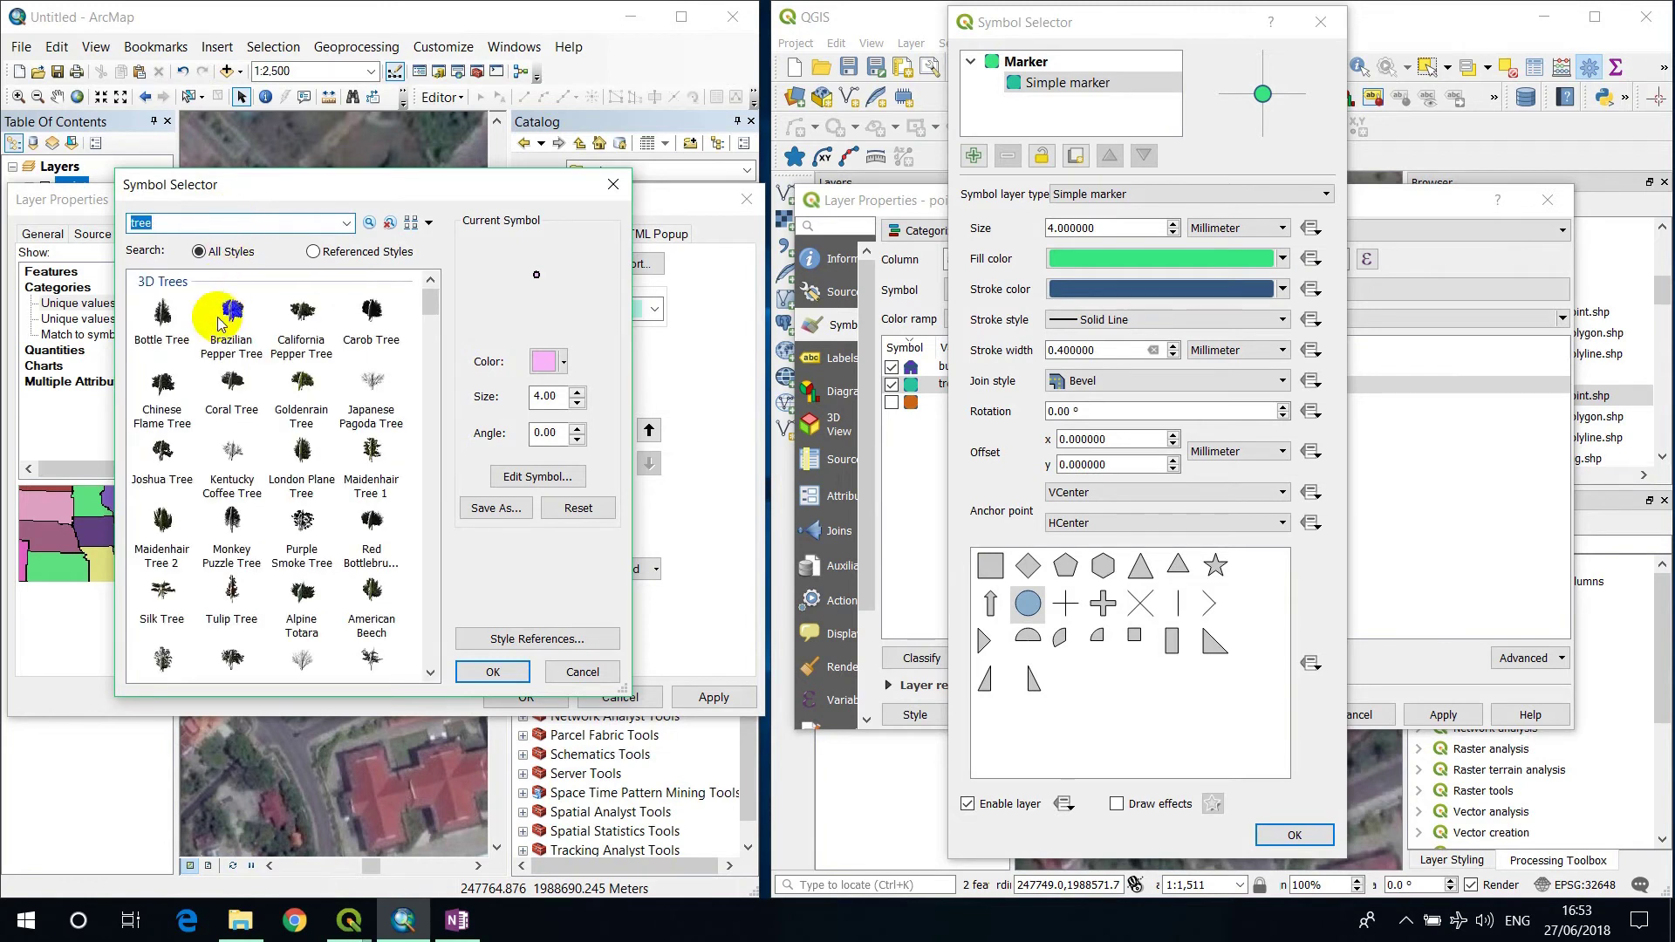
{"action": "left_click", "coordinate": [174, 324]}
{"action": "scroll", "coordinate": [314, 480], "scroll_direction": "down", "scroll_amount": 10}
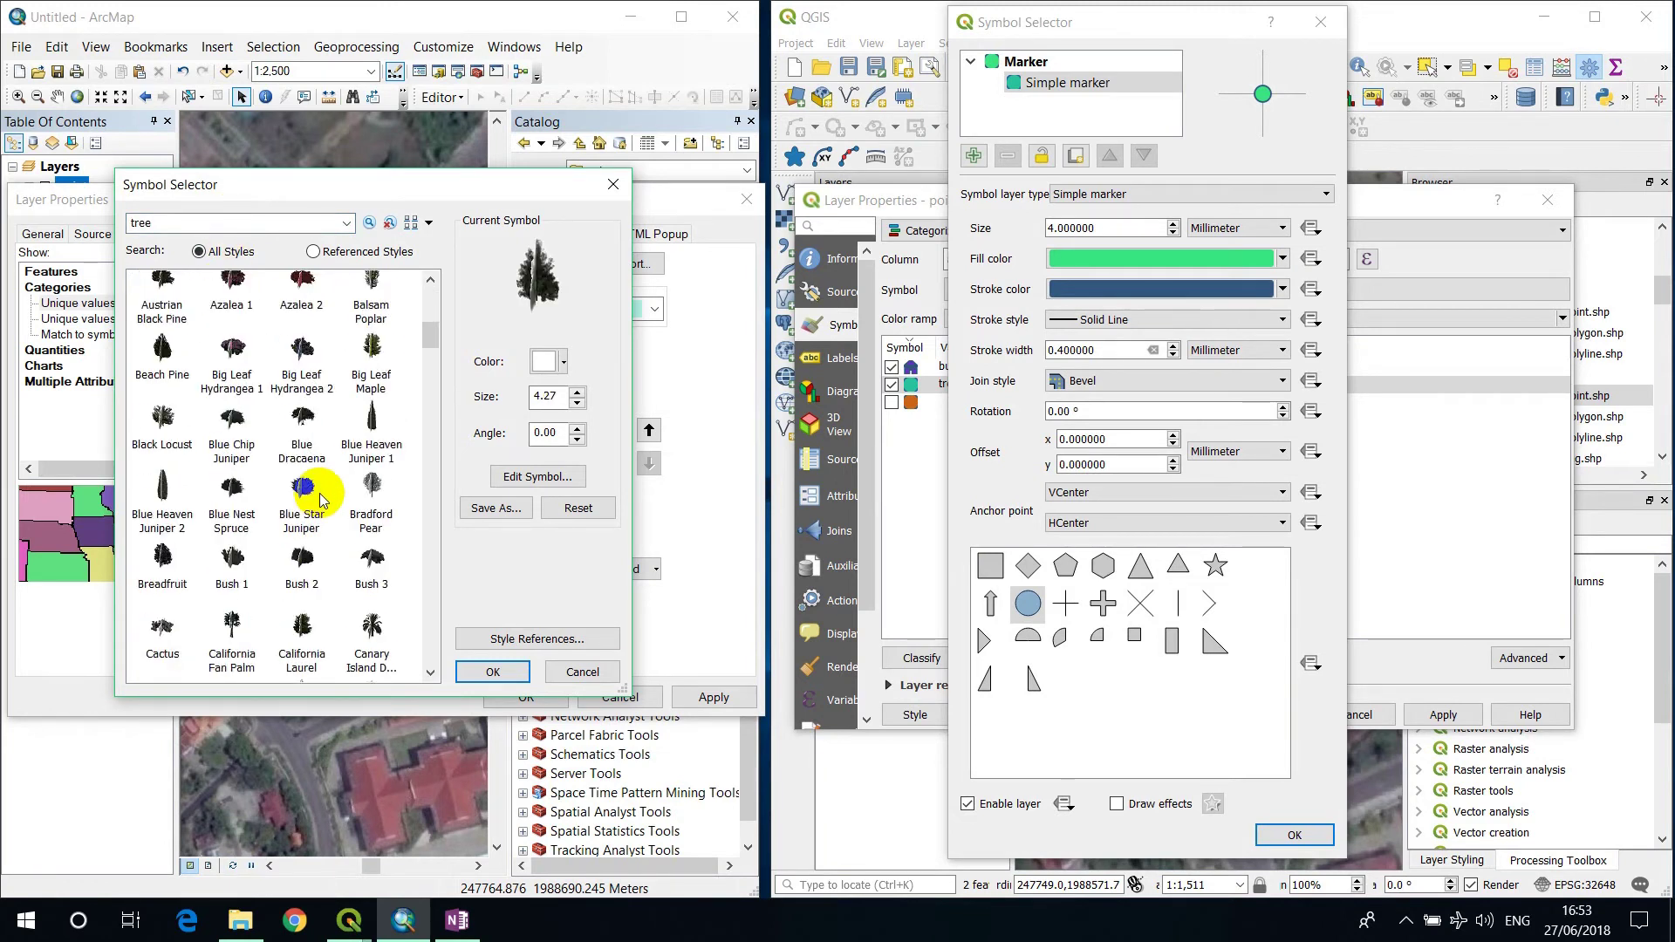
{"action": "left_click", "coordinate": [163, 351]}
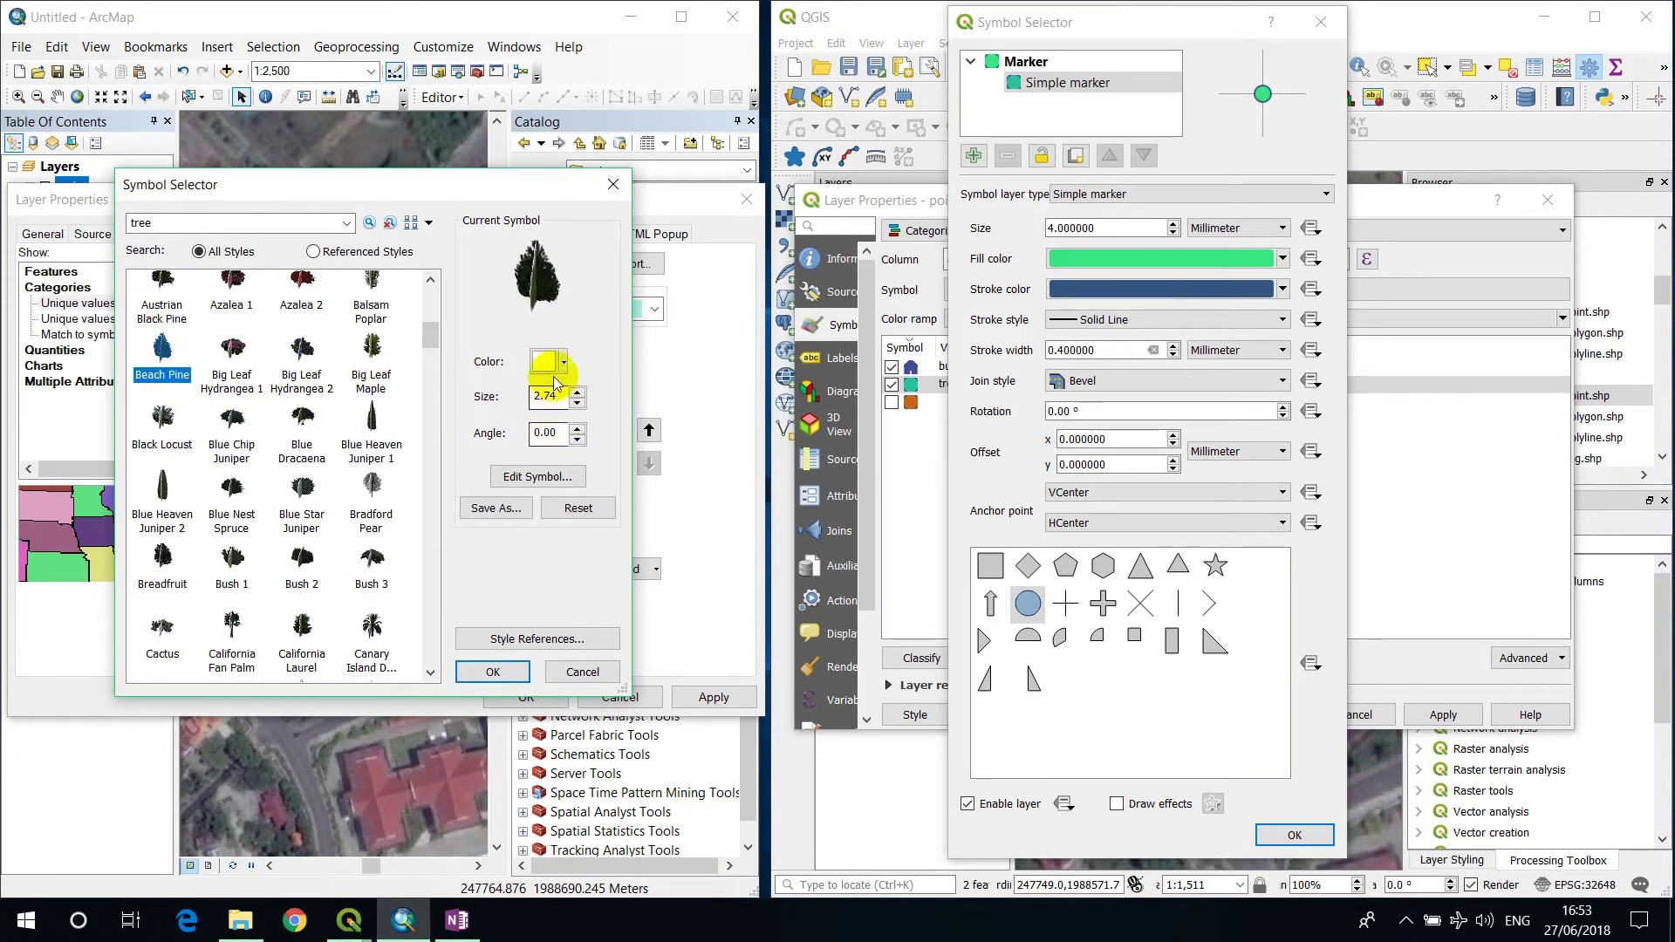
{"action": "left_click", "coordinate": [558, 363]}
{"action": "left_click", "coordinate": [583, 337]}
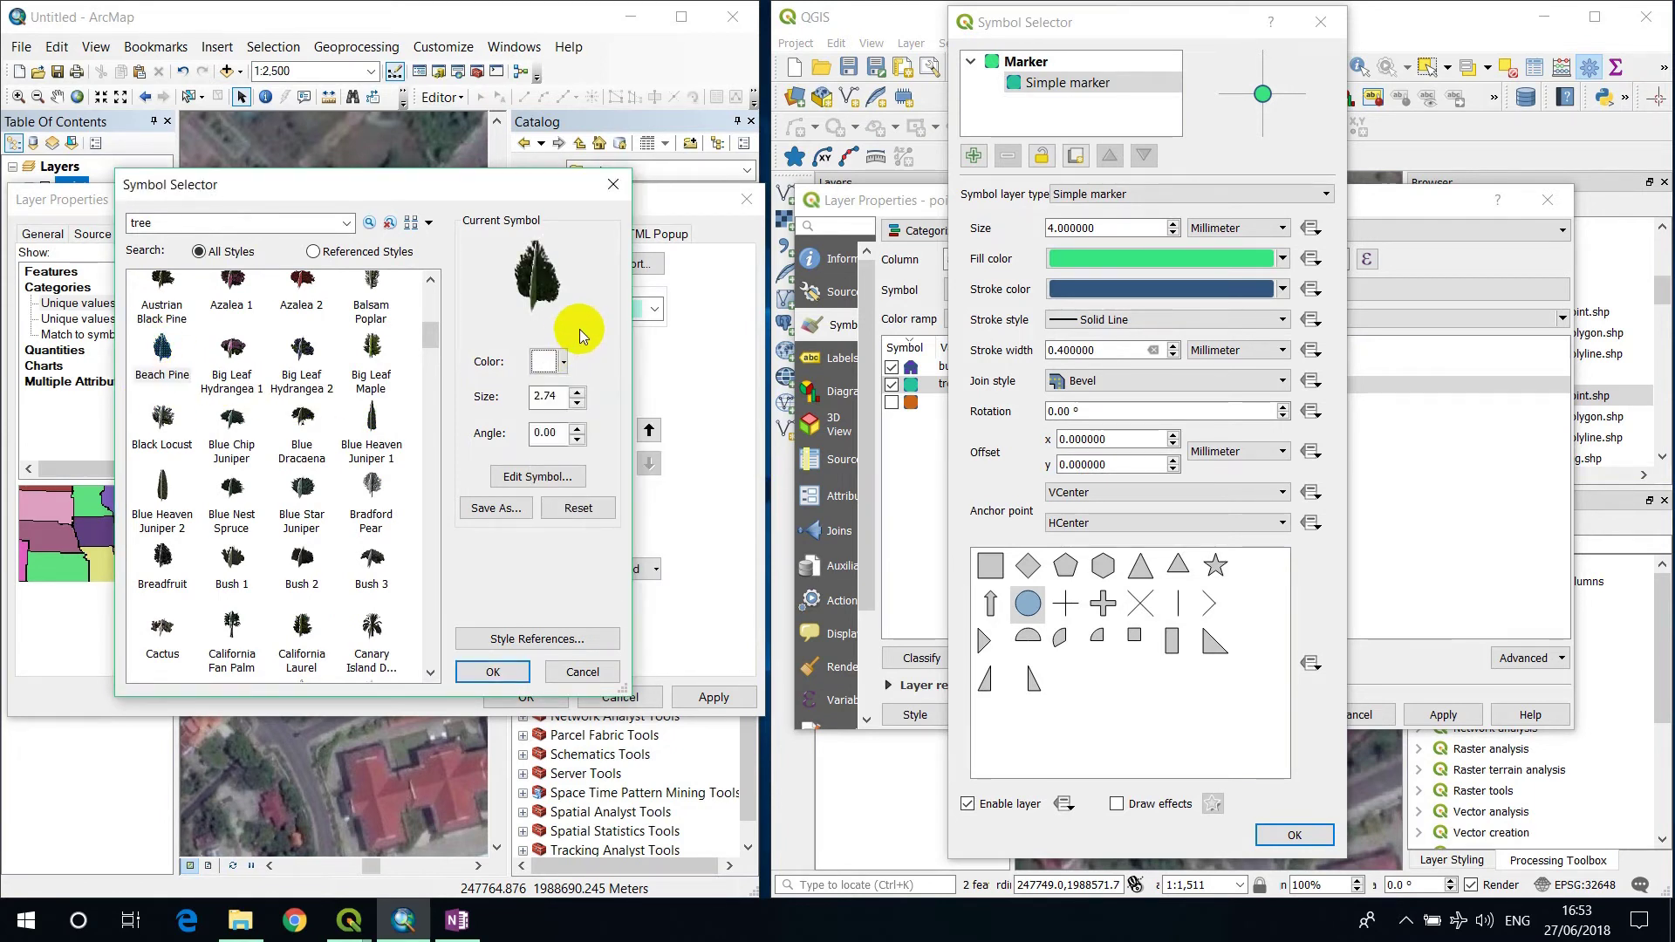
{"action": "left_click", "coordinate": [495, 672]}
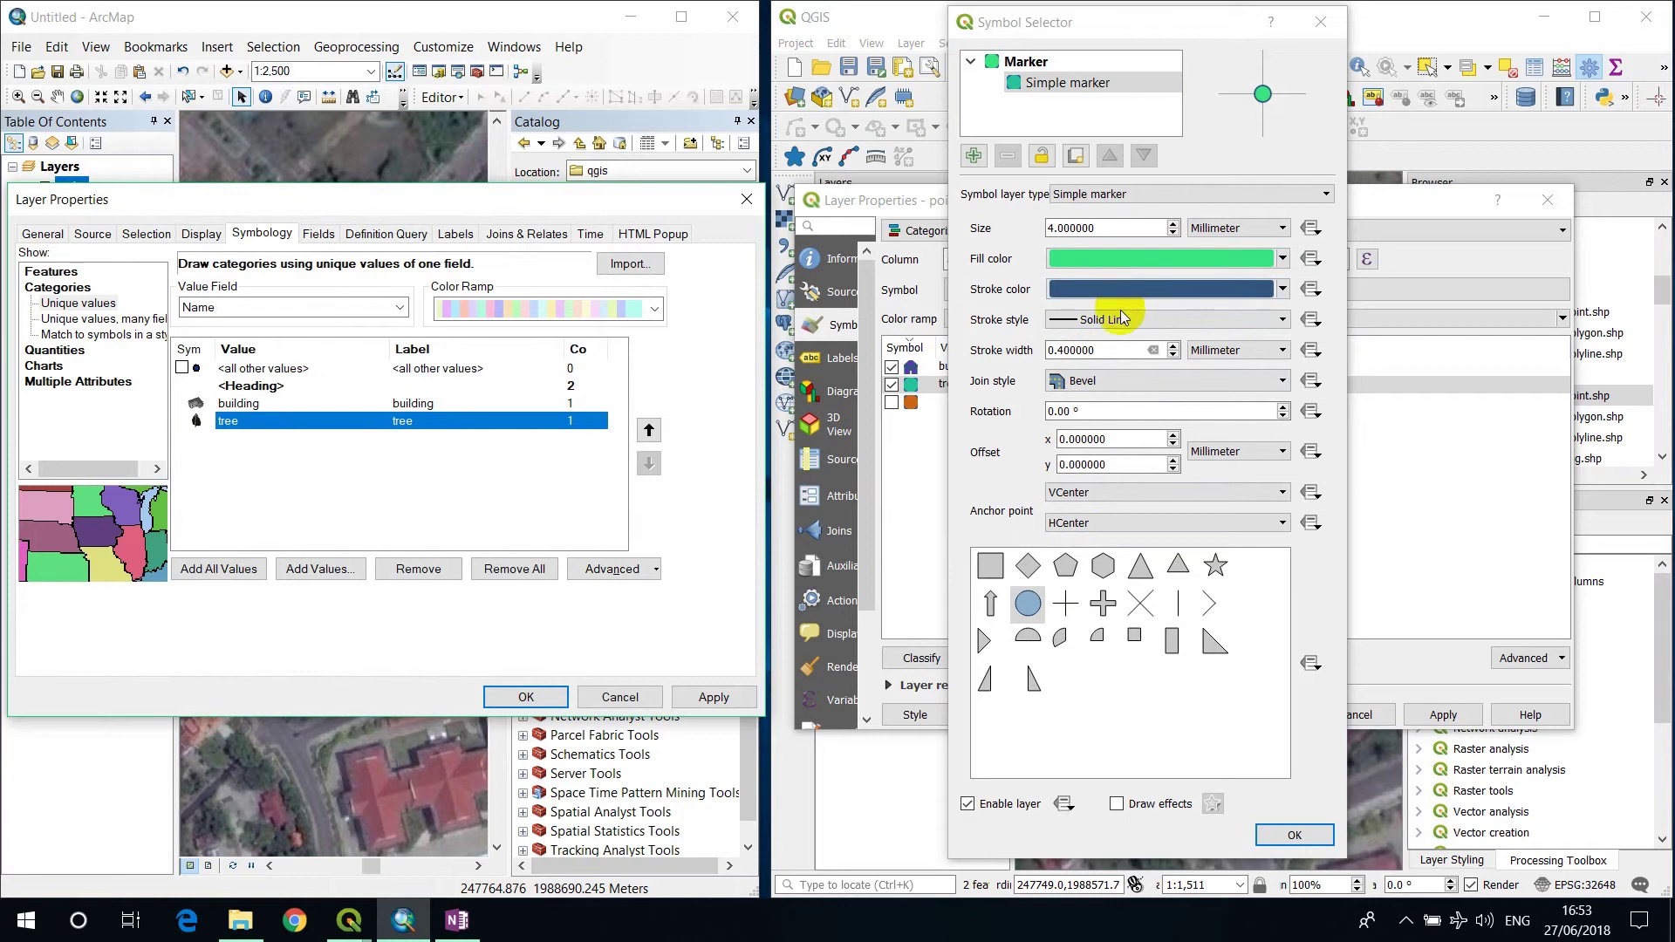
- Change the QGIS tree category's symbol to an SVG marker with the gpsicons tree.svg image
{"action": "left_click", "coordinate": [1082, 193]}
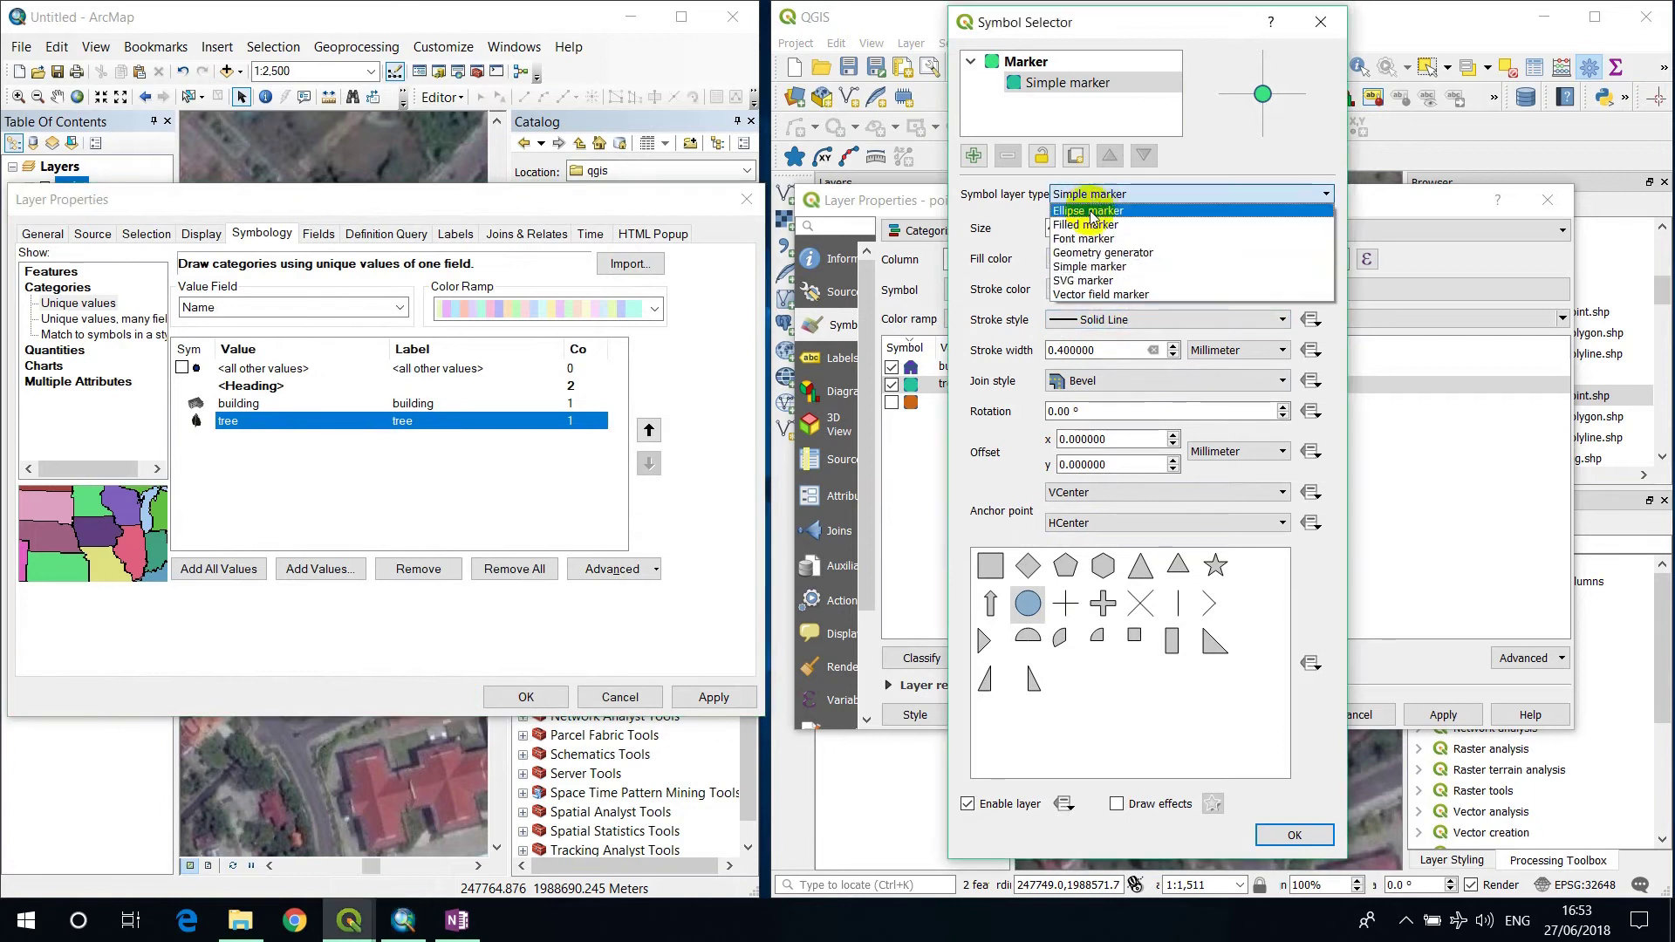
{"action": "left_click", "coordinate": [1080, 281]}
{"action": "scroll", "coordinate": [1248, 616], "scroll_direction": "down", "scroll_amount": 6}
{"action": "scroll", "coordinate": [1278, 658], "scroll_direction": "down", "scroll_amount": 4}
{"action": "scroll", "coordinate": [1278, 658], "scroll_direction": "down", "scroll_amount": 6}
{"action": "left_click", "coordinate": [1278, 548]}
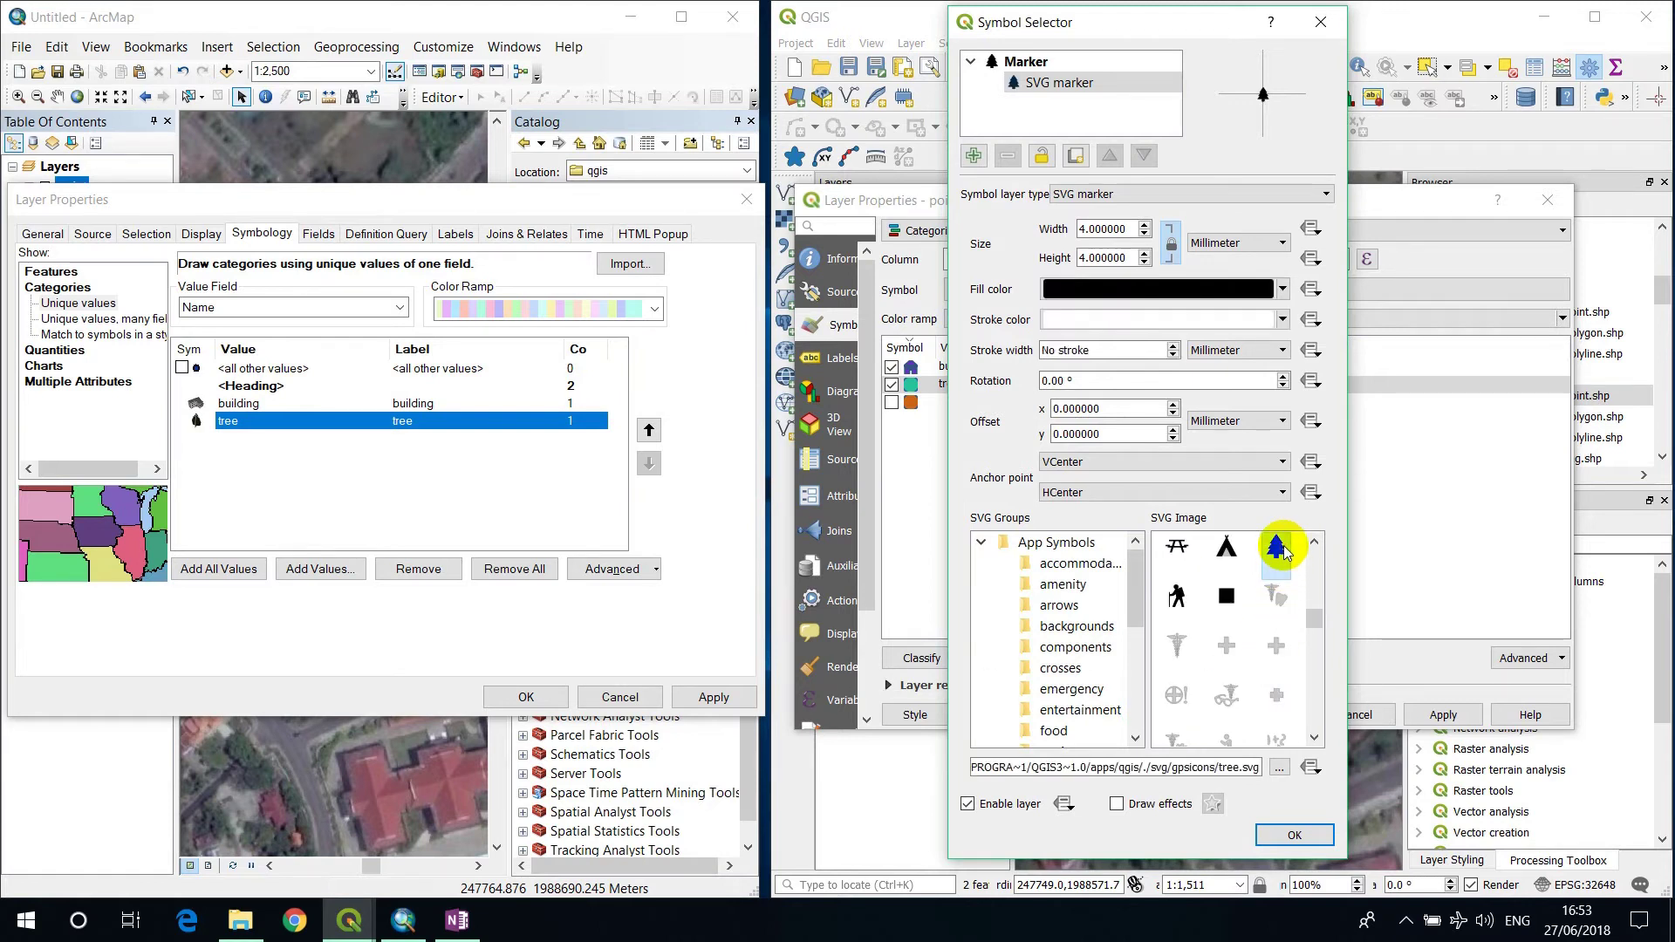
{"action": "left_click", "coordinate": [1287, 836]}
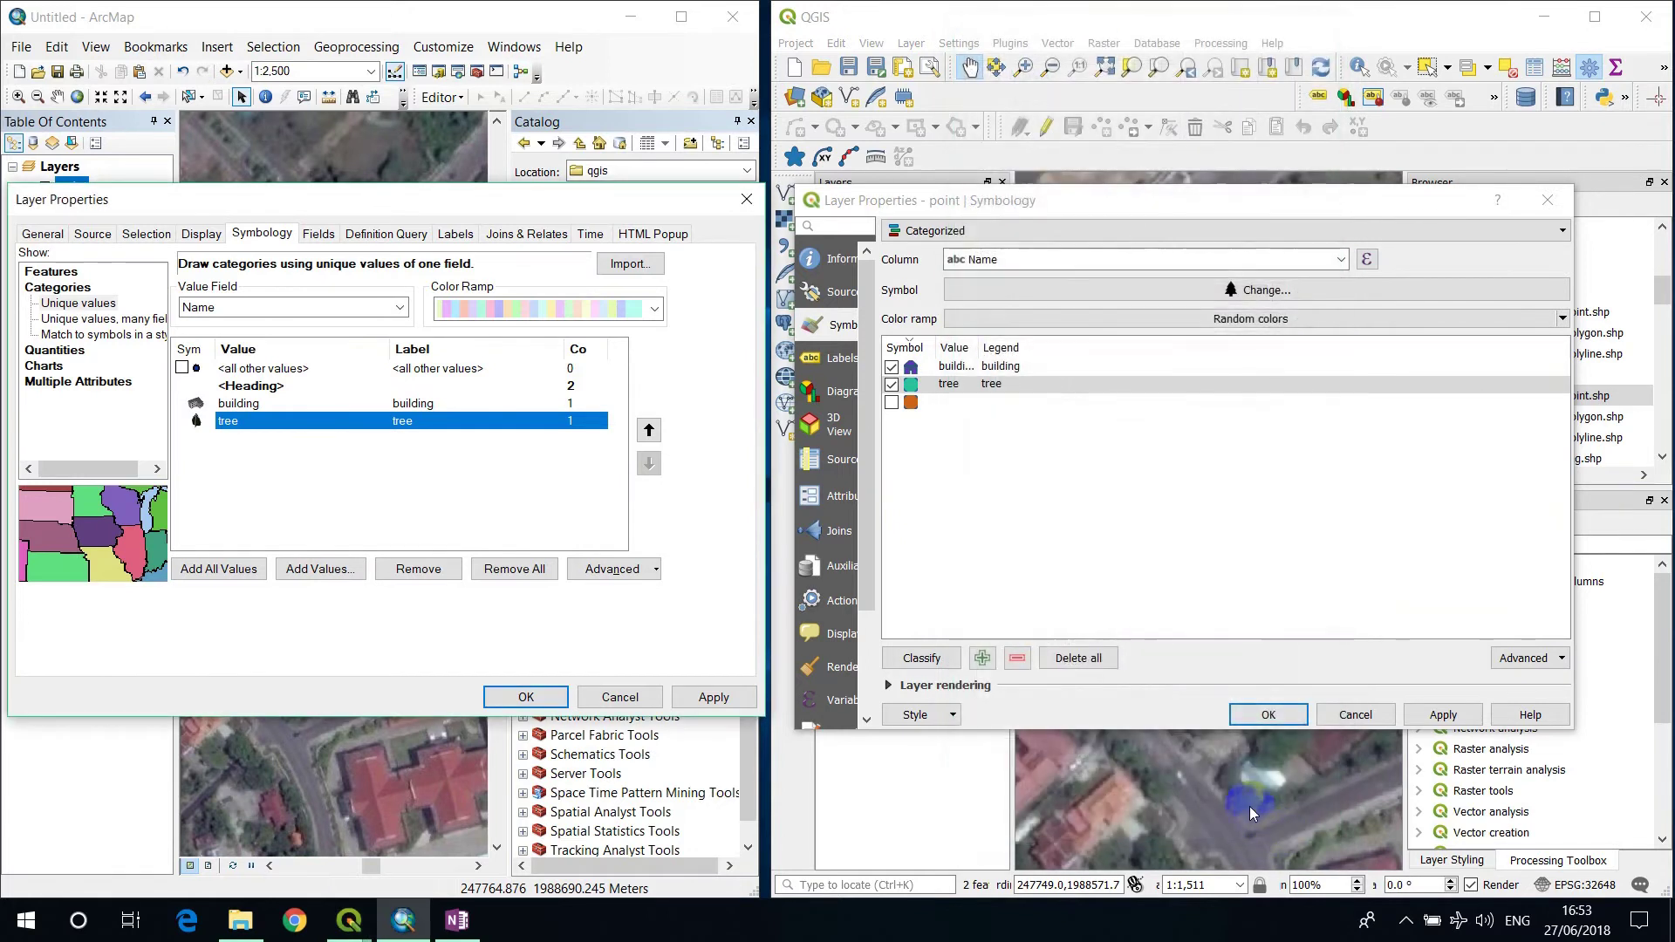
- Apply the categorized symbology to the point layers in QGIS and ArcMap, and select ArcMap's building legend entry
{"action": "left_click", "coordinate": [1268, 715]}
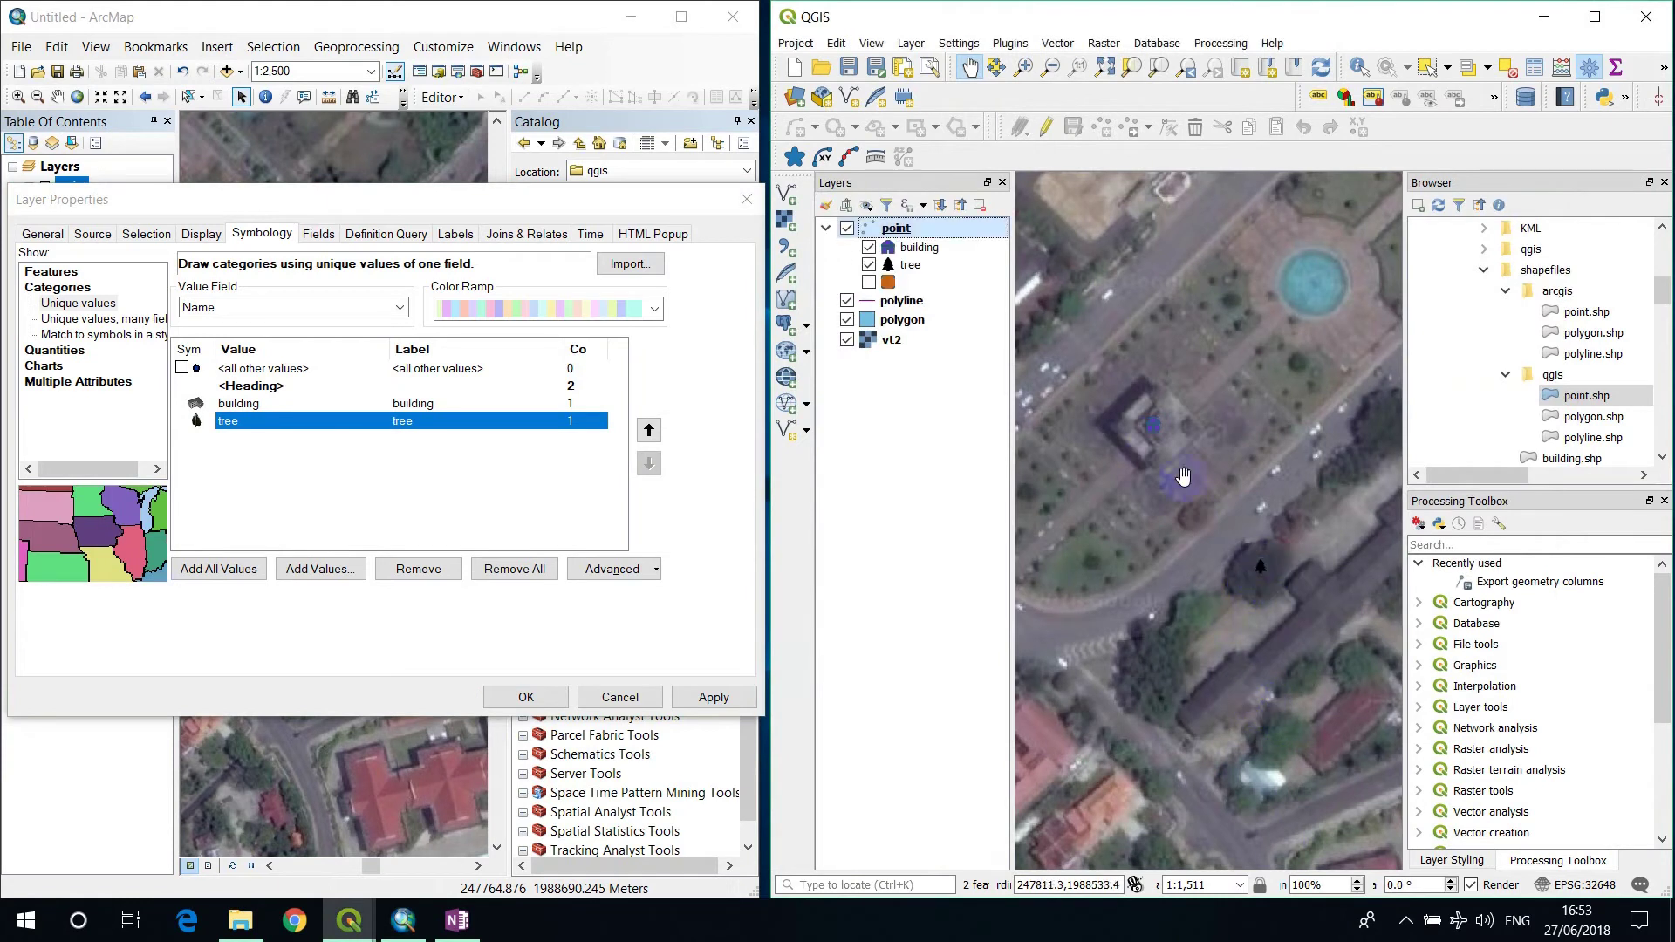
{"action": "left_click", "coordinate": [885, 283]}
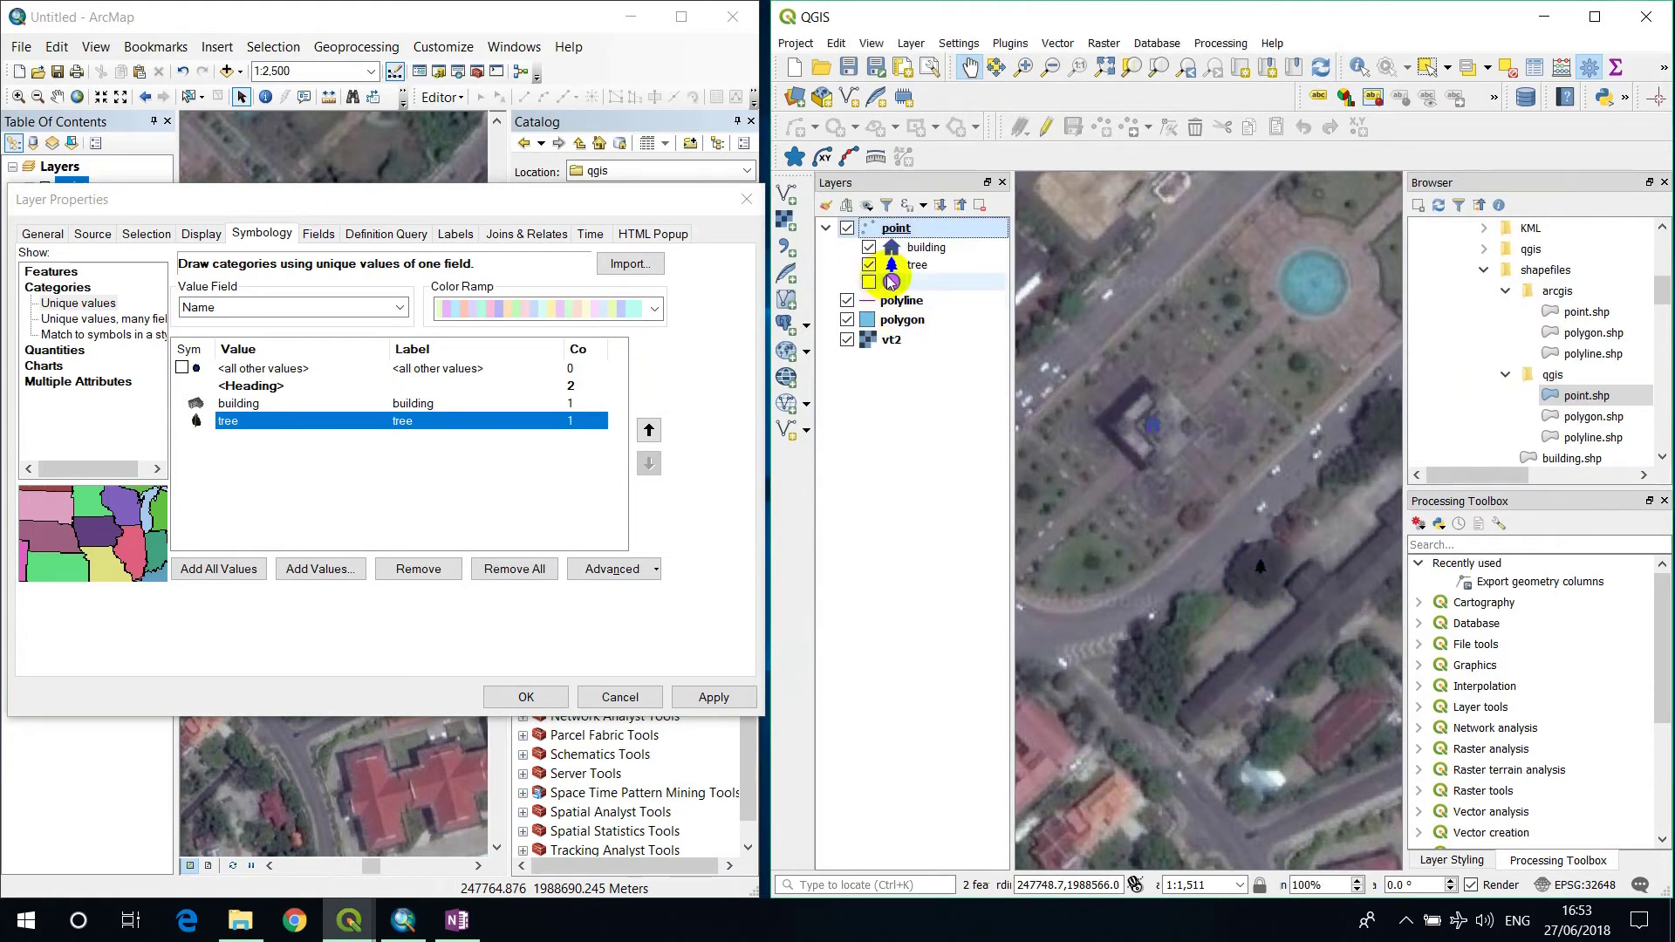
{"action": "left_click", "coordinate": [526, 697]}
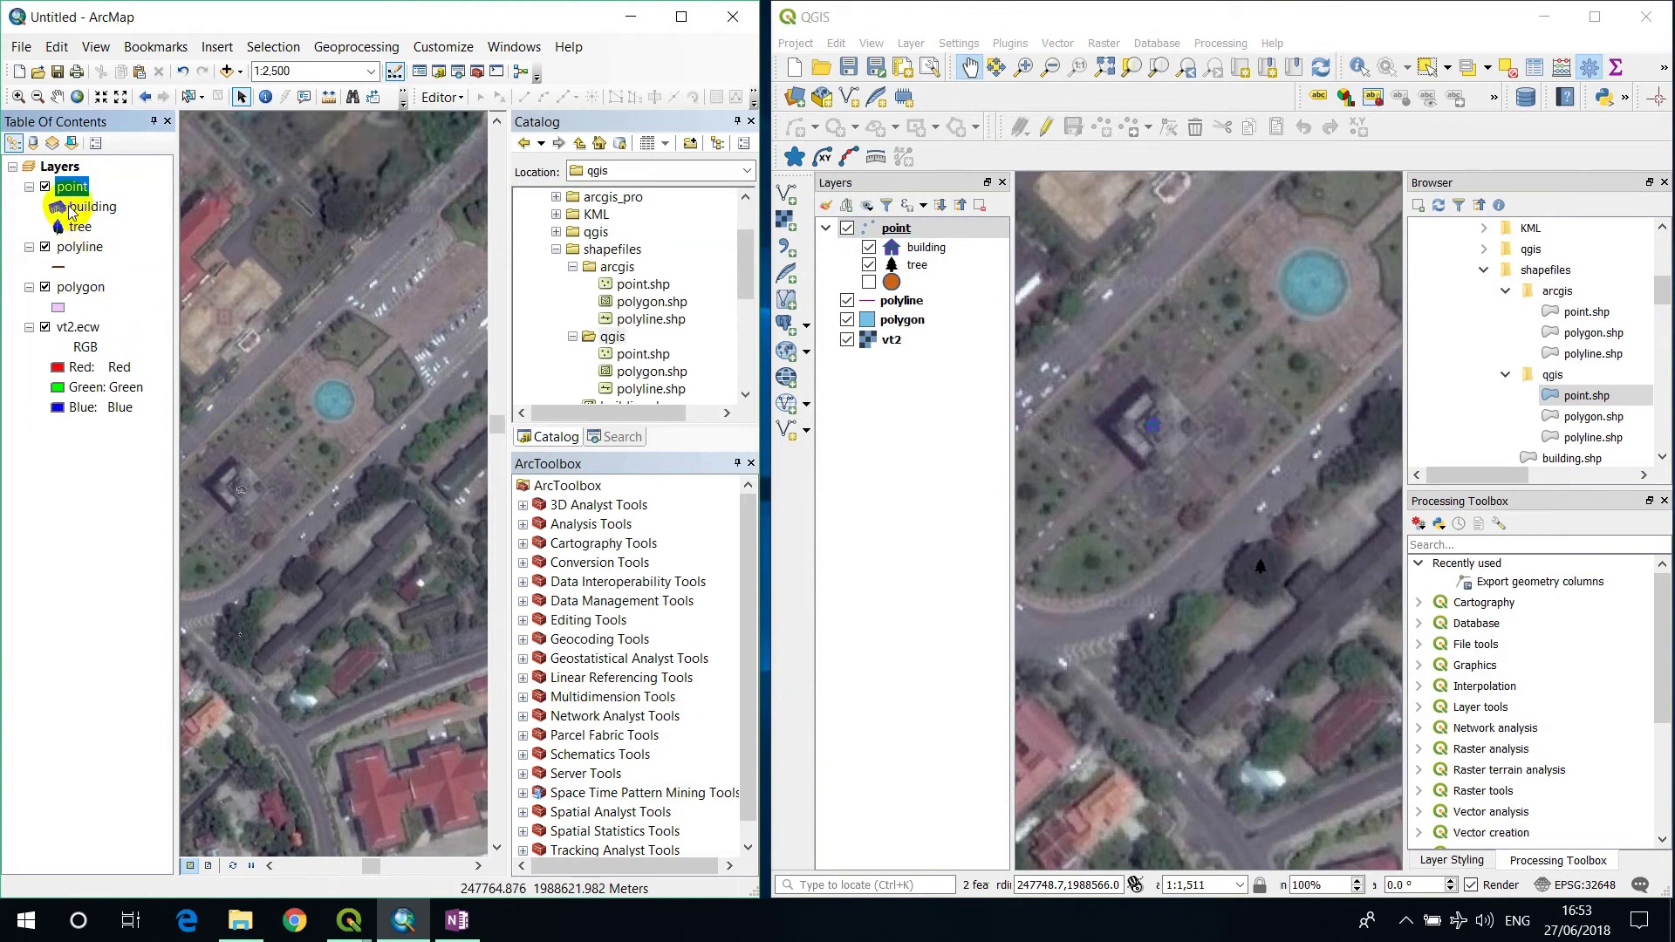
{"action": "left_click", "coordinate": [57, 208]}
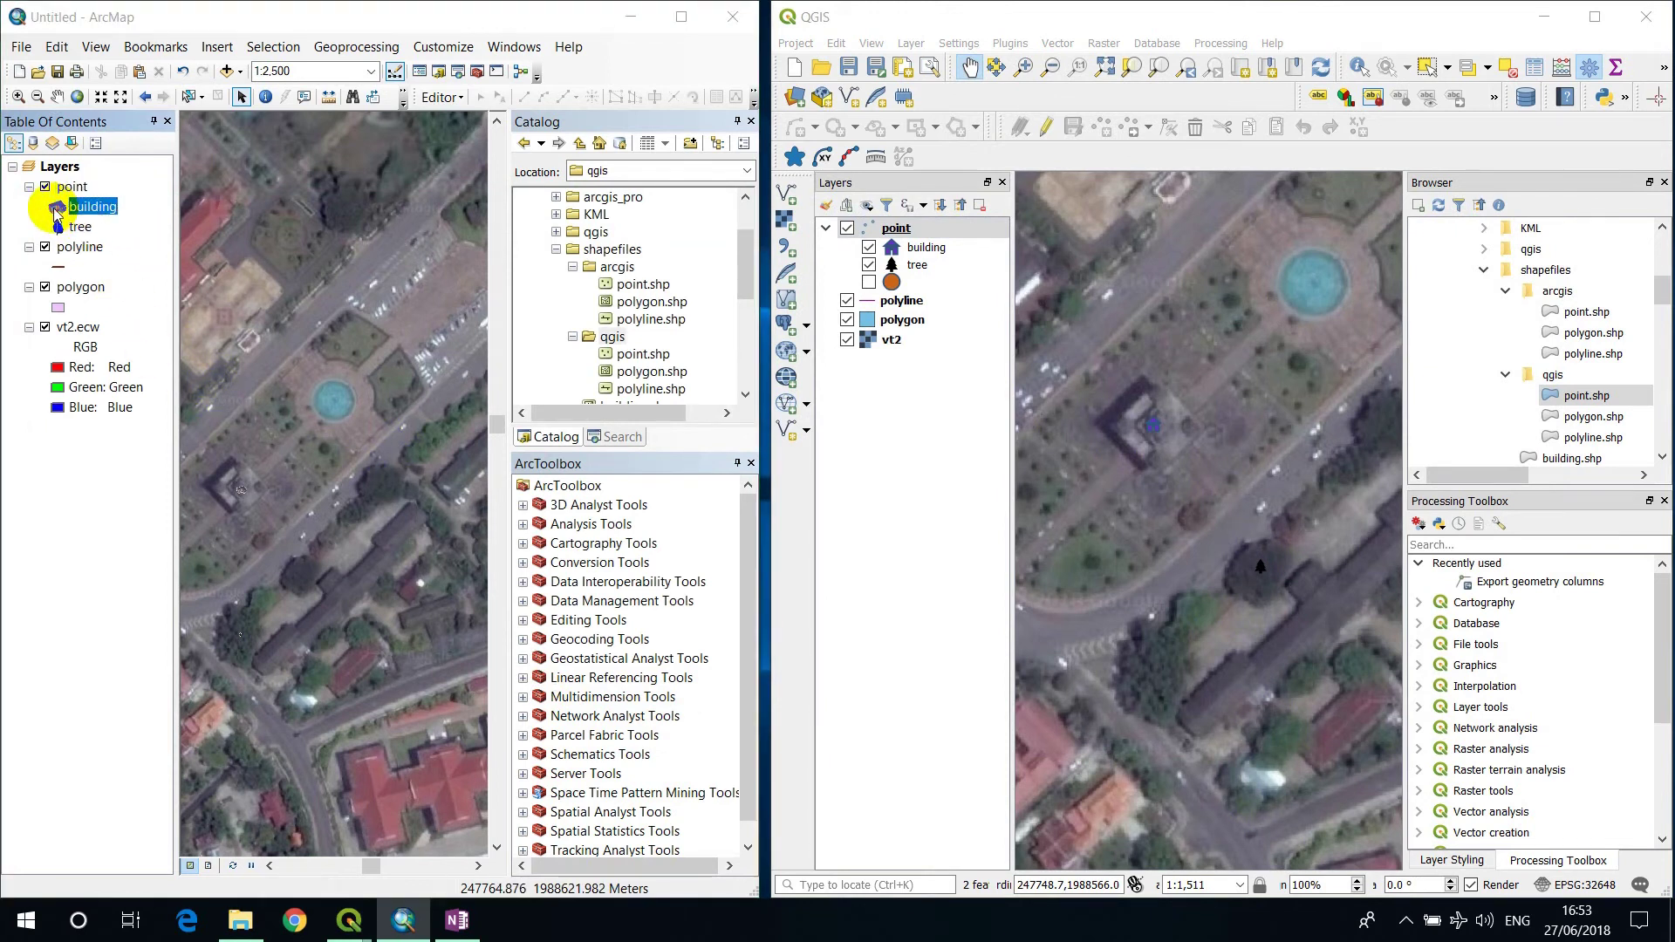
- Set the SVG marker of the QGIS building category to 10 mm width and height
{"action": "left_click", "coordinate": [911, 251]}
{"action": "right_click", "coordinate": [911, 251]}
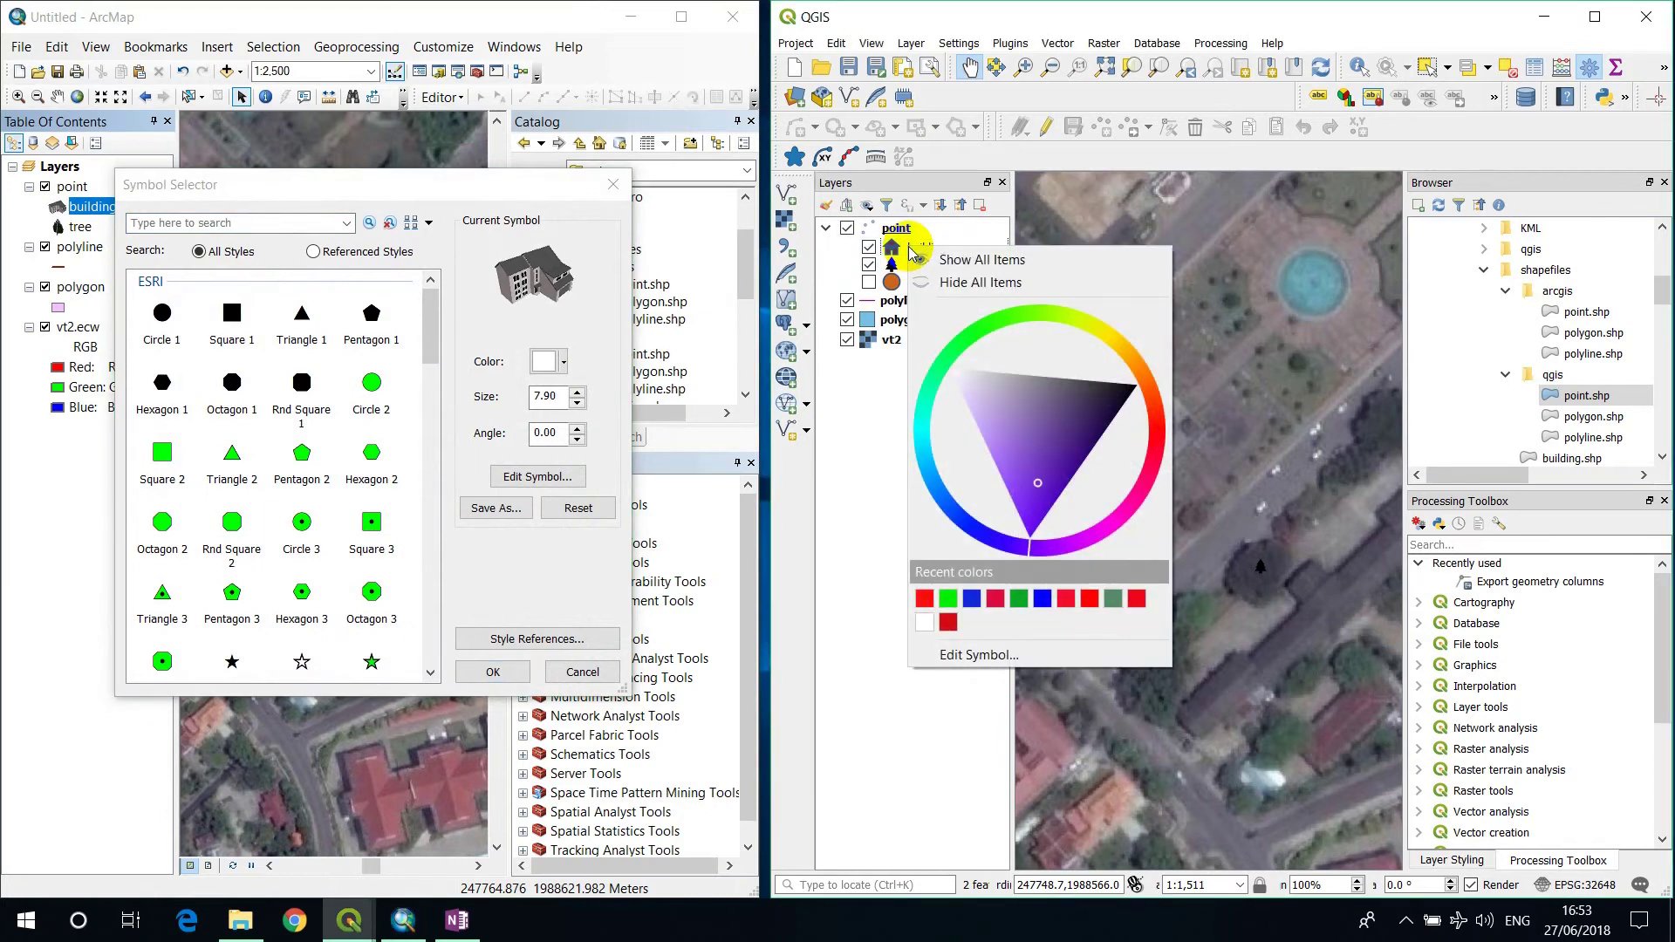
{"action": "double_click", "coordinate": [891, 253]}
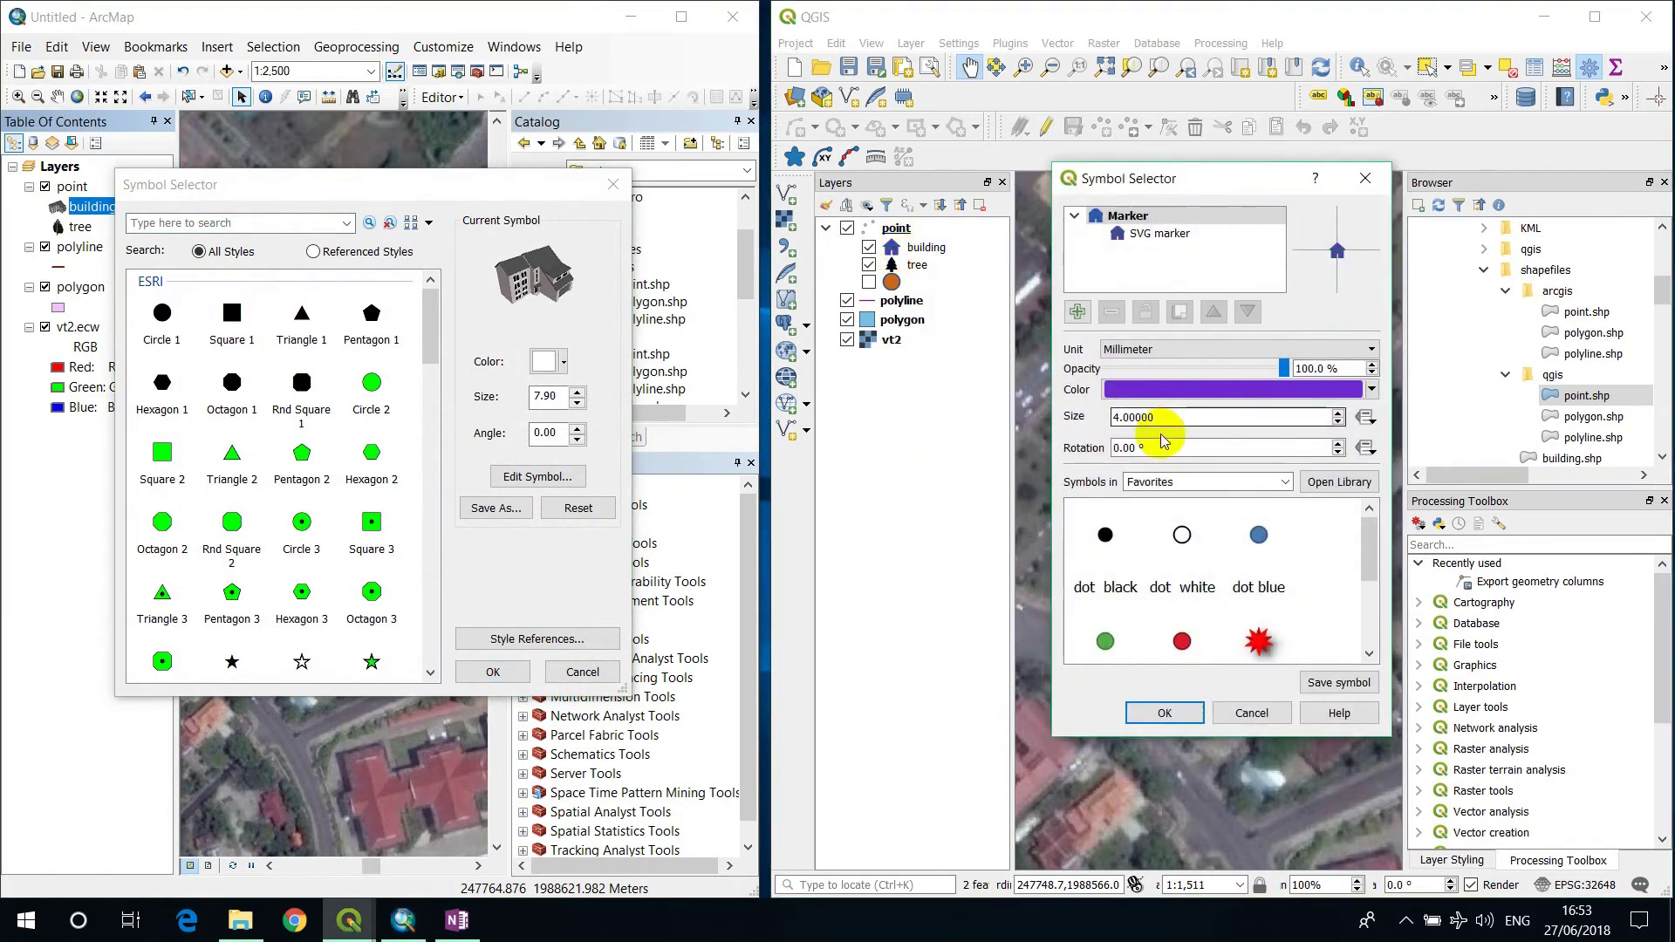
{"action": "left_click", "coordinate": [1160, 233]}
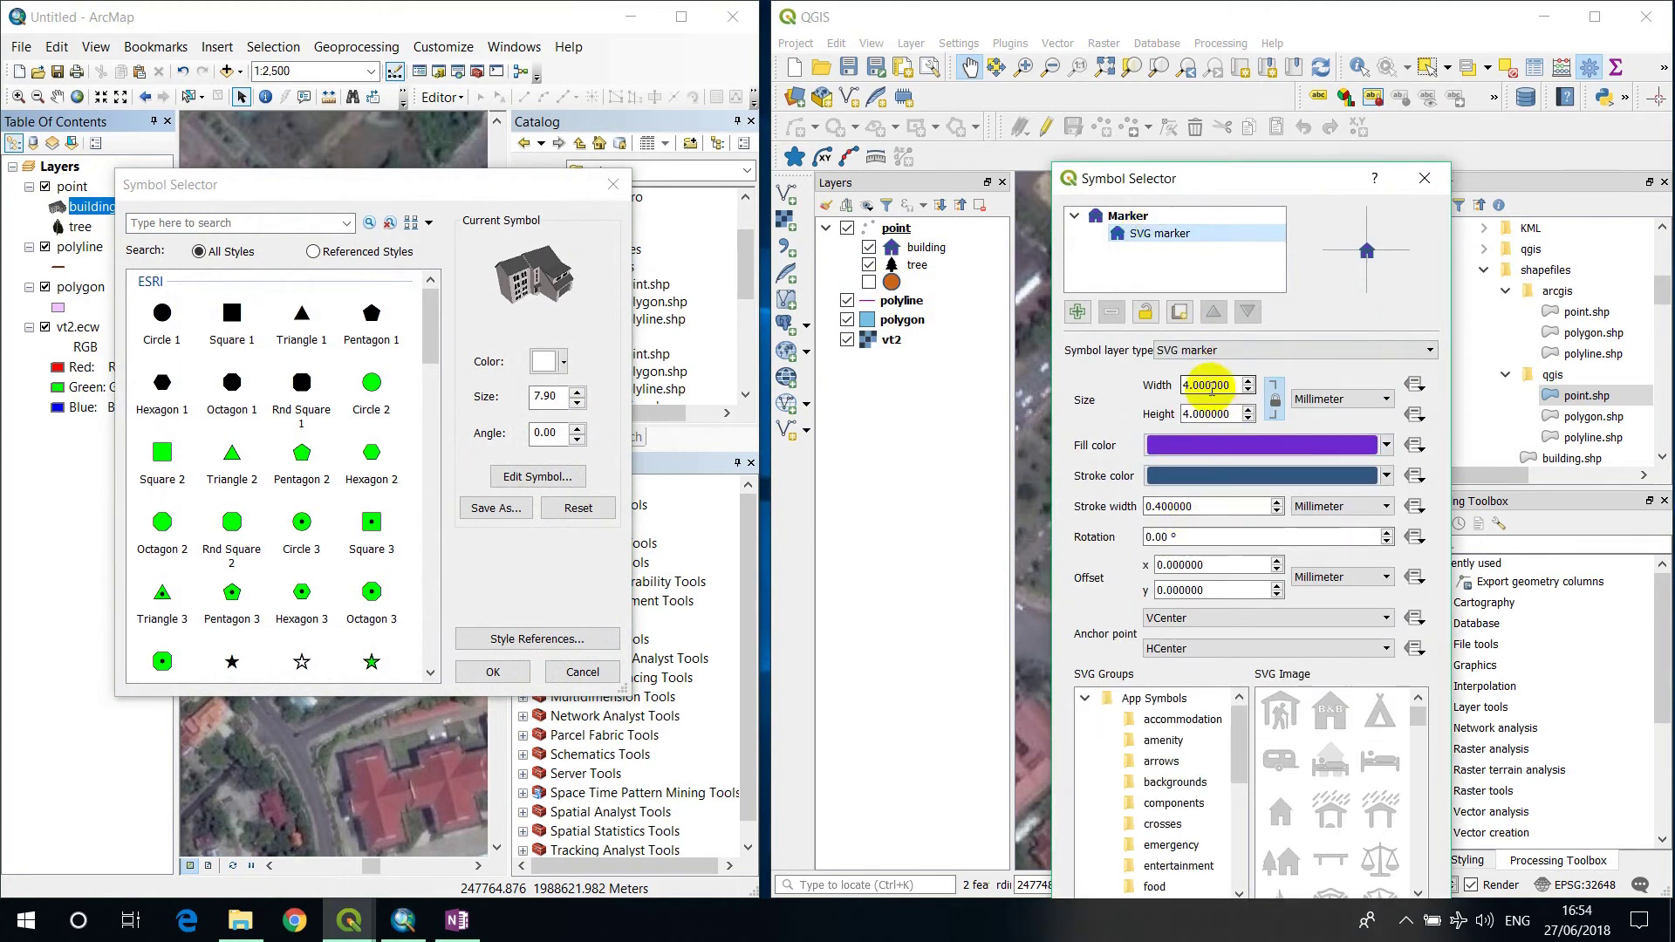
{"action": "left_click_drag", "start_coordinate": [1232, 387], "coordinate": [1166, 385]}
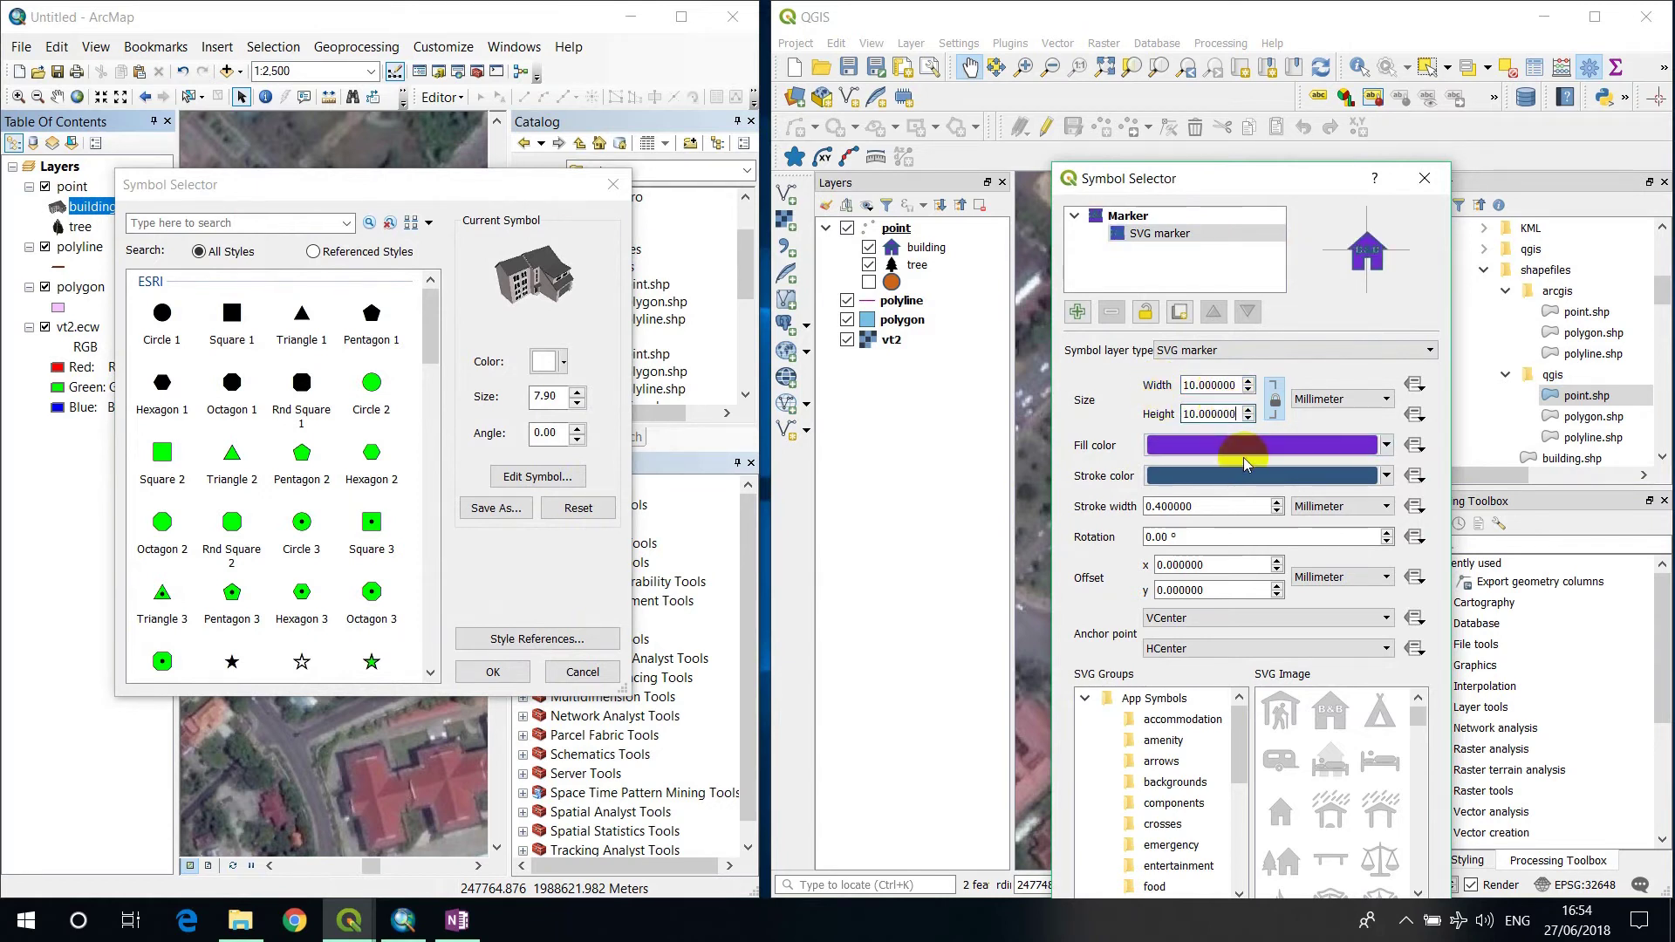
{"action": "left_click_drag", "start_coordinate": [1215, 188], "coordinate": [1184, 48]}
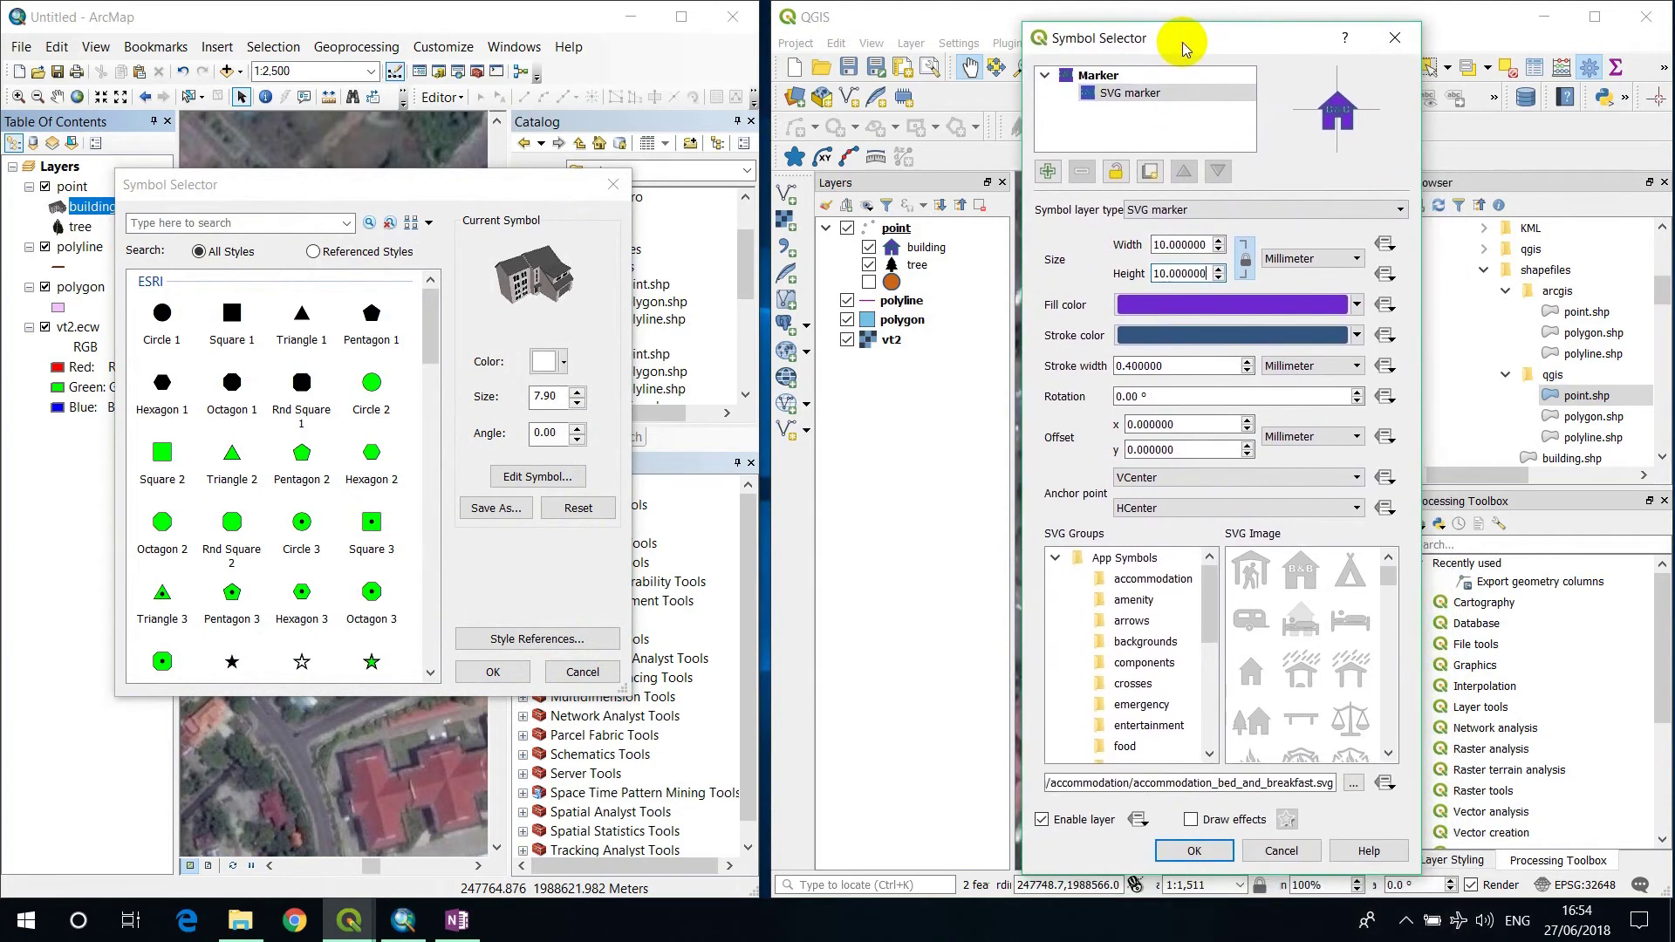
{"action": "left_click", "coordinate": [1185, 852]}
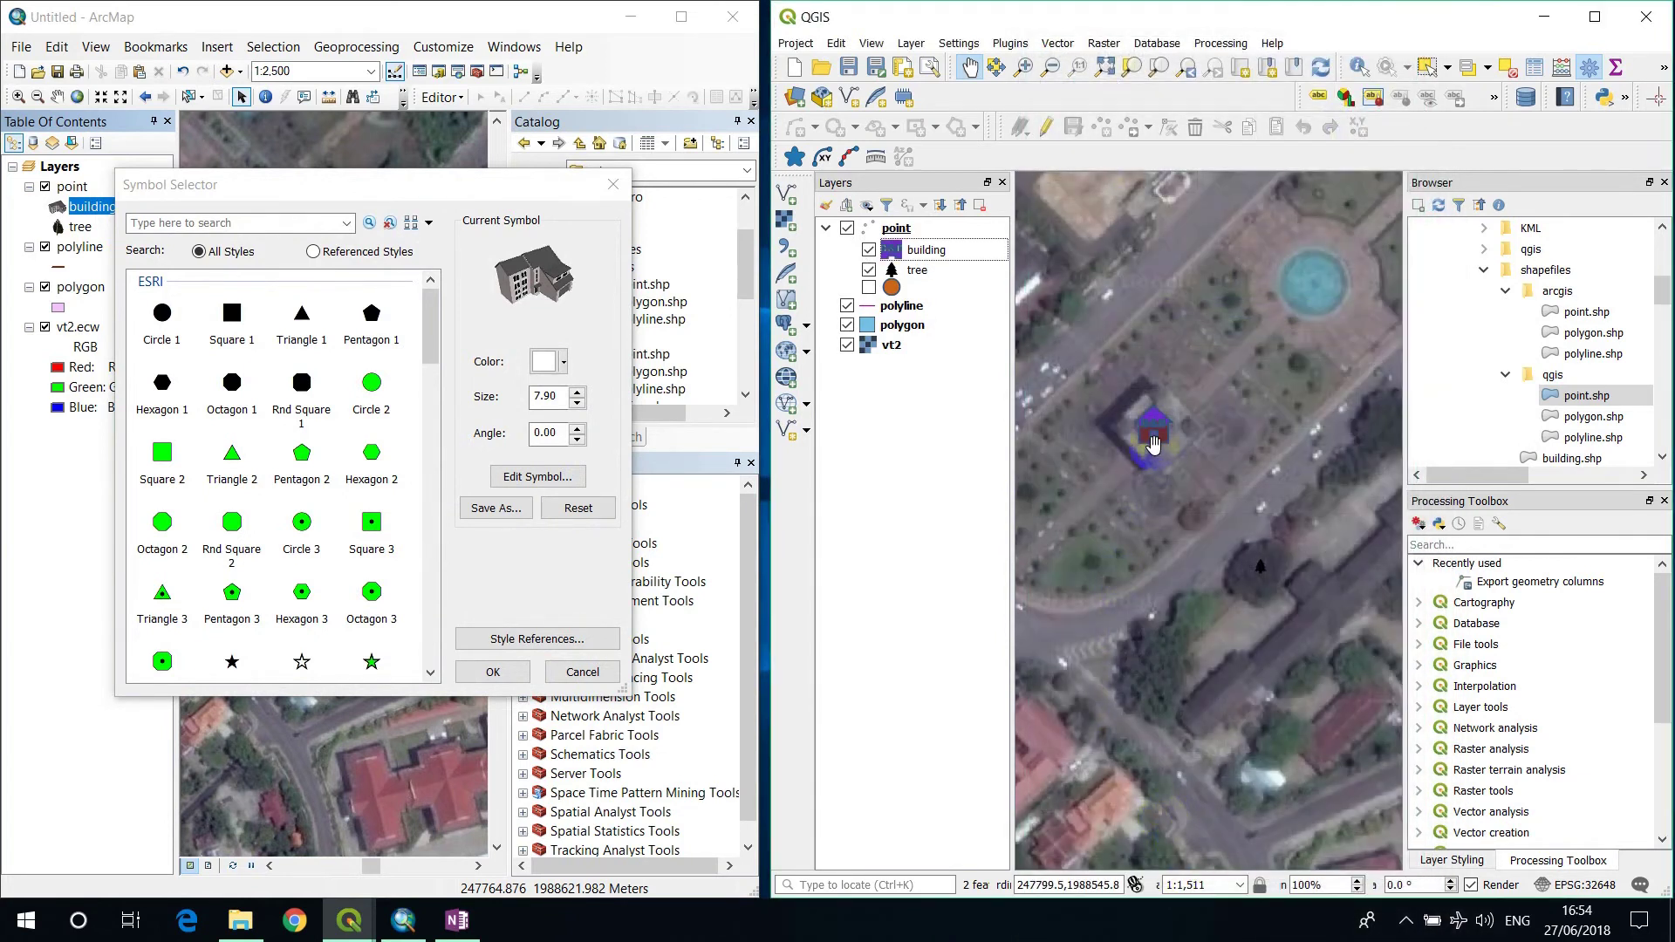
- Enlarge the building category's symbol in ArcMap to size 30, apply it, and increase the size to 50
{"action": "left_click", "coordinate": [548, 396]}
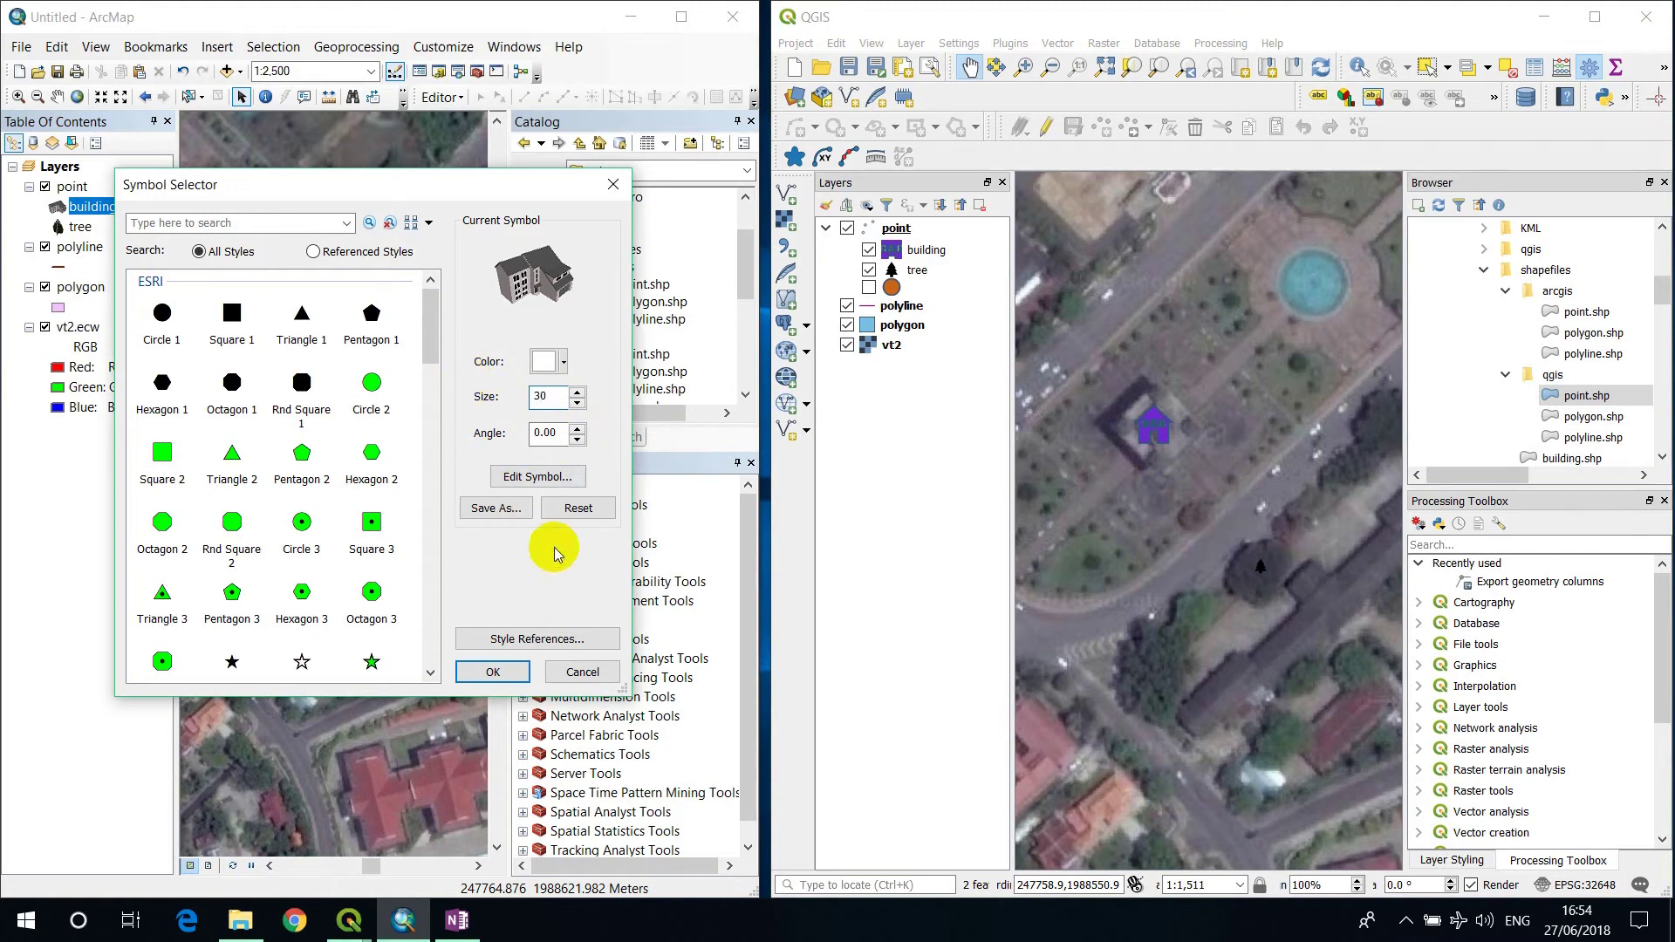
{"action": "left_click", "coordinate": [492, 672]}
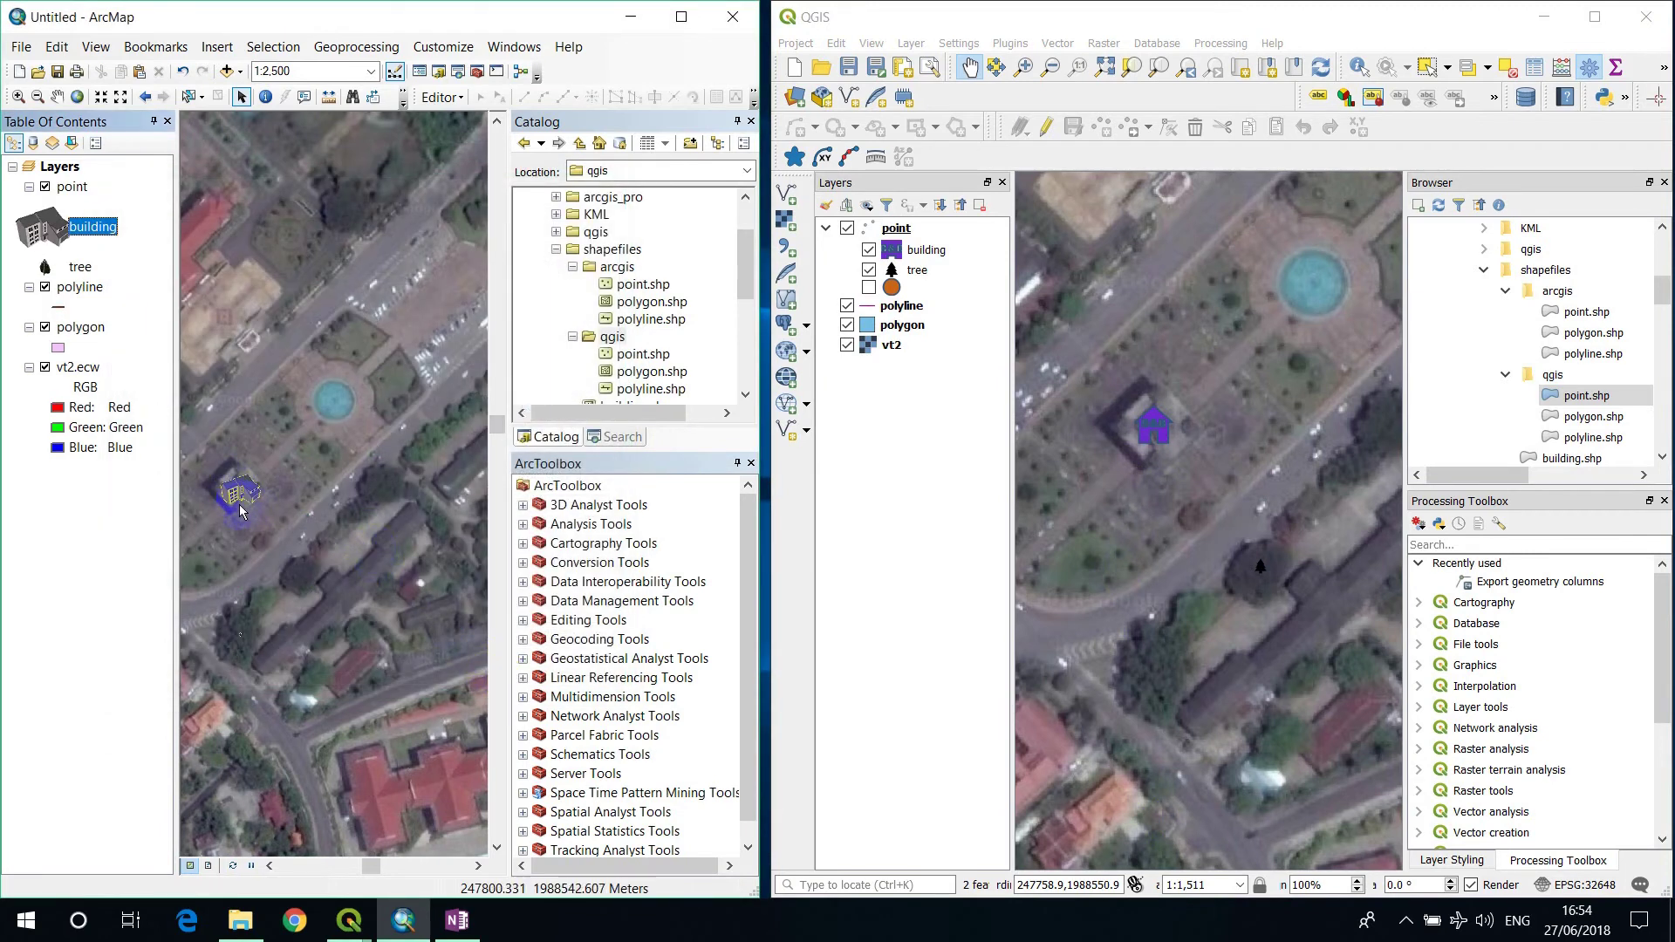
{"action": "double_click", "coordinate": [41, 227]}
{"action": "left_click", "coordinate": [554, 396]}
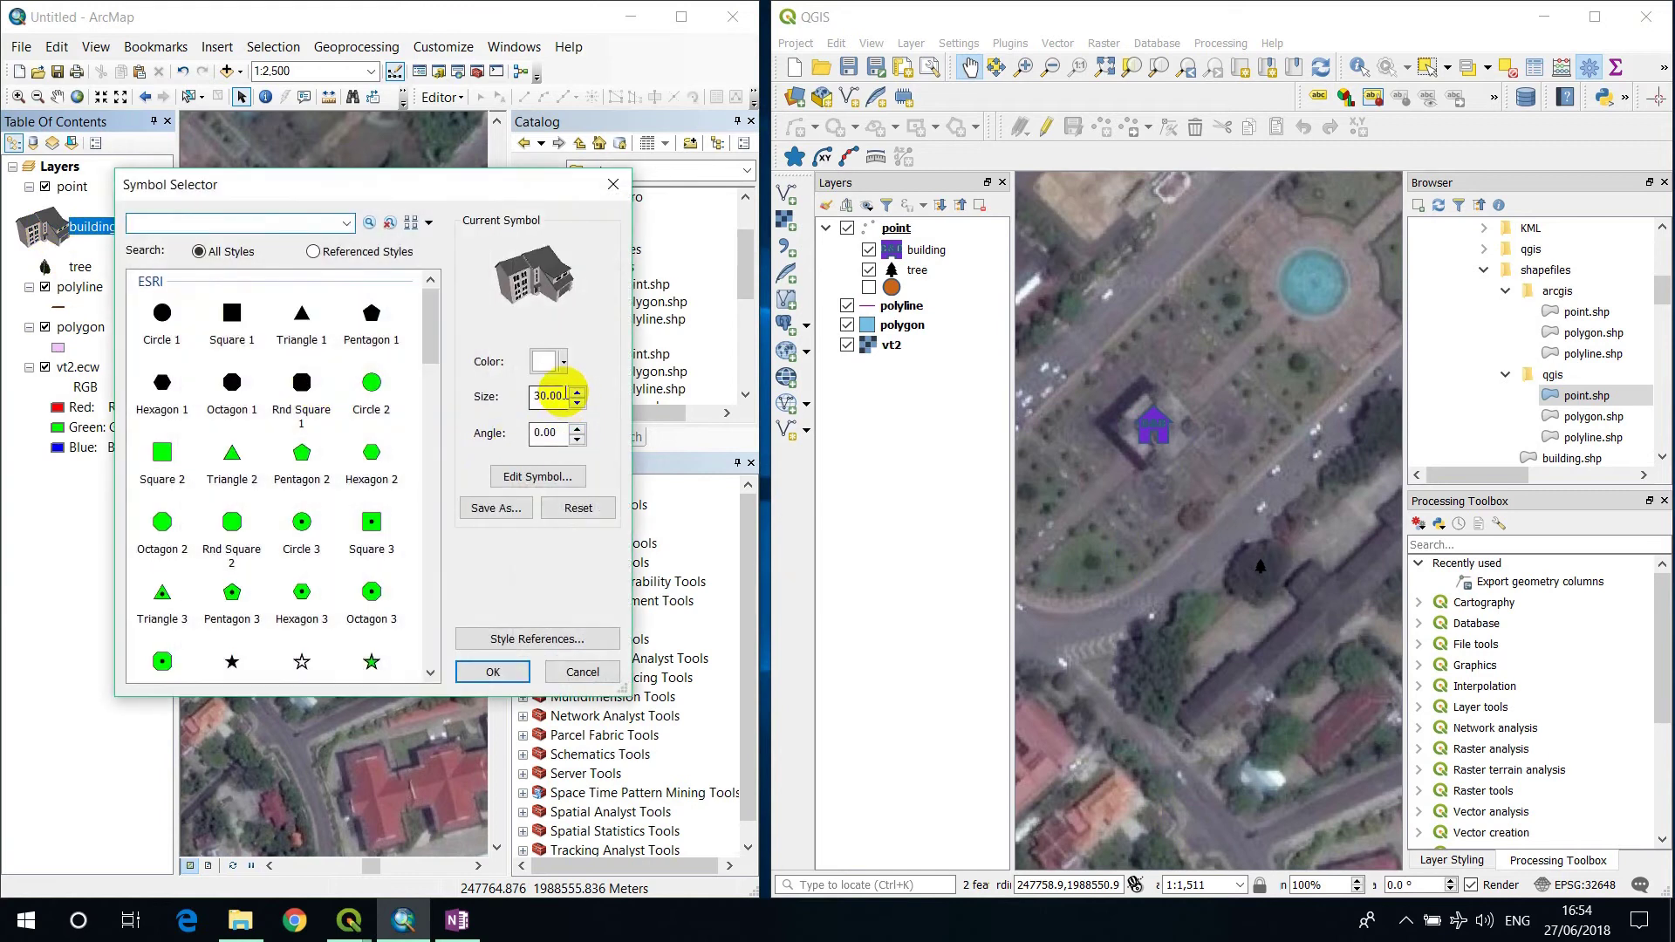
{"action": "double_click", "coordinate": [554, 396]}
{"action": "type", "text": "50"}
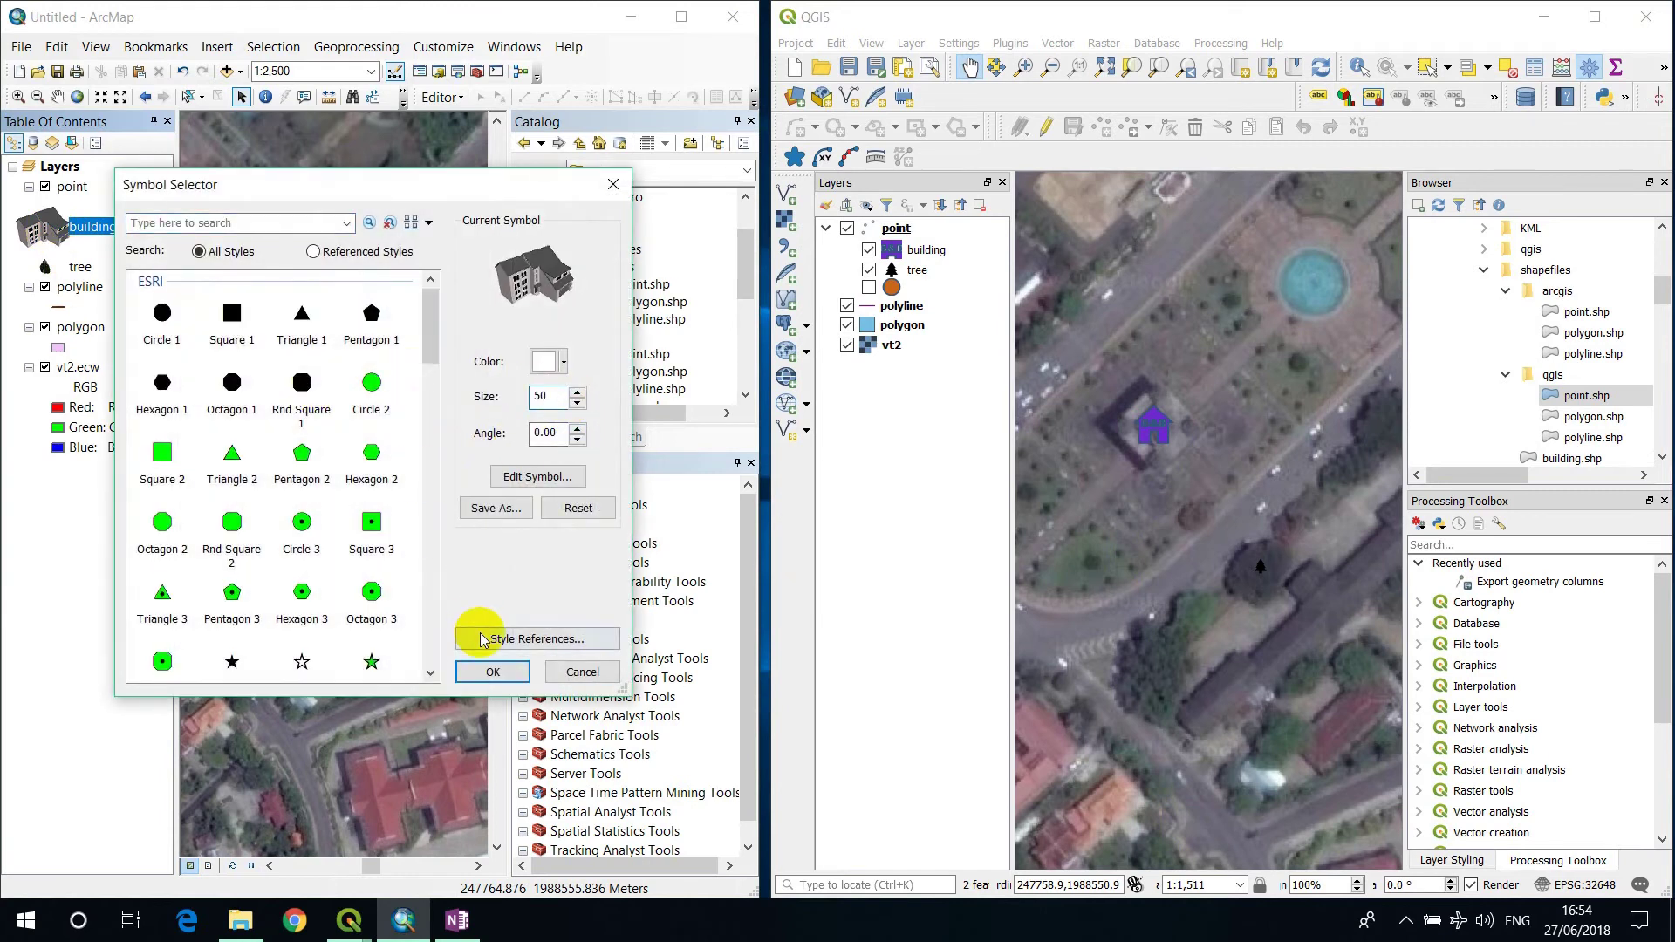
{"action": "left_click", "coordinate": [493, 672]}
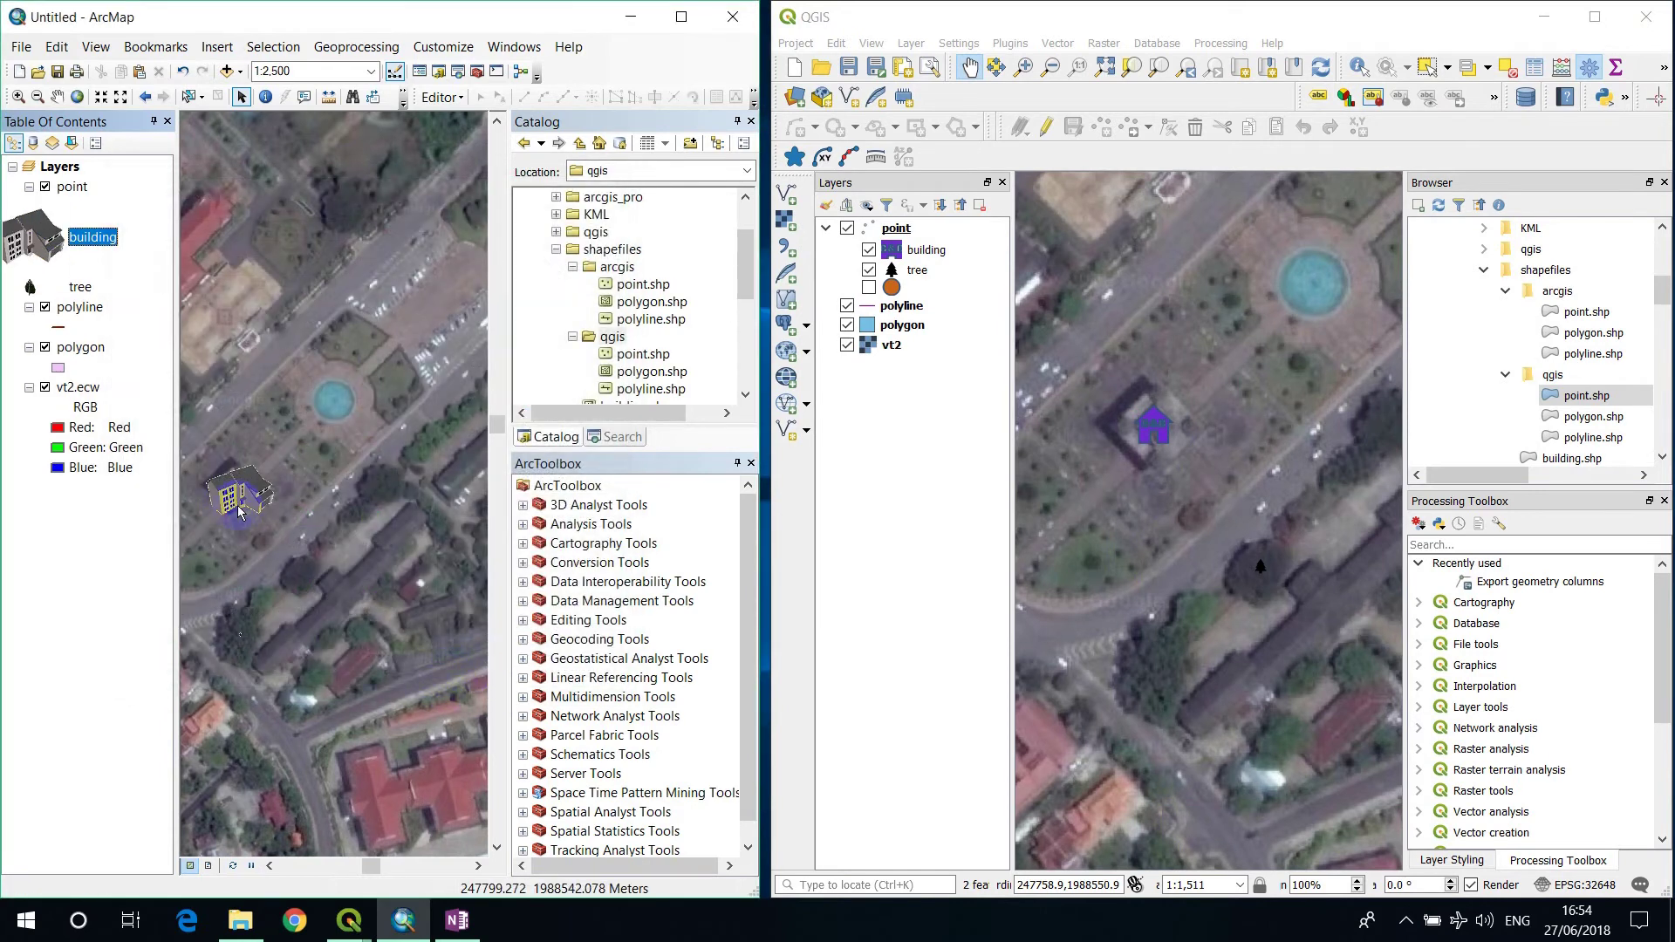
- Enlarge the QGIS building category's SVG marker to 30 mm width and height
{"action": "double_click", "coordinate": [891, 249]}
{"action": "left_click", "coordinate": [1130, 93]}
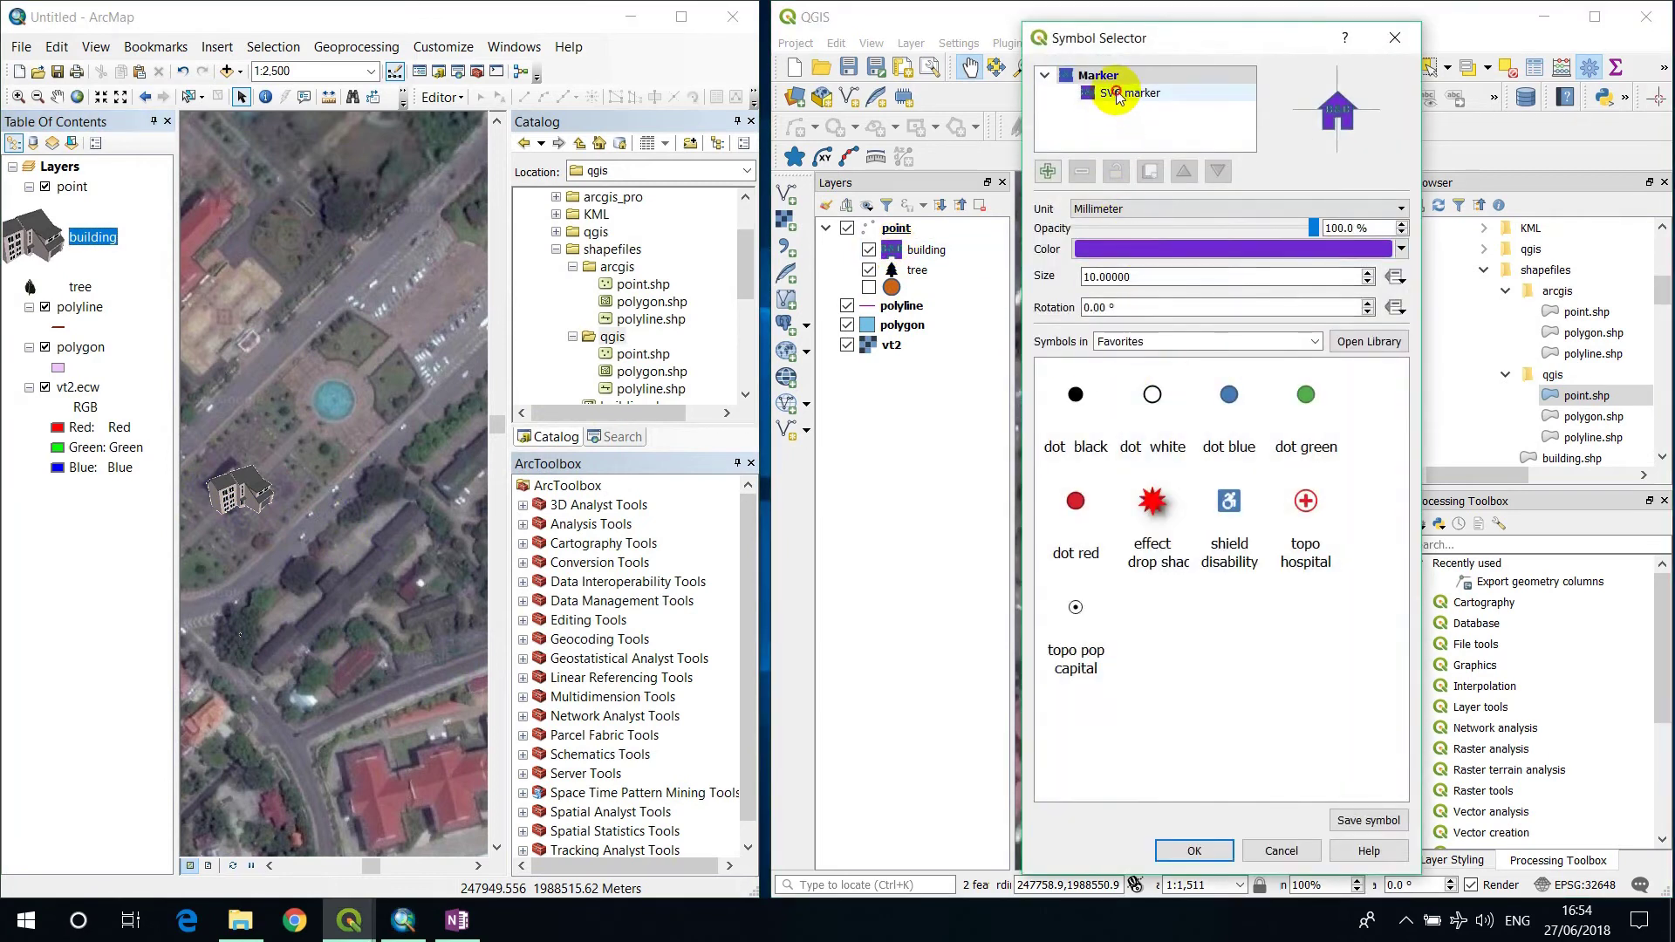
{"action": "double_click", "coordinate": [1156, 245]}
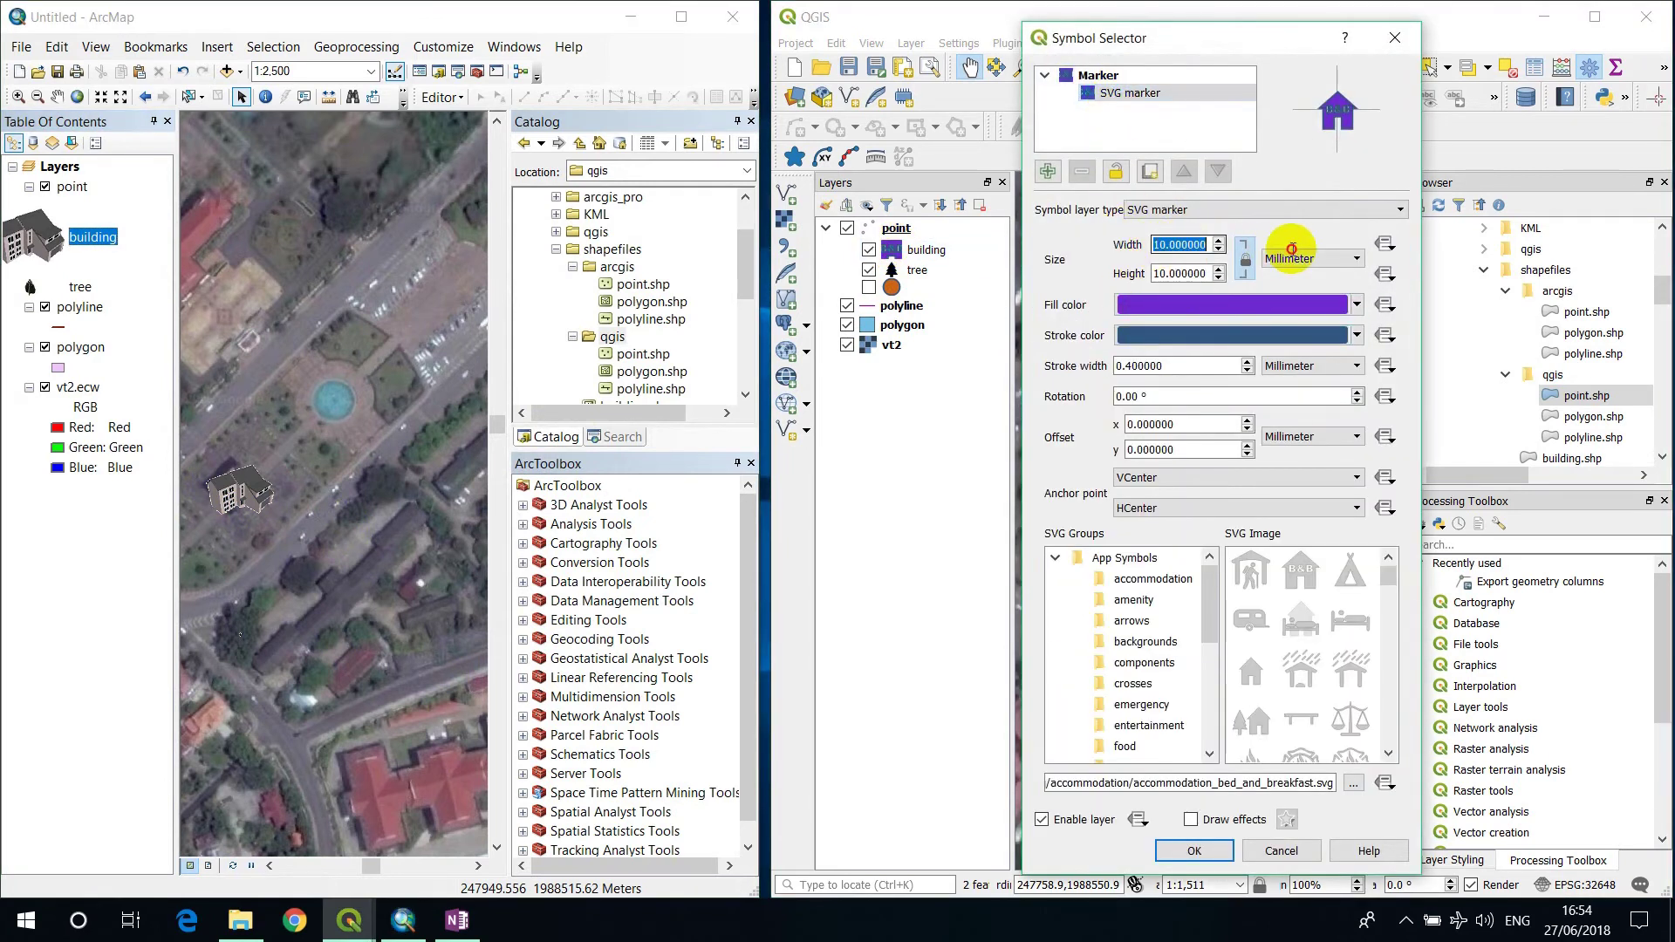
{"action": "type", "text": "30"}
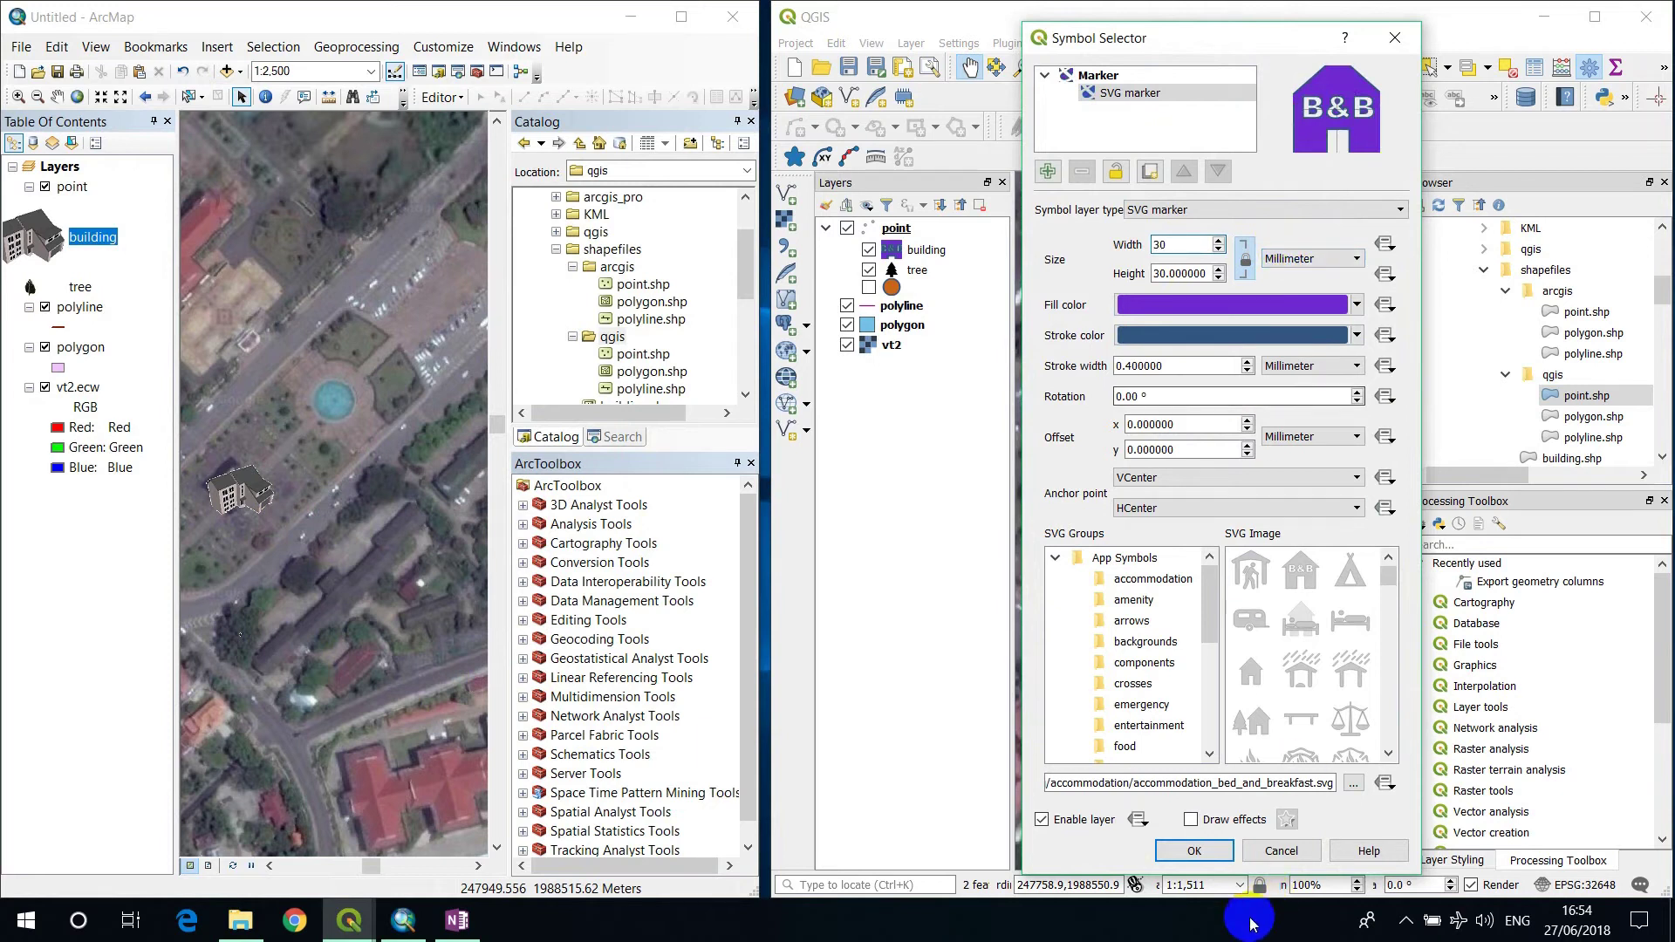
{"action": "left_click", "coordinate": [1194, 850]}
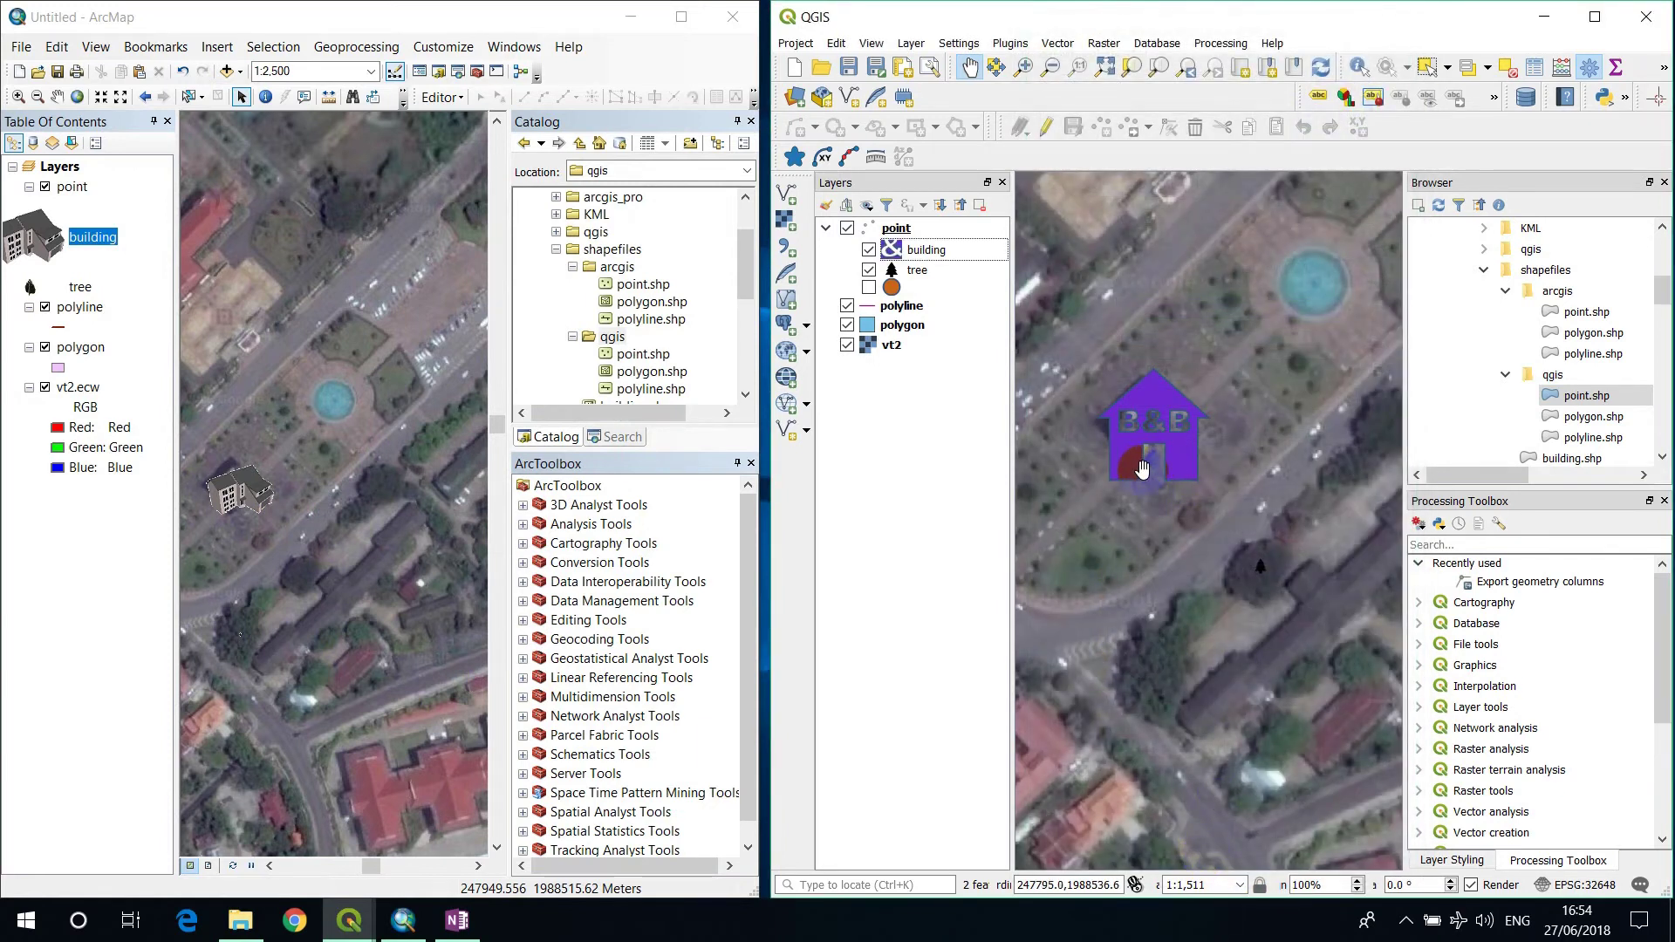
- Set the QGIS tree category's SVG marker to 20 mm width and height
{"action": "left_click", "coordinate": [896, 274]}
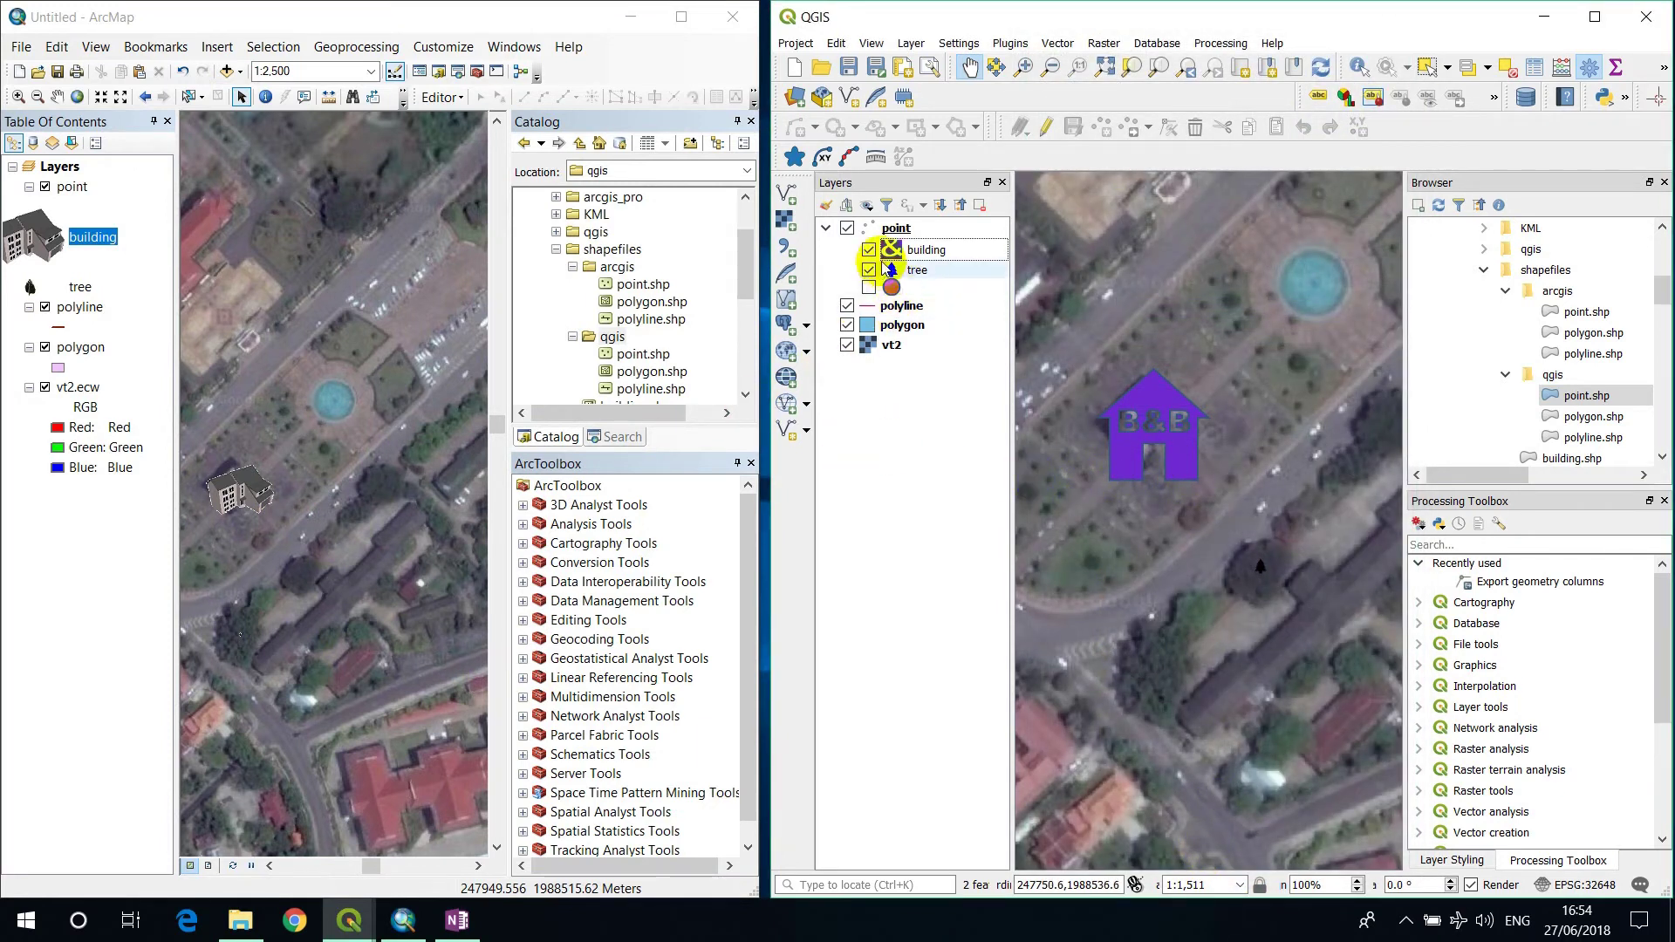
{"action": "double_click", "coordinate": [892, 272]}
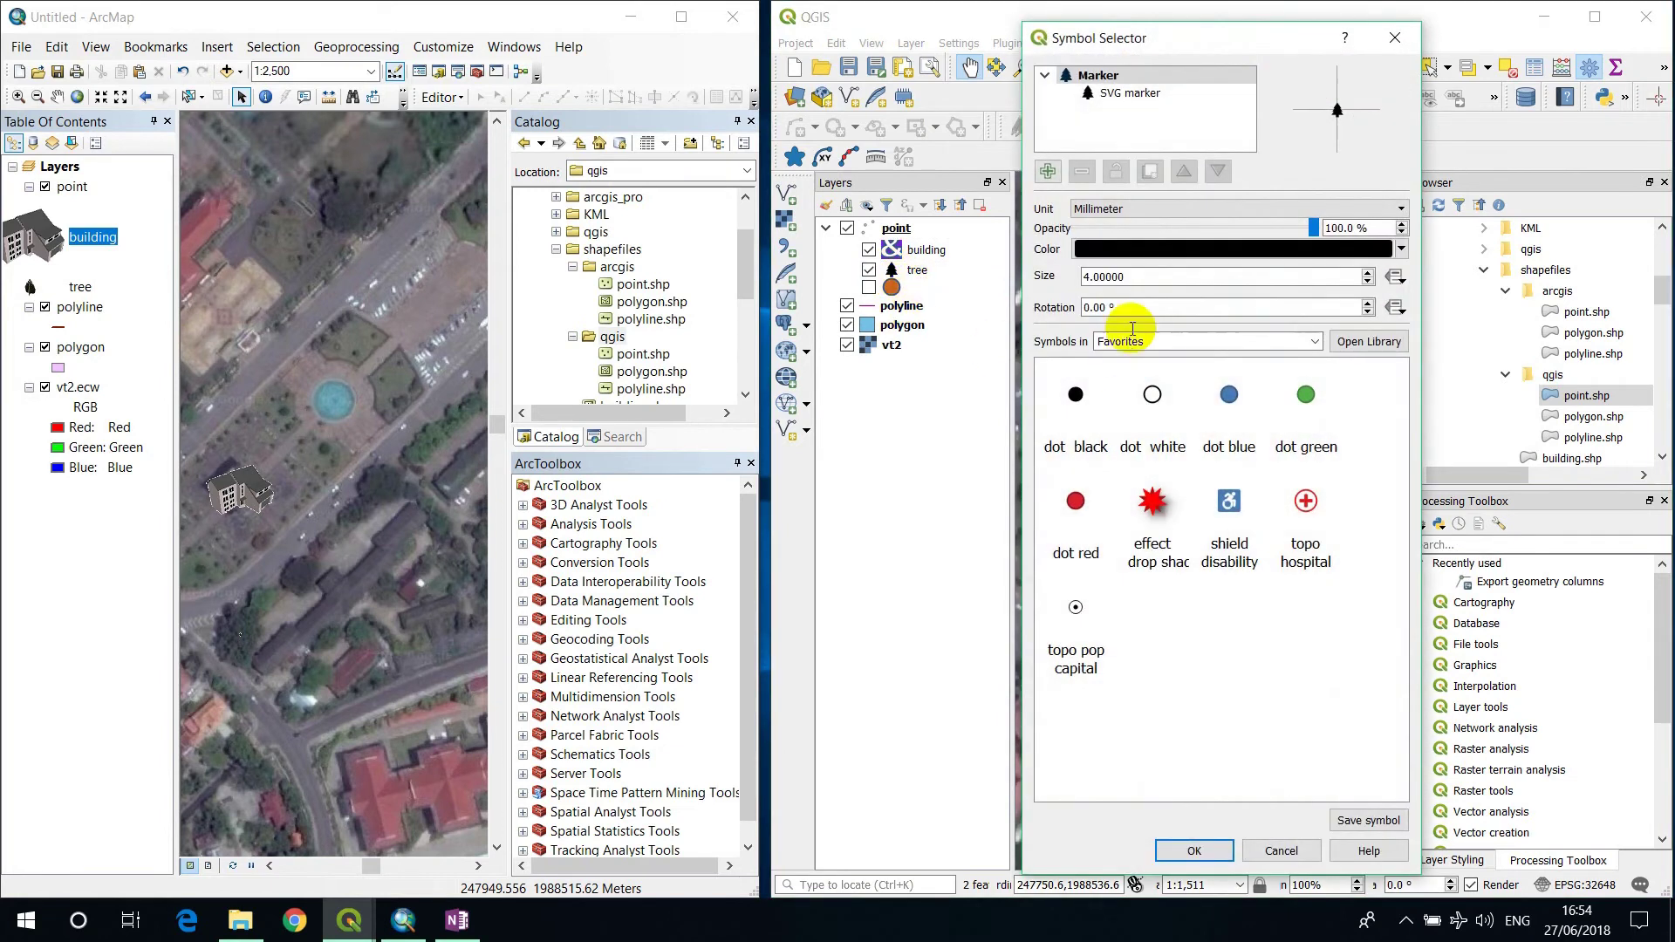
{"action": "left_click", "coordinate": [1112, 94]}
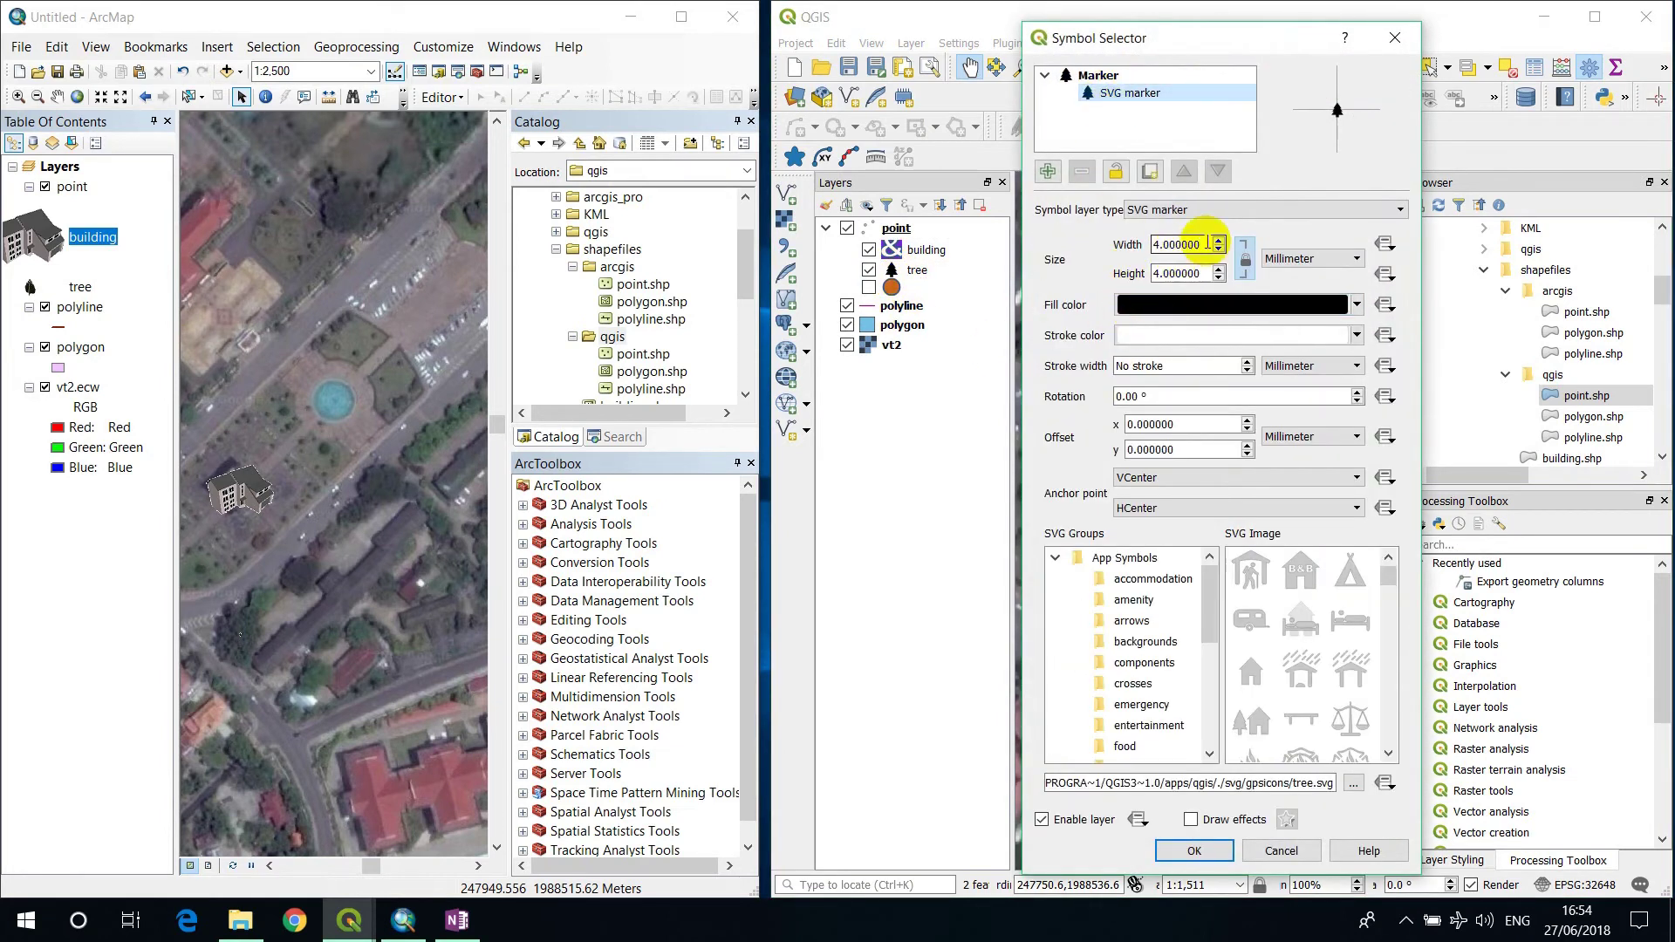
{"action": "double_click", "coordinate": [1208, 245]}
{"action": "type", "text": "20"}
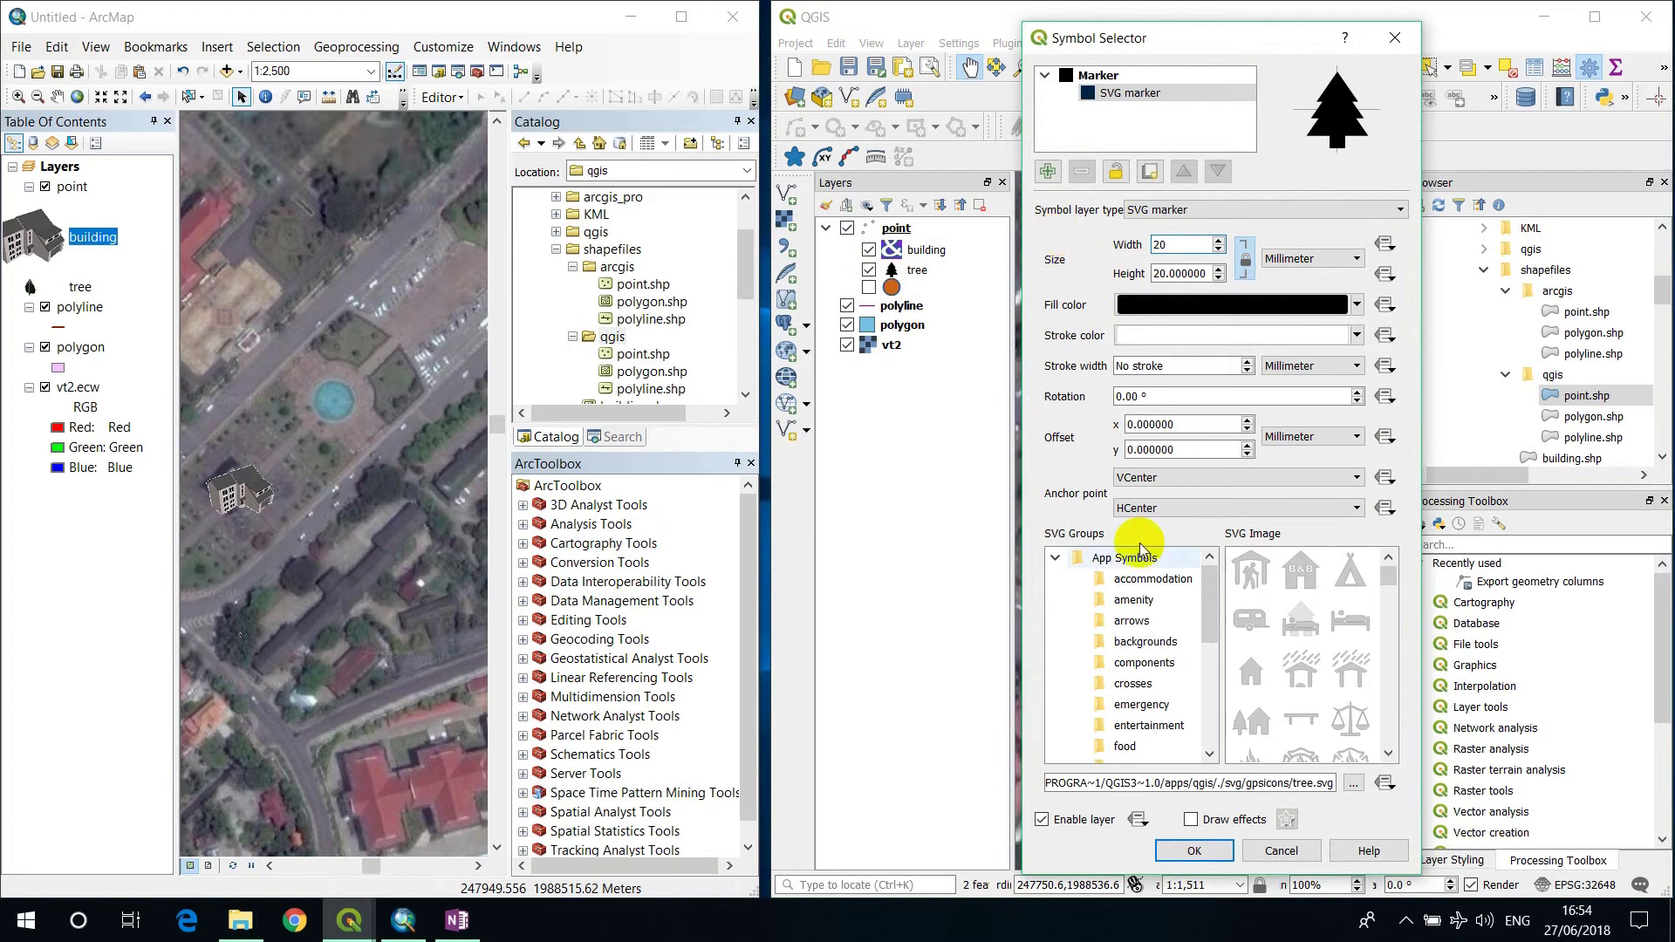
{"action": "left_click", "coordinate": [1192, 849]}
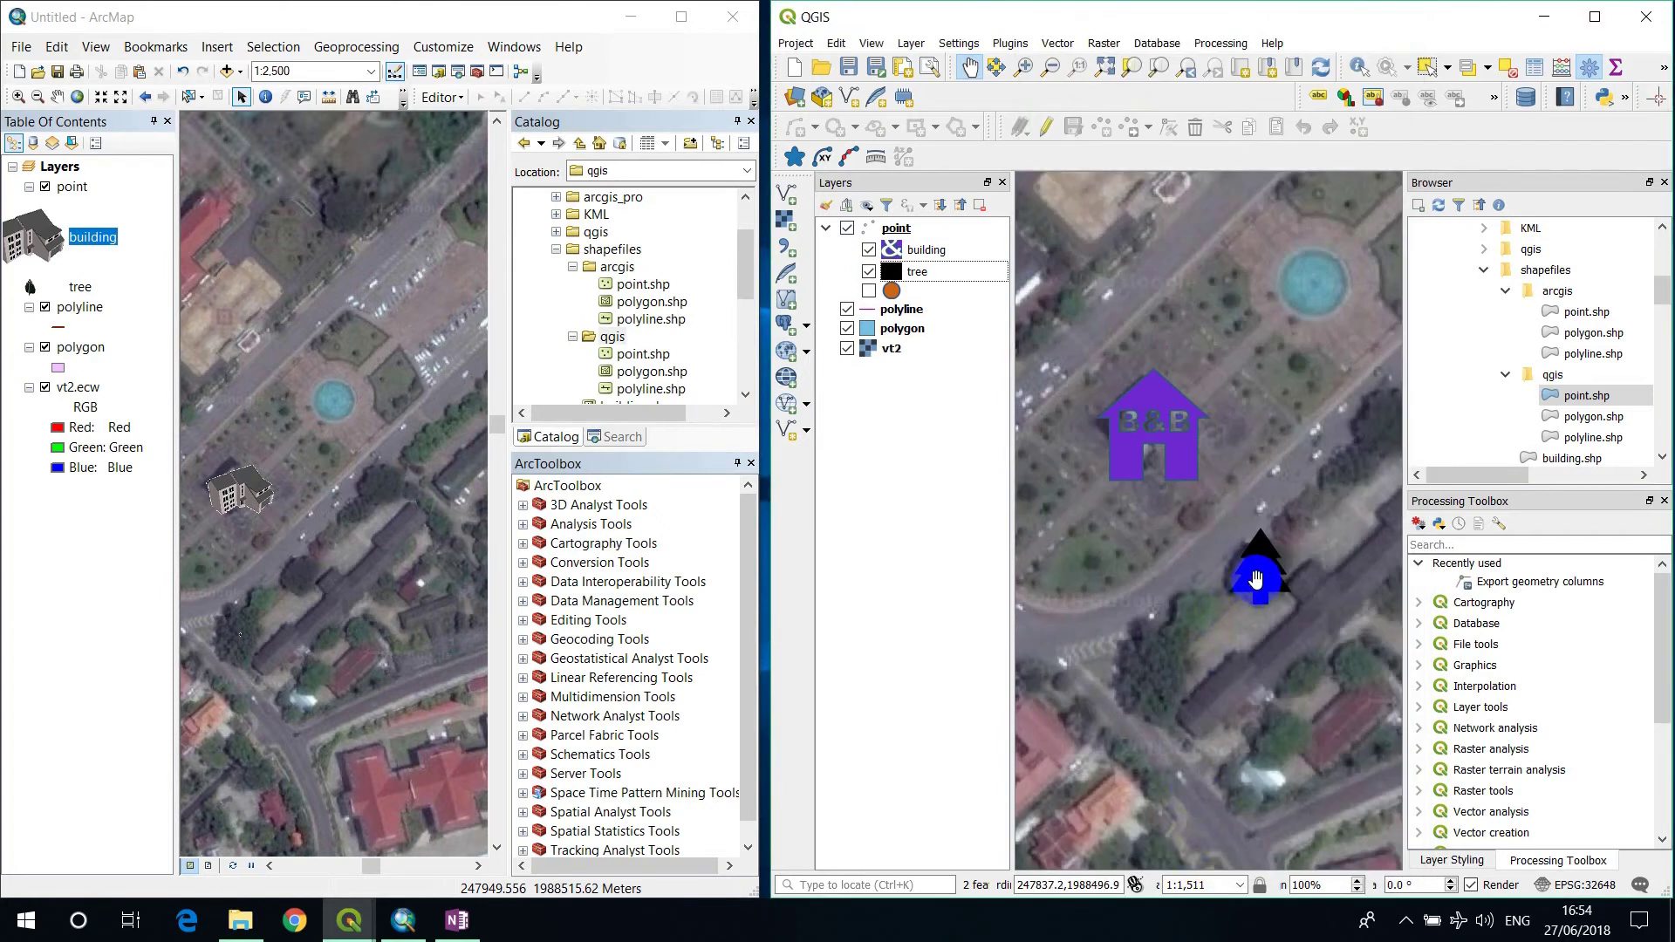
- Enlarge the tree category's symbol in ArcMap
{"action": "left_click", "coordinate": [31, 290]}
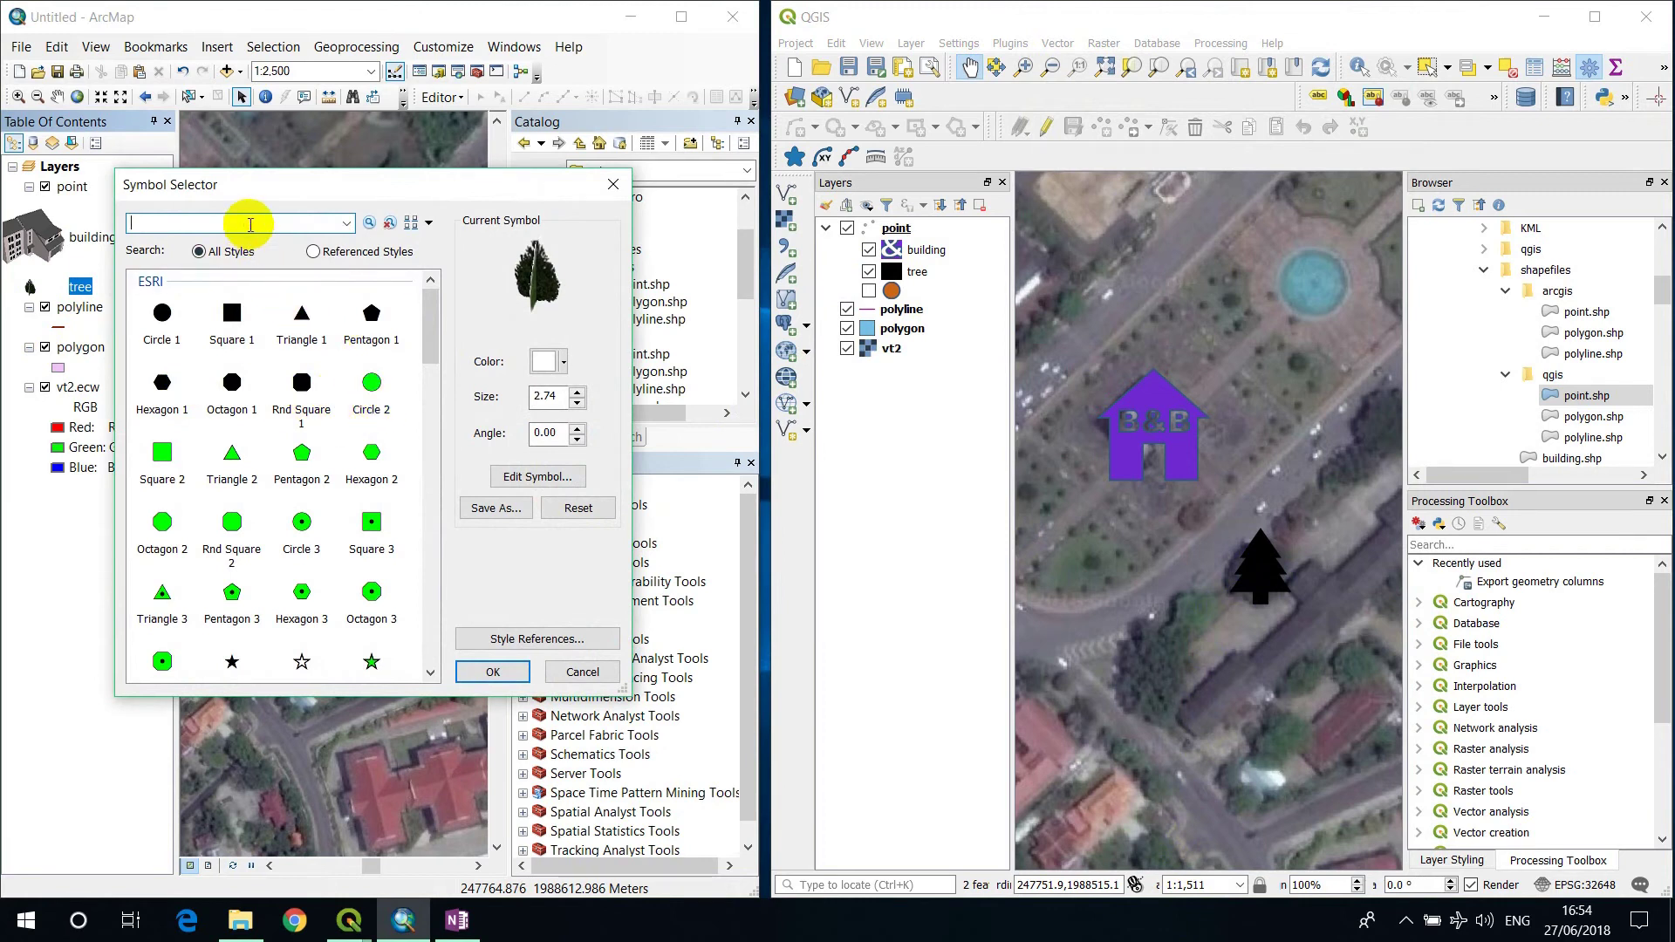
{"action": "double_click", "coordinate": [561, 393]}
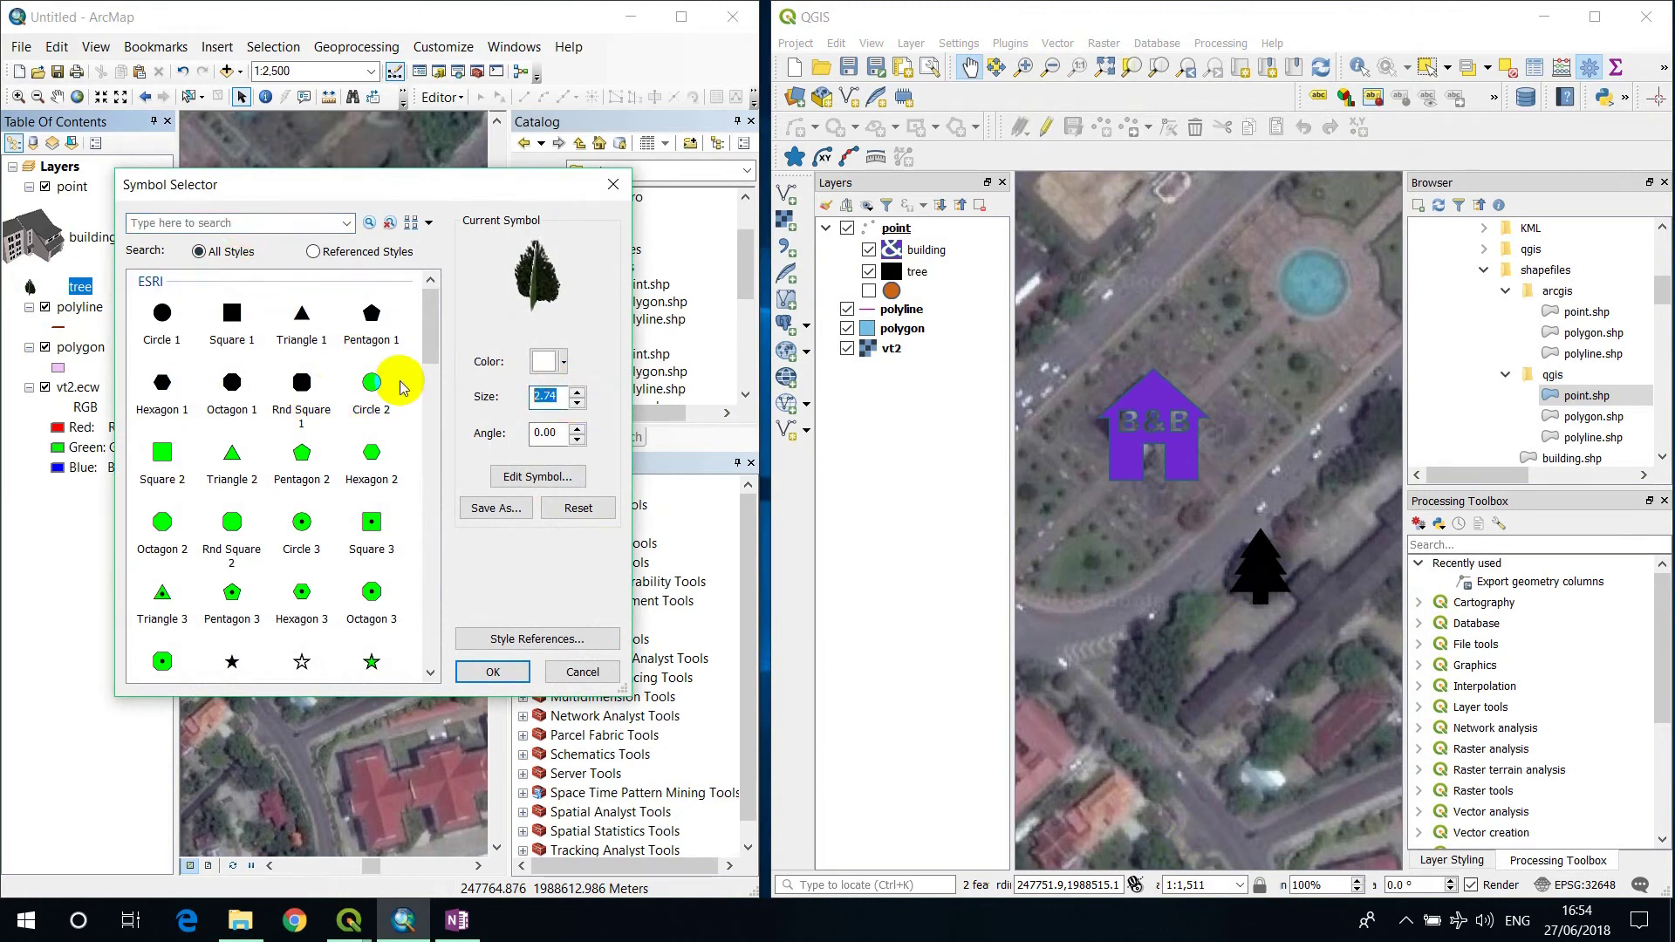
{"action": "left_click", "coordinate": [496, 671]}
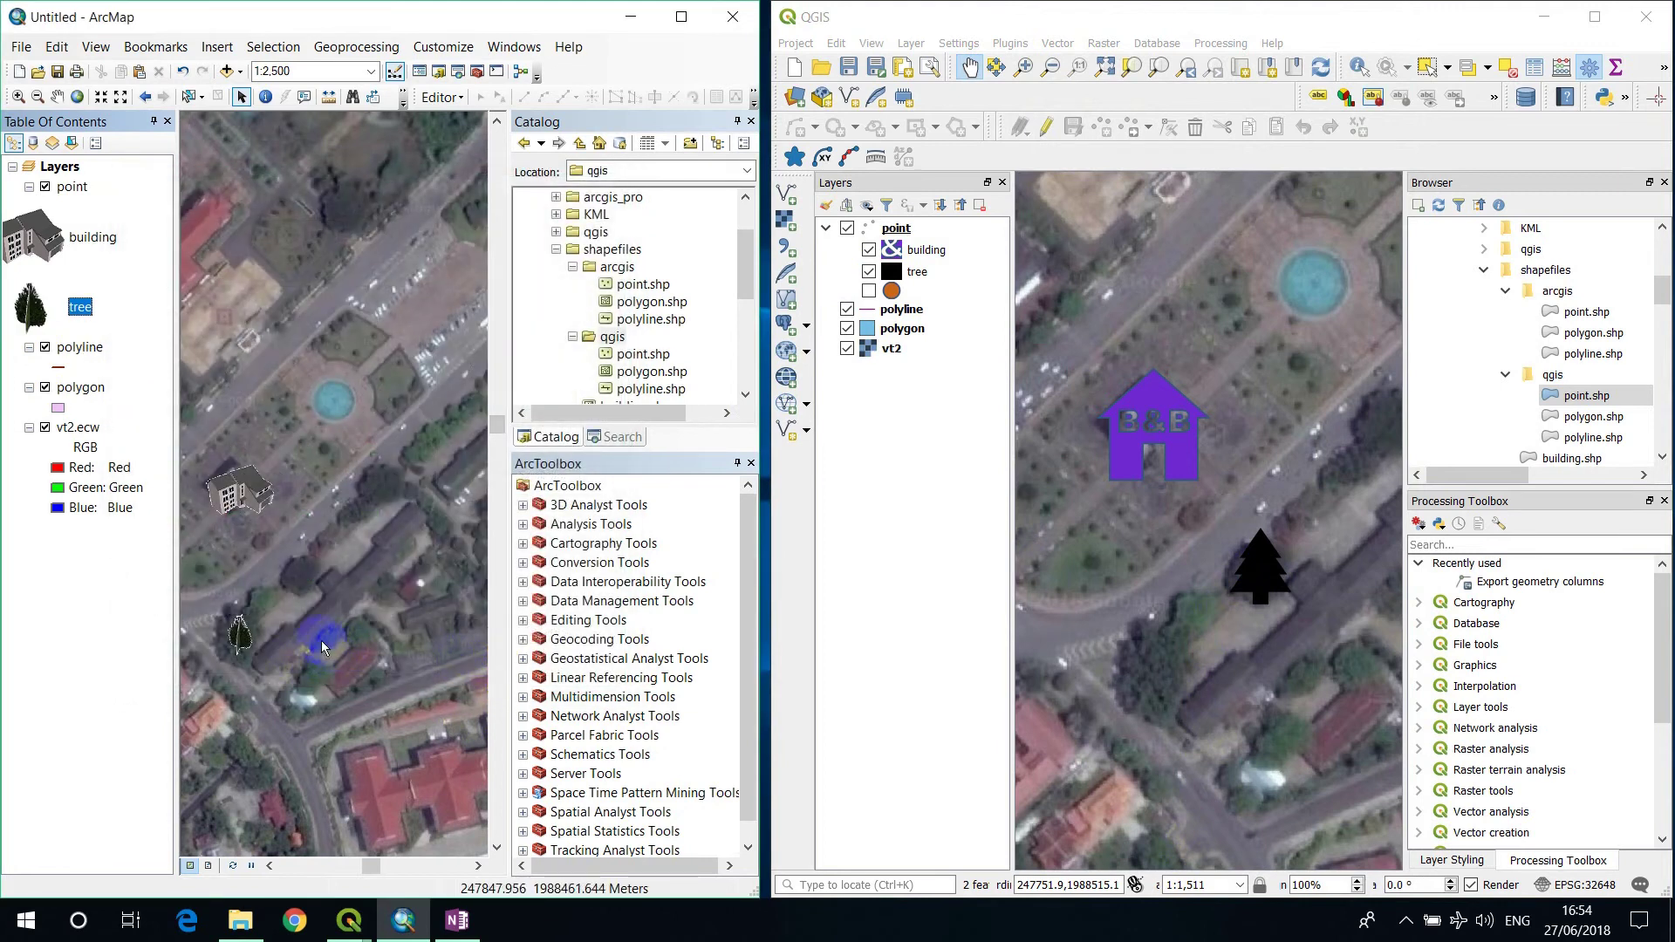
- Hide the vt2 imagery in ArcMap and QGIS to view the point symbols alone, and show the imagery again
{"action": "left_click", "coordinate": [45, 428]}
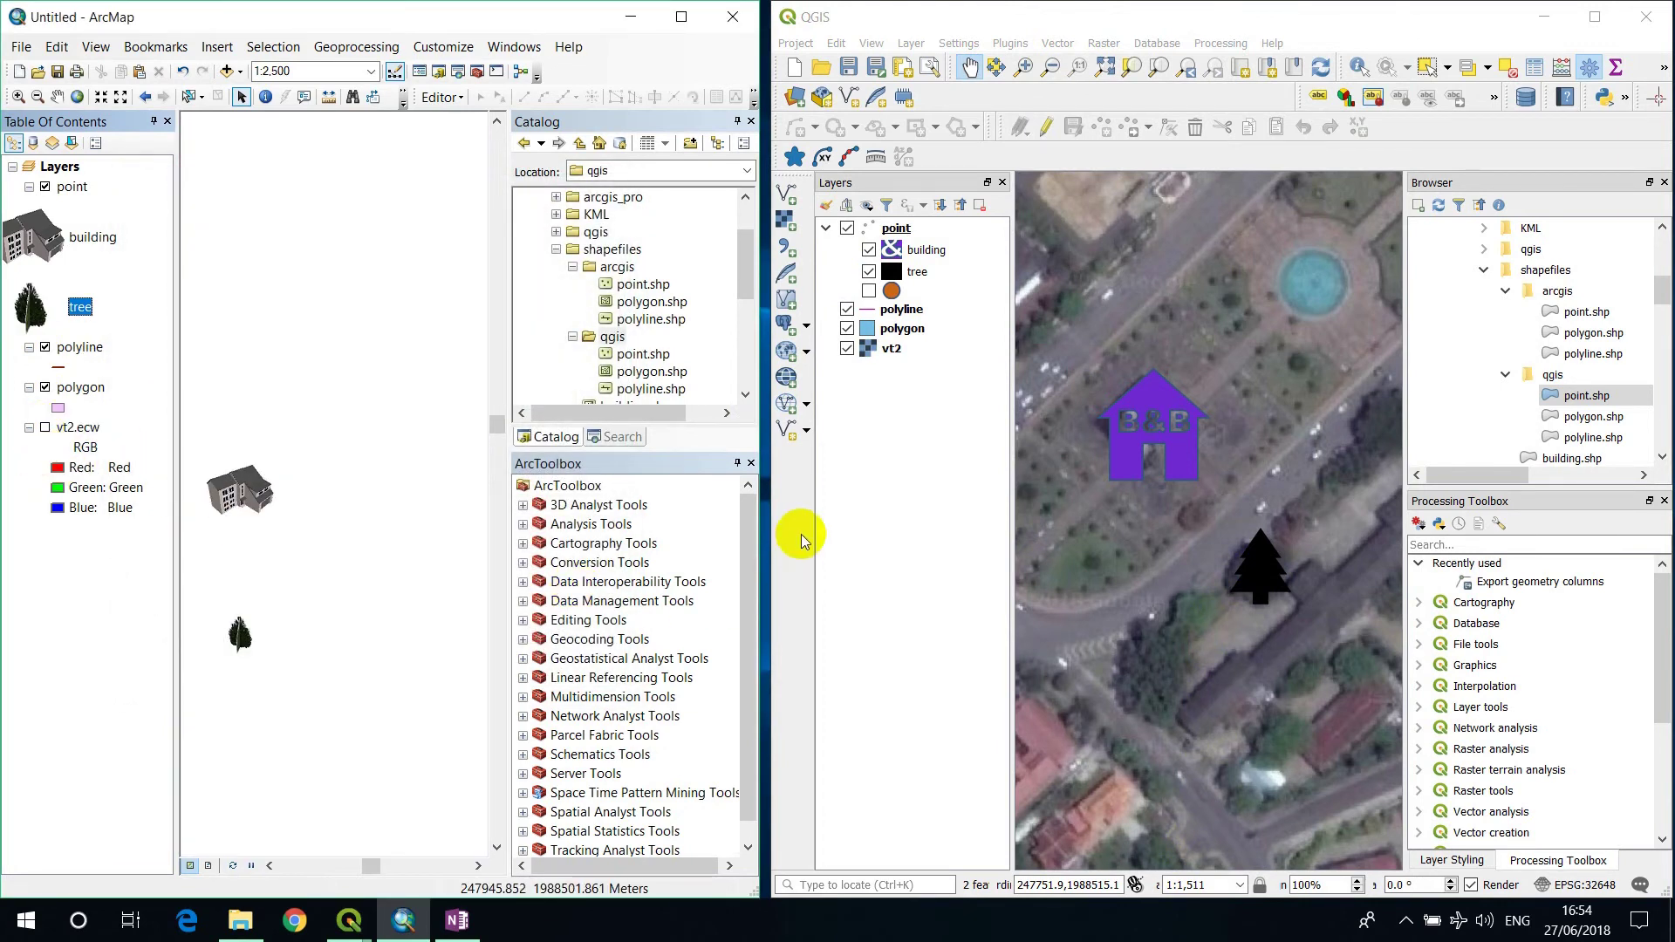
{"action": "left_click", "coordinate": [846, 348]}
{"action": "left_click_drag", "start_coordinate": [1204, 500], "coordinate": [1189, 463]}
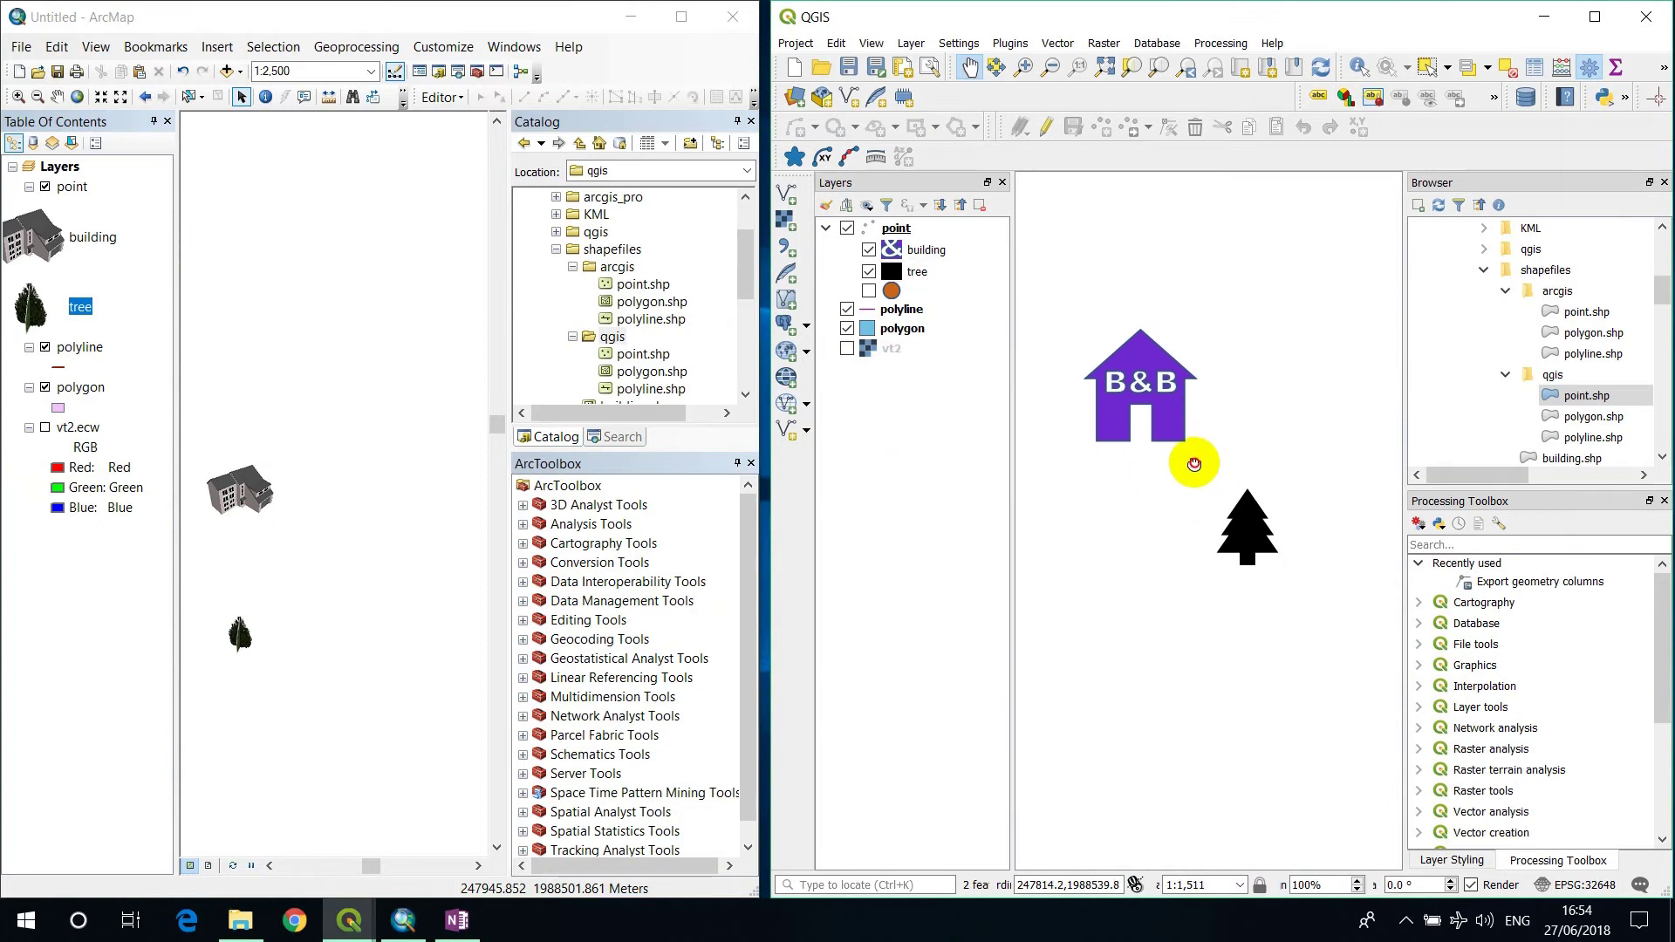
{"action": "left_click", "coordinate": [848, 349]}
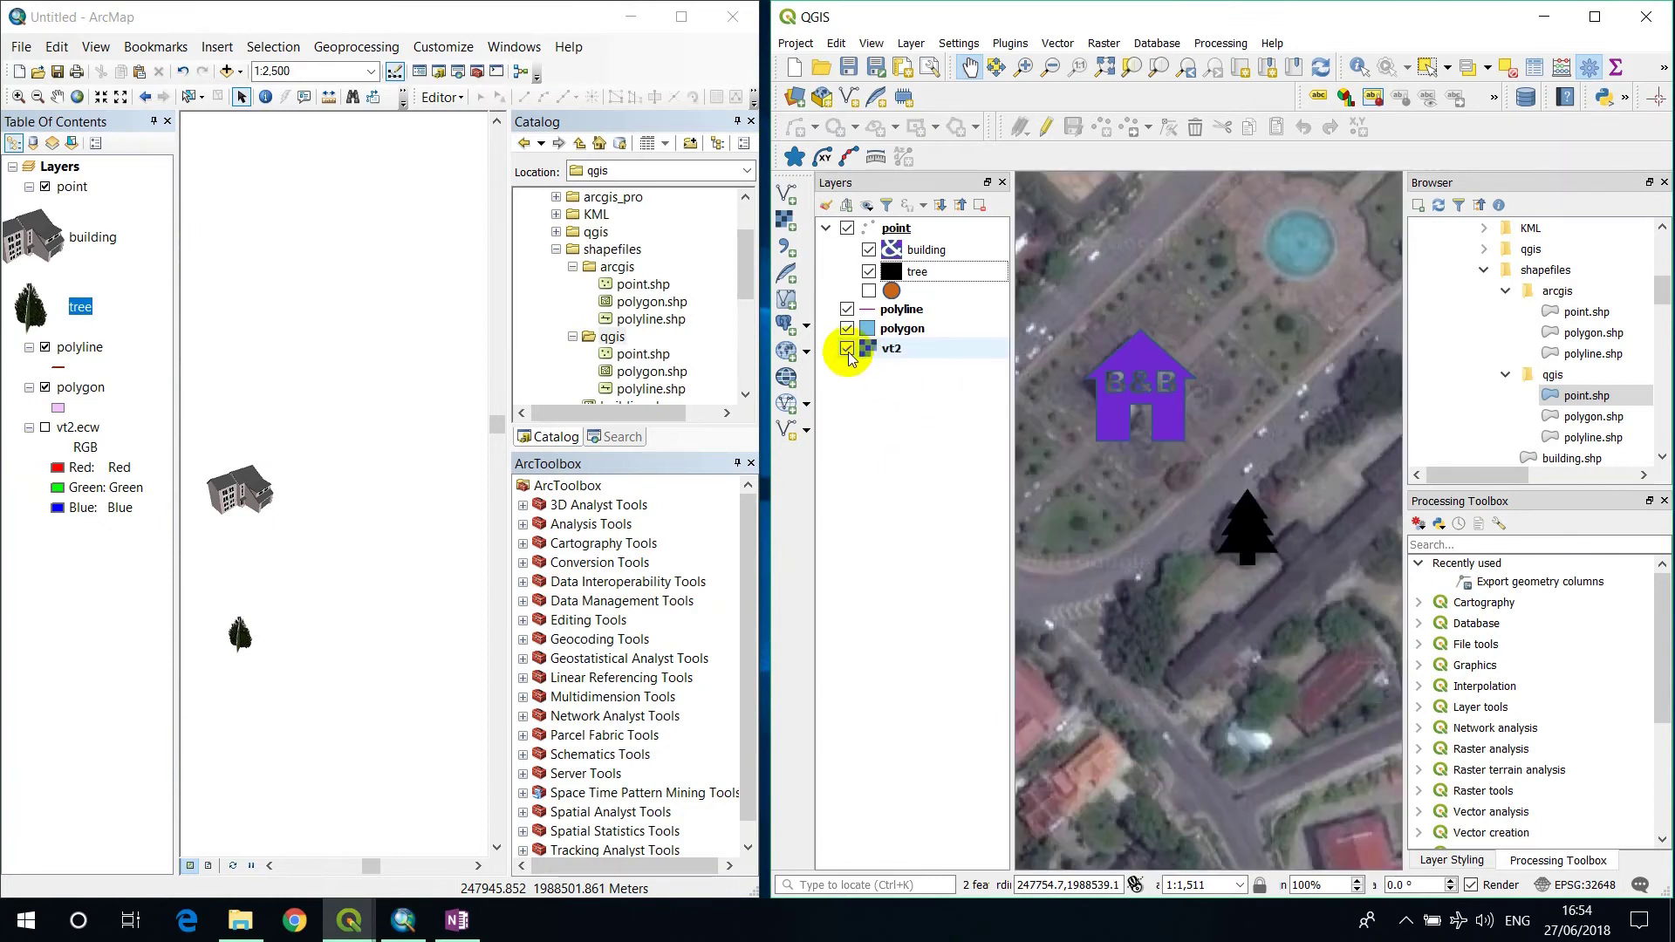
{"action": "left_click", "coordinate": [846, 349]}
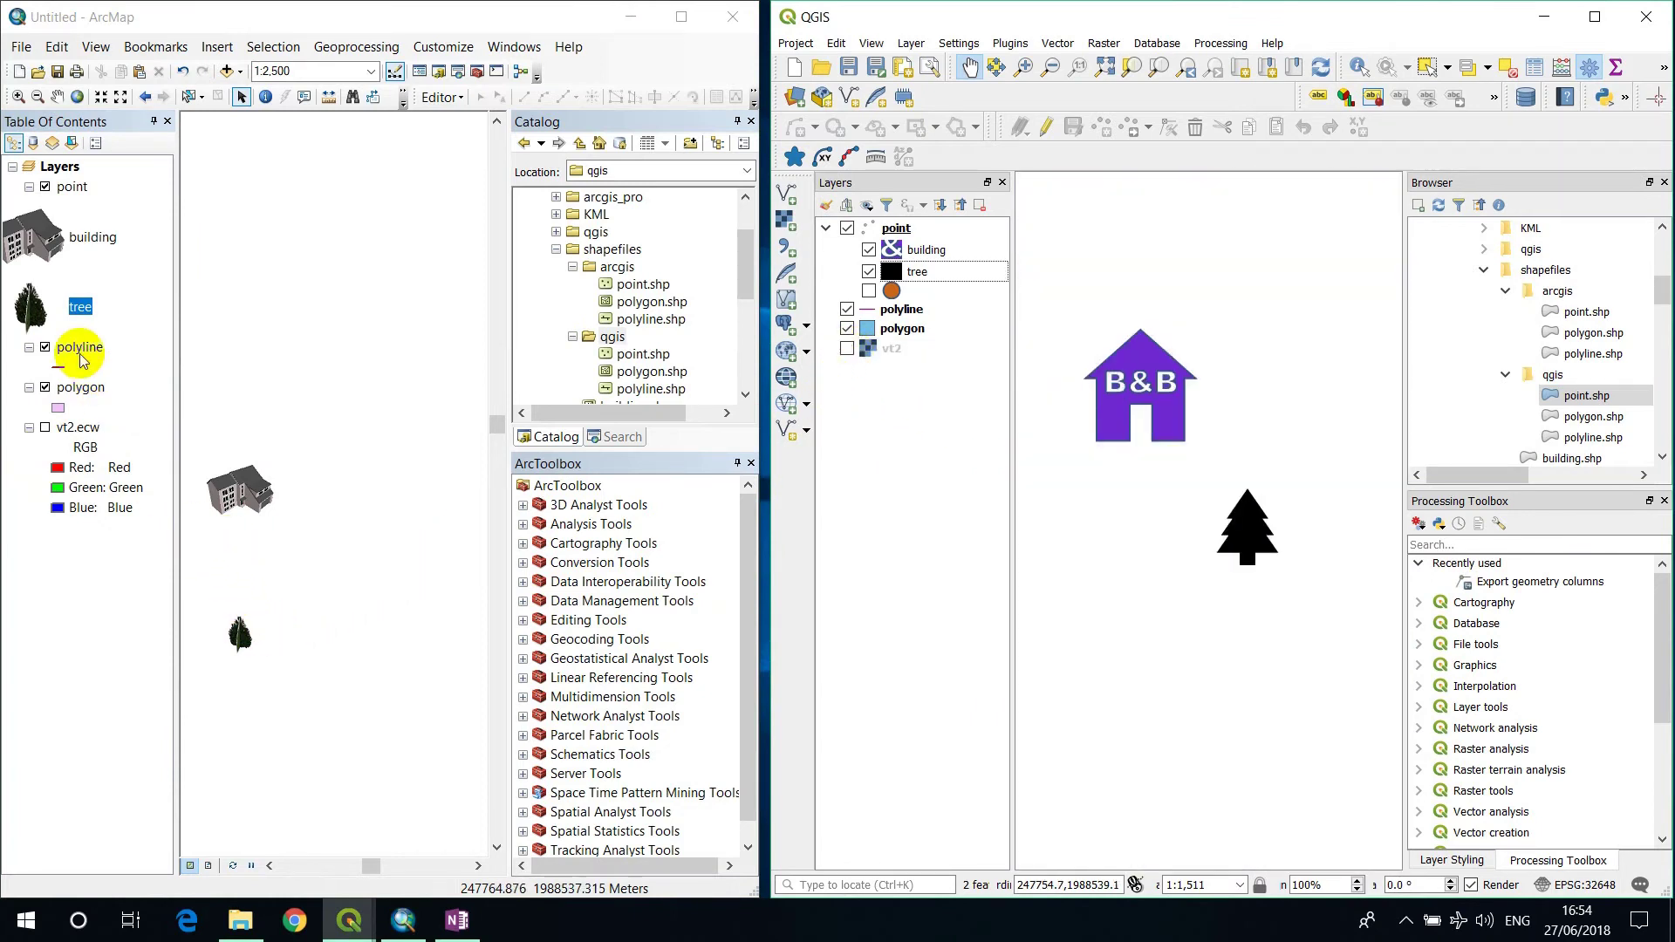
{"action": "left_click", "coordinate": [870, 274]}
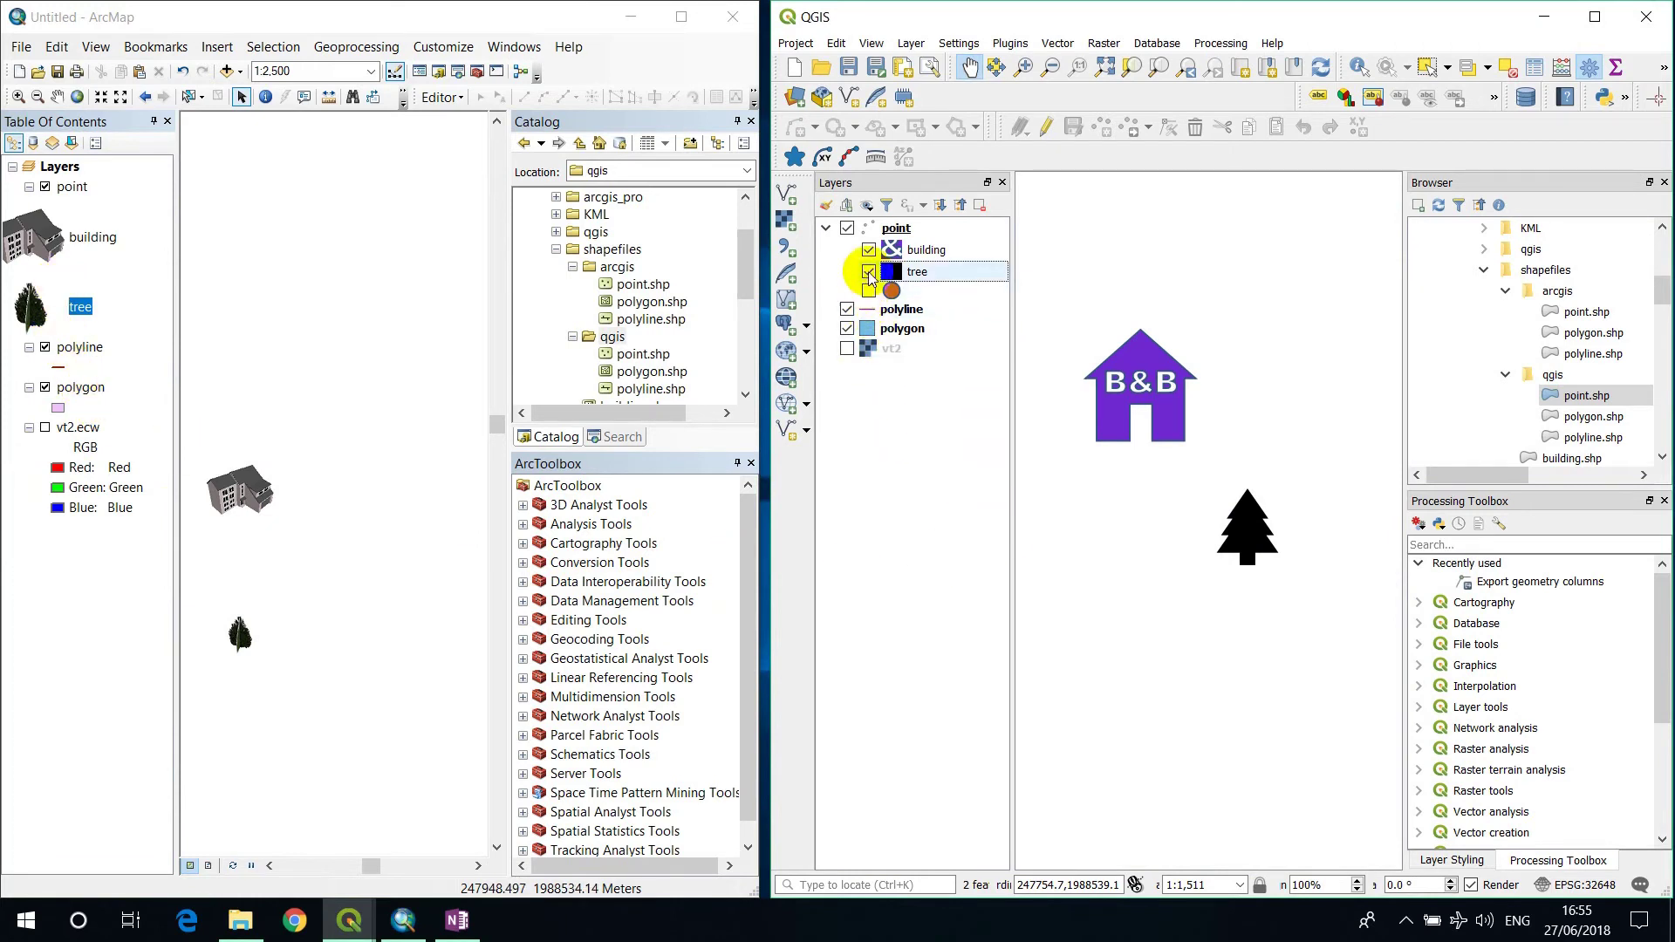
{"action": "left_click", "coordinate": [869, 271]}
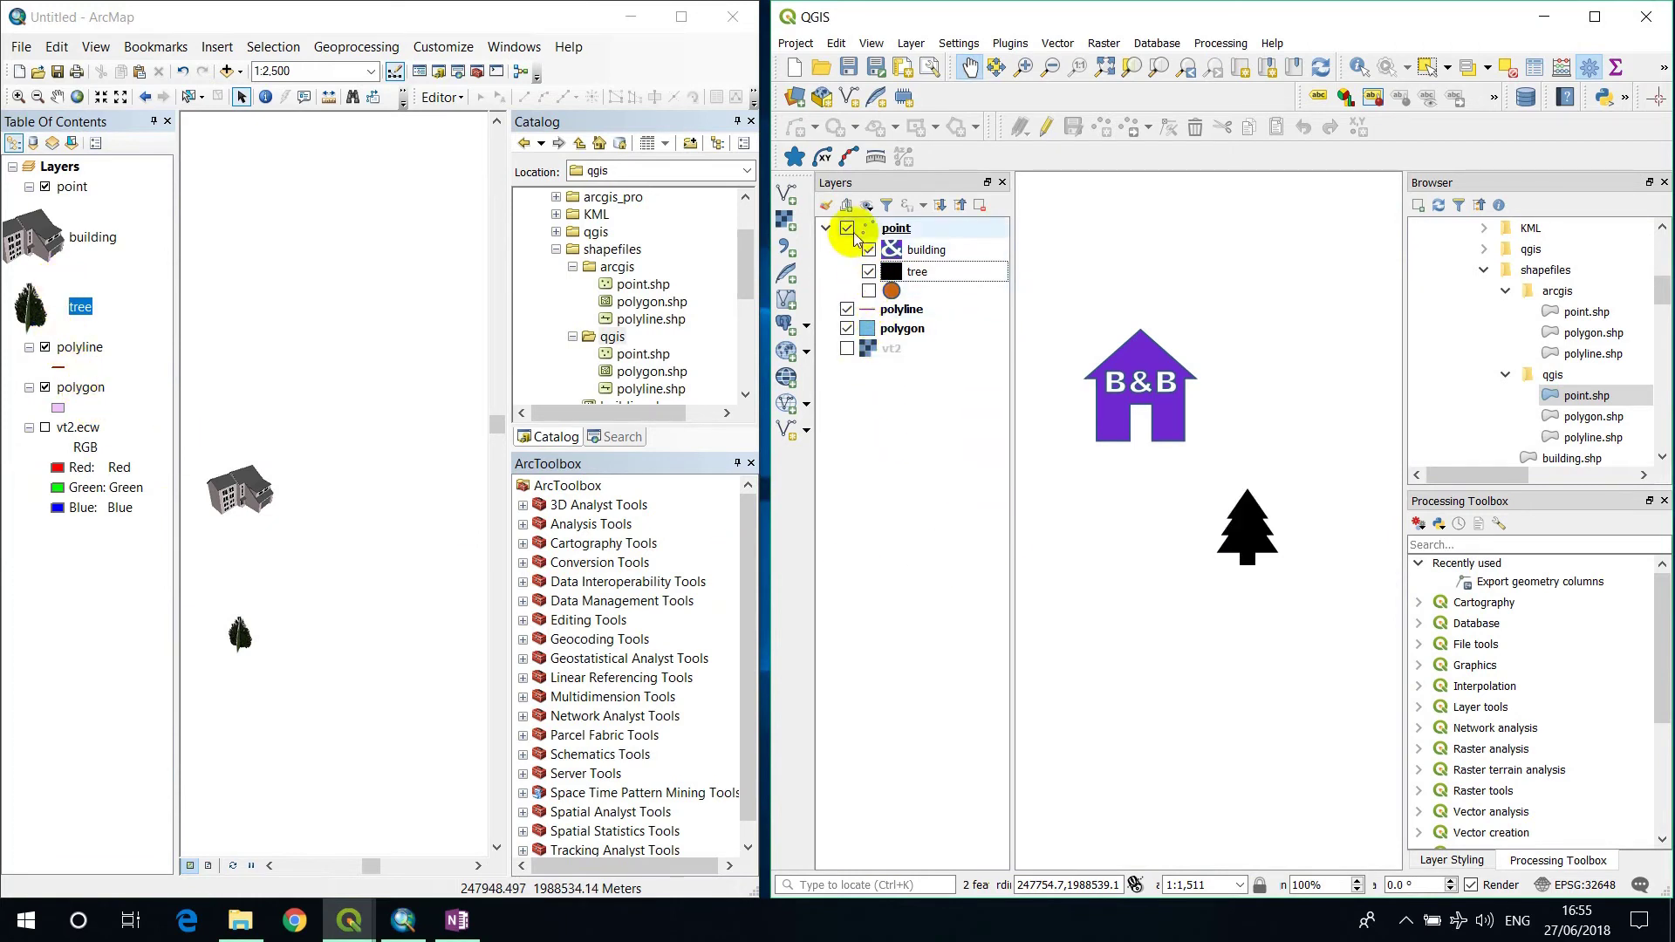
{"action": "left_click", "coordinate": [847, 348]}
{"action": "left_click", "coordinate": [45, 427]}
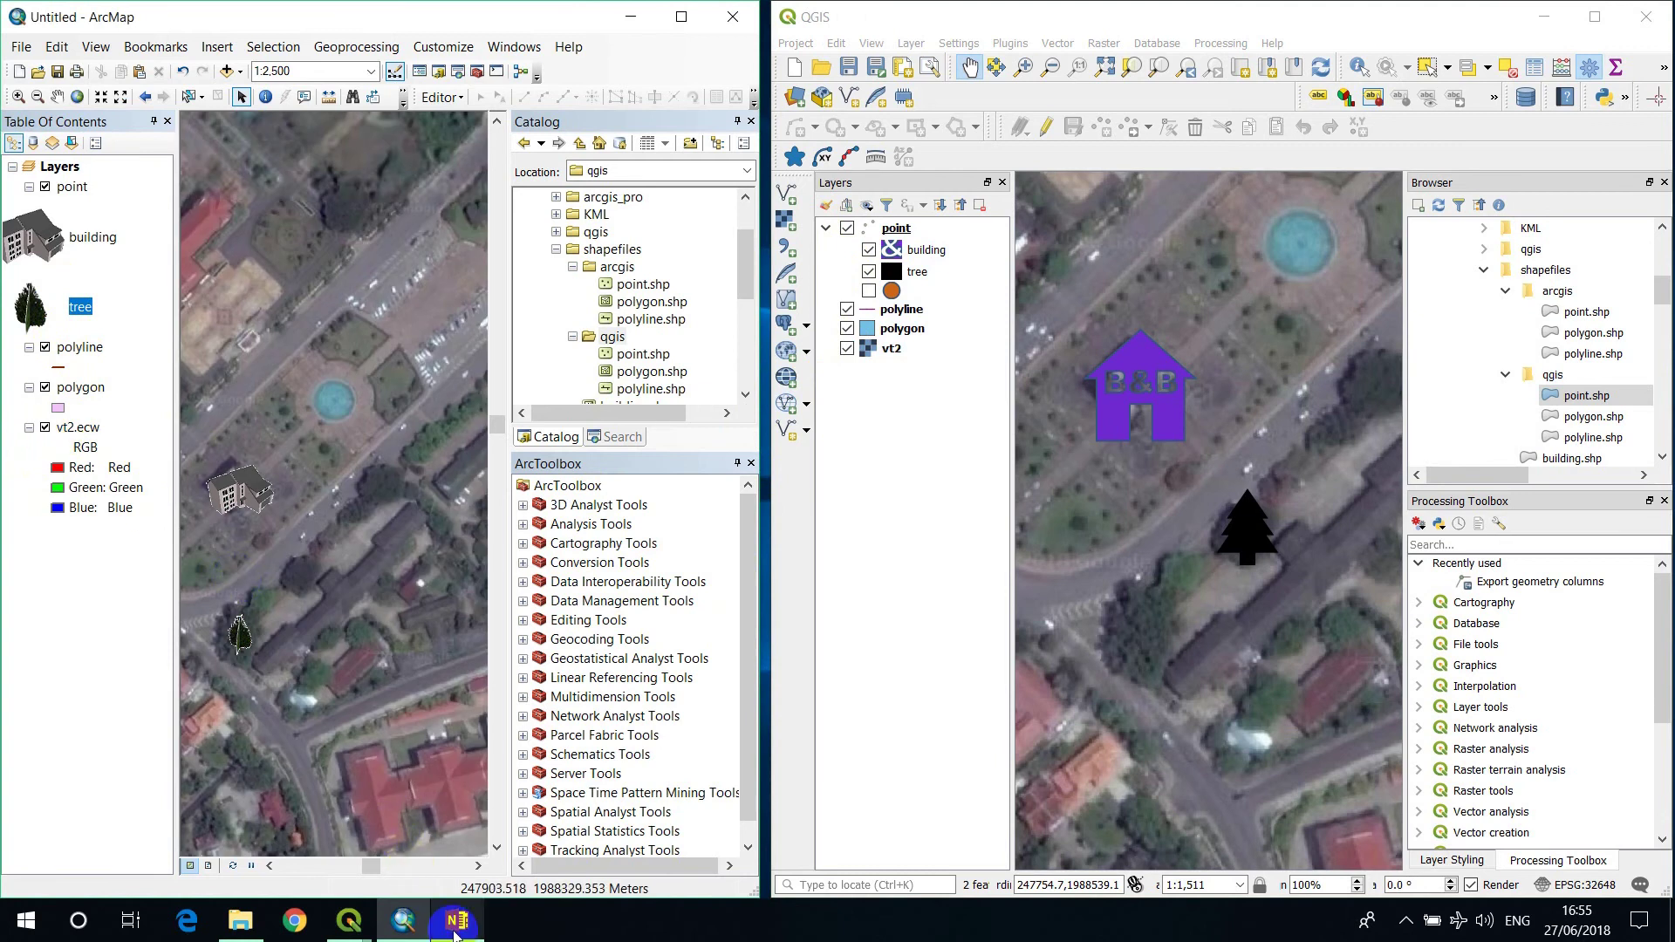
- Switch to the OneNote checklist, tick off the "ປ່ຽນ ສັນຍາລັກ" task, and highlight the "ບັນທຶກສັນຍາລັກ" task
{"action": "left_click", "coordinate": [454, 927]}
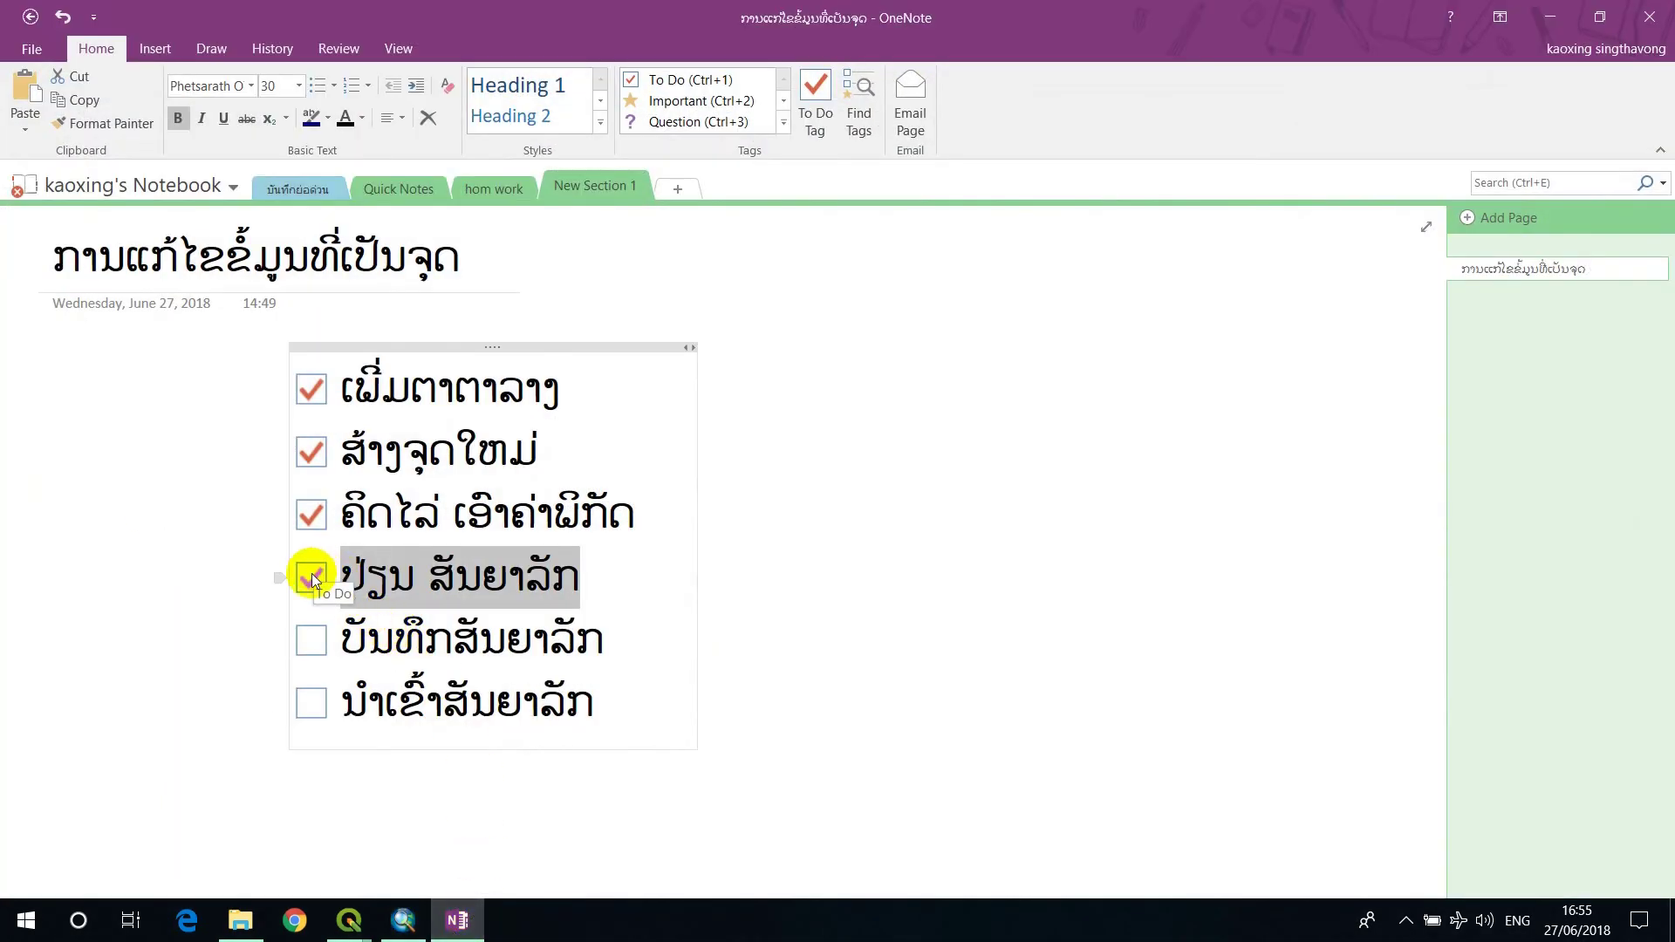
{"action": "left_click", "coordinate": [313, 641]}
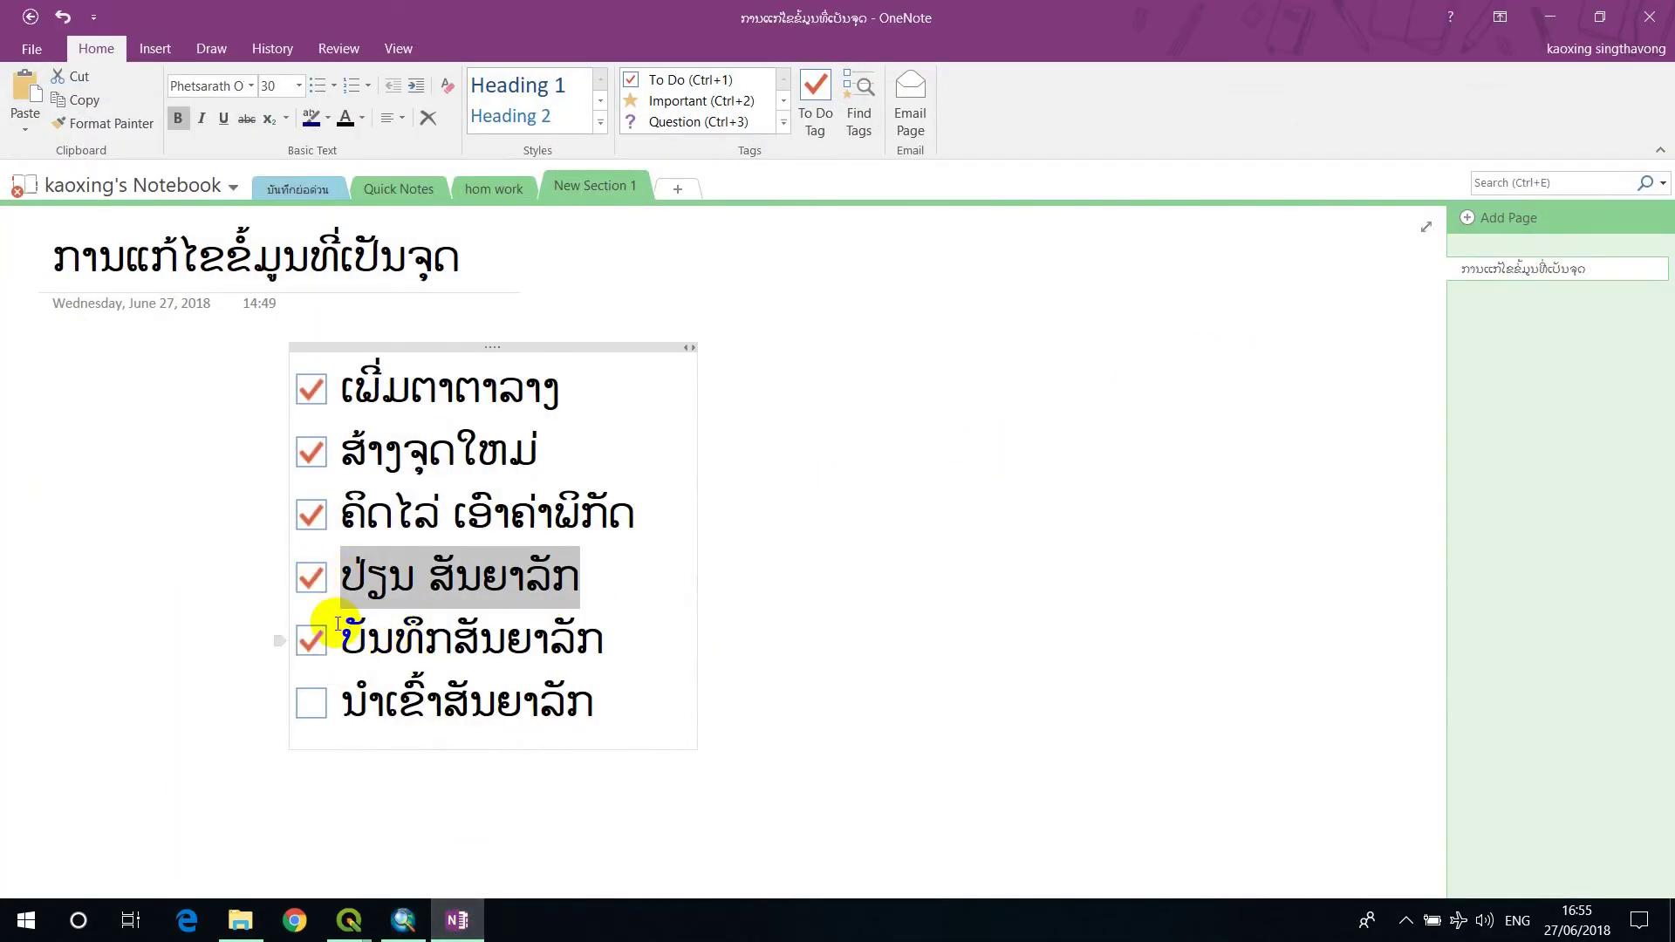
{"action": "left_click_drag", "start_coordinate": [565, 653], "coordinate": [306, 643]}
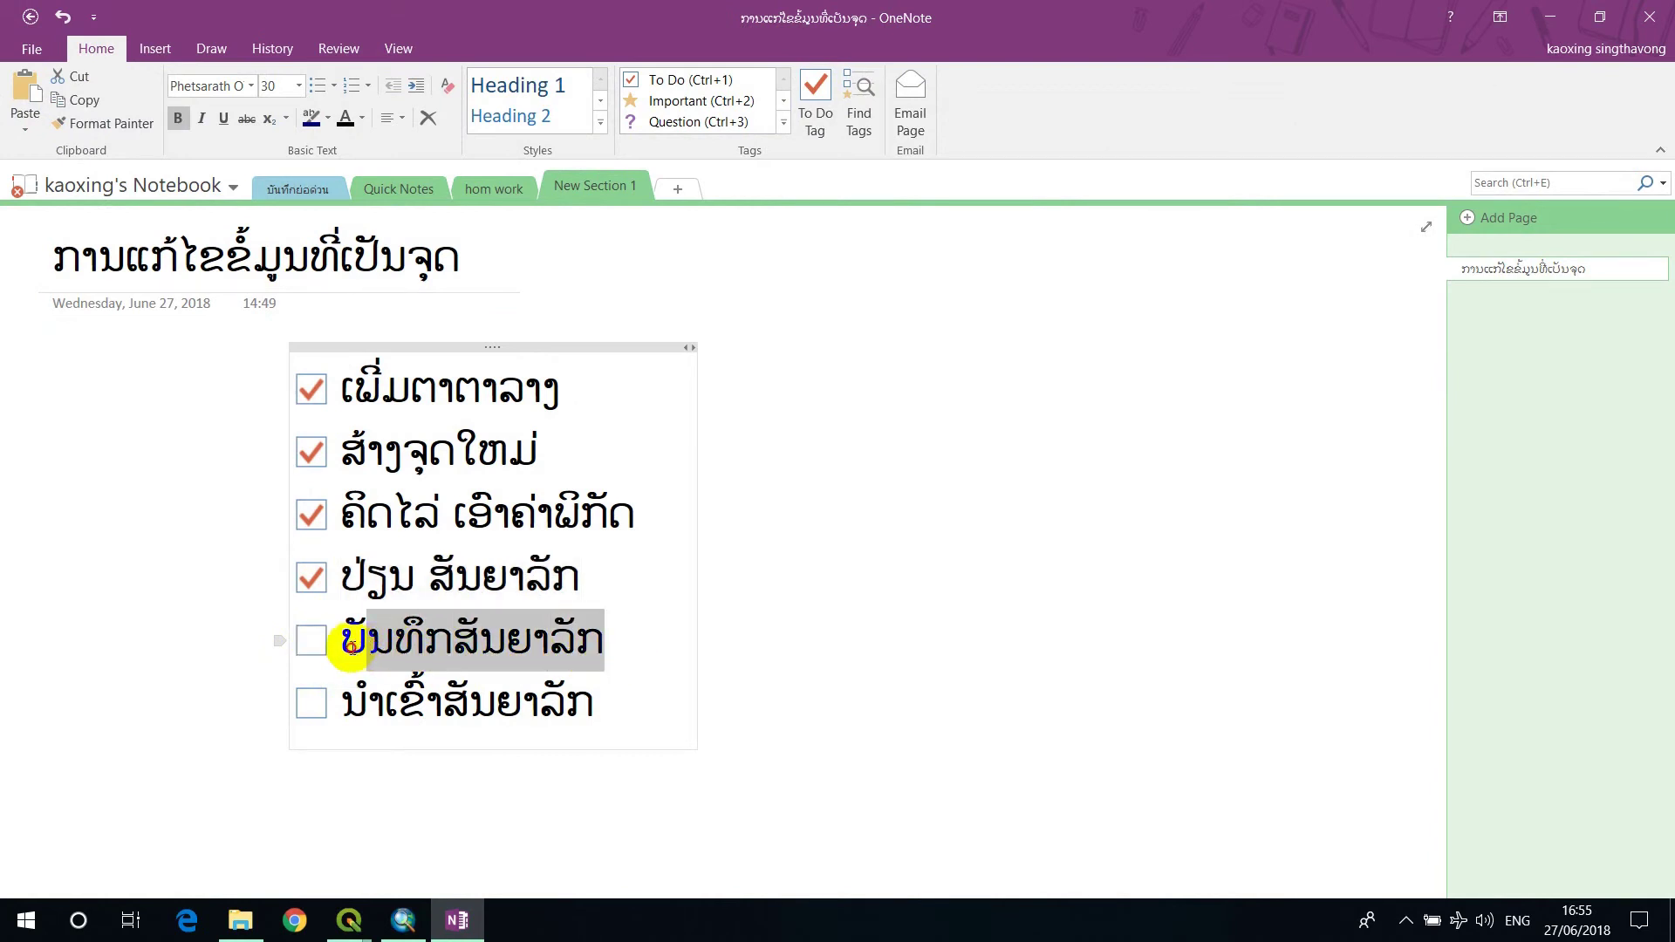
{"action": "left_click", "coordinate": [1548, 18]}
- Start saving the point layer as a layer file in ArcMap and its style as a QGIS Layer Style File in QGIS
{"action": "right_click", "coordinate": [75, 189]}
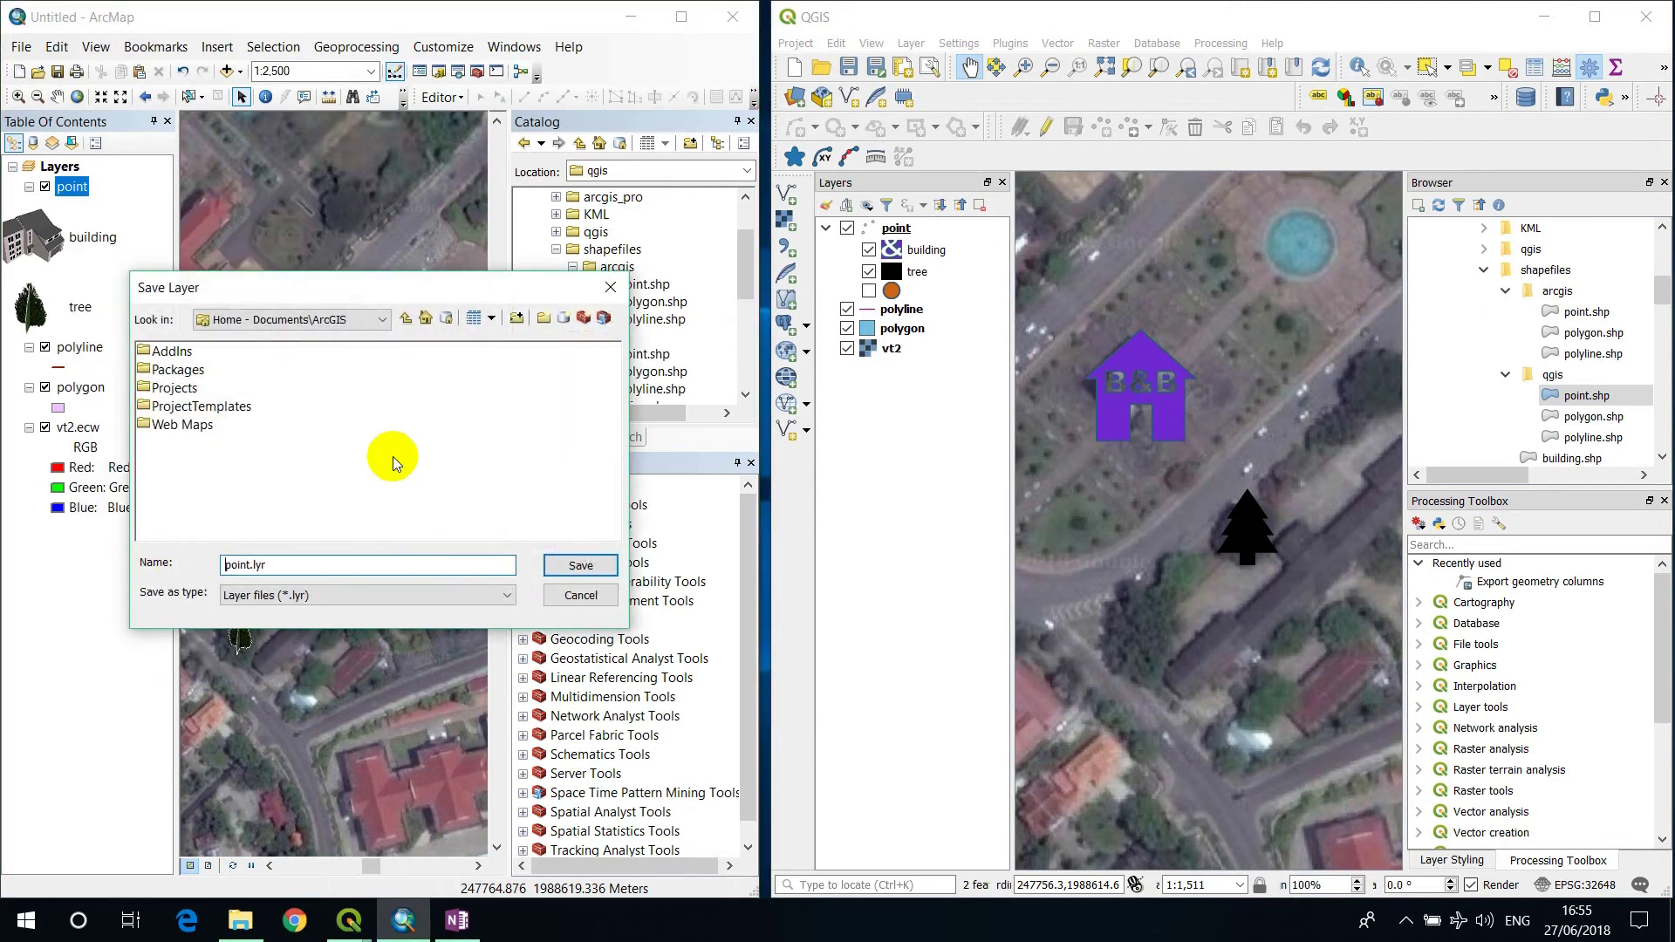
{"action": "left_click", "coordinate": [903, 232]}
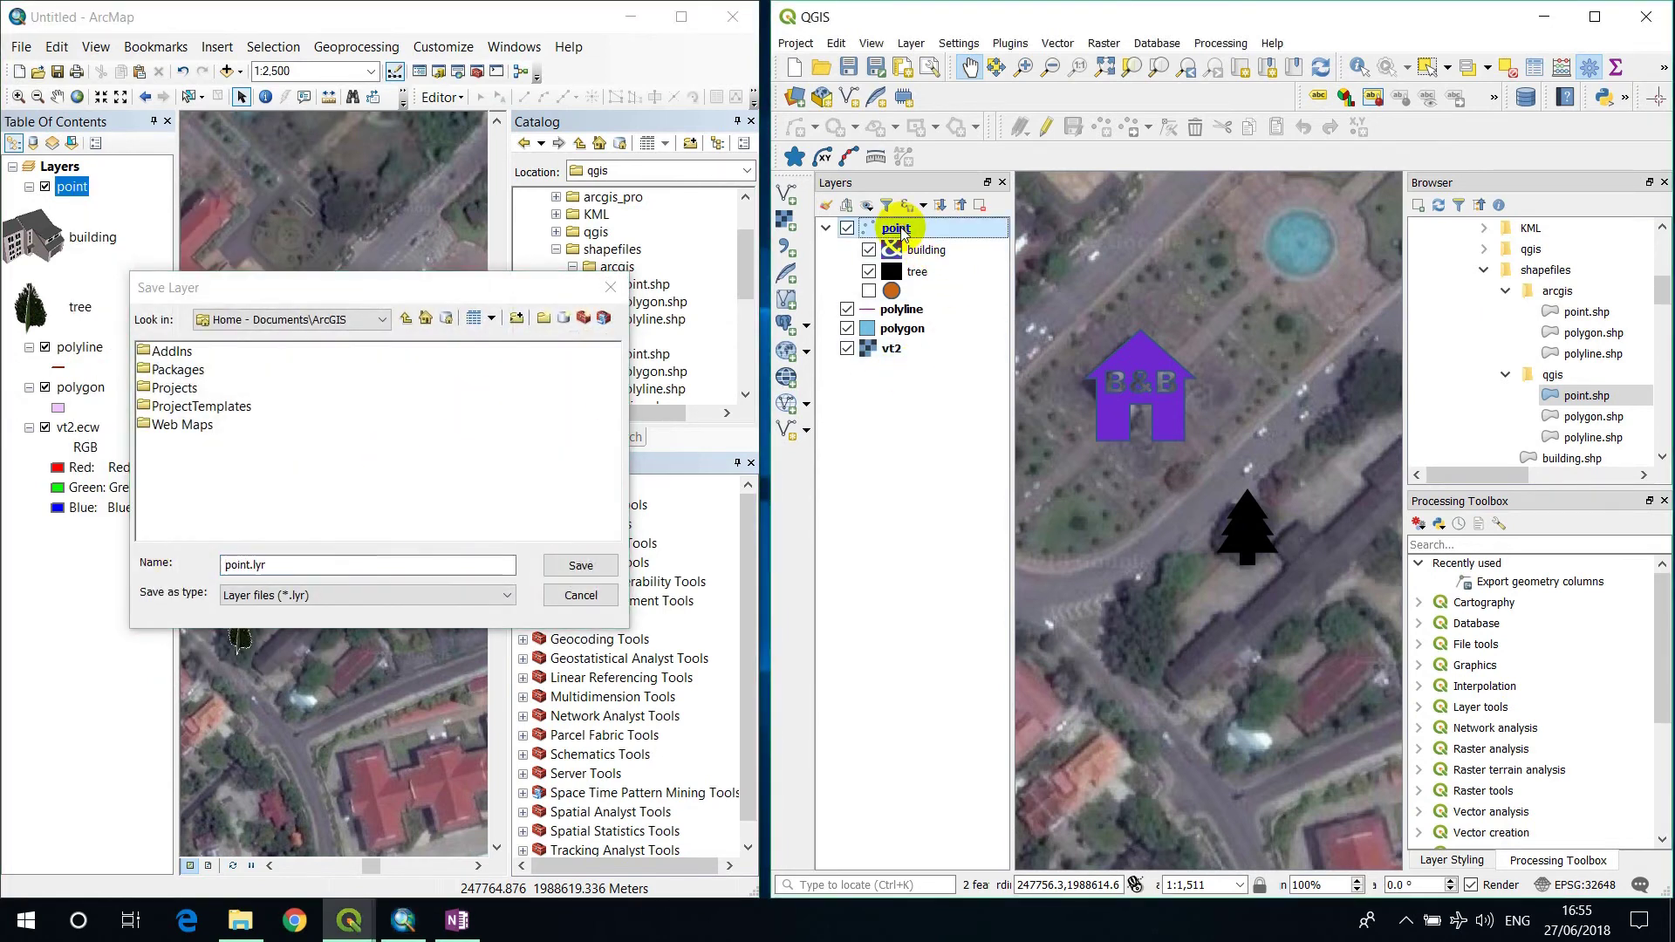
{"action": "right_click", "coordinate": [903, 232]}
{"action": "left_click", "coordinate": [965, 565]}
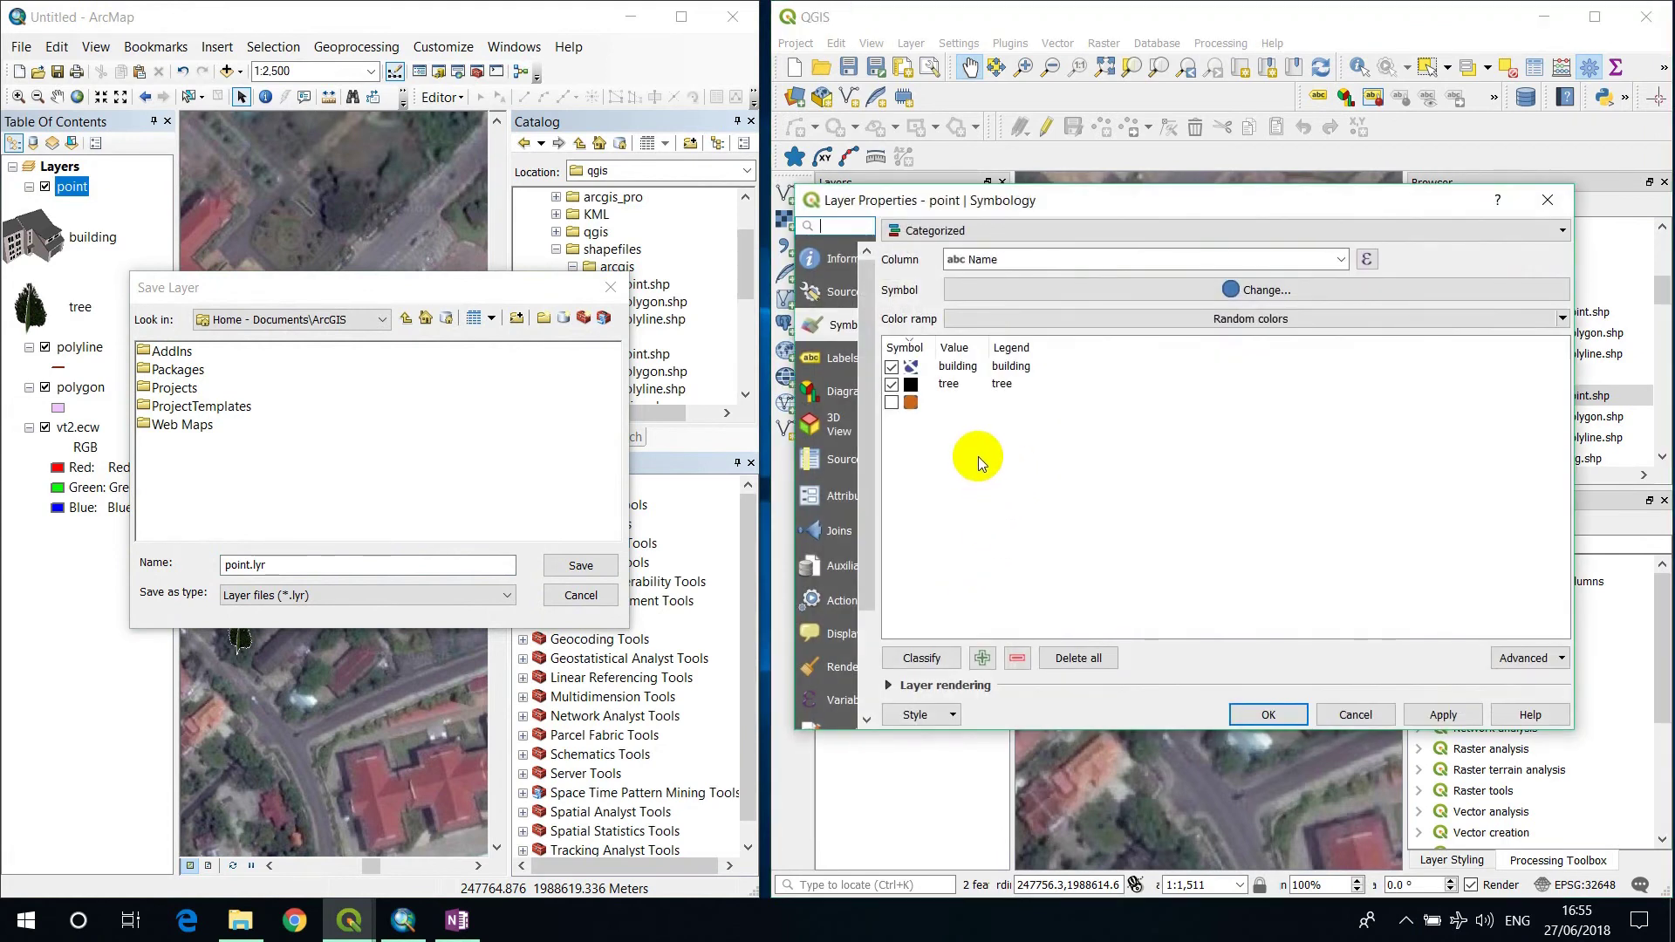
{"action": "left_click", "coordinate": [946, 717]}
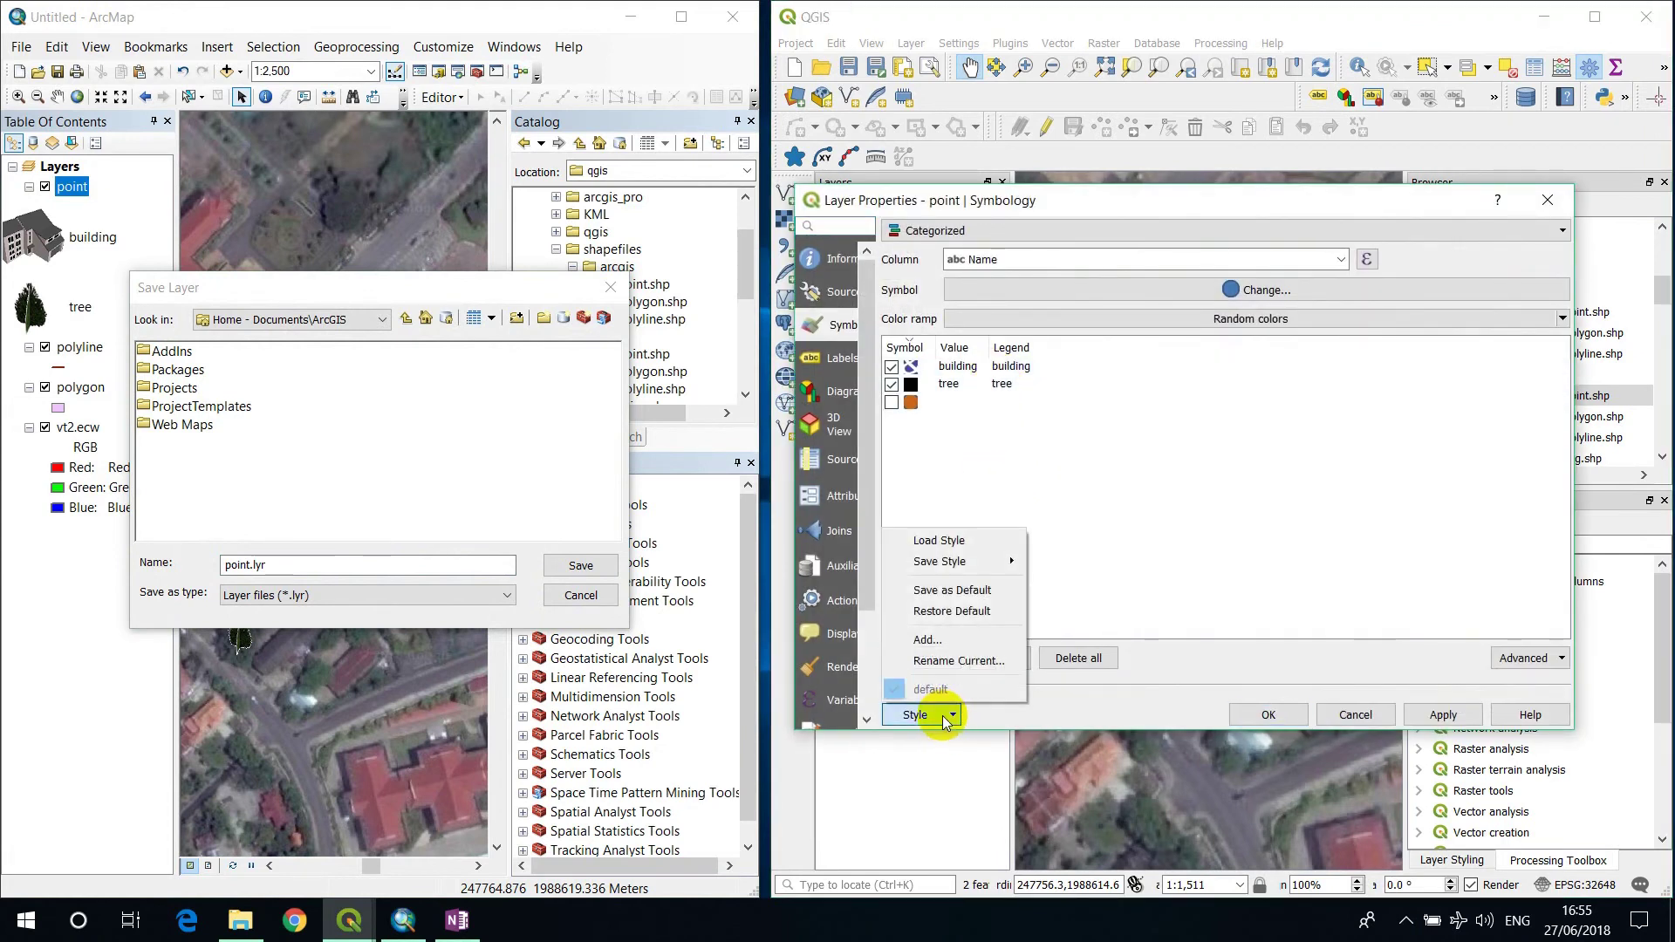
{"action": "mouse_move", "coordinate": [966, 564]}
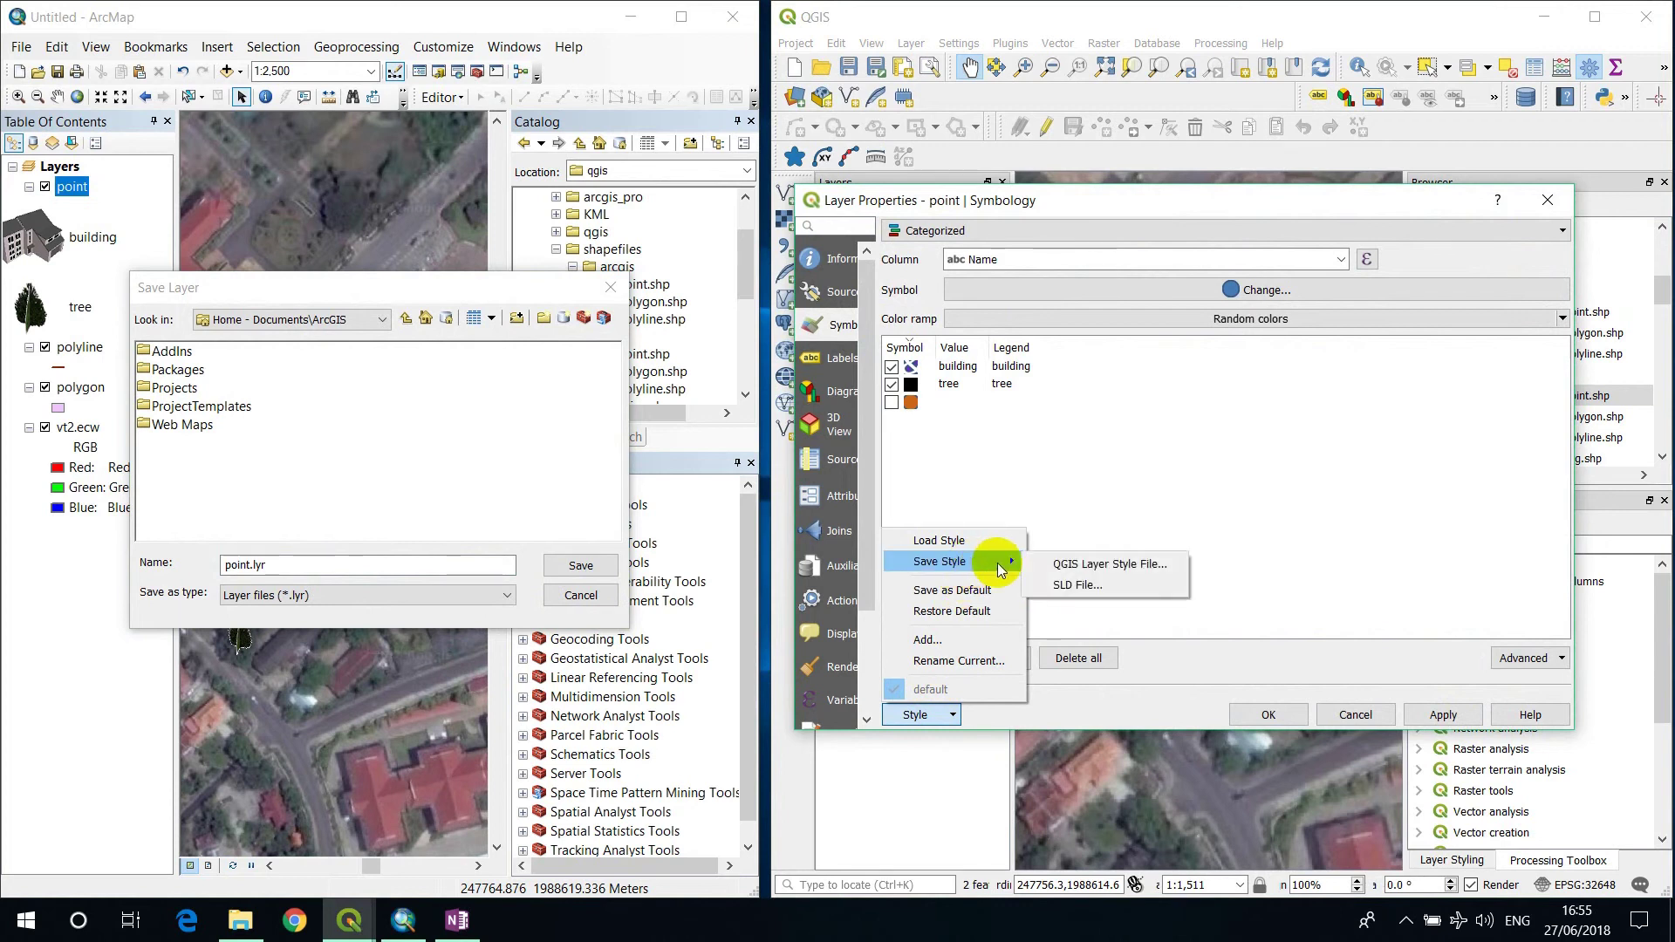
{"action": "left_click", "coordinate": [1061, 565]}
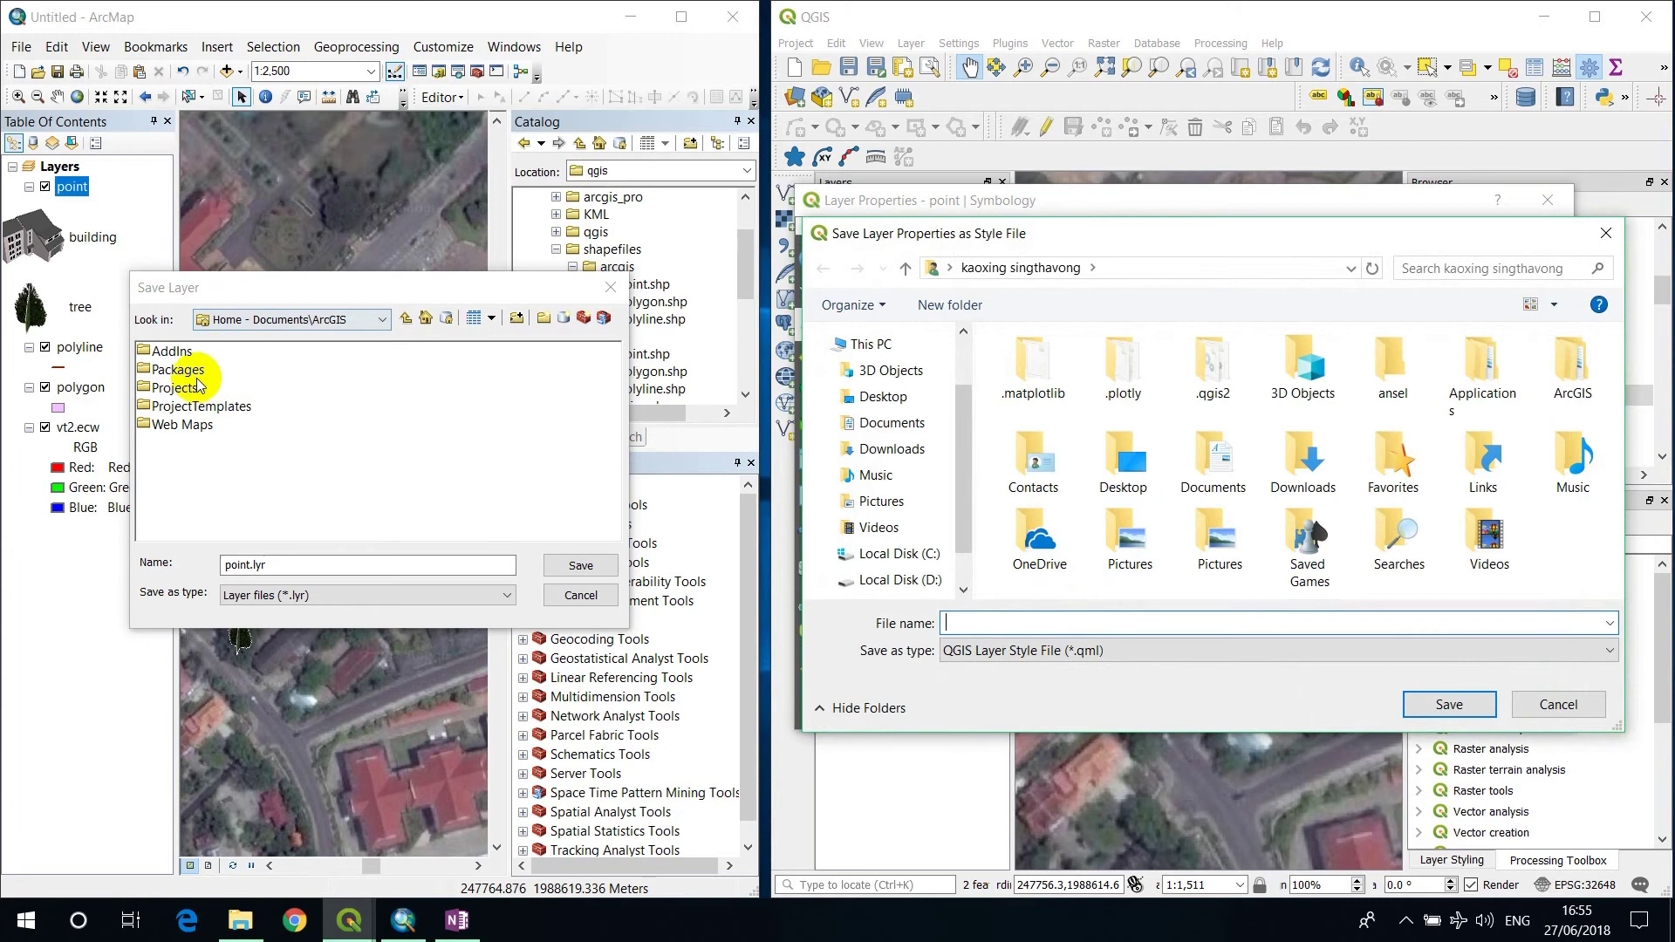
- In ArcMap's Save Layer dialog, create a folder named Symbology inside DB and MAP and open it
{"action": "left_click", "coordinate": [353, 328]}
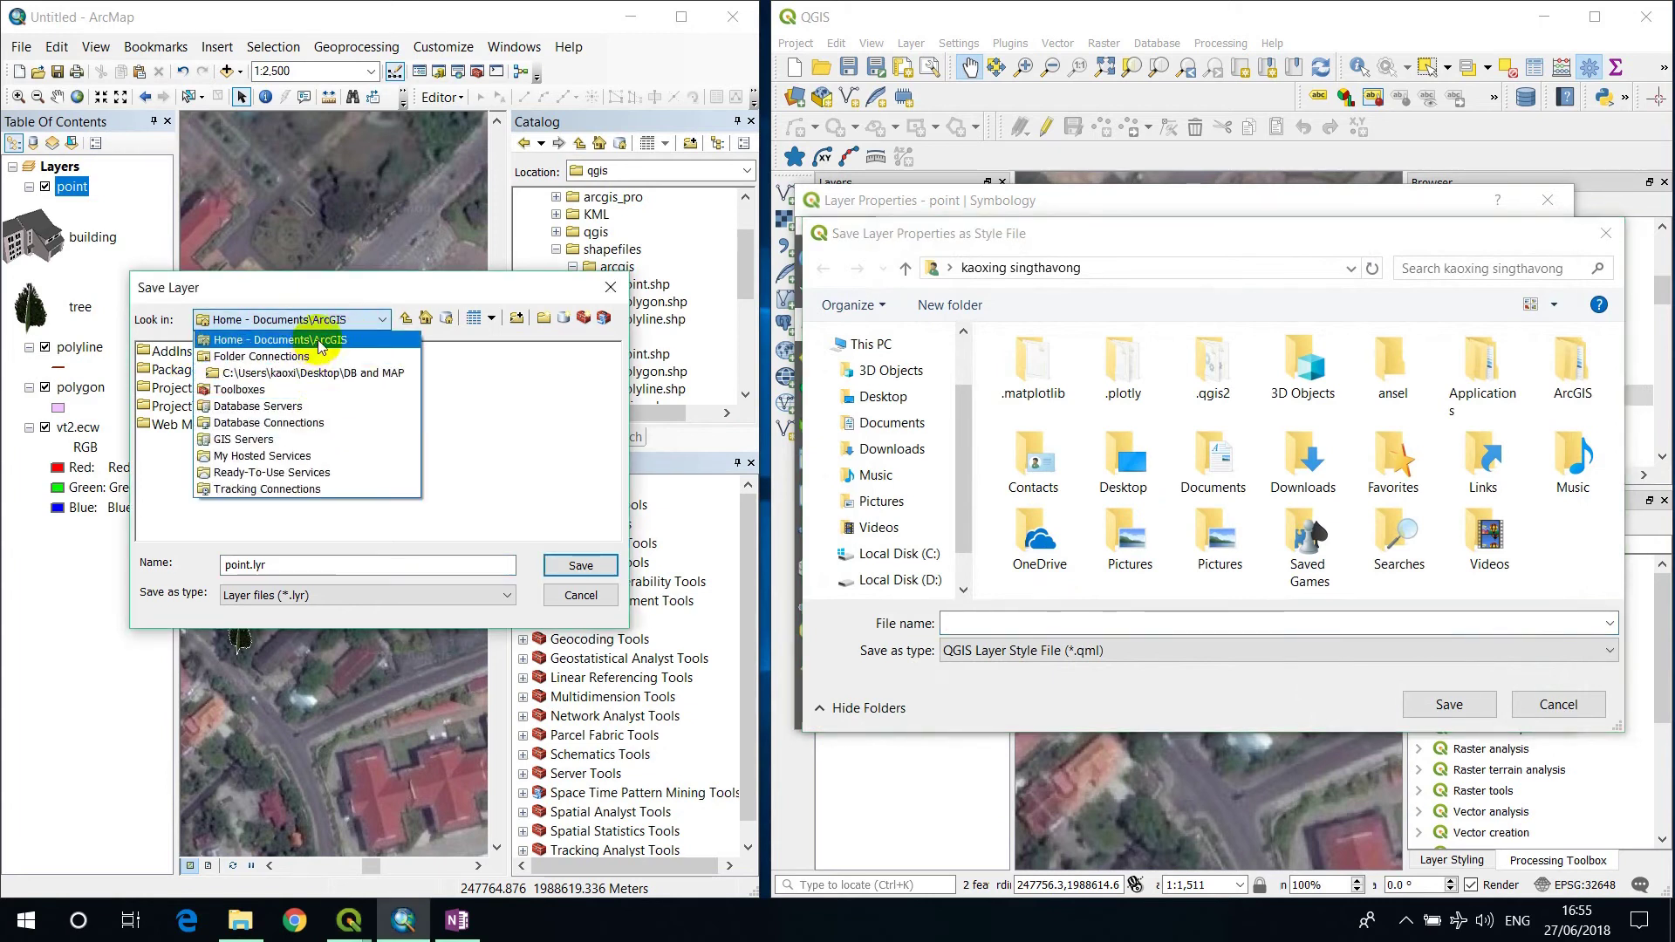
{"action": "left_click", "coordinate": [301, 373]}
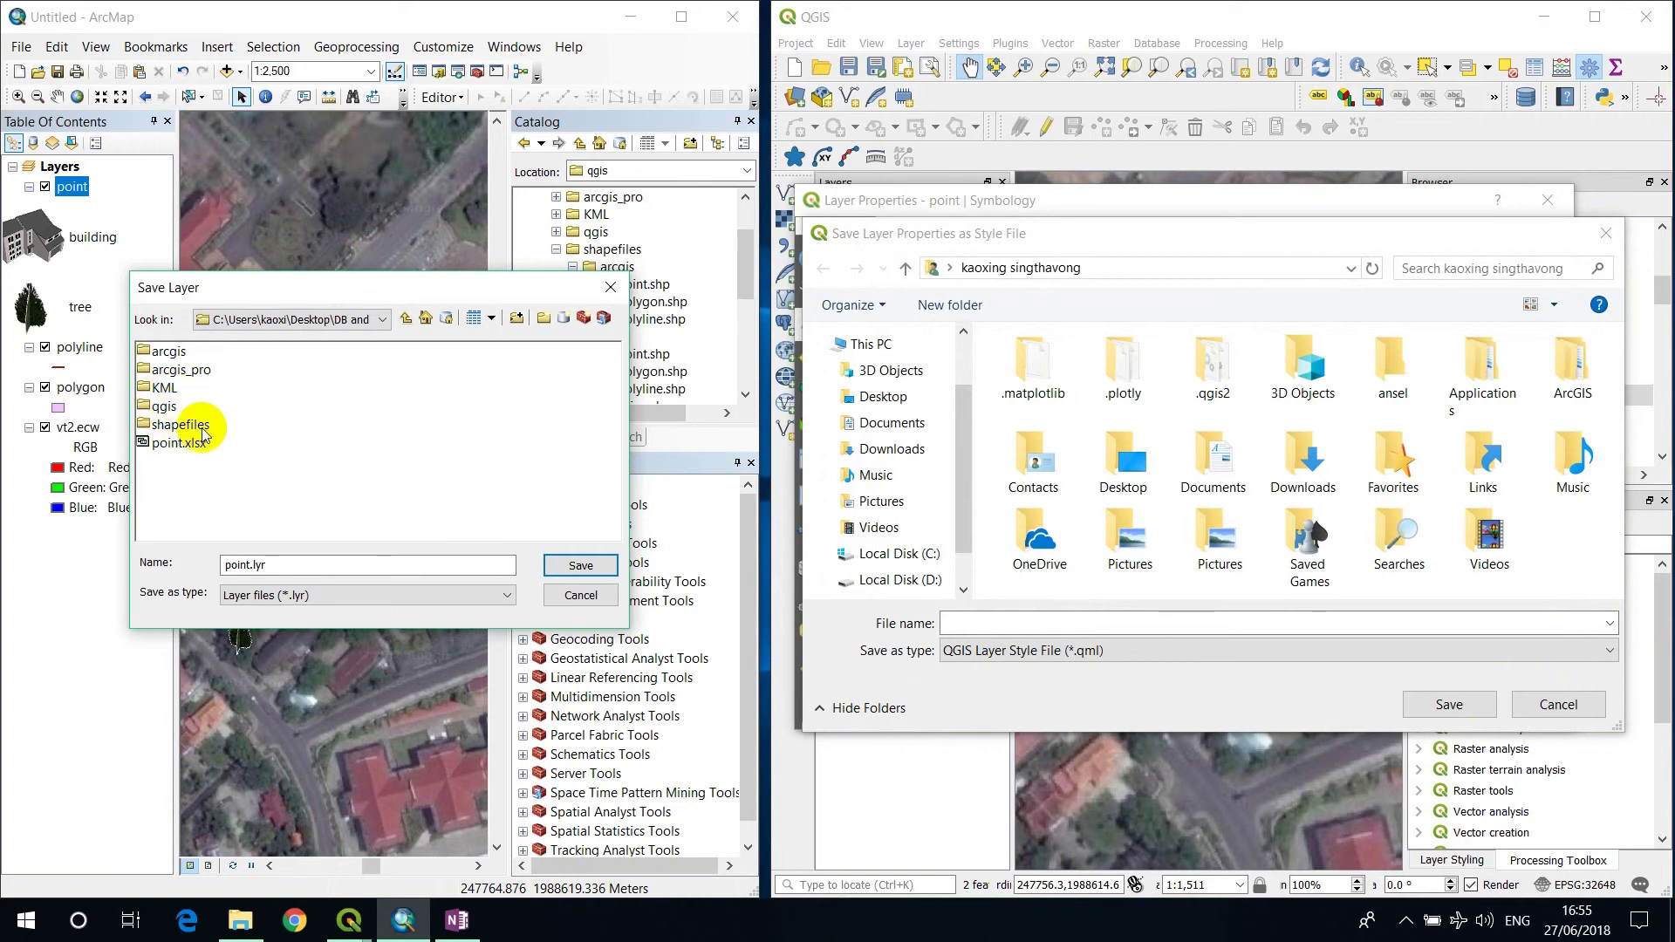
{"action": "left_click", "coordinate": [544, 318]}
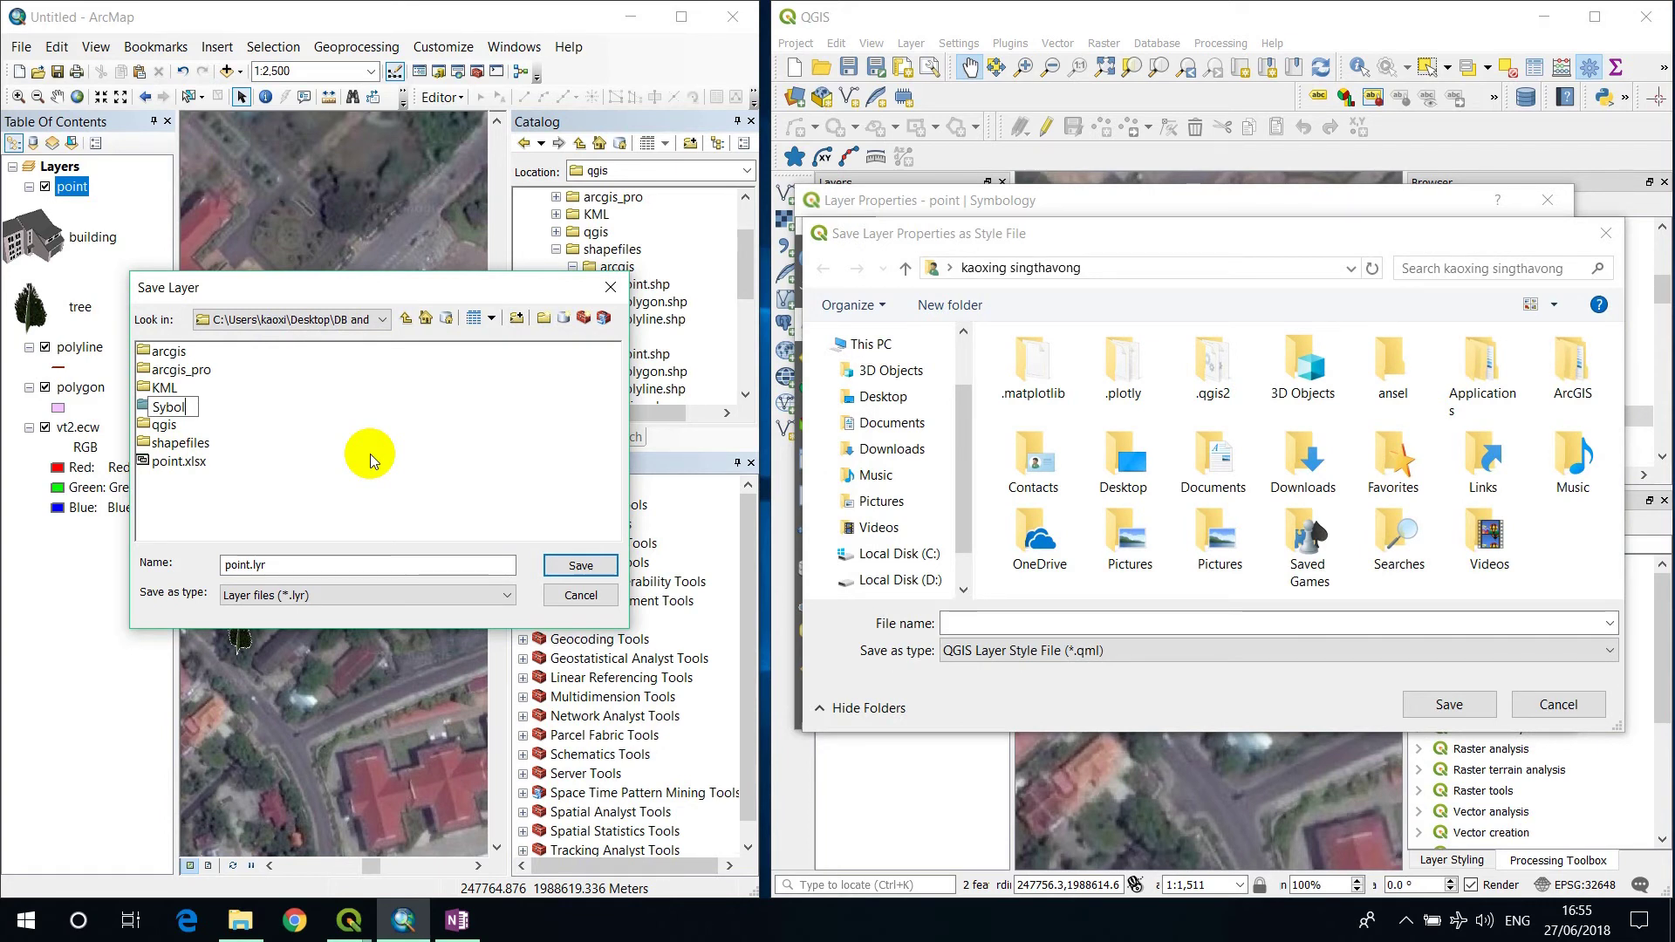
{"action": "type", "text": "ogy"}
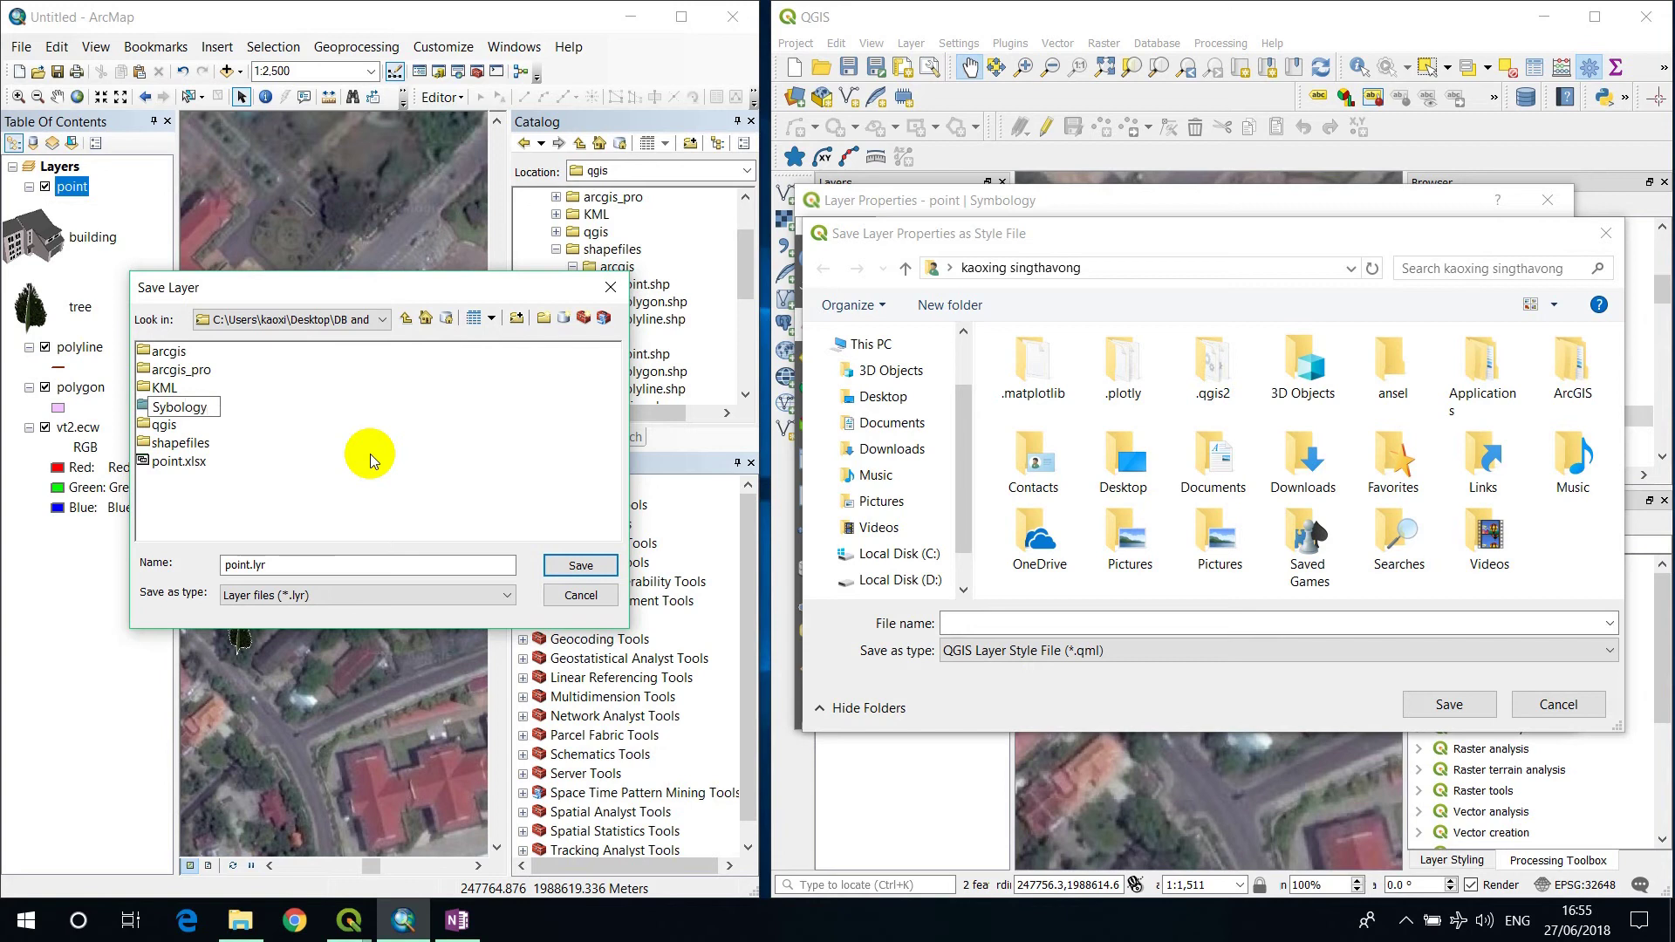
{"action": "key", "text": "Return"}
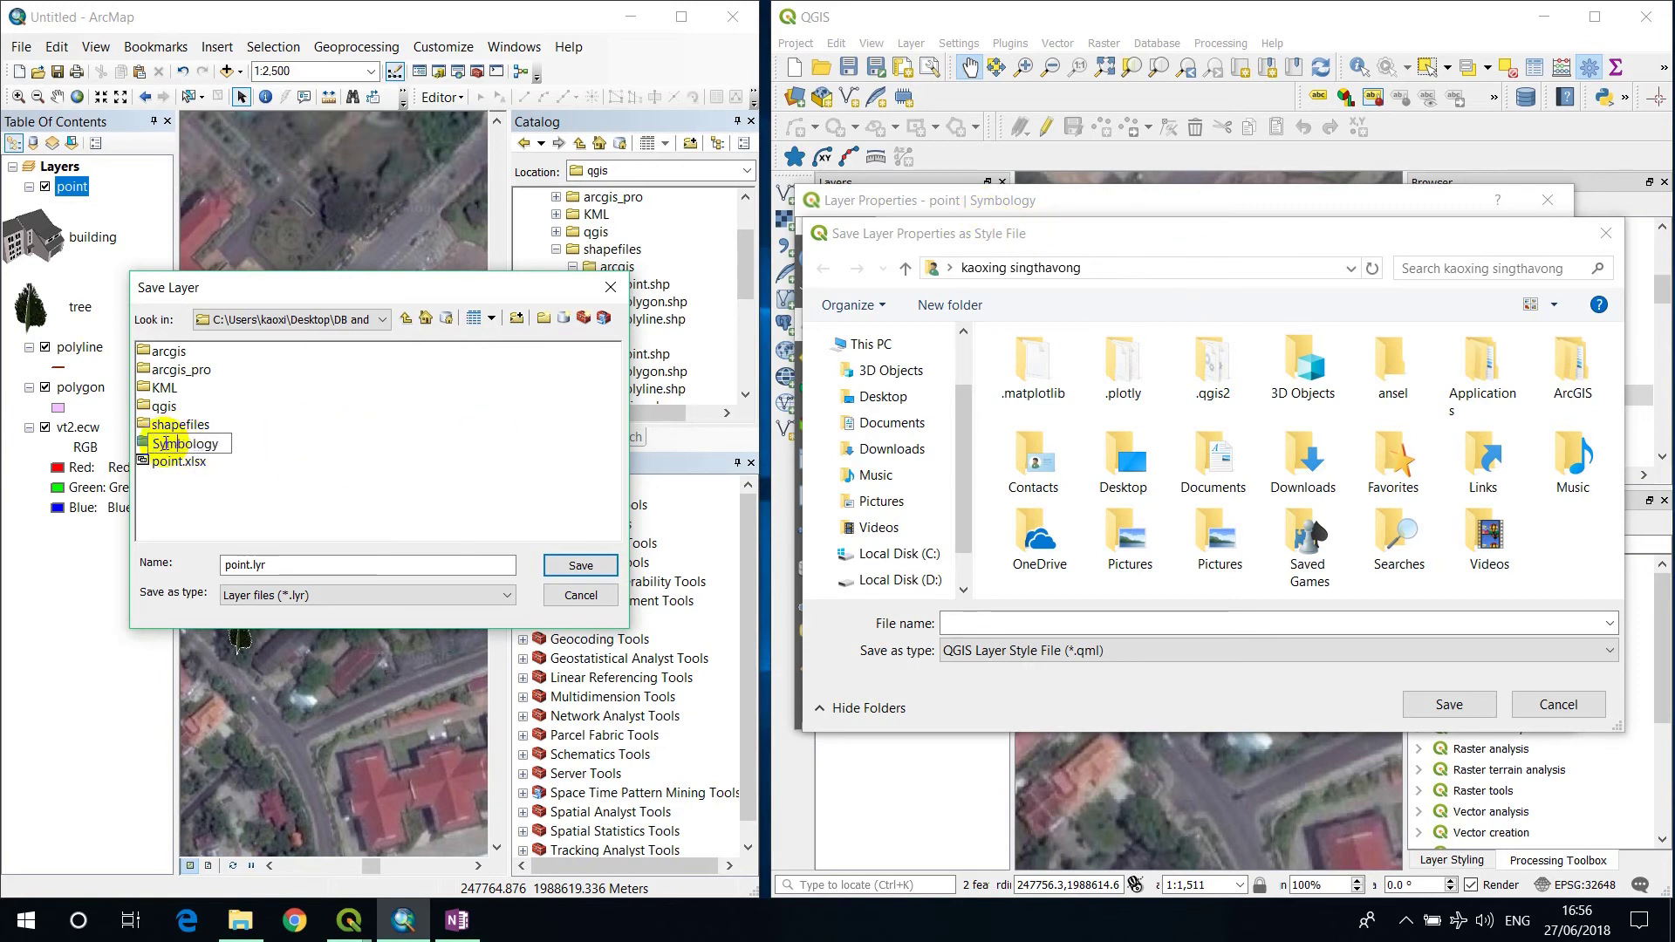
{"action": "left_click", "coordinate": [299, 486]}
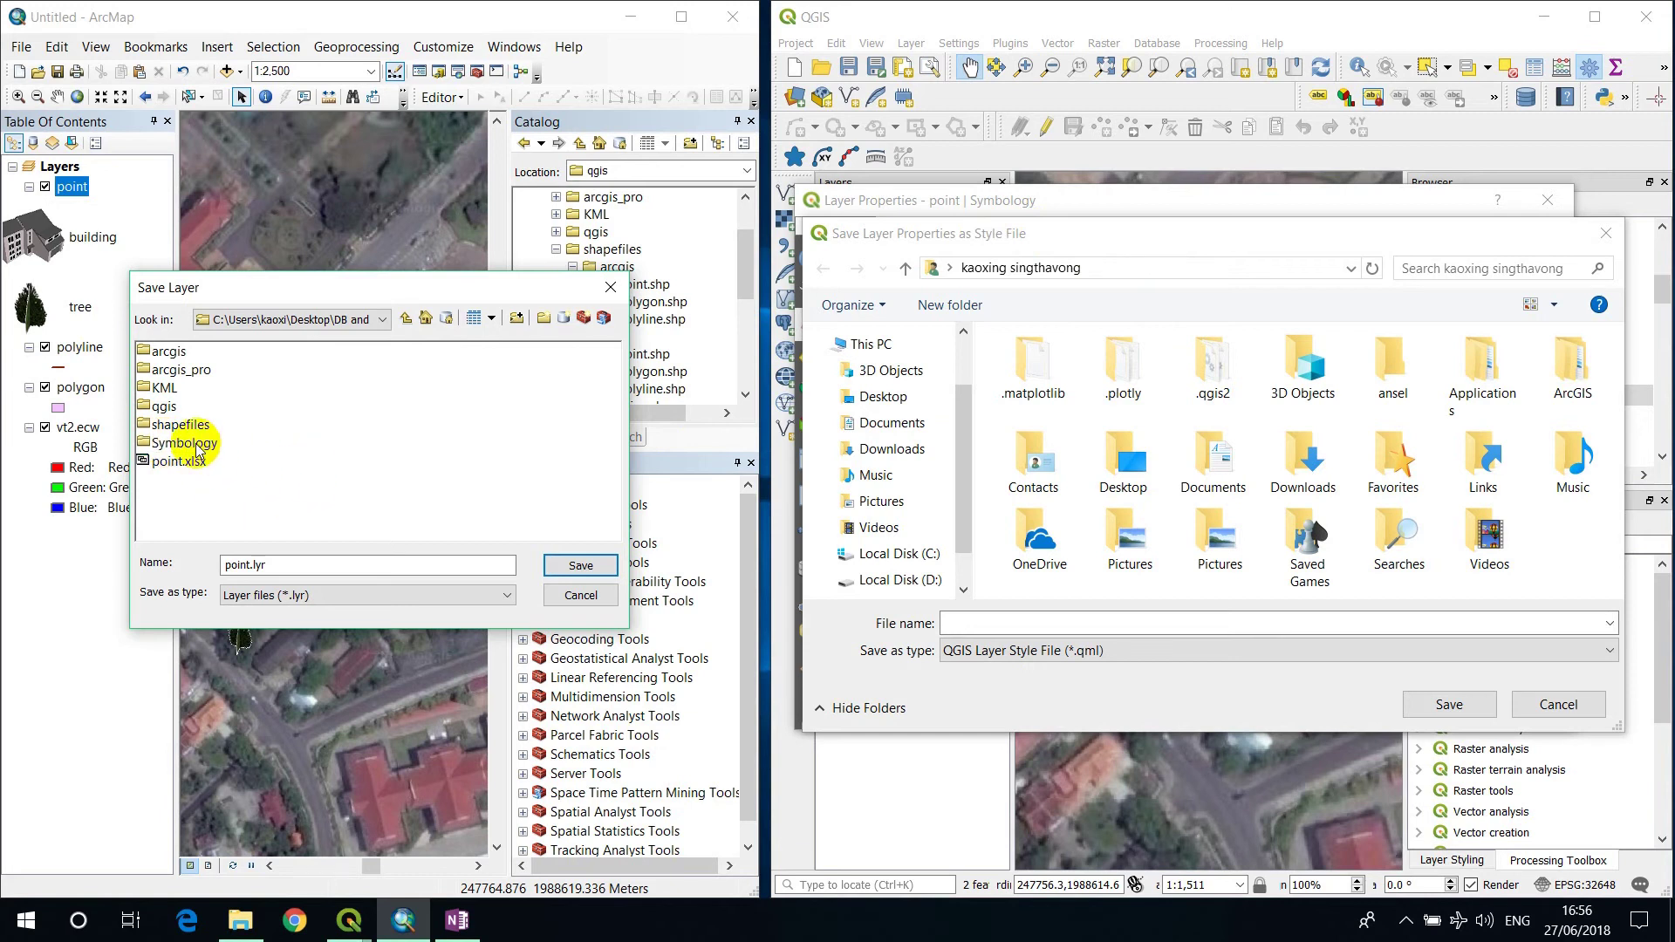
{"action": "double_click", "coordinate": [187, 447]}
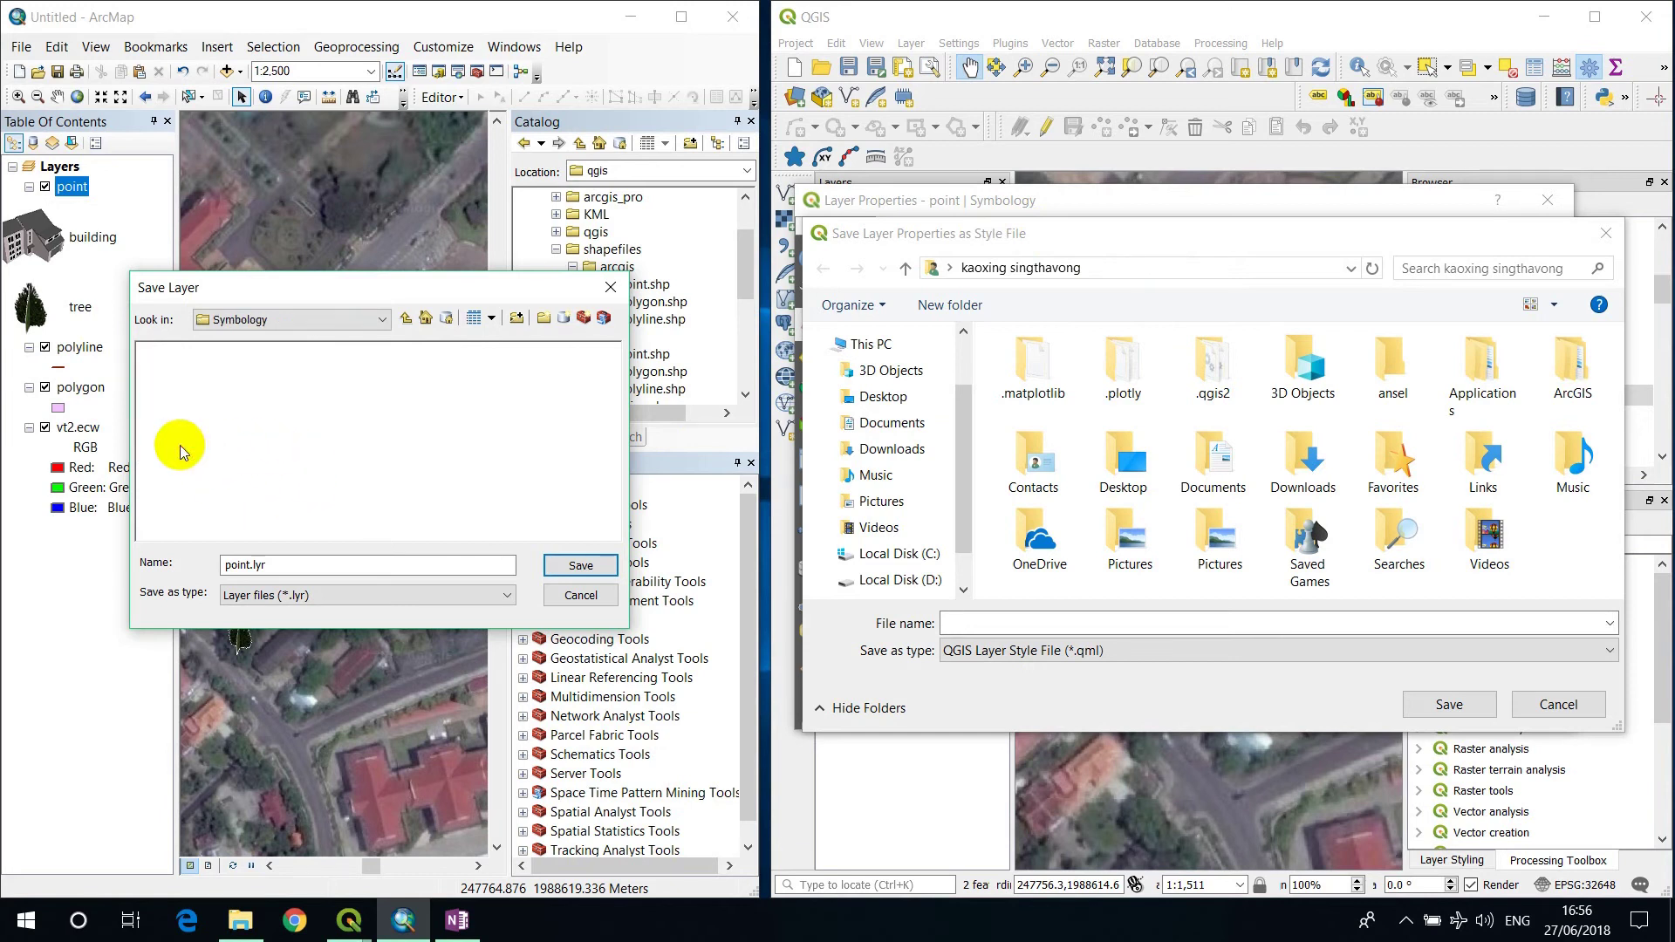
- Save the ArcMap layer file as arcgis and the QGIS style as qgis in the Symbology folder, and close QGIS's layer properties
{"action": "left_click_drag", "start_coordinate": [292, 568], "coordinate": [173, 572]}
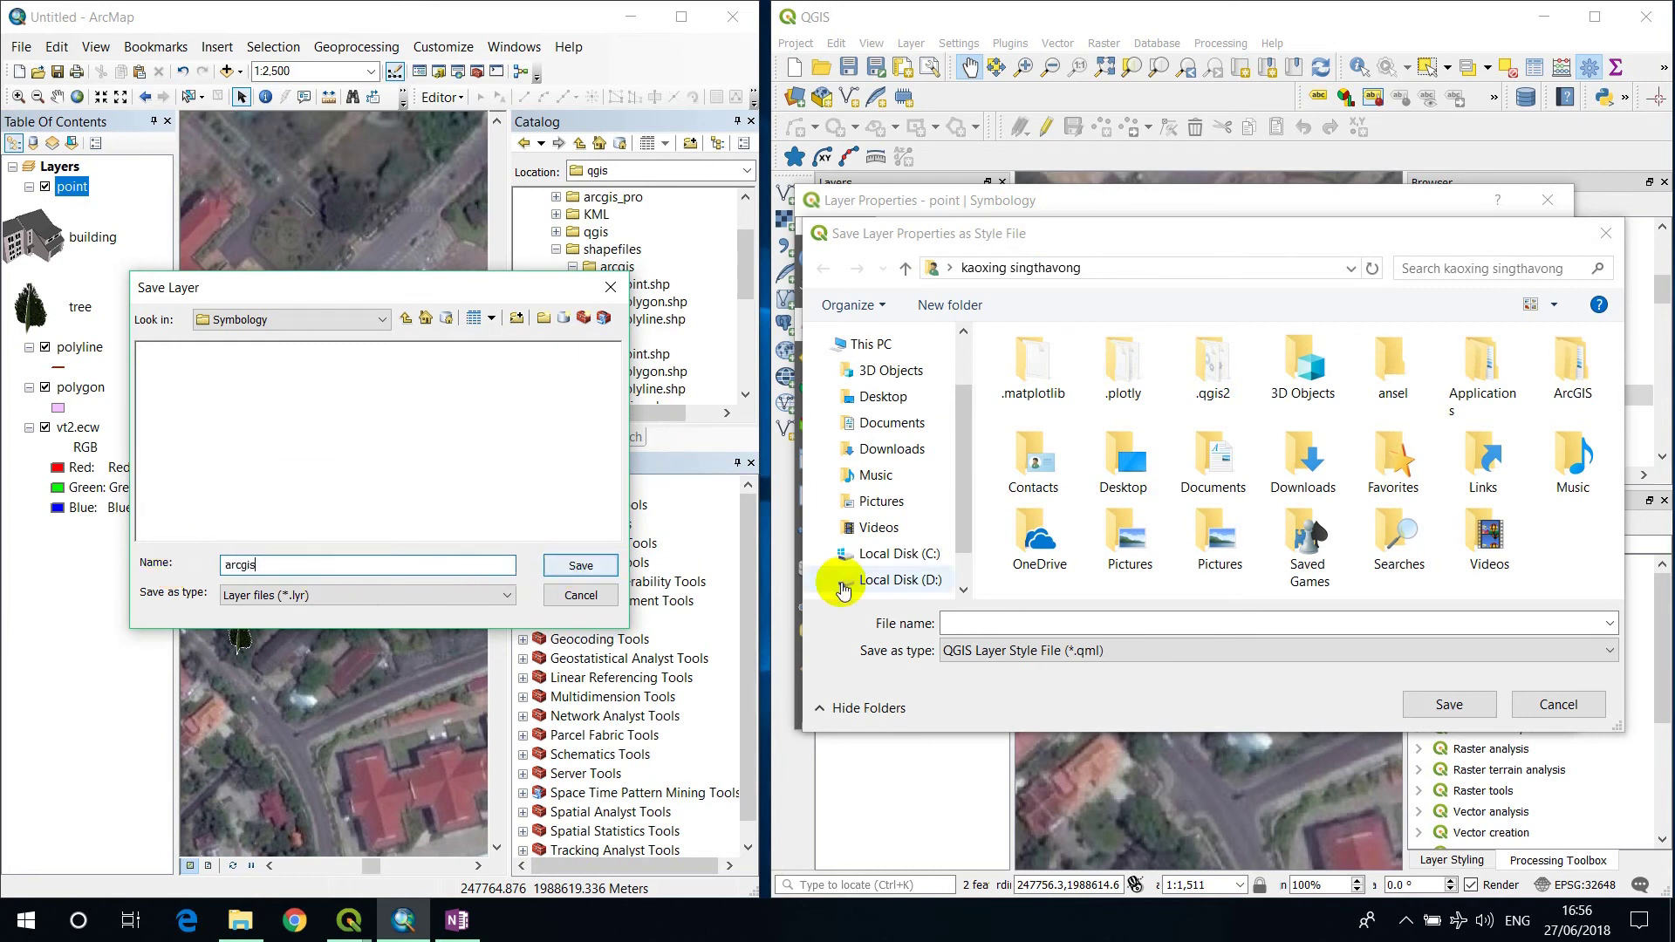
{"action": "left_click", "coordinate": [879, 396]}
{"action": "double_click", "coordinate": [1183, 421]}
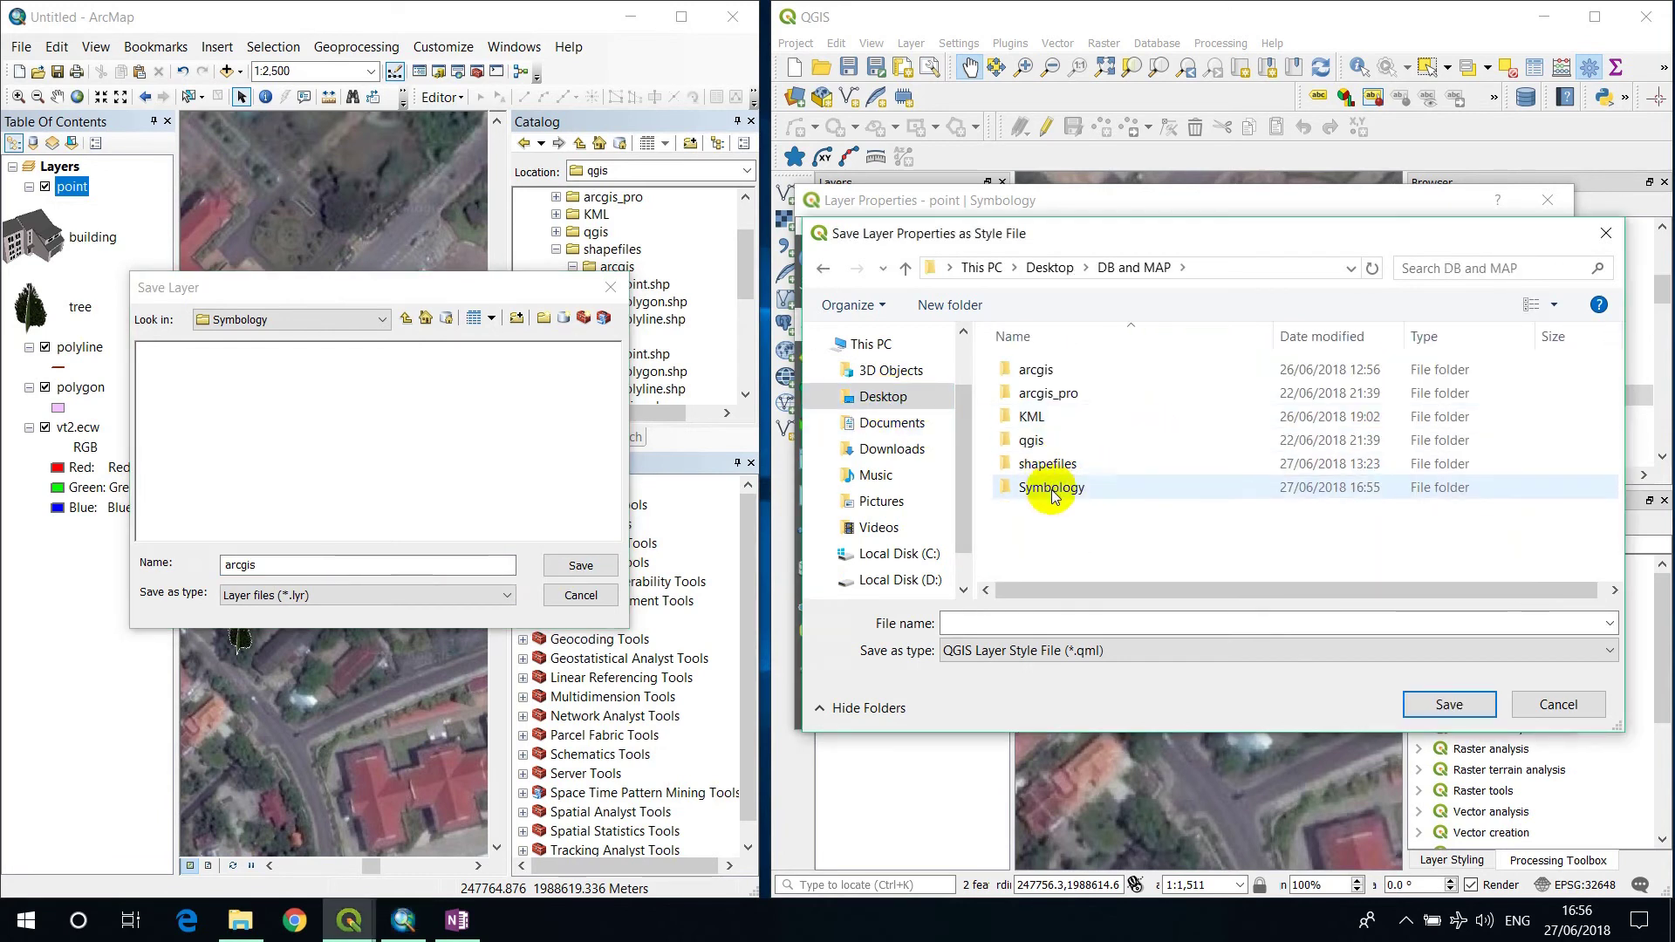
{"action": "double_click", "coordinate": [1052, 487]}
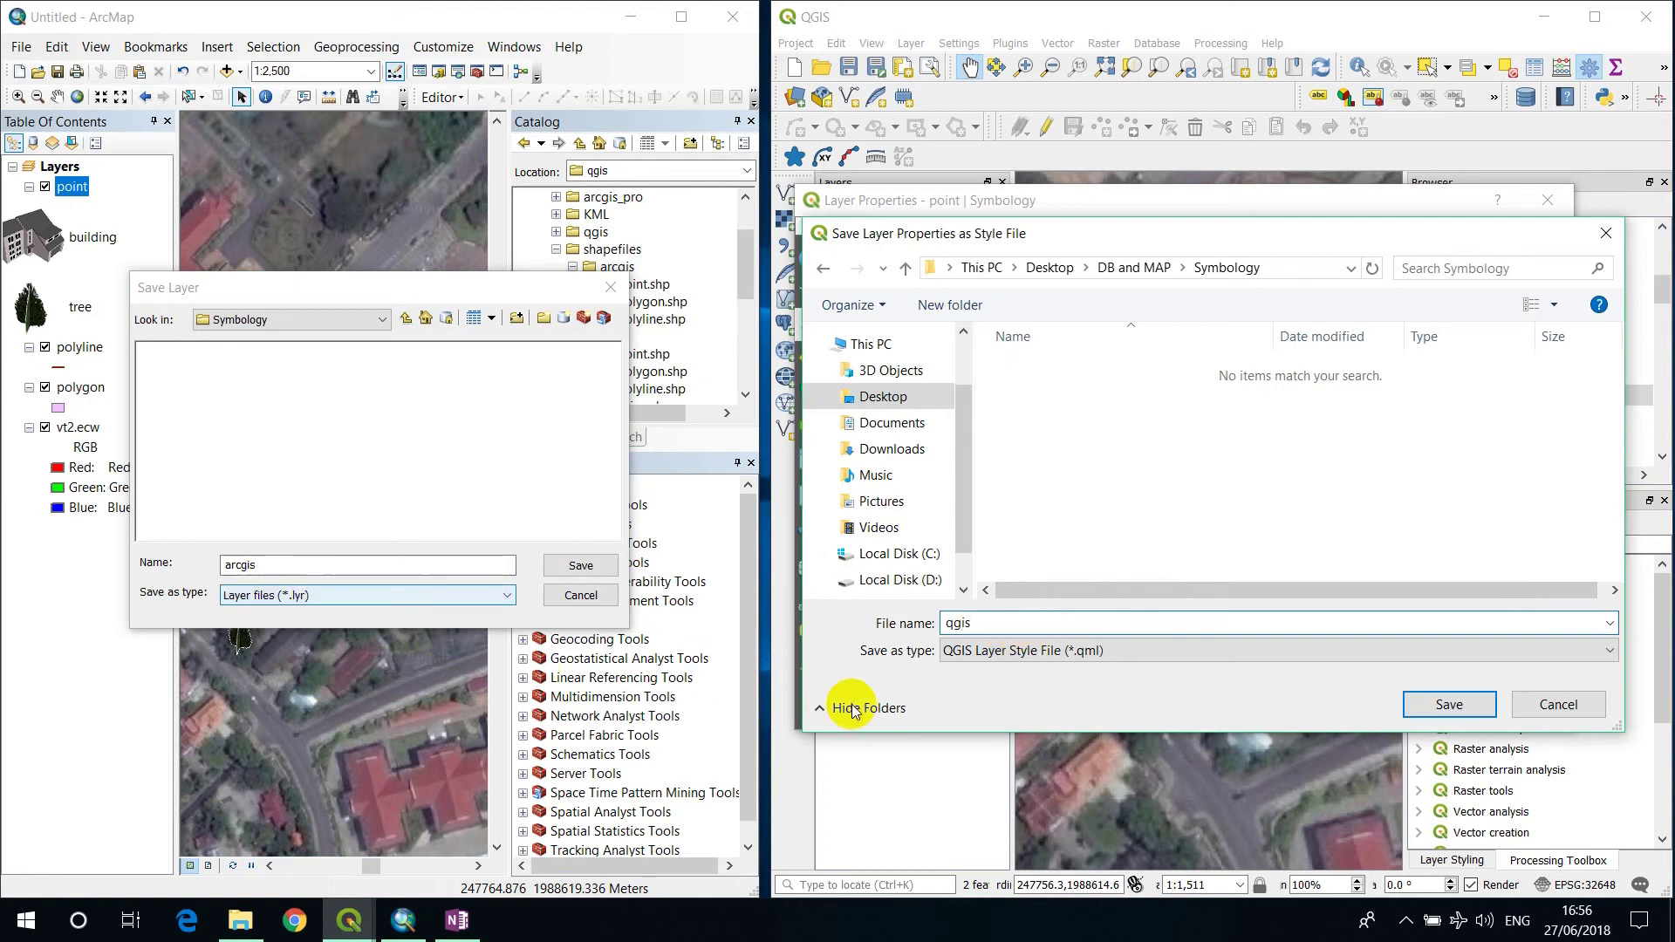
{"action": "left_click", "coordinate": [1431, 704]}
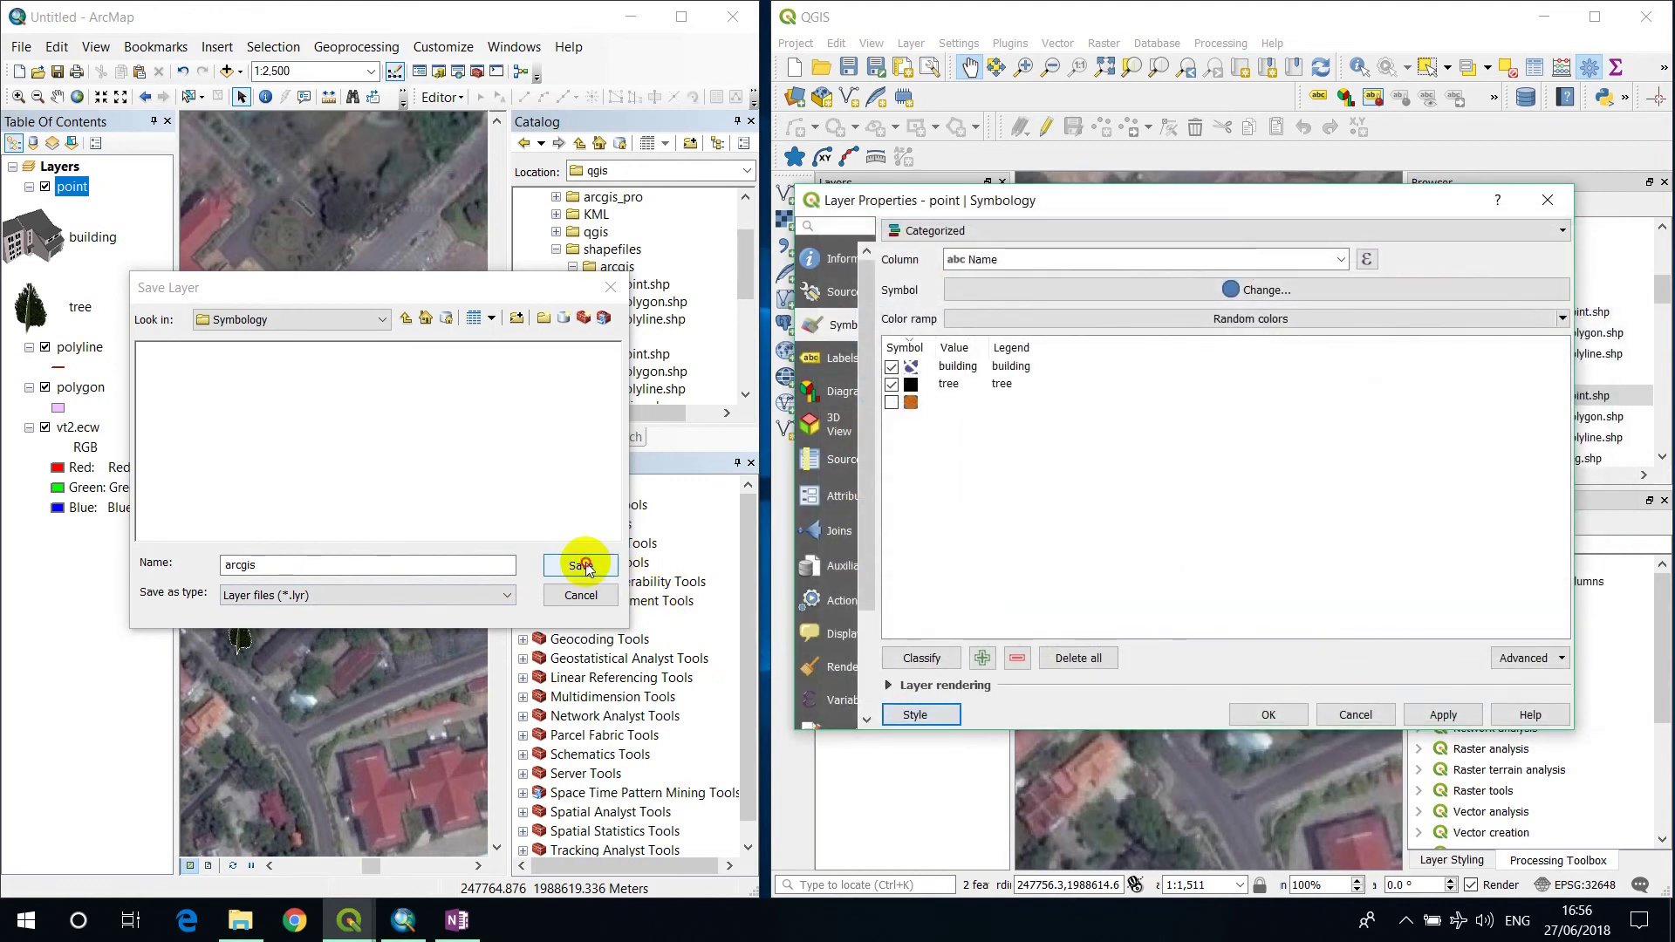
{"action": "left_click", "coordinate": [580, 566]}
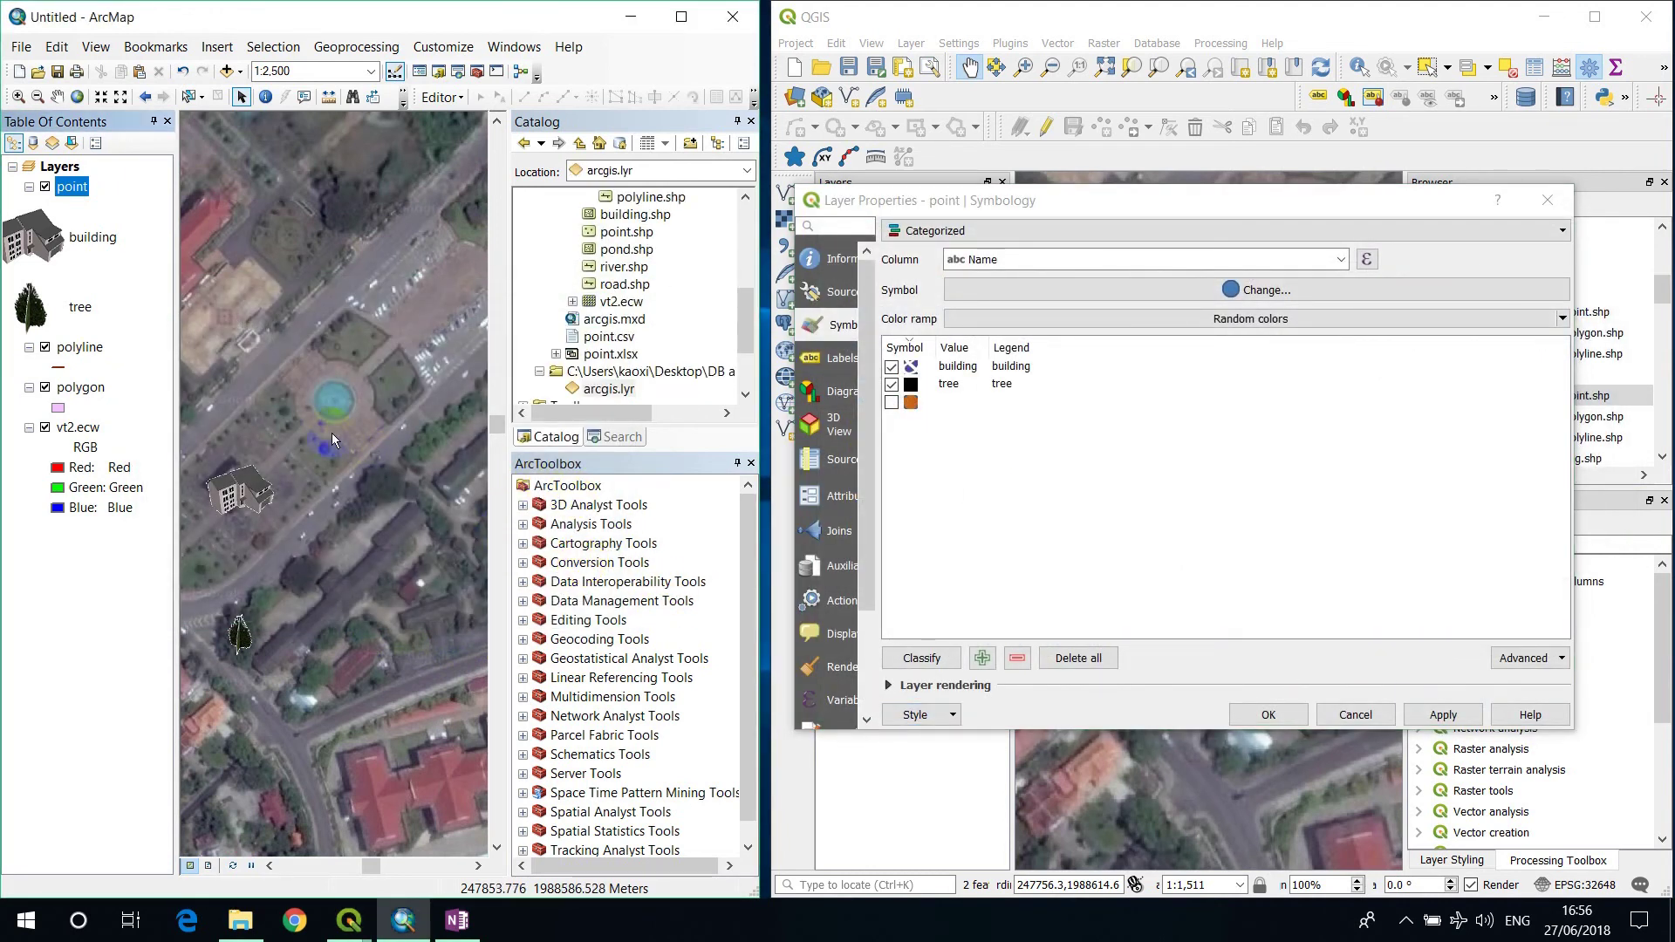
{"action": "left_click_drag", "start_coordinate": [1022, 200], "coordinate": [1018, 168]}
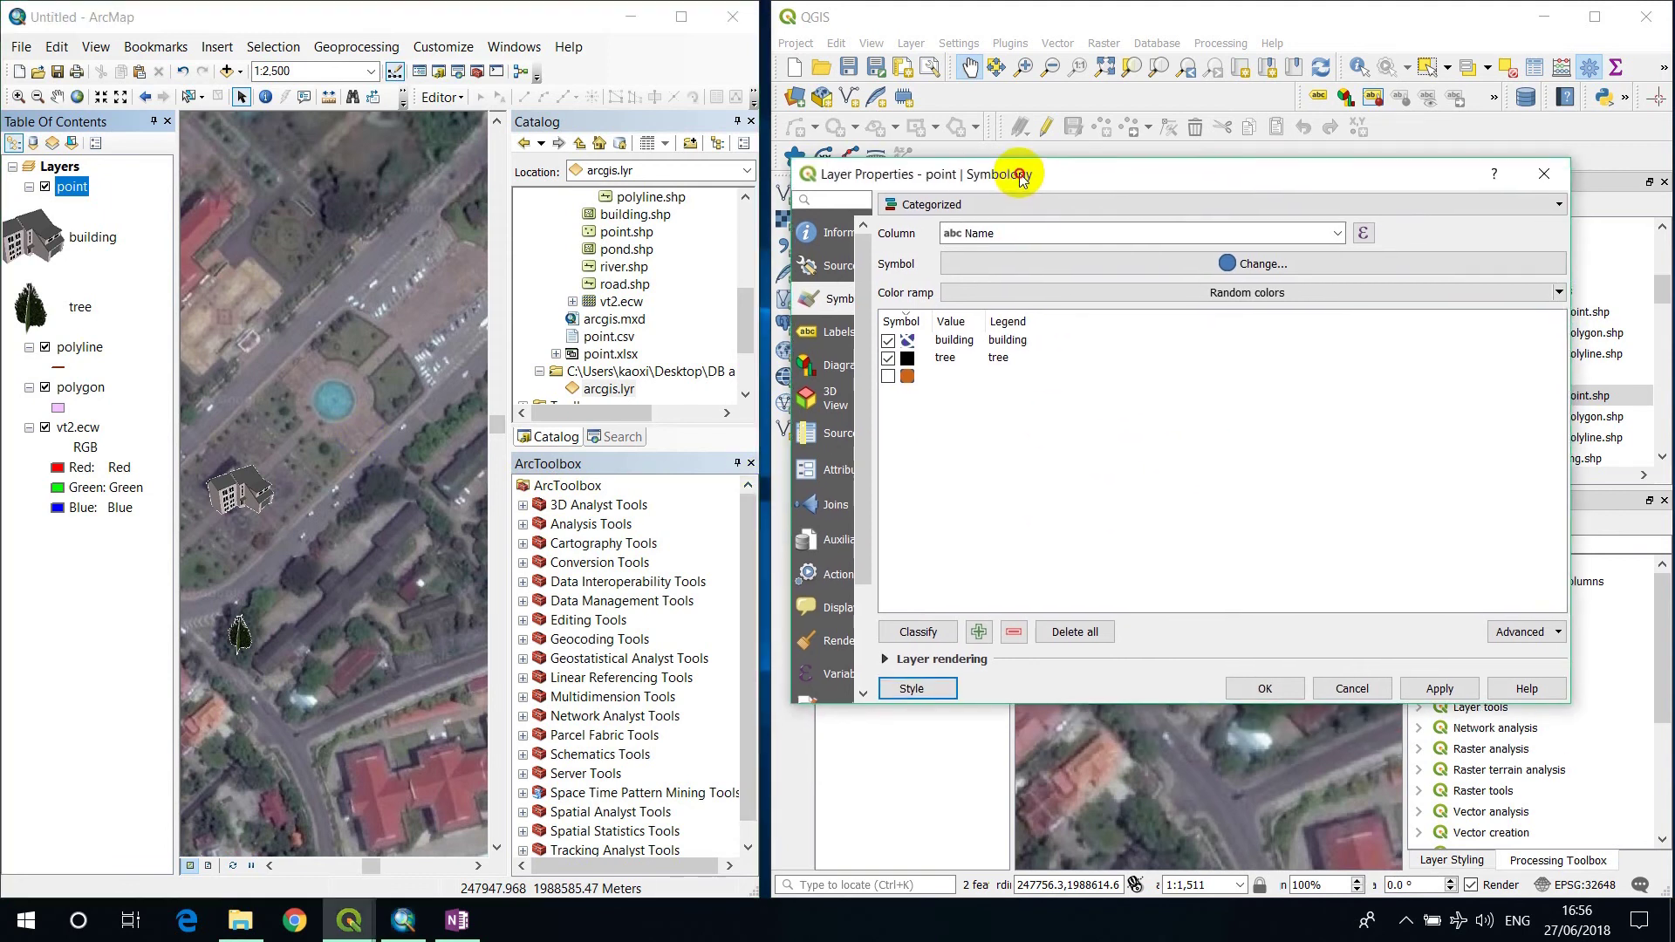
{"action": "left_click", "coordinate": [1264, 682]}
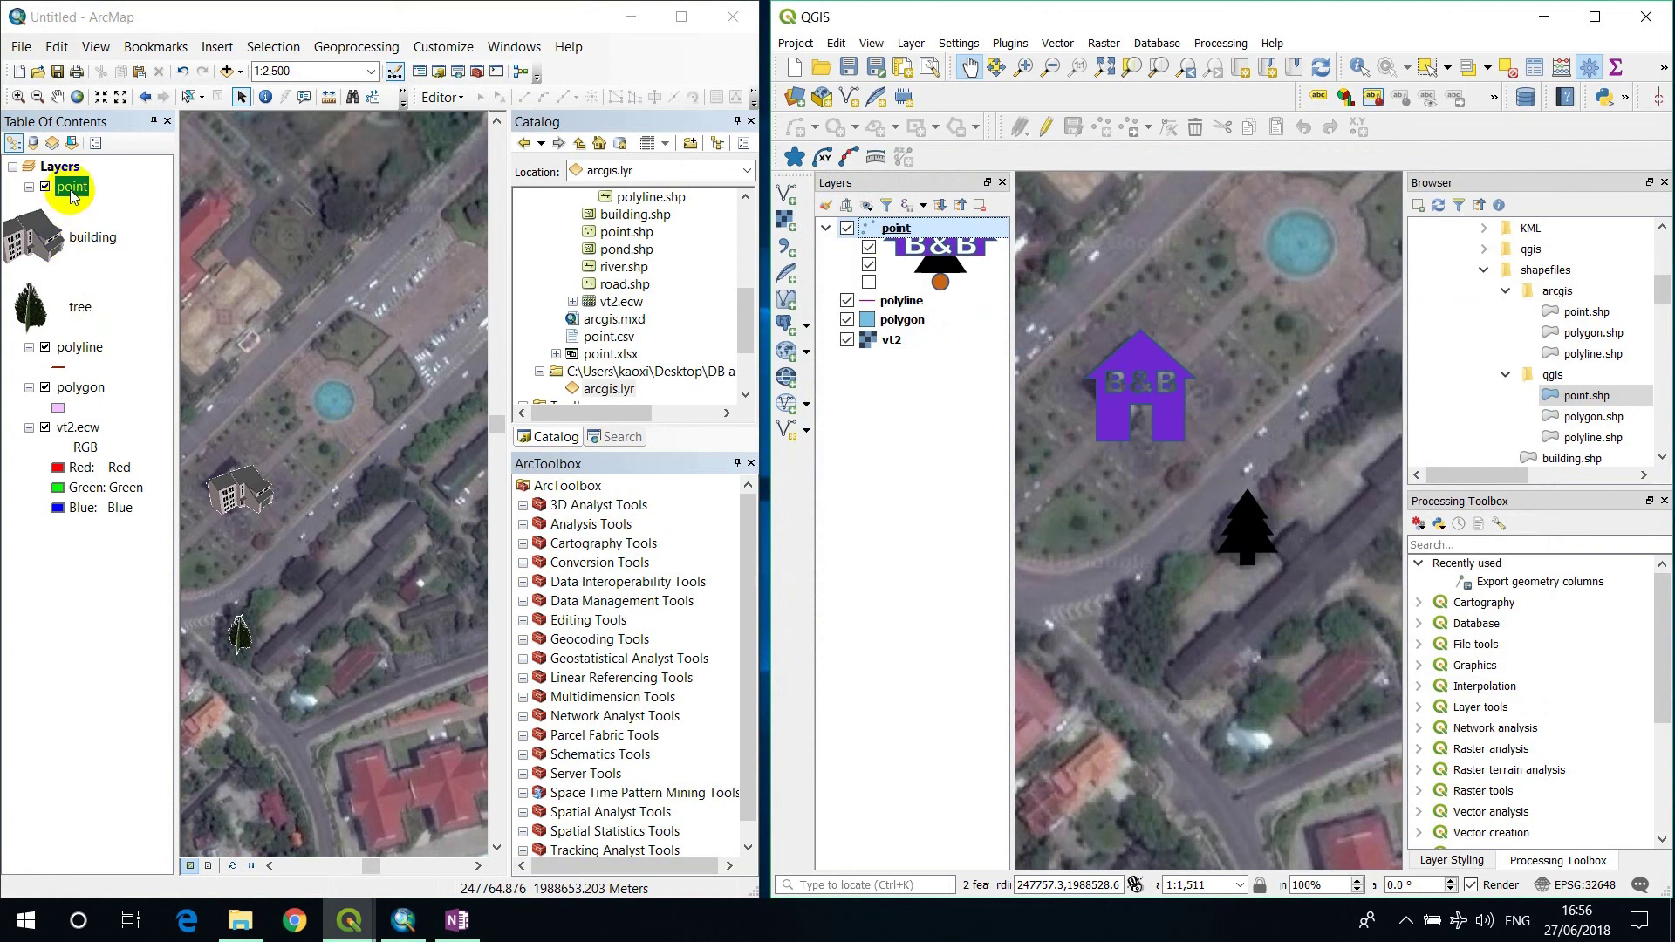
- Switch to the OneNote checklist, tick off the "ບັນທຶກສັນຍາລັກ" task, and highlight the "ນຳເຂົ້າສັນຍາລັກ" task
{"action": "left_click", "coordinate": [457, 922]}
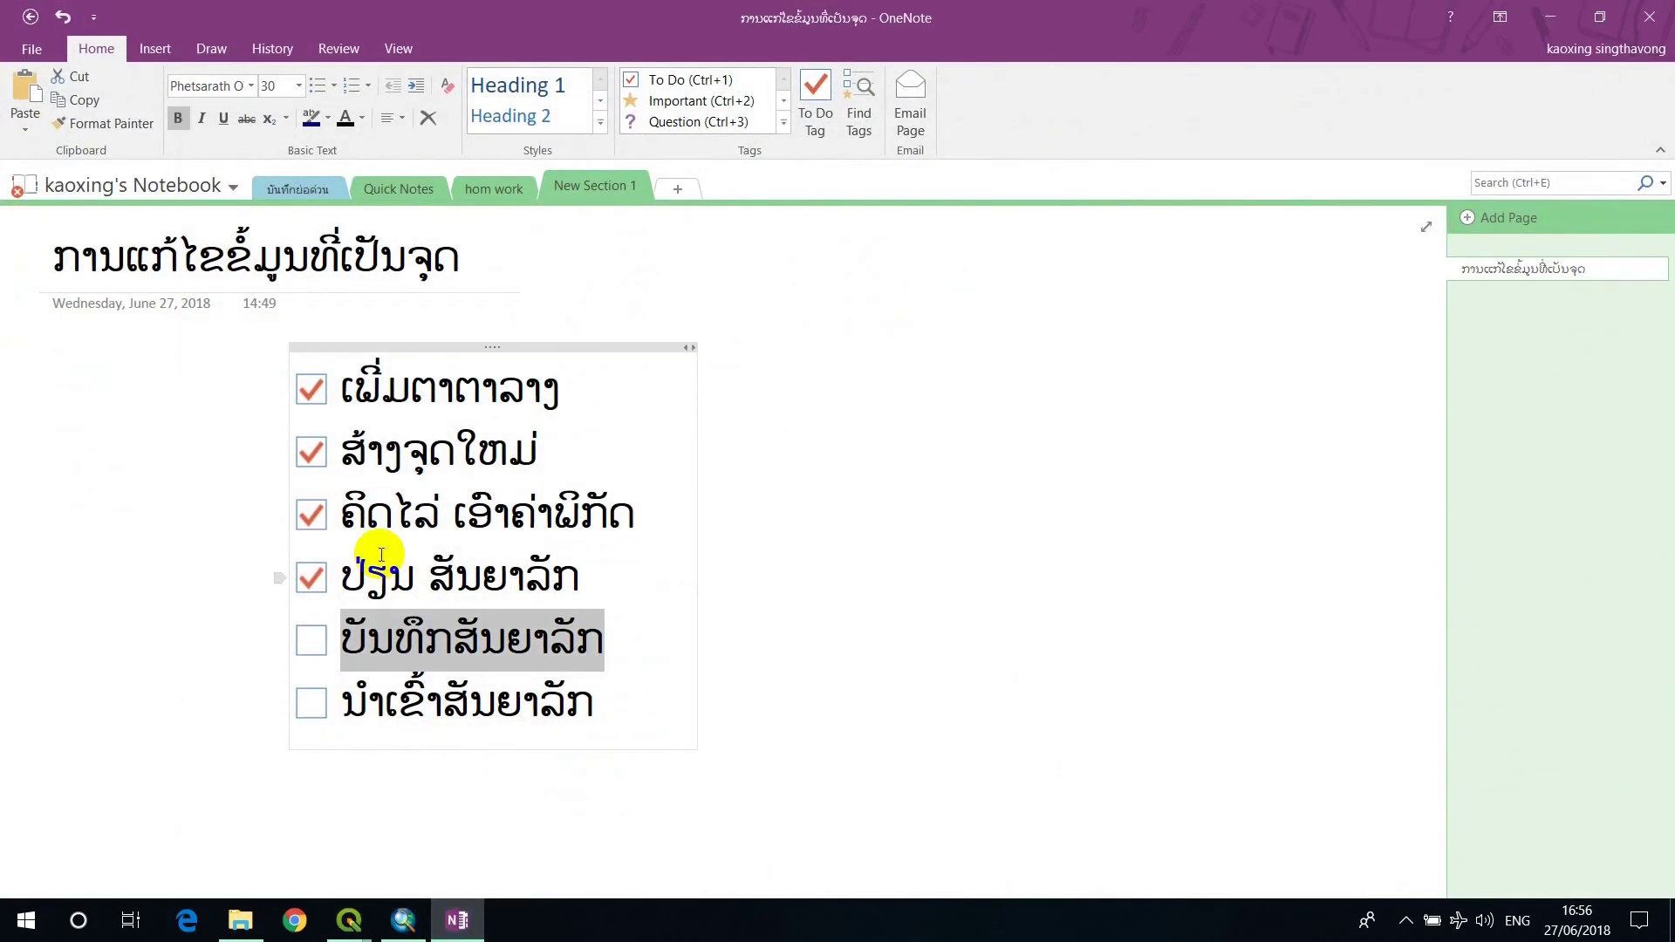
{"action": "left_click", "coordinate": [317, 648]}
{"action": "left_click_drag", "start_coordinate": [617, 710], "coordinate": [349, 705]}
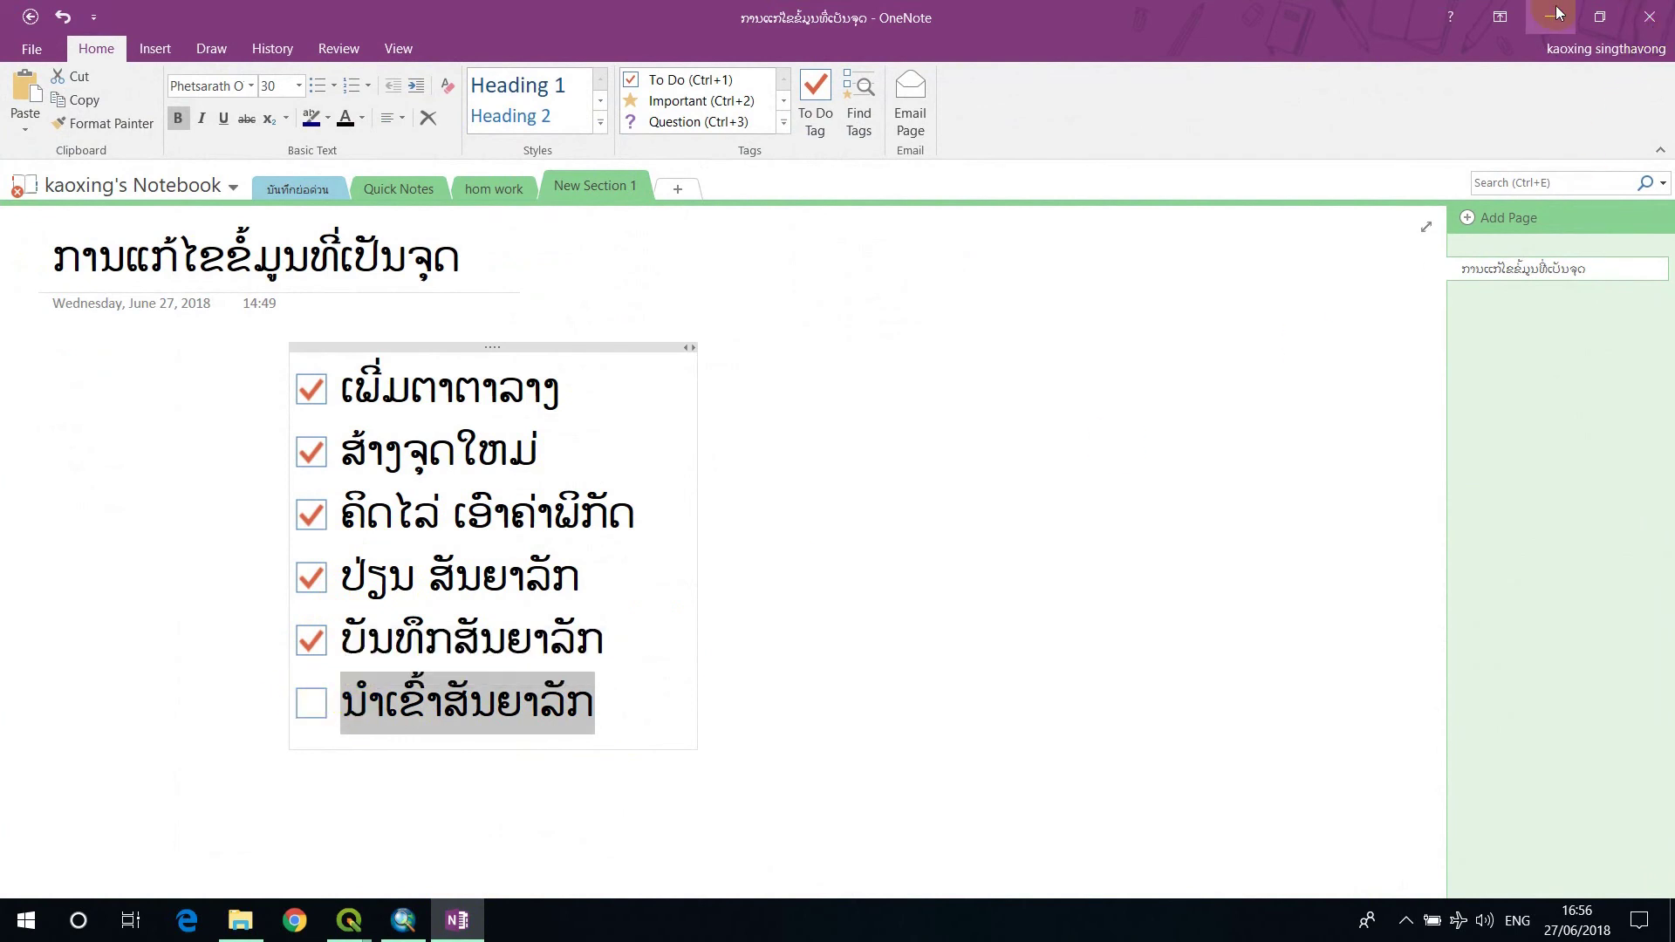
{"action": "left_click", "coordinate": [1550, 17]}
- Change the point layer's symbology to a single symbol in both ArcMap and QGIS
{"action": "double_click", "coordinate": [70, 186]}
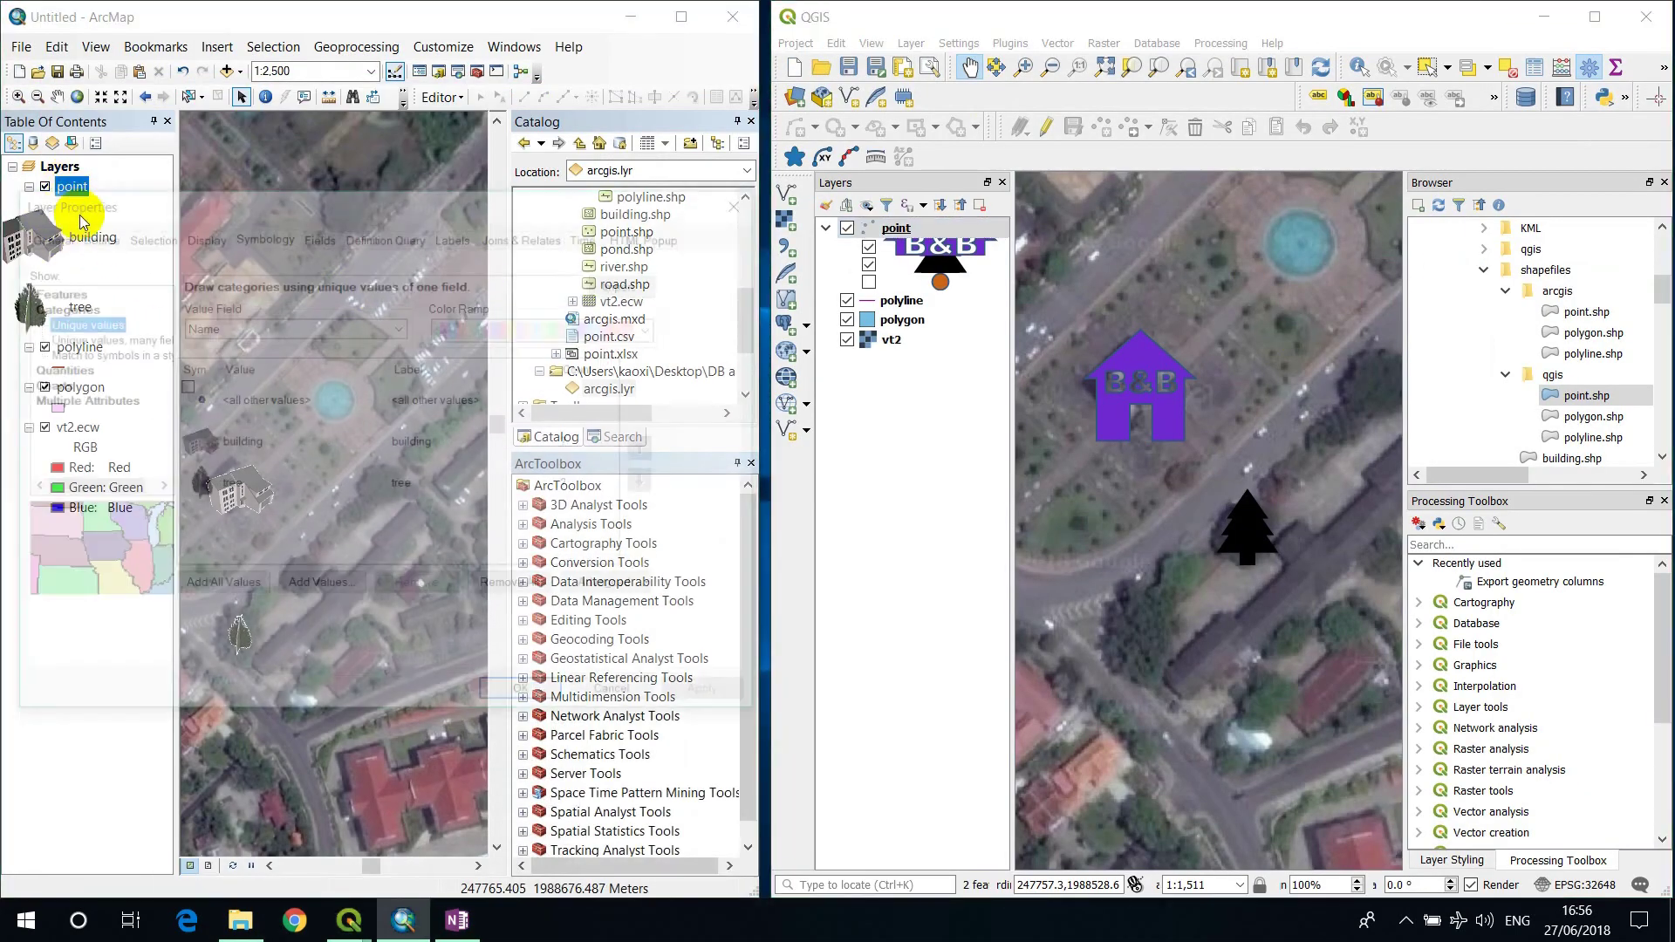
{"action": "left_click", "coordinate": [53, 290]}
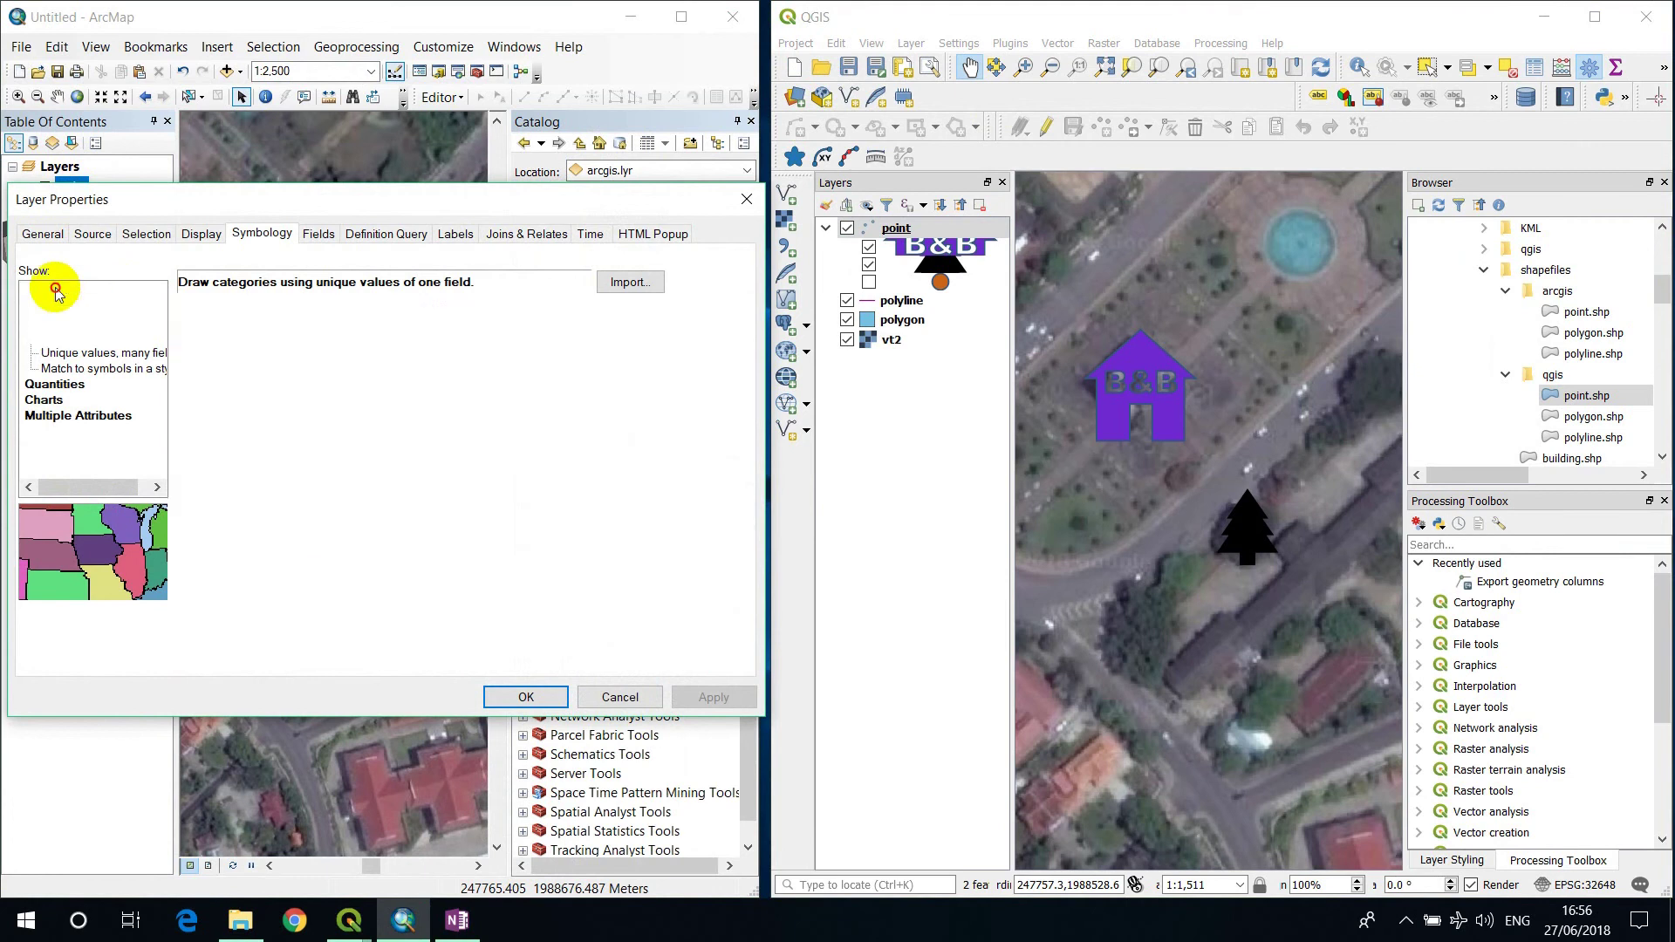
{"action": "left_click", "coordinate": [898, 232]}
{"action": "double_click", "coordinate": [898, 232]}
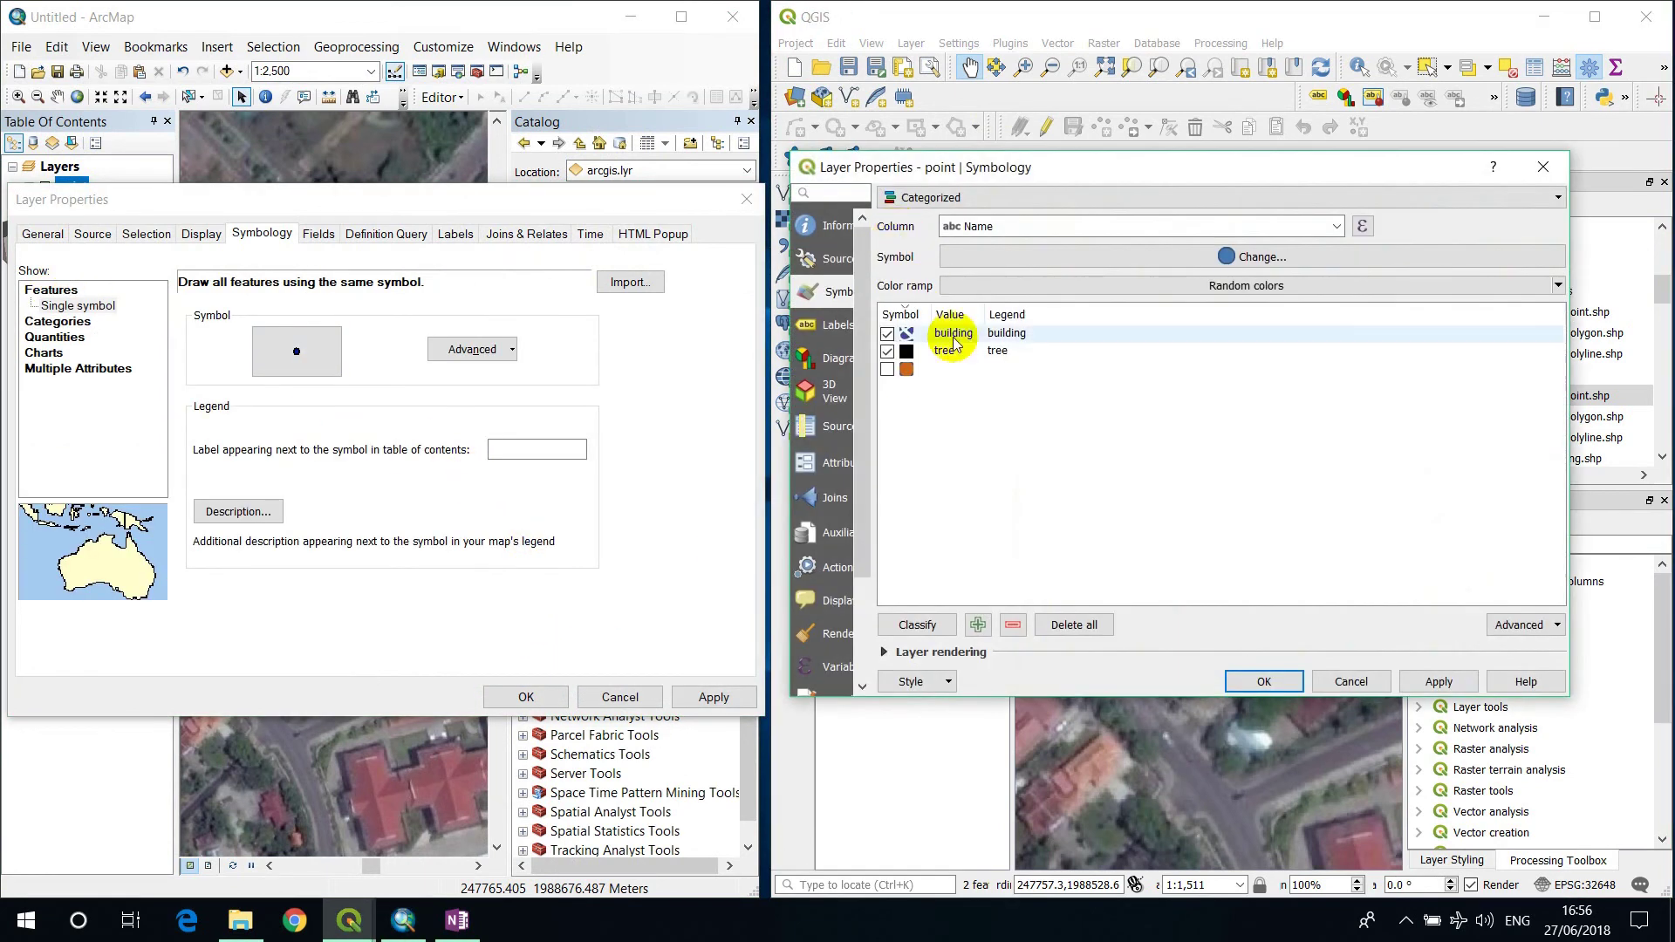
{"action": "left_click", "coordinate": [968, 199]}
{"action": "left_click", "coordinate": [934, 223]}
- Give the QGIS point layer the dot blue marker and accept the symbology changes in both programs
{"action": "left_click", "coordinate": [964, 243]}
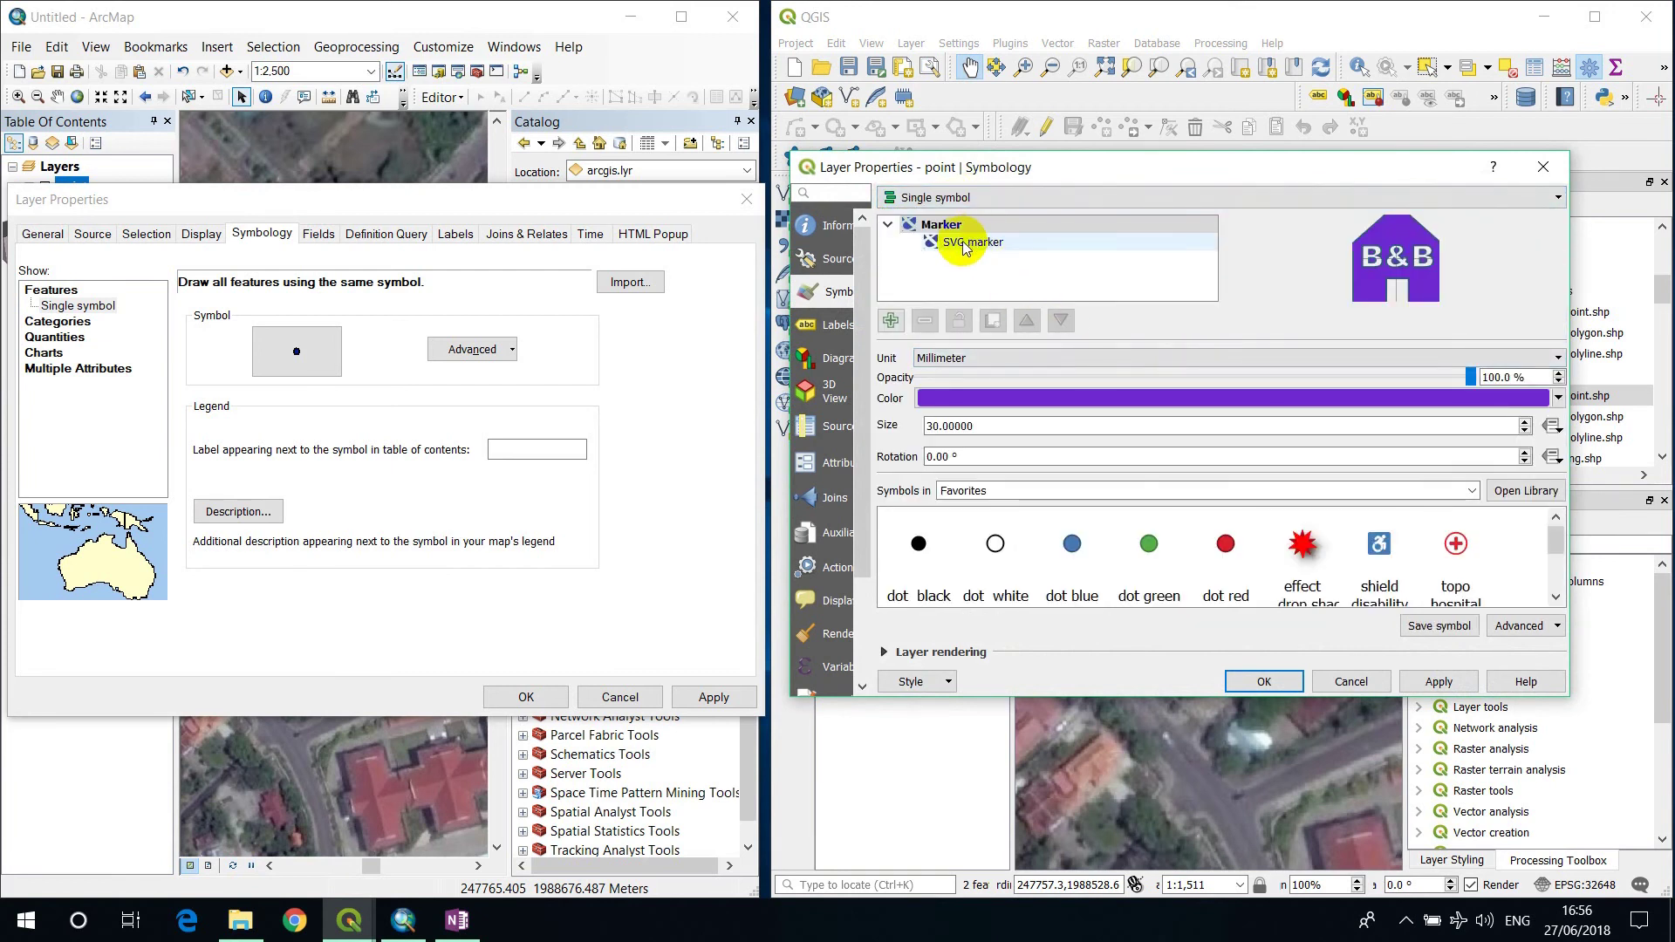
{"action": "left_click", "coordinate": [943, 225]}
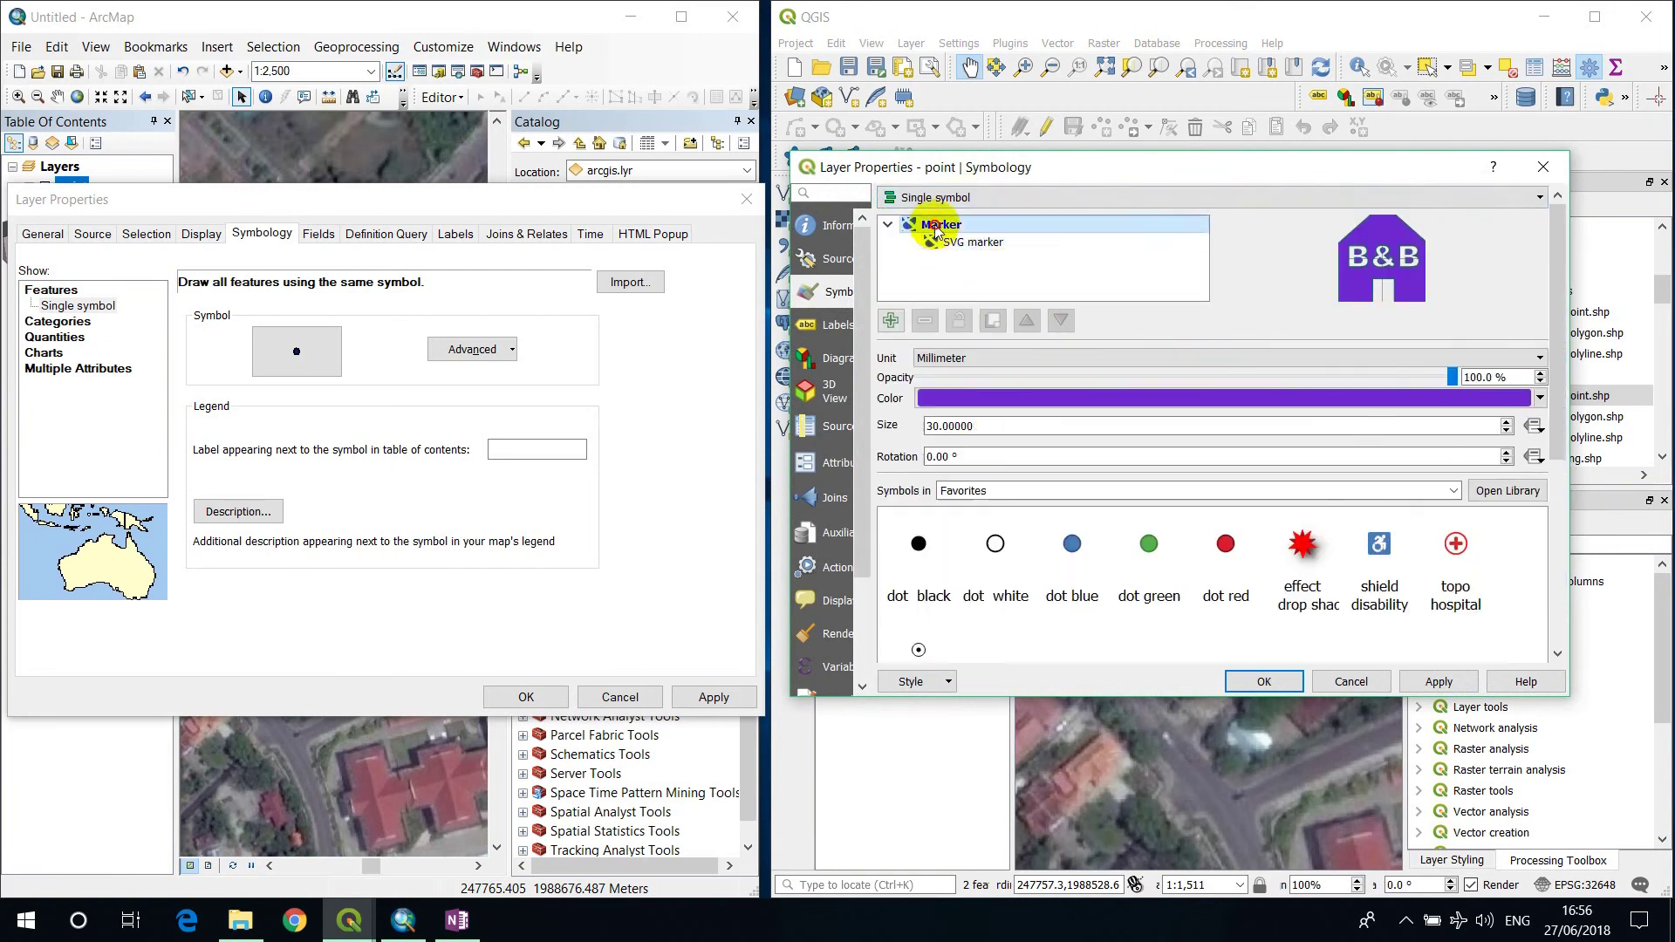
{"action": "left_click", "coordinate": [984, 543]}
{"action": "left_click", "coordinate": [1101, 546]}
{"action": "left_click", "coordinate": [1264, 684]}
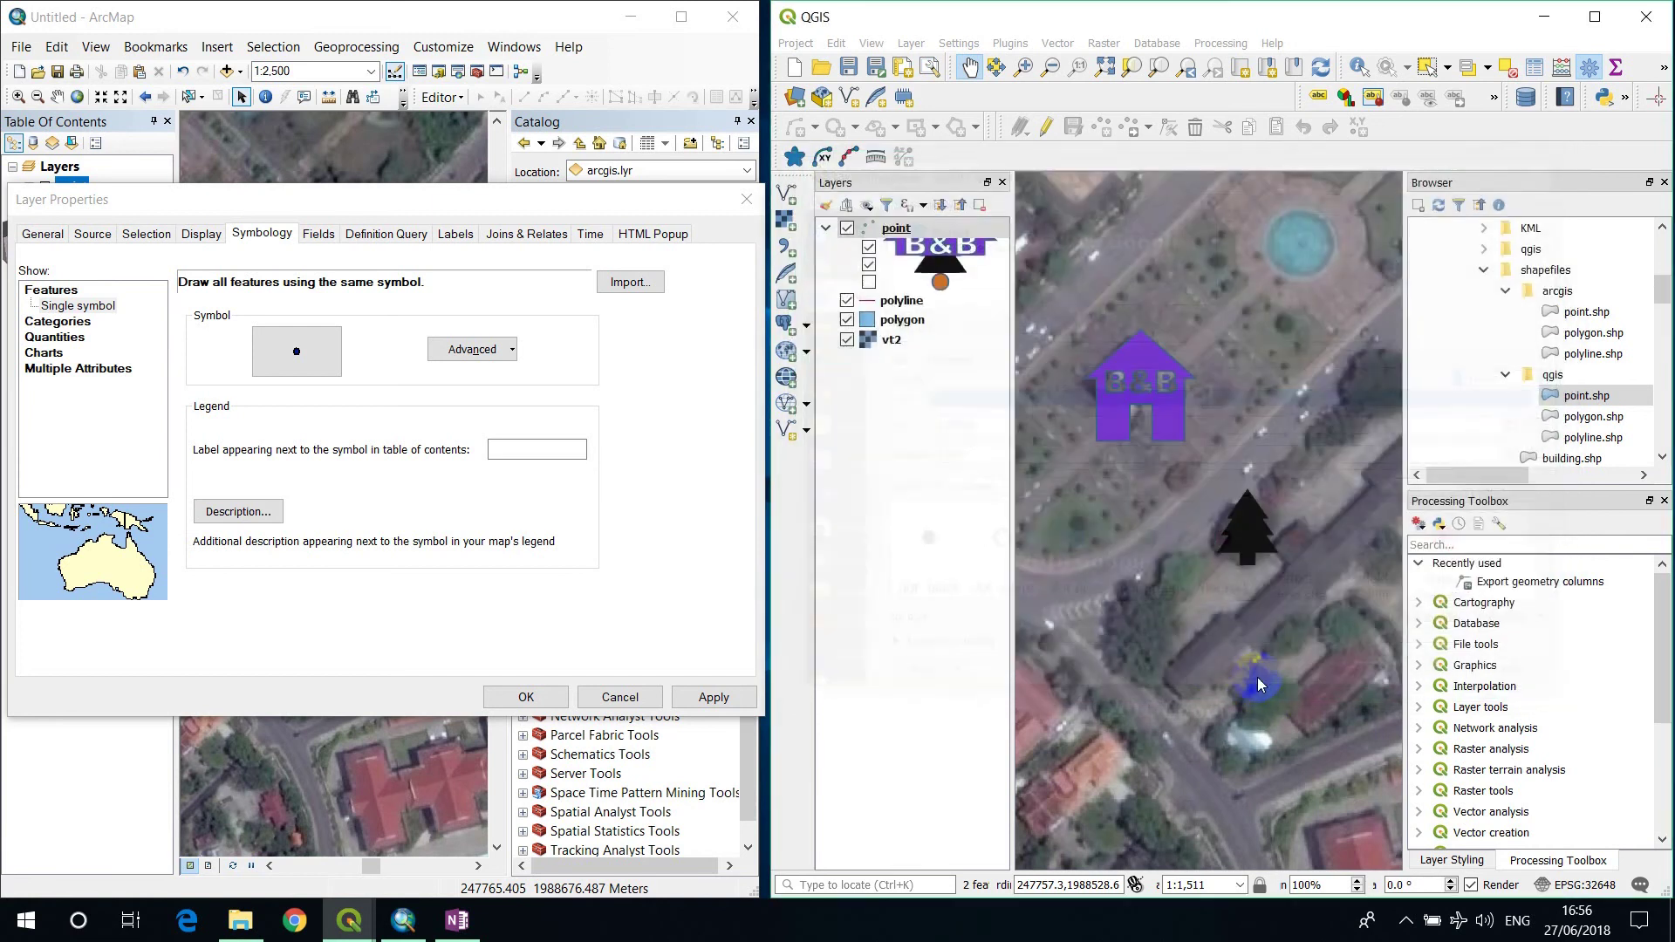
{"action": "left_click", "coordinate": [528, 696]}
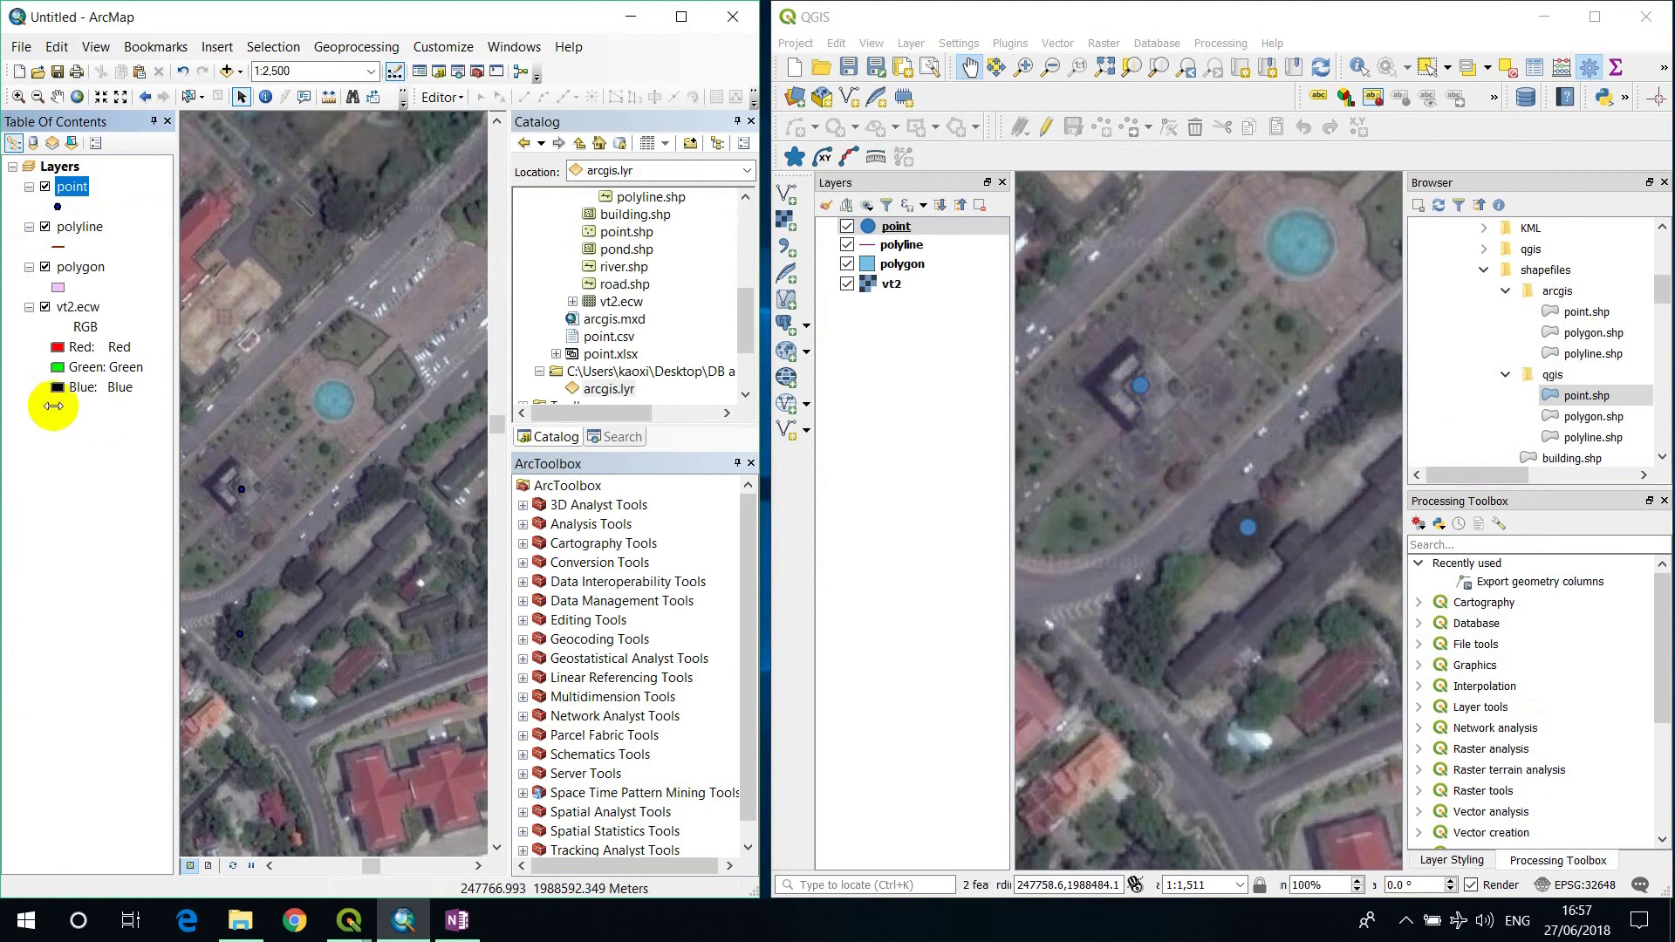
- Enlarge the point layer's single circle symbol in ArcMap
{"action": "left_click", "coordinate": [57, 207]}
{"action": "double_click", "coordinate": [548, 395]}
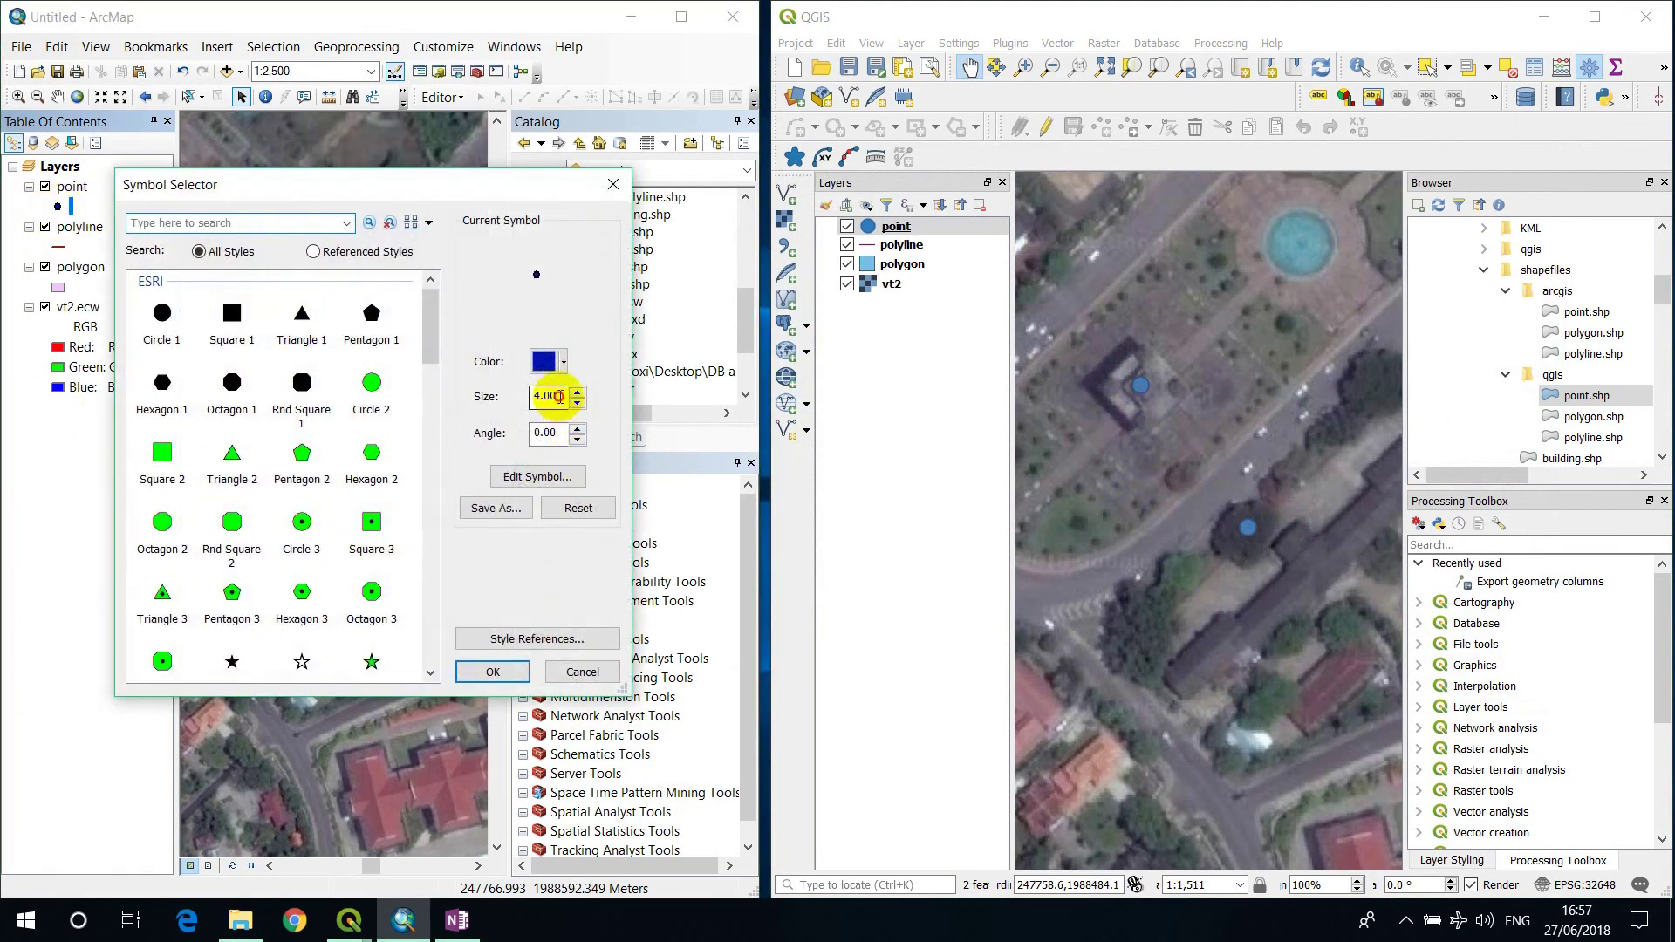
{"action": "key", "text": "Return"}
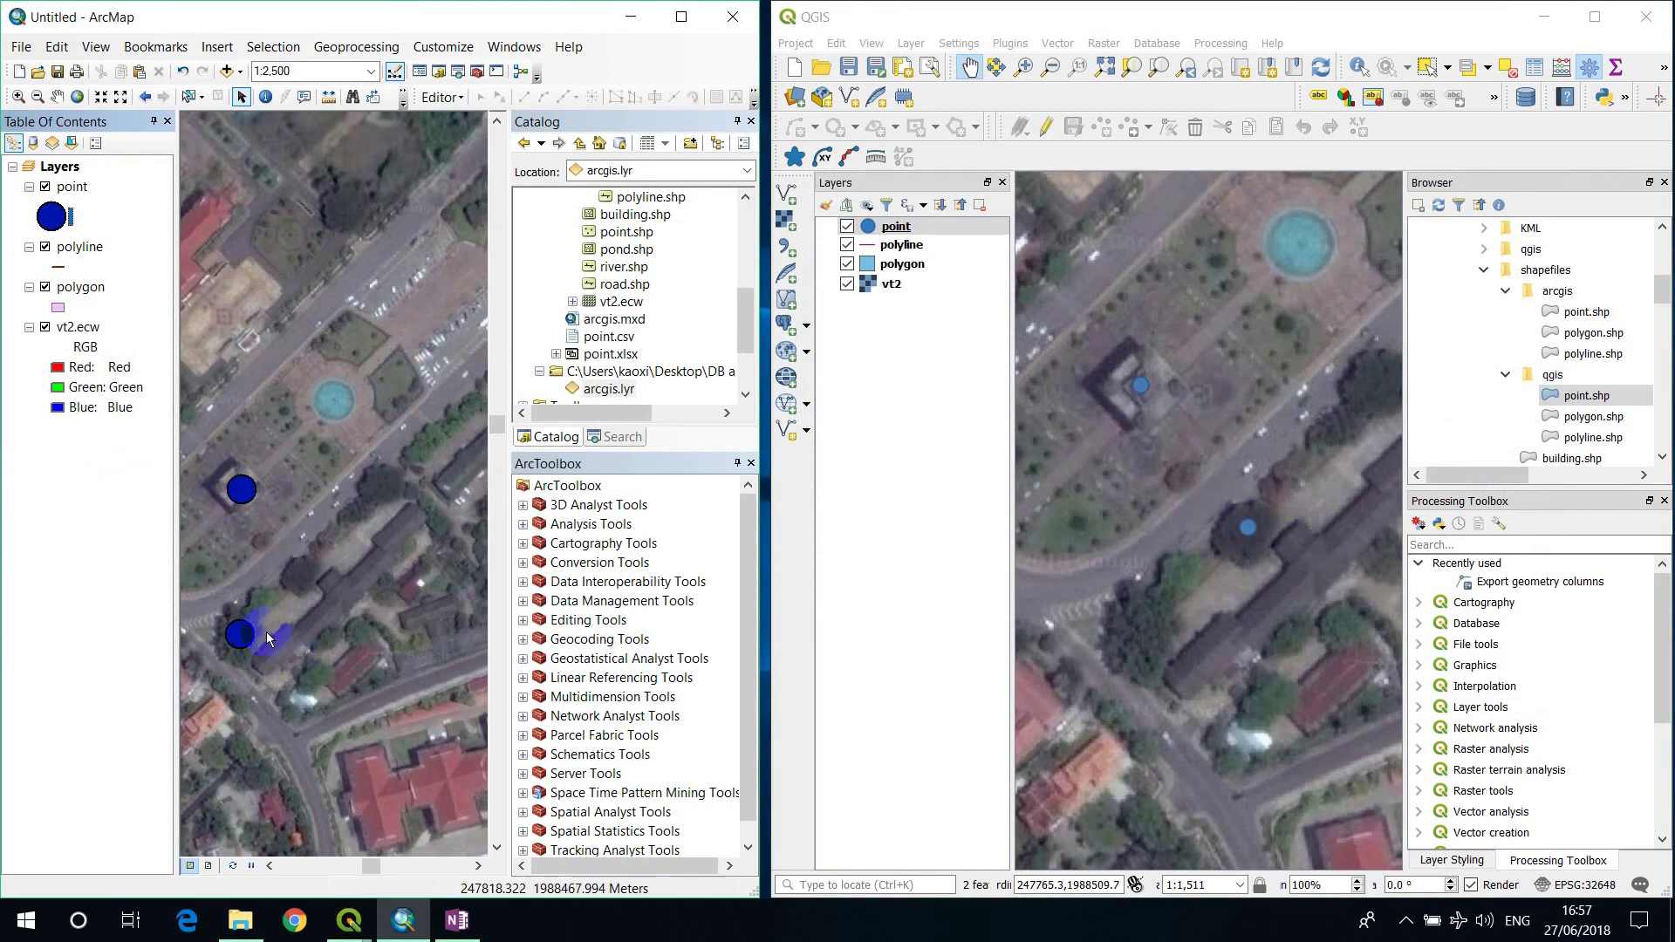
- Open the point layer's symbology properties in both programs, starting a symbology import in ArcMap and a style load in QGIS
{"action": "right_click", "coordinate": [894, 228]}
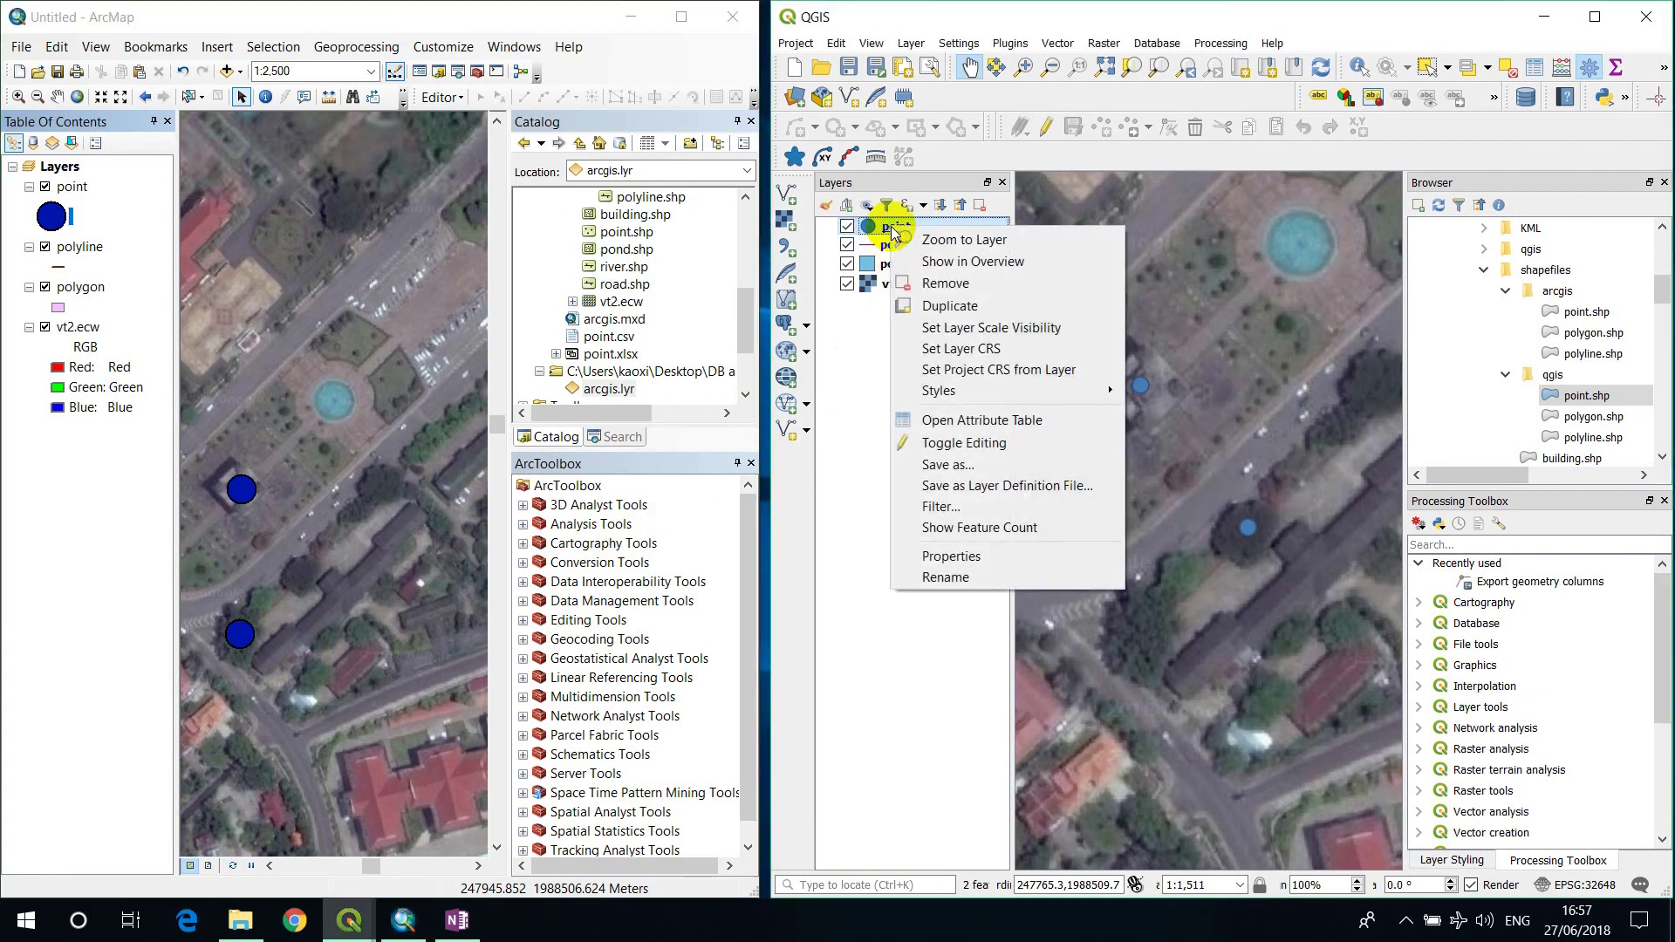
{"action": "left_click", "coordinate": [959, 557]}
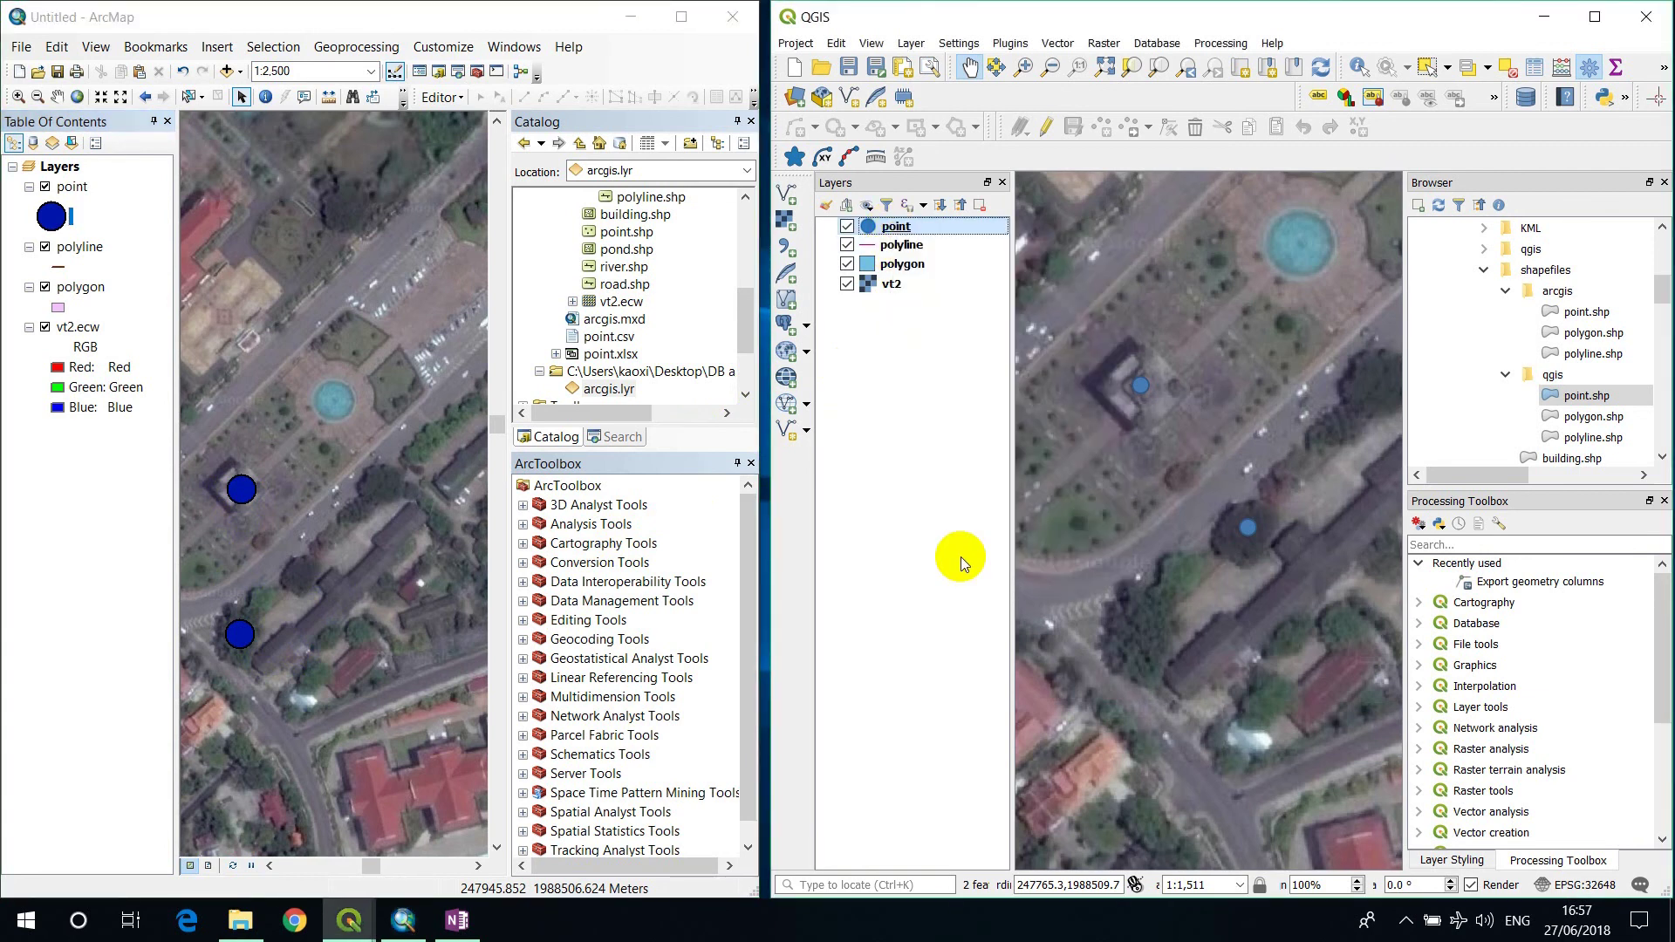
{"action": "right_click", "coordinate": [77, 187]}
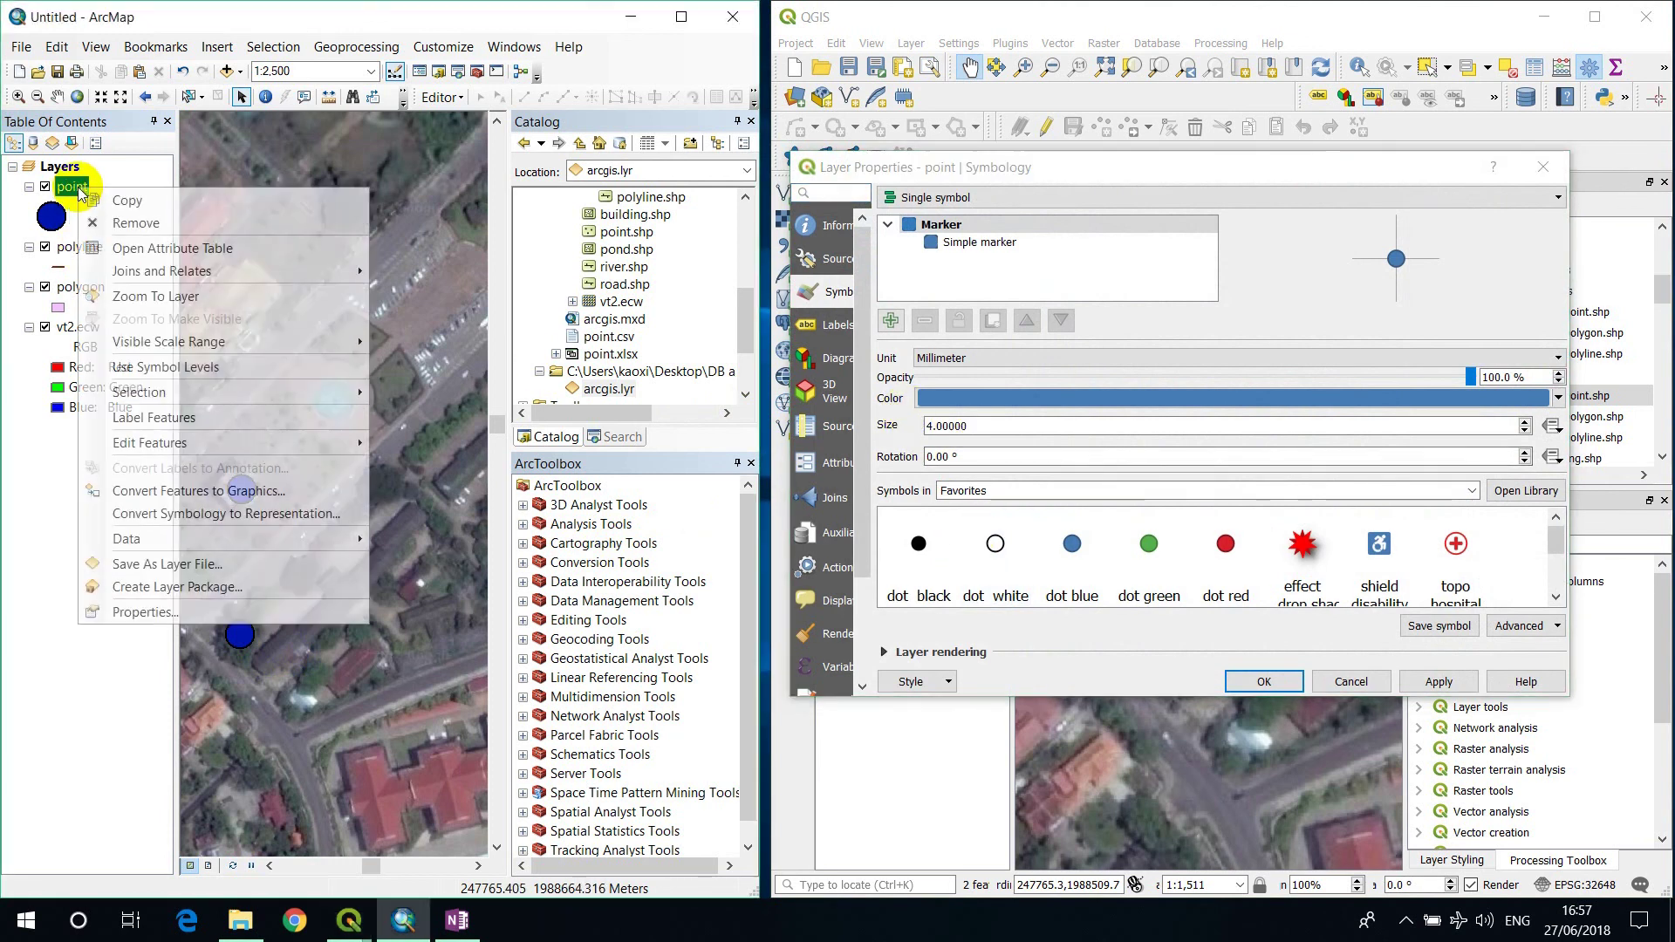
{"action": "left_click", "coordinate": [160, 612]}
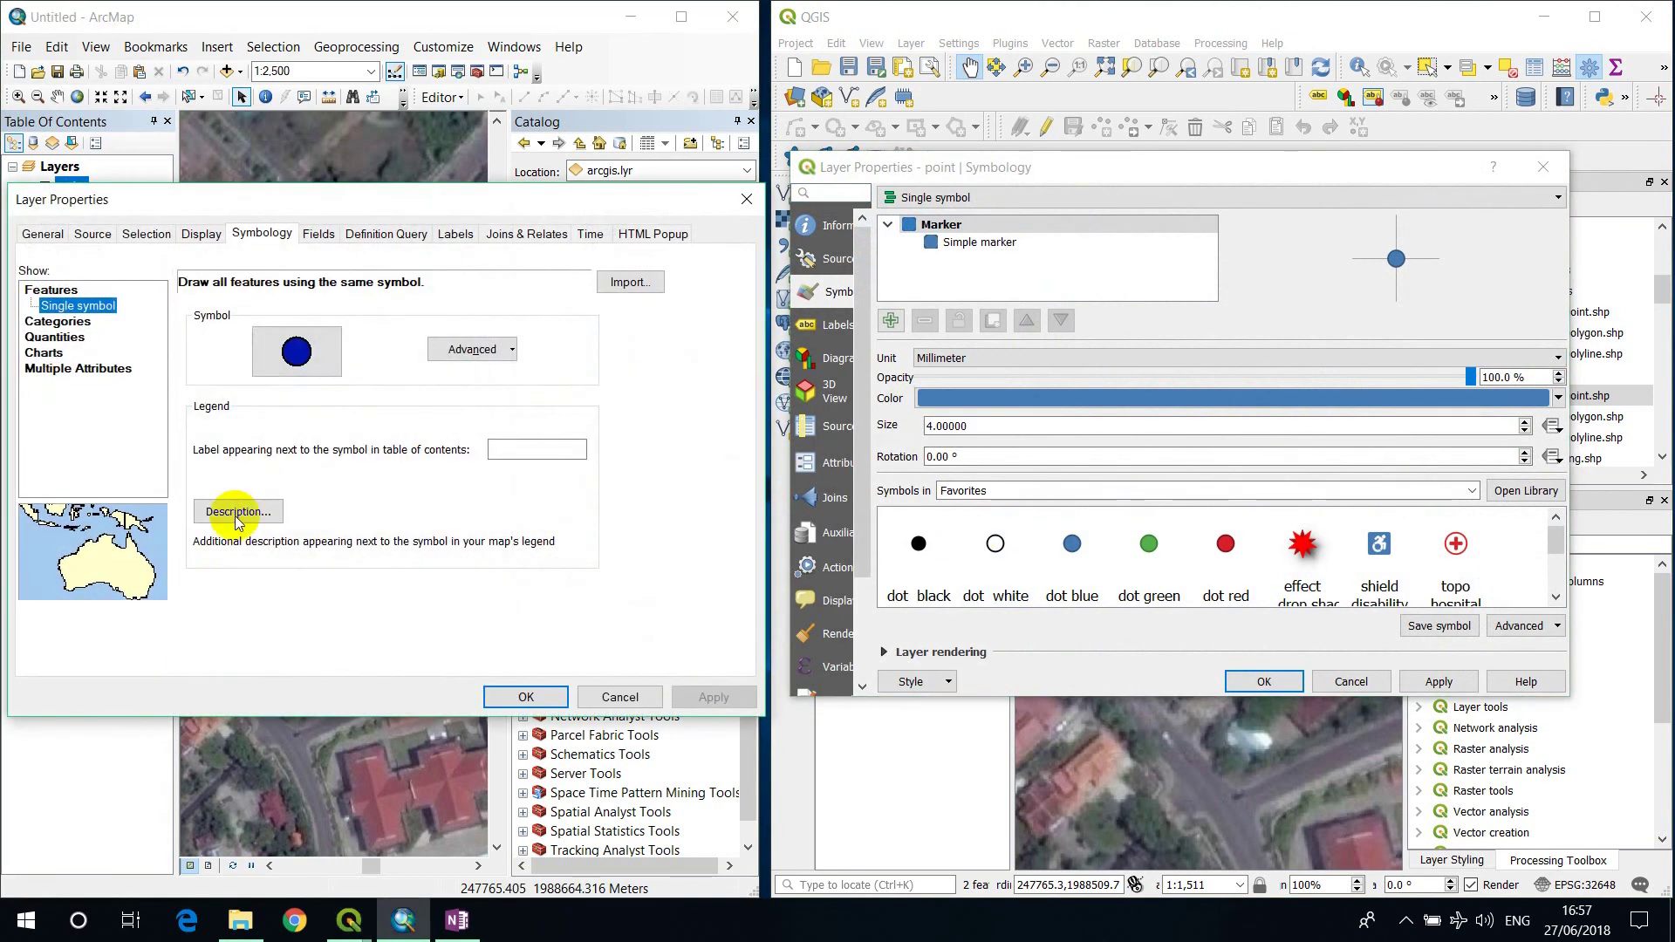
{"action": "left_click", "coordinate": [625, 285]}
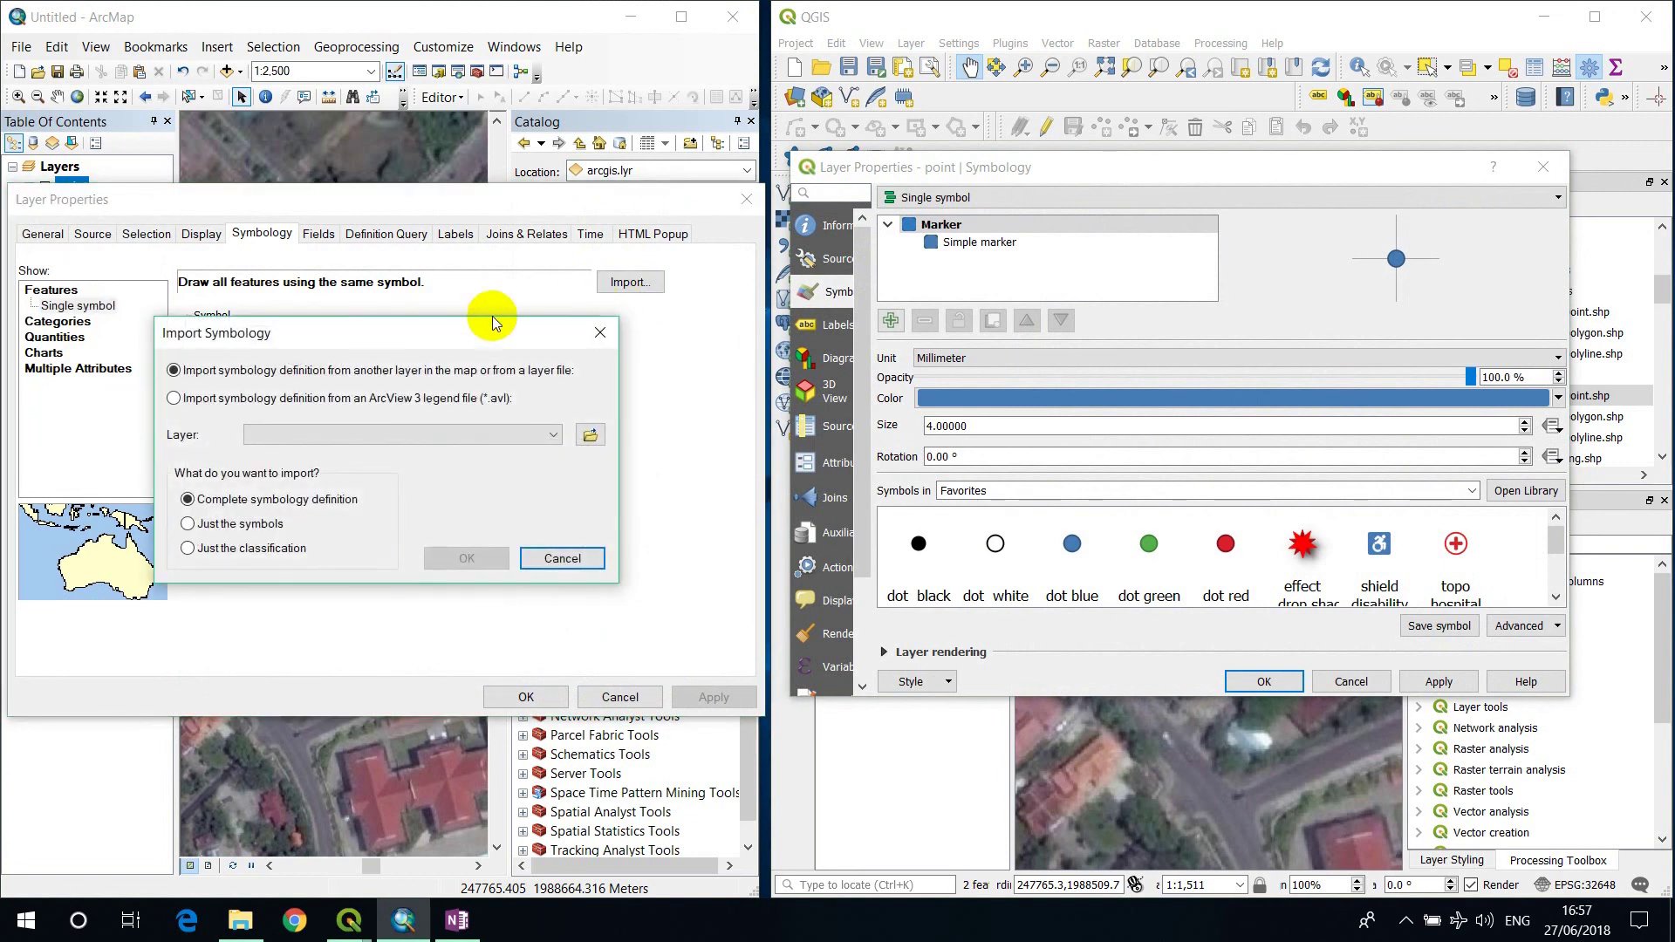
{"action": "left_click", "coordinate": [916, 681]}
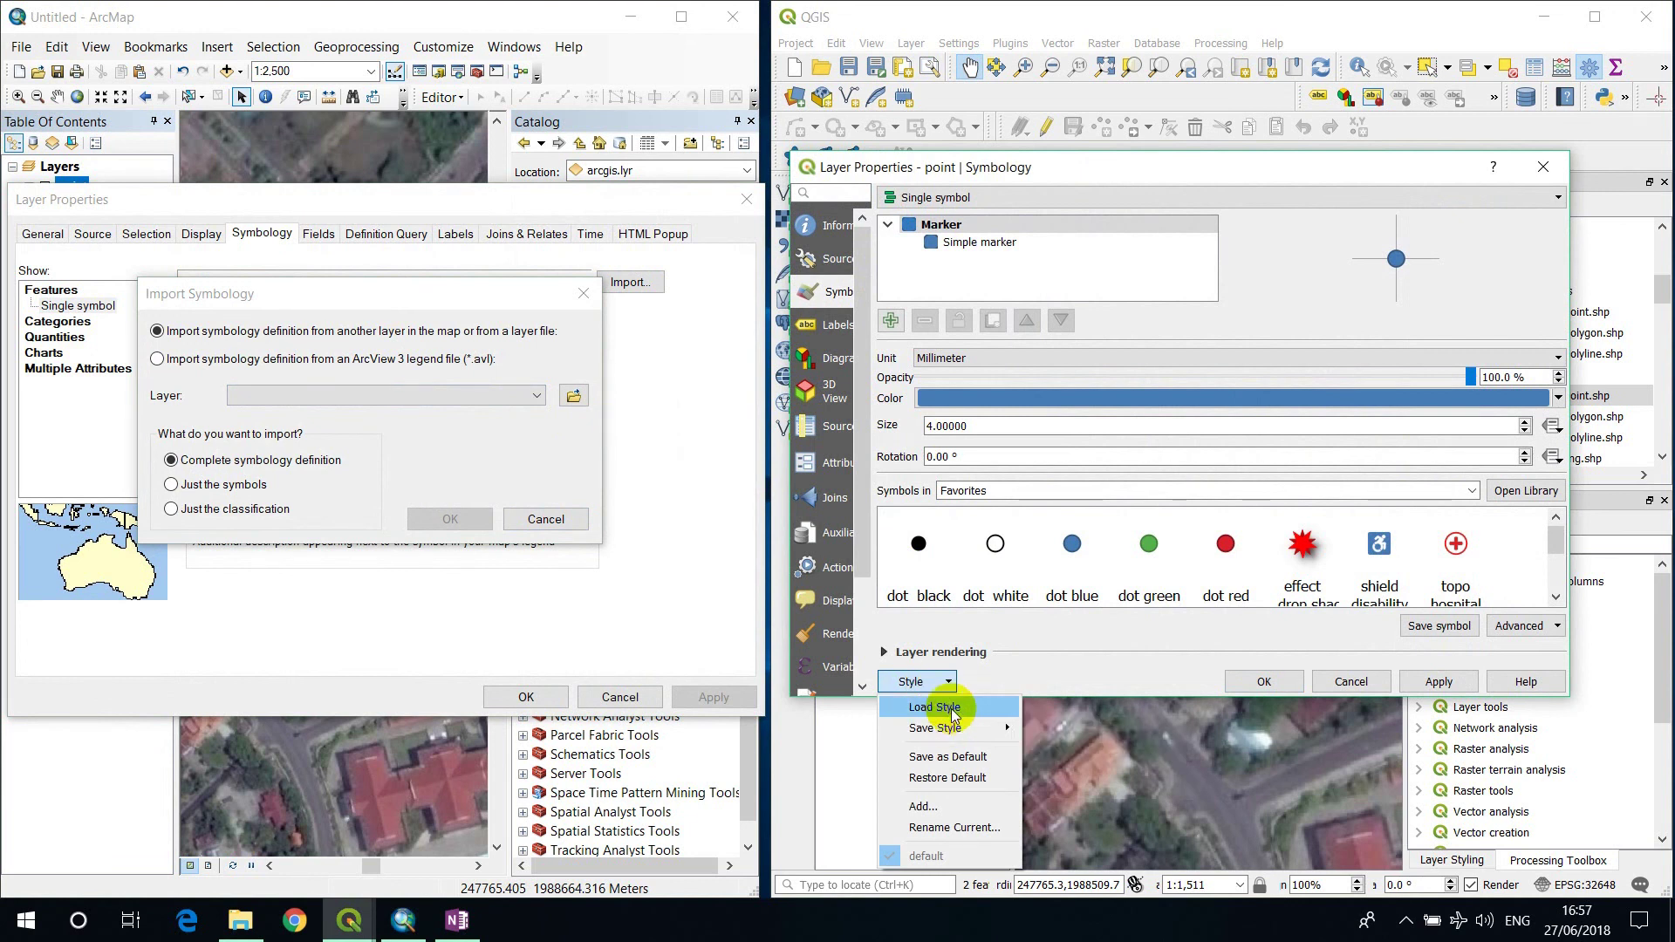
{"action": "left_click", "coordinate": [940, 708]}
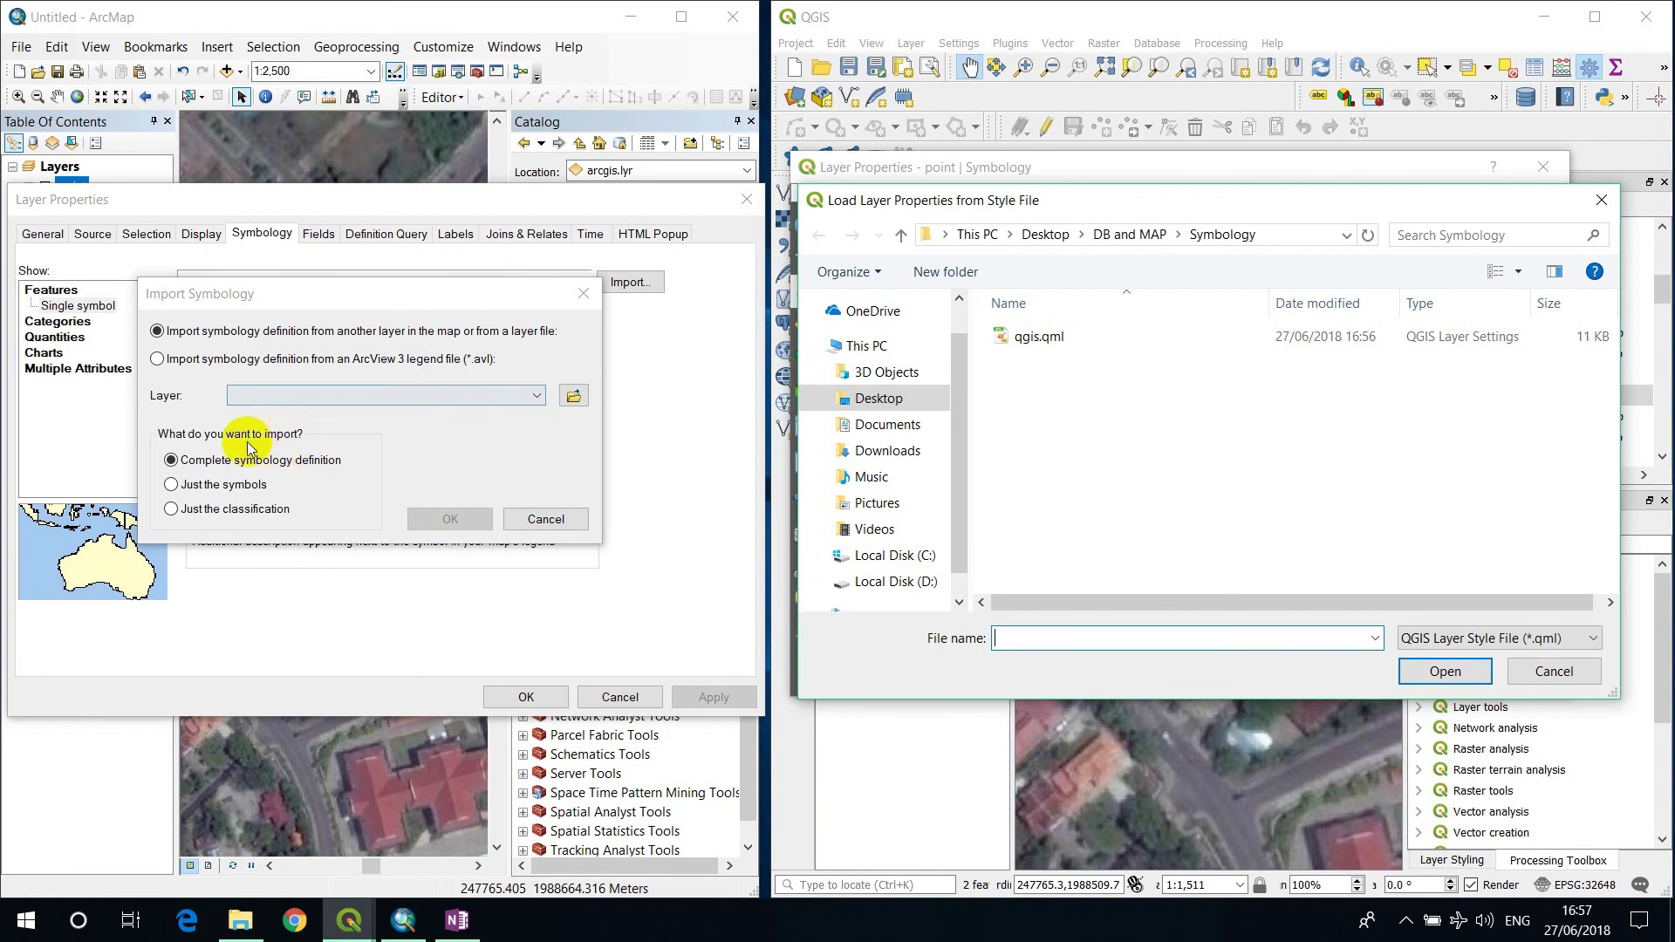
- Browse for the ArcMap layer file in the Symbology folder inside DB and MAP
{"action": "left_click", "coordinate": [573, 396]}
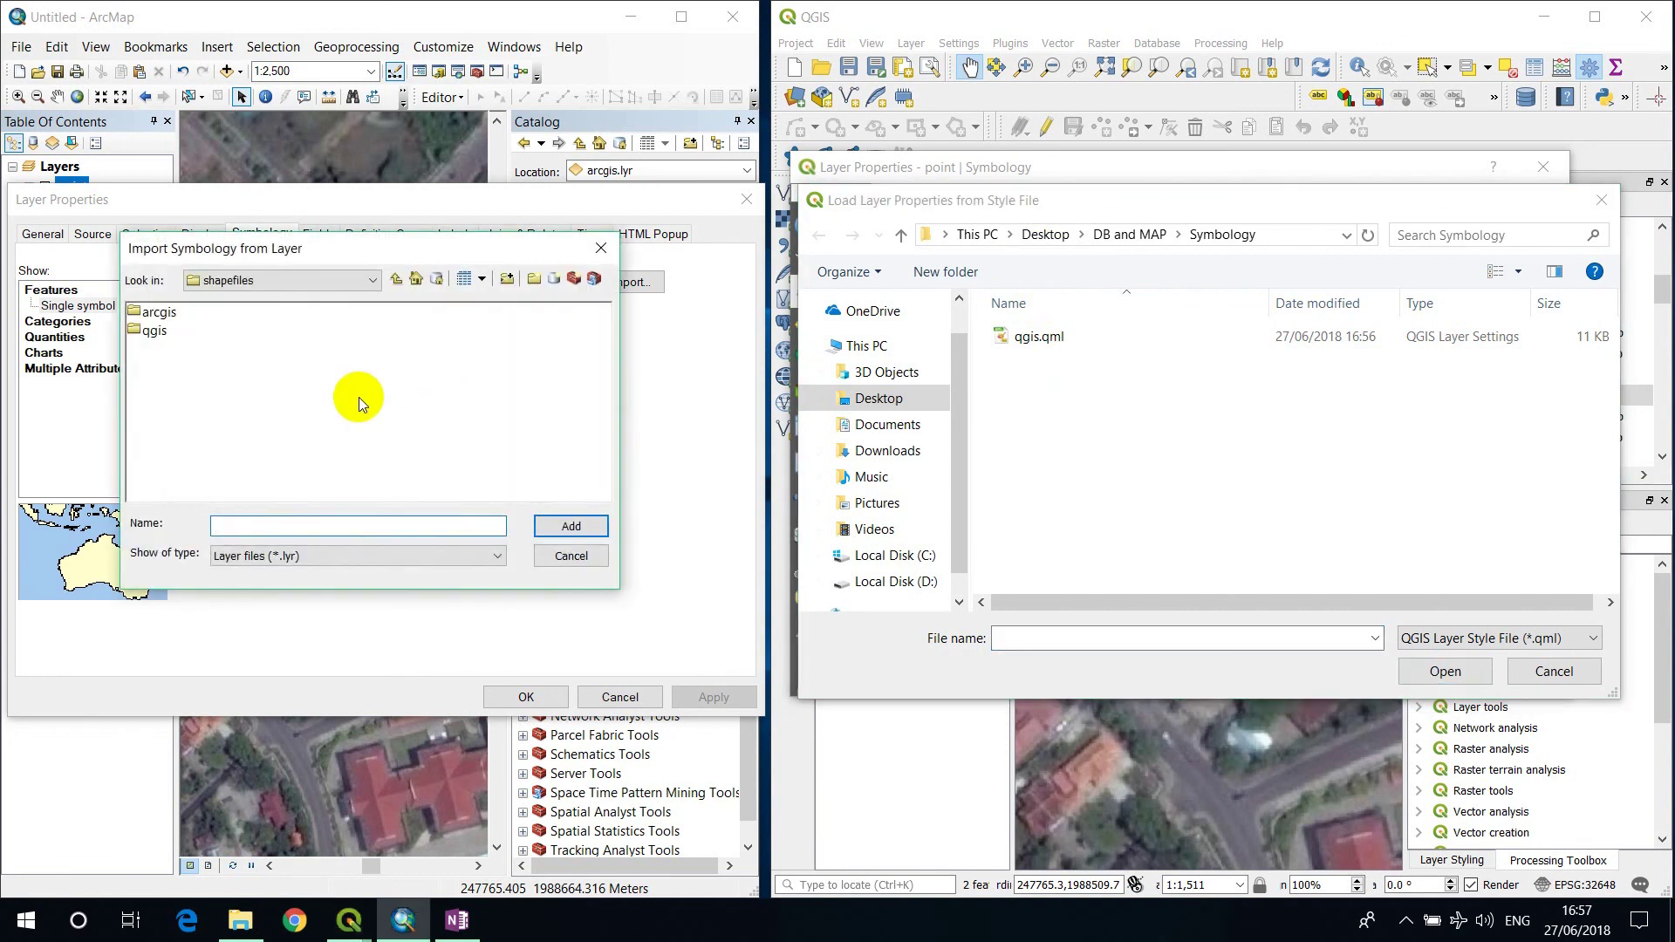
{"action": "left_click", "coordinate": [255, 290]}
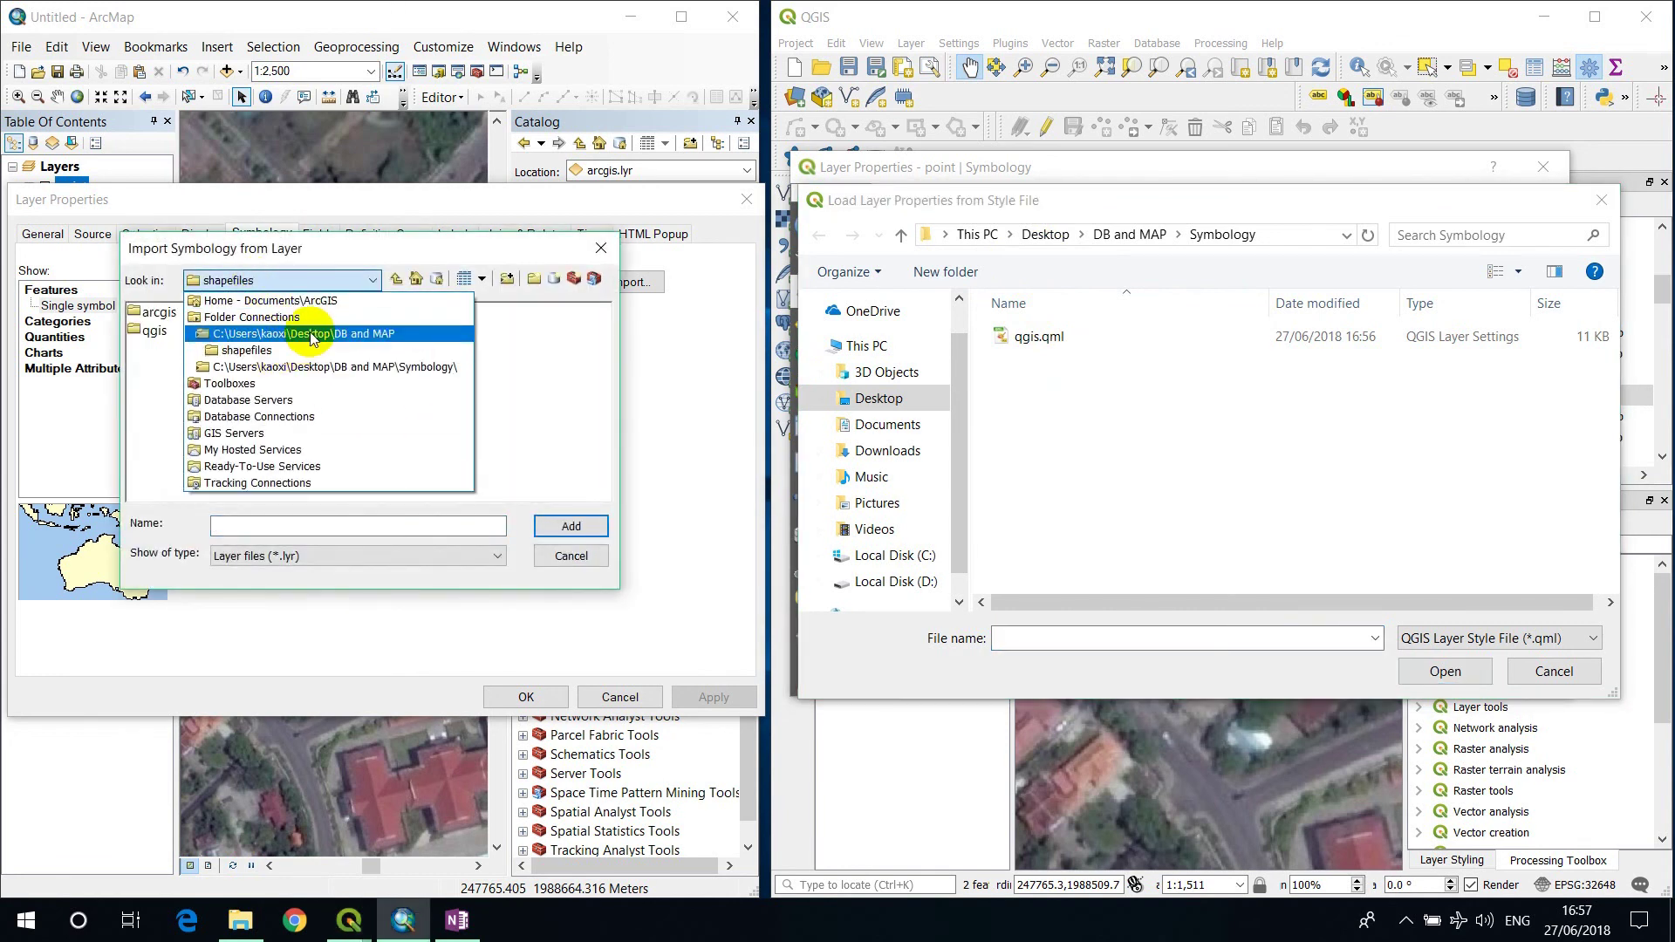
{"action": "left_click", "coordinate": [253, 332]}
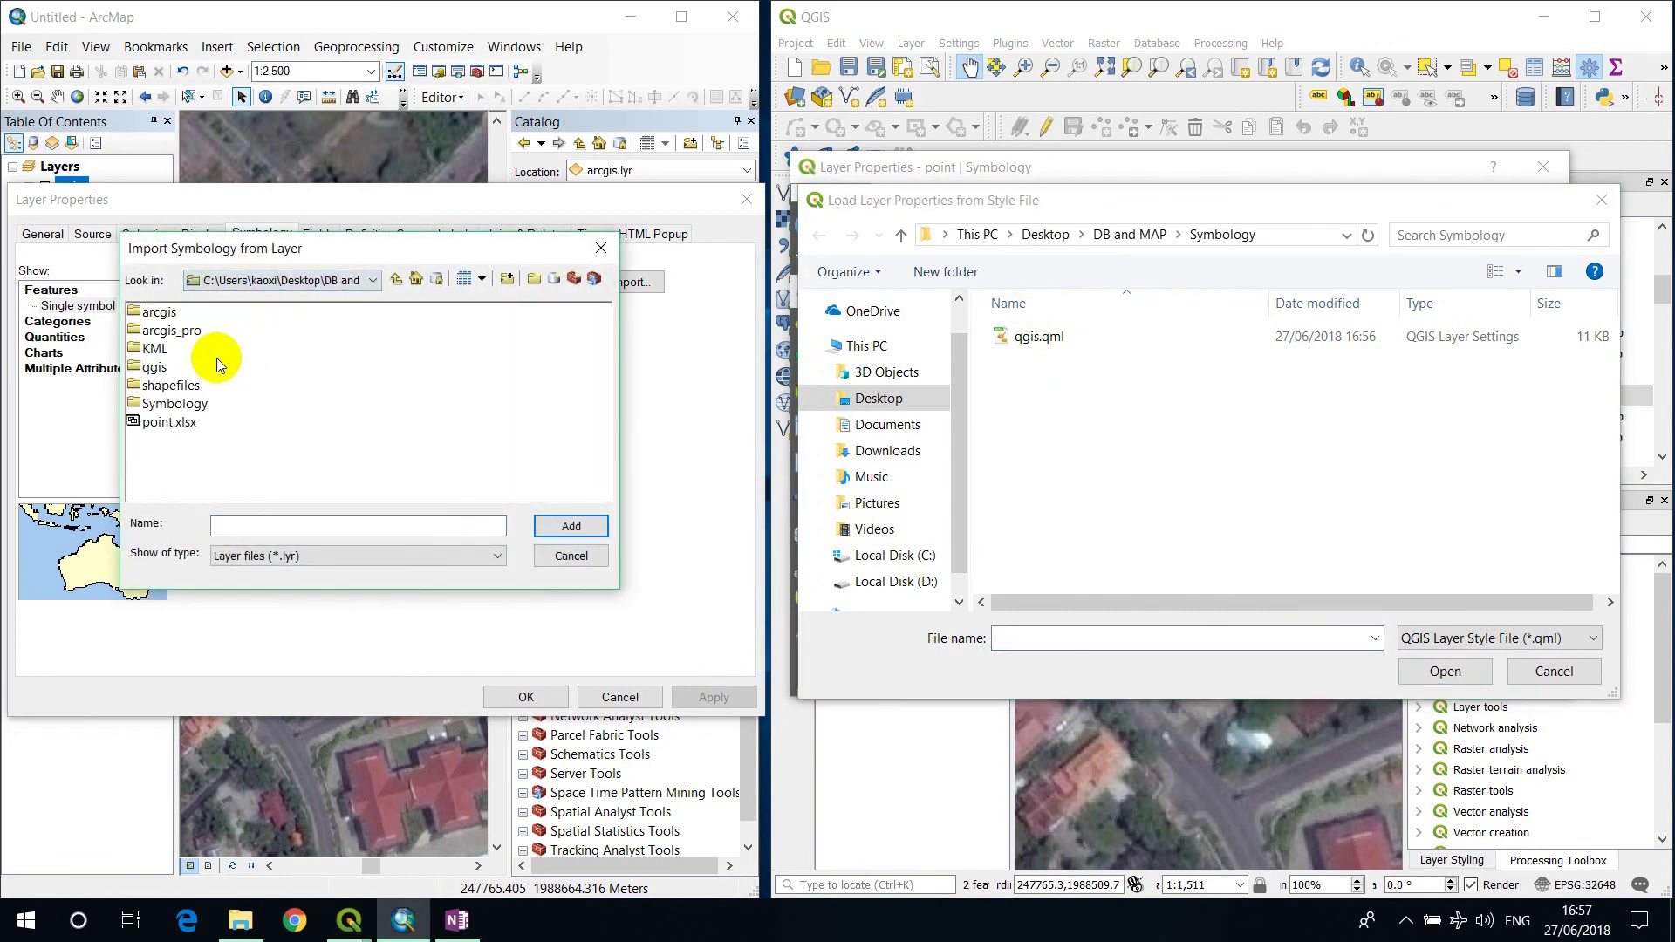
{"action": "double_click", "coordinate": [187, 406]}
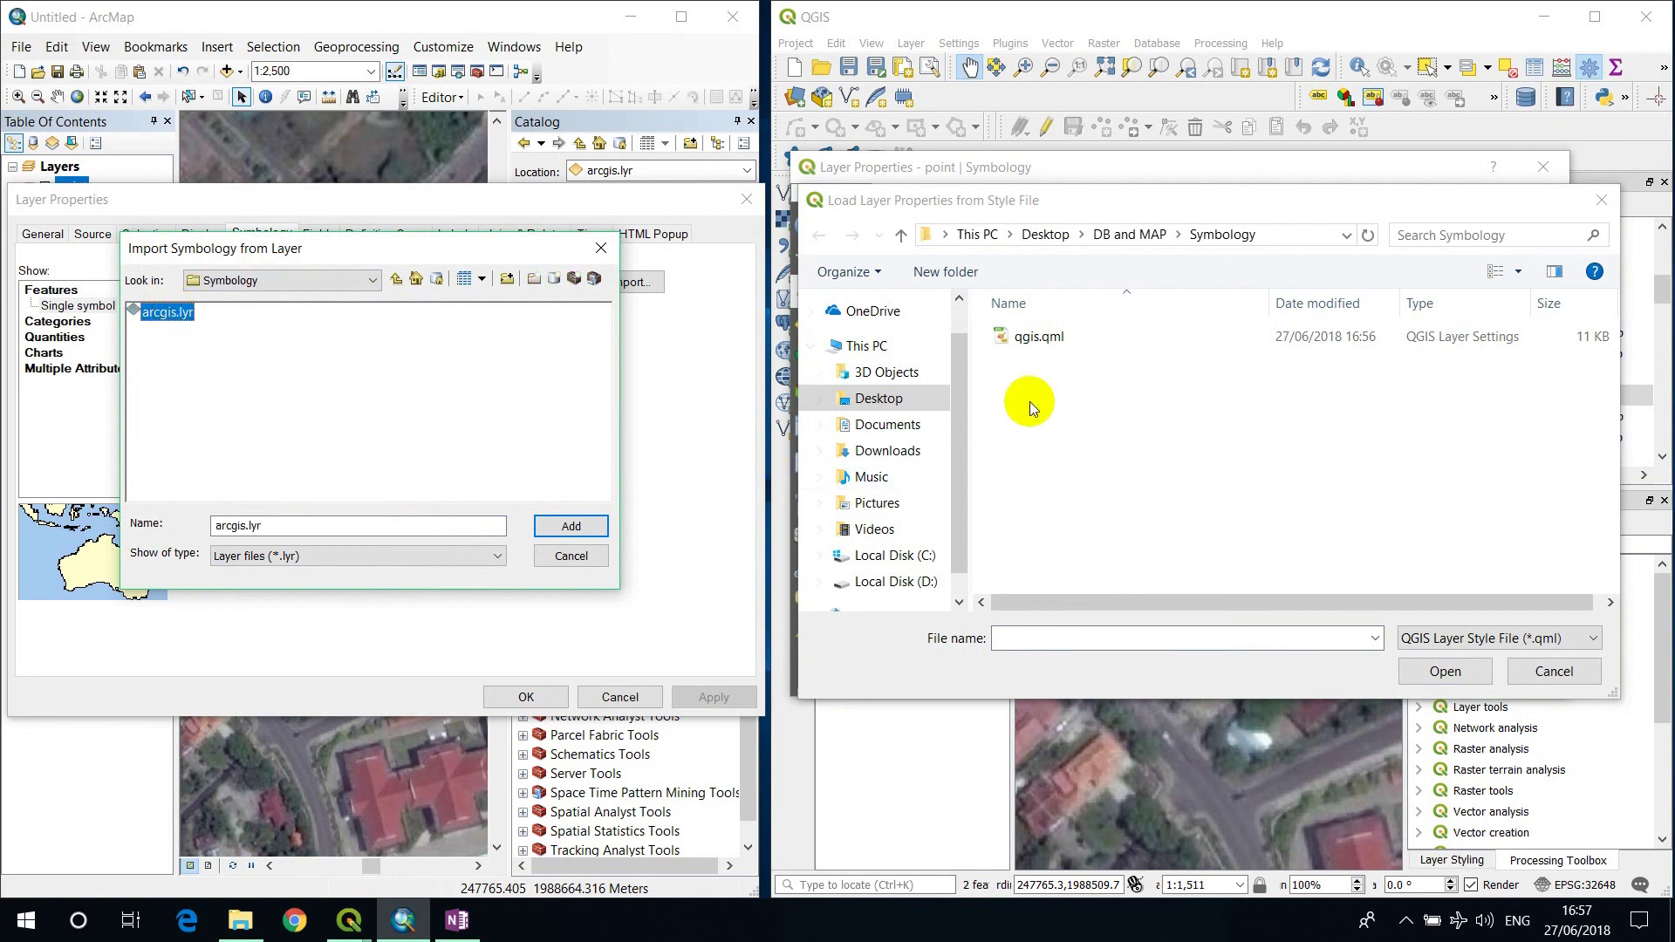
- Load the qgis.qml style file from the Symbology folder onto the QGIS point layer
{"action": "left_click", "coordinate": [1127, 235]}
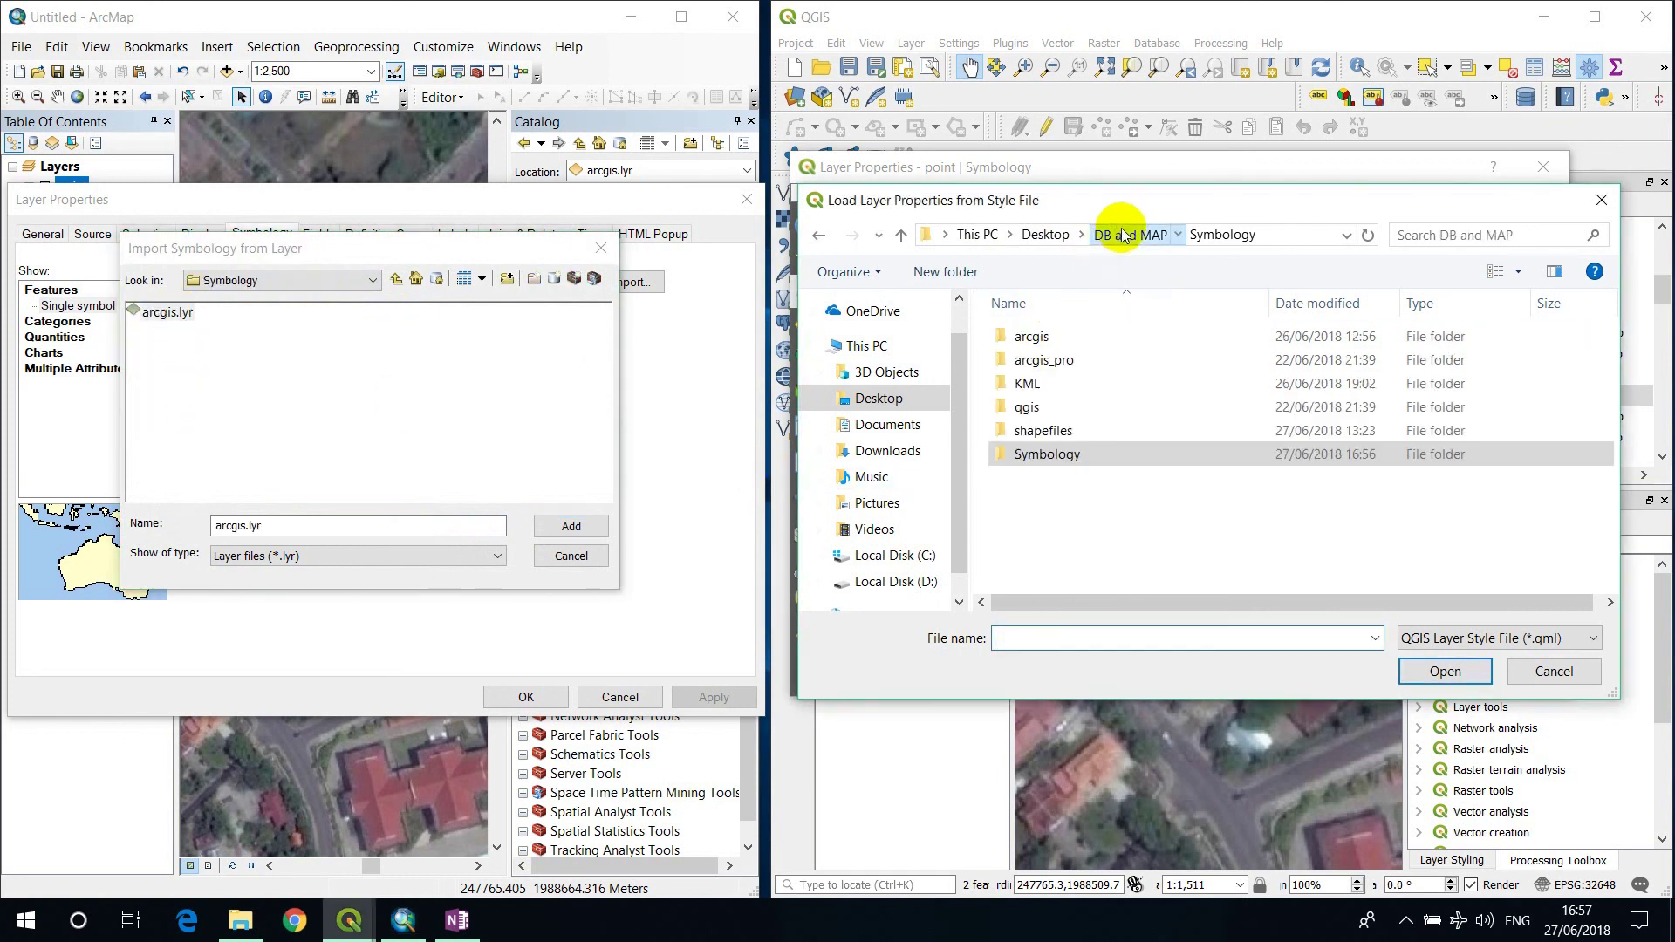
{"action": "double_click", "coordinate": [1043, 455]}
{"action": "left_click", "coordinate": [1035, 339]}
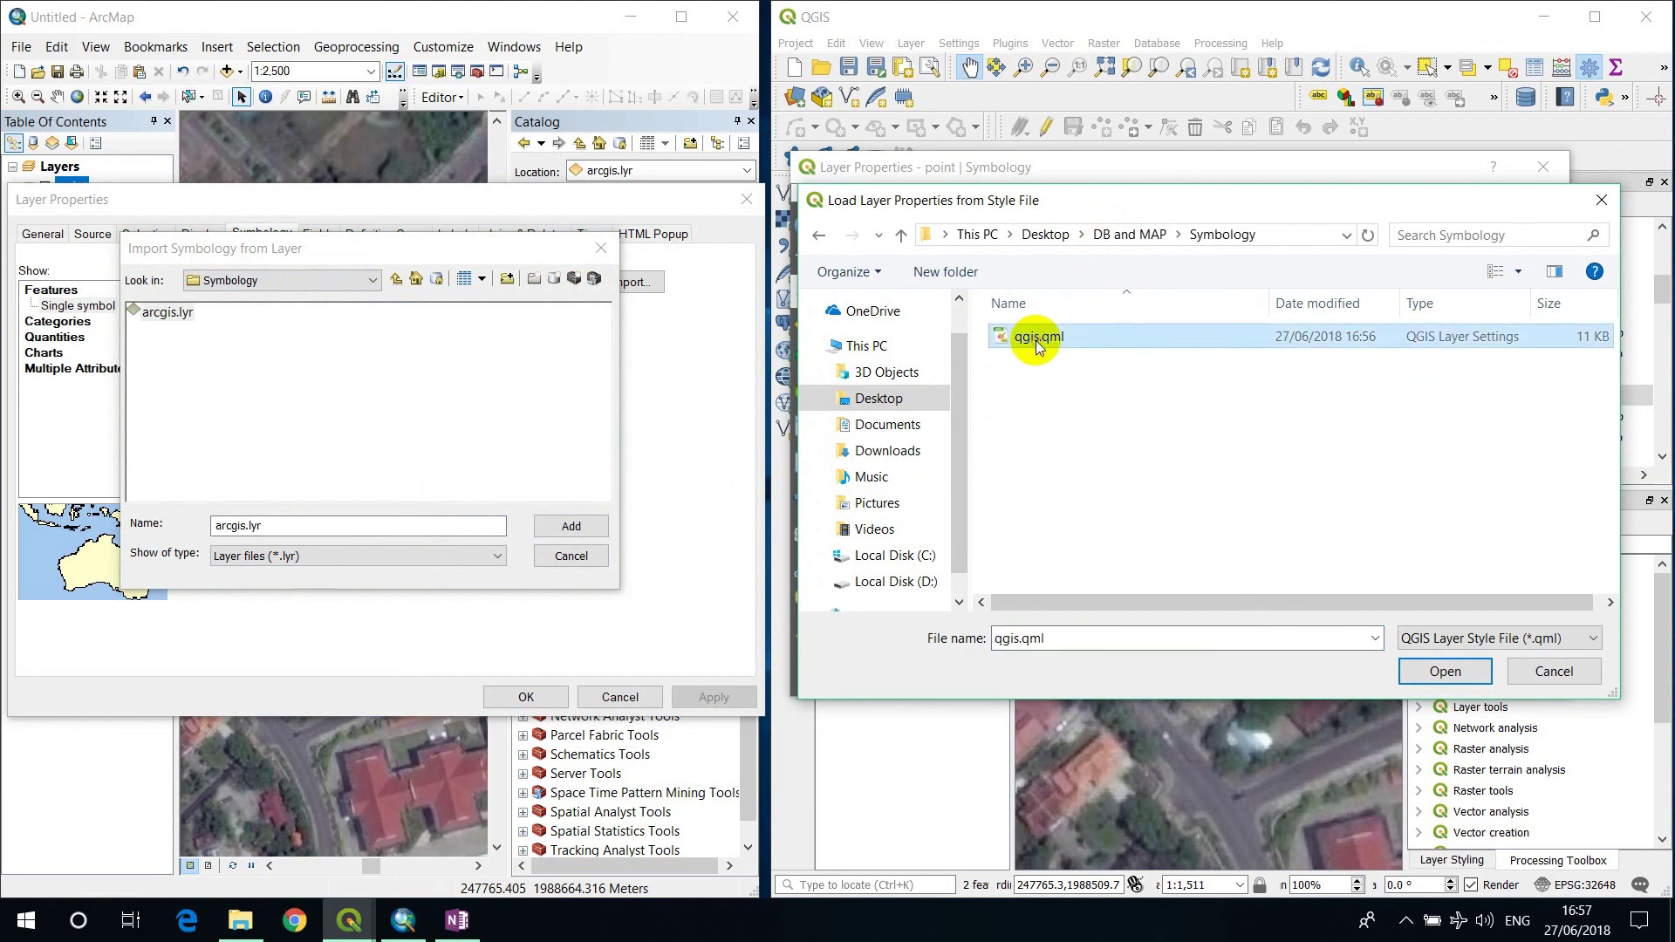
{"action": "left_click", "coordinate": [1422, 675]}
- Import the complete symbology definition from arcgis.lyr in ArcMap, matched on the Name field, and accept the layer properties in both programs
{"action": "left_click", "coordinate": [168, 312]}
{"action": "left_click", "coordinate": [571, 525]}
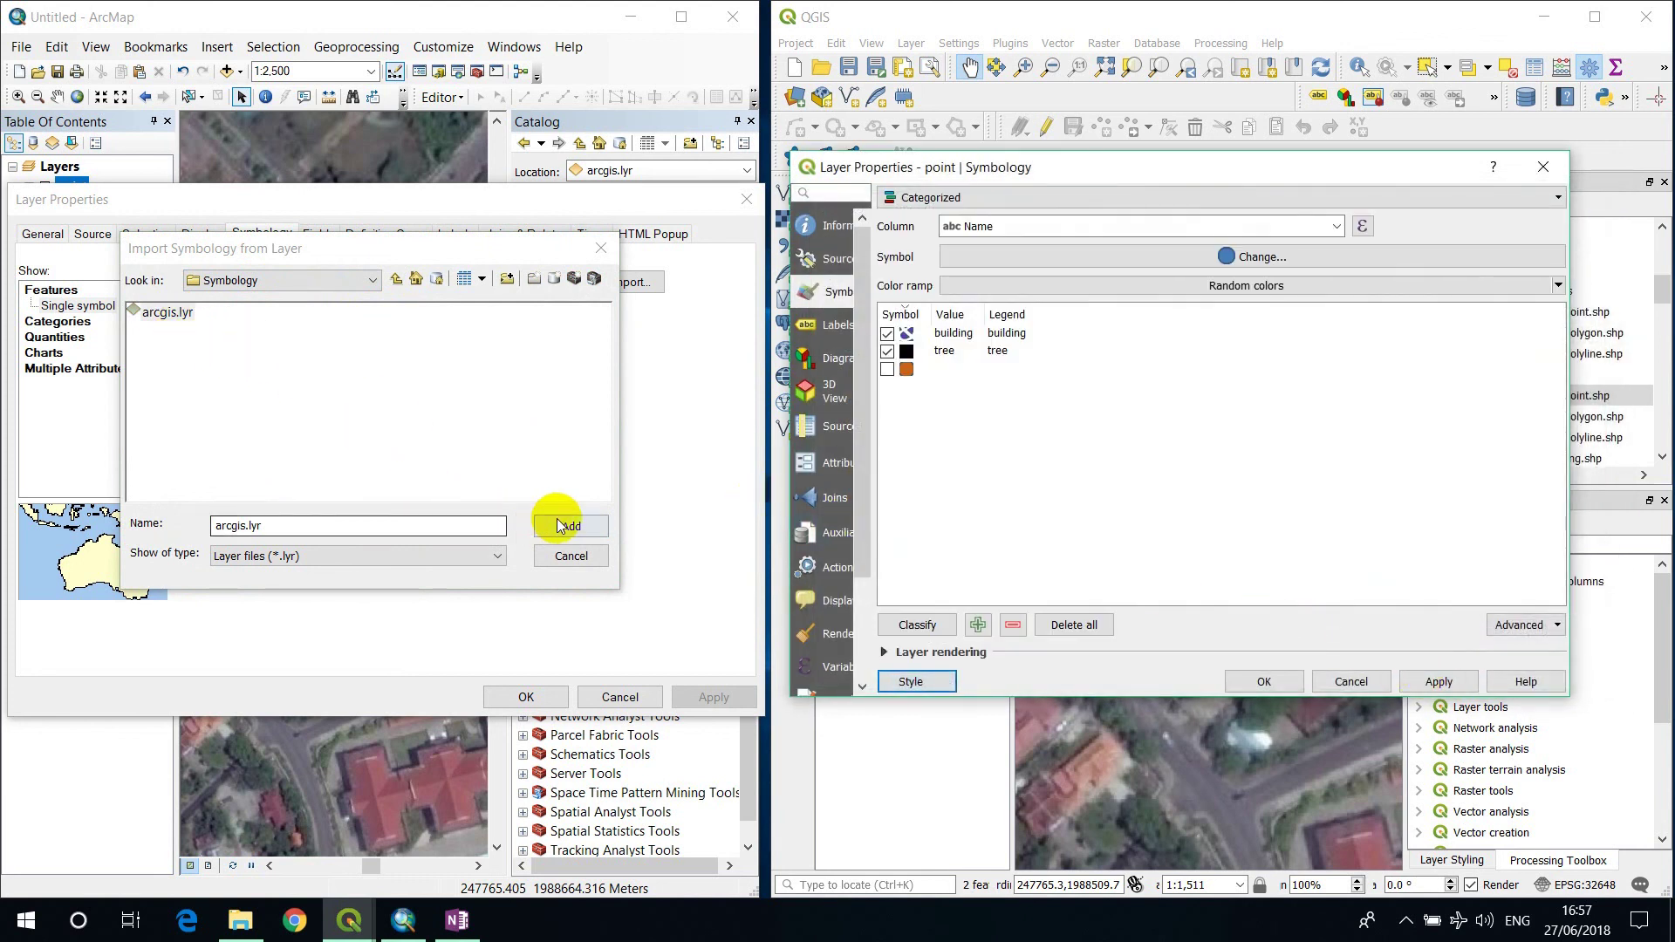
{"action": "left_click", "coordinate": [461, 521]}
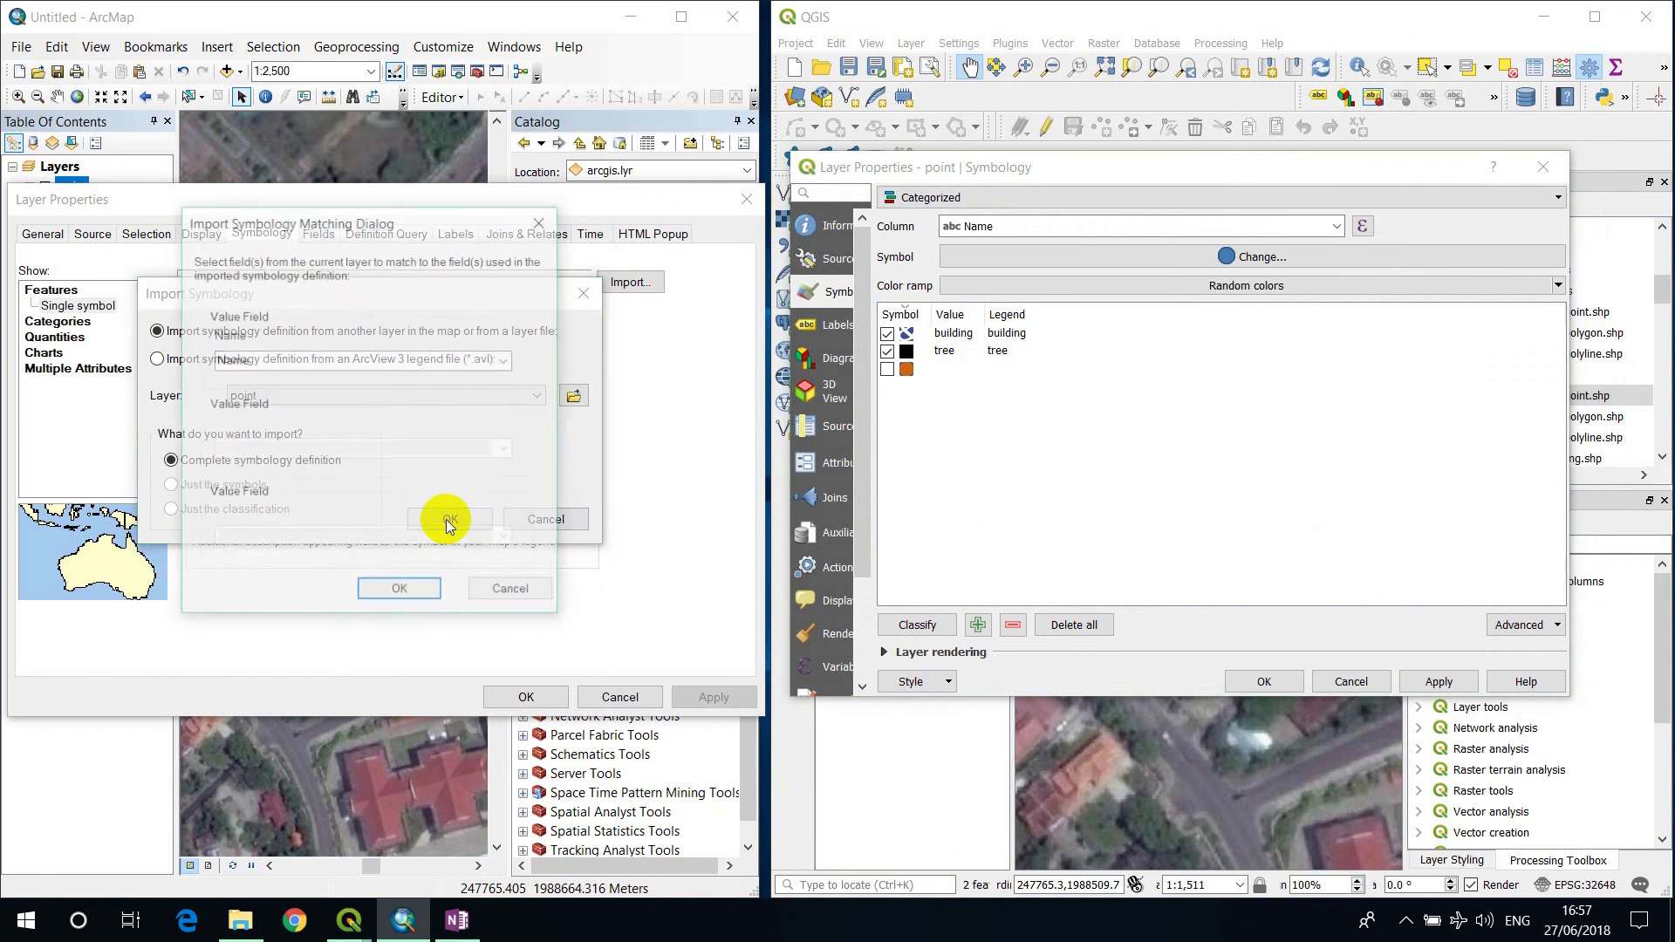
{"action": "left_click", "coordinate": [398, 594]}
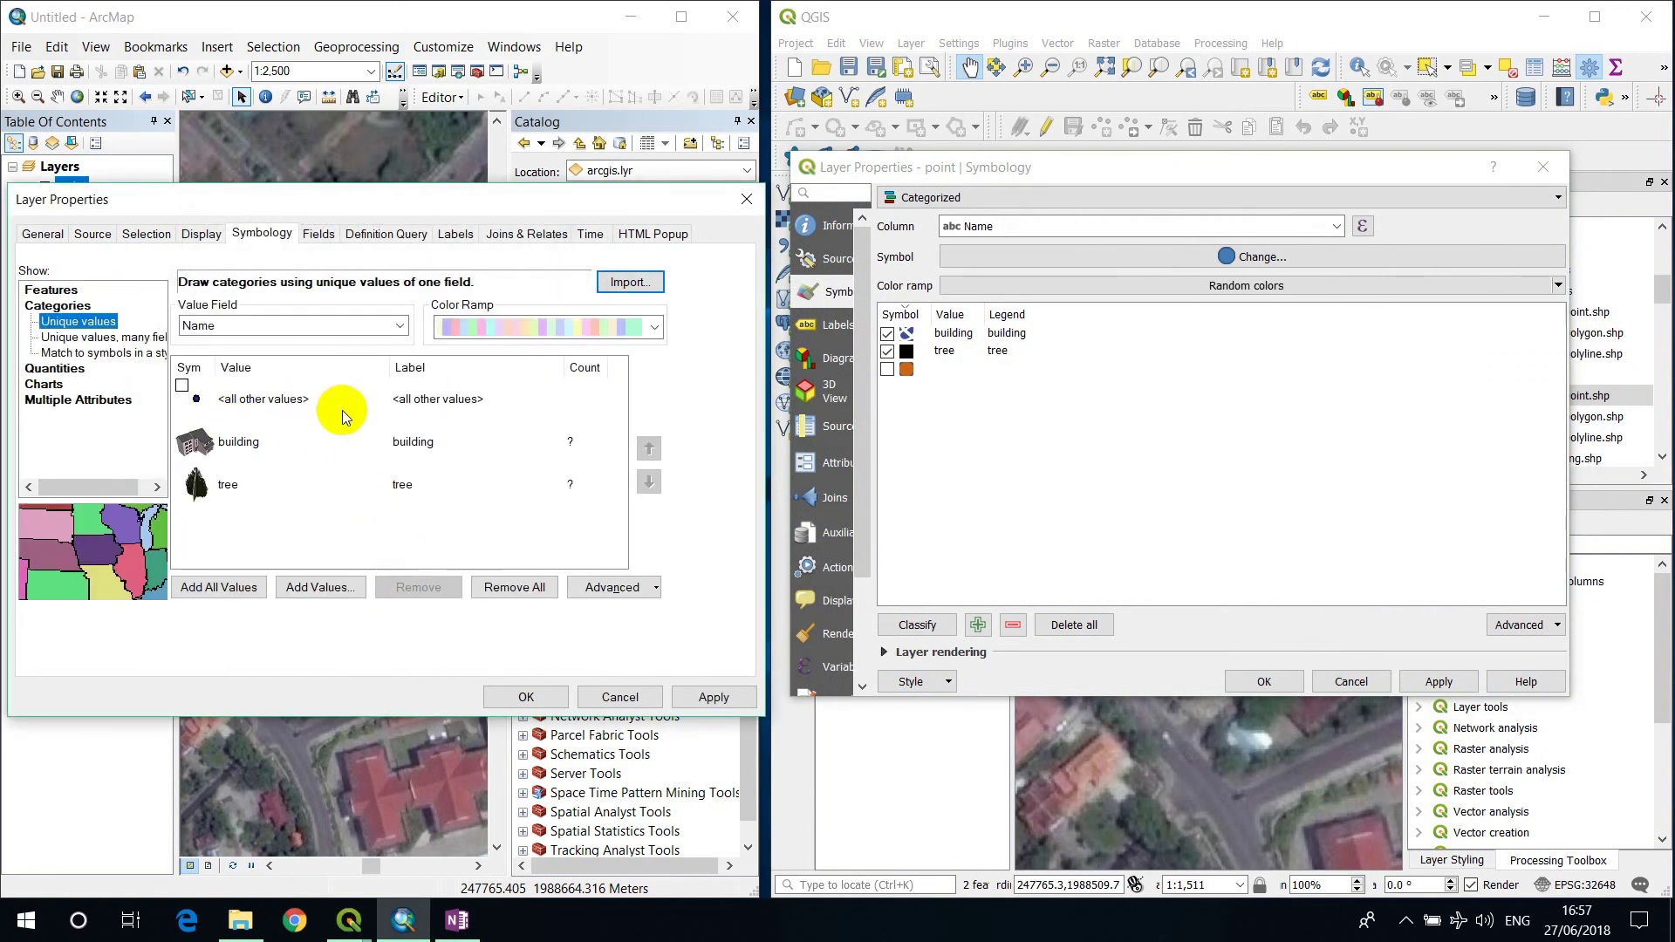
{"action": "left_click", "coordinate": [1265, 680]}
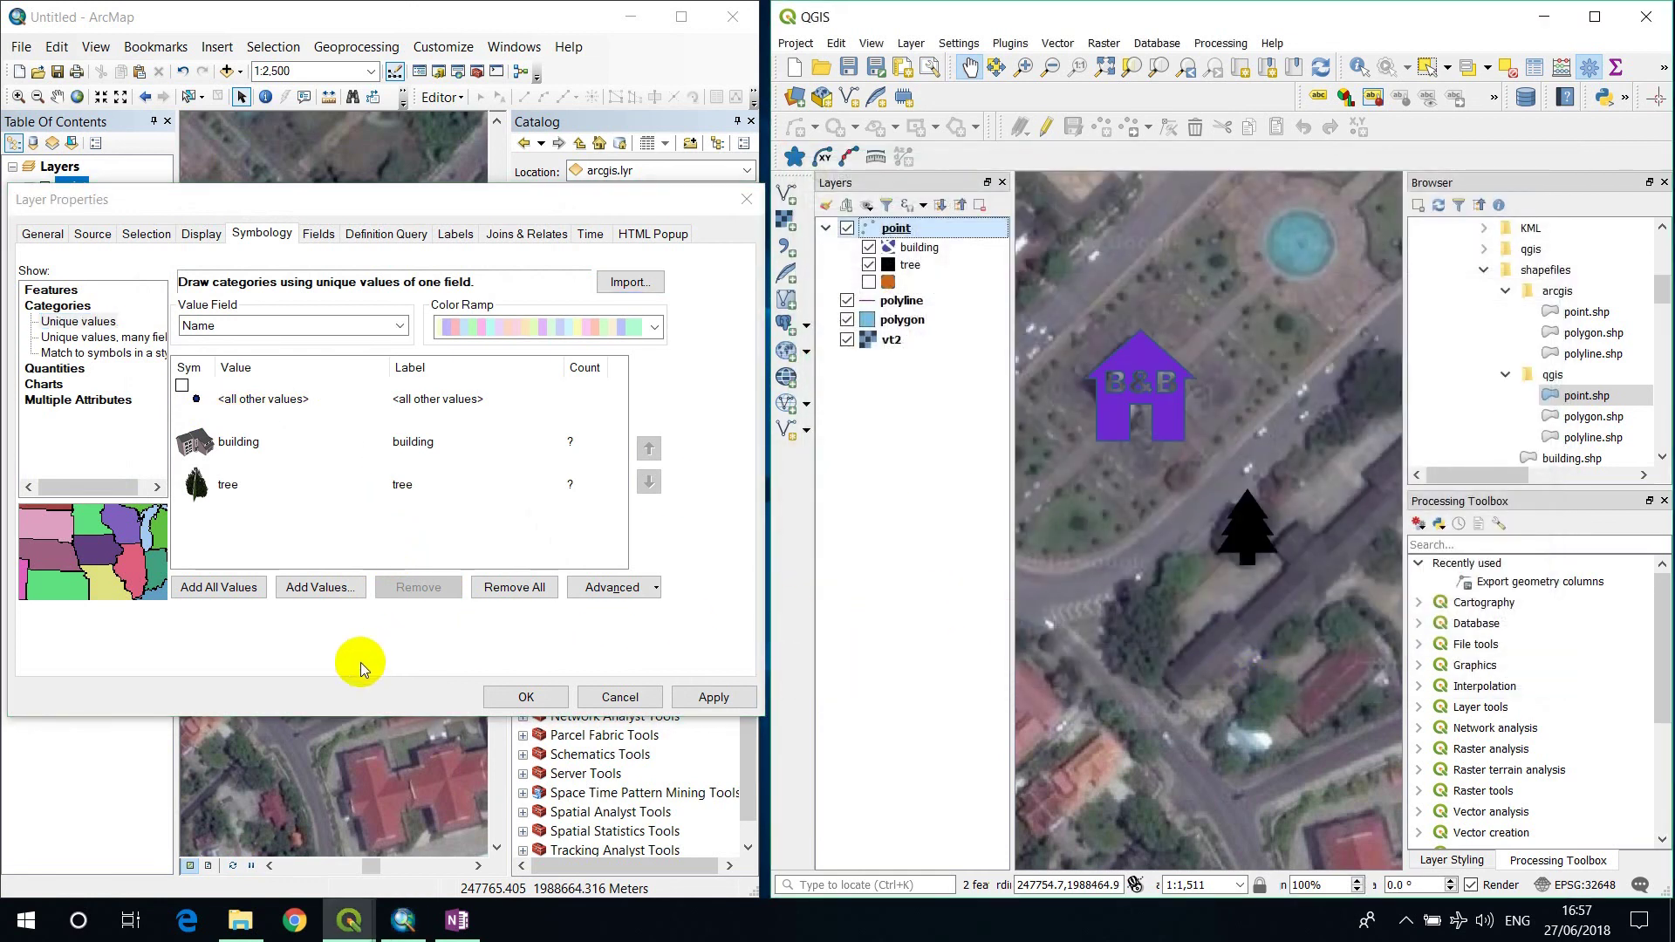
{"action": "left_click", "coordinate": [525, 697]}
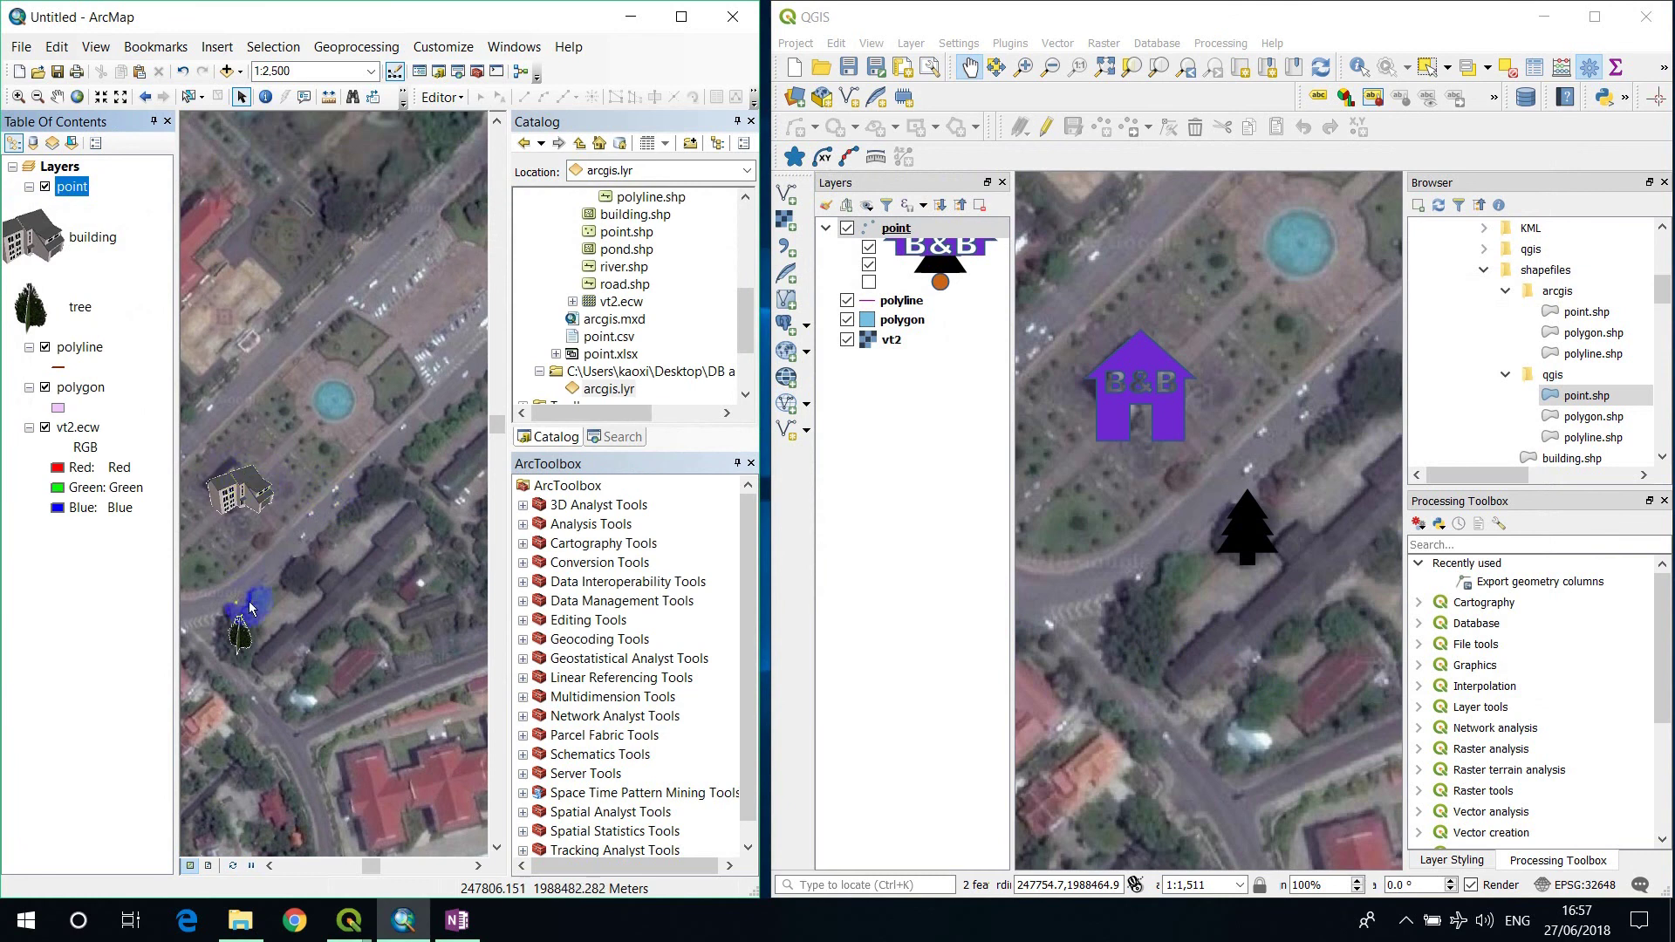
- Switch to the OneNote checklist, tick off the "ນຳເຂົ້າສັນຍາລັກ" task, and return to the two GIS programs
{"action": "left_click", "coordinate": [457, 920]}
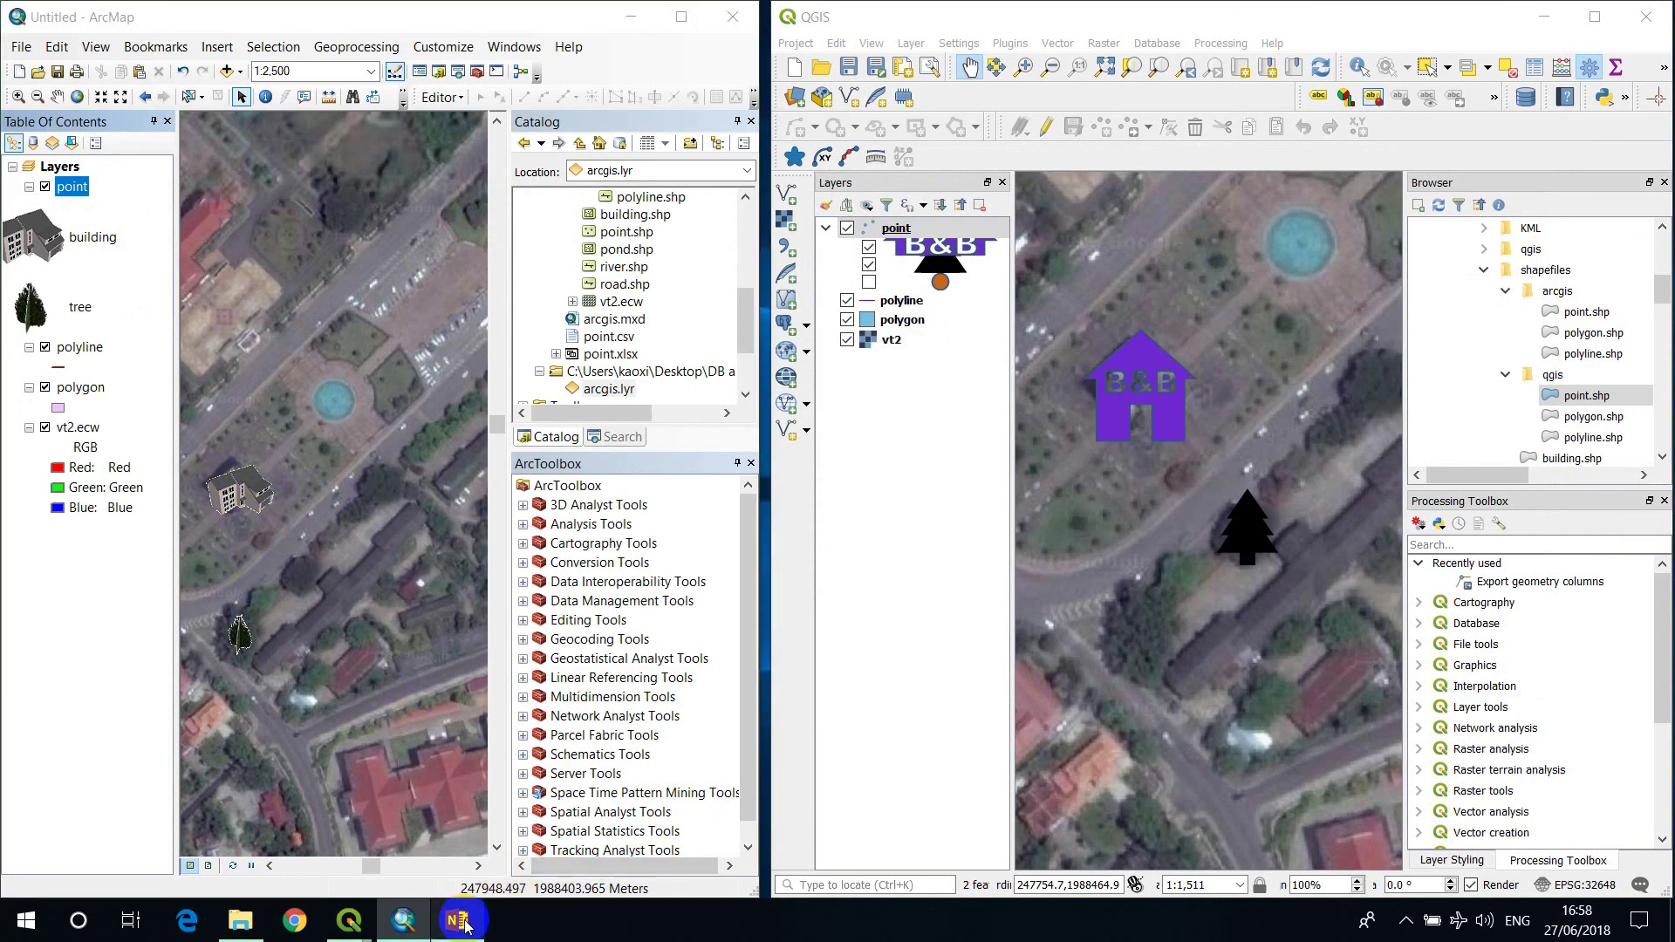
{"action": "left_click", "coordinate": [316, 707]}
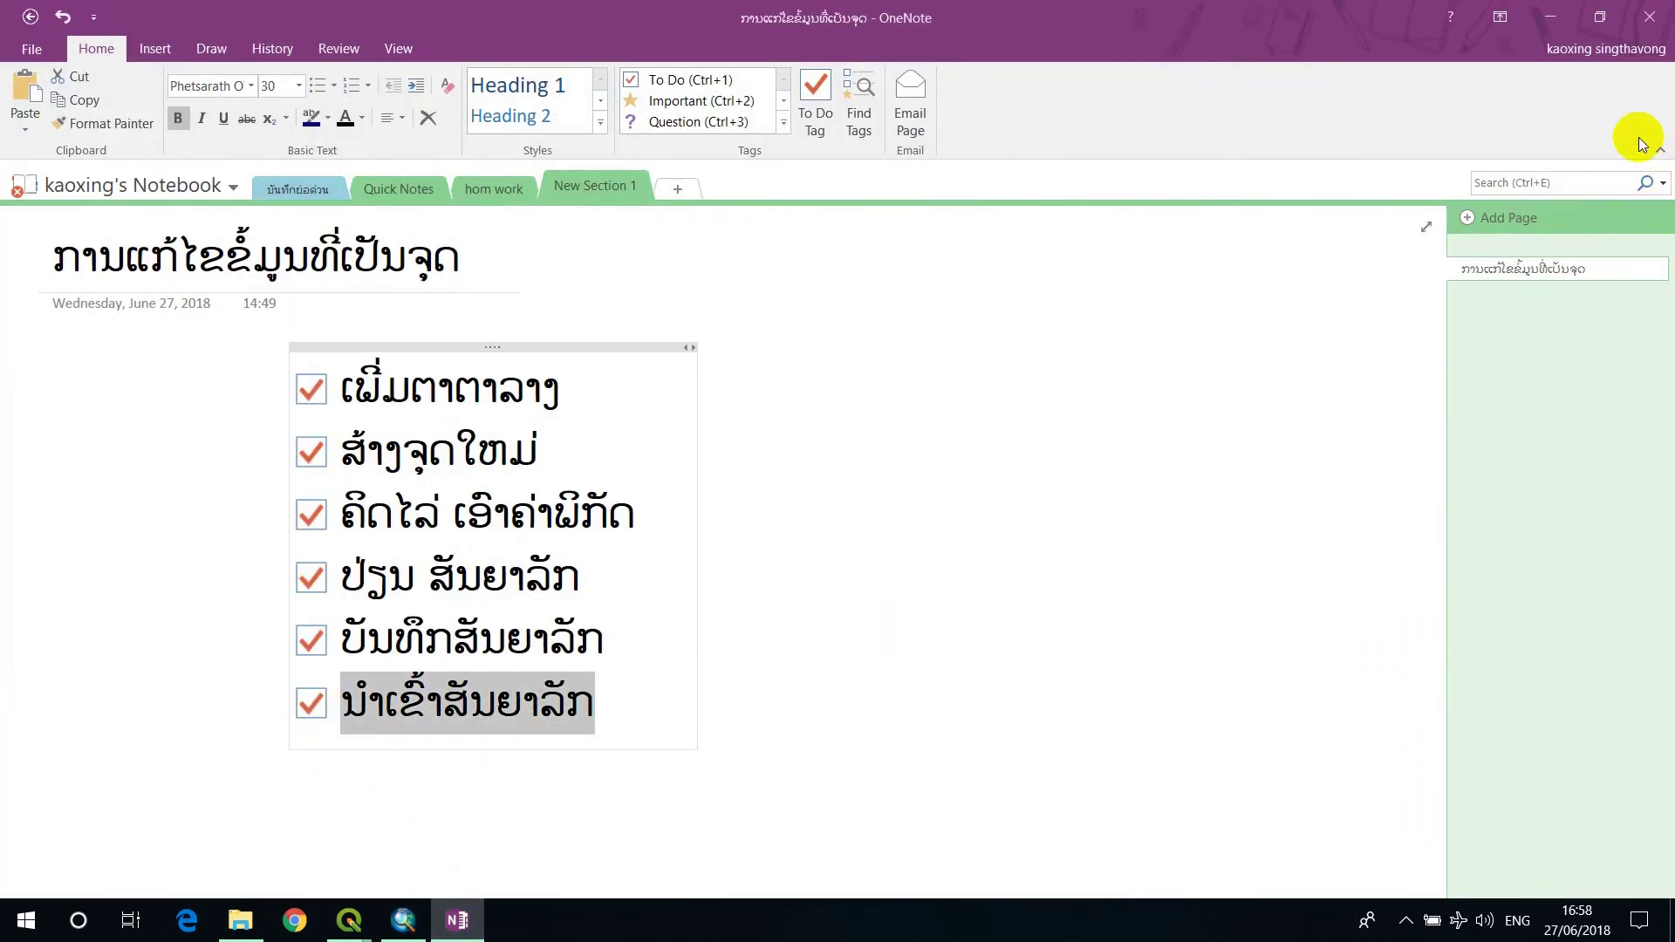
{"action": "left_click", "coordinate": [1549, 17]}
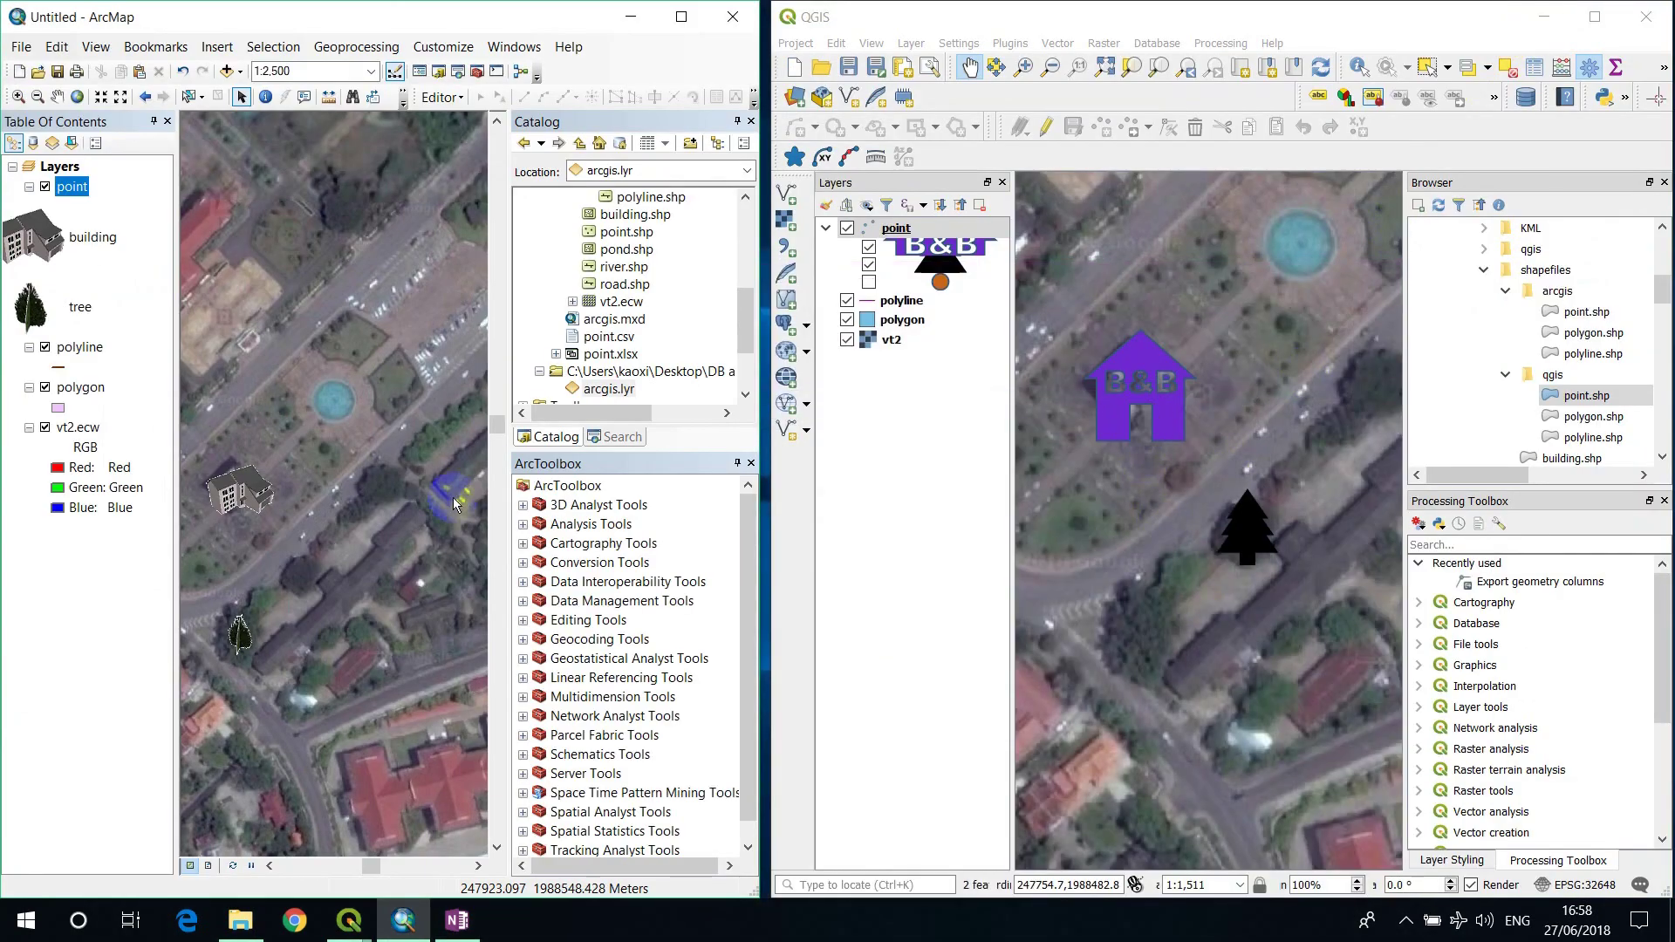